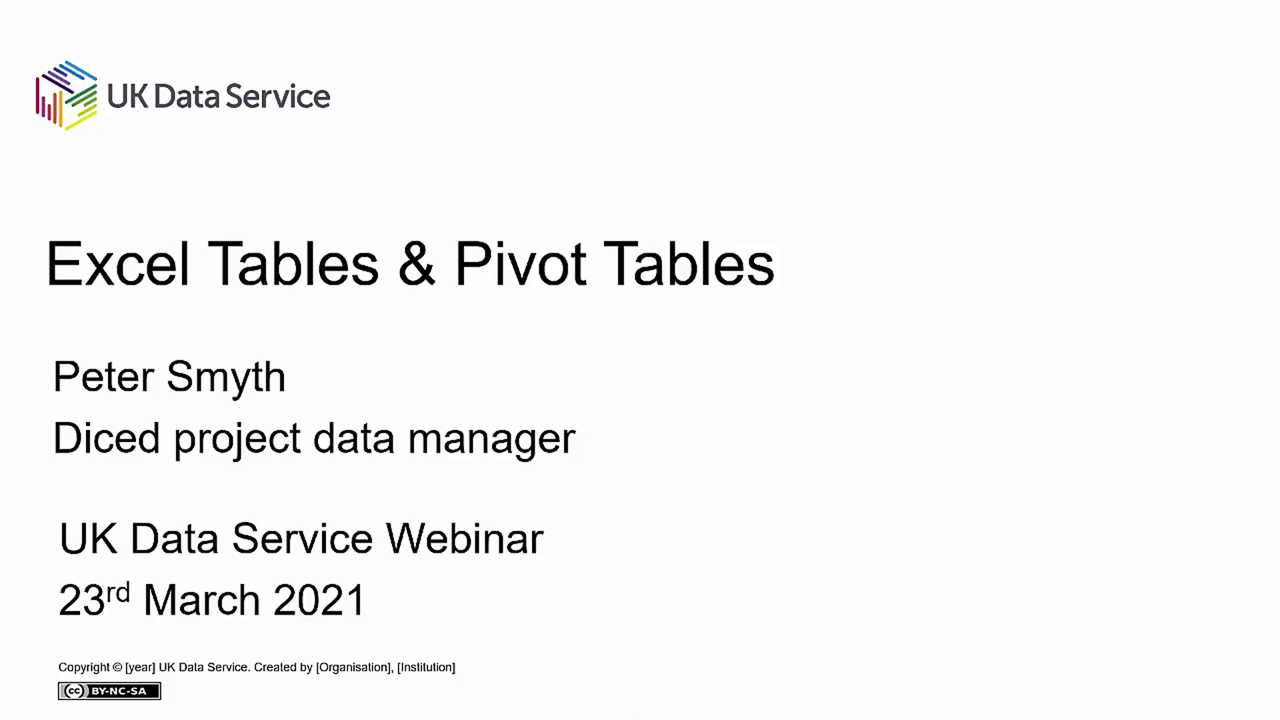
# Advance the slideshow from the title slide to the 'What we will look at' topics slide
pyautogui.click(559, 201)
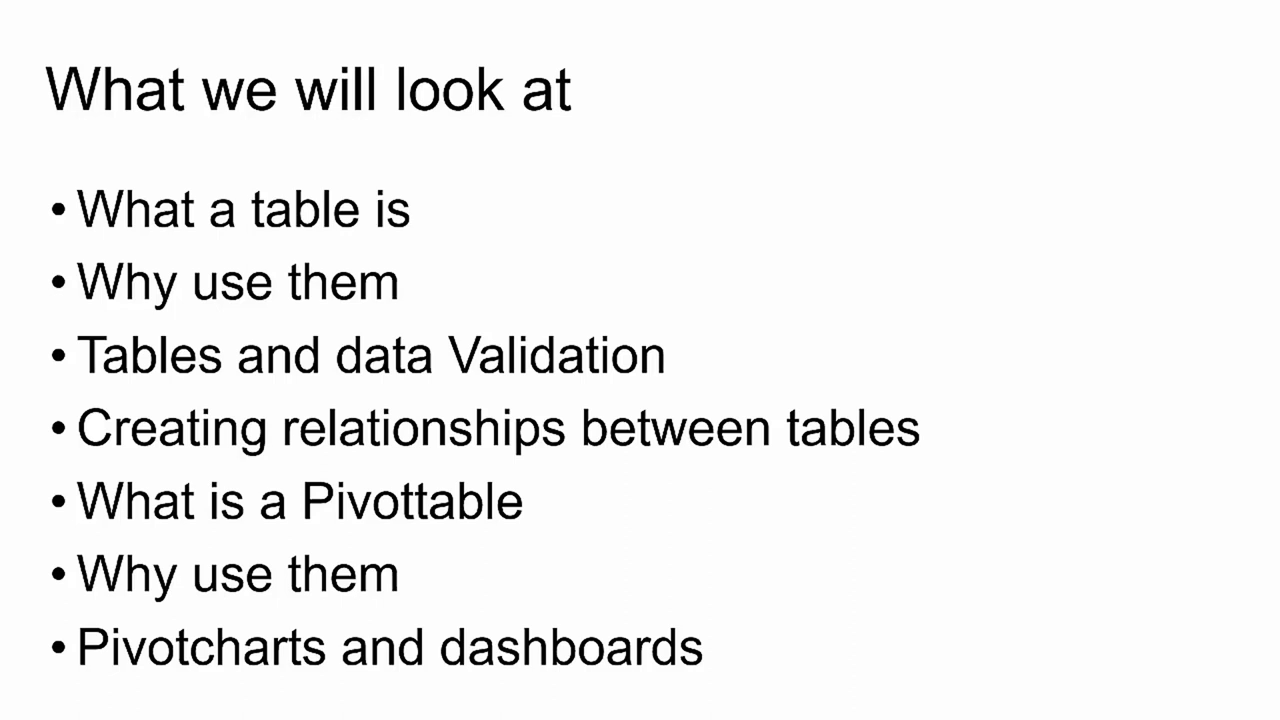
# Show the mostly-demonstrations note, then move on to the 'What is a table in Excel?' slide
pyautogui.press('Right')
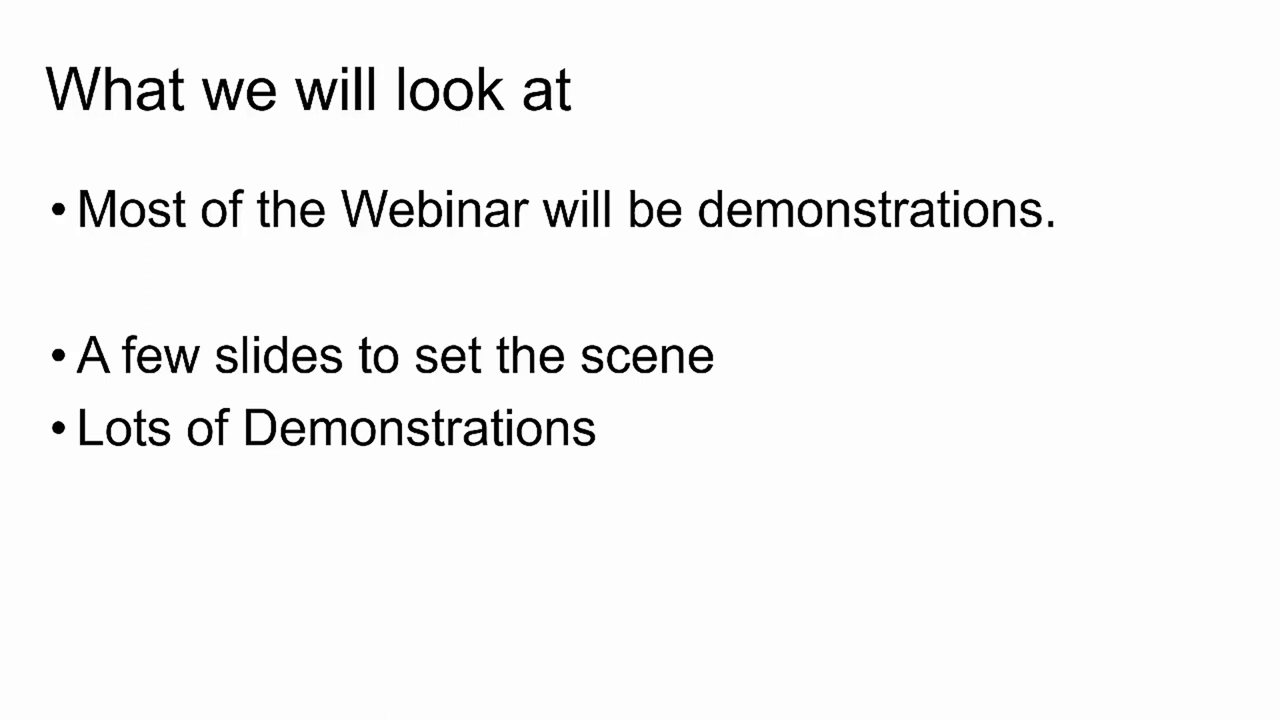
pyautogui.press('Right')
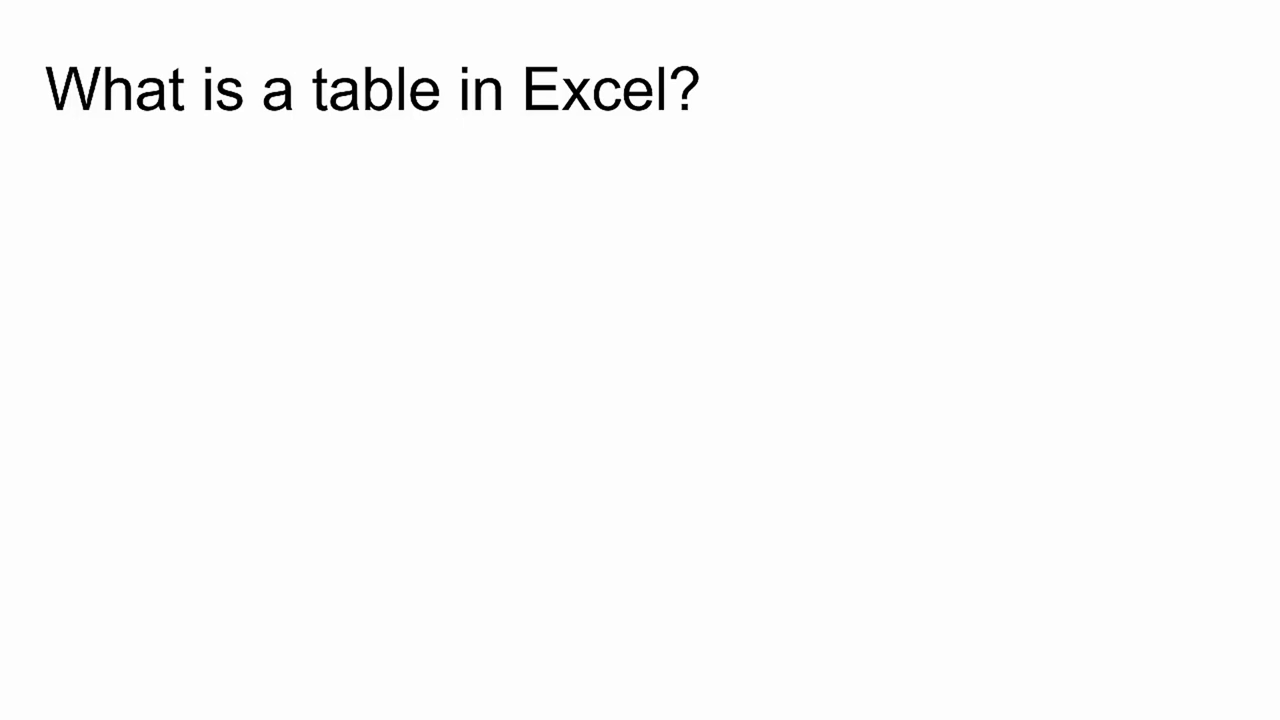
# Reveal the table-definition question, rows sub-bullet and individual-cells answer, then go to 'How to create a table'
pyautogui.press('Right')
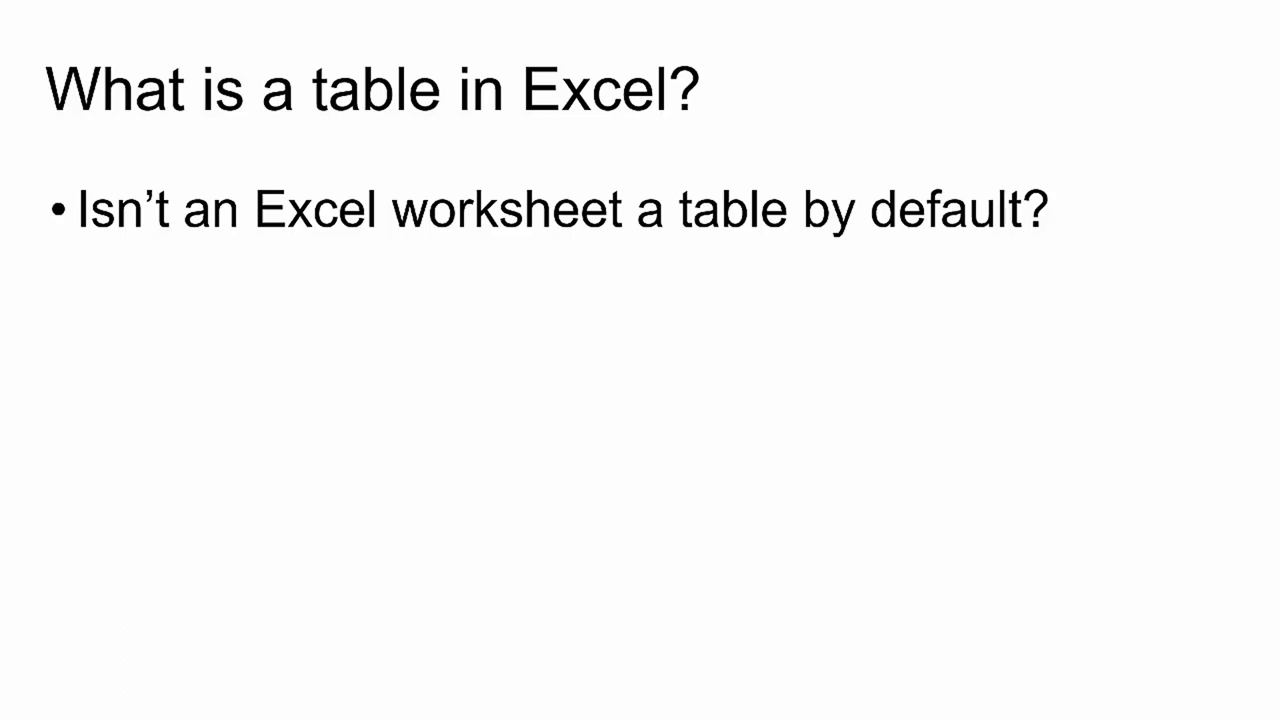
pyautogui.press('space')
pyautogui.press('space')
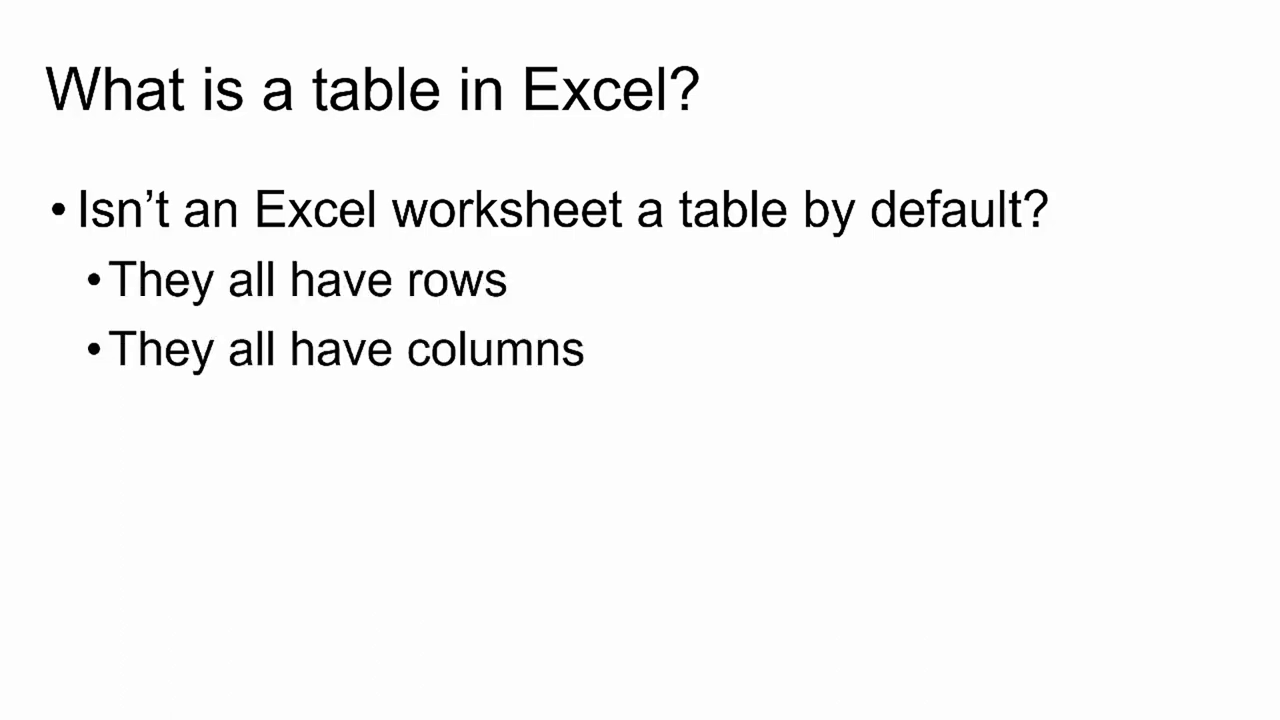
pyautogui.press('space')
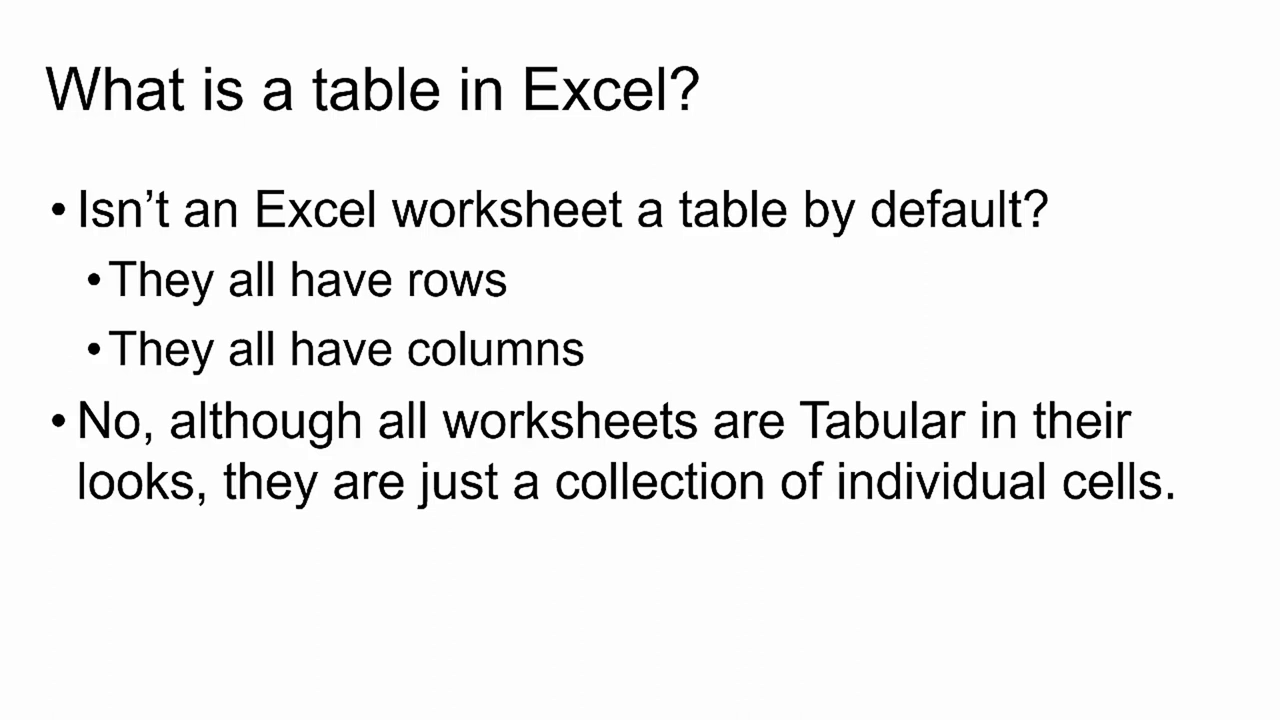
pyautogui.press('Right')
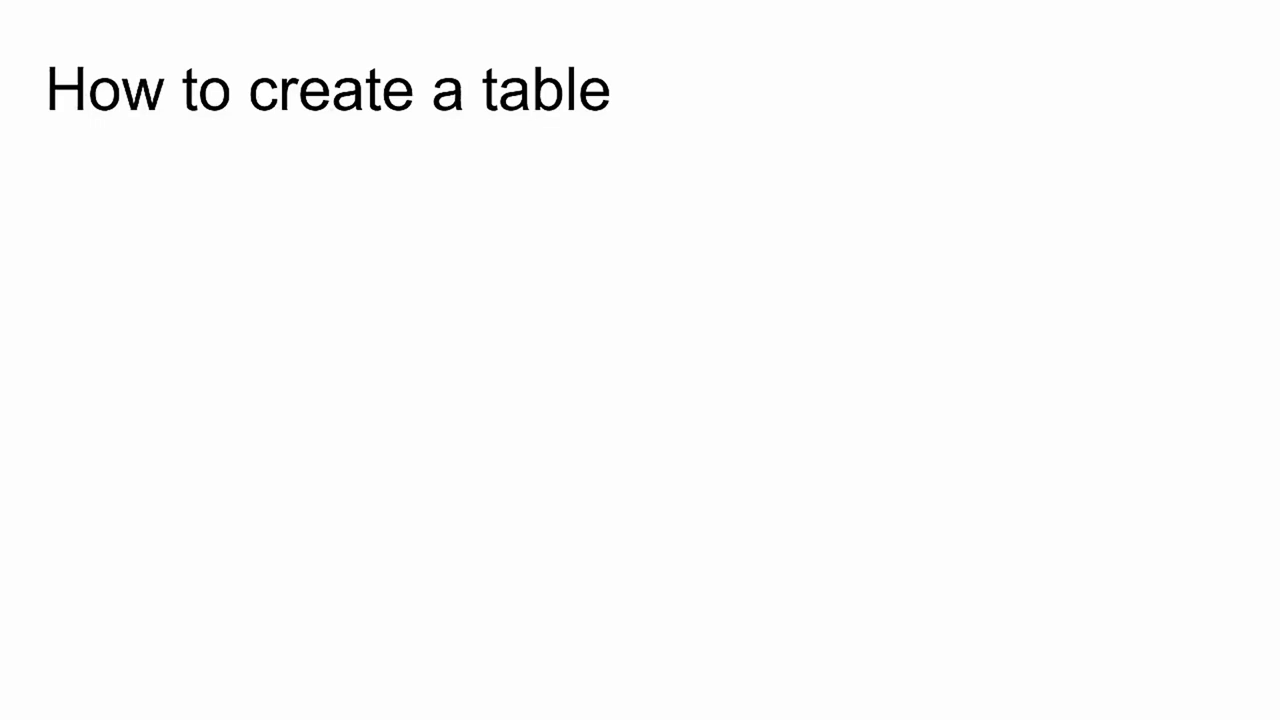
# Reveal 'Start with some data!', 'There are three ways' and the Insert Table, shortcut and Format as Table methods
pyautogui.press('Right')
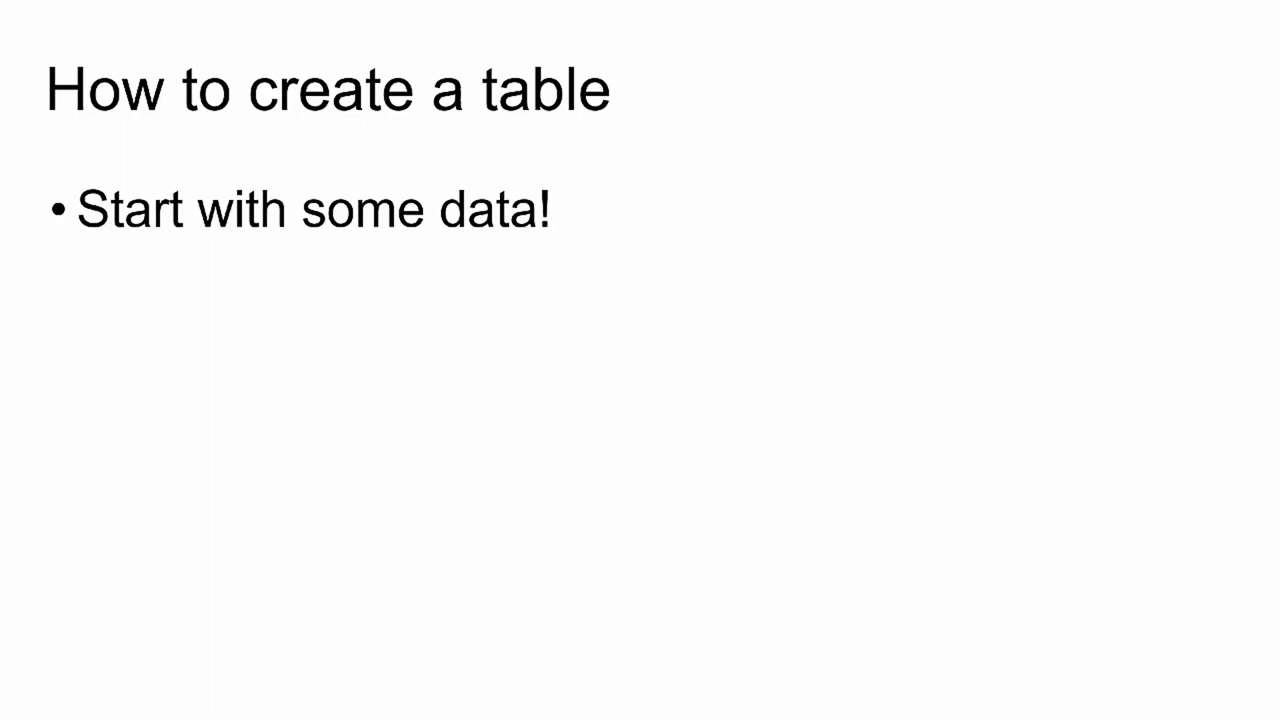
pyautogui.press('Right')
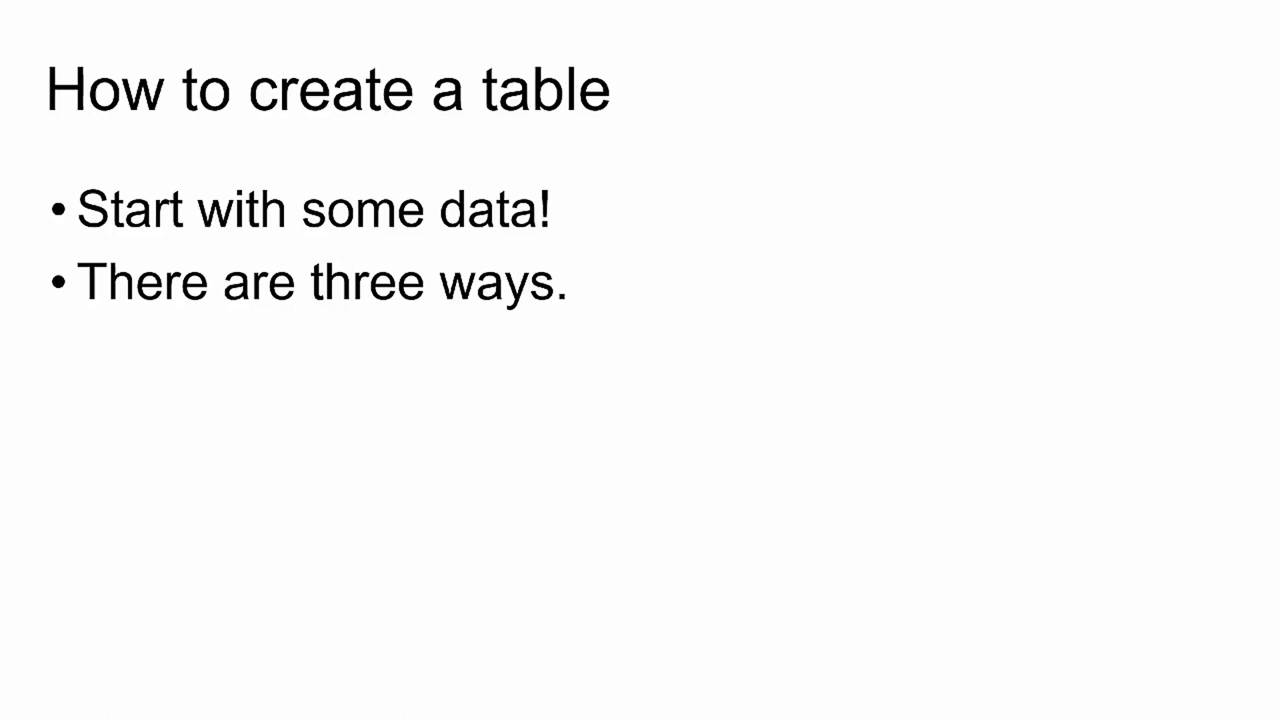
pyautogui.press('Right')
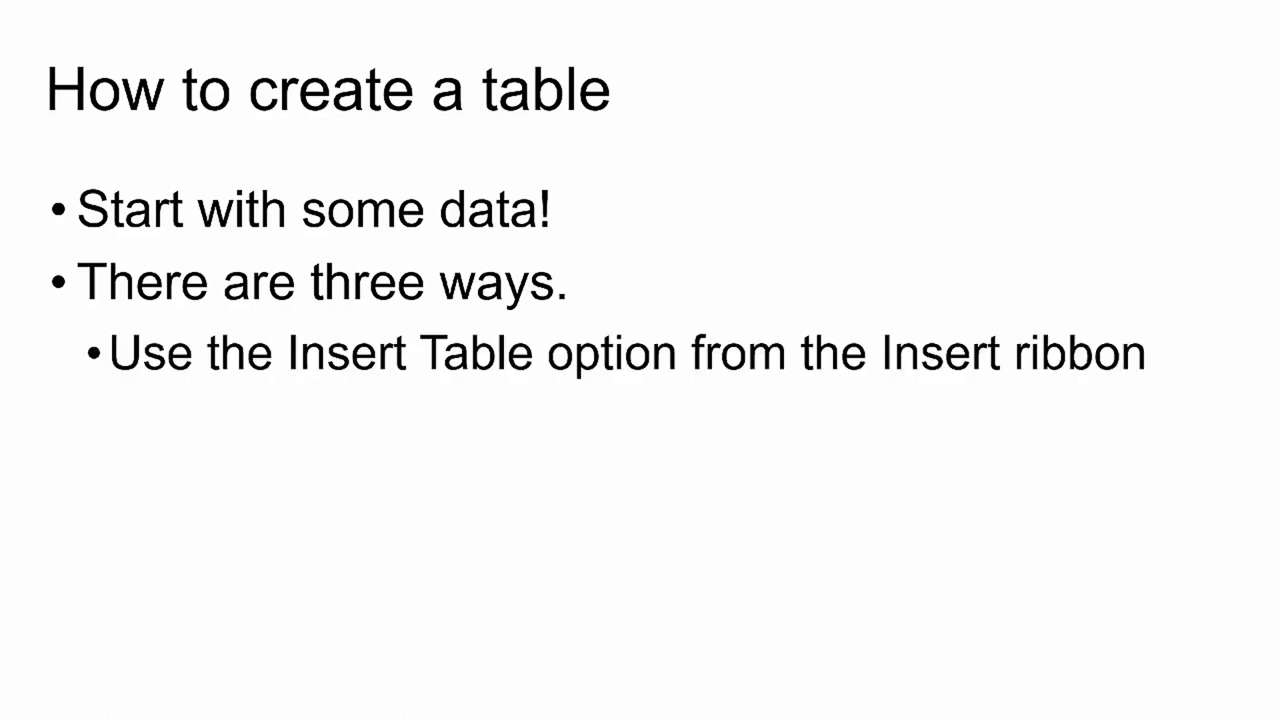
pyautogui.press('Right')
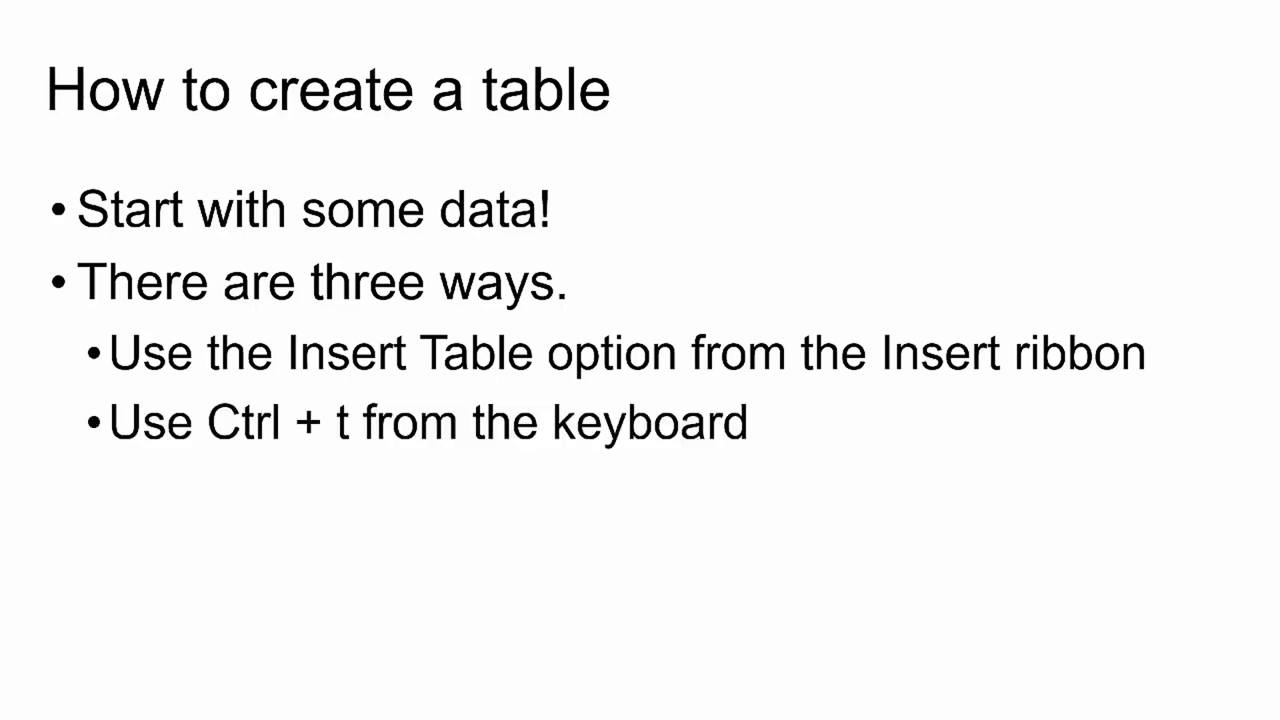
pyautogui.press('Right')
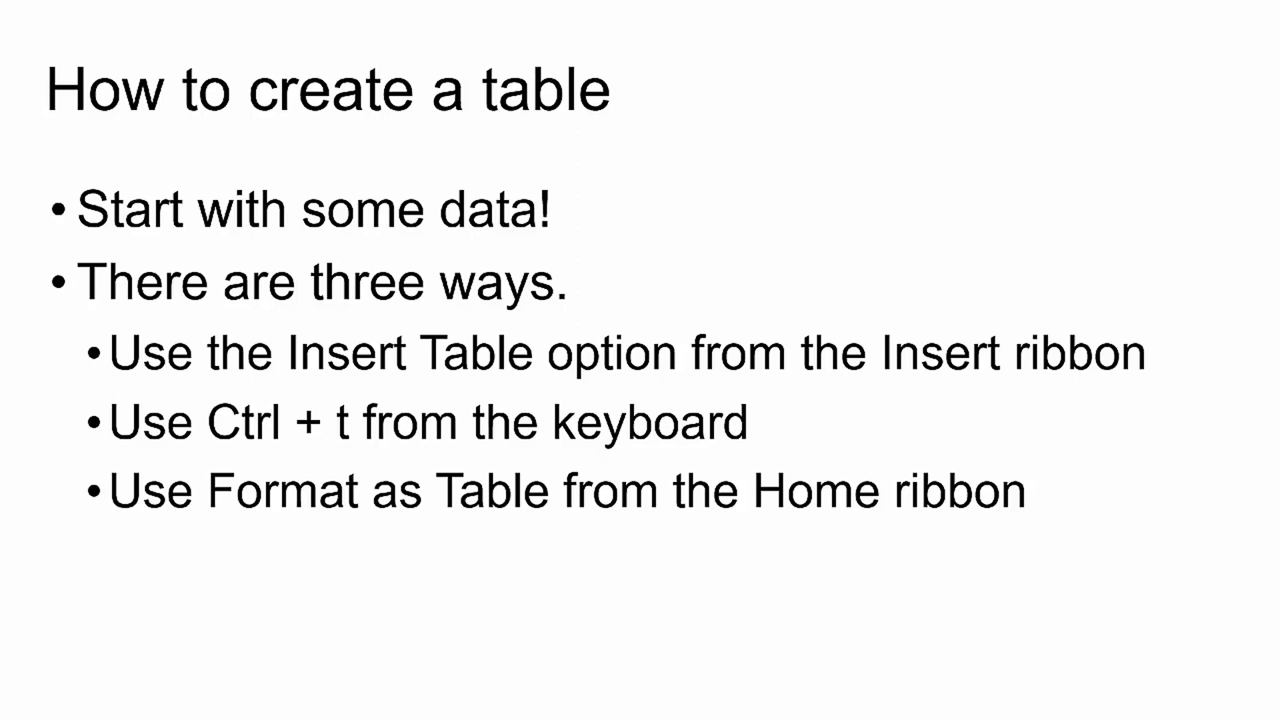
# Advance to the 'About Tables' slide covering blank rows, table names and formulas
pyautogui.press('Right')
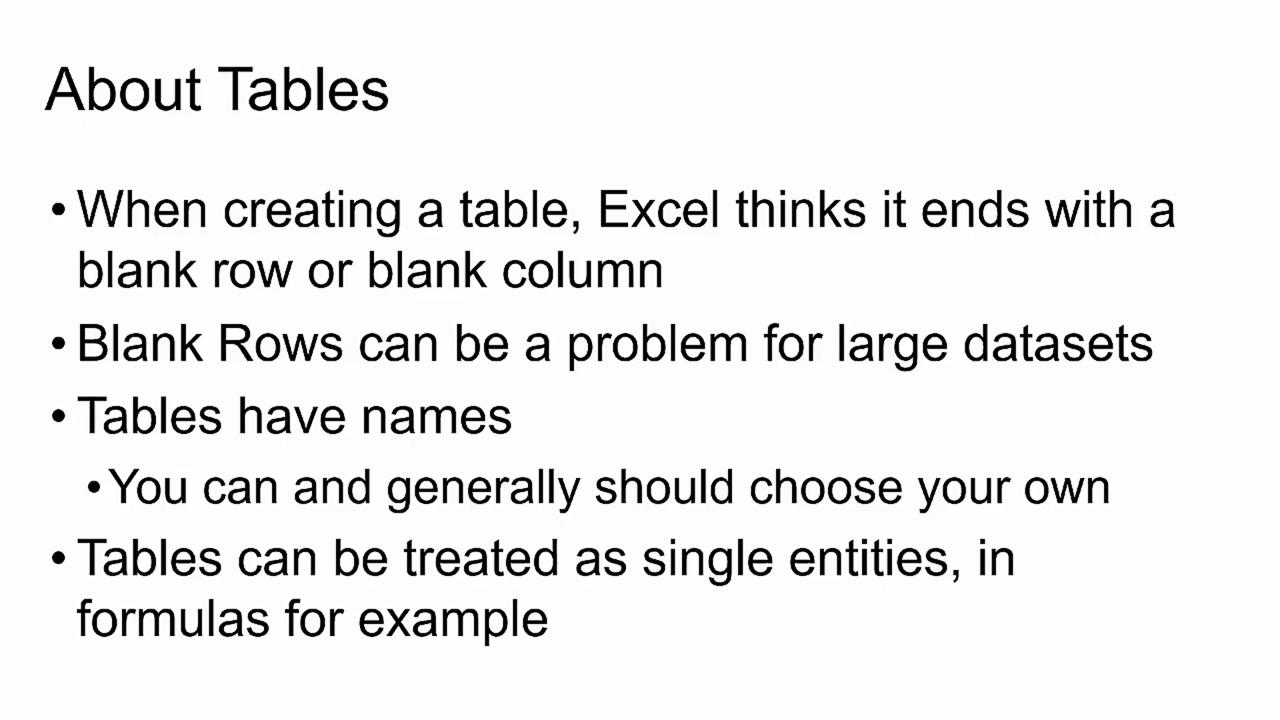
# Advance to the second 'About Tables' slide on the Ribbon, themes, totals row and auto-expansion
pyautogui.press('Right')
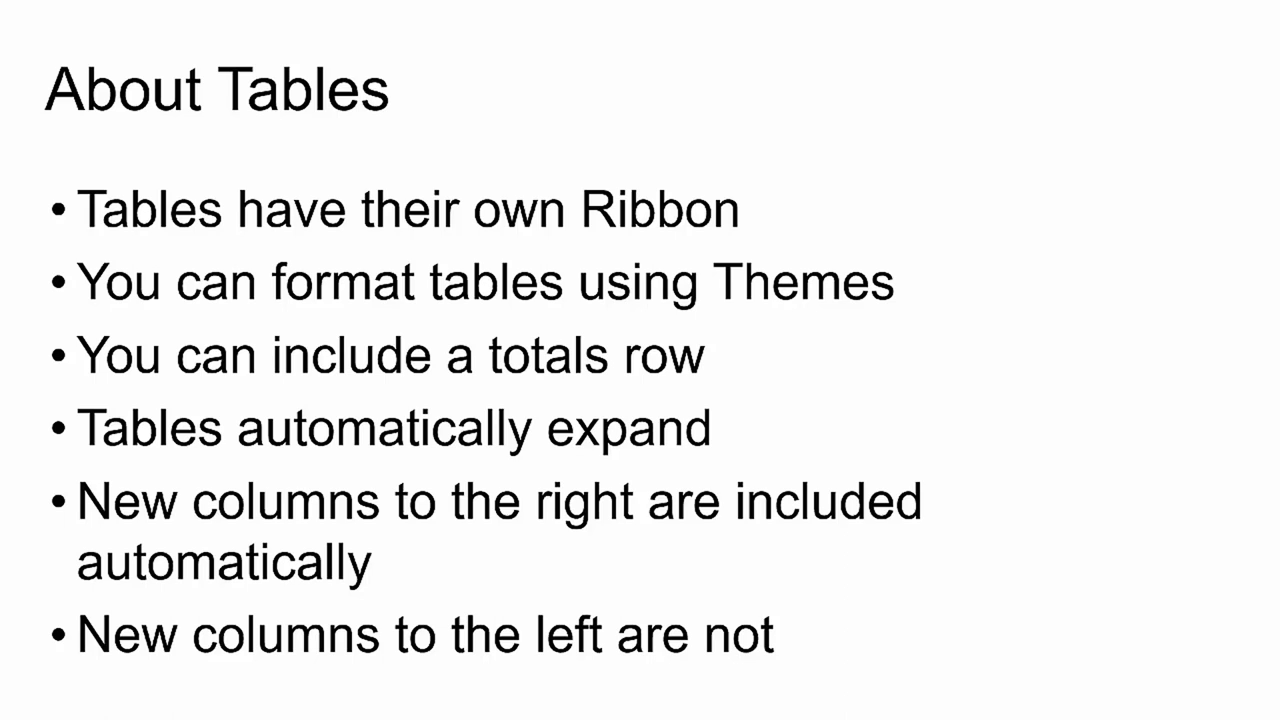
# Go to the Creating Tables demo and select all the Stornoway weather data text in Edge
pyautogui.click(311, 563)
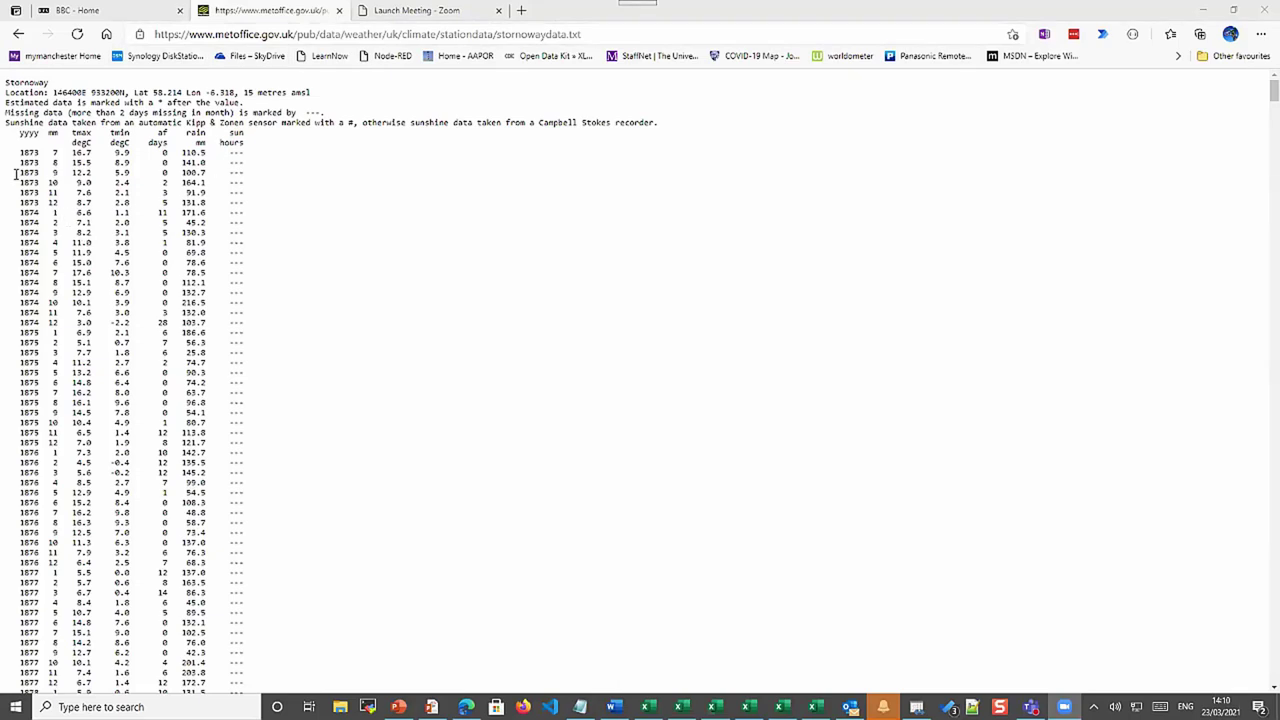
pyautogui.click(7, 82)
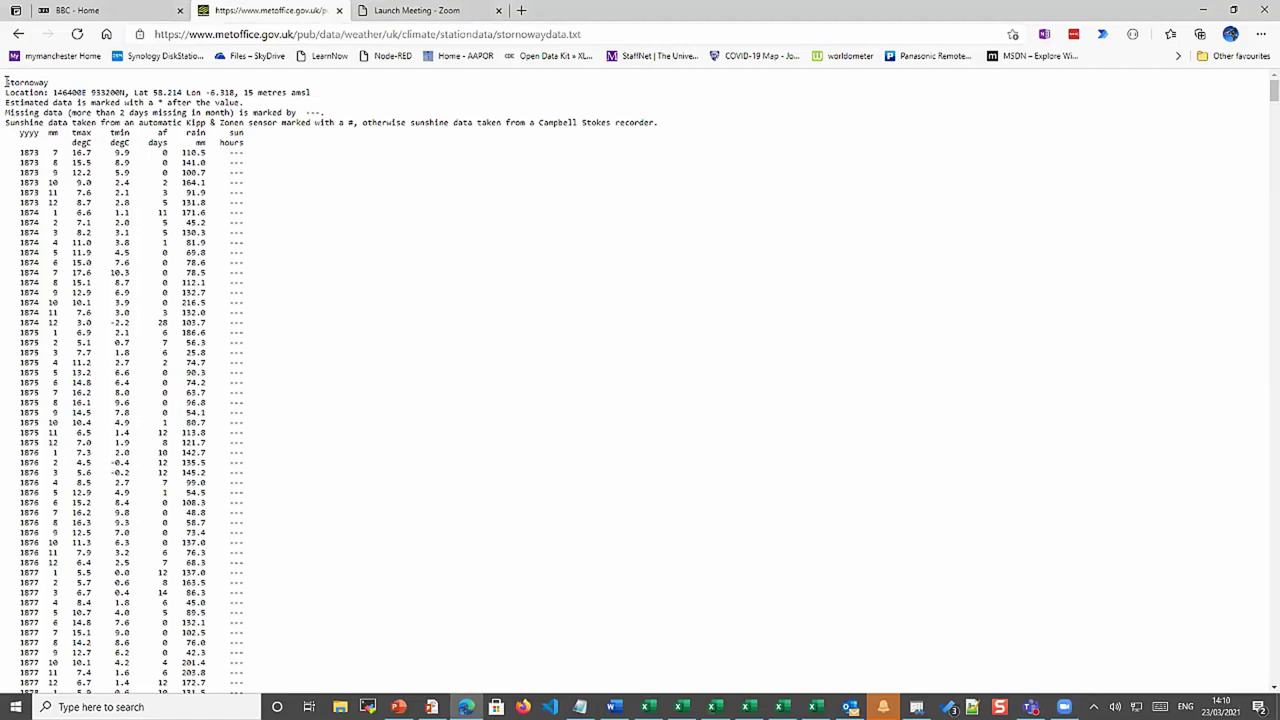
pyautogui.moveTo(7, 82); pyautogui.dragTo(310, 700)
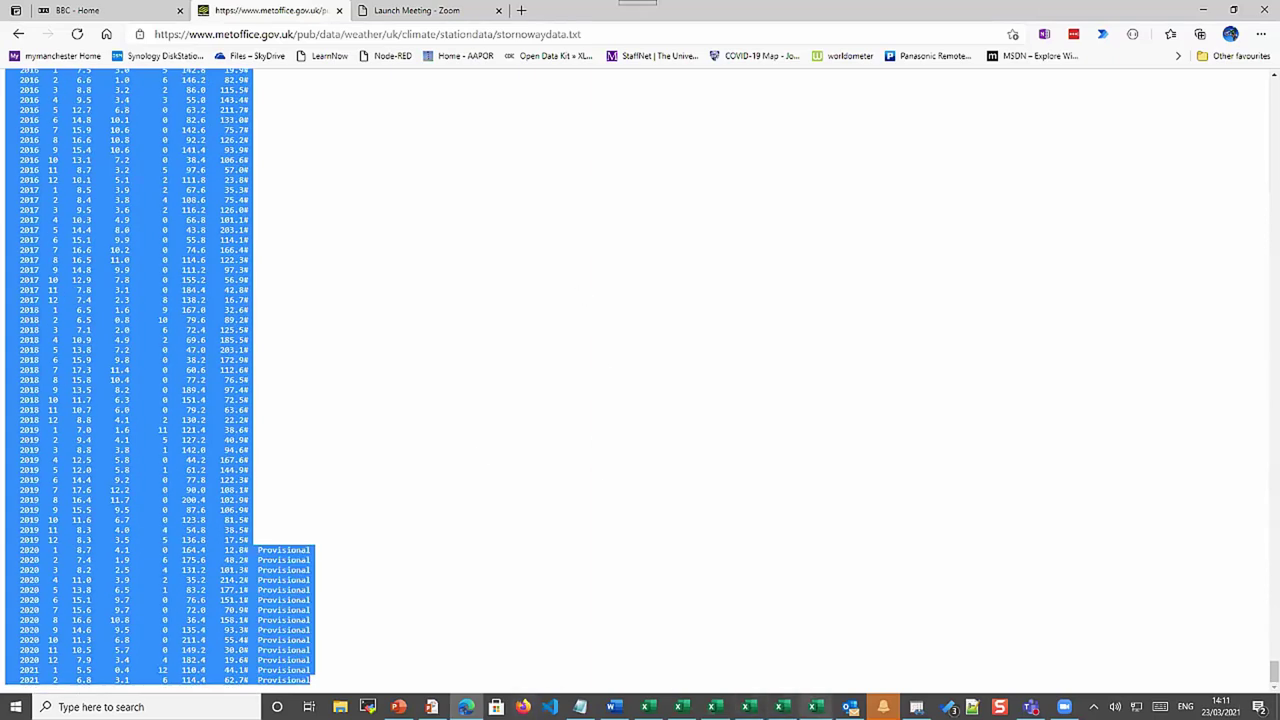
pyautogui.moveTo(815, 707)
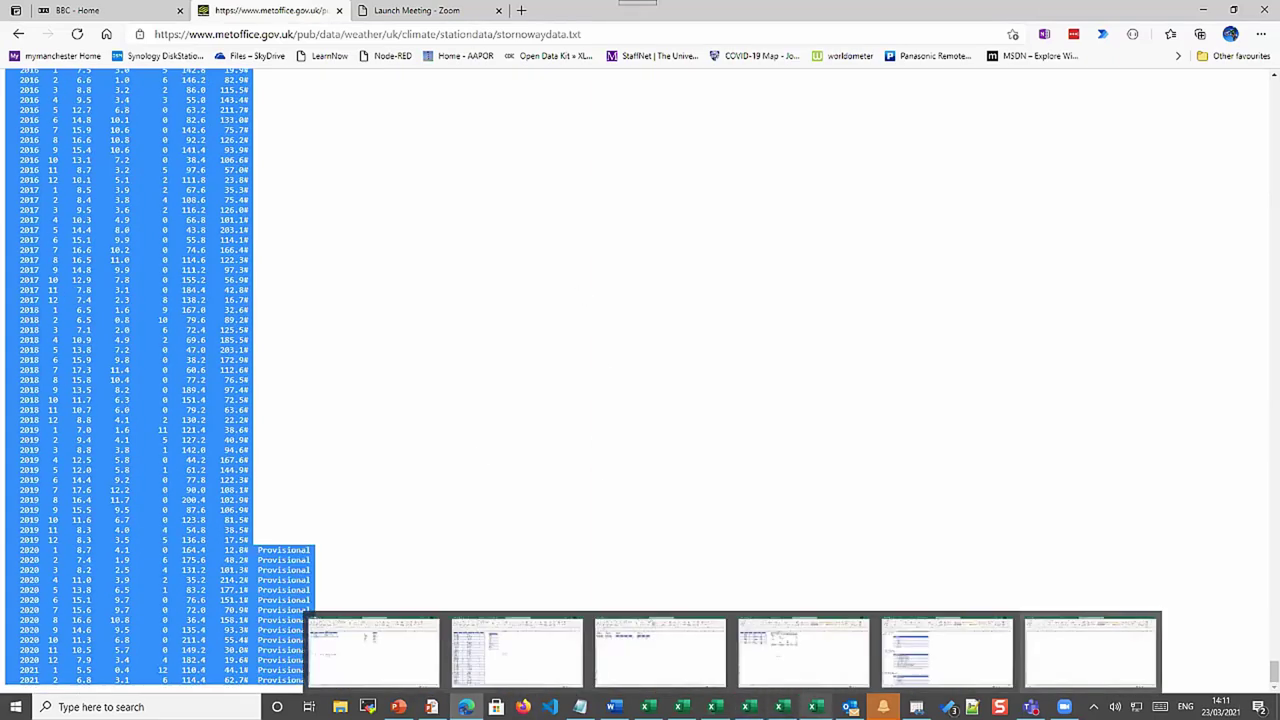
pyautogui.click(1062, 666)
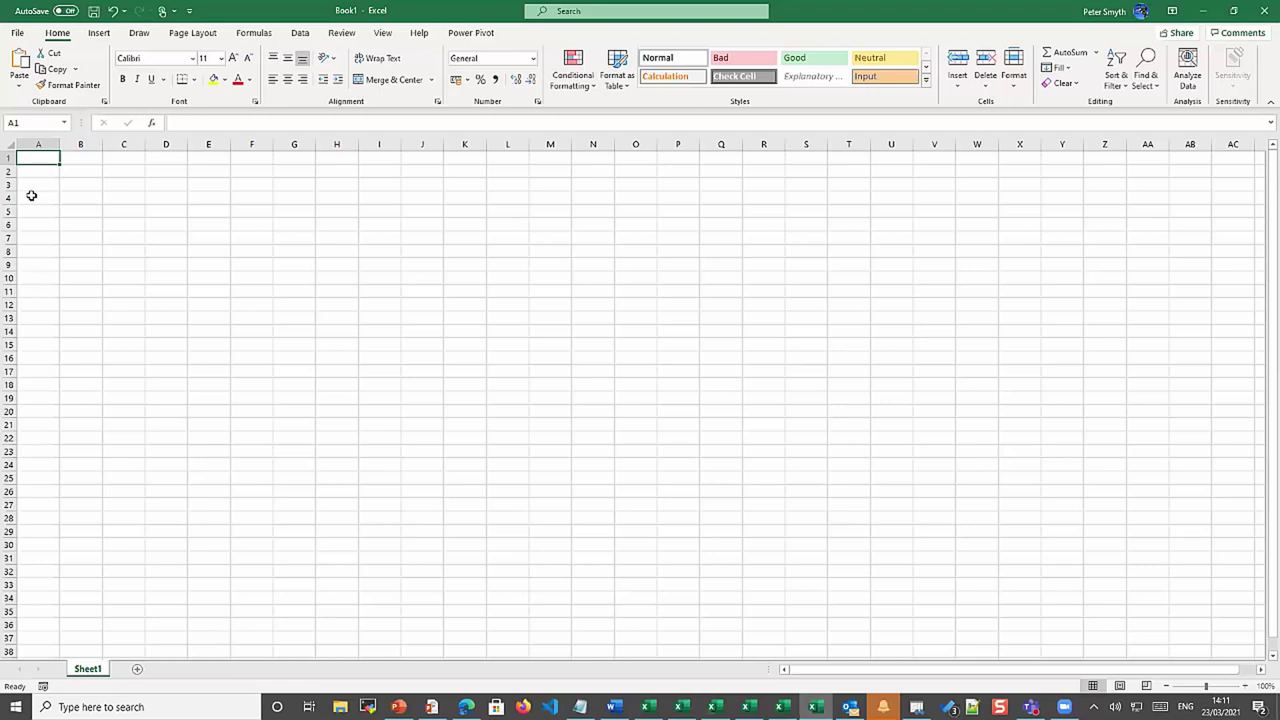
# Paste the weather data at A1 and delete the five descriptive rows above the headings
pyautogui.rightClick(38, 160)
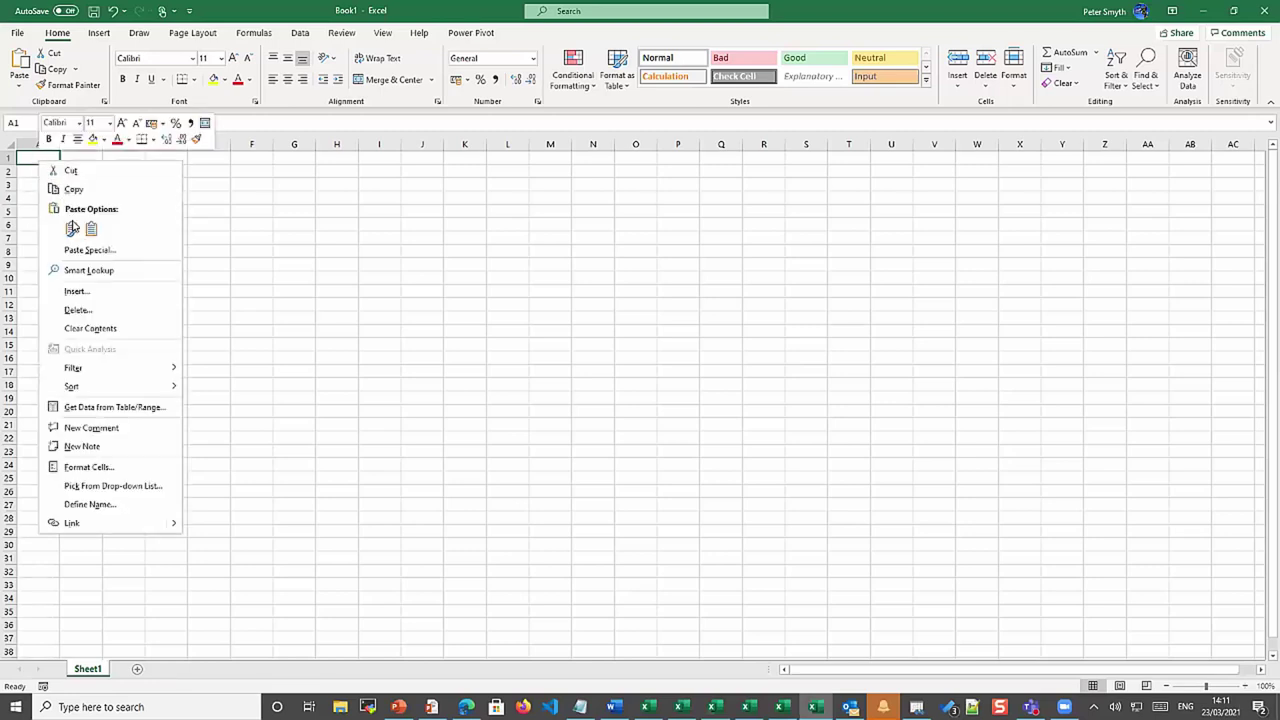
pyautogui.click(72, 229)
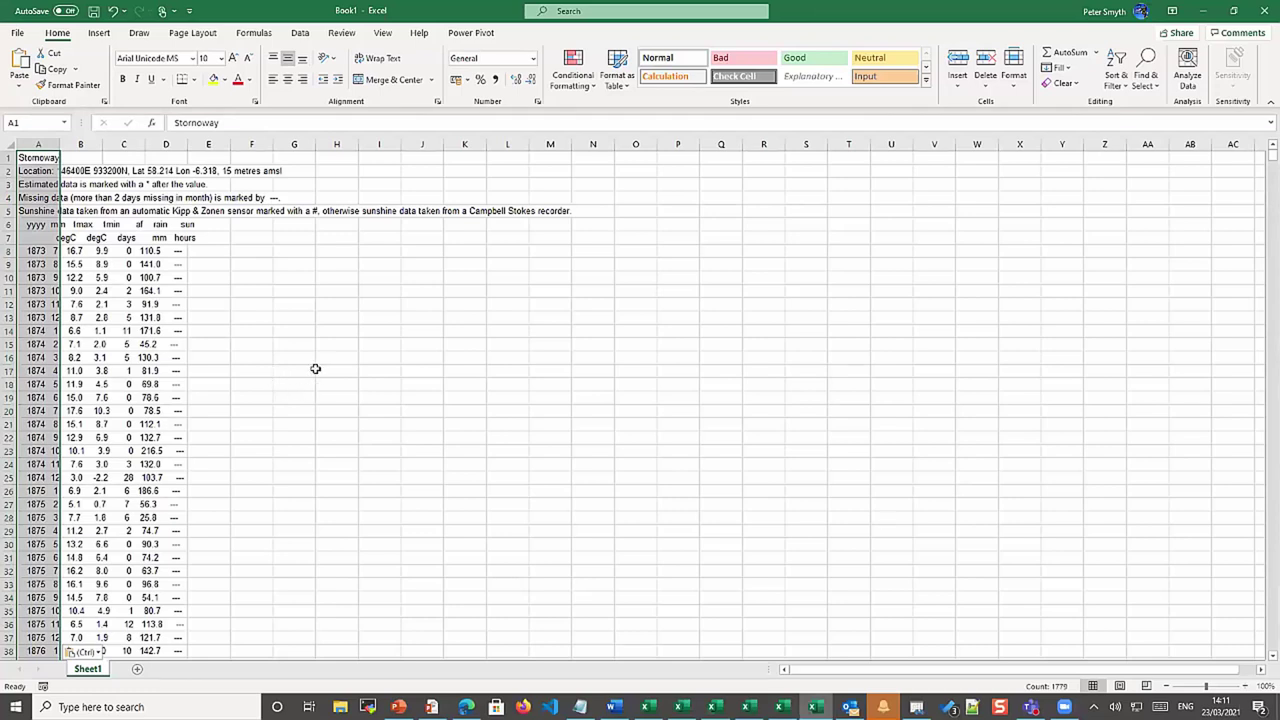
pyautogui.moveTo(10, 211); pyautogui.dragTo(9, 160)
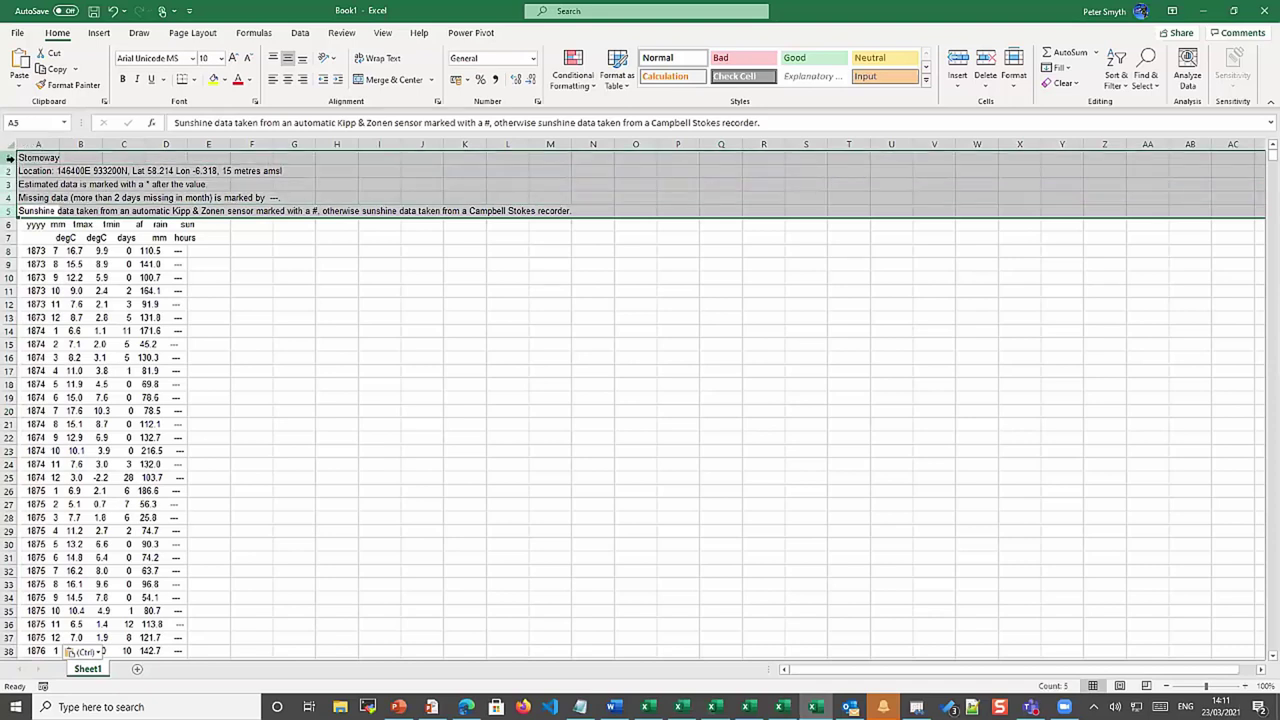
pyautogui.rightClick(9, 159)
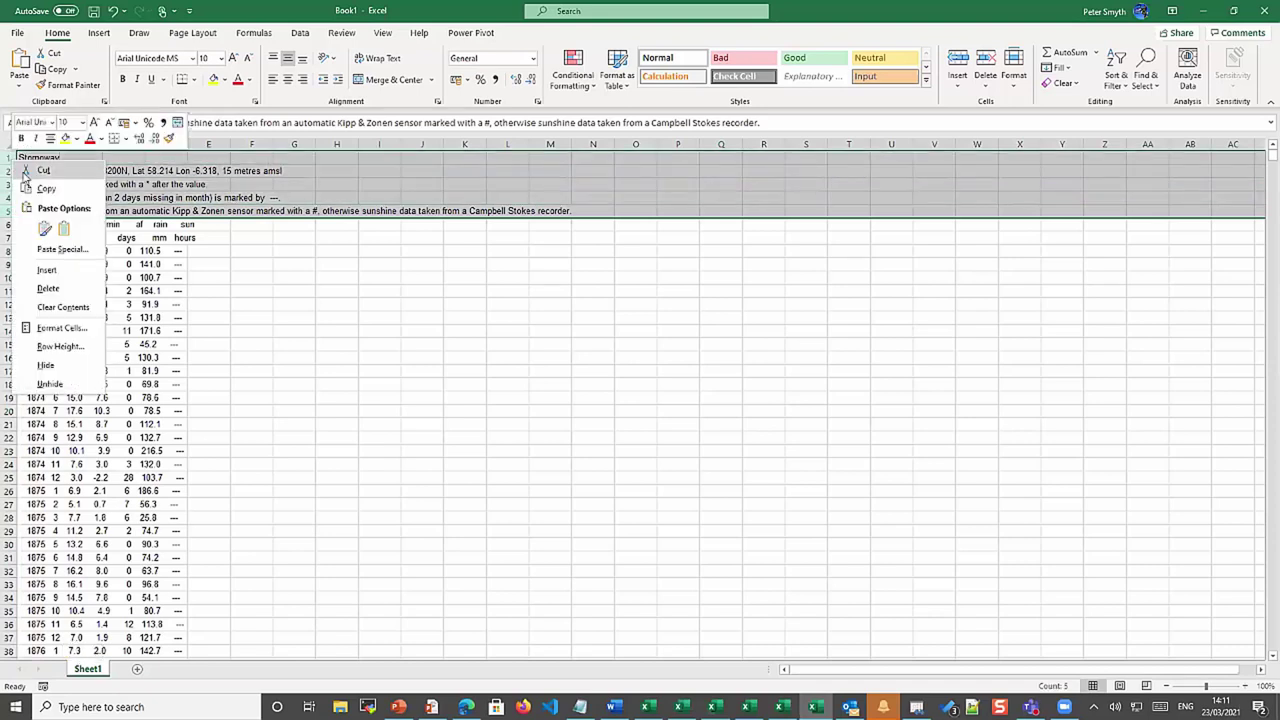
pyautogui.click(48, 288)
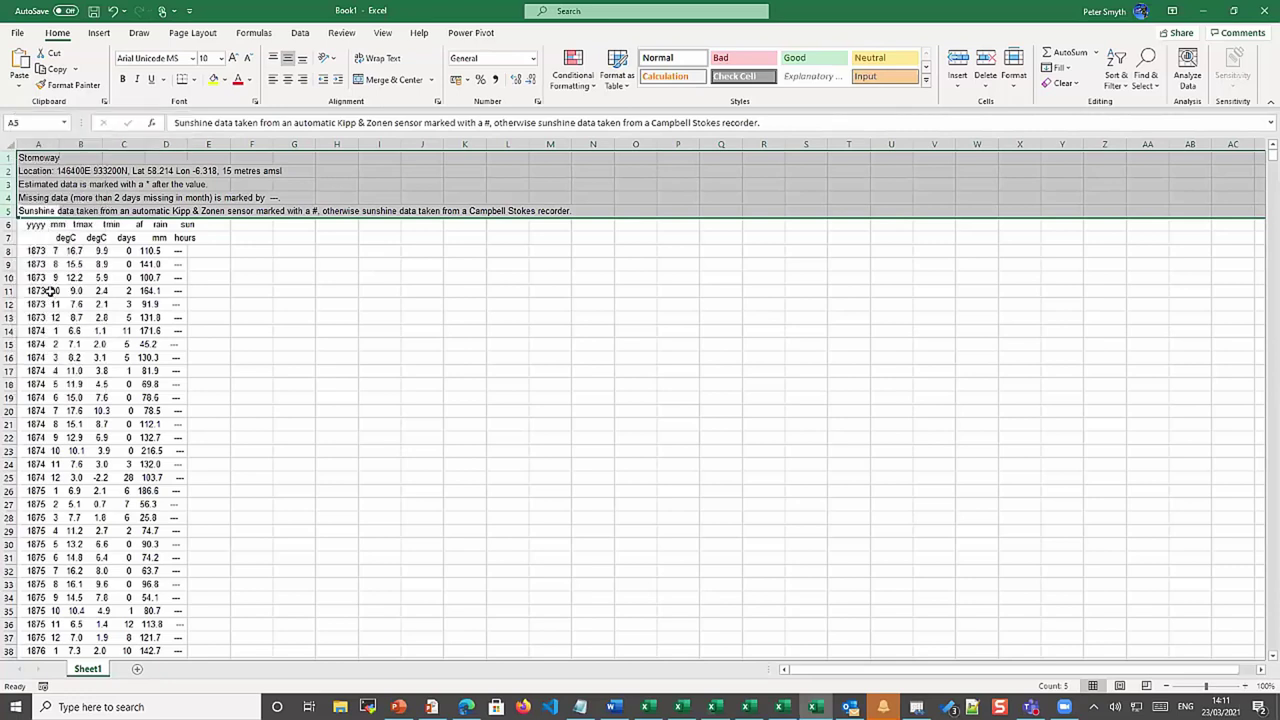
# Delete the units row beneath the yyyy–sun header row
pyautogui.click(9, 172)
pyautogui.rightClick(9, 172)
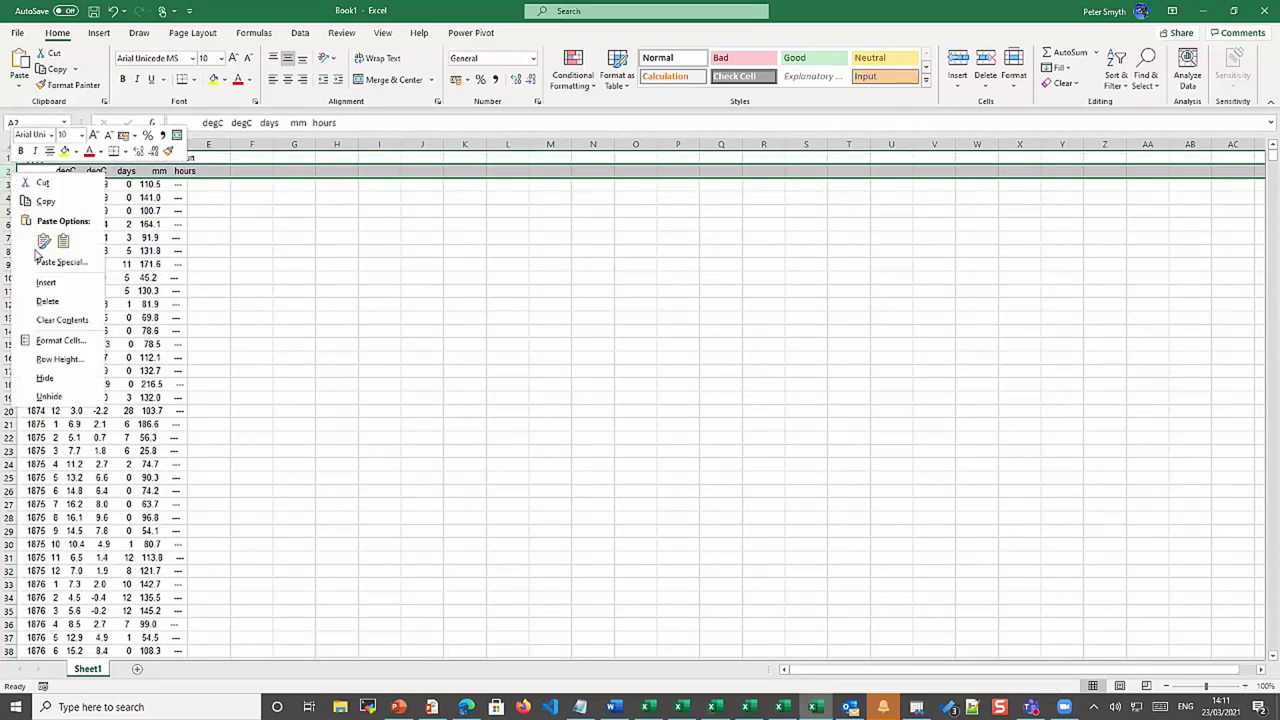
pyautogui.click(47, 303)
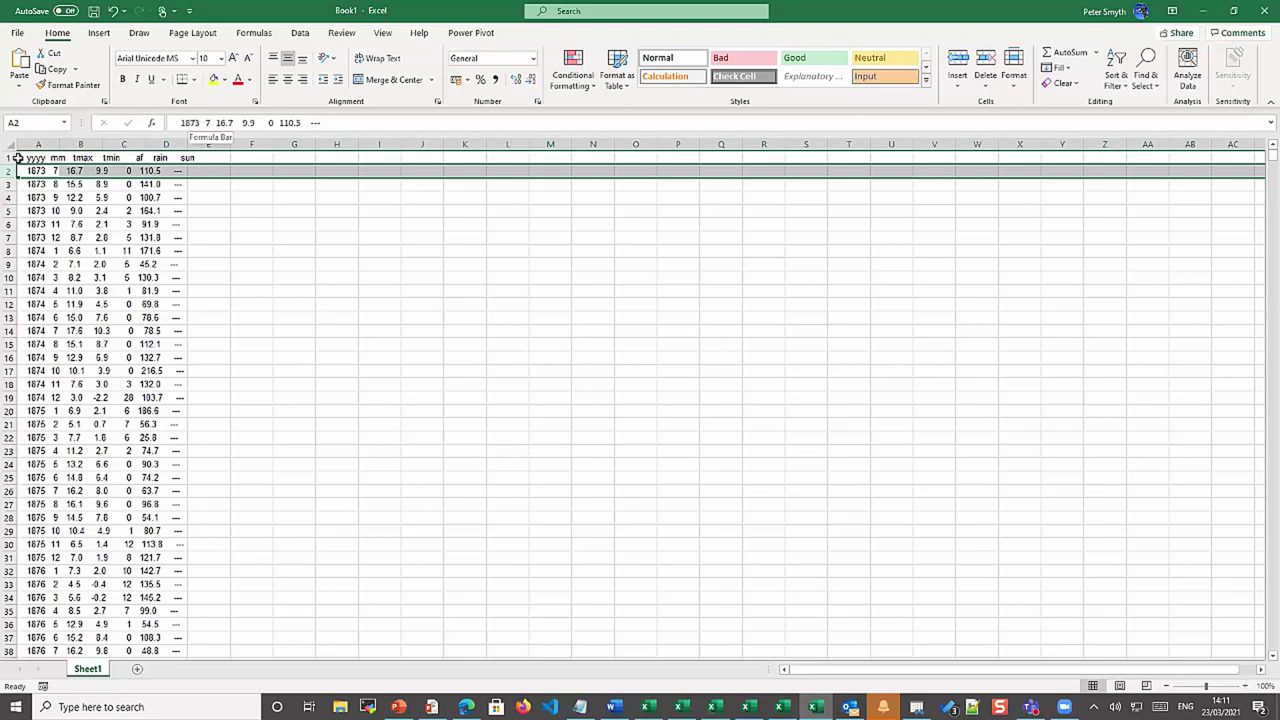
# Select column A and run Text to Columns with the Delimited data type
pyautogui.click(35, 171)
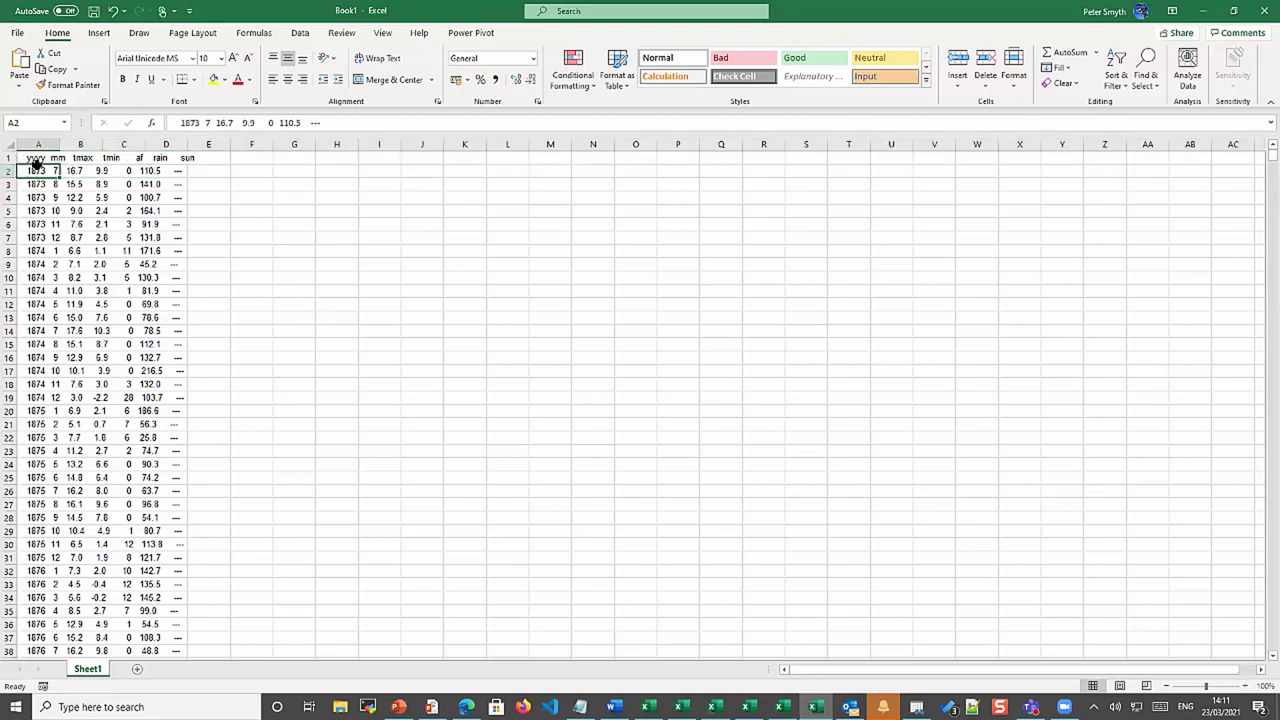
pyautogui.click(34, 158)
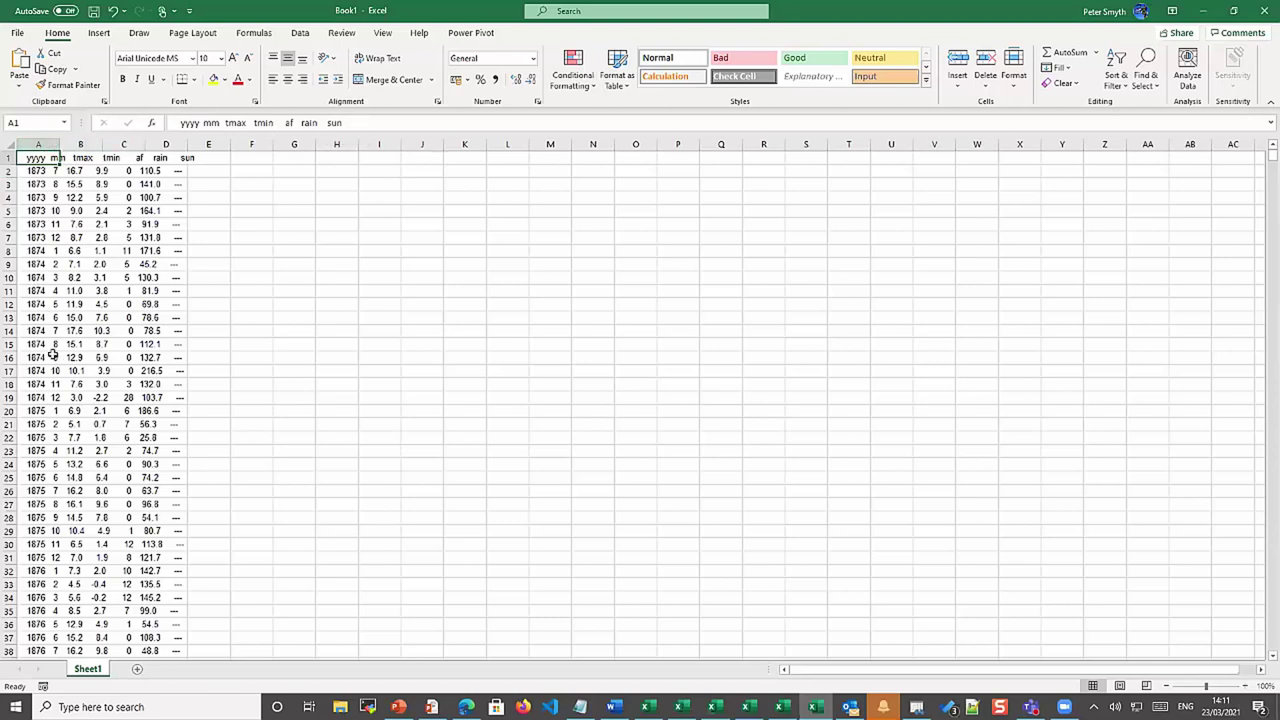
pyautogui.click(40, 145)
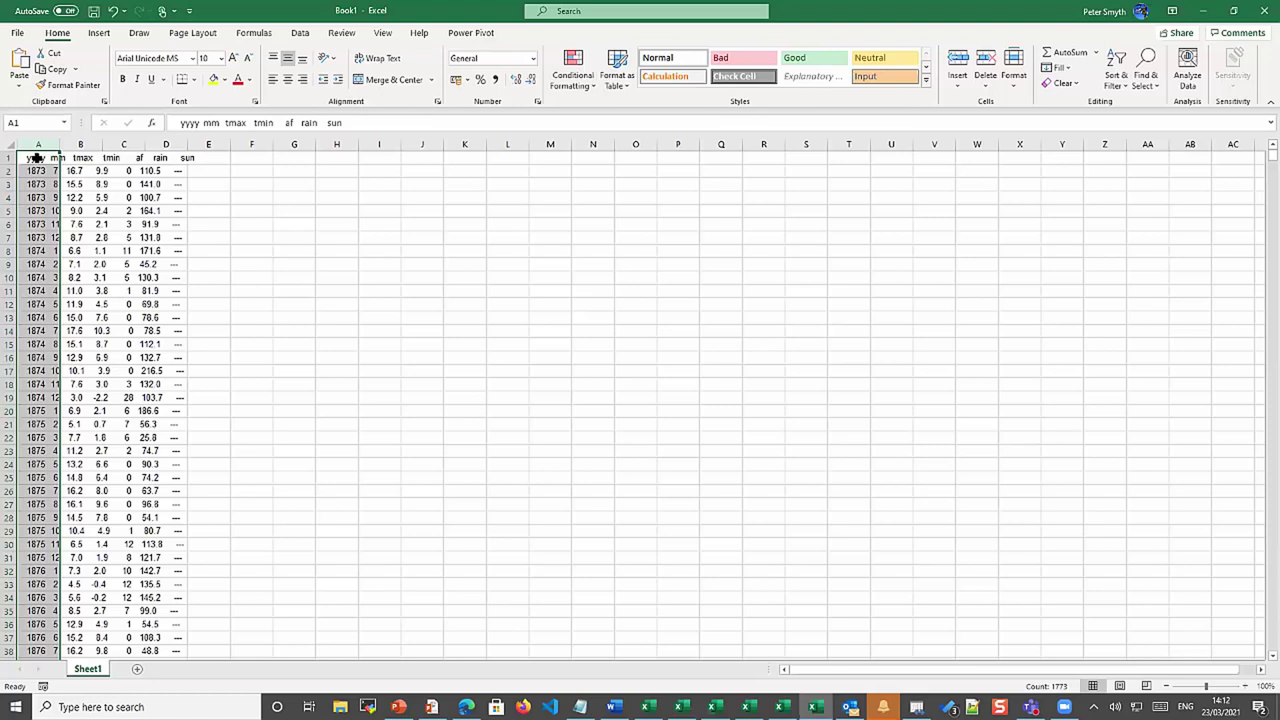
pyautogui.click(300, 33)
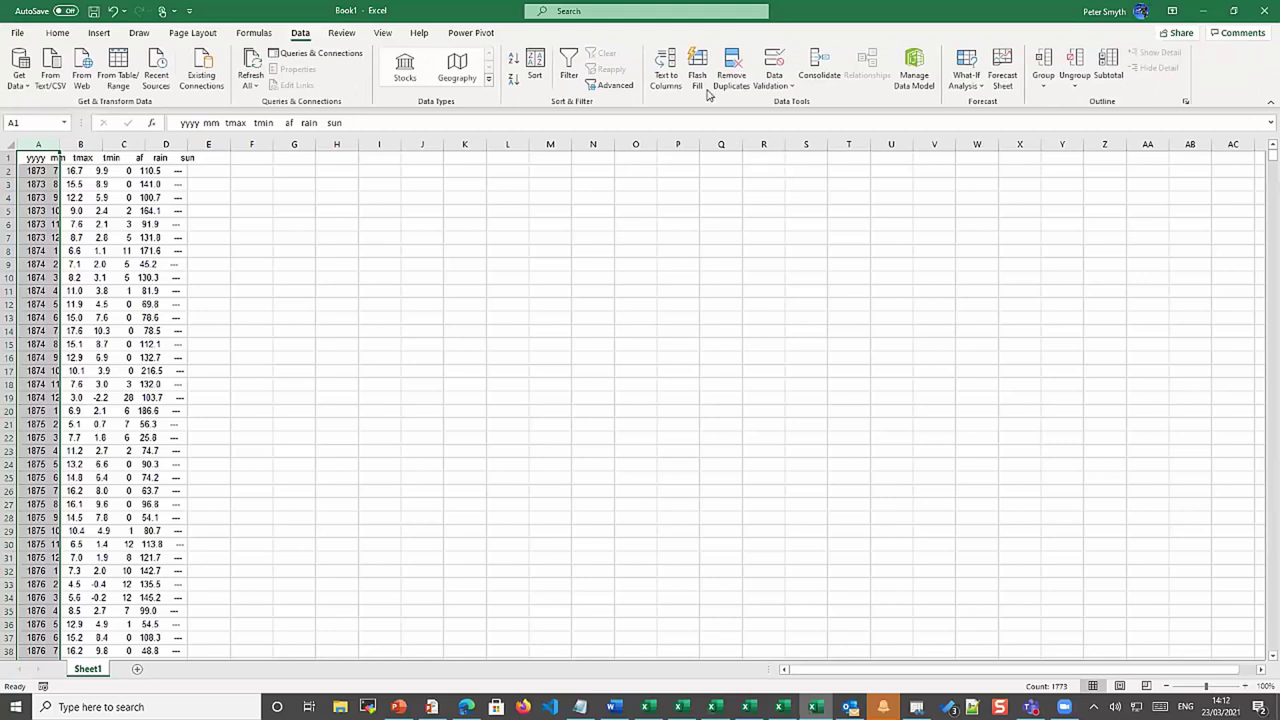
pyautogui.click(660, 72)
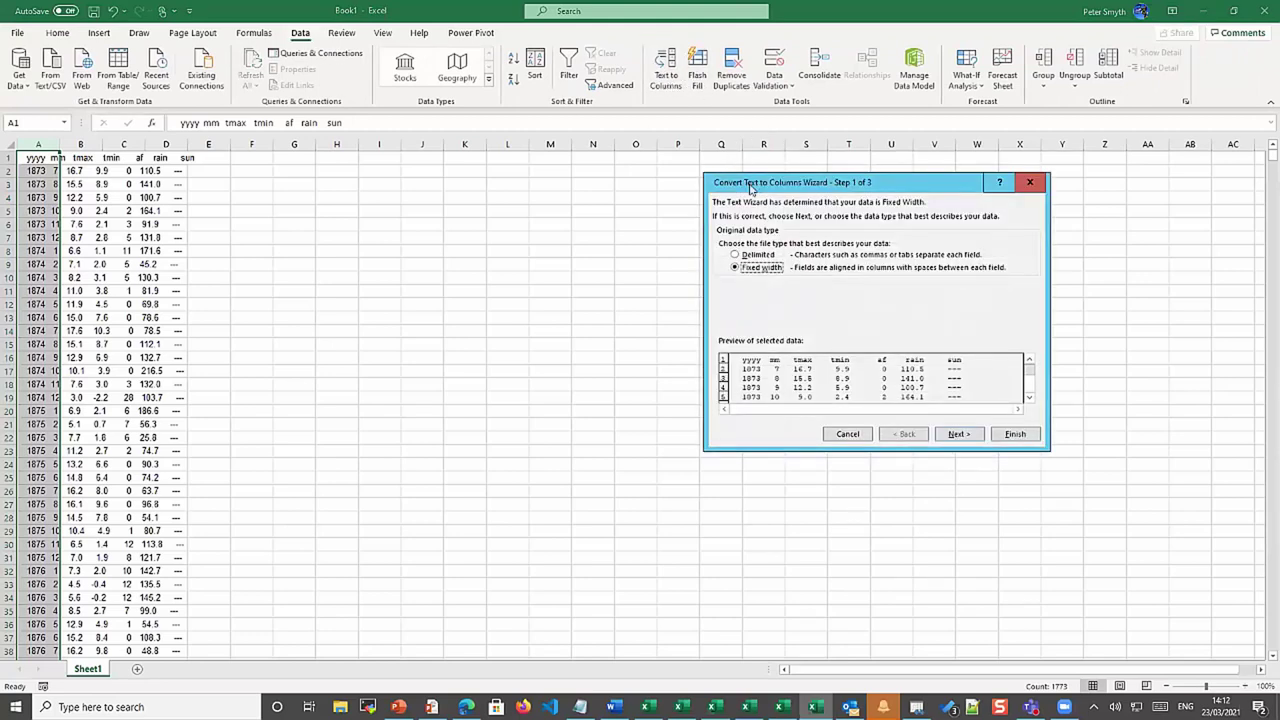
pyautogui.moveTo(750, 187); pyautogui.dragTo(303, 194)
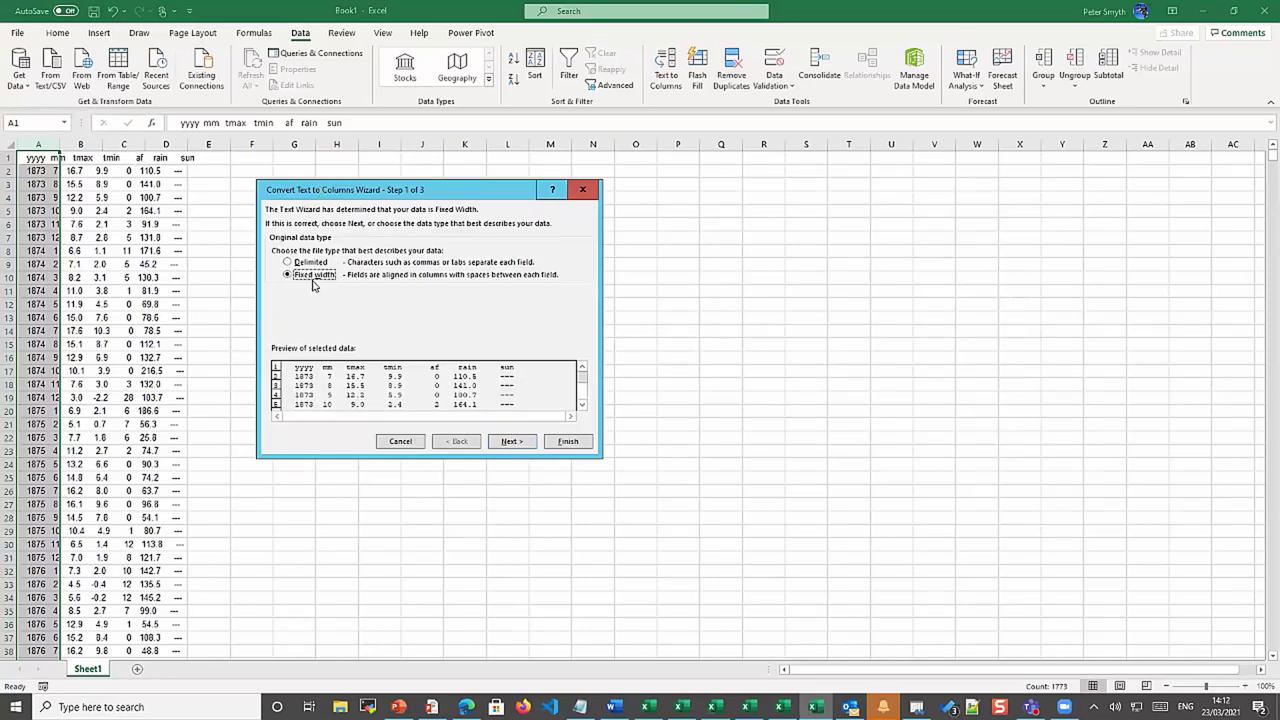
pyautogui.click(287, 263)
pyautogui.click(511, 442)
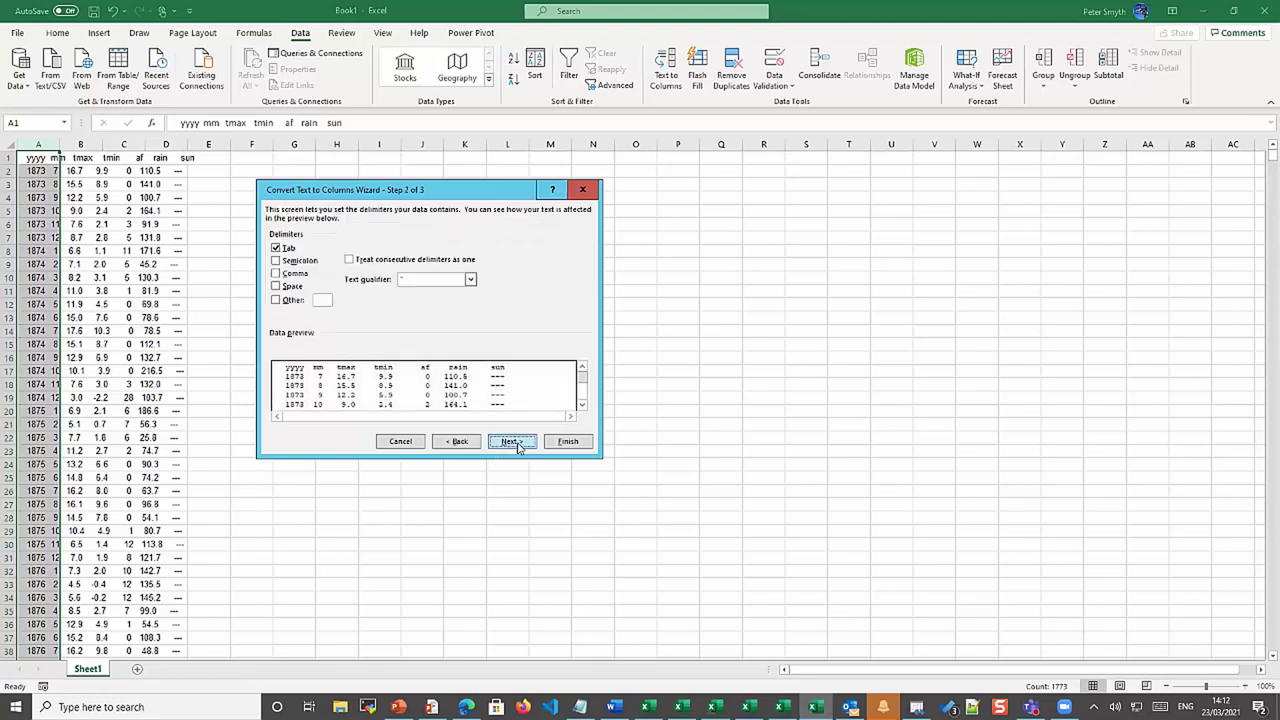
# Split on spaces instead of tabs, merging consecutive spaces, and skip the blank first column
pyautogui.click(275, 250)
pyautogui.click(276, 287)
pyautogui.click(356, 262)
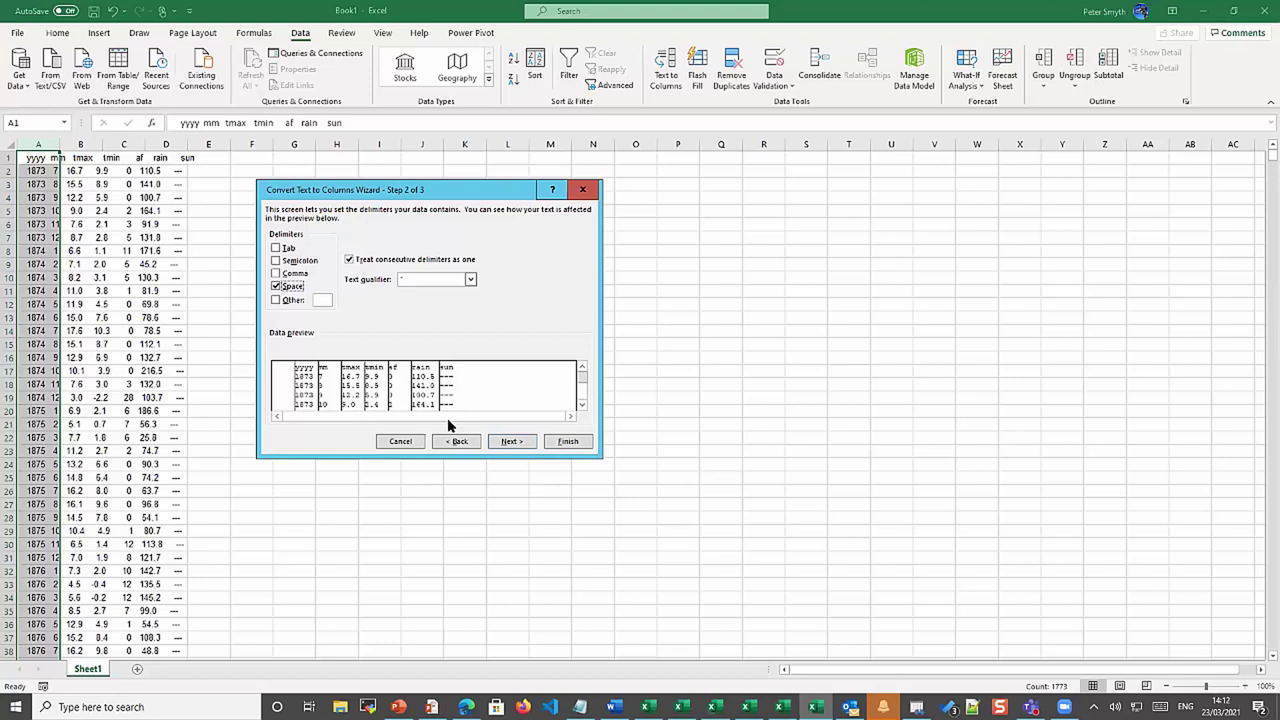
pyautogui.click(510, 441)
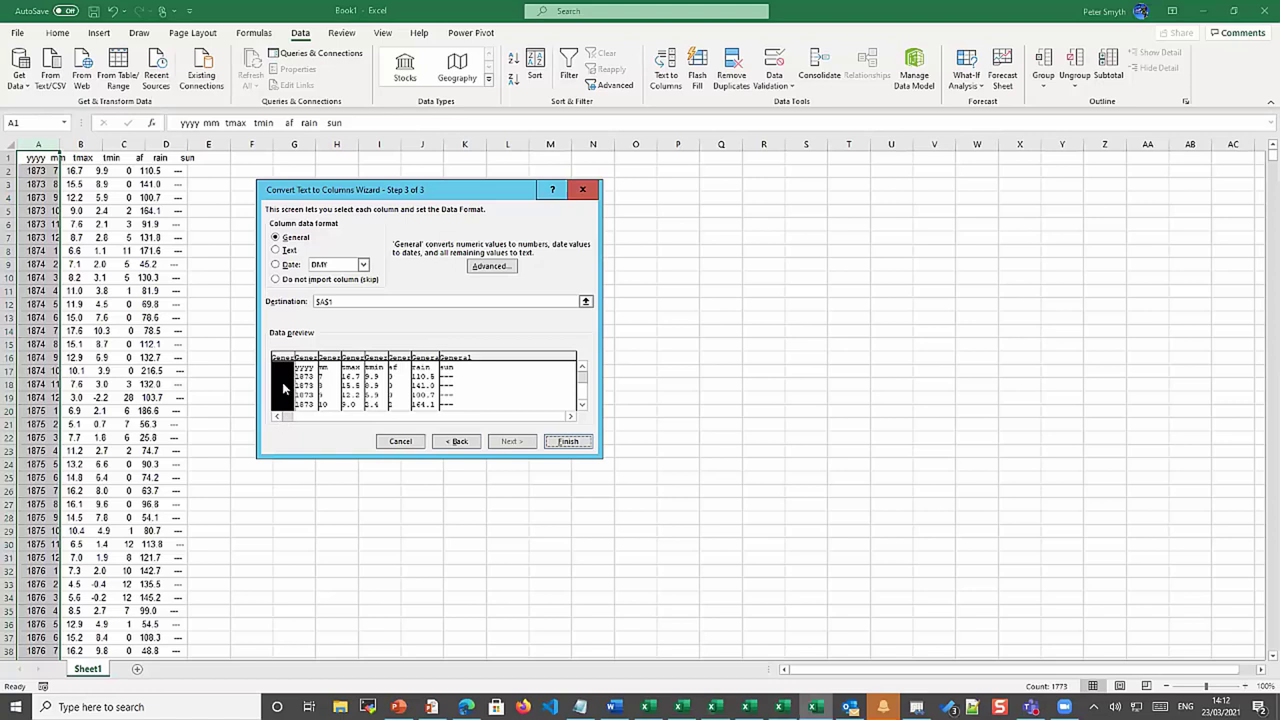
pyautogui.click(276, 280)
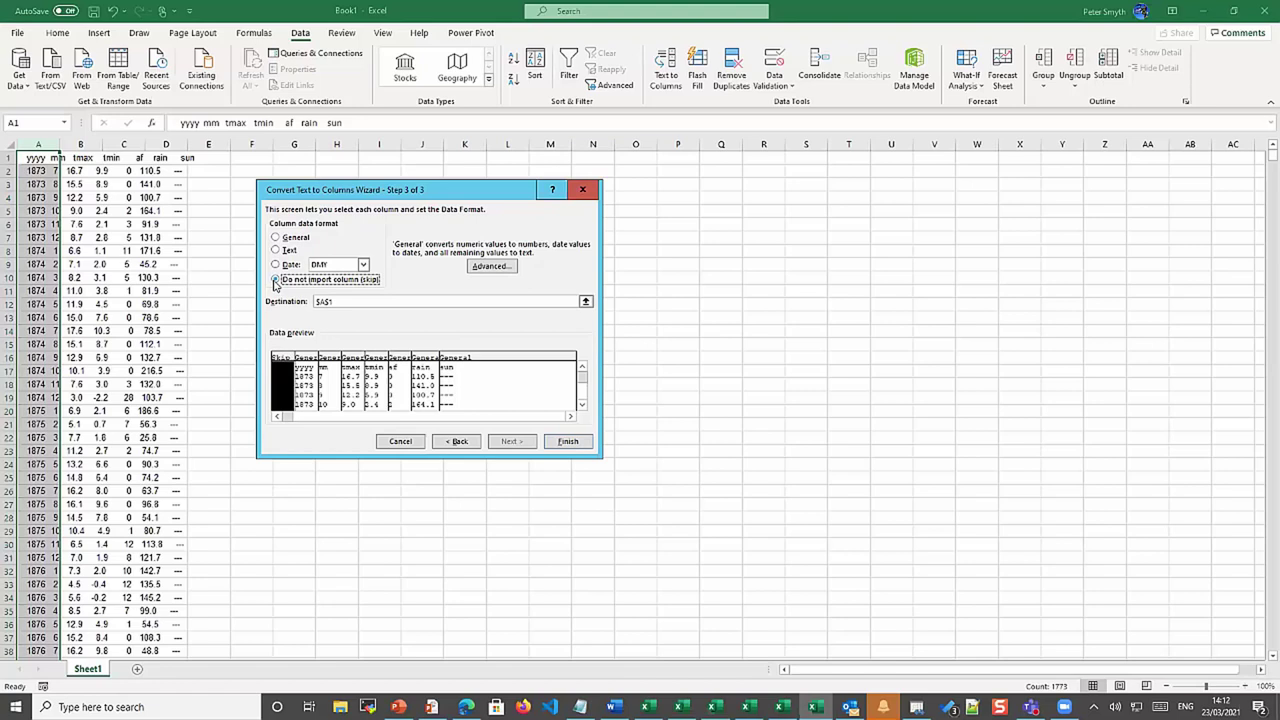
pyautogui.click(565, 443)
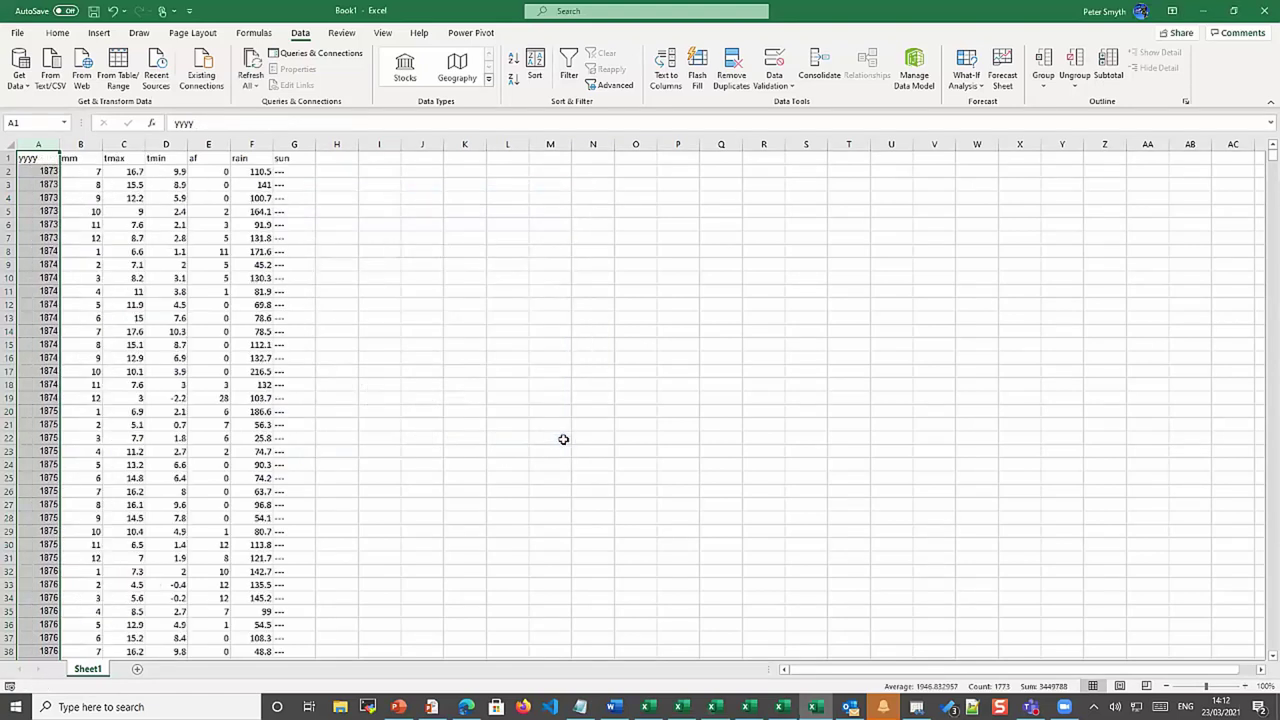
# Check several converted weather values across the split columns
pyautogui.click(143, 323)
pyautogui.click(190, 294)
pyautogui.click(142, 236)
pyautogui.click(179, 345)
pyautogui.click(219, 426)
pyautogui.click(259, 422)
pyautogui.click(211, 294)
pyautogui.click(112, 239)
pyautogui.click(80, 330)
pyautogui.click(135, 507)
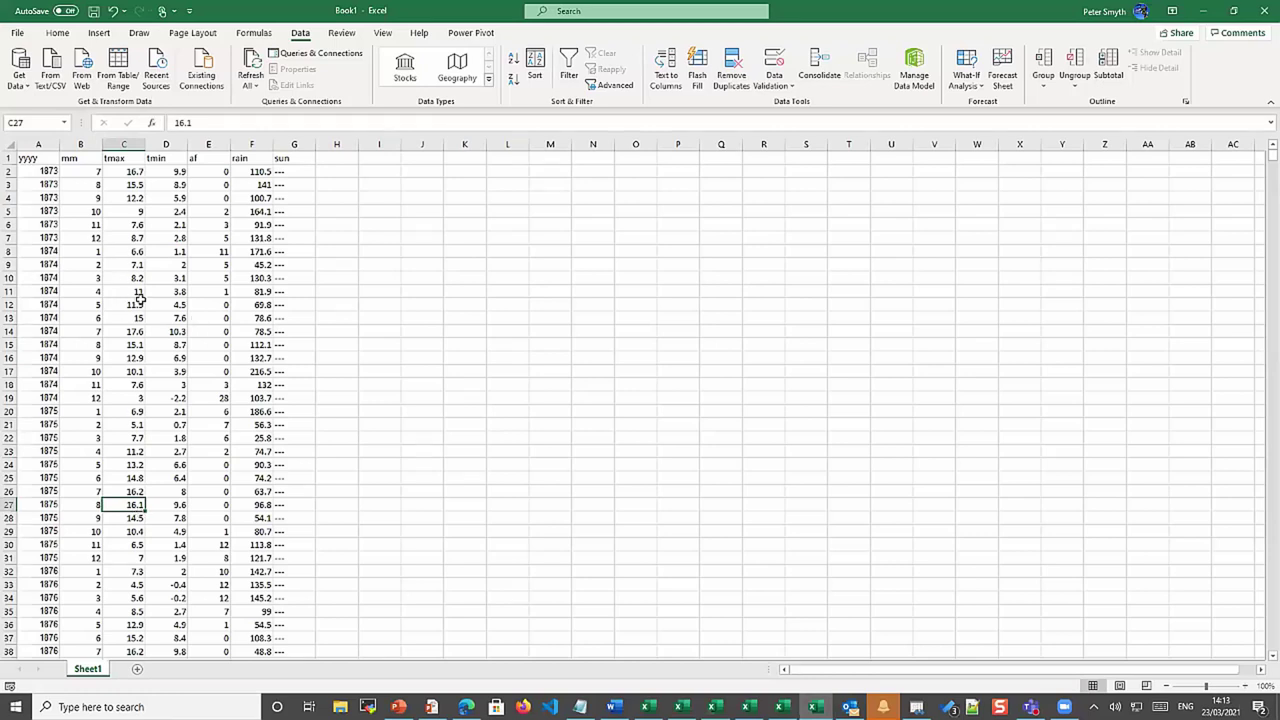
# Select a cell inside the weather data and bring up the Insert tab options
pyautogui.click(99, 34)
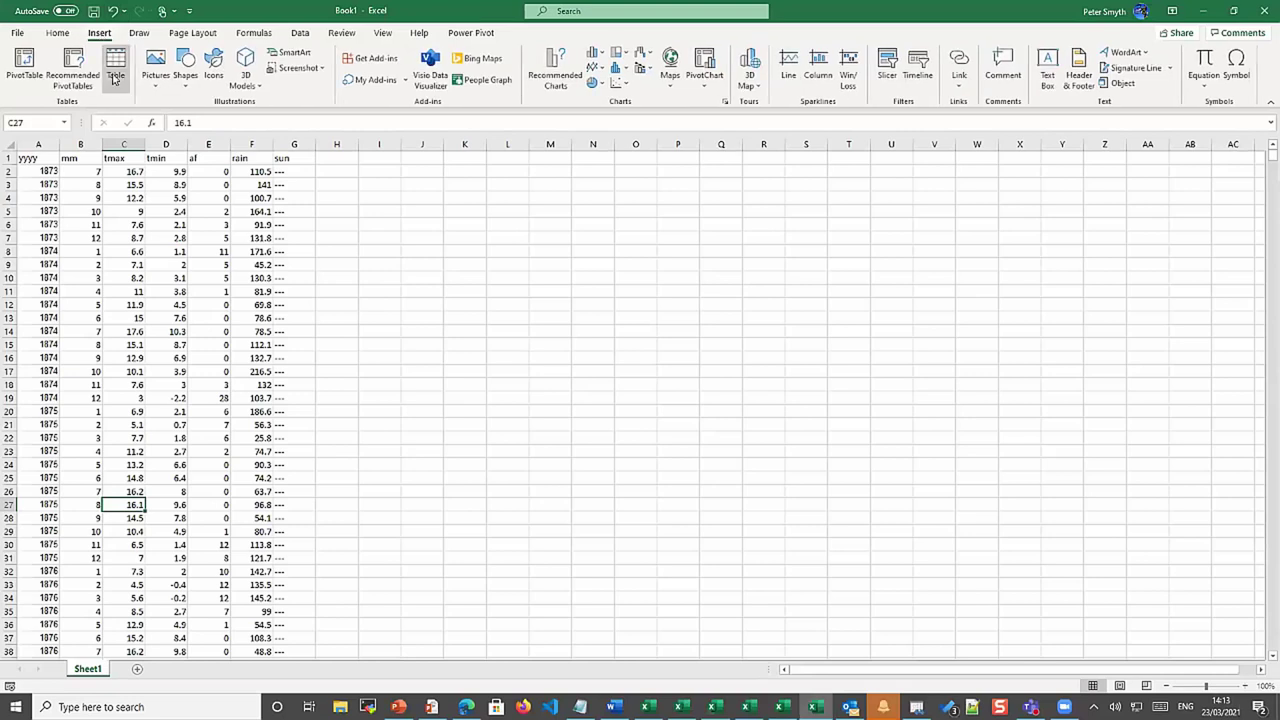
pyautogui.click(57, 33)
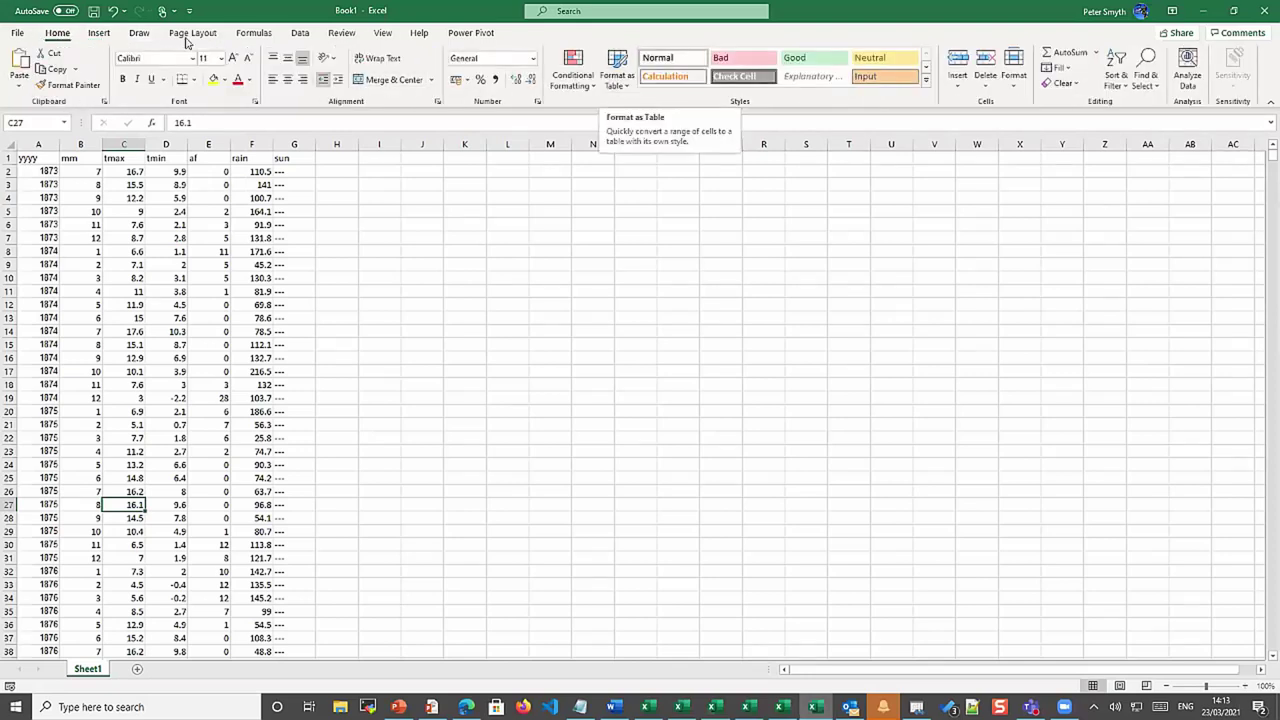
pyautogui.click(521, 406)
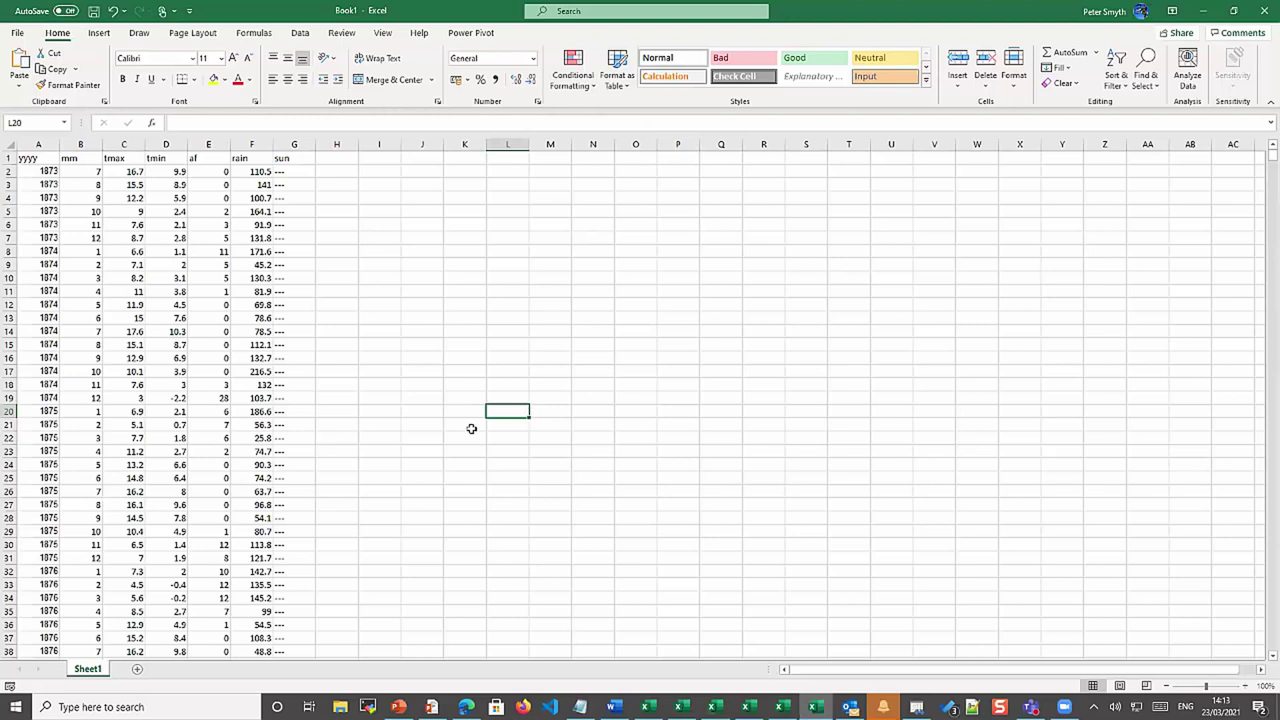
pyautogui.click(136, 344)
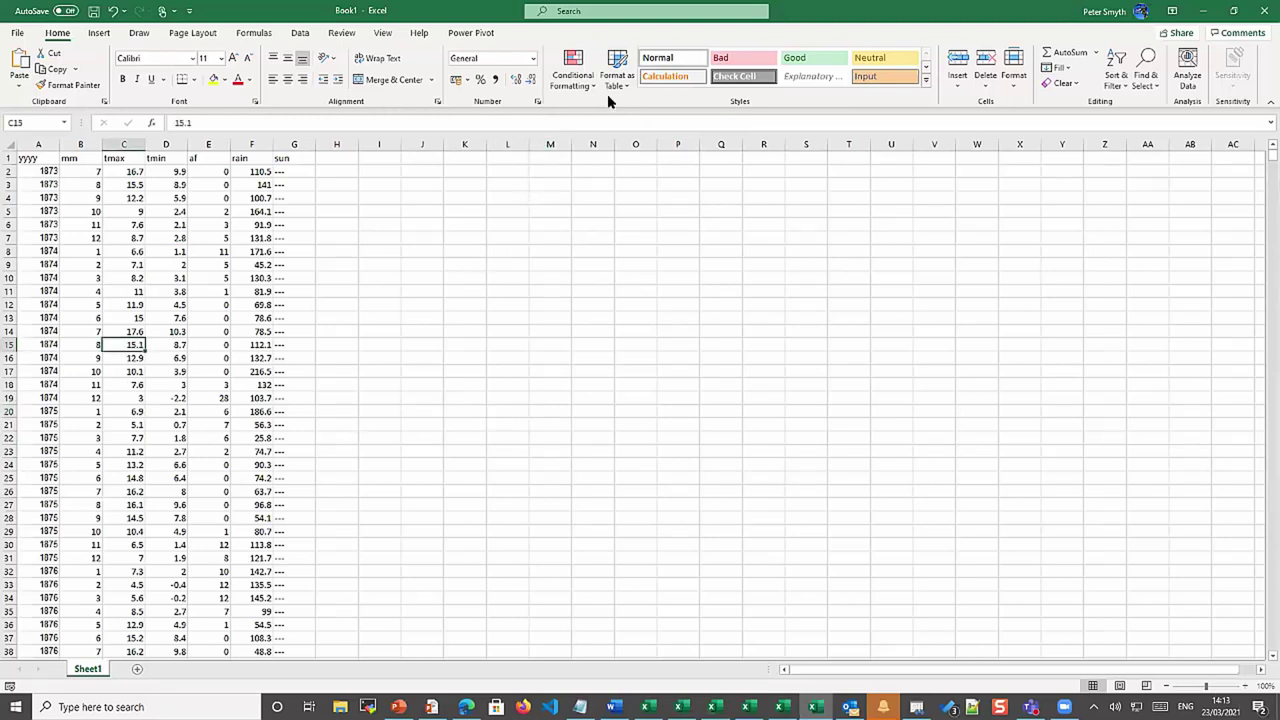
pyautogui.click(99, 33)
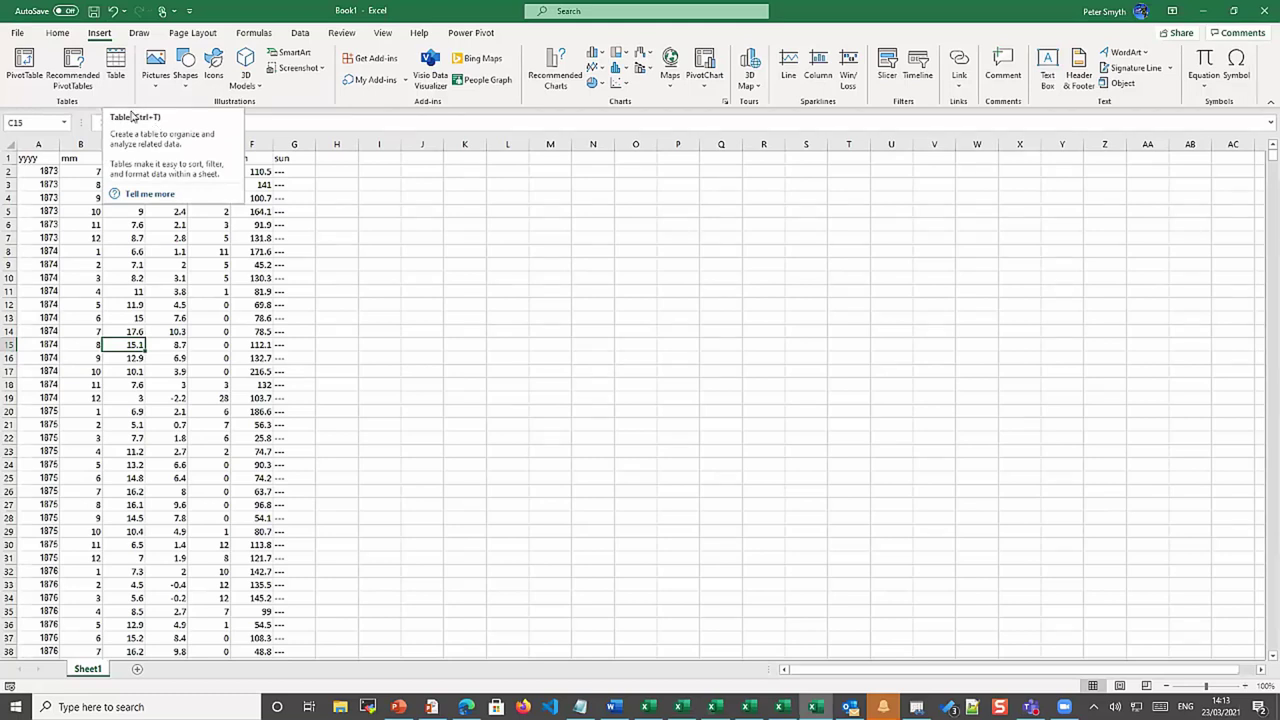
# Convert the weather data A1:H1773 into a table, keeping 'My table has headers' ticked
pyautogui.click(112, 63)
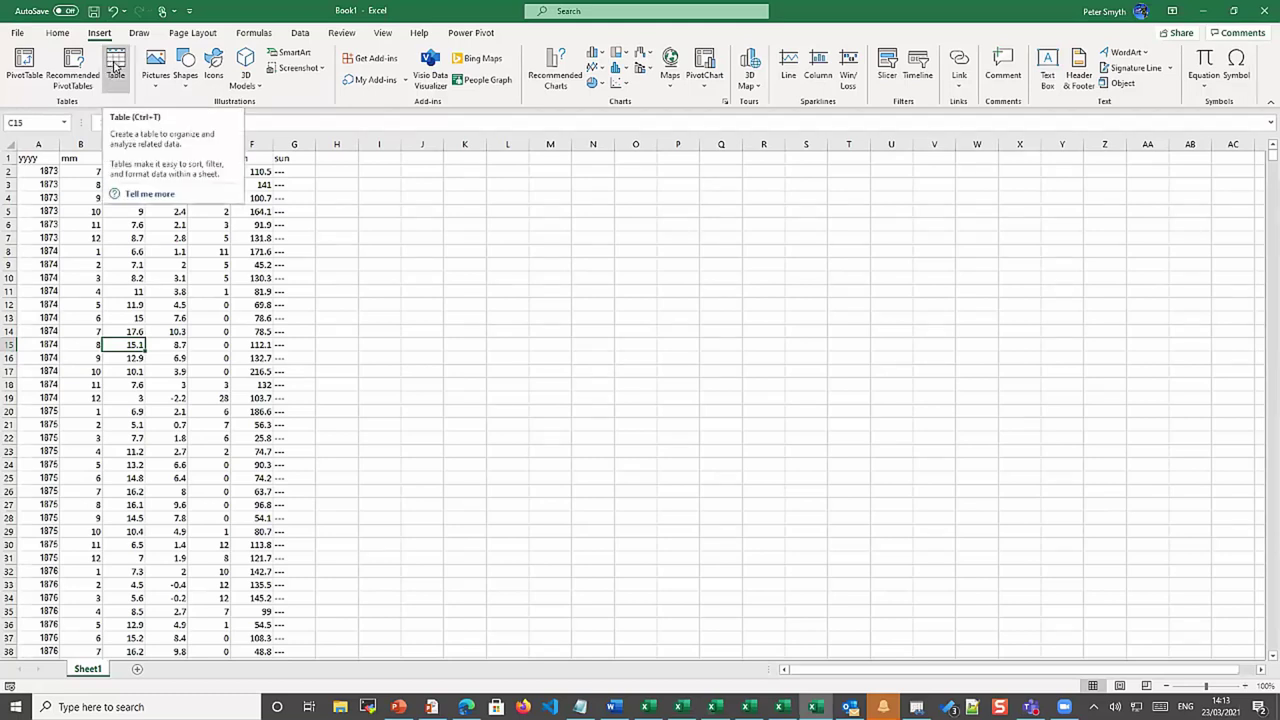
pyautogui.click(115, 65)
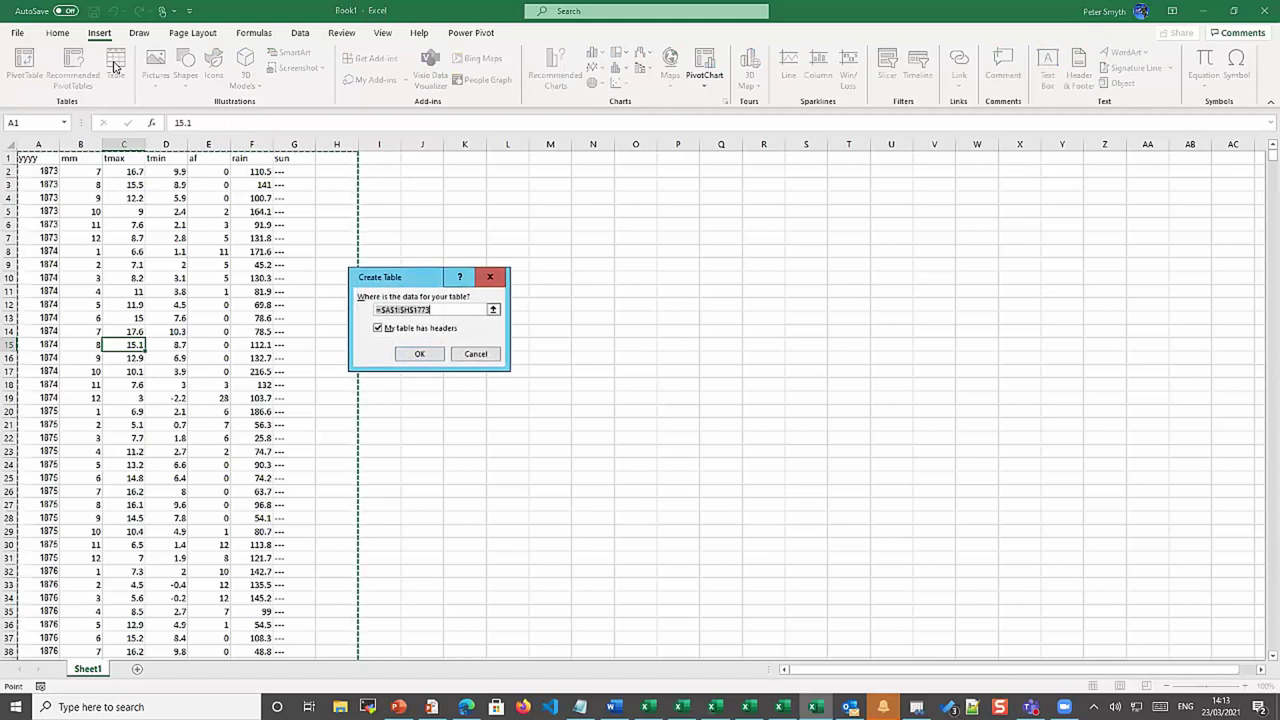
pyautogui.moveTo(401, 279); pyautogui.dragTo(468, 244)
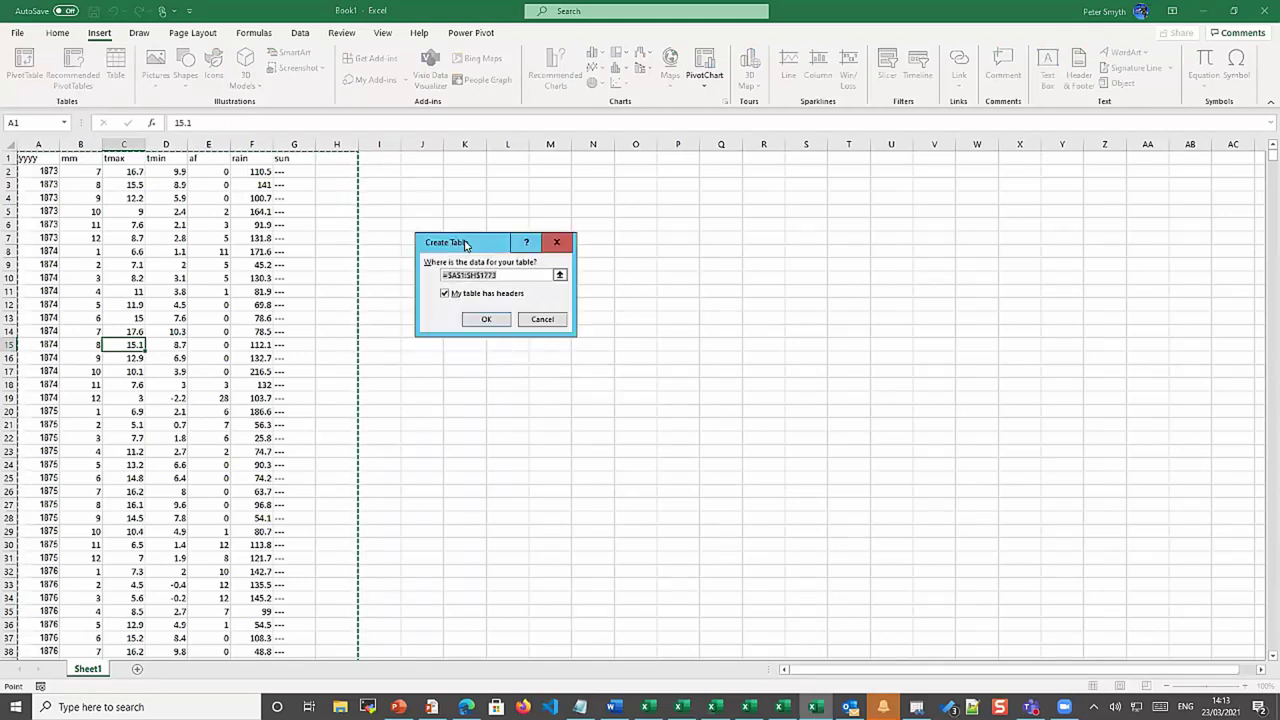
pyautogui.click(452, 292)
pyautogui.click(447, 291)
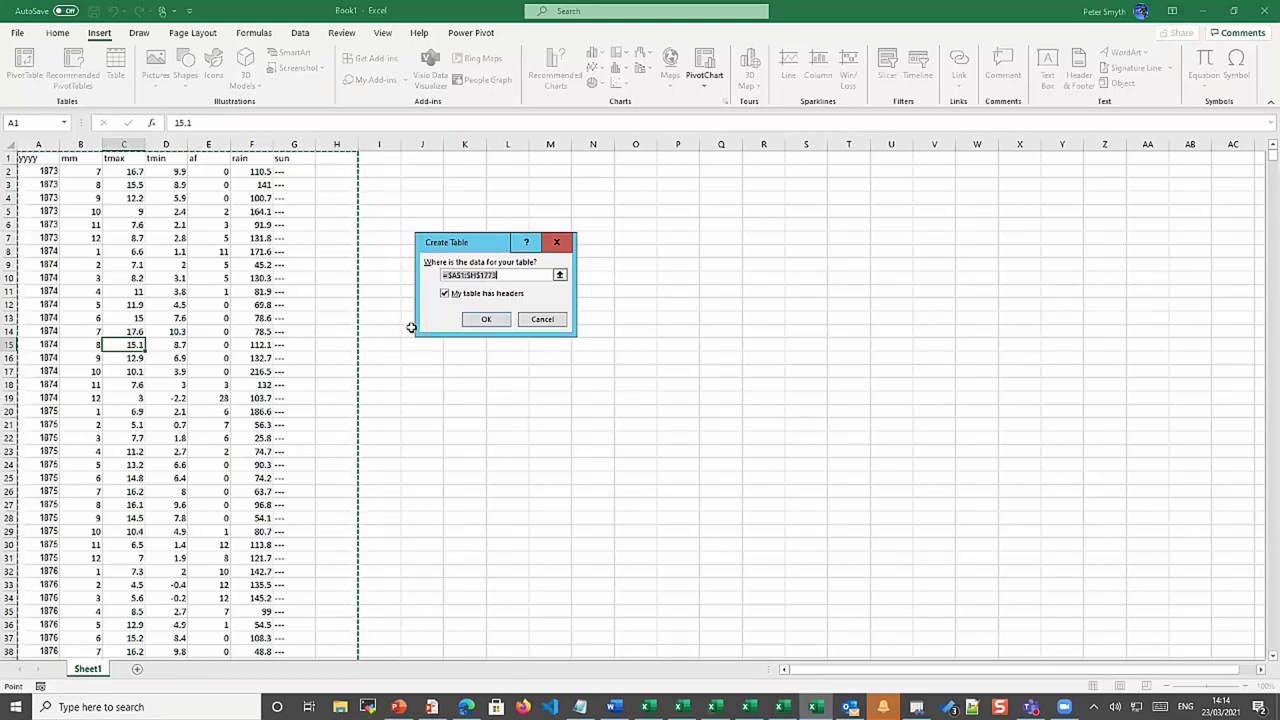
pyautogui.click(489, 318)
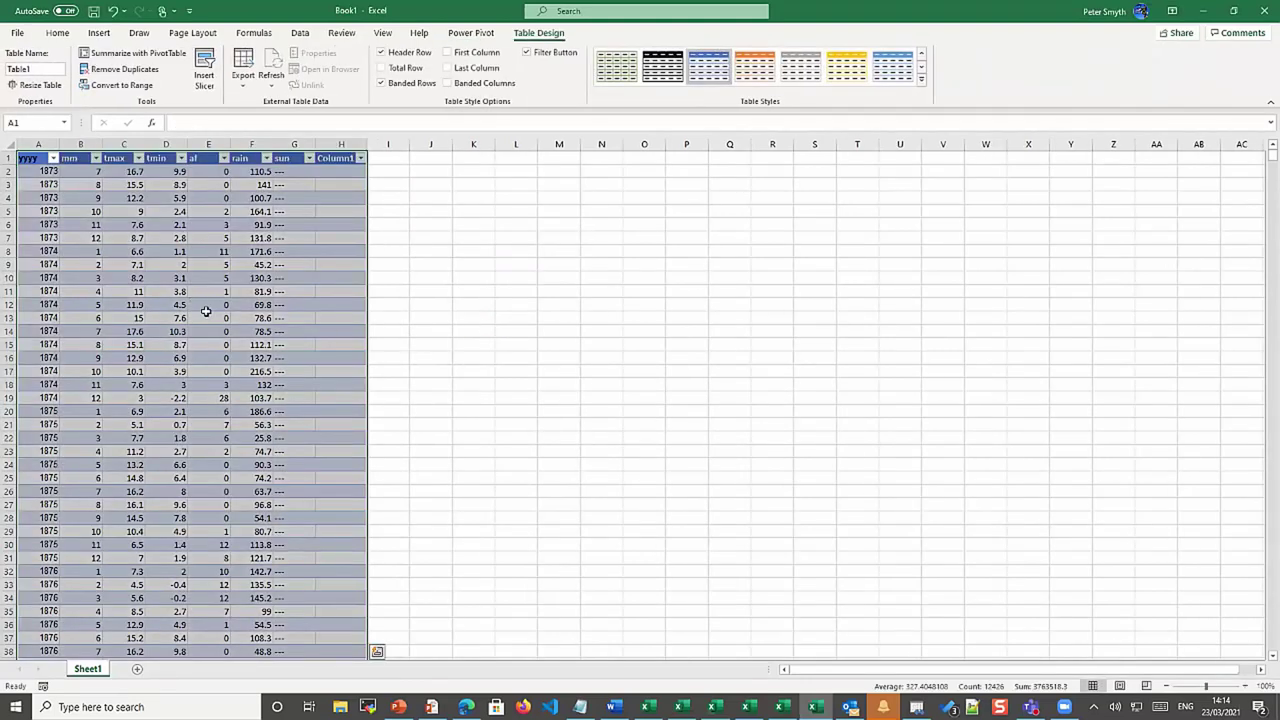
# Change the table name from Table1 to Stornoway in the Table Name box
pyautogui.click(205, 313)
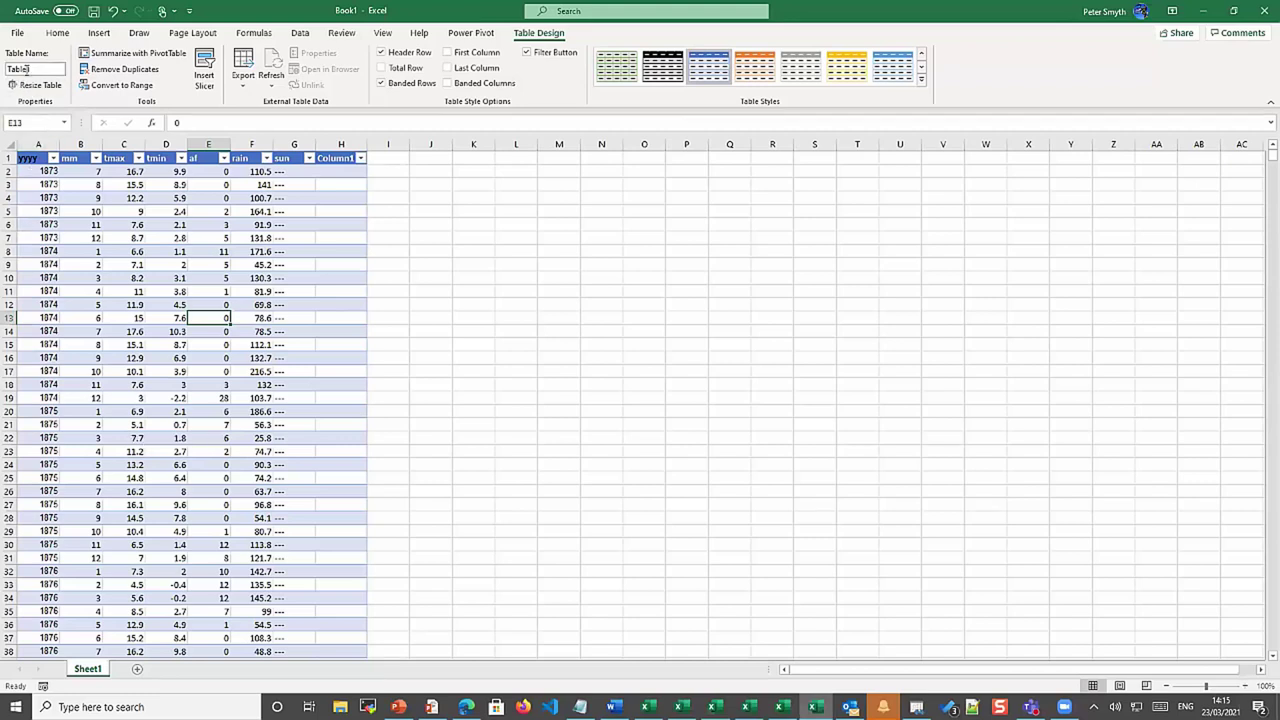
pyautogui.click(35, 70)
pyautogui.write('Storm')
pyautogui.write('away')
pyautogui.click(128, 248)
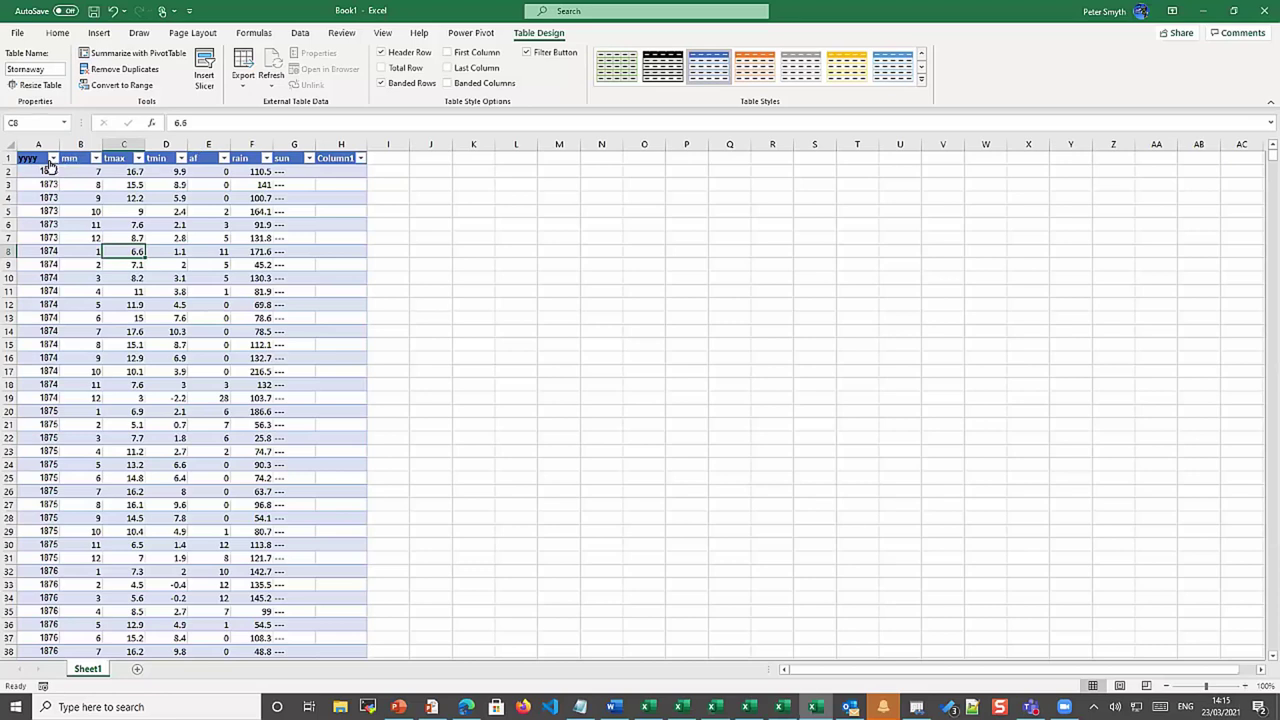
pyautogui.click(53, 159)
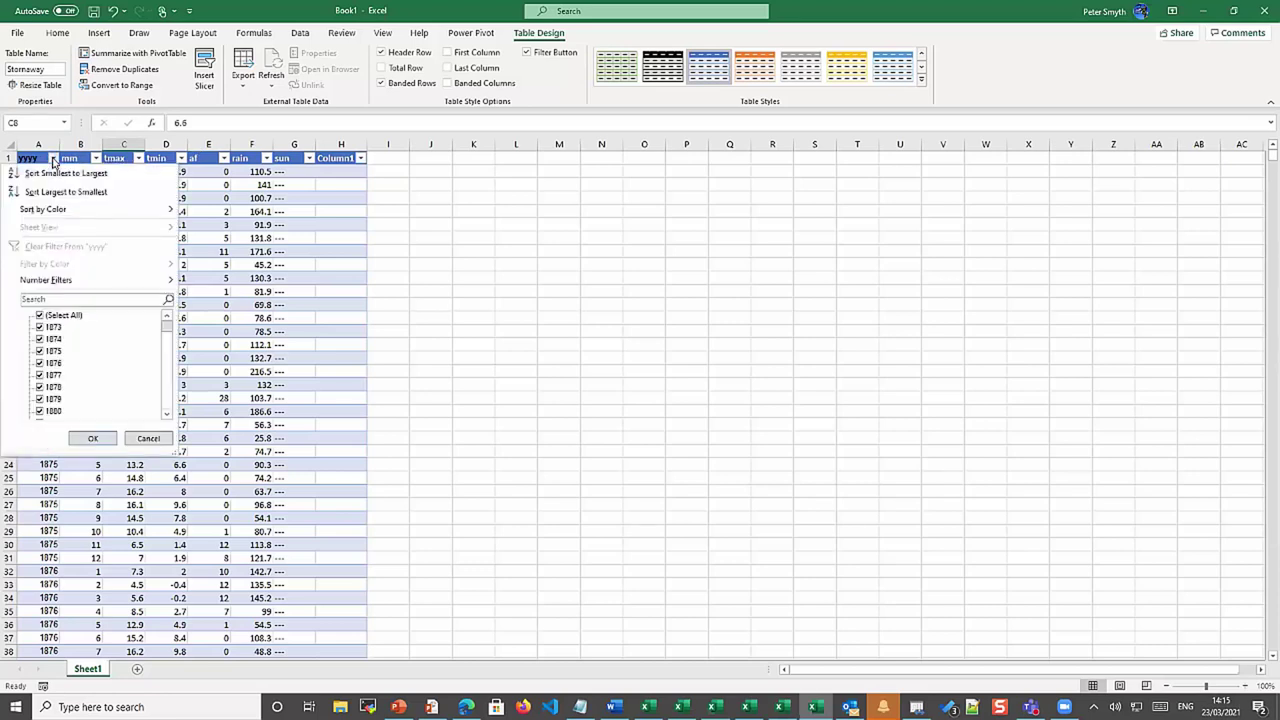
pyautogui.click(54, 161)
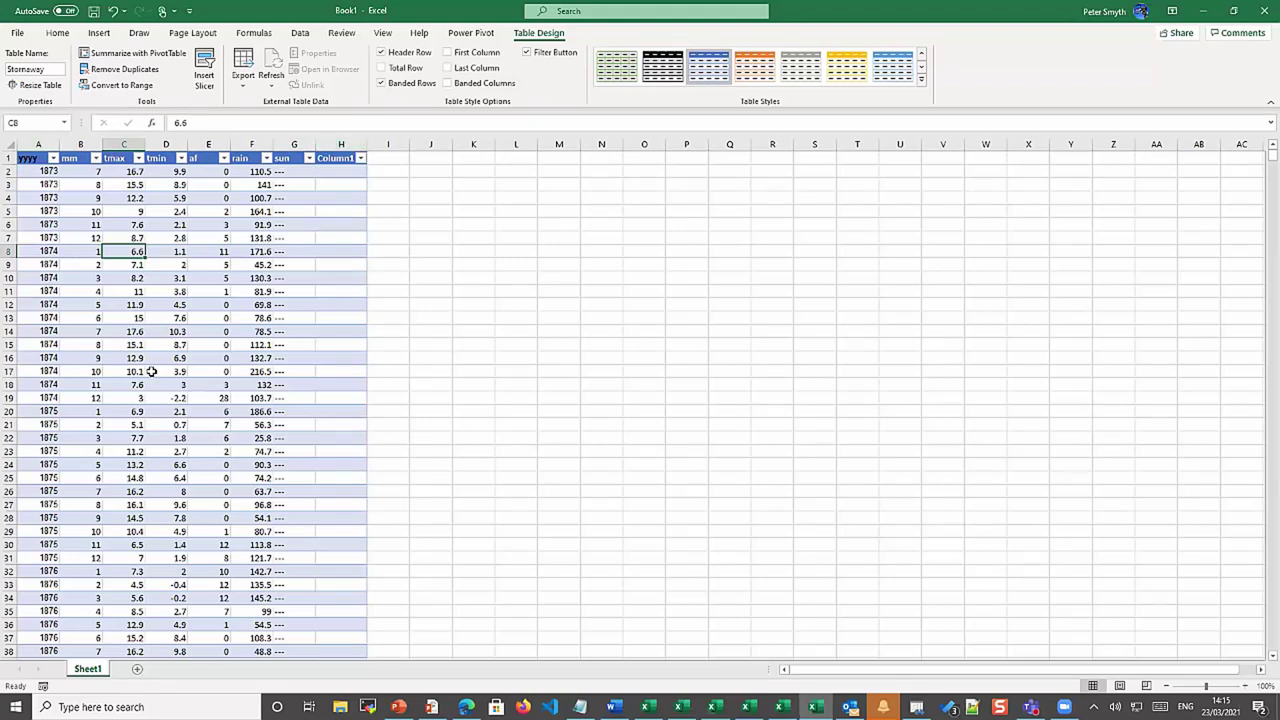
pyautogui.scroll(-1, 151, 371)
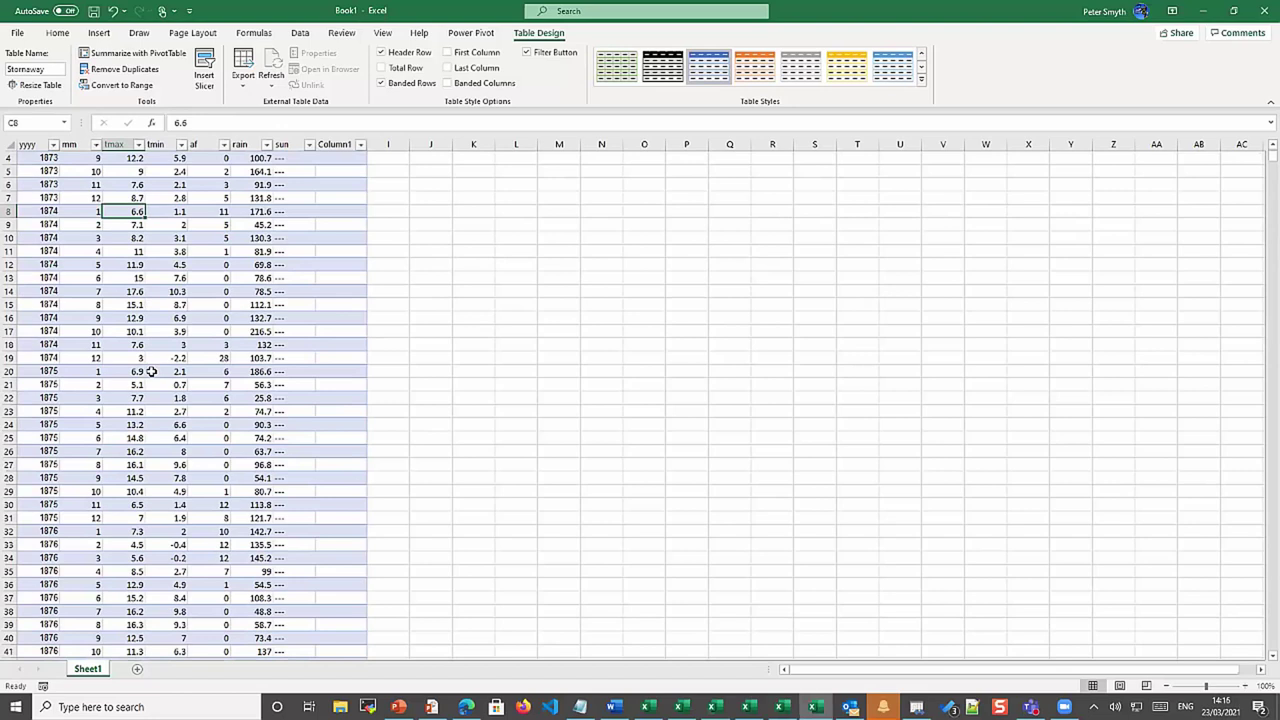
pyautogui.scroll(1, 151, 371)
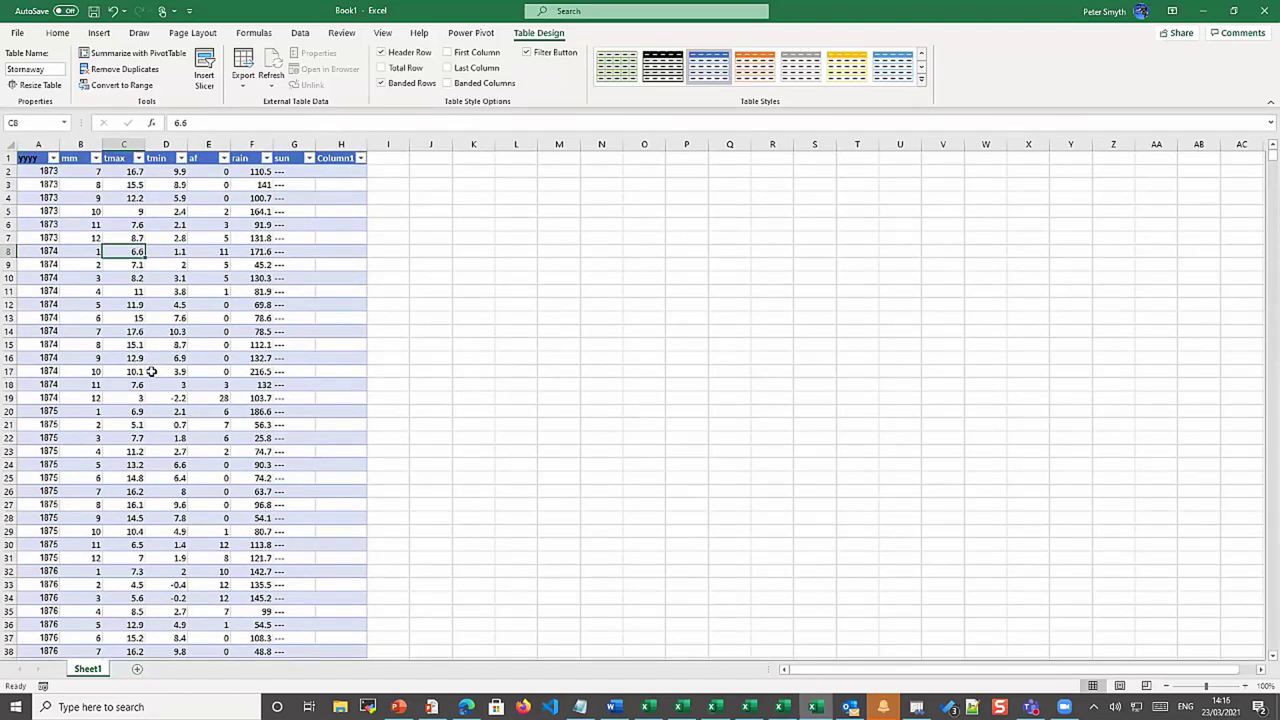
pyautogui.scroll(-1, 151, 371)
pyautogui.scroll(1, 151, 371)
pyautogui.scroll(-2, 151, 371)
pyautogui.scroll(2, 151, 371)
pyautogui.click(156, 357)
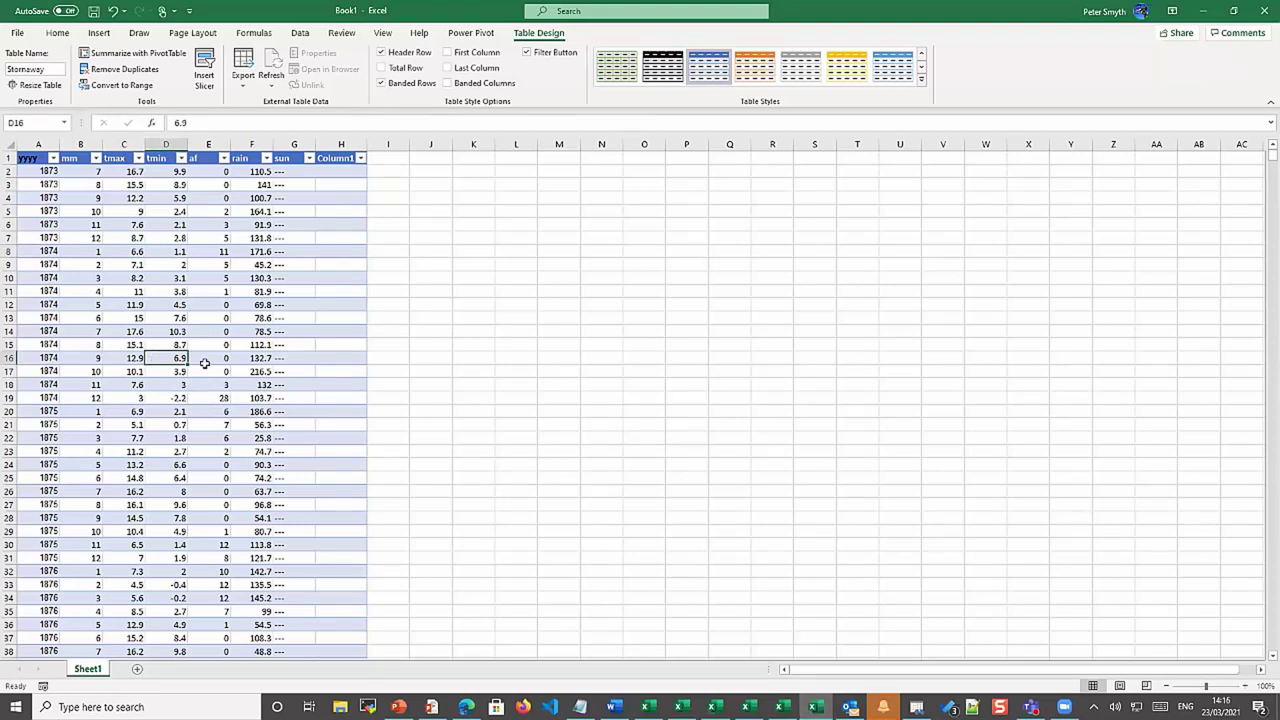
pyautogui.hotkey('ctrl', 'a')
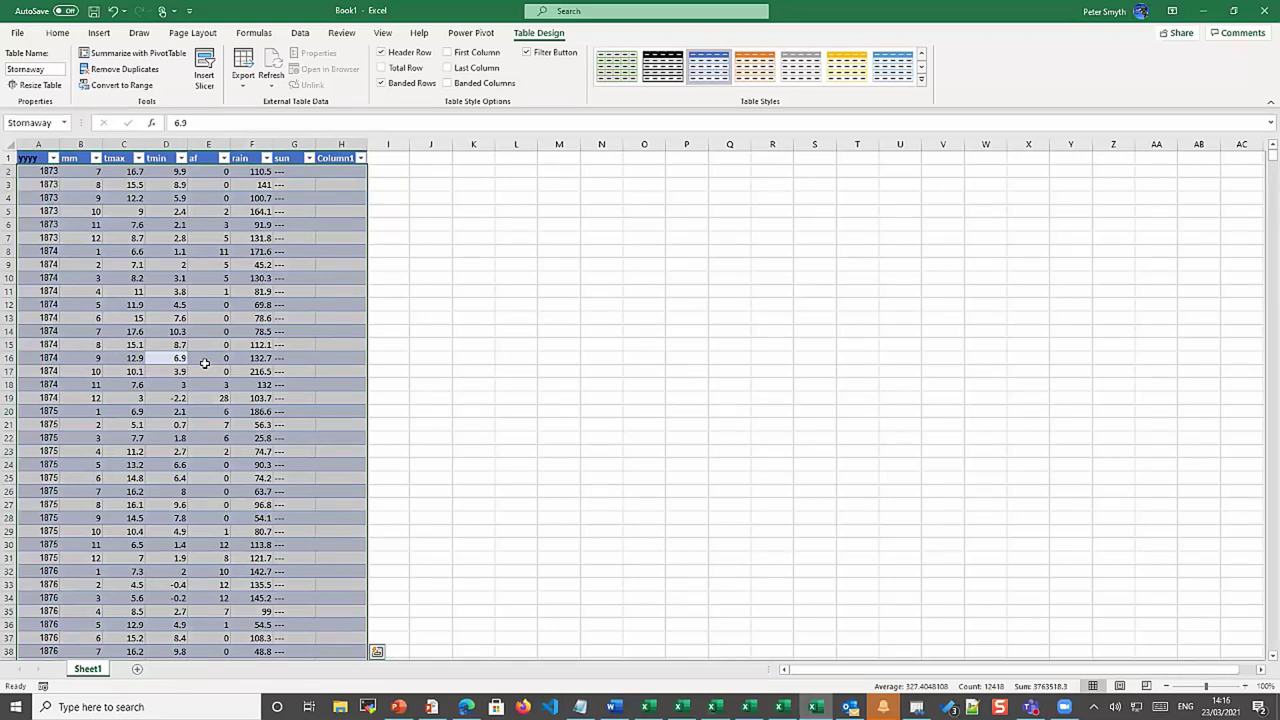
pyautogui.click(488, 398)
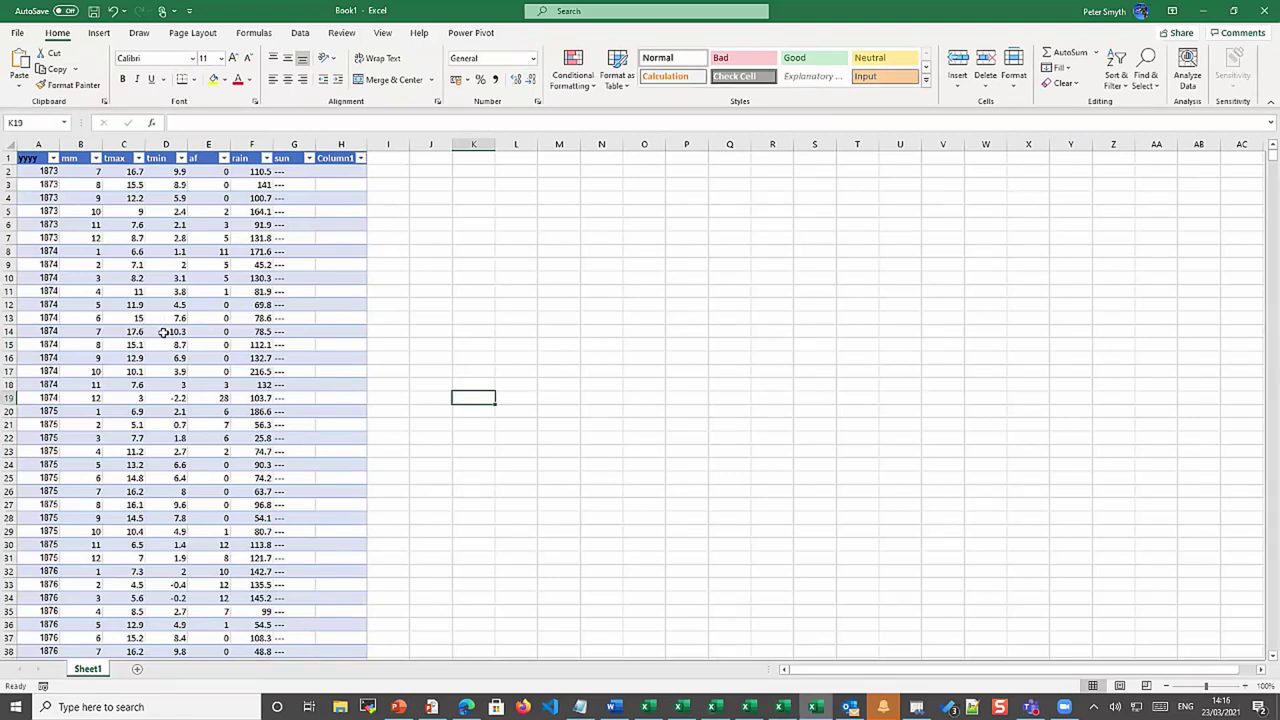
# Enter trial values 2021 and 3 in row 1774 below the table, extending it
pyautogui.hotkey('ctrl', 'End')
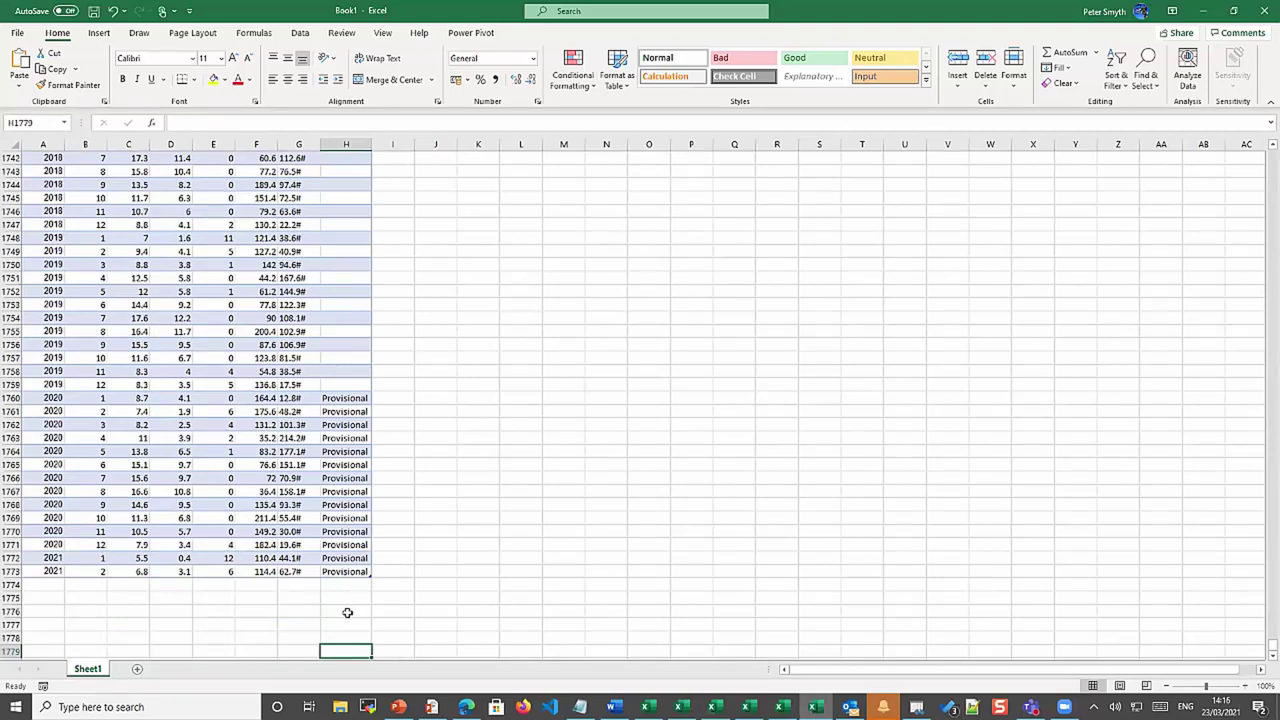
pyautogui.click(247, 523)
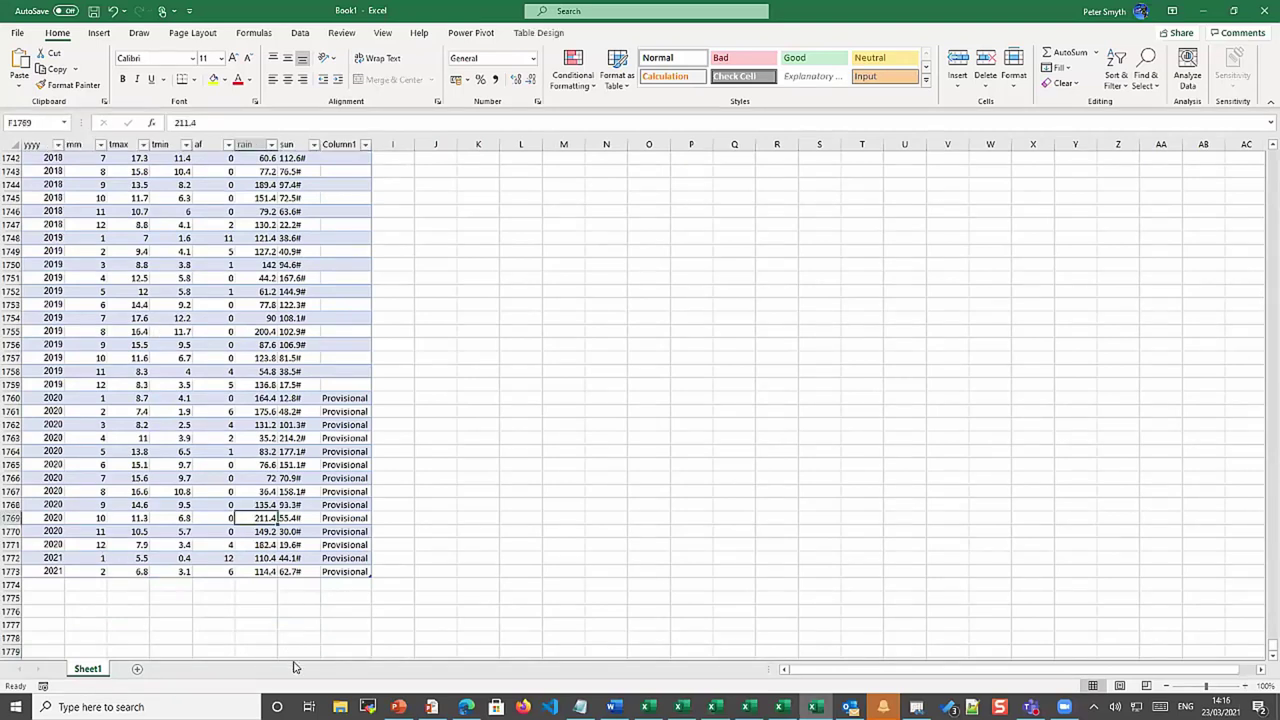
pyautogui.click(42, 588)
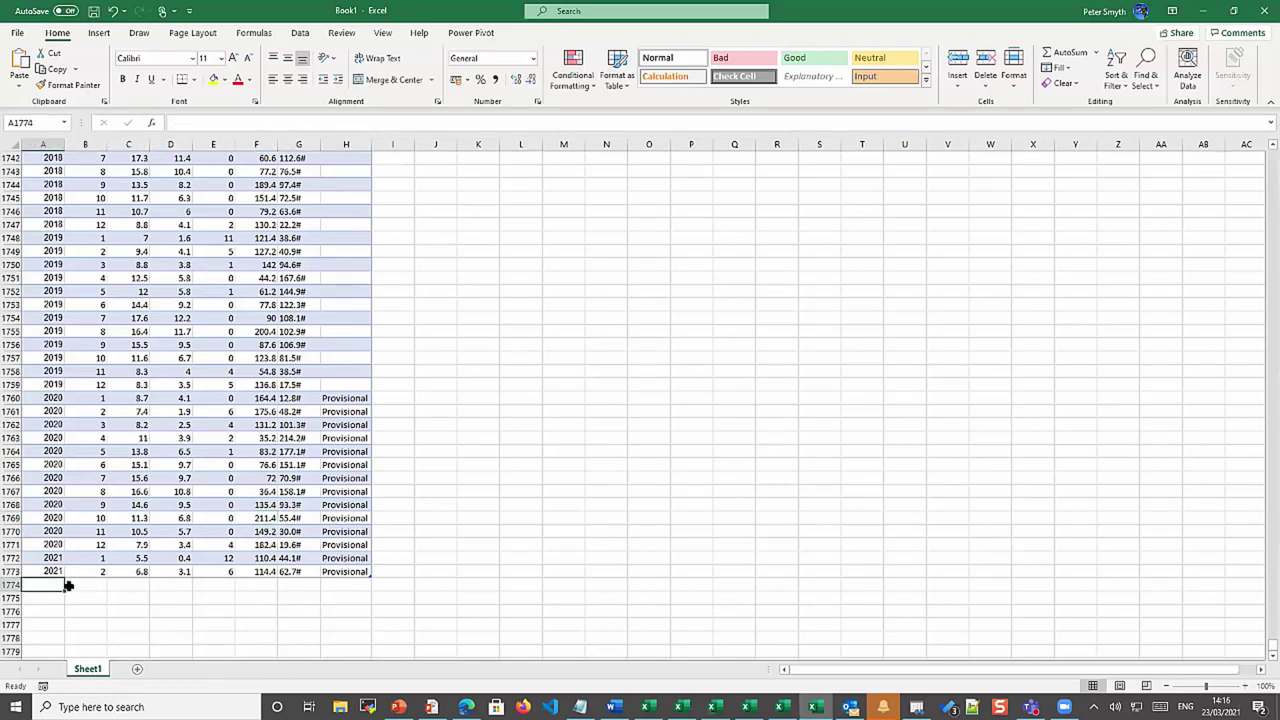
pyautogui.write('2021')
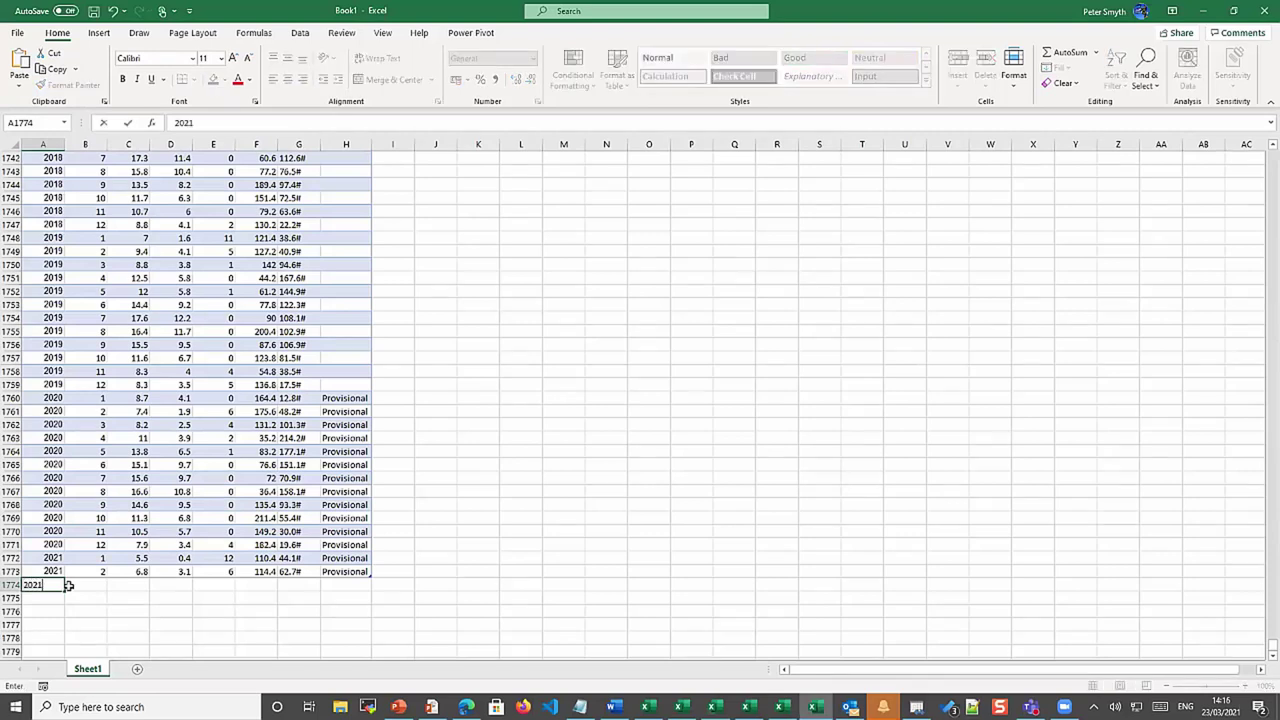
pyautogui.press('Tab')
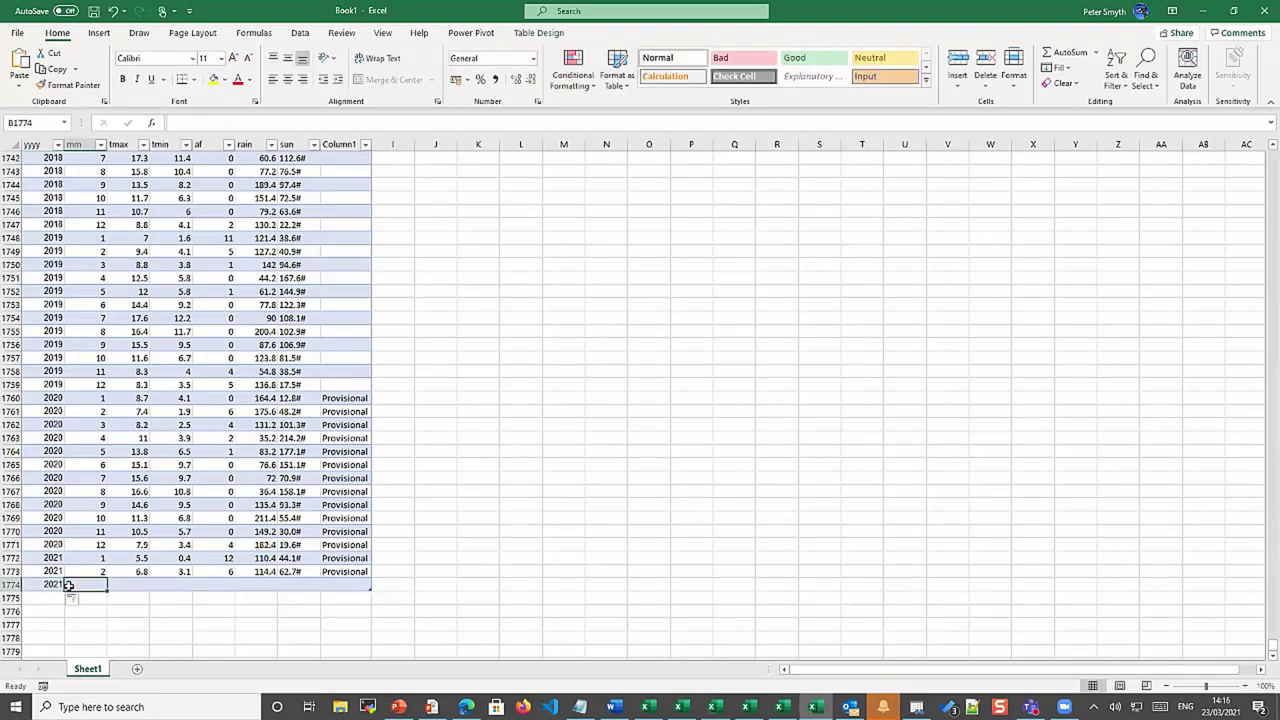
pyautogui.write('3')
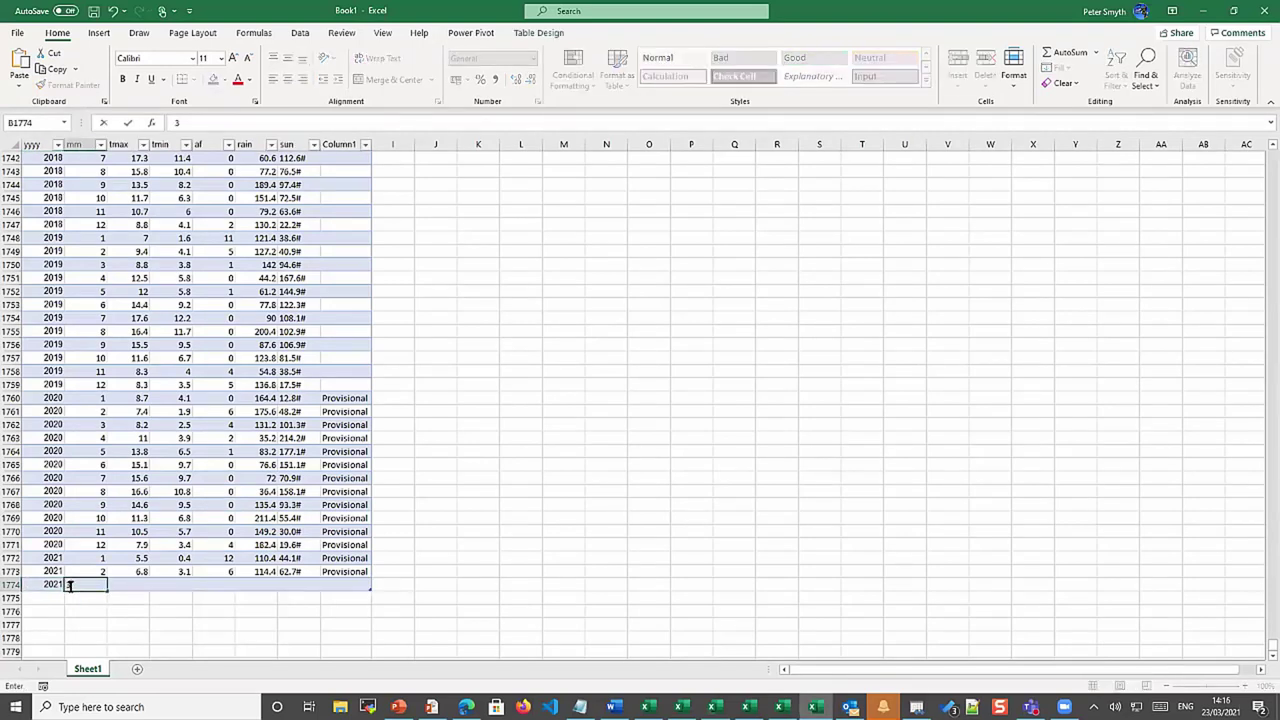
pyautogui.press('Tab')
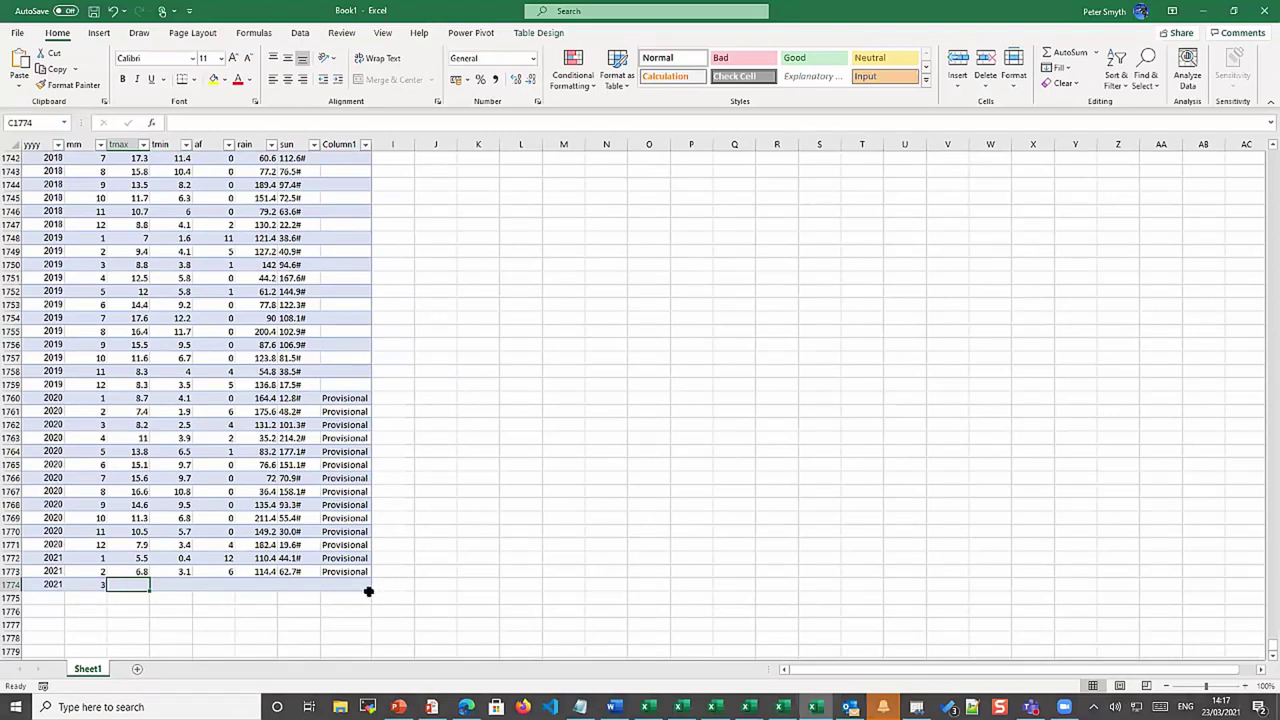
# Stretch the table's boundary to column J, then clear the trial row 1774
pyautogui.moveTo(369, 587); pyautogui.dragTo(384, 486)
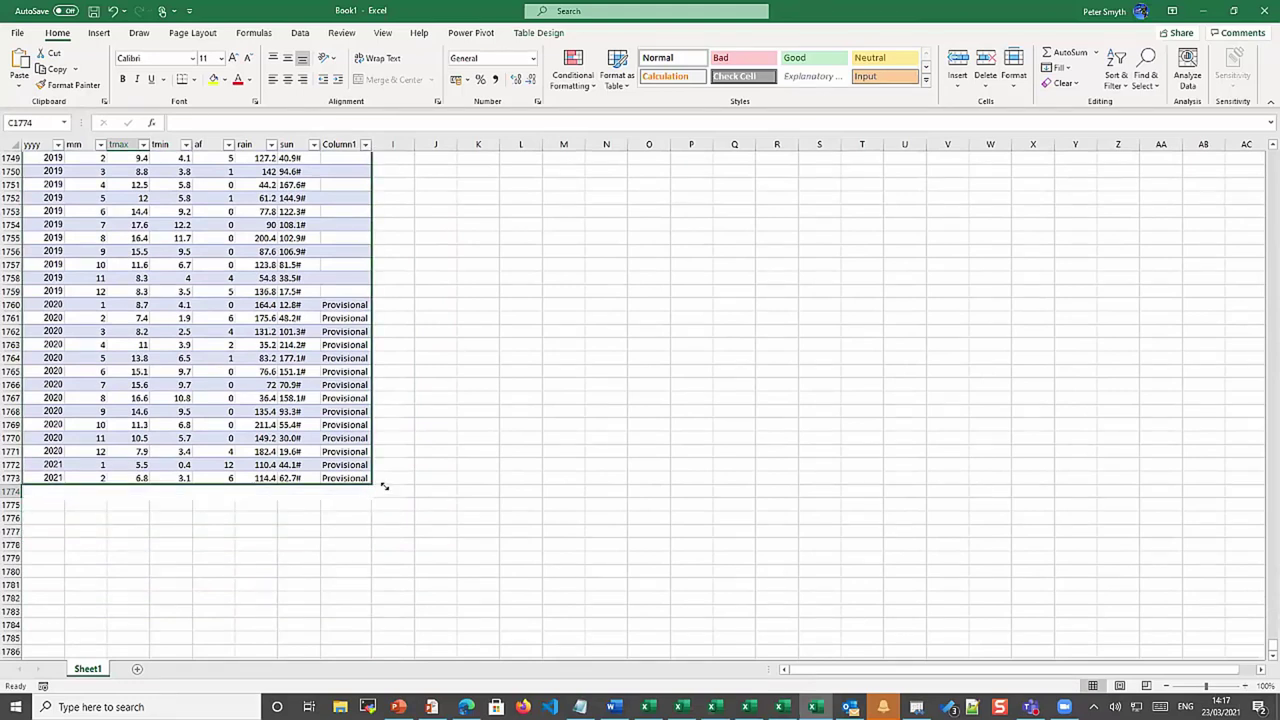
pyautogui.click(9, 492)
pyautogui.press('Delete')
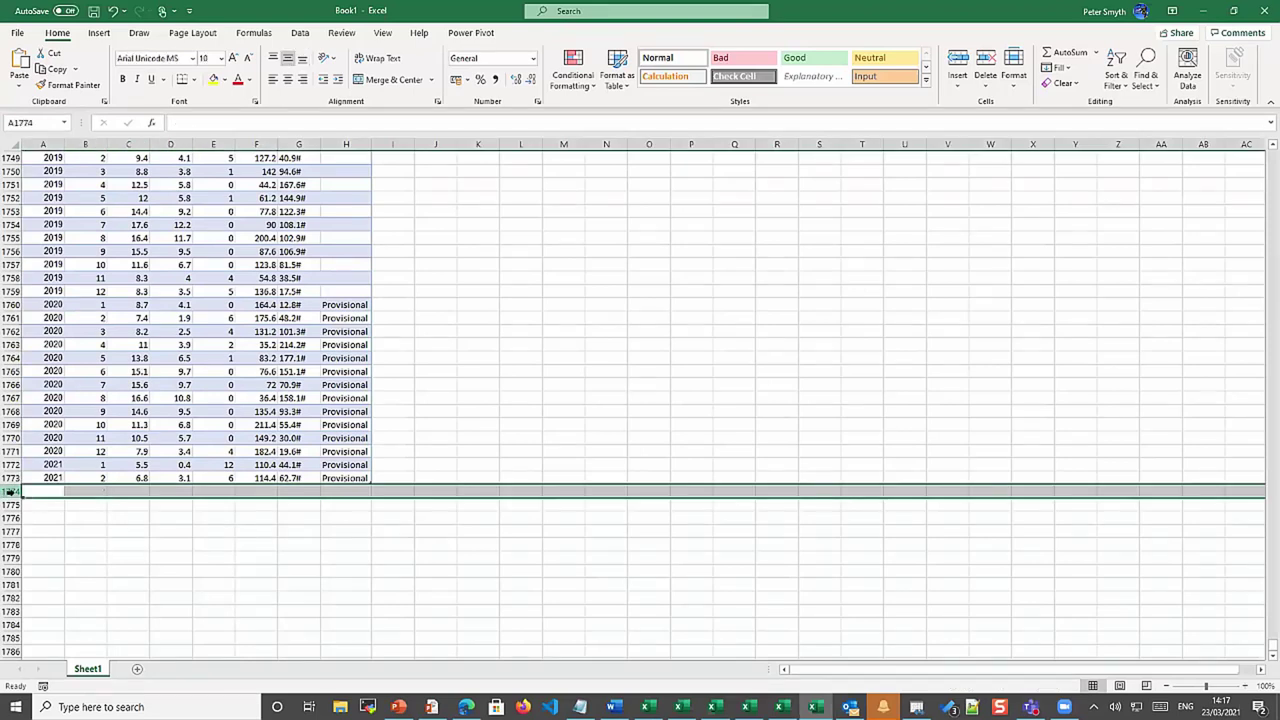
pyautogui.scroll(7, 263, 293)
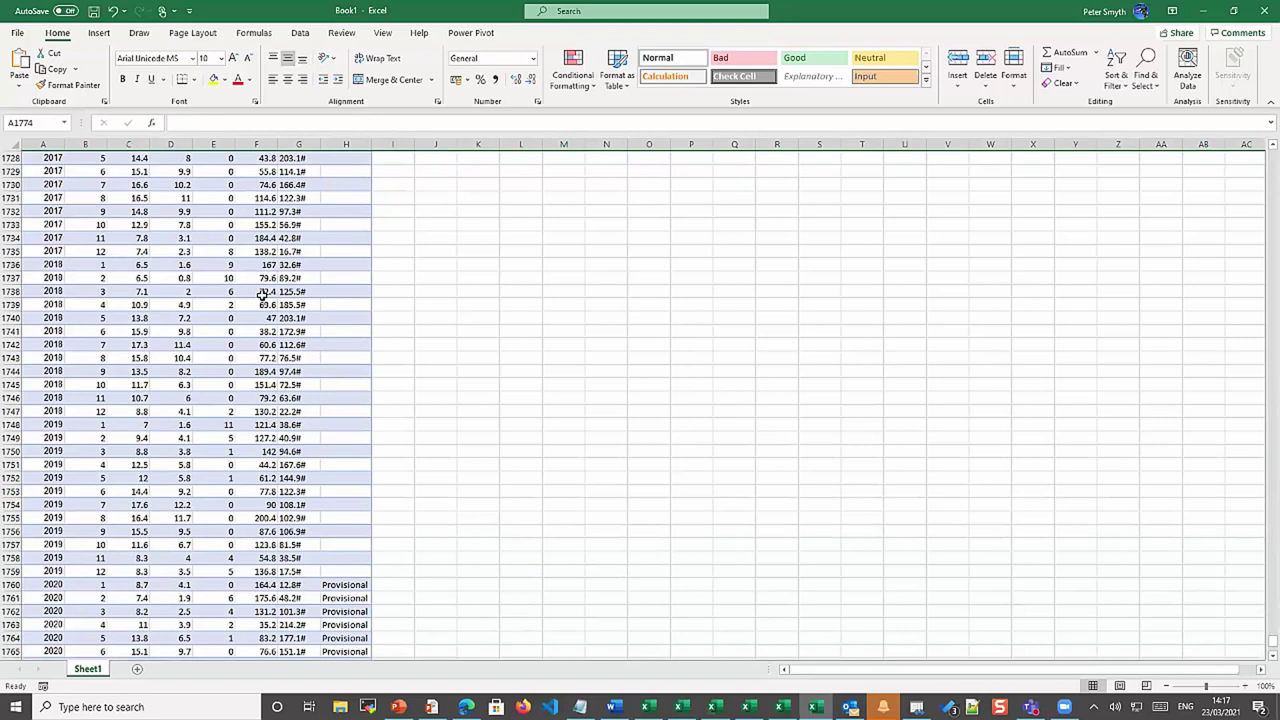
# Add a new_col header in I1 and fill that column with the formula =1
pyautogui.hotkey('ctrl', 'Home')
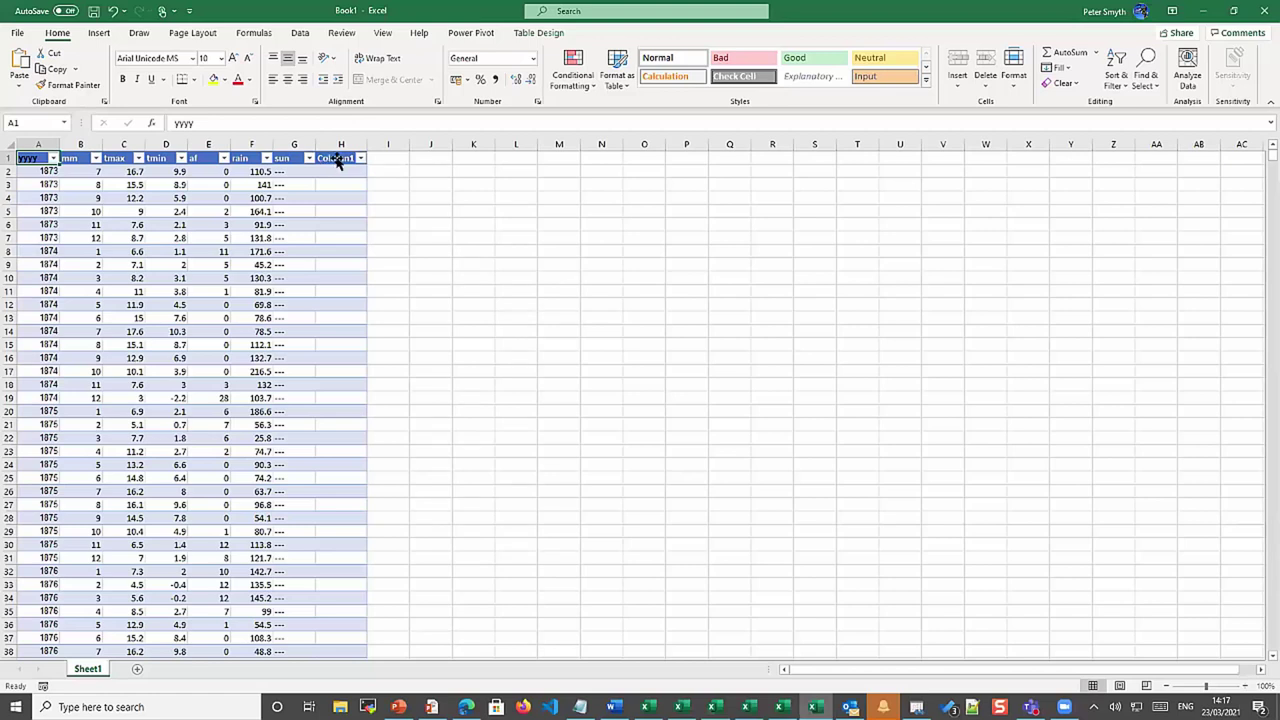
pyautogui.click(385, 160)
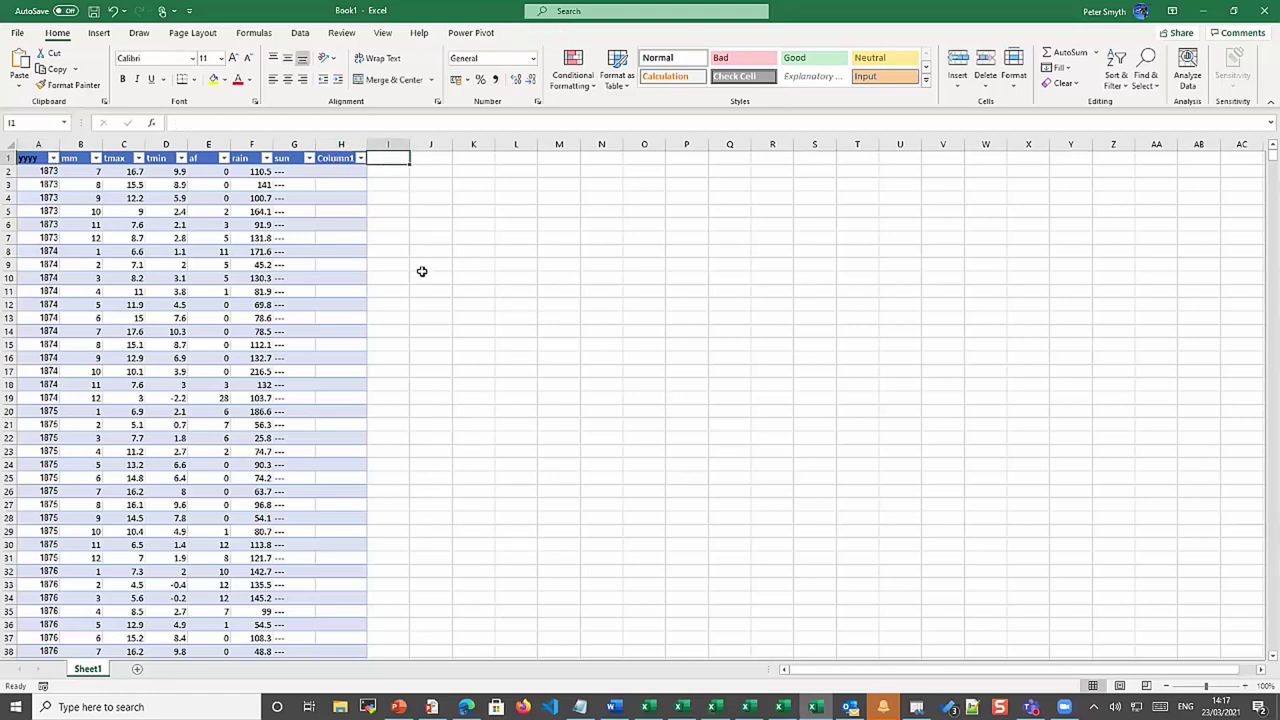
pyautogui.write('new_col')
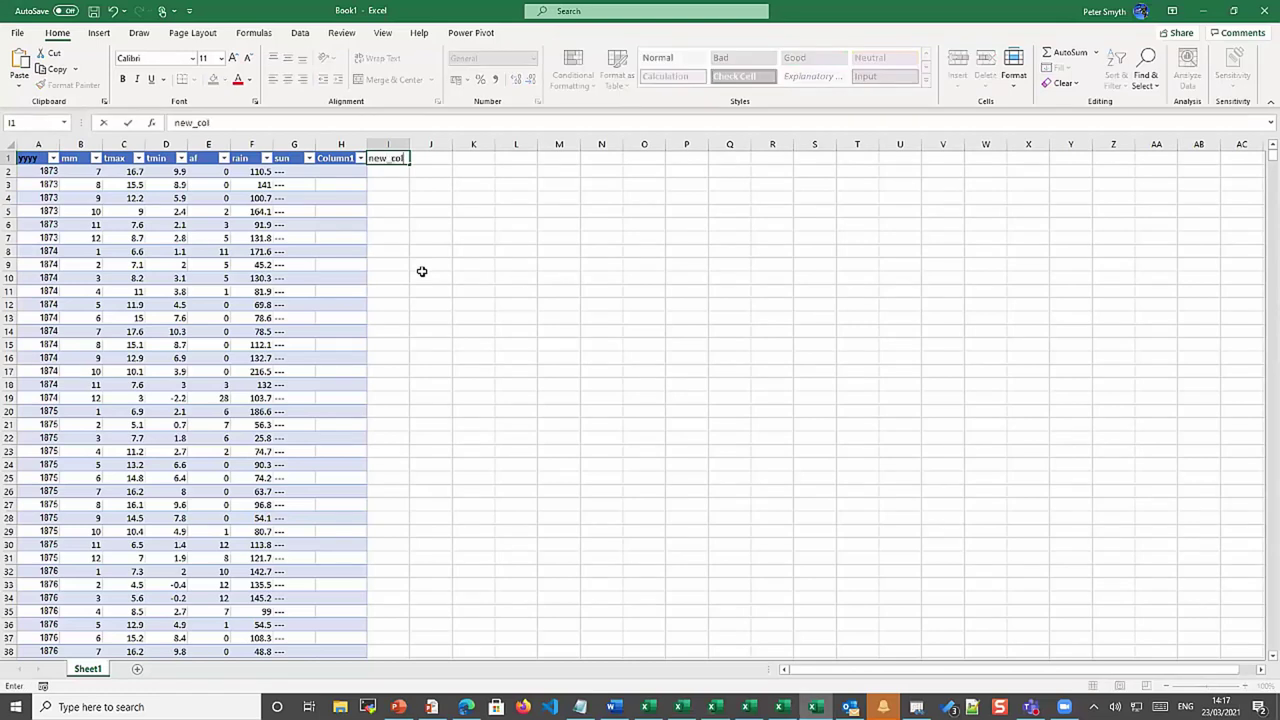
pyautogui.press('Return')
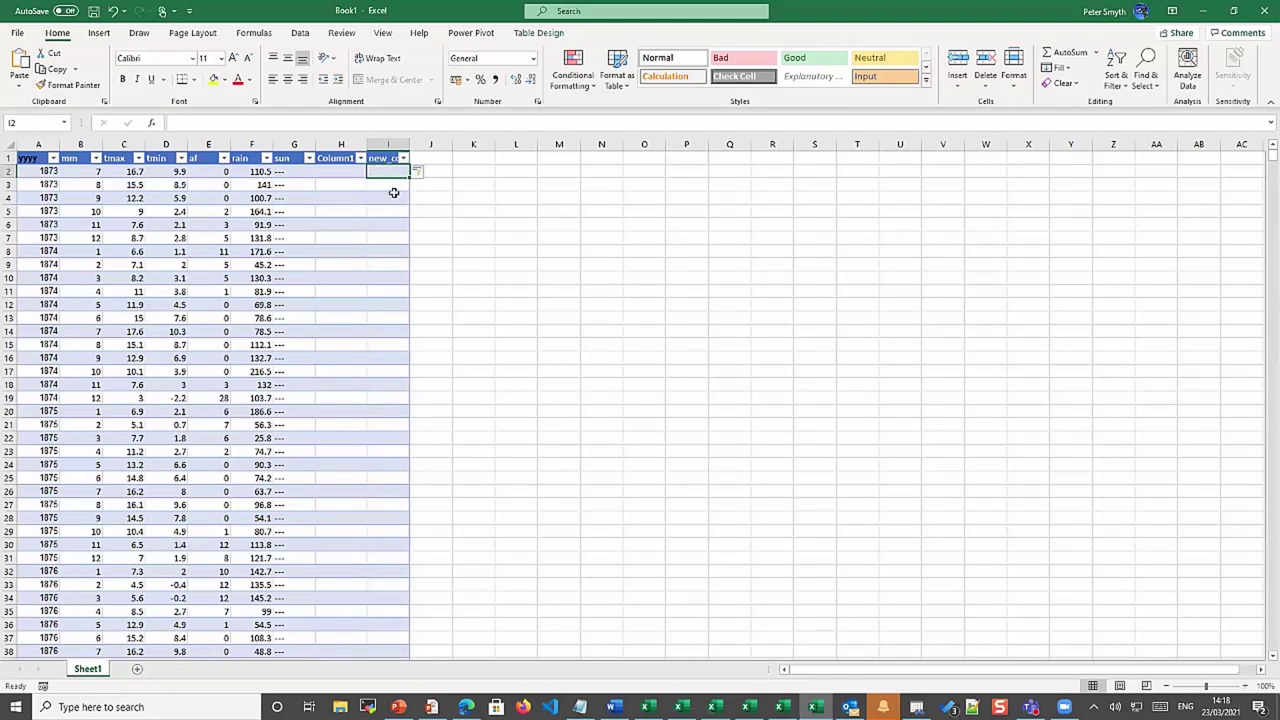
pyautogui.click(185, 123)
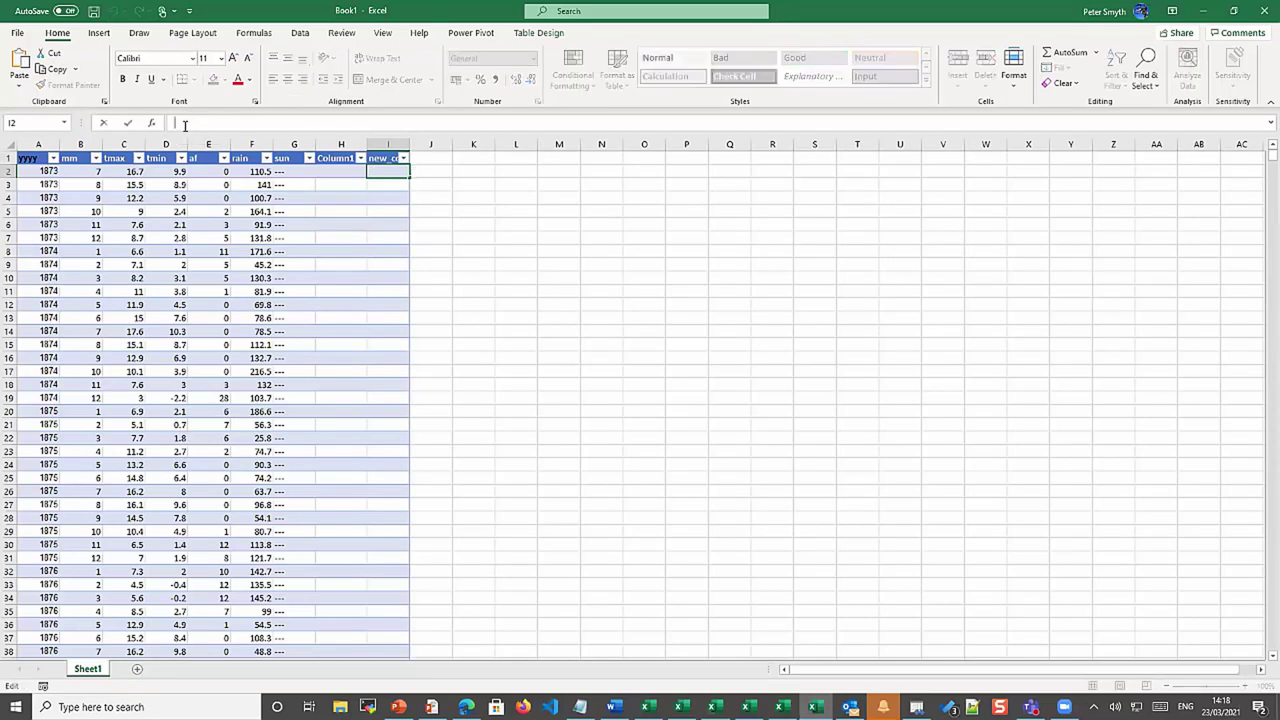
pyautogui.write('=l')
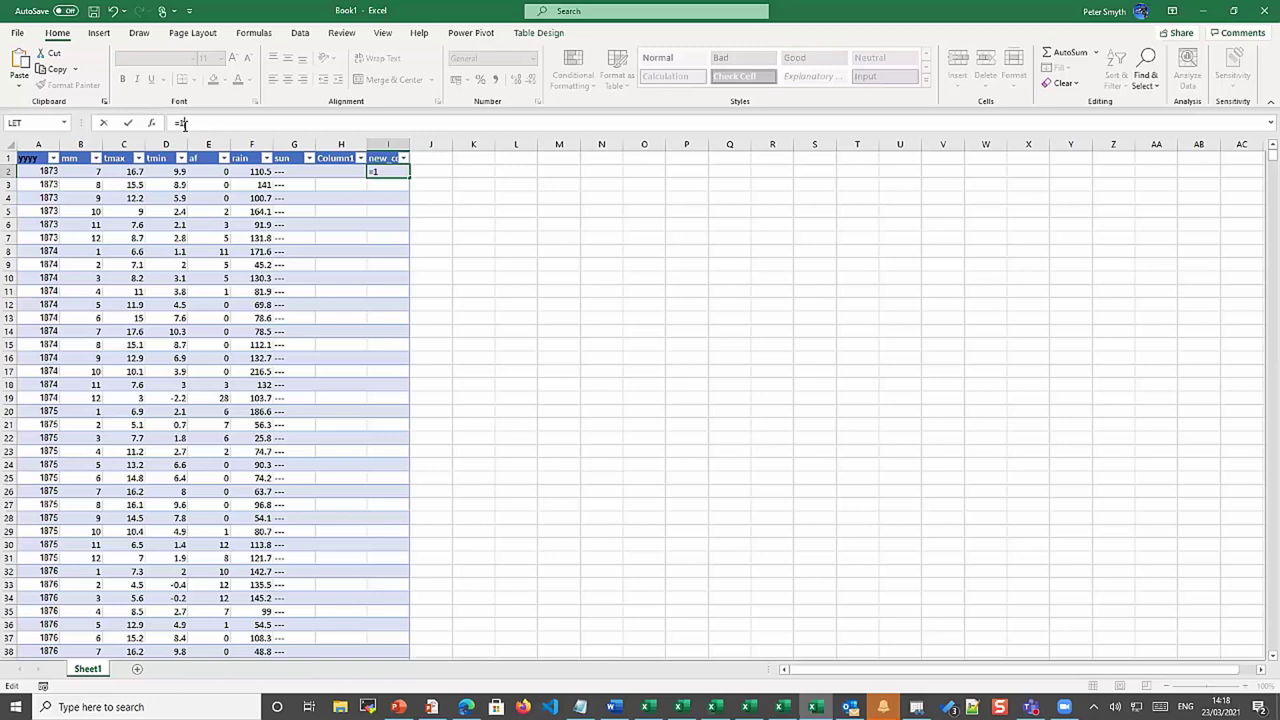
pyautogui.press('Return')
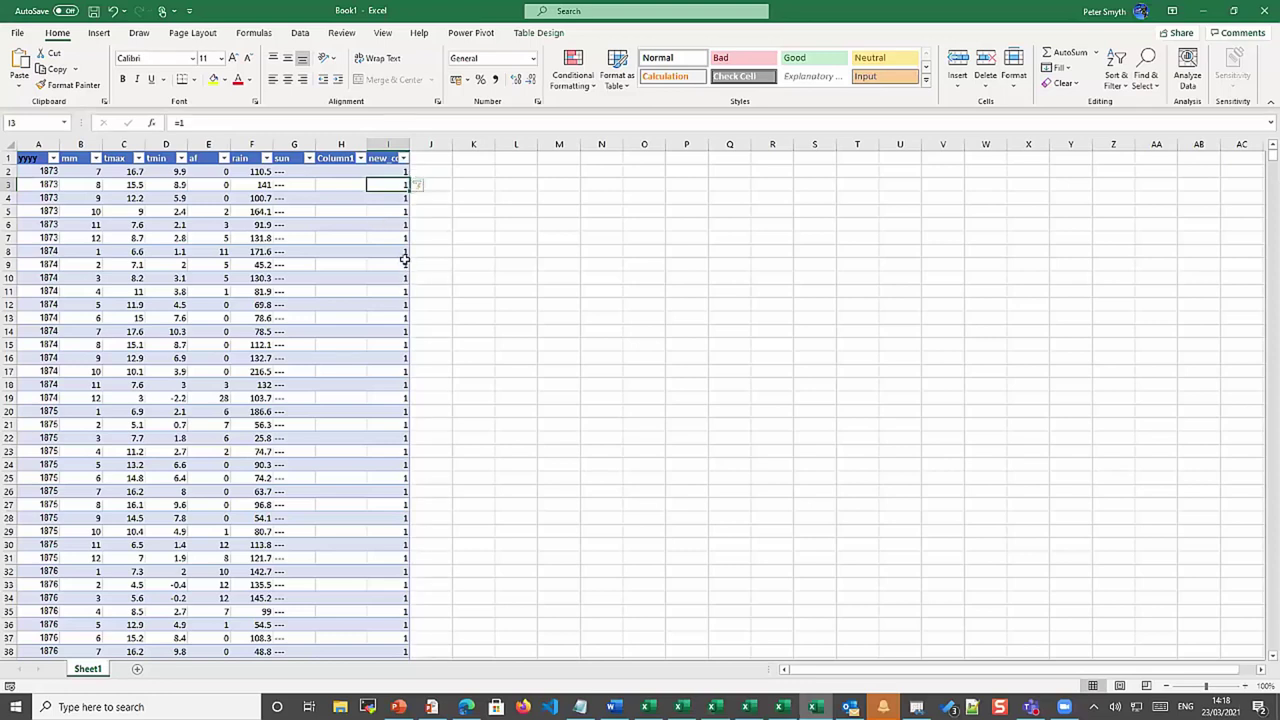
pyautogui.click(388, 145)
# Delete the new_col table column and return focus to a cell inside the table
pyautogui.rightClick(388, 147)
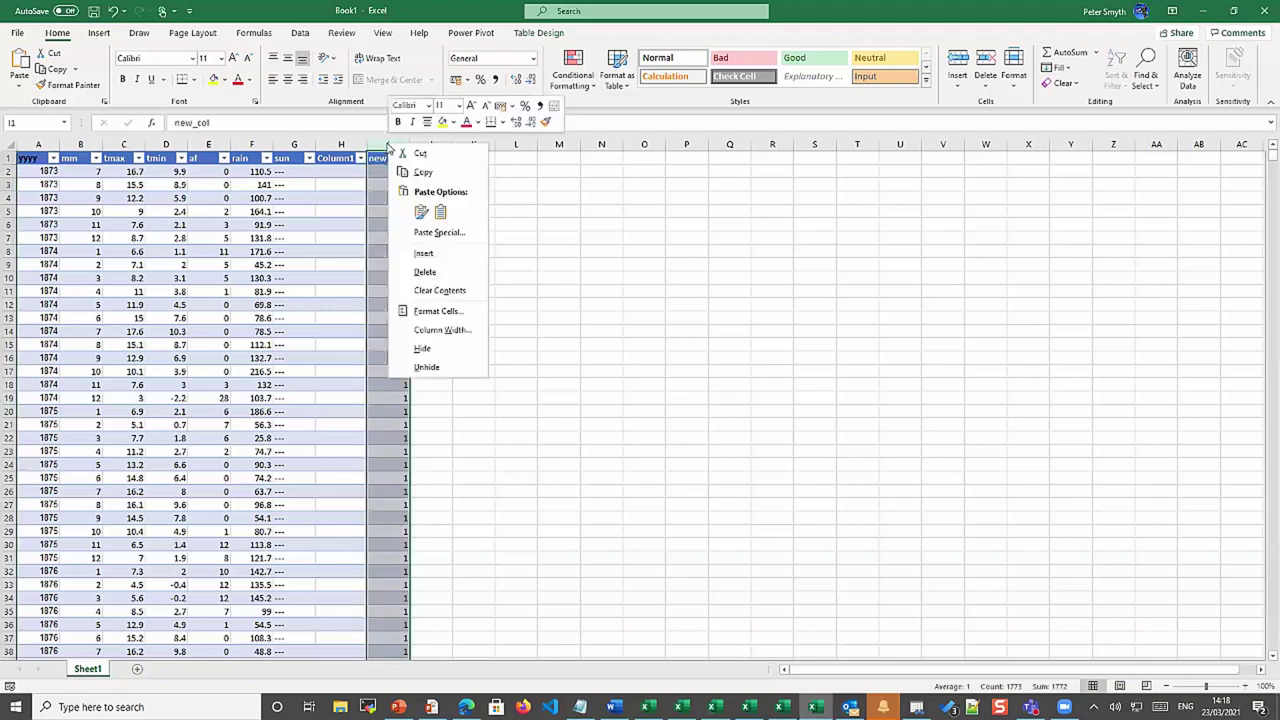
pyautogui.click(429, 272)
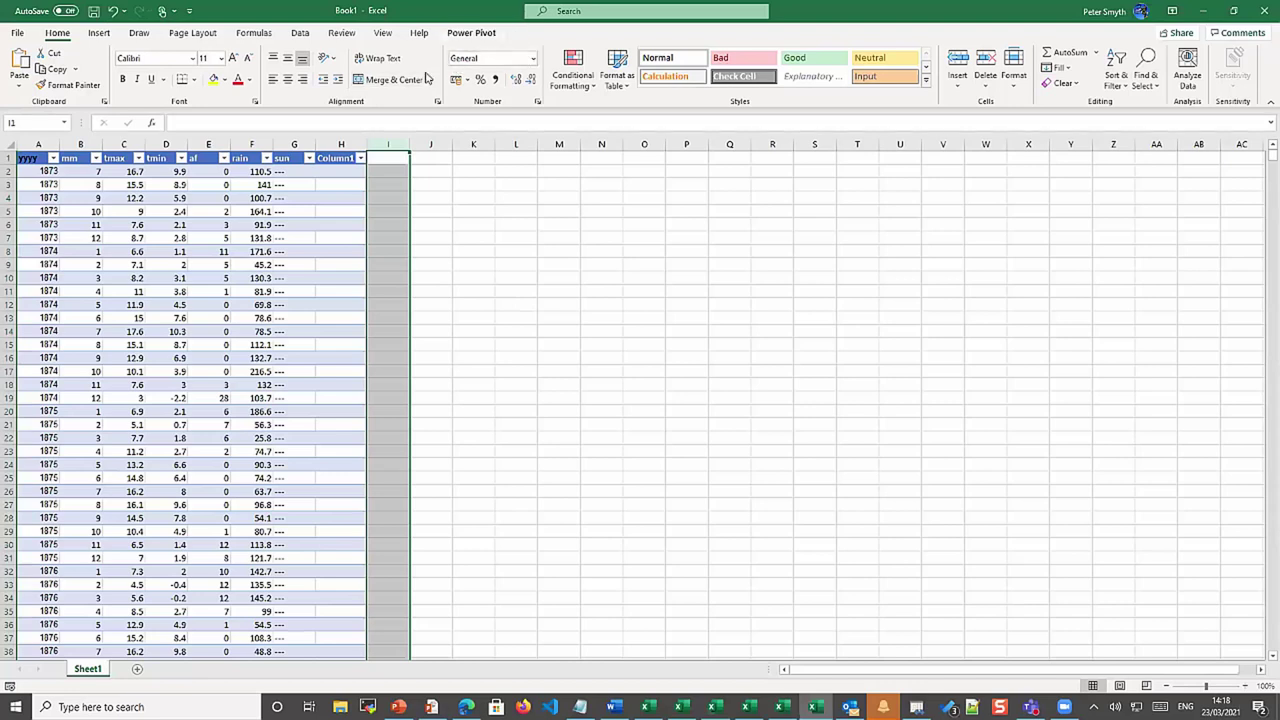
pyautogui.click(628, 277)
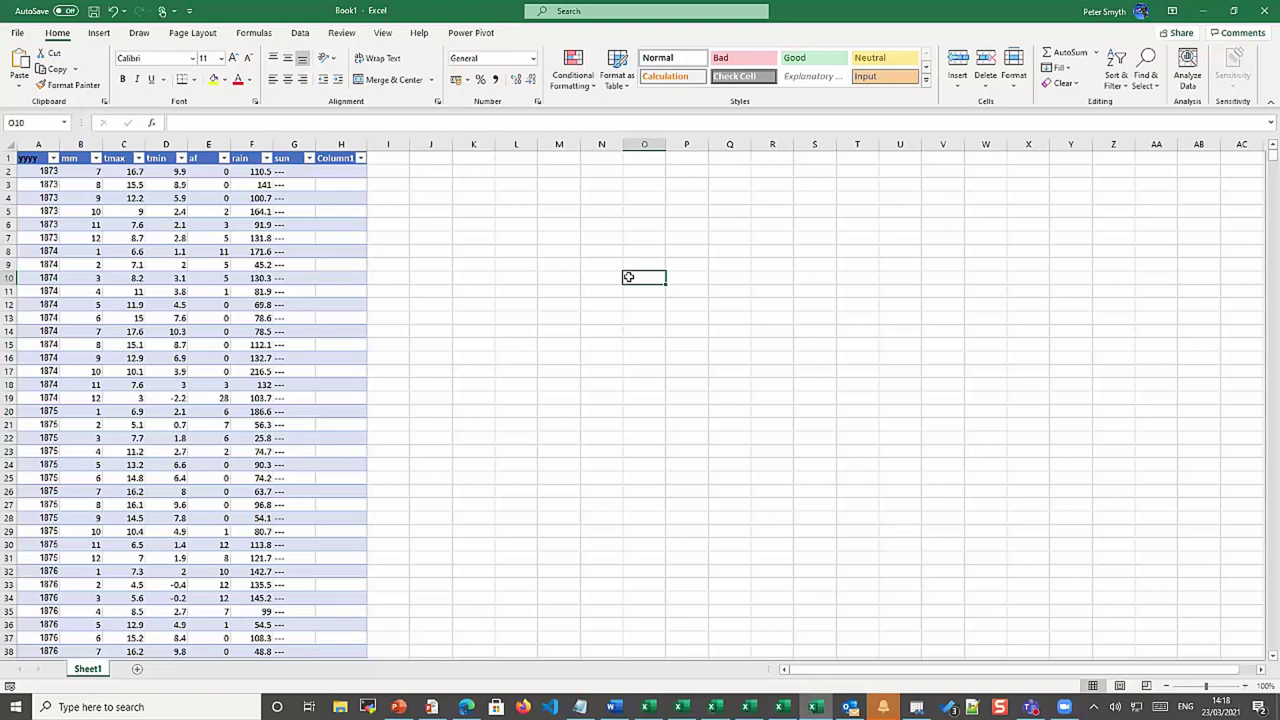
pyautogui.click(168, 292)
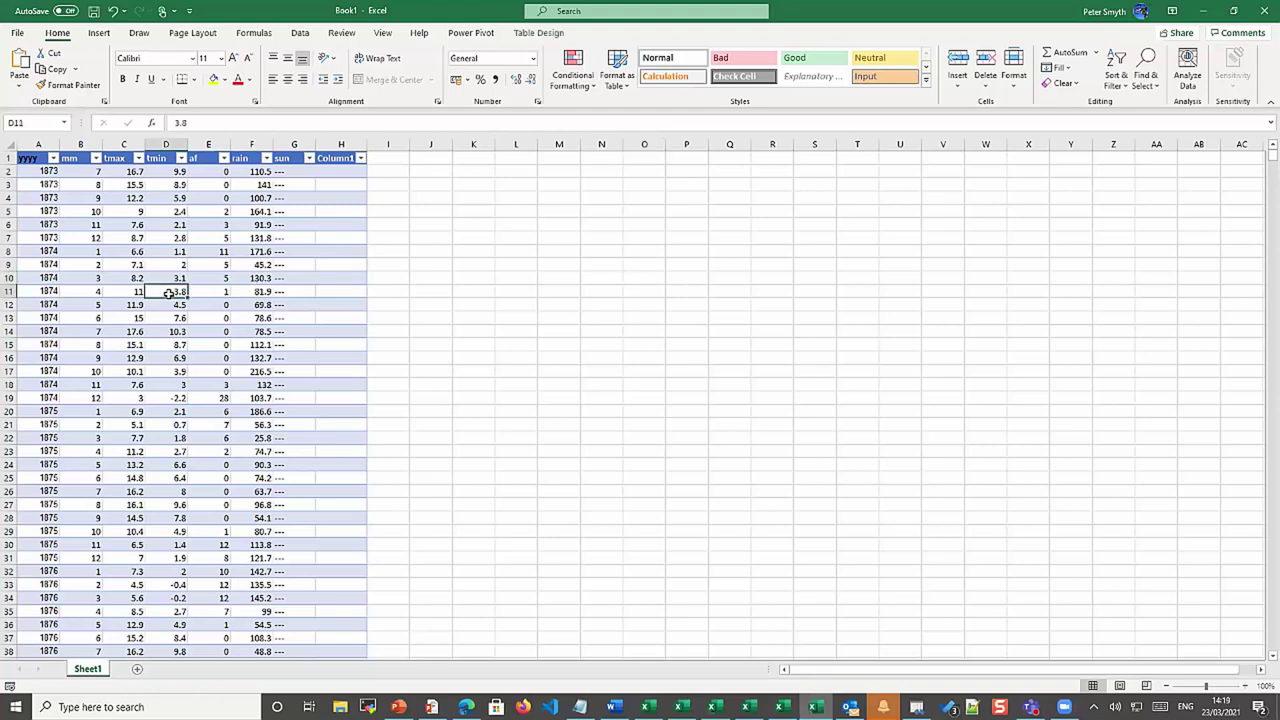
# In Table Design, toggle banded rows off and back on, then tick Total Row
pyautogui.click(522, 36)
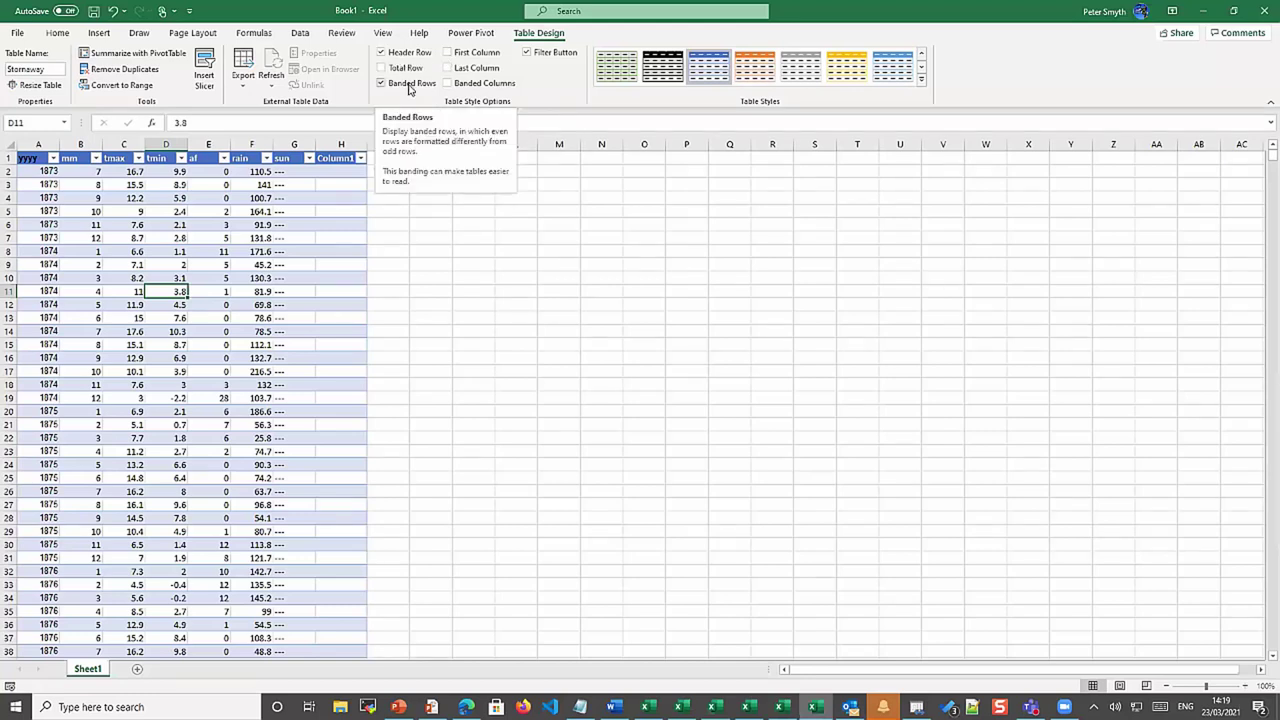
pyautogui.click(380, 84)
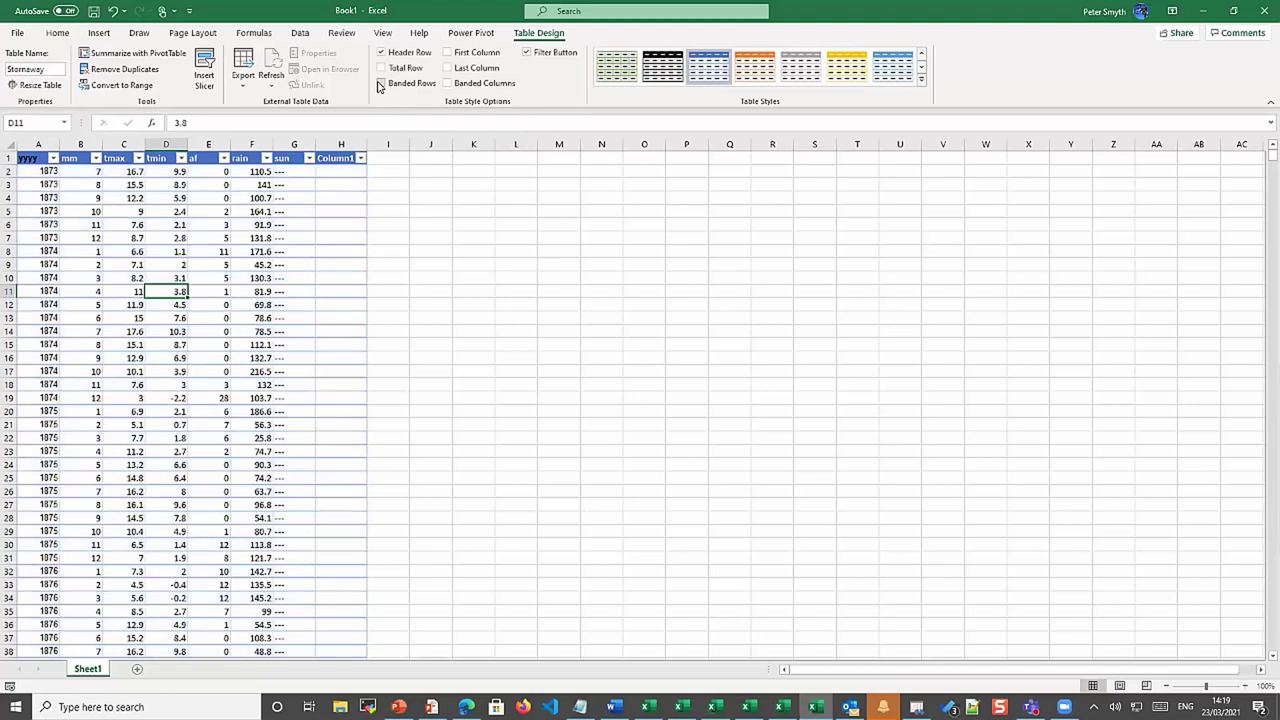
pyautogui.click(380, 84)
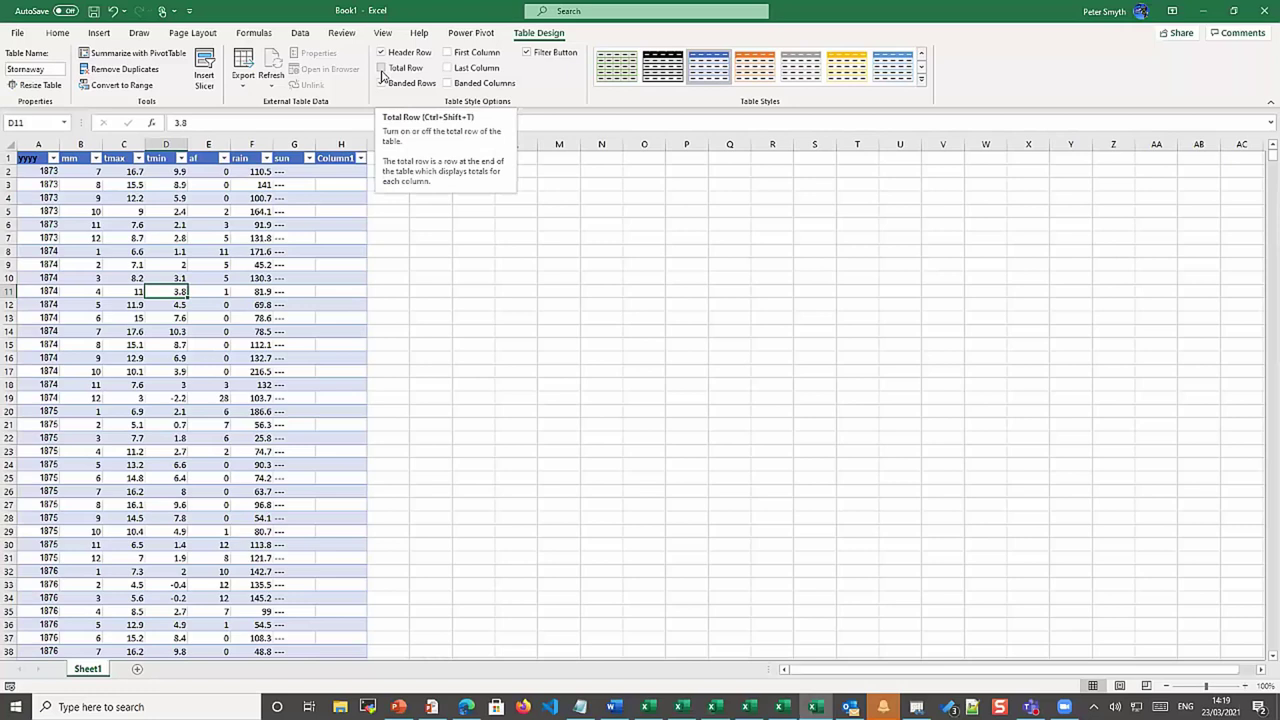
pyautogui.click(381, 72)
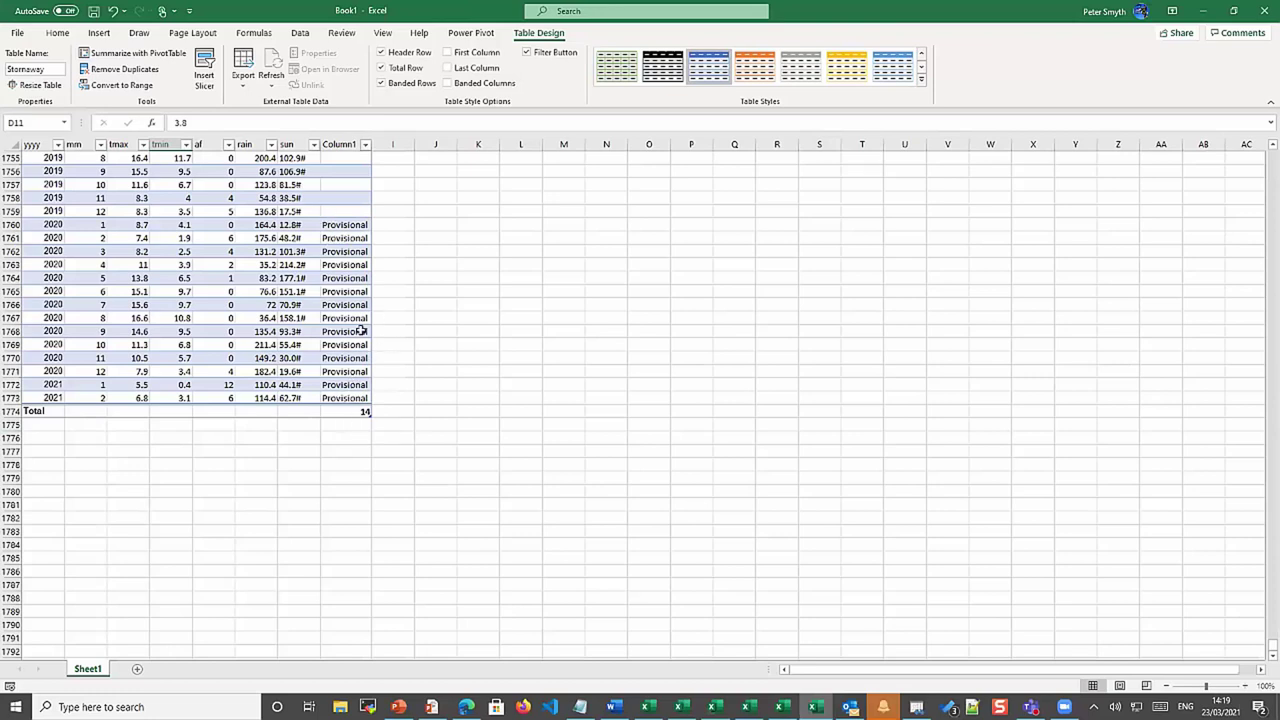
# Inspect the Column1 count and the tmin total function list, then untick Total Row
pyautogui.click(352, 412)
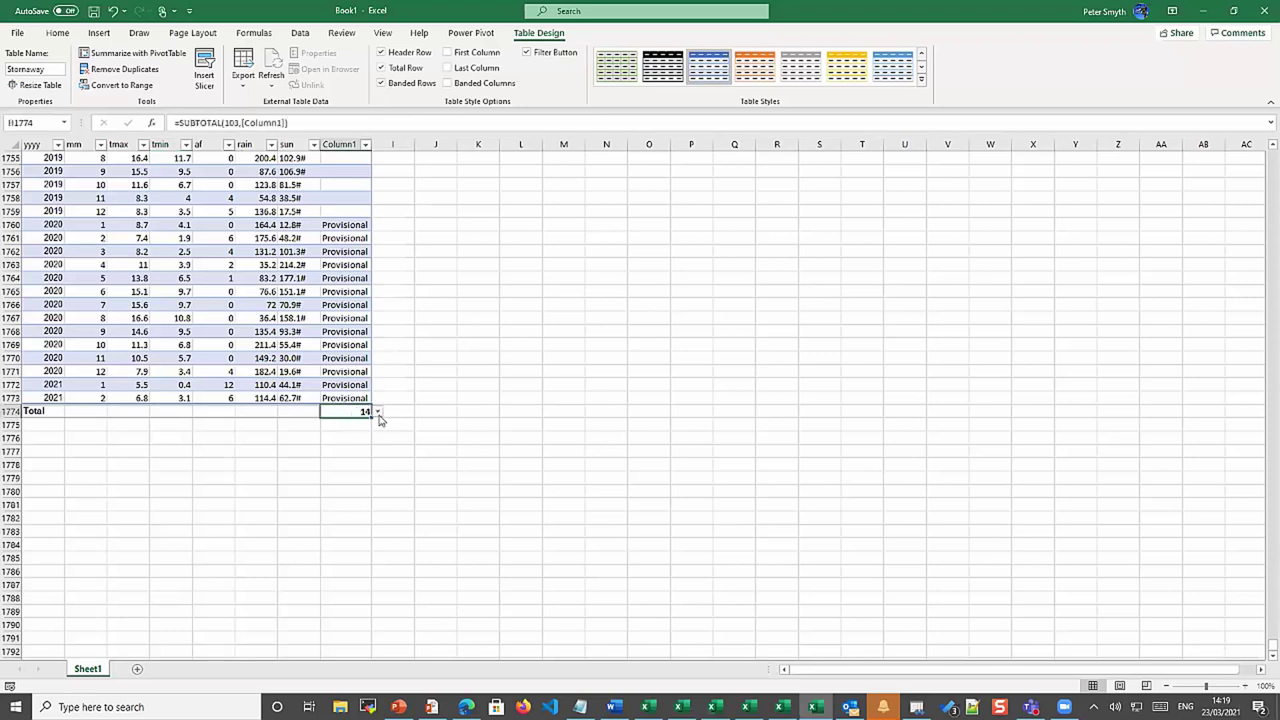
pyautogui.click(172, 412)
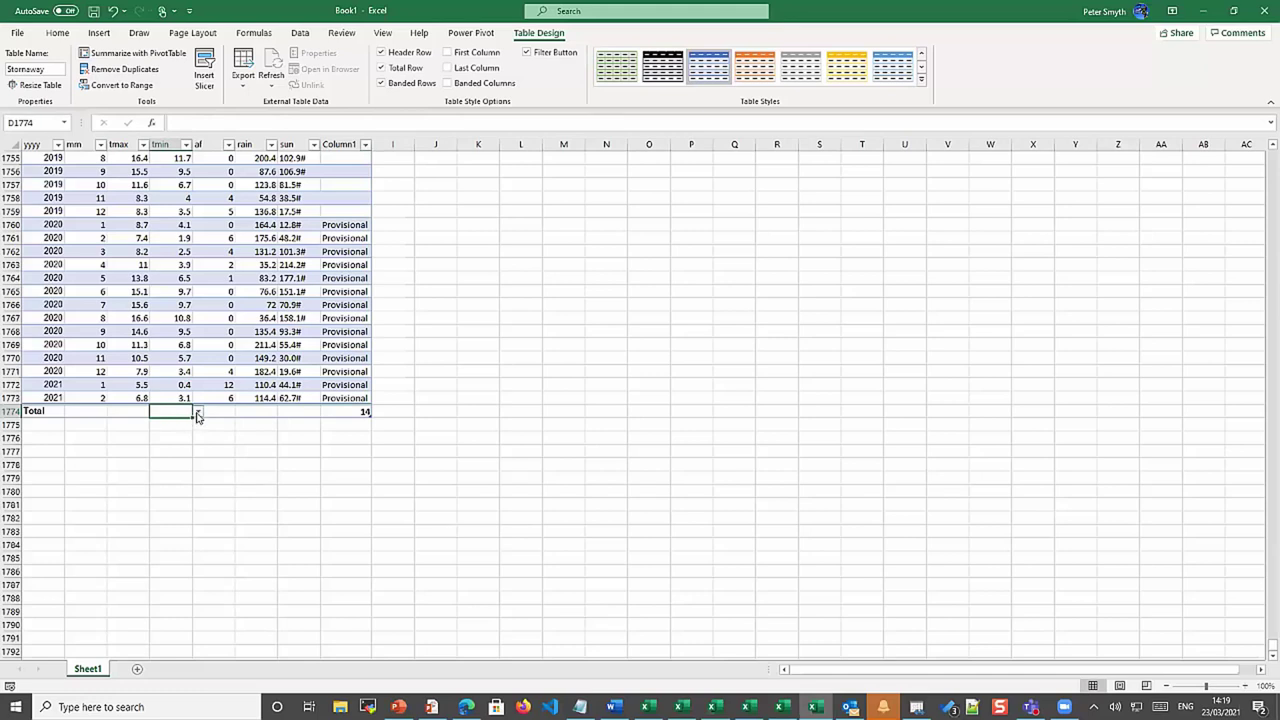
pyautogui.click(197, 413)
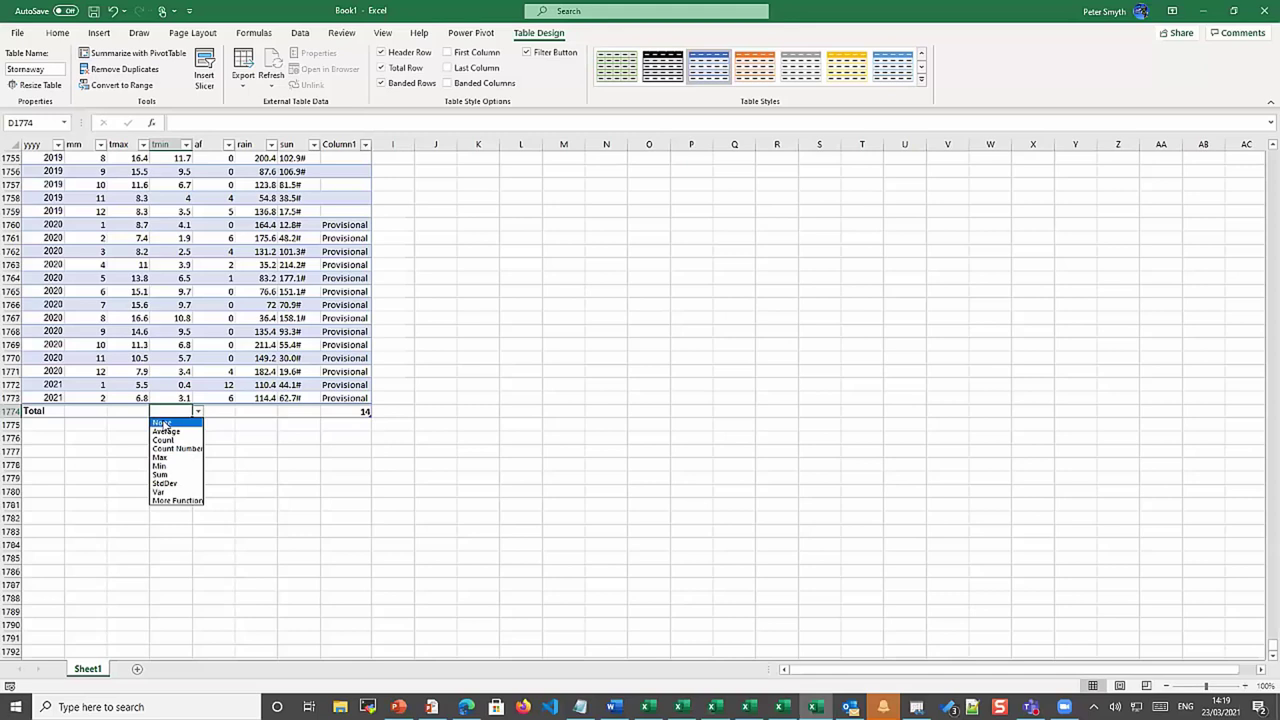
pyautogui.click(273, 454)
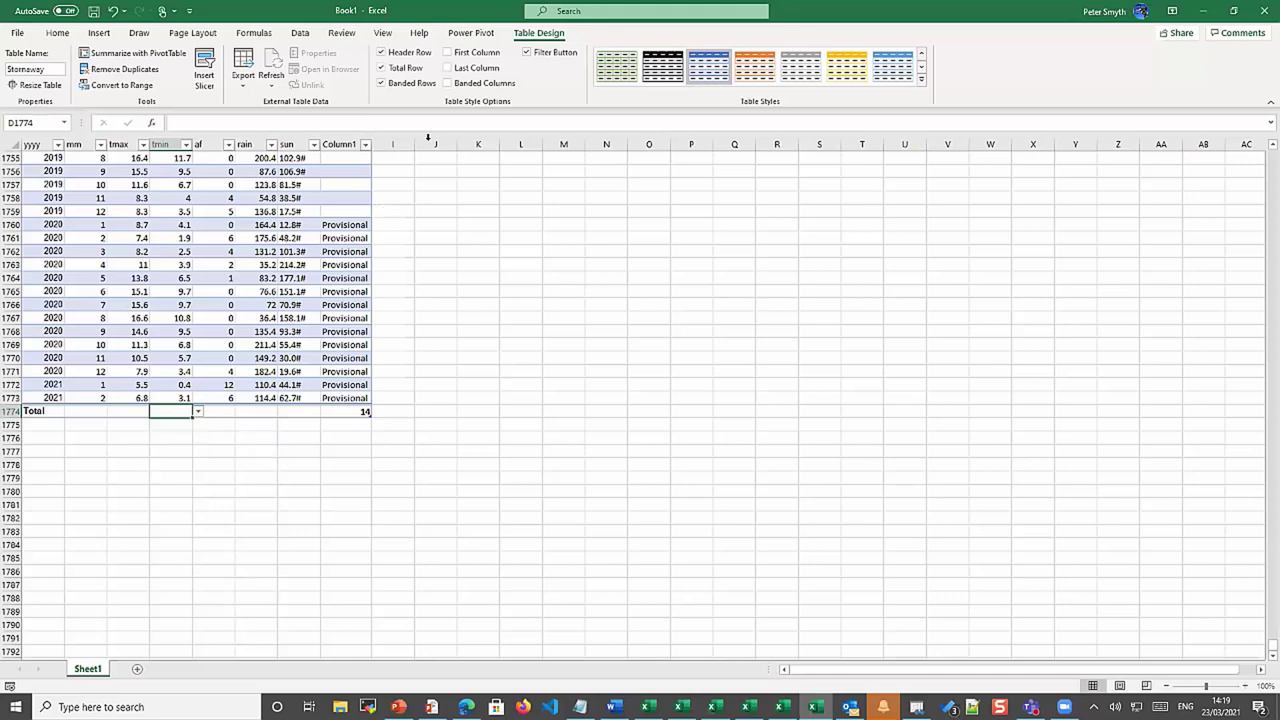
pyautogui.click(382, 70)
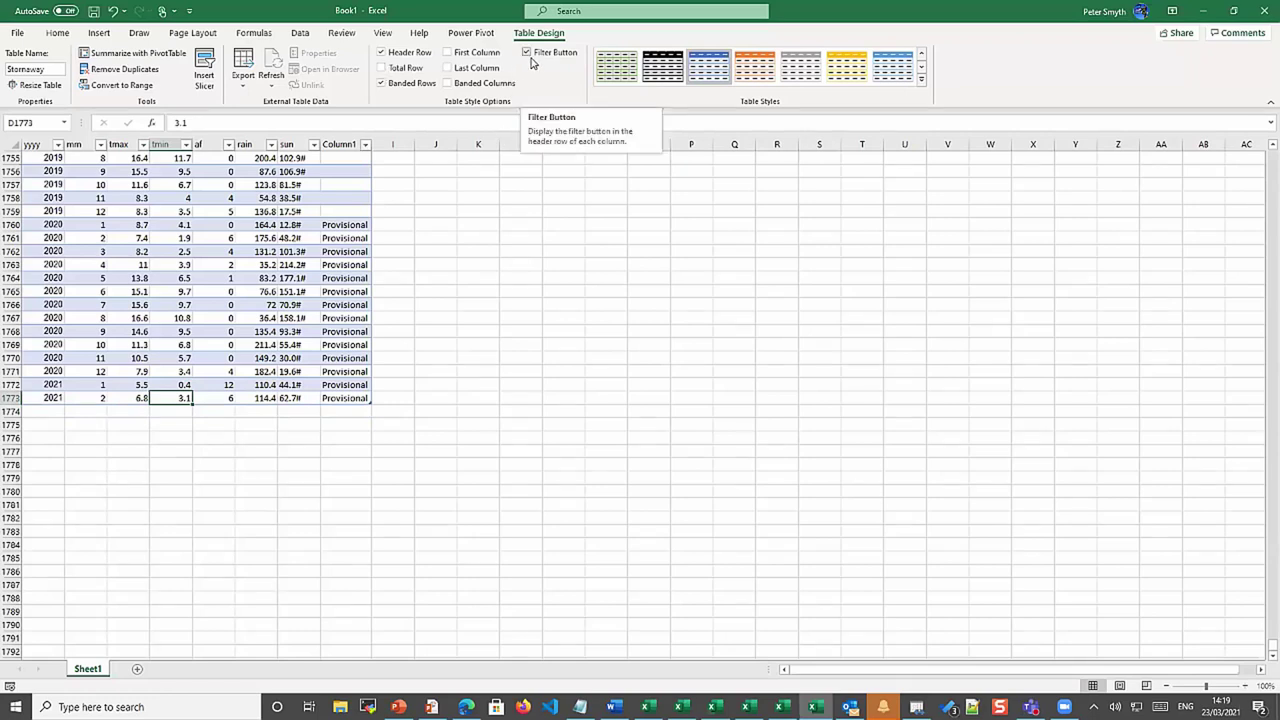
pyautogui.scroll(5, 489, 200)
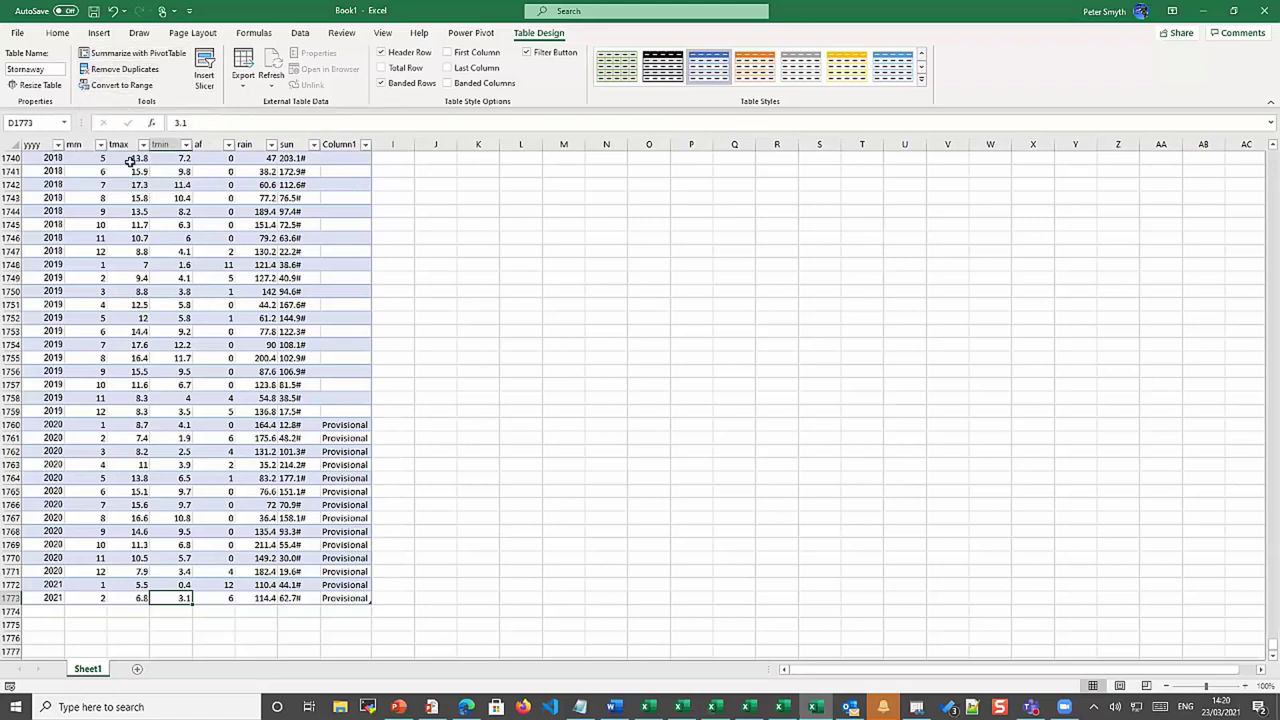
# Check the table range A1:H1773 in Resize Table without changing it, then switch to PowerPoint
pyautogui.click(36, 85)
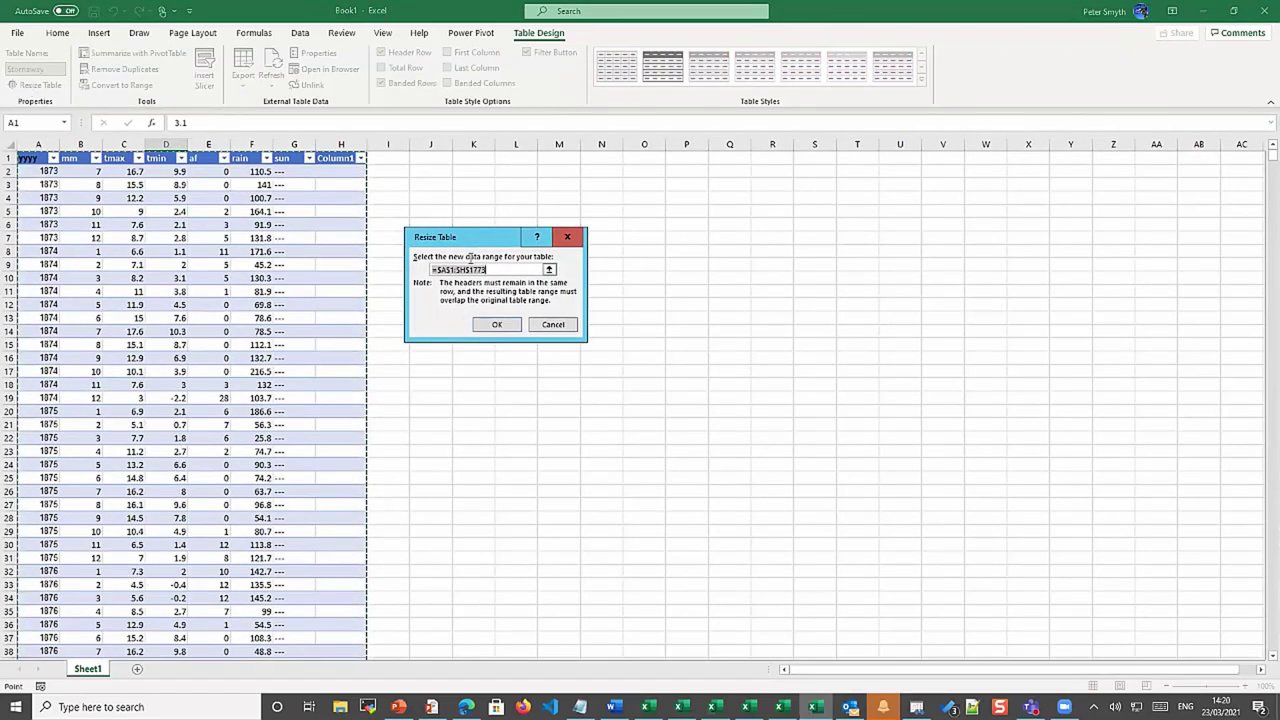
pyautogui.click(437, 268)
pyautogui.click(555, 325)
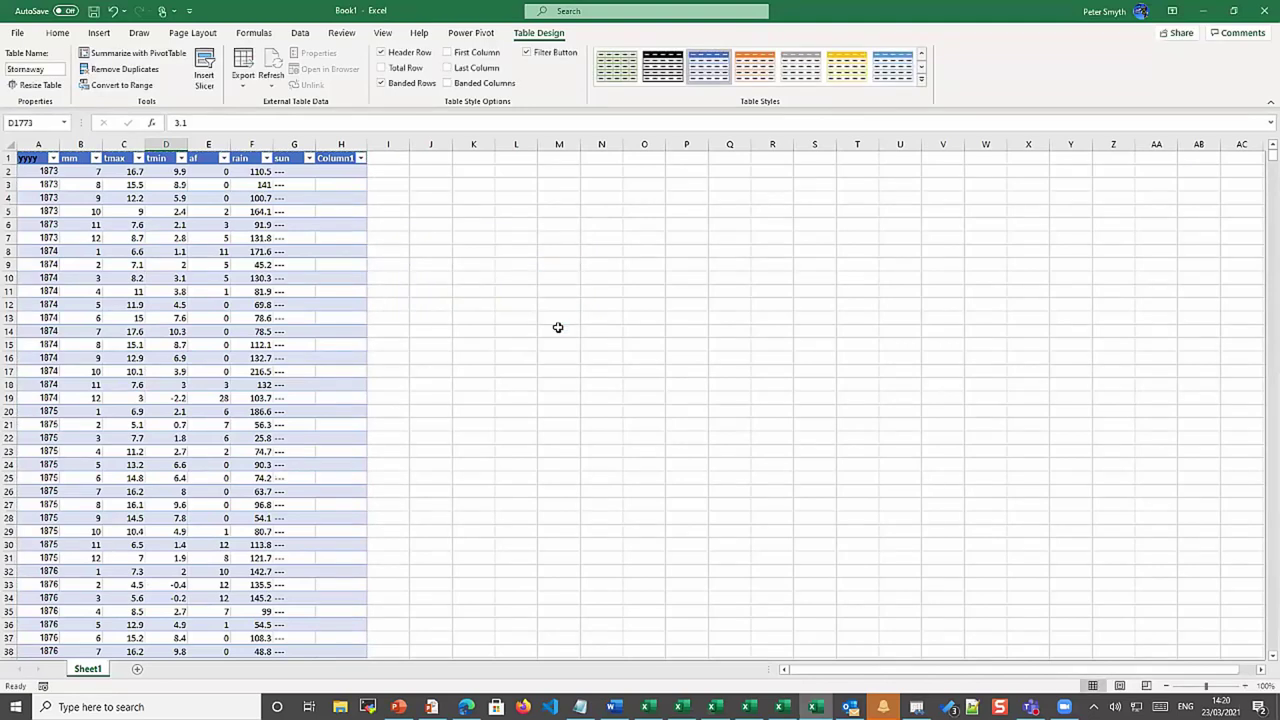
pyautogui.hotkey('alt', 'Tab')
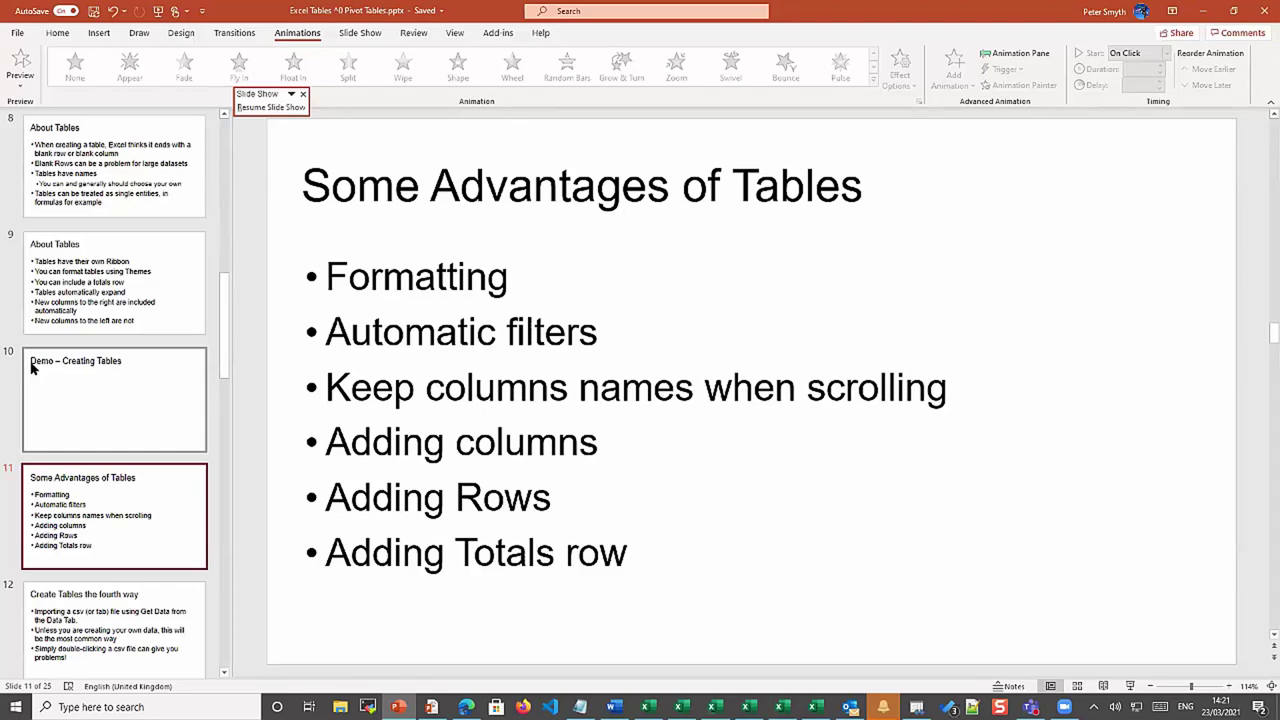
# Advance past the table-creation slide to slide 13, Demo
pyautogui.press('Down')
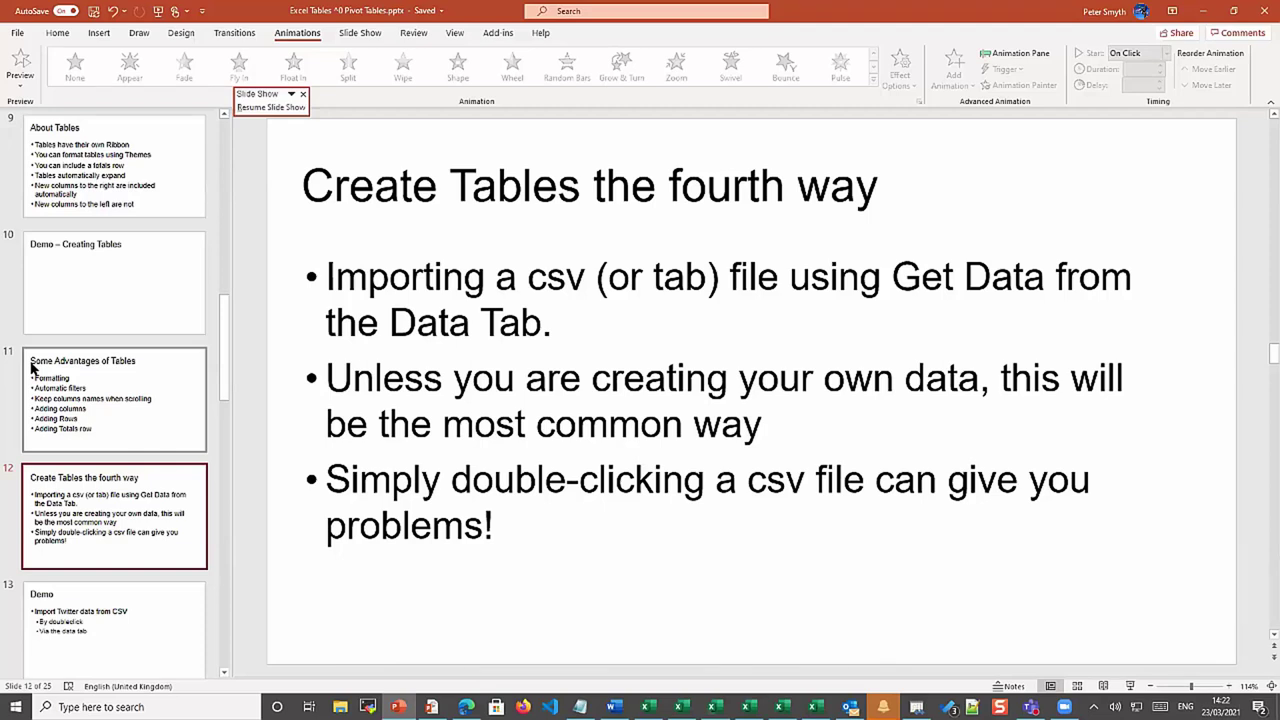
pyautogui.press('Down')
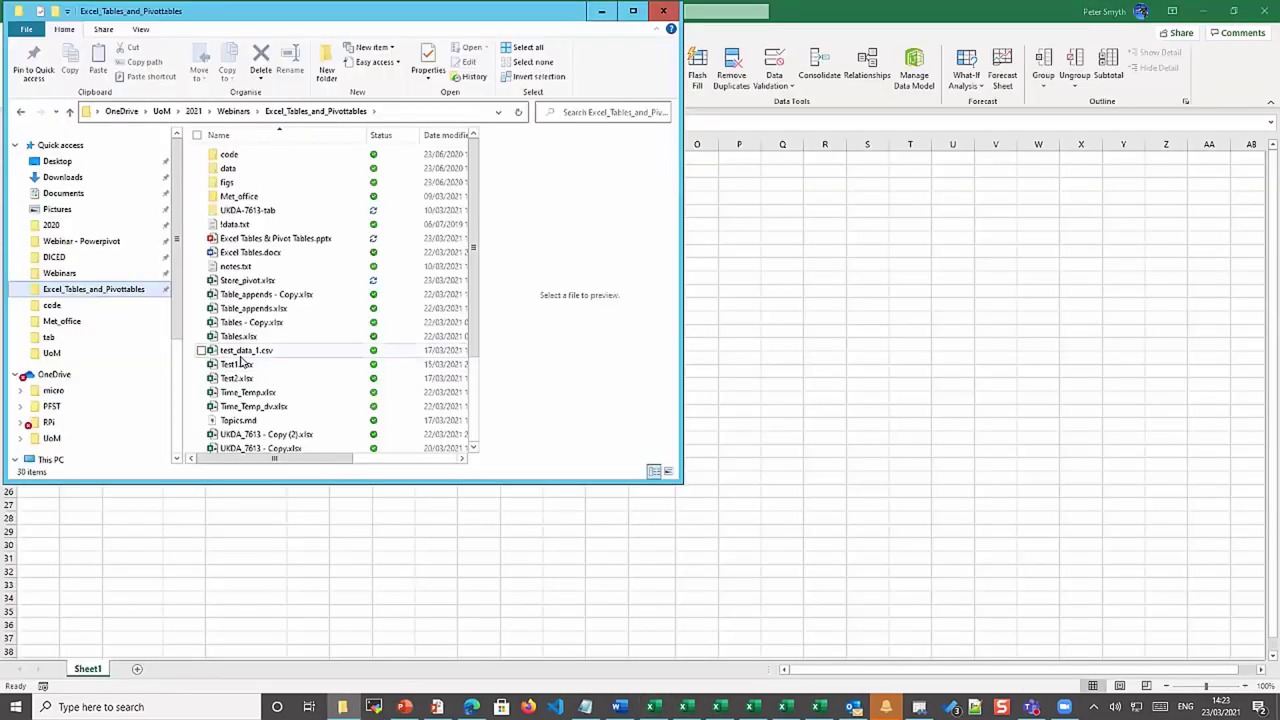
# Open test_data_1.csv in Excel from File Explorer and point out the empty row 5
pyautogui.click(648, 707)
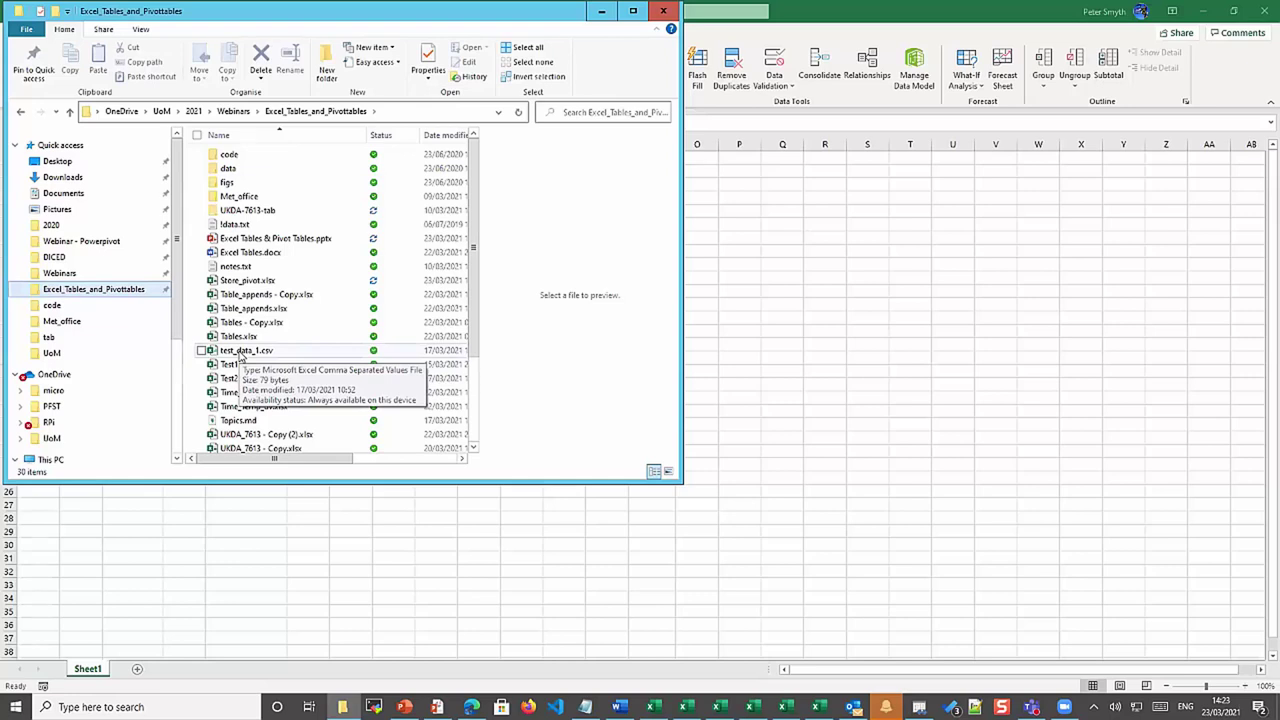
pyautogui.doubleClick(240, 352)
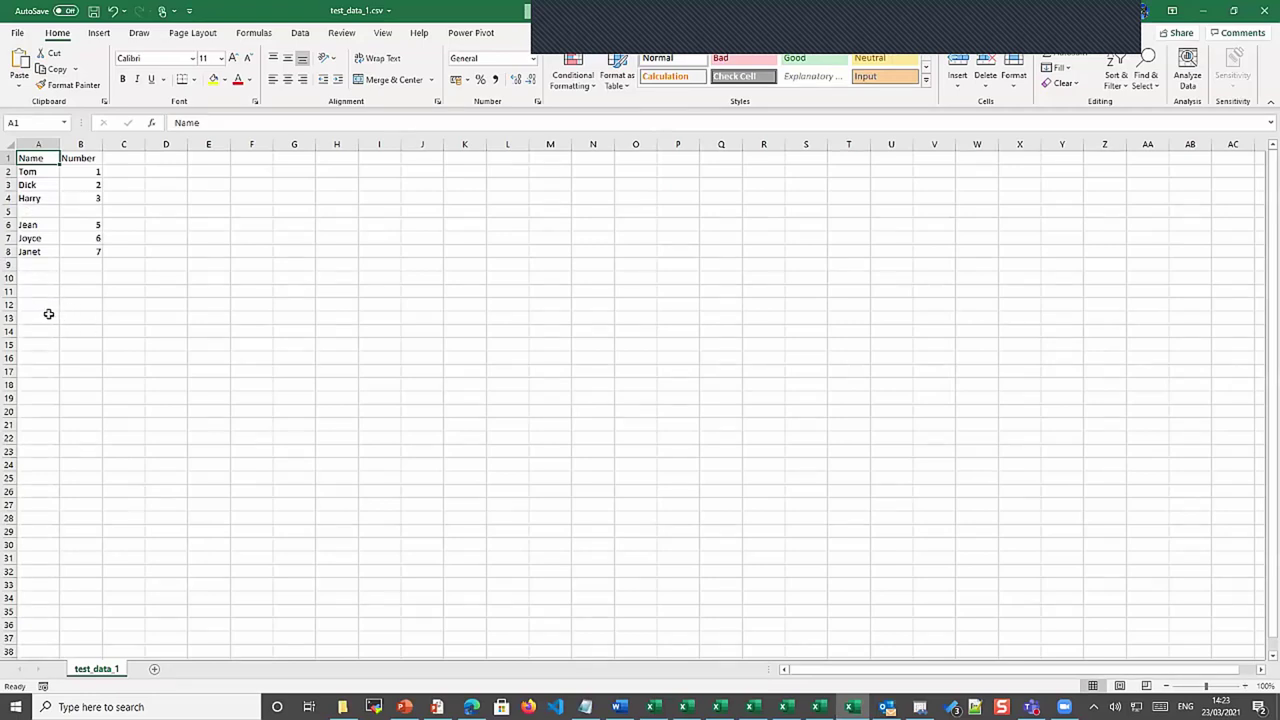
pyautogui.click(40, 210)
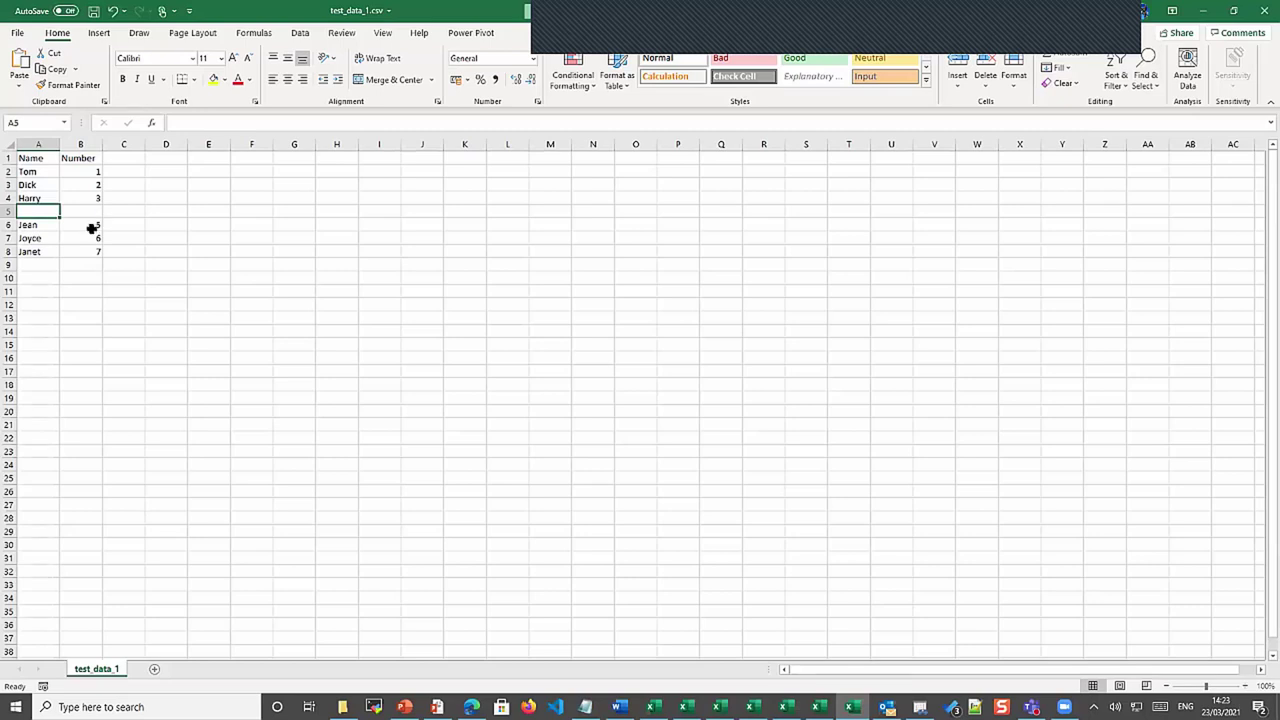
pyautogui.click(52, 183)
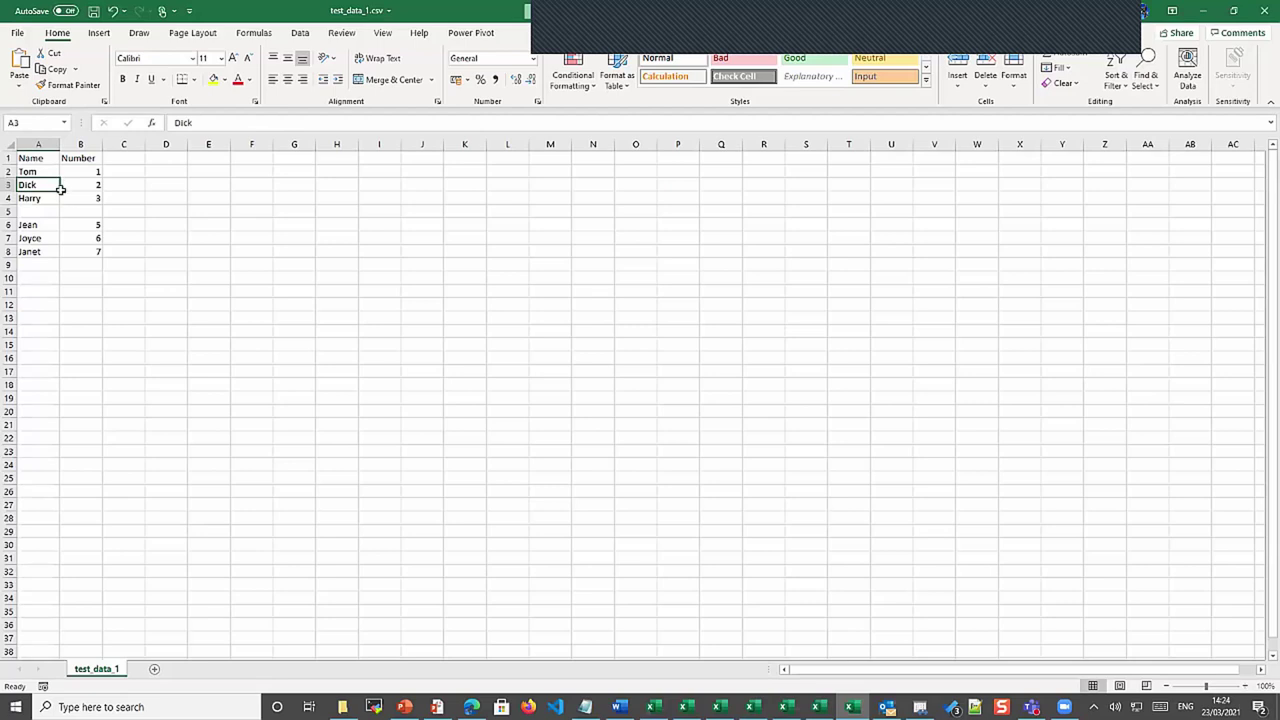
pyautogui.hotkey('ctrl', 't')
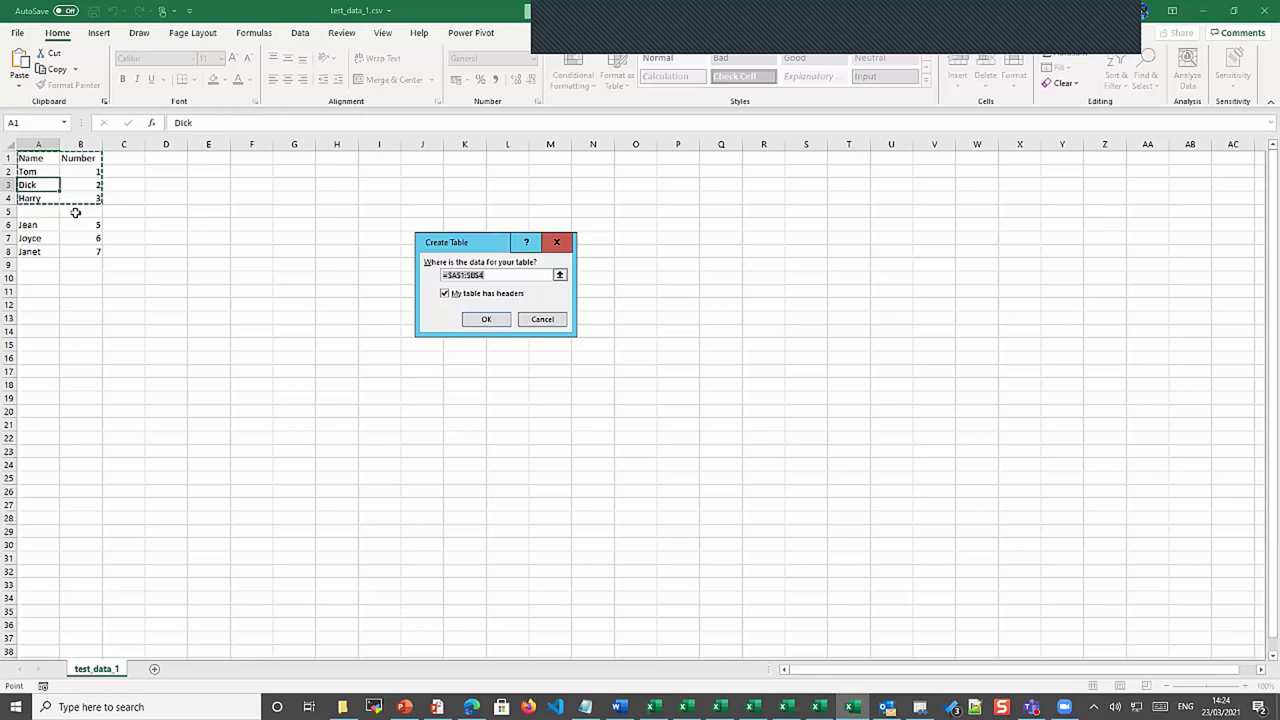
pyautogui.click(543, 320)
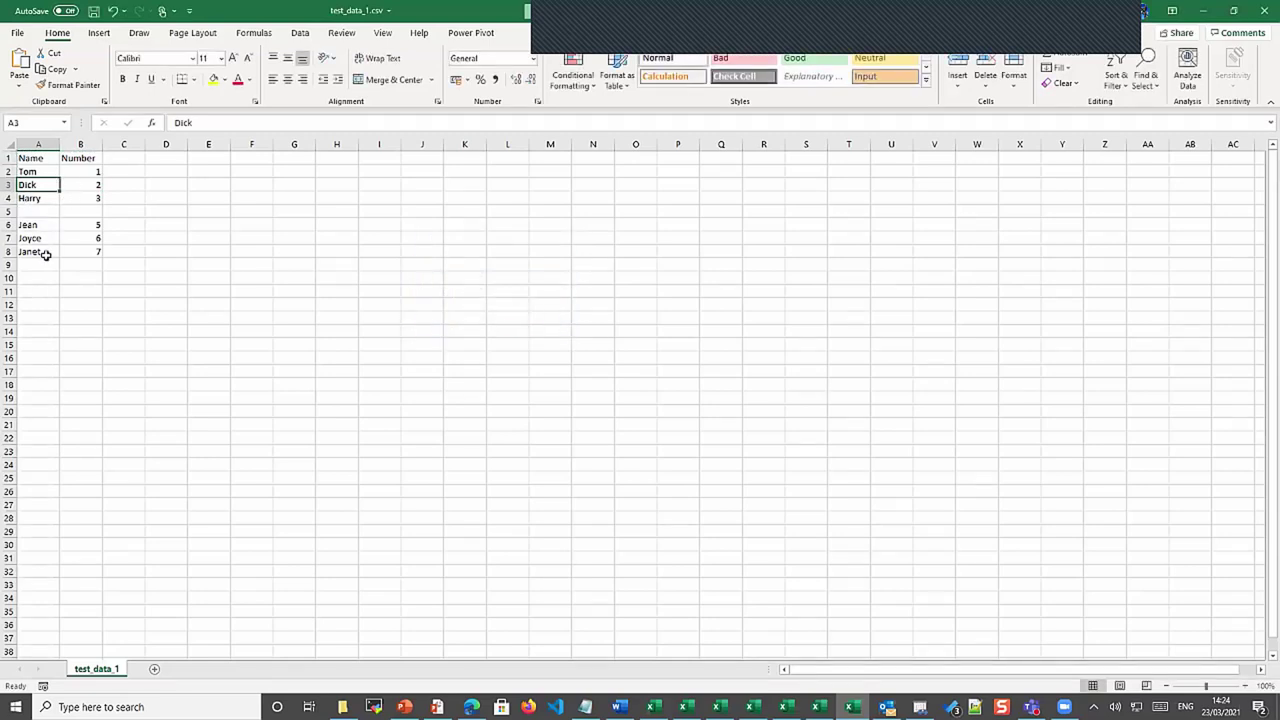
# Convert the Name/Number list A1:B8, blank row 5 included, into a table with headers
pyautogui.click(40, 199)
pyautogui.click(44, 212)
pyautogui.moveTo(32, 159); pyautogui.dragTo(68, 251)
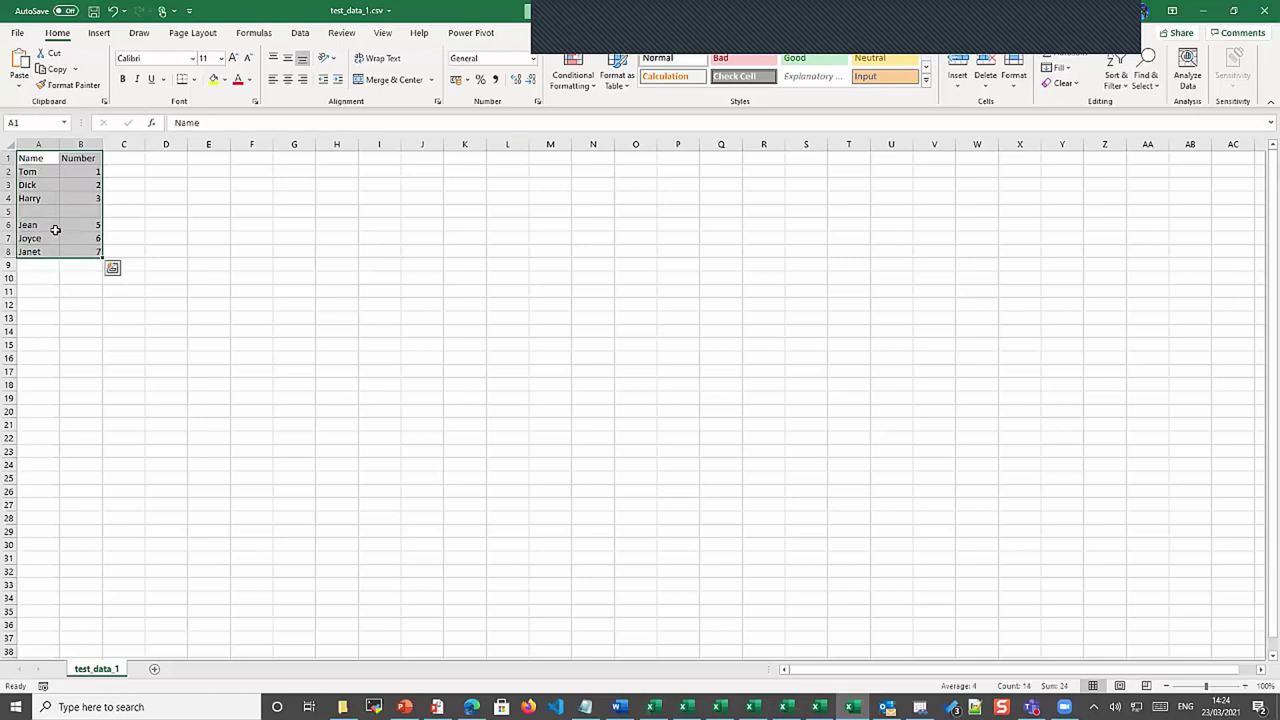
pyautogui.click(98, 33)
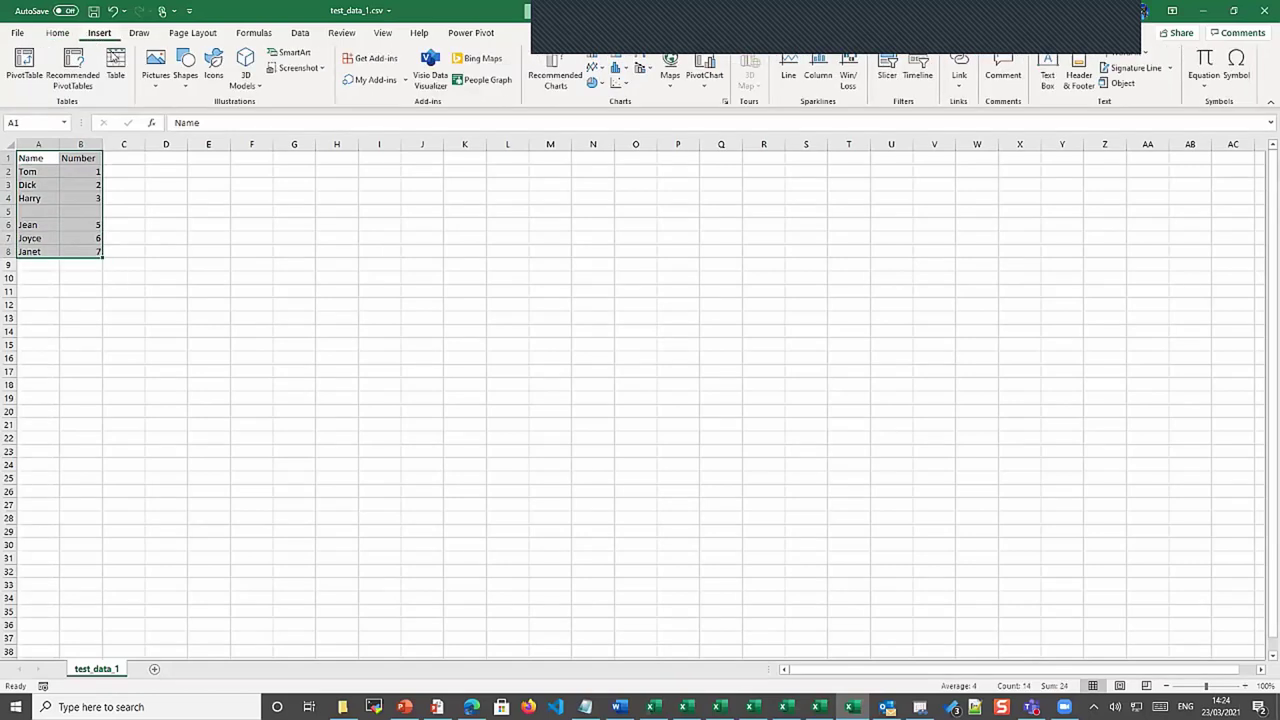
pyautogui.click(115, 67)
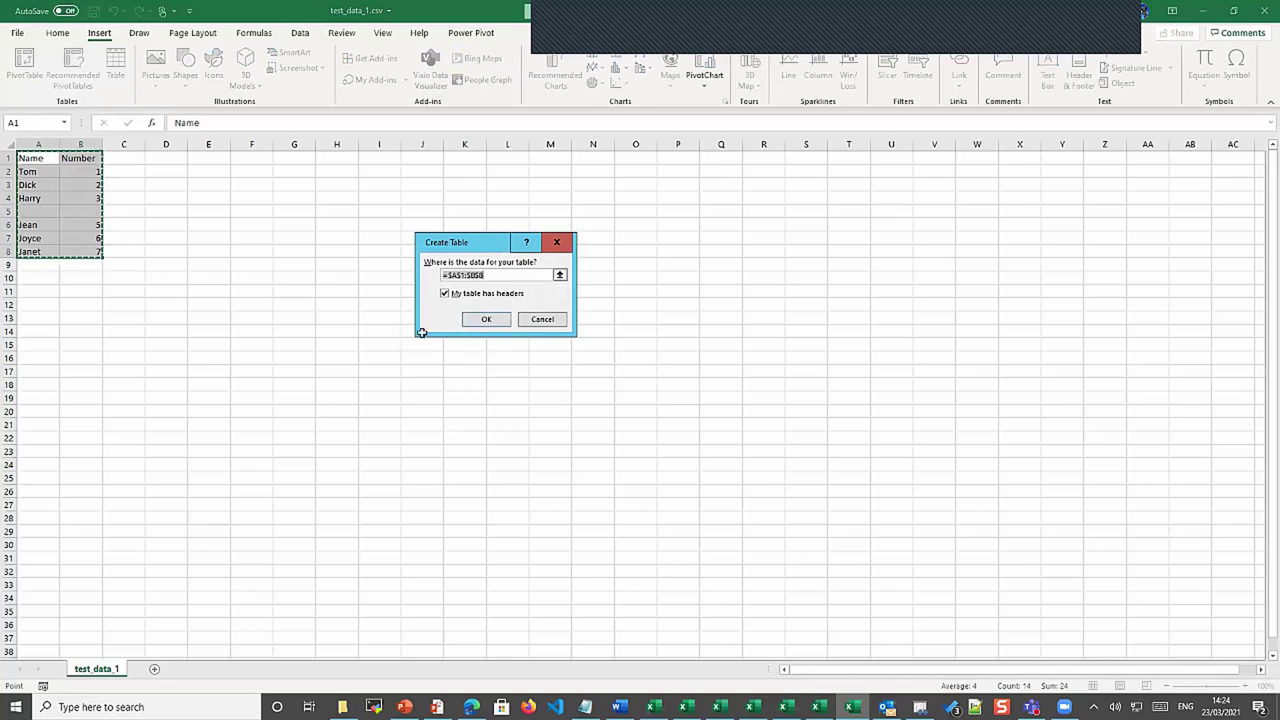
pyautogui.click(484, 319)
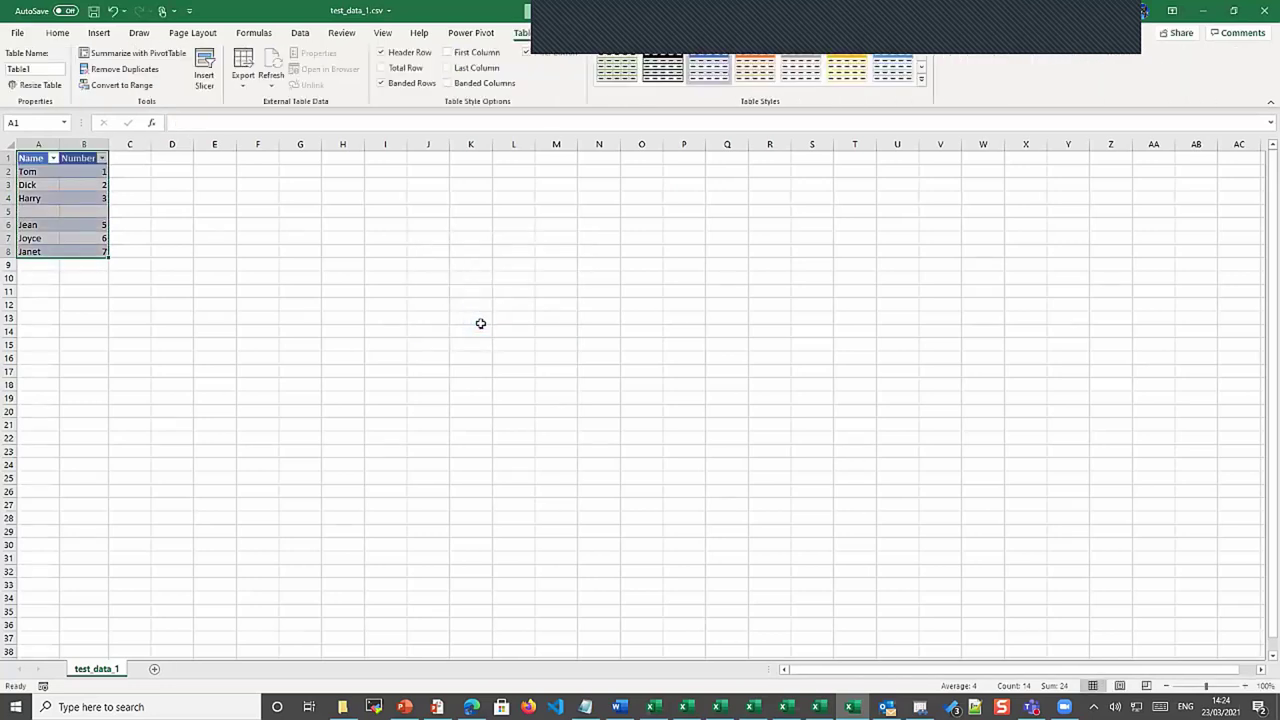
pyautogui.click(145, 286)
pyautogui.click(8, 211)
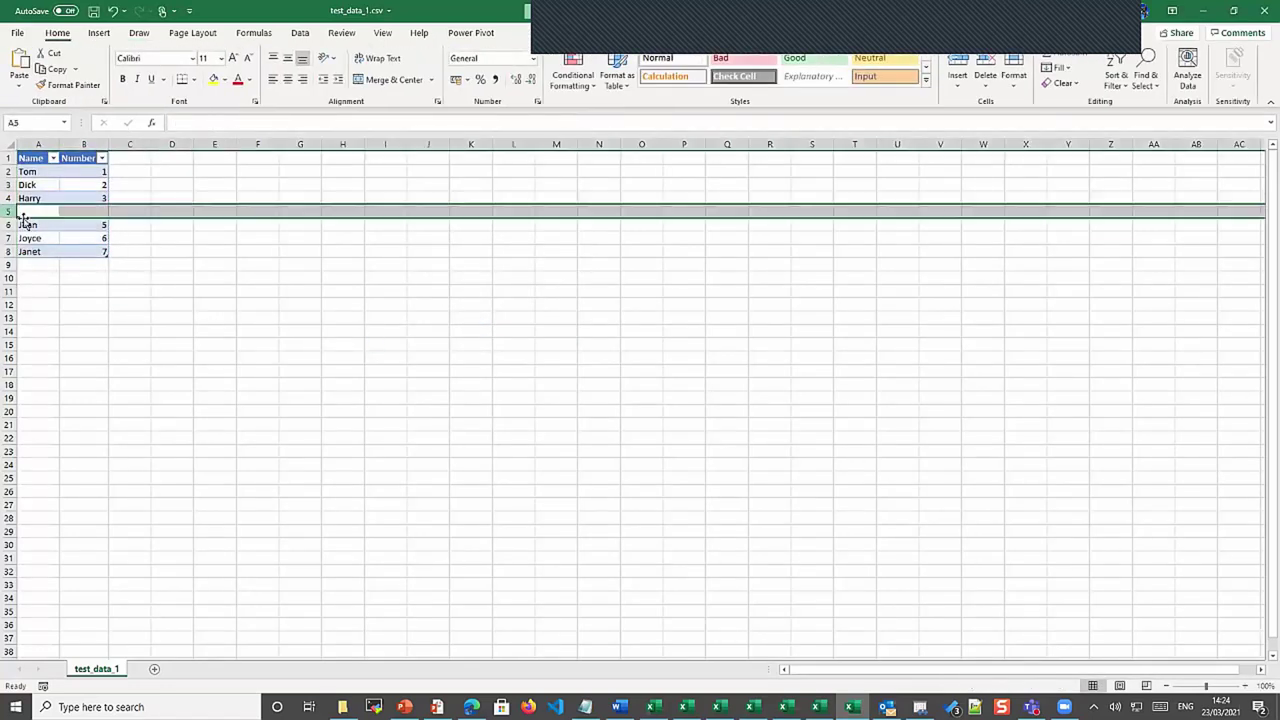
pyautogui.click(171, 289)
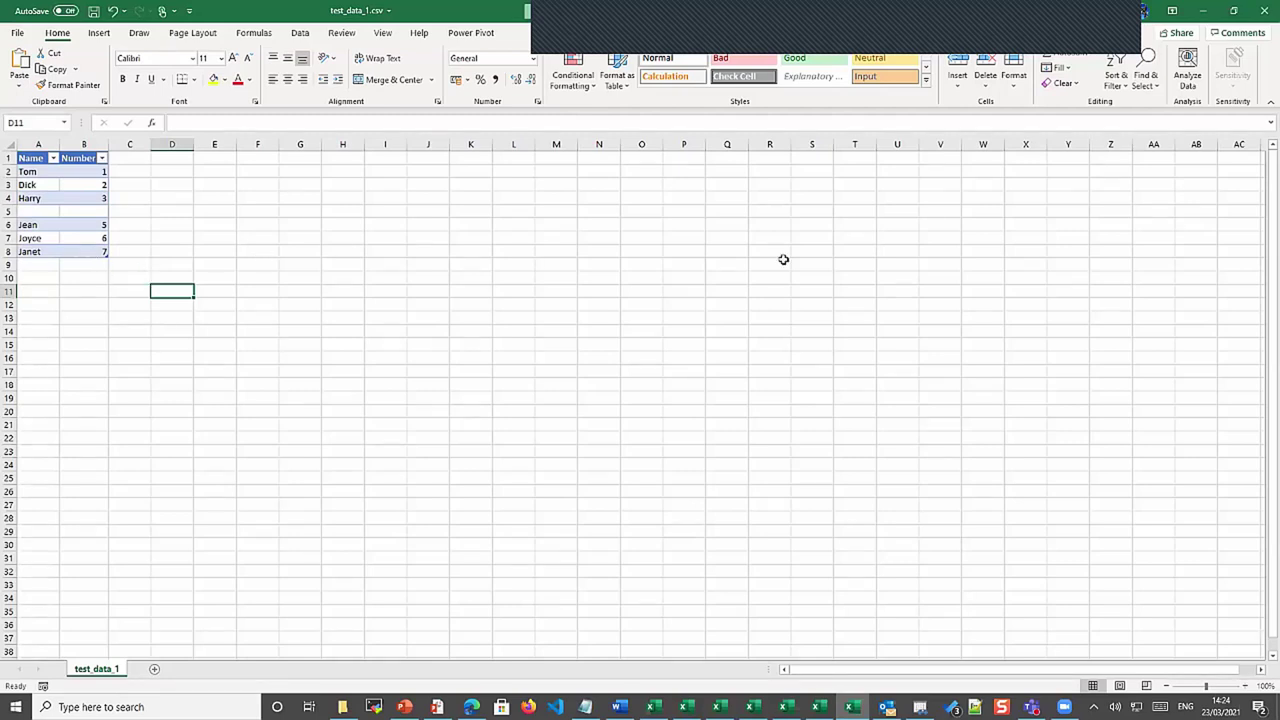
# Close test_data_1.csv without saving and start a new blank workbook, Book2
pyautogui.click(1262, 14)
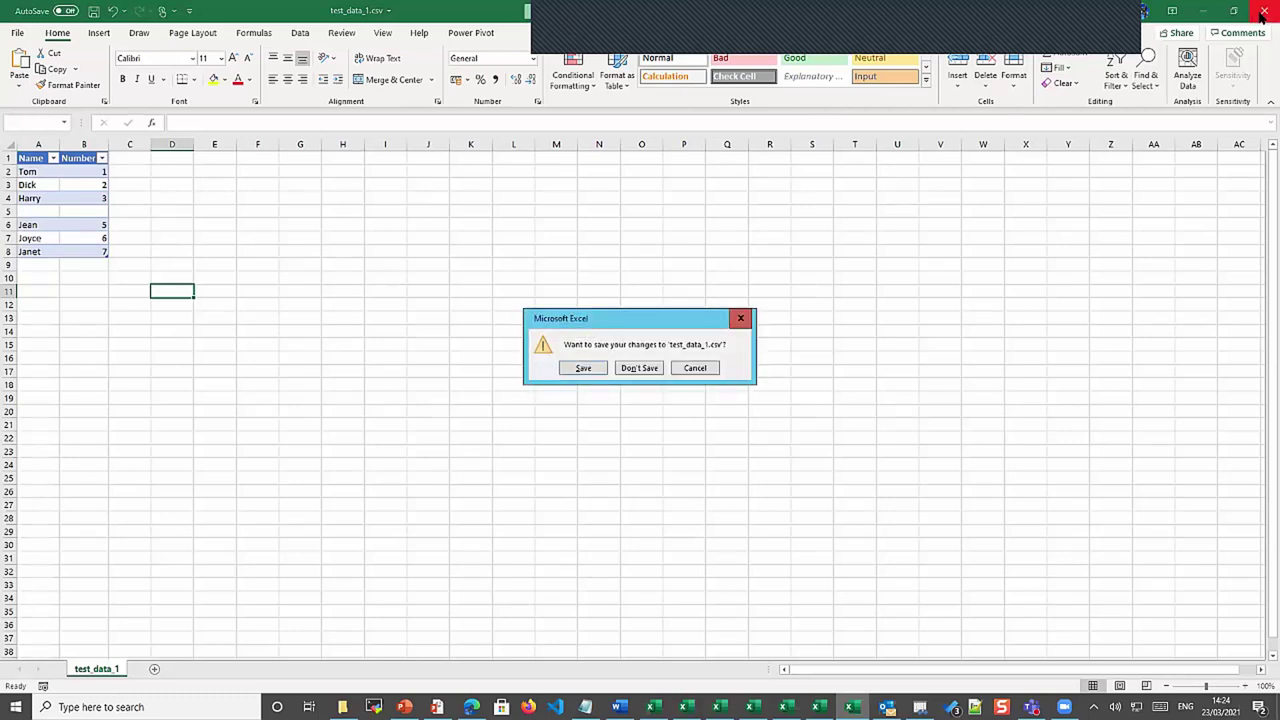
pyautogui.click(630, 369)
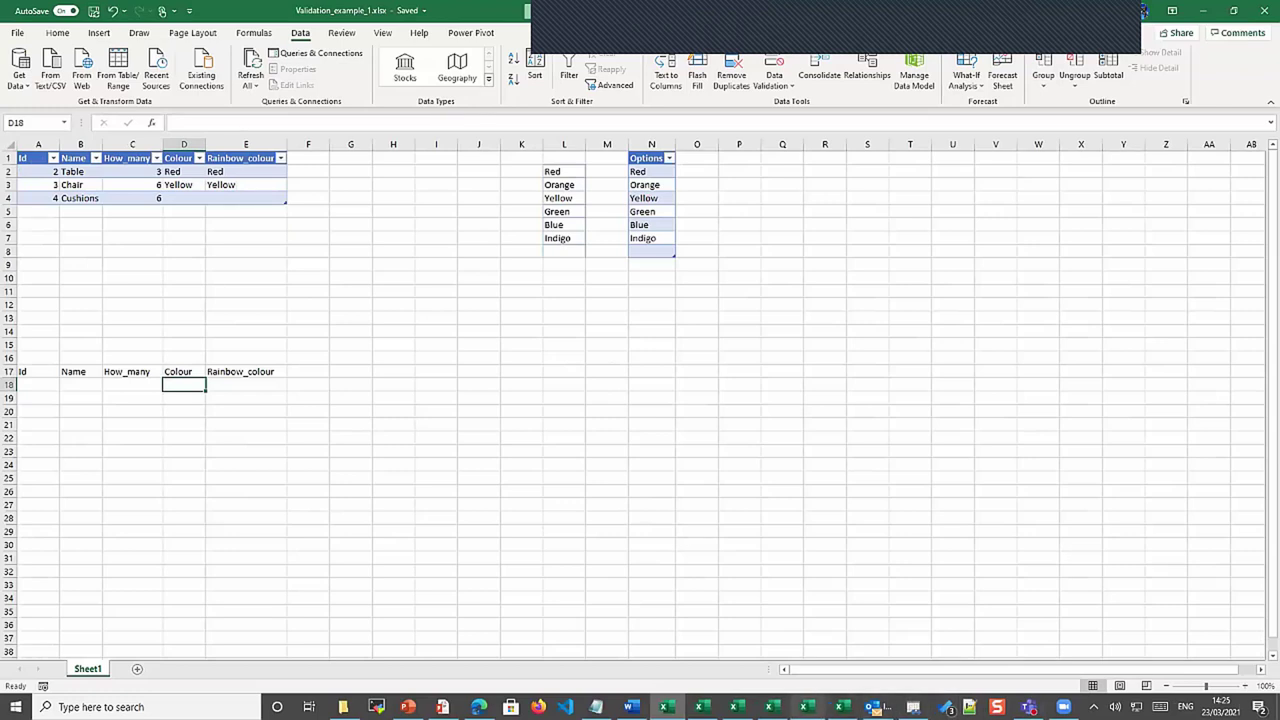
pyautogui.rightClick(842, 707)
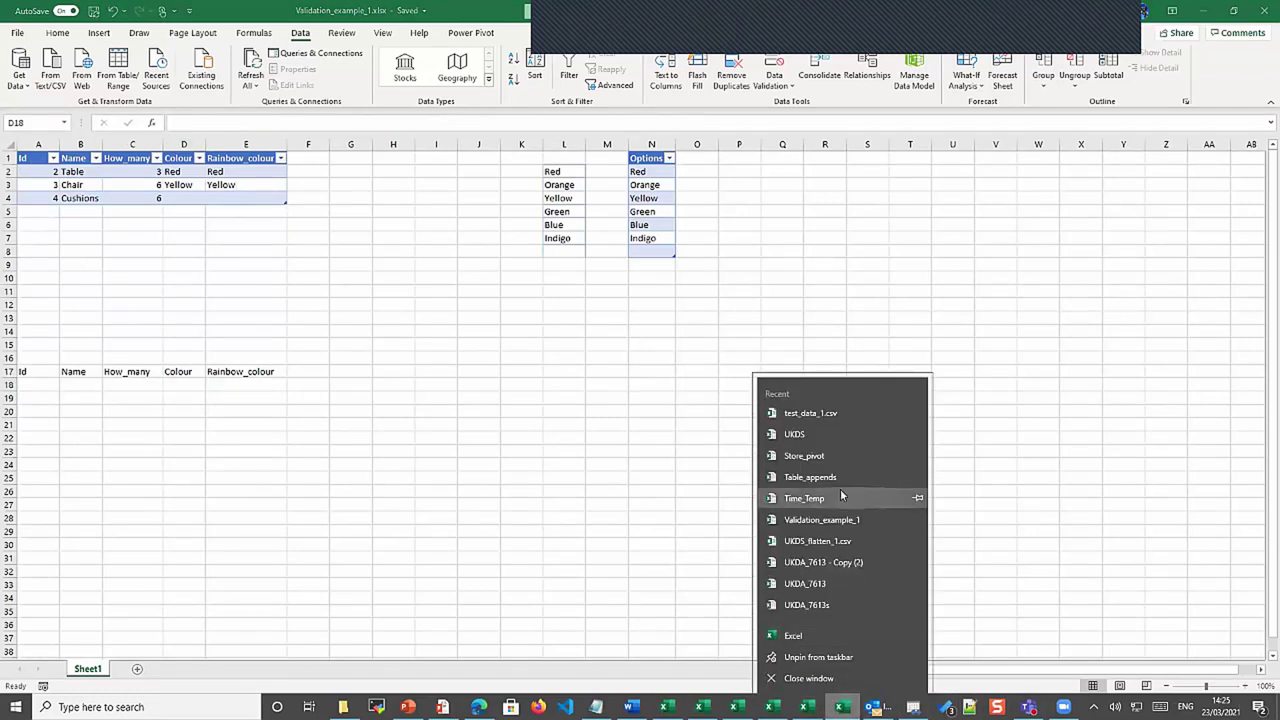
pyautogui.click(775, 635)
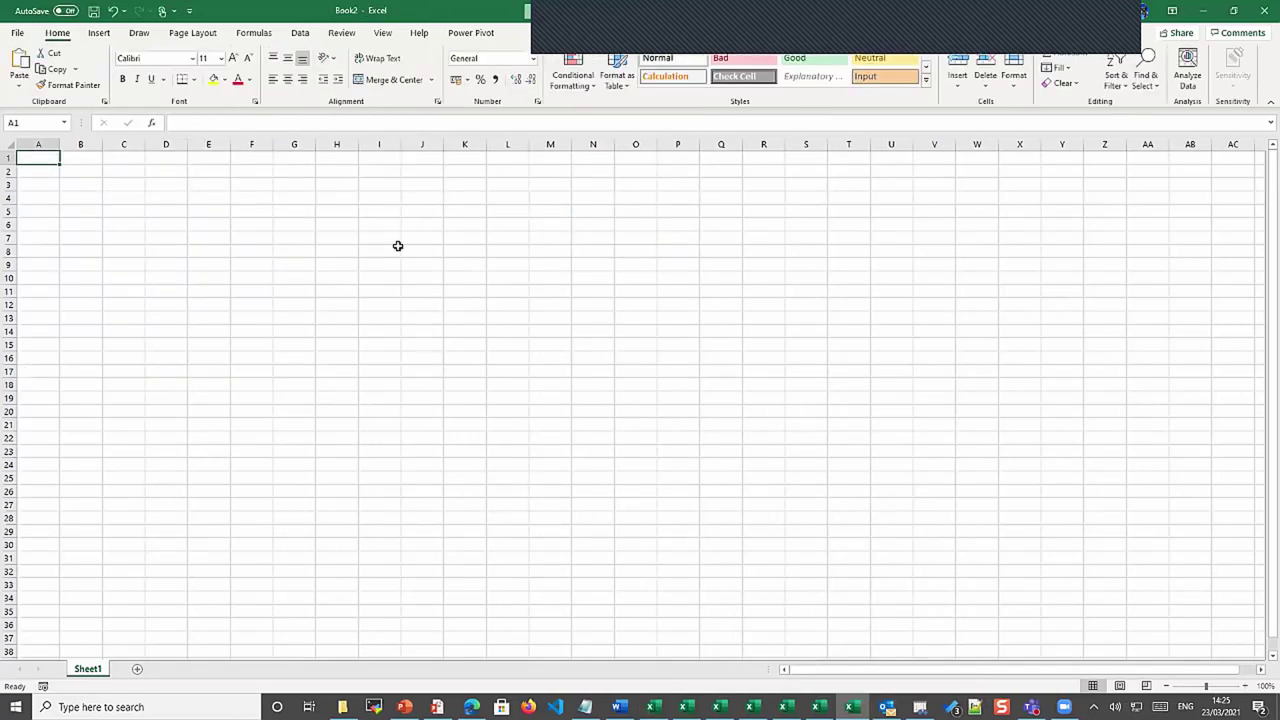
pyautogui.click(300, 33)
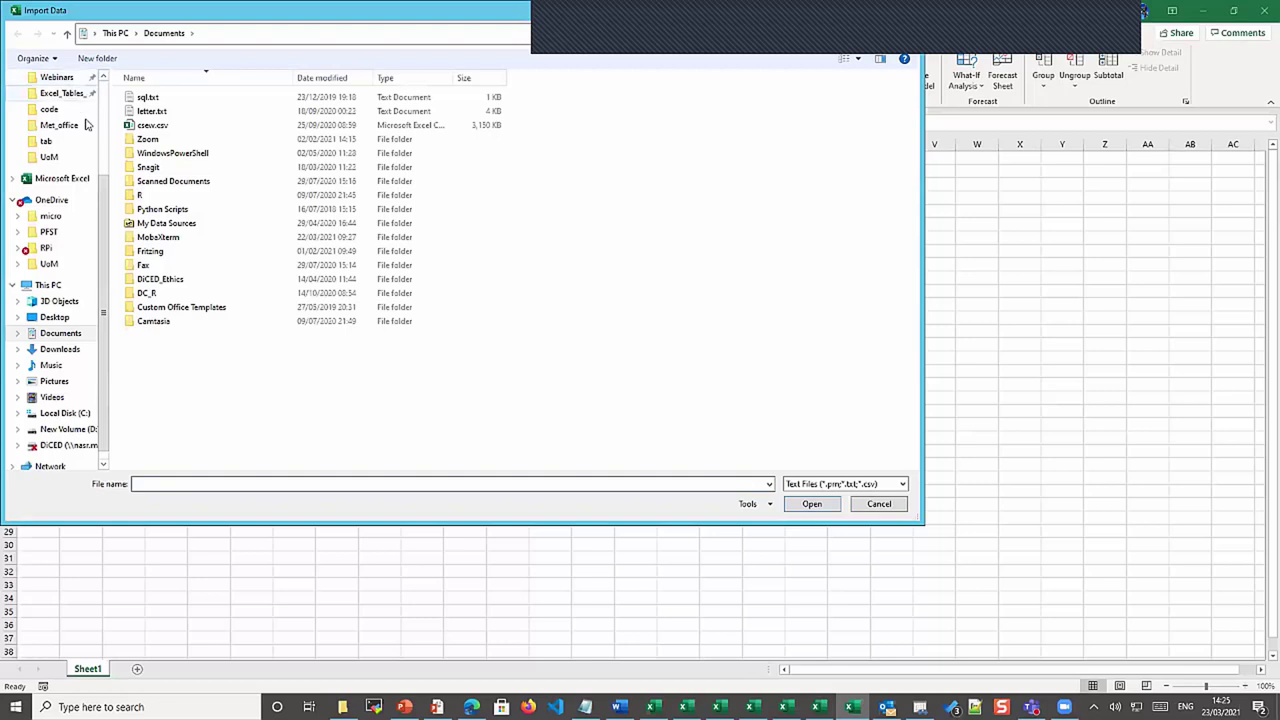
# Import UKDS_flatten_1.csv from the Excel_Tables_and_Pivottables folder to preview it
pyautogui.scroll(2, 101, 107)
pyautogui.scroll(1, 101, 107)
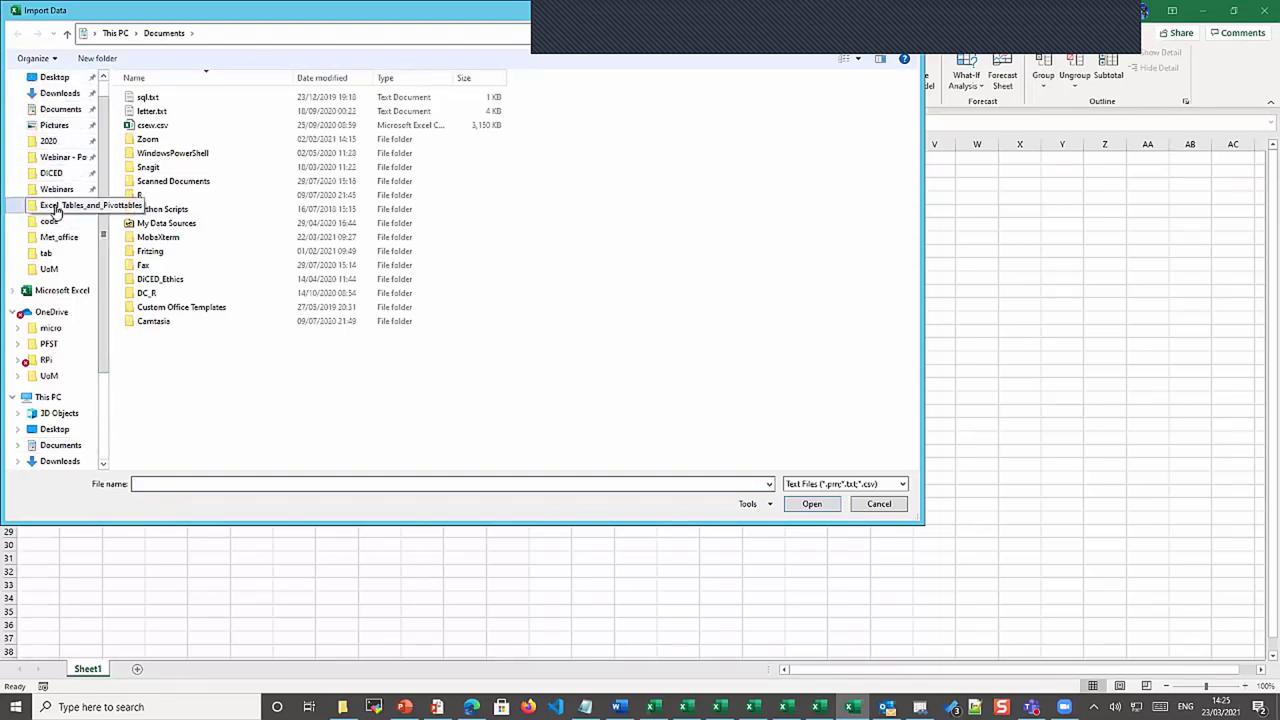
pyautogui.click(56, 207)
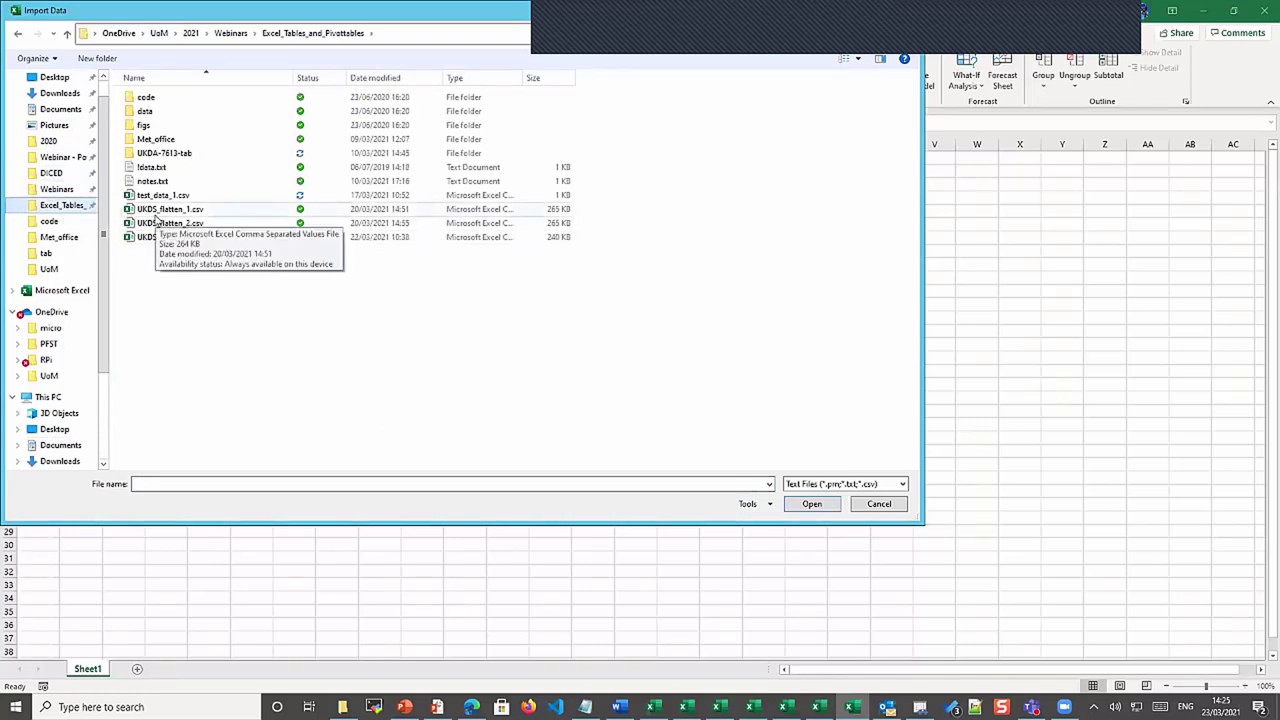
pyautogui.click(155, 215)
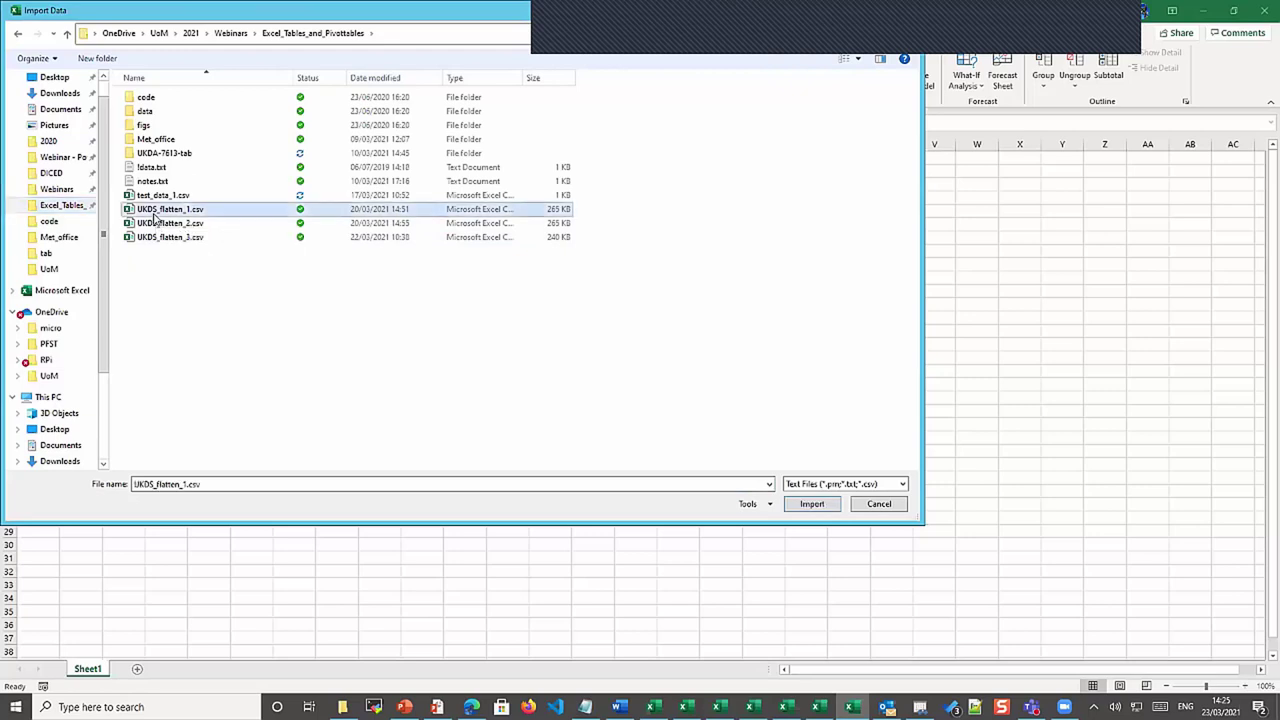
pyautogui.click(810, 504)
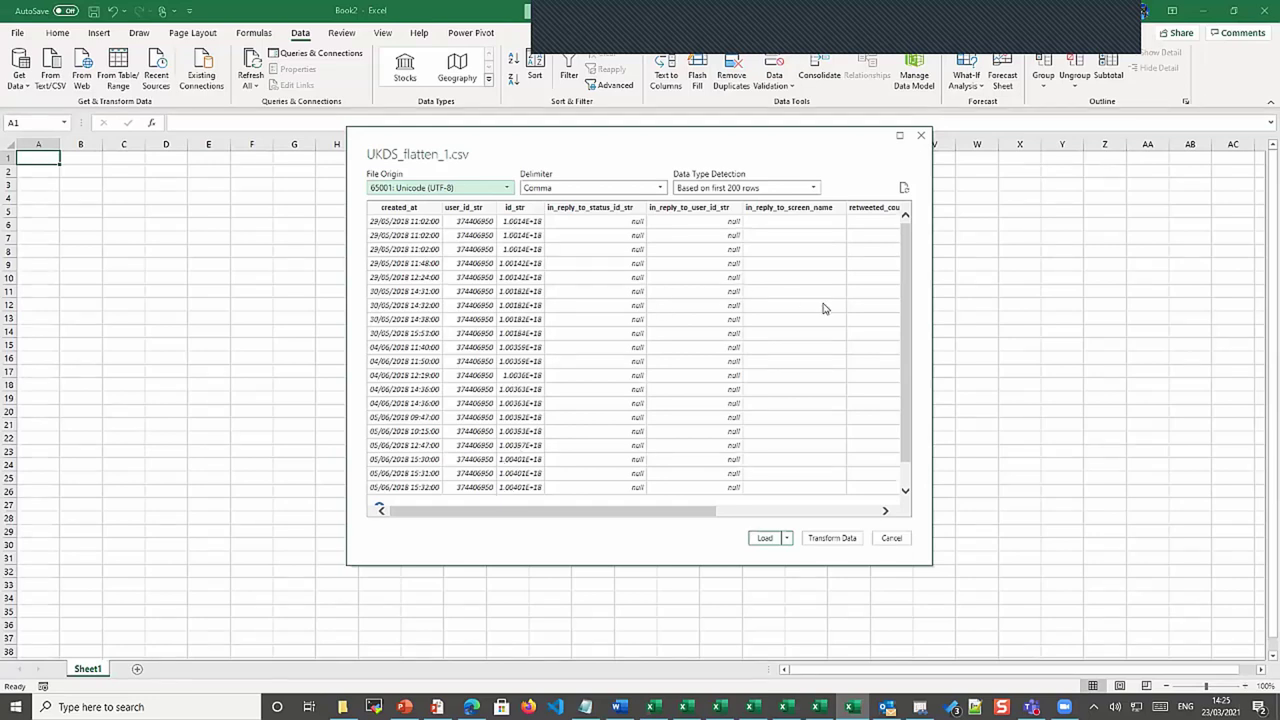
pyautogui.moveTo(668, 511); pyautogui.dragTo(579, 511)
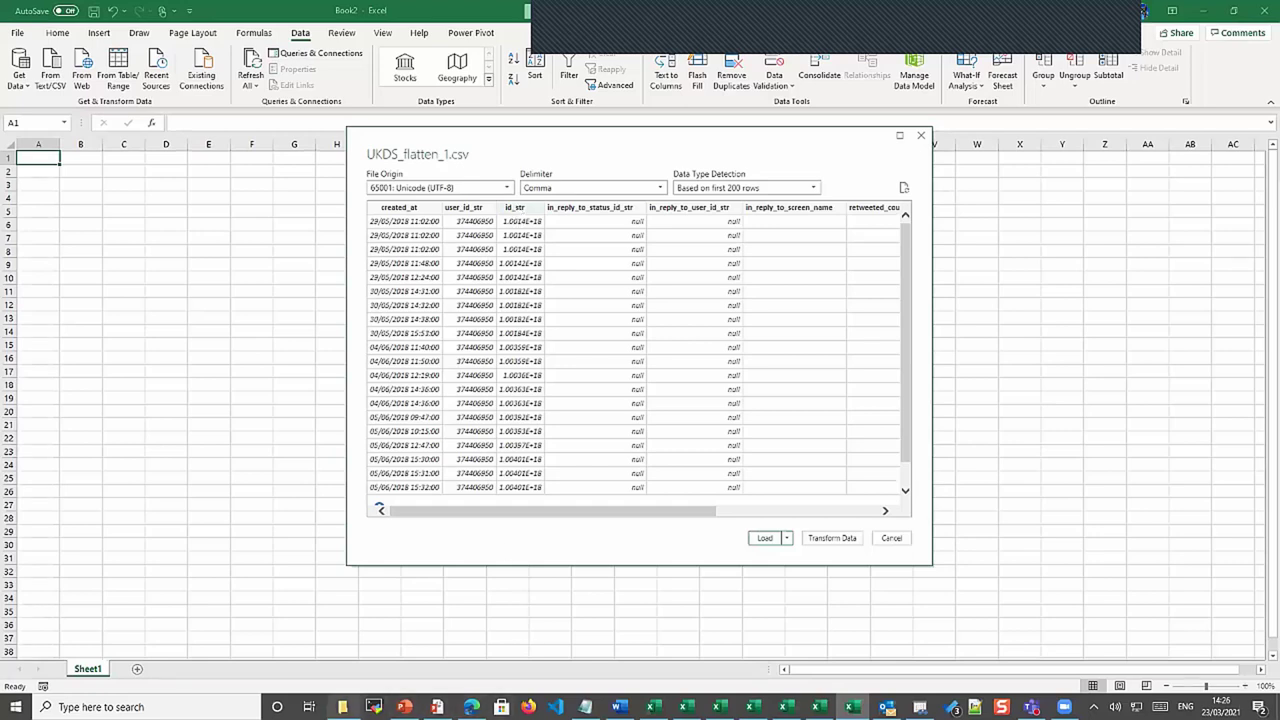
# Open UKDS_flatten_1.csv from File Explorer in Visual Studio Code to see its raw text
pyautogui.click(342, 707)
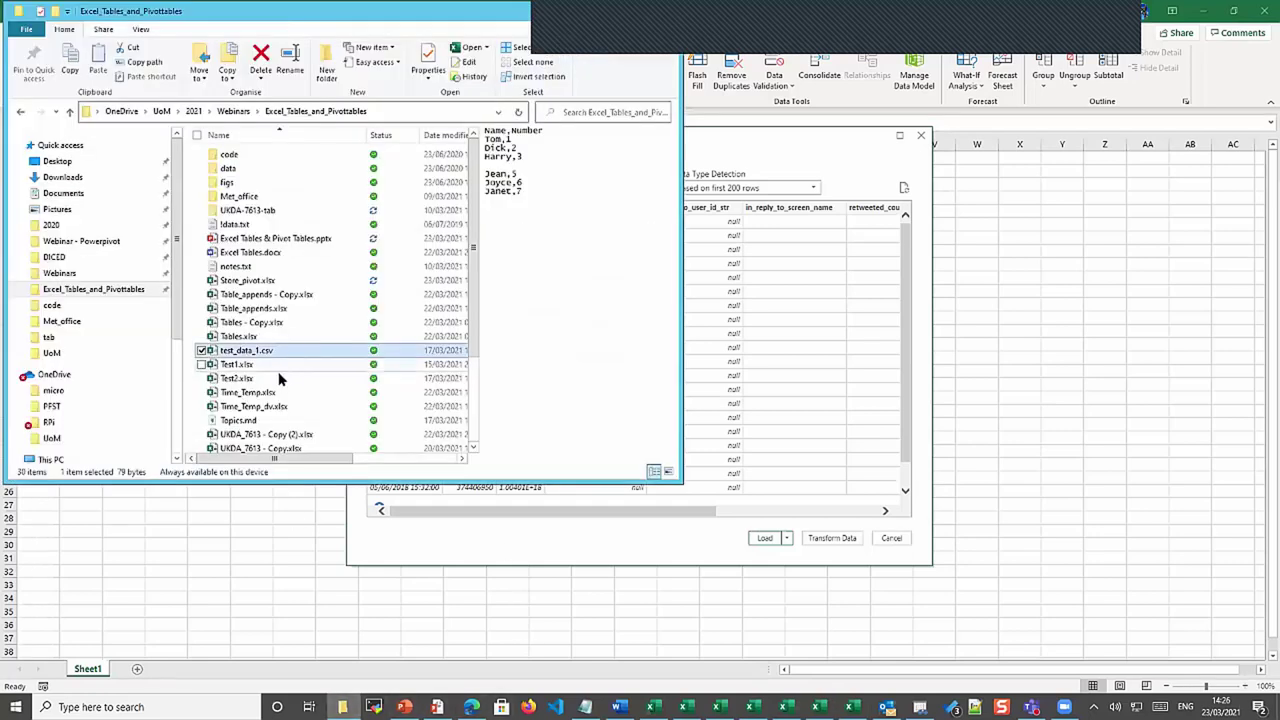
pyautogui.scroll(-2, 268, 370)
pyautogui.scroll(-1, 268, 370)
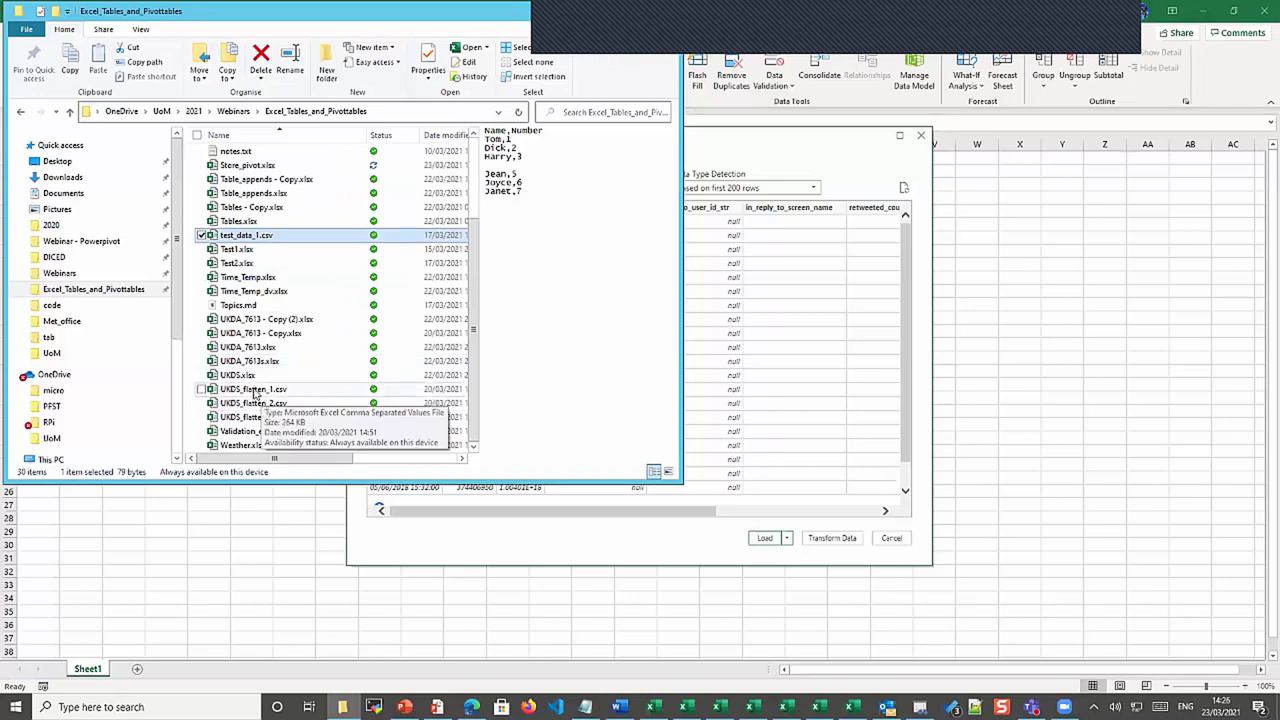
pyautogui.click(253, 390)
pyautogui.rightClick(257, 395)
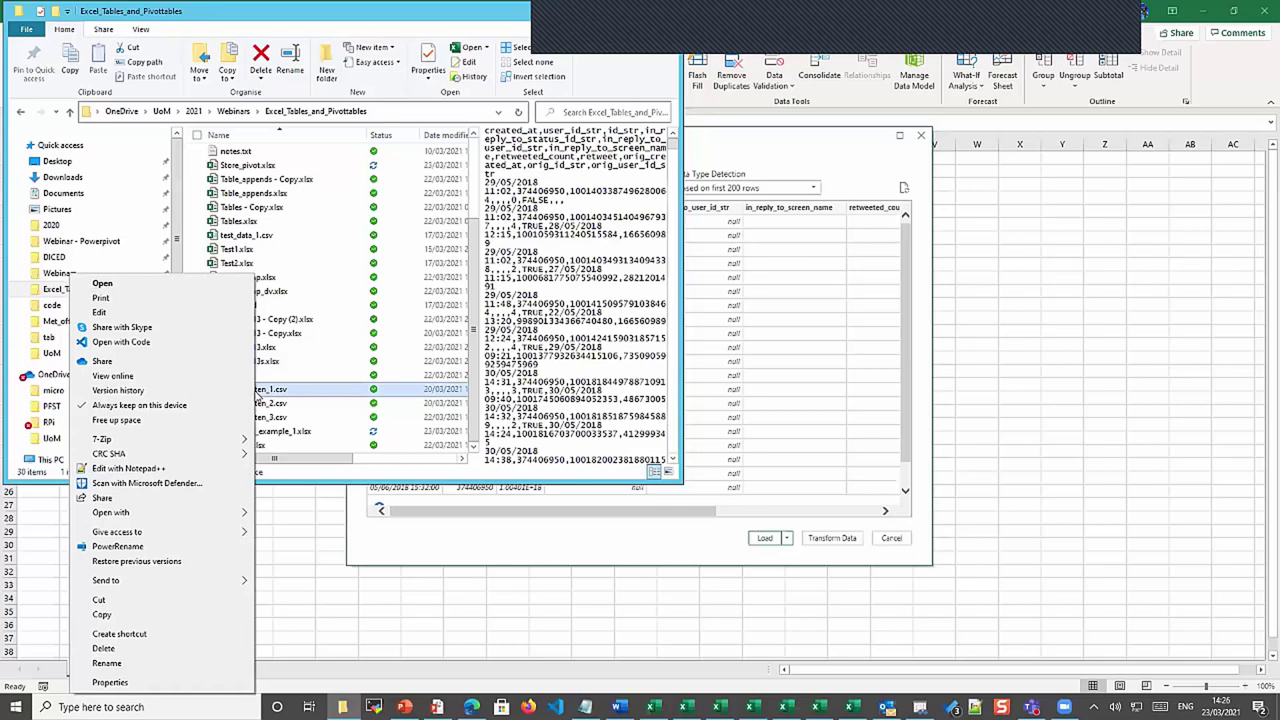
pyautogui.click(117, 343)
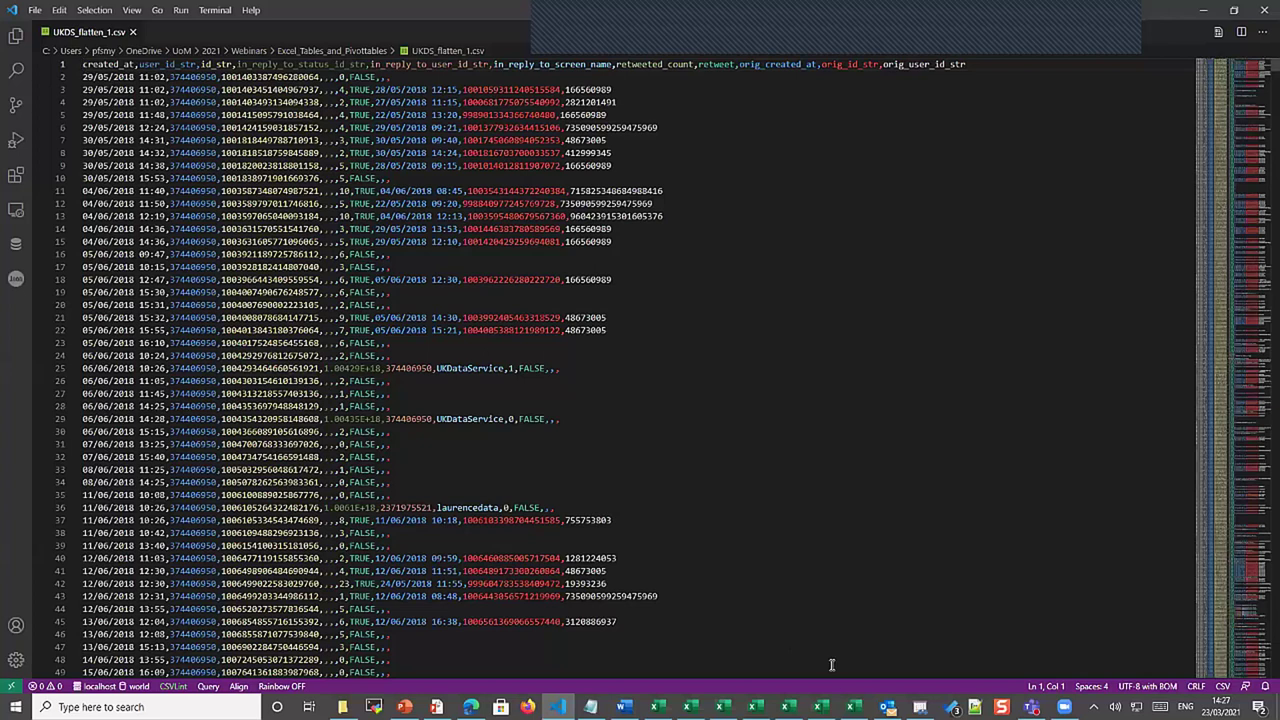
# Switch from Visual Studio Code back to Excel's UKDS_flatten_1.csv import preview
pyautogui.click(851, 707)
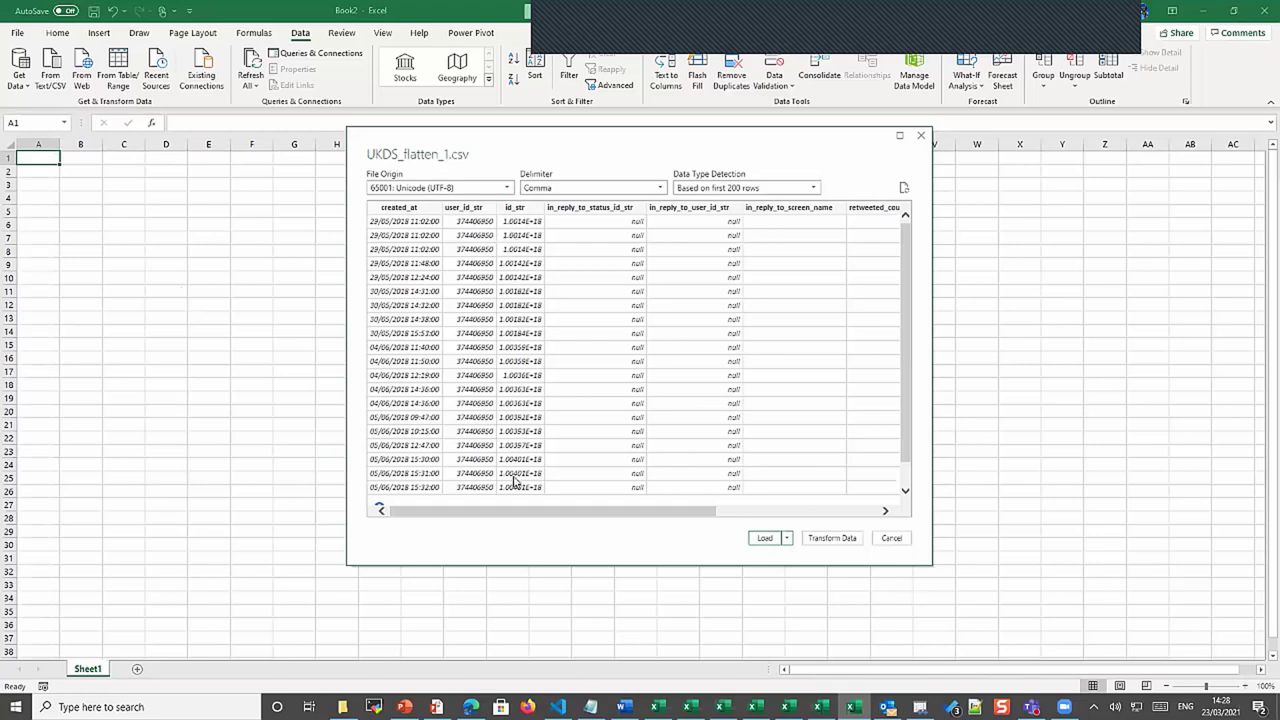
# Cancel the Load To placement, then re-import UKDS_flatten_1.csv into Power Query Editor
pyautogui.click(788, 539)
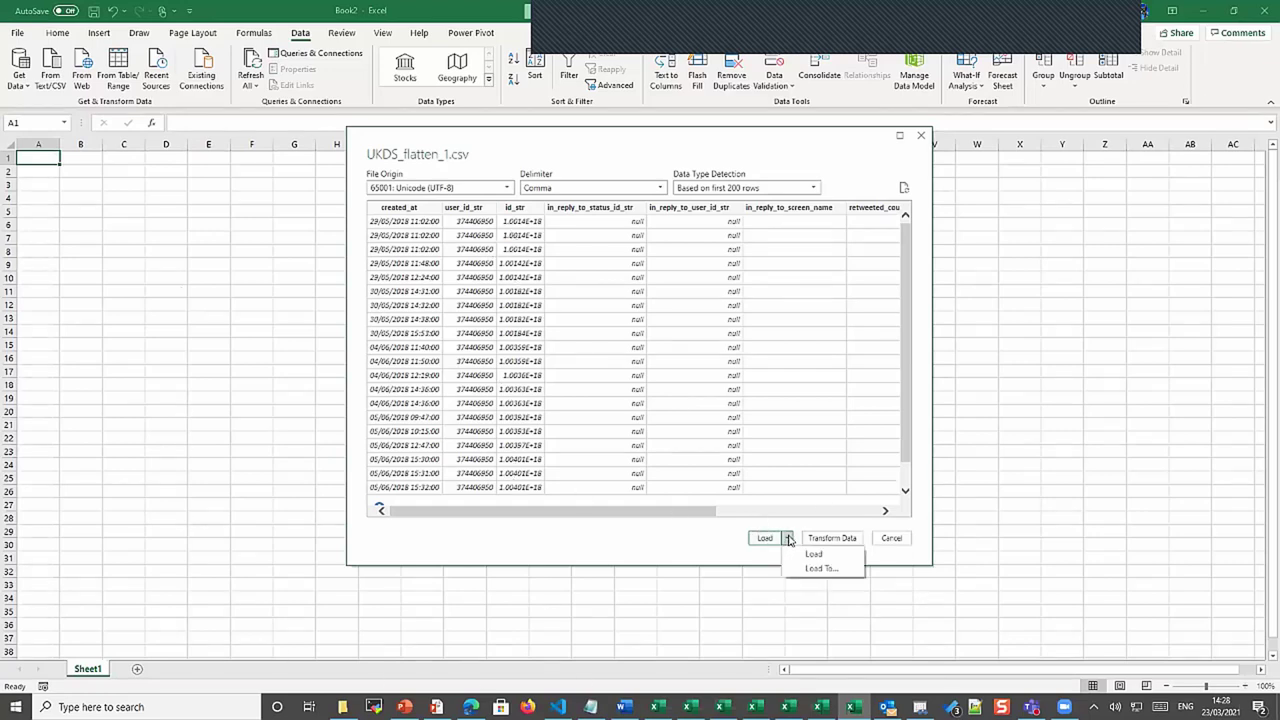
pyautogui.click(809, 571)
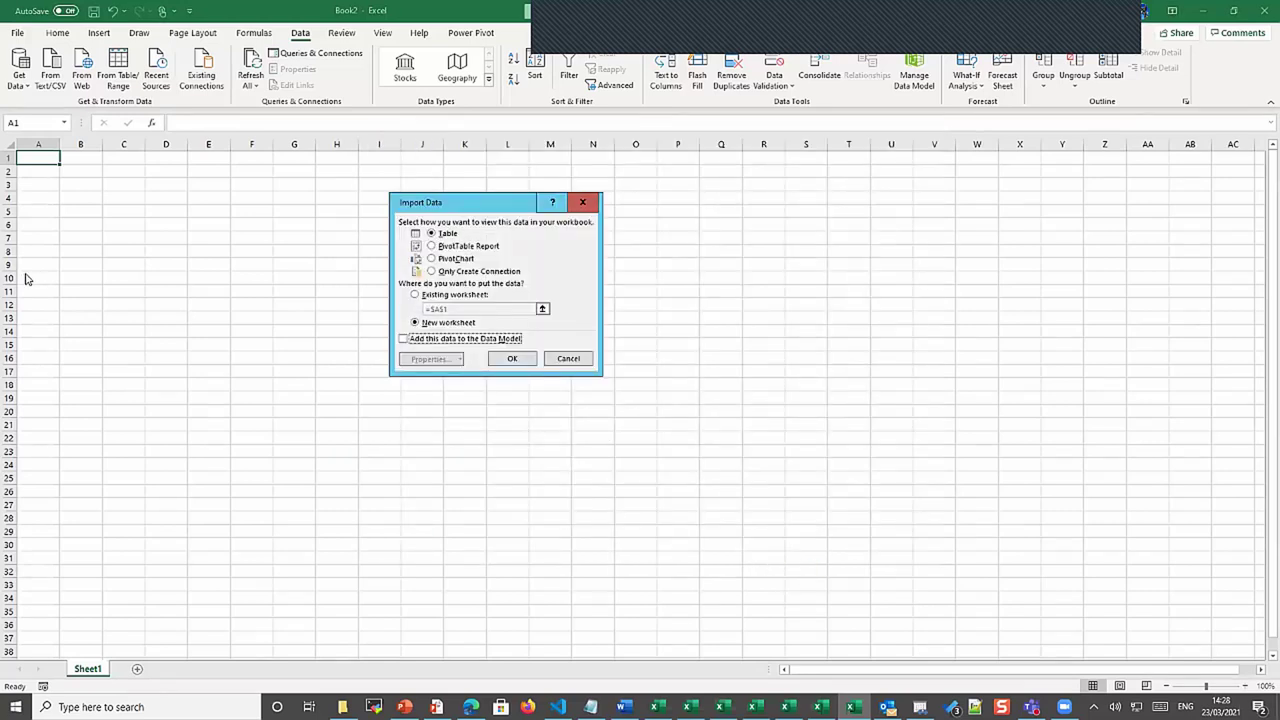
pyautogui.click(573, 364)
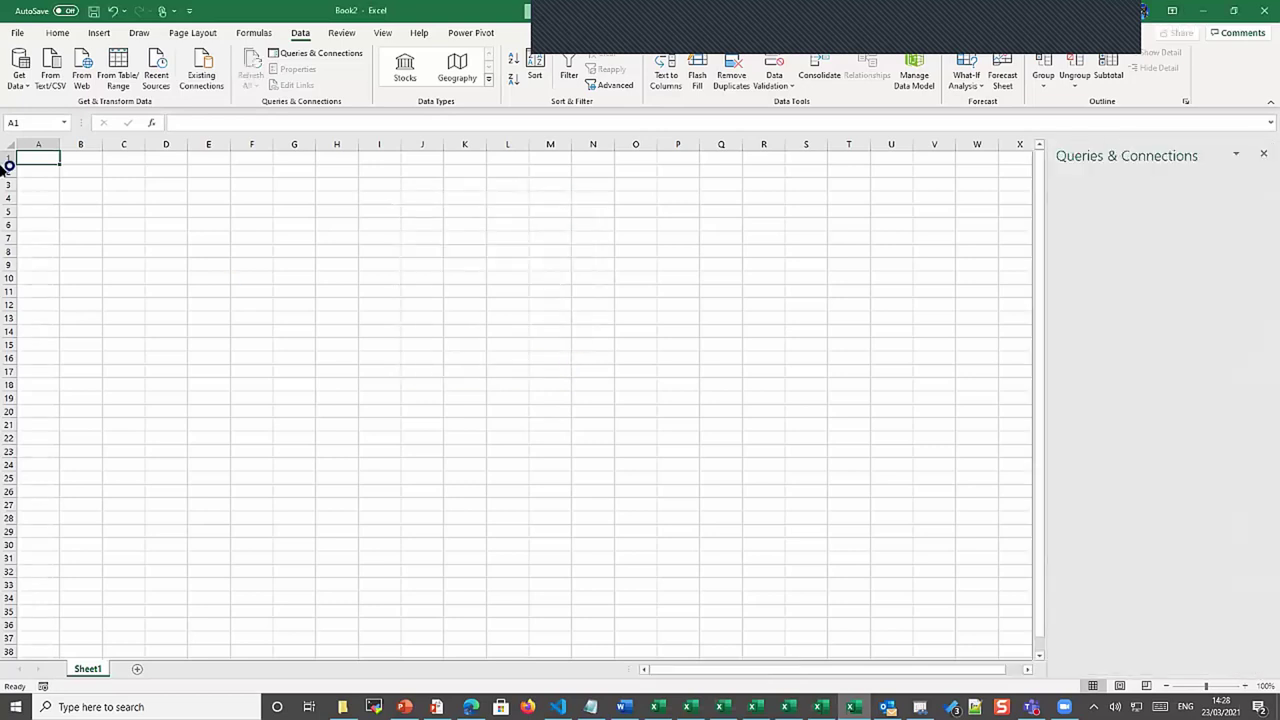
pyautogui.click(158, 209)
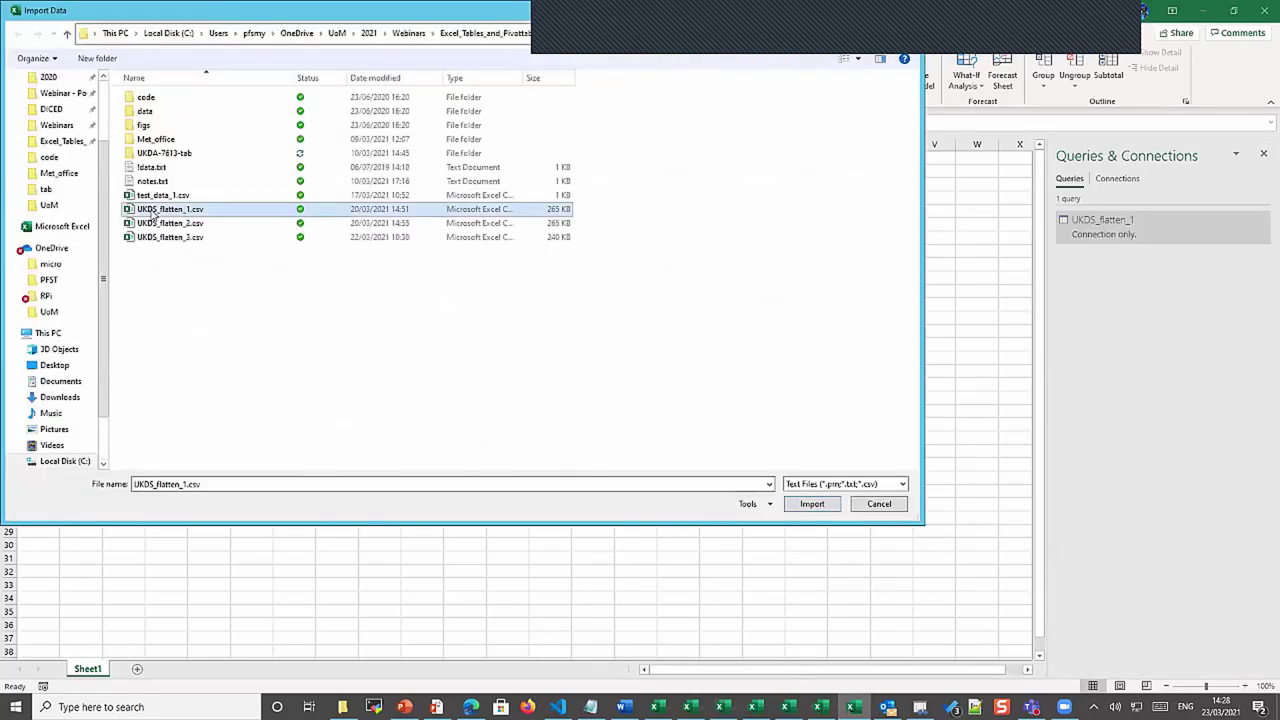
pyautogui.click(811, 504)
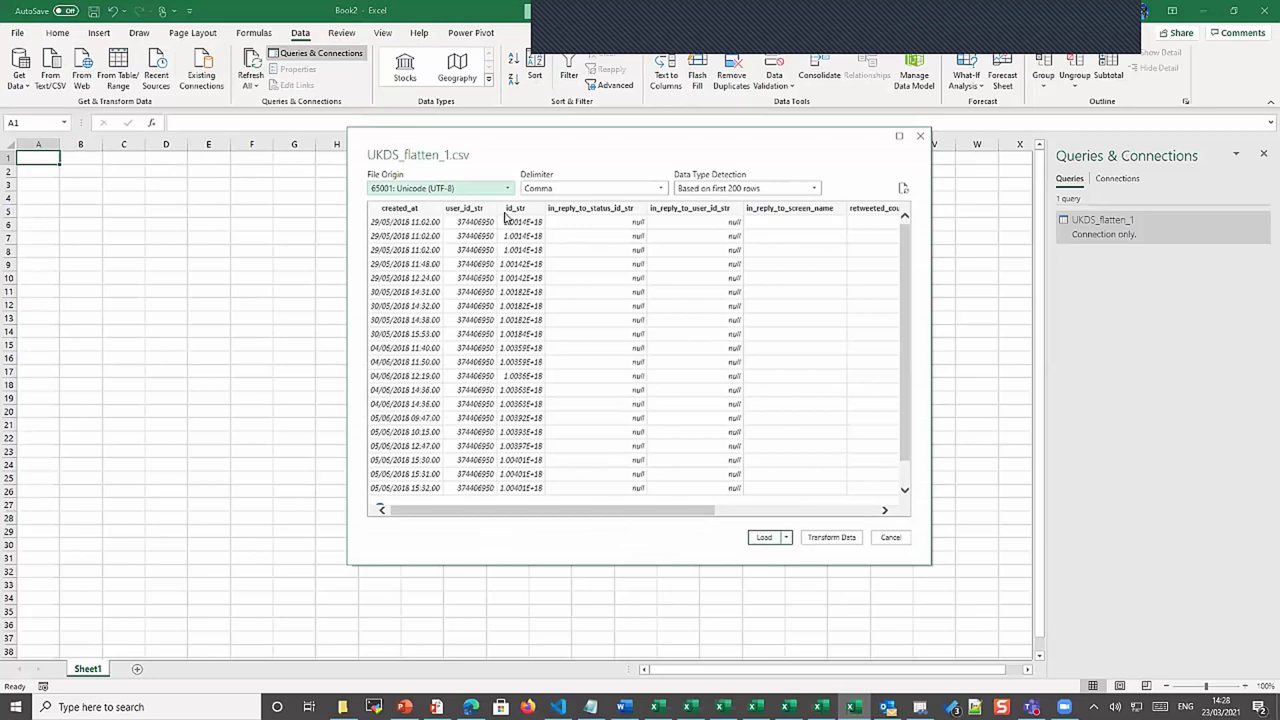
pyautogui.click(829, 539)
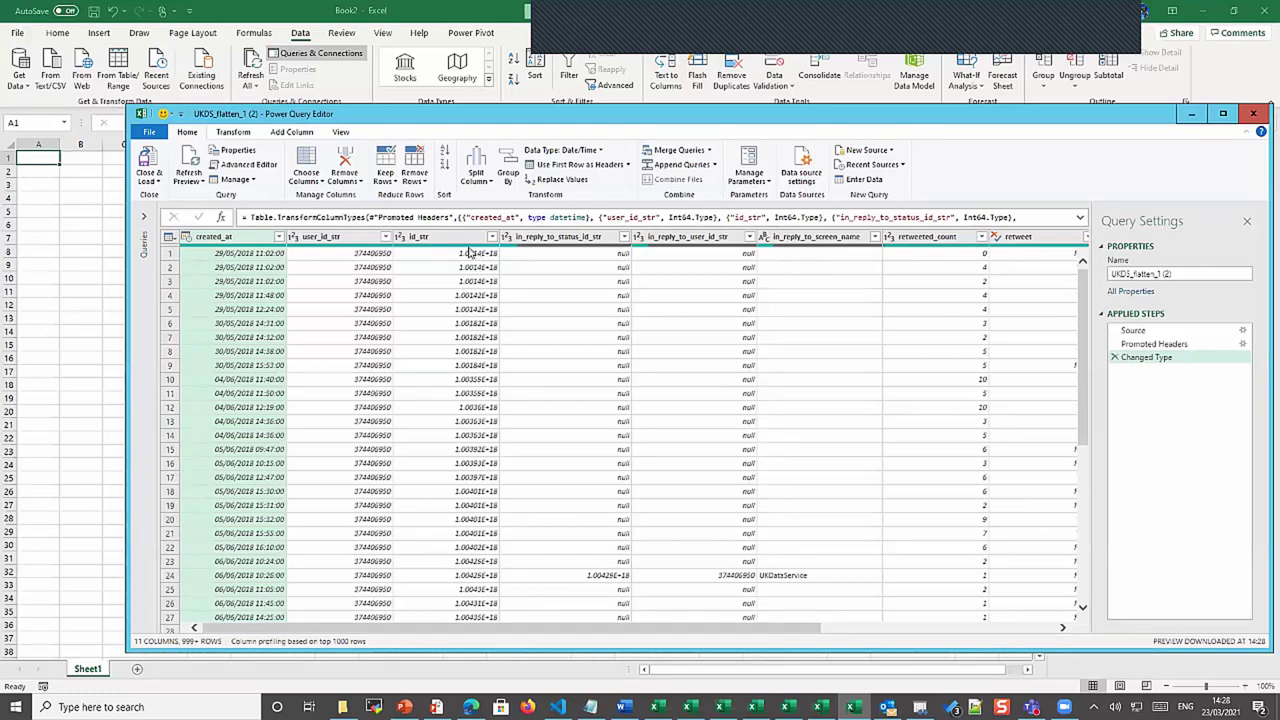
pyautogui.click(455, 237)
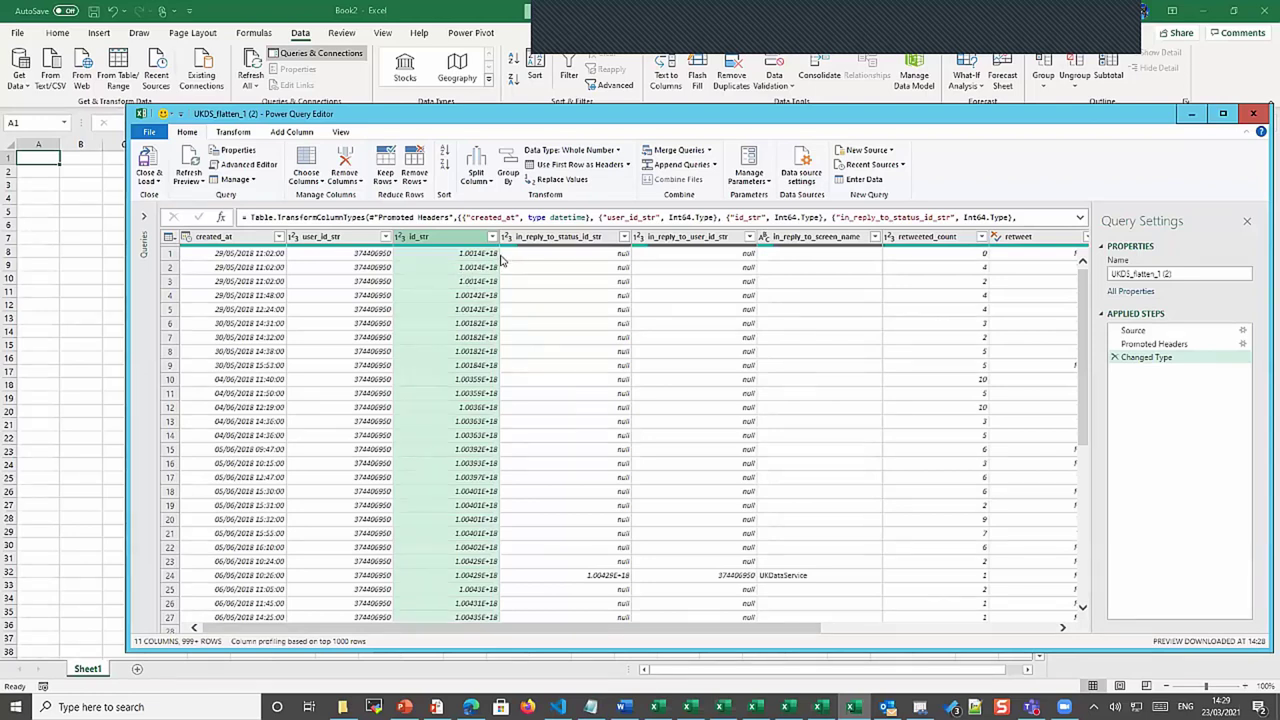
# Load UKDS_flatten_1 (2) to a new sheet and inspect the id_str column values
pyautogui.click(146, 162)
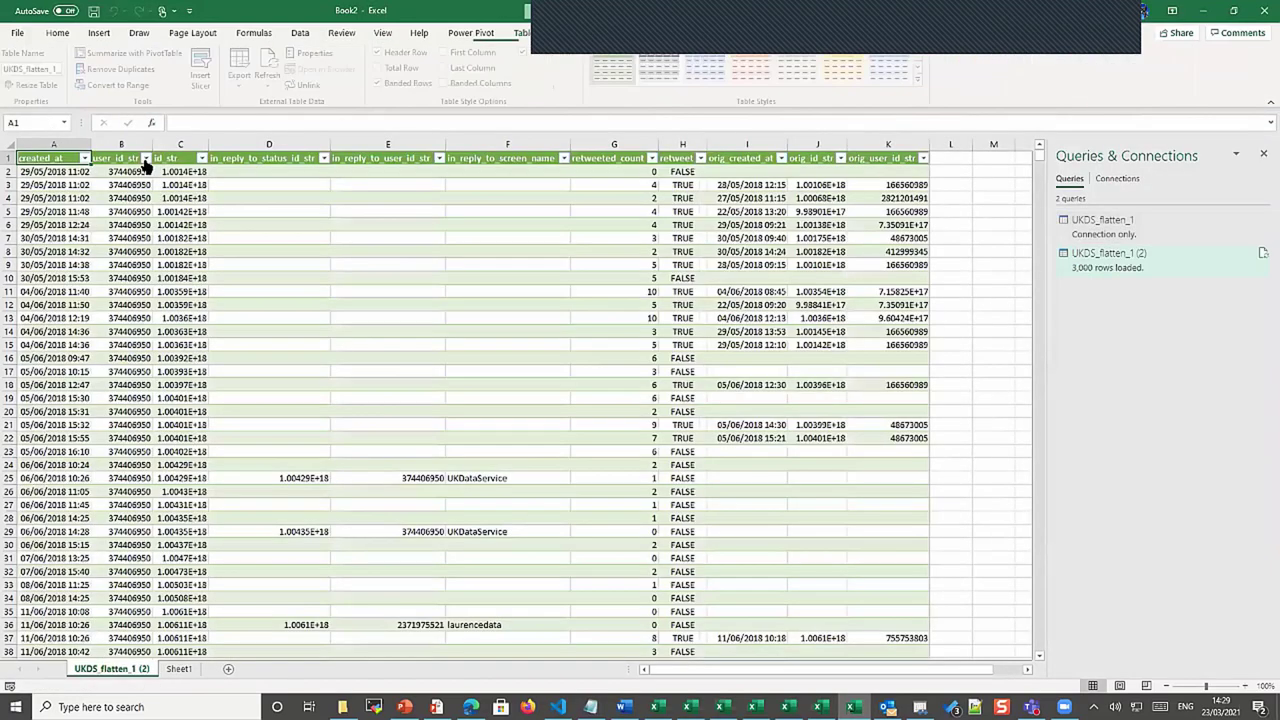
pyautogui.click(176, 186)
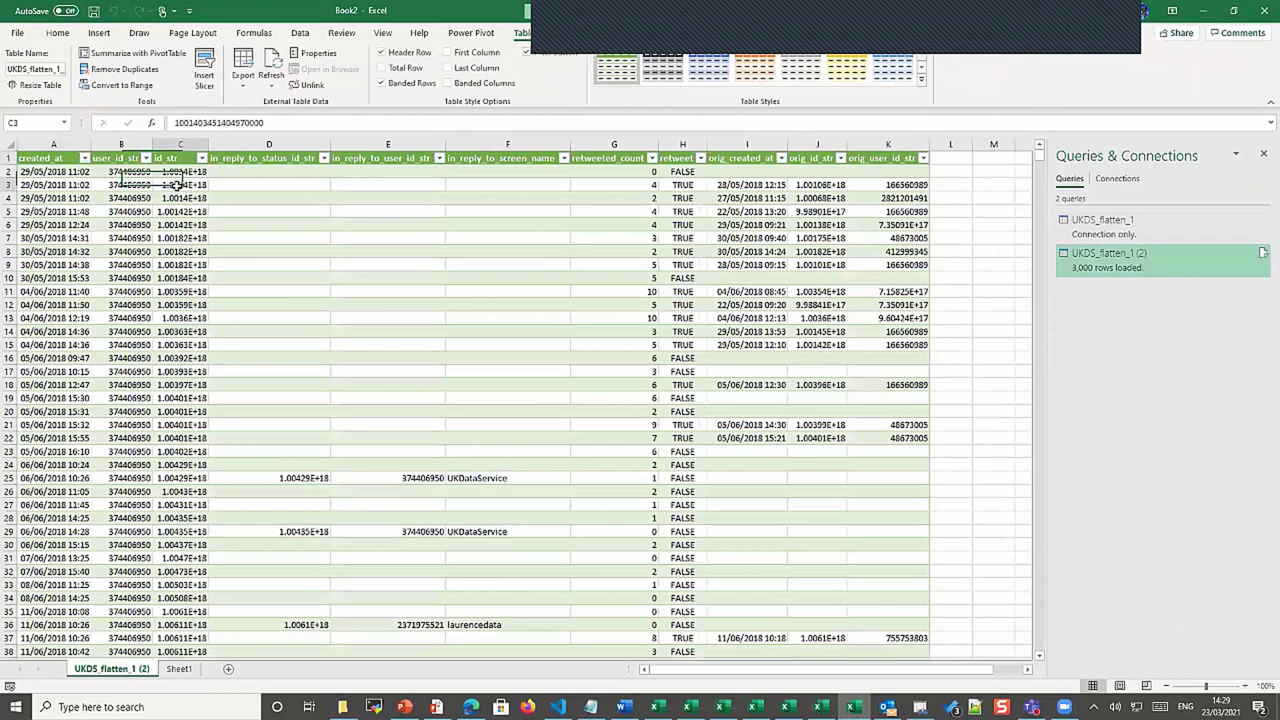
pyautogui.press('Down')
pyautogui.press('Down')
pyautogui.press('Down')
pyautogui.press('Down')
pyautogui.press('Down')
pyautogui.press('Down')
pyautogui.press('Down')
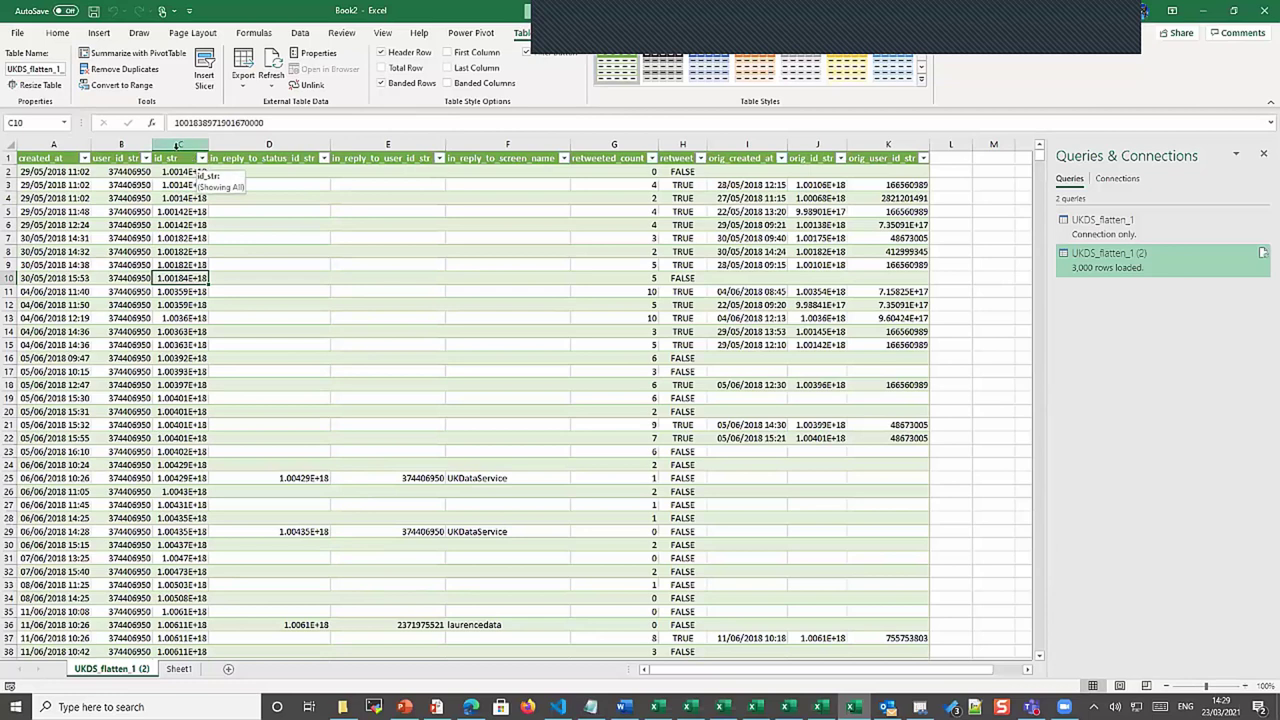
pyautogui.click(166, 150)
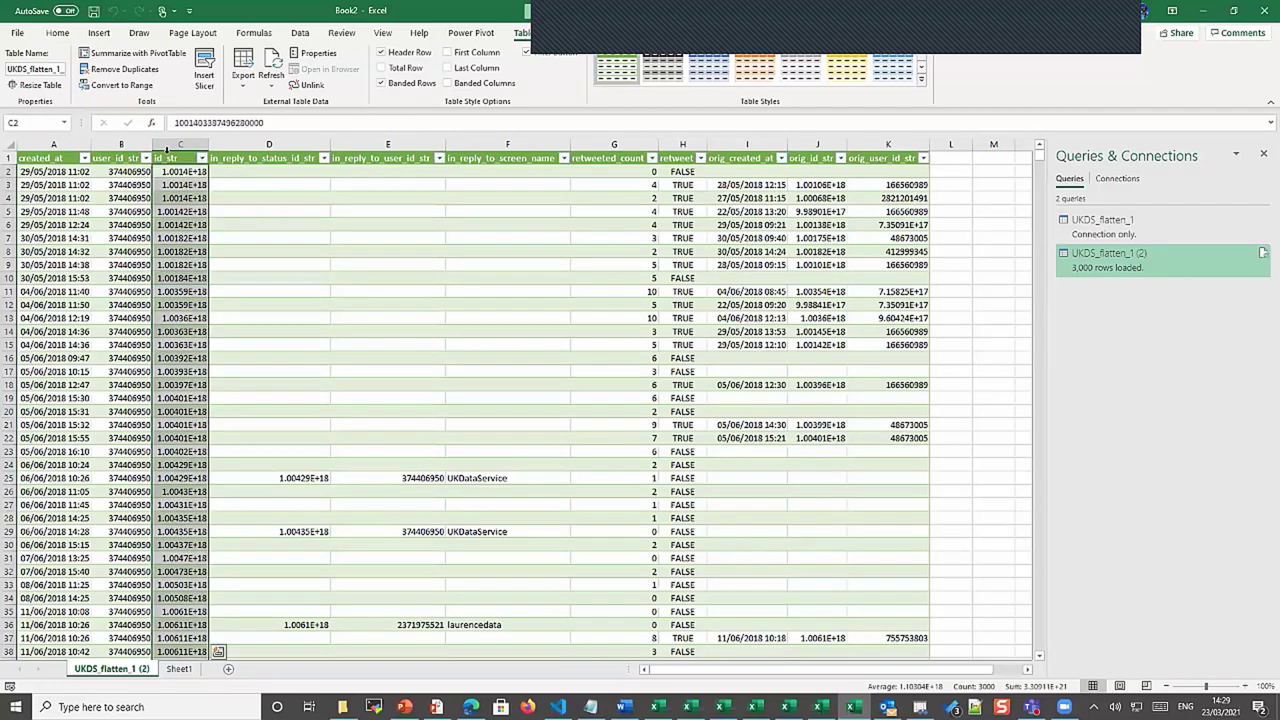
# Format id_str column C as Number with 0 decimals, then go to the empty Sheet1
pyautogui.rightClick(166, 151)
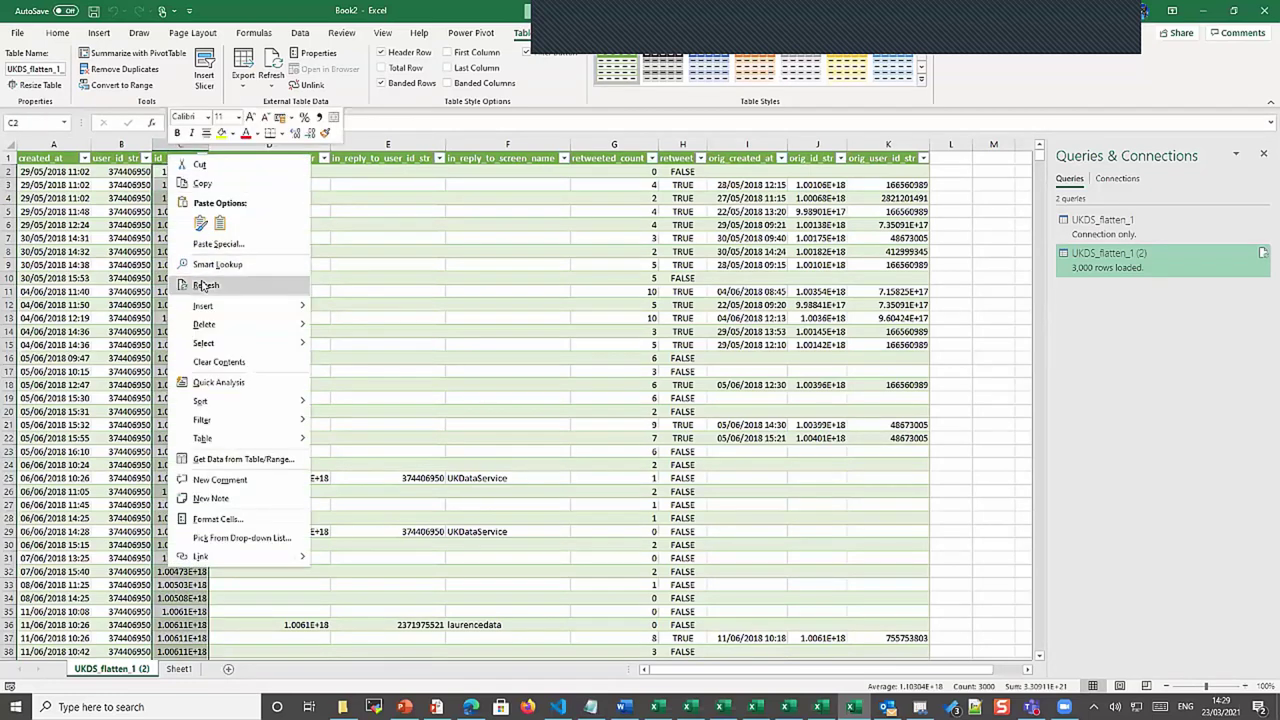
pyautogui.click(229, 519)
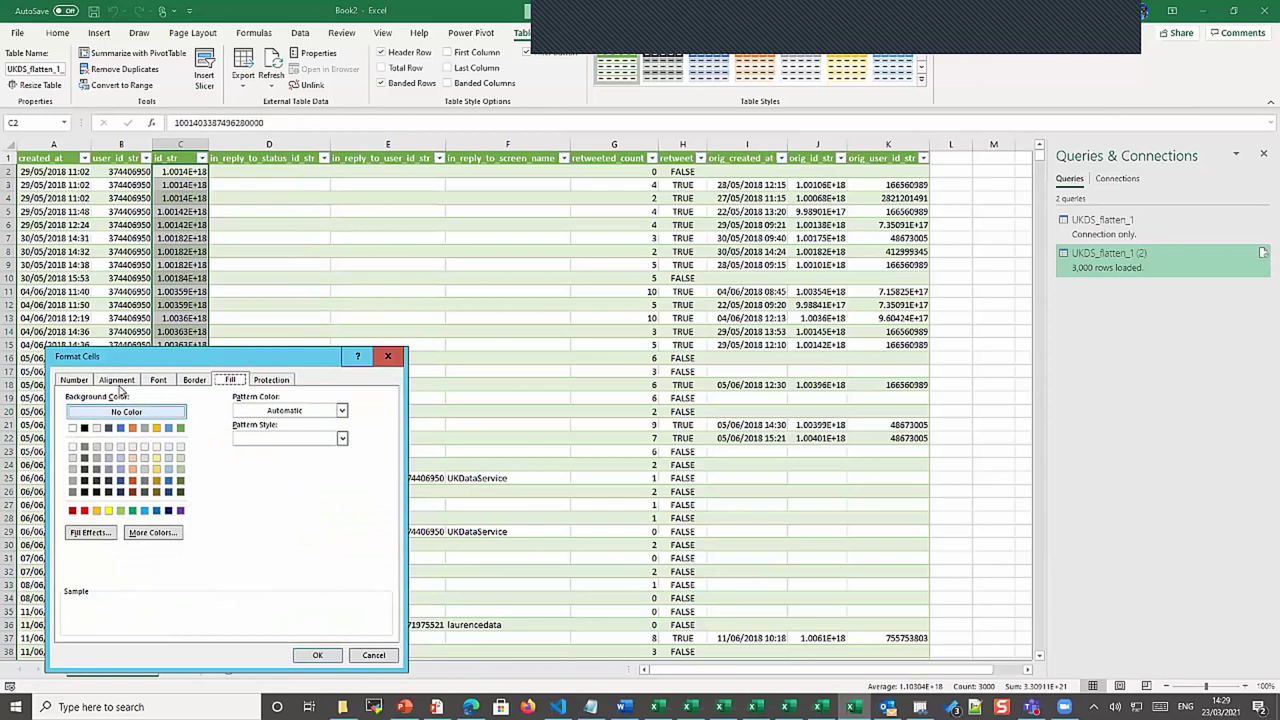
pyautogui.click(74, 386)
pyautogui.click(76, 417)
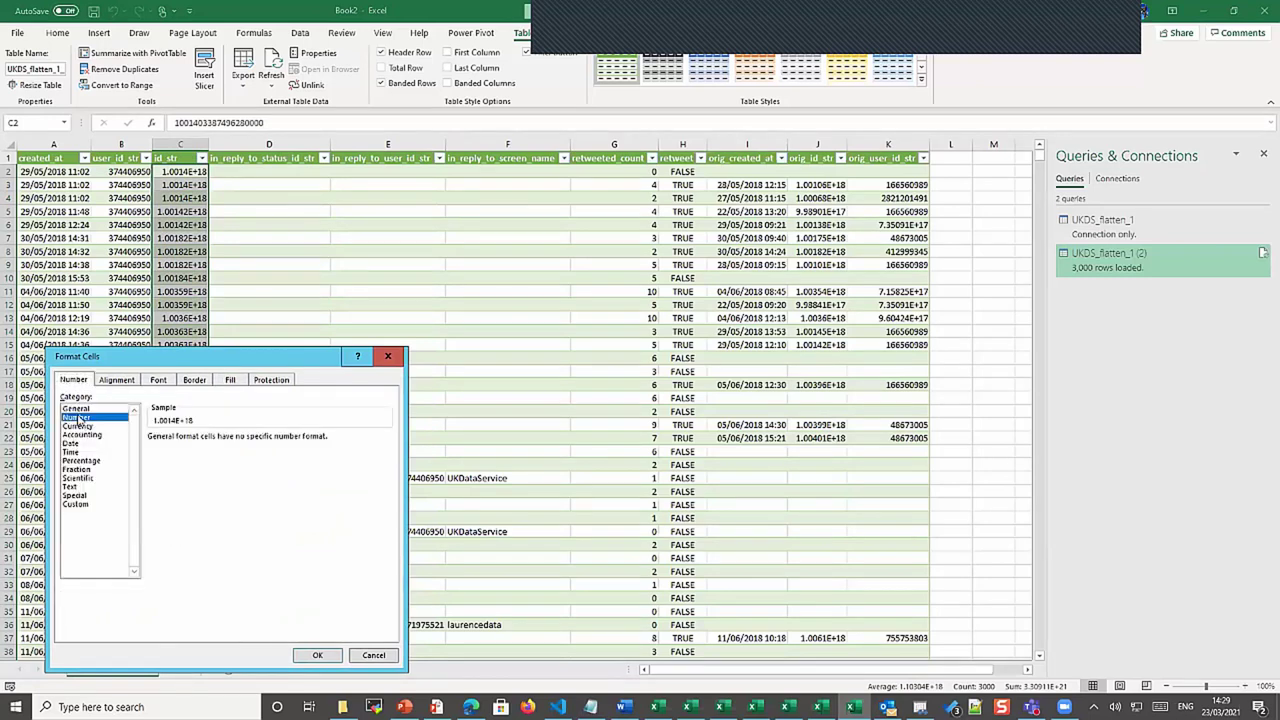
pyautogui.click(238, 442)
pyautogui.click(238, 442)
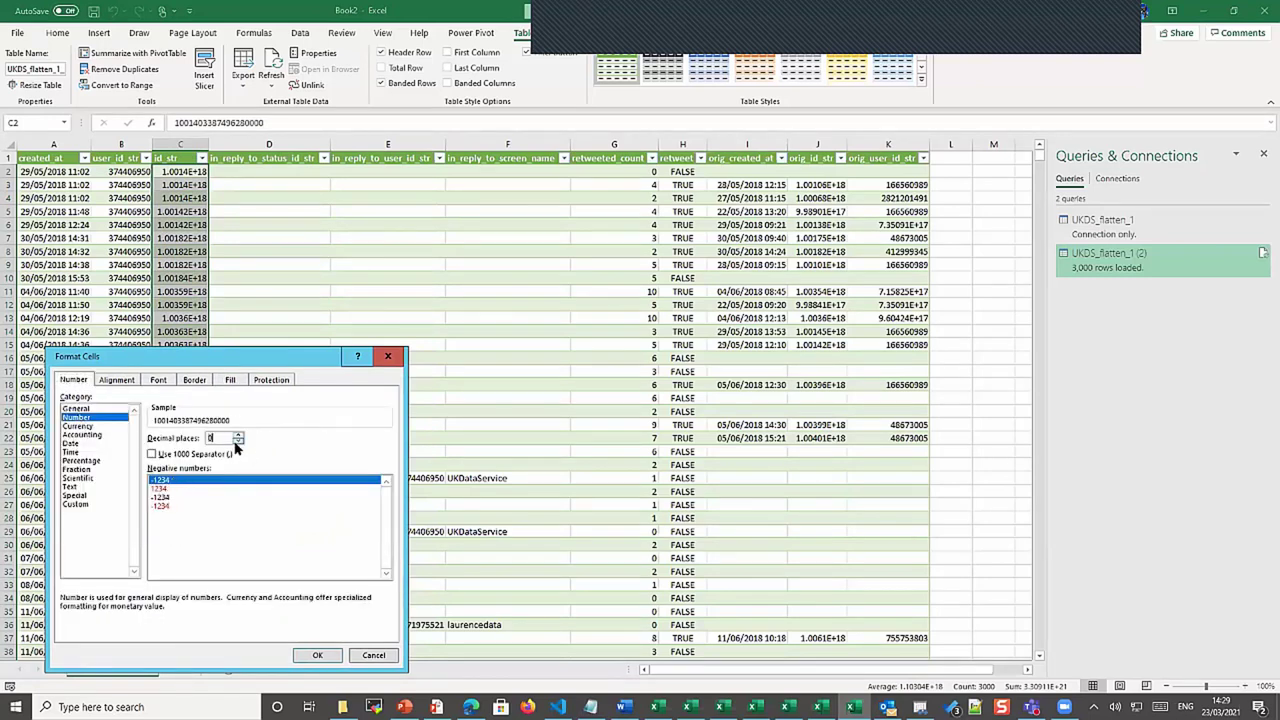
pyautogui.click(314, 654)
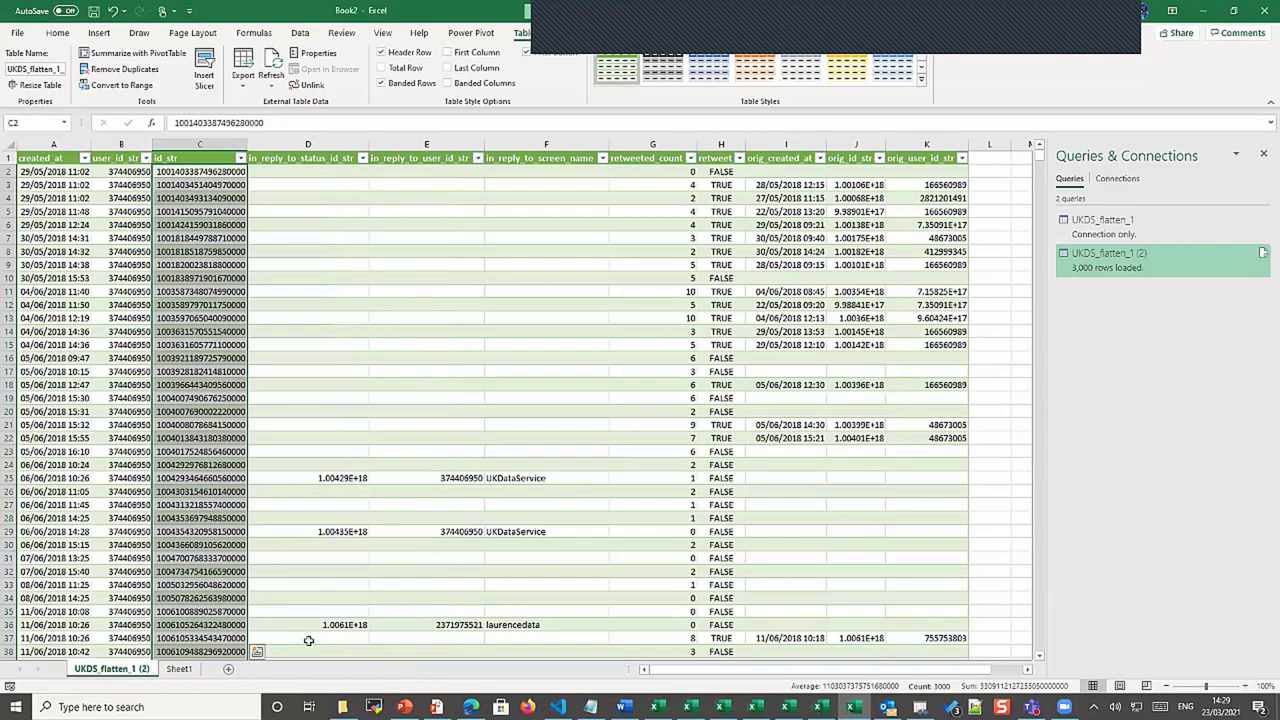
pyautogui.click(196, 251)
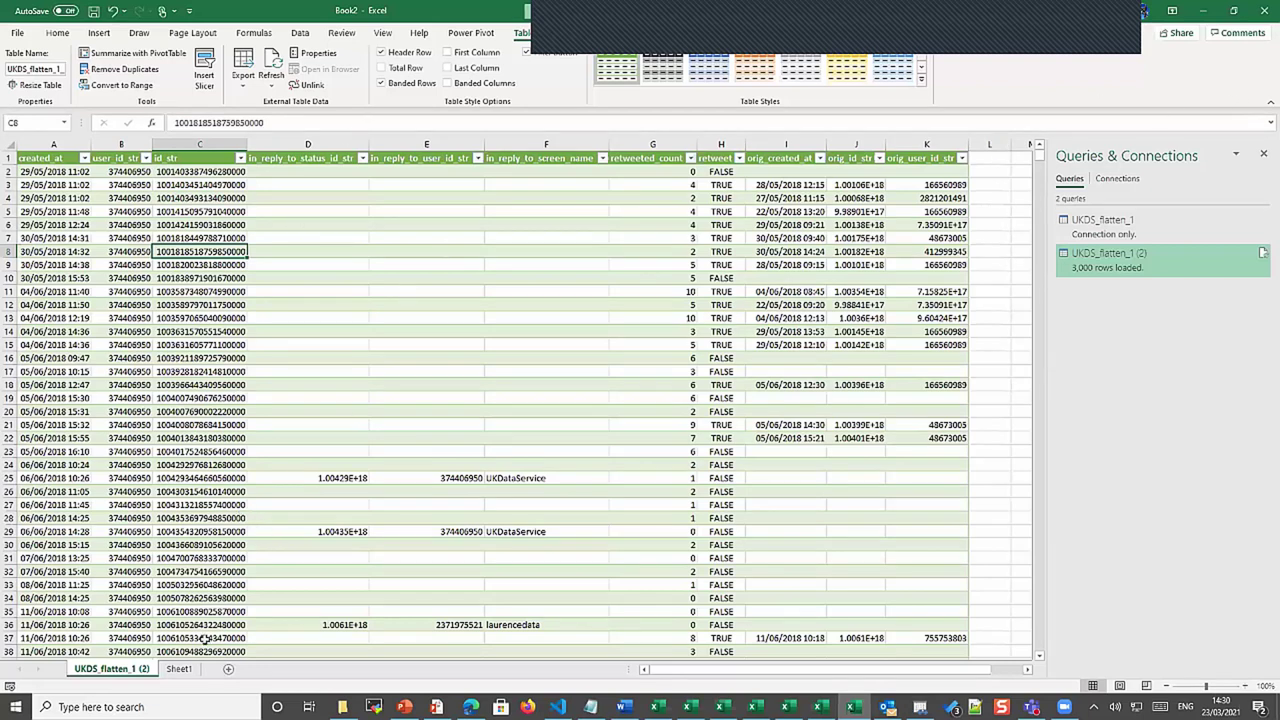
pyautogui.click(179, 668)
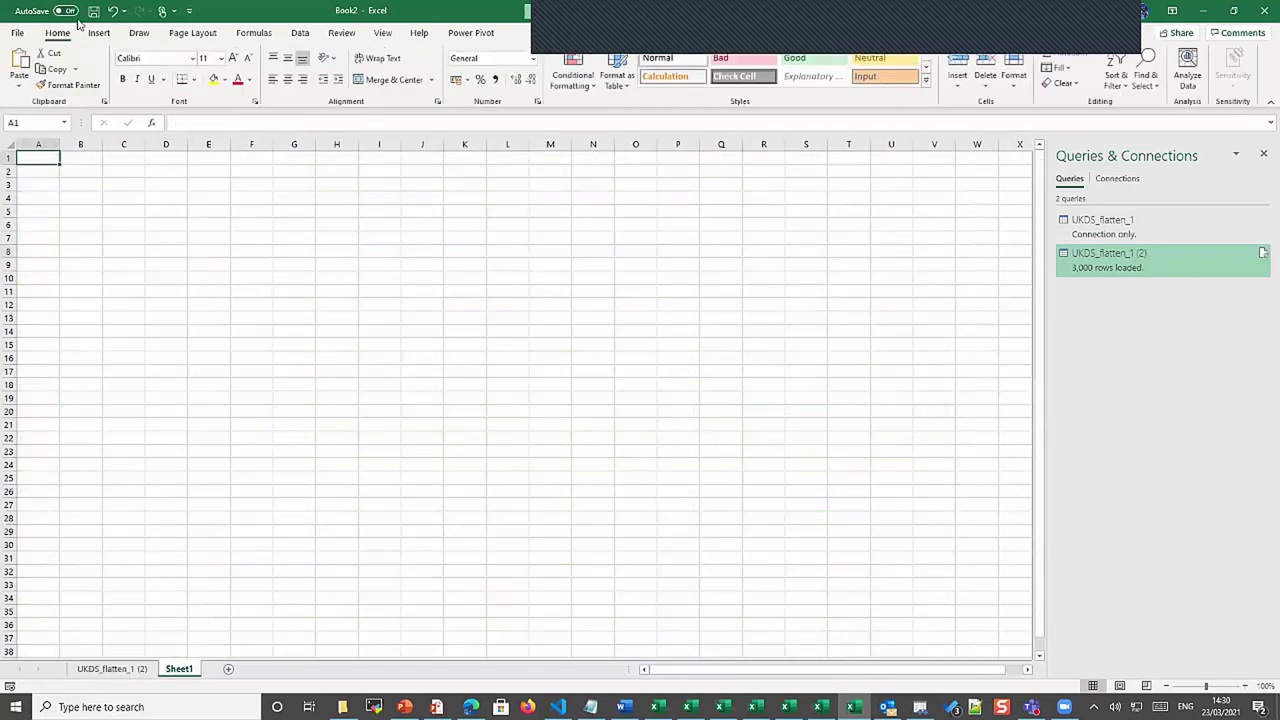
# Start a new From Text/CSV import of UKDS_flatten_1.csv
pyautogui.click(302, 33)
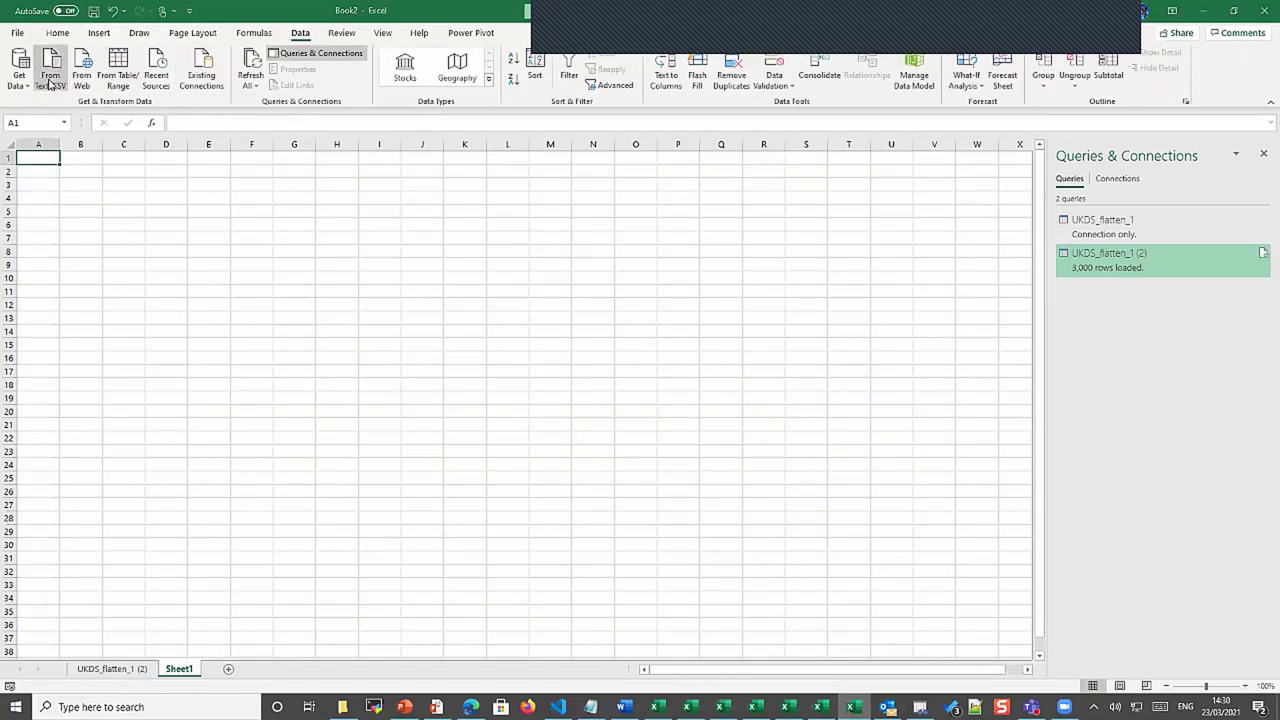
pyautogui.click(50, 80)
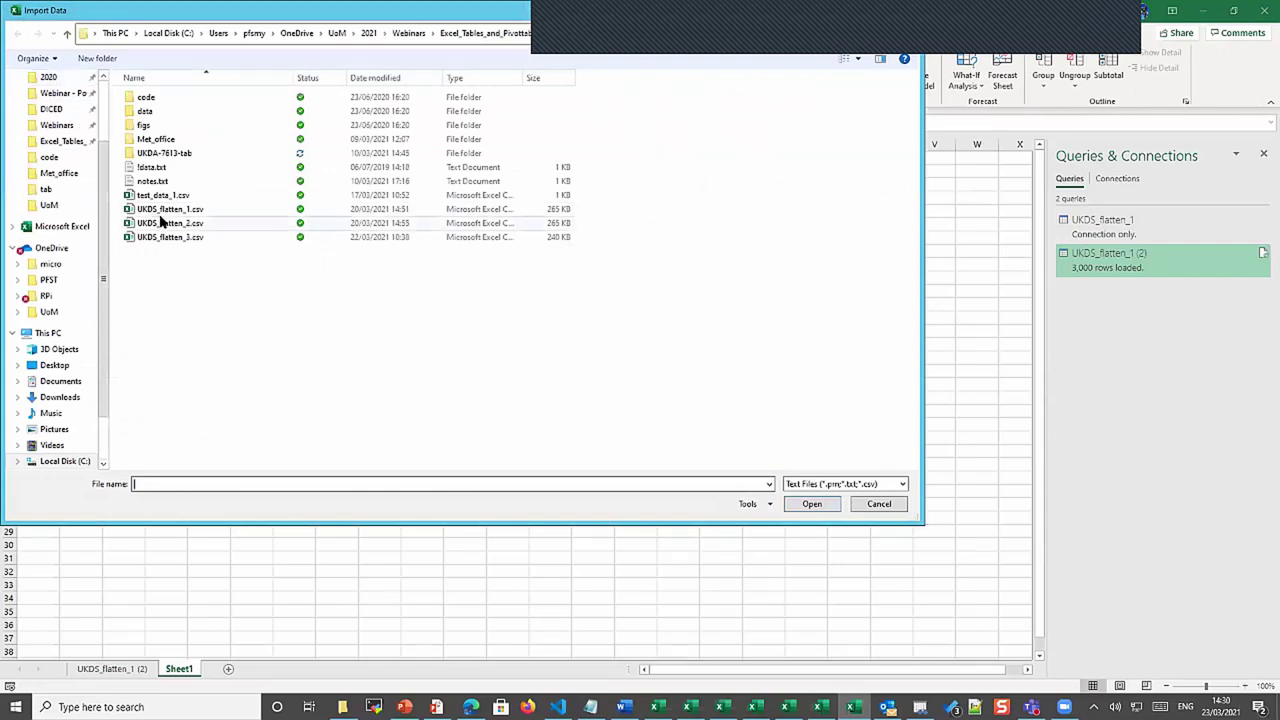
pyautogui.click(165, 209)
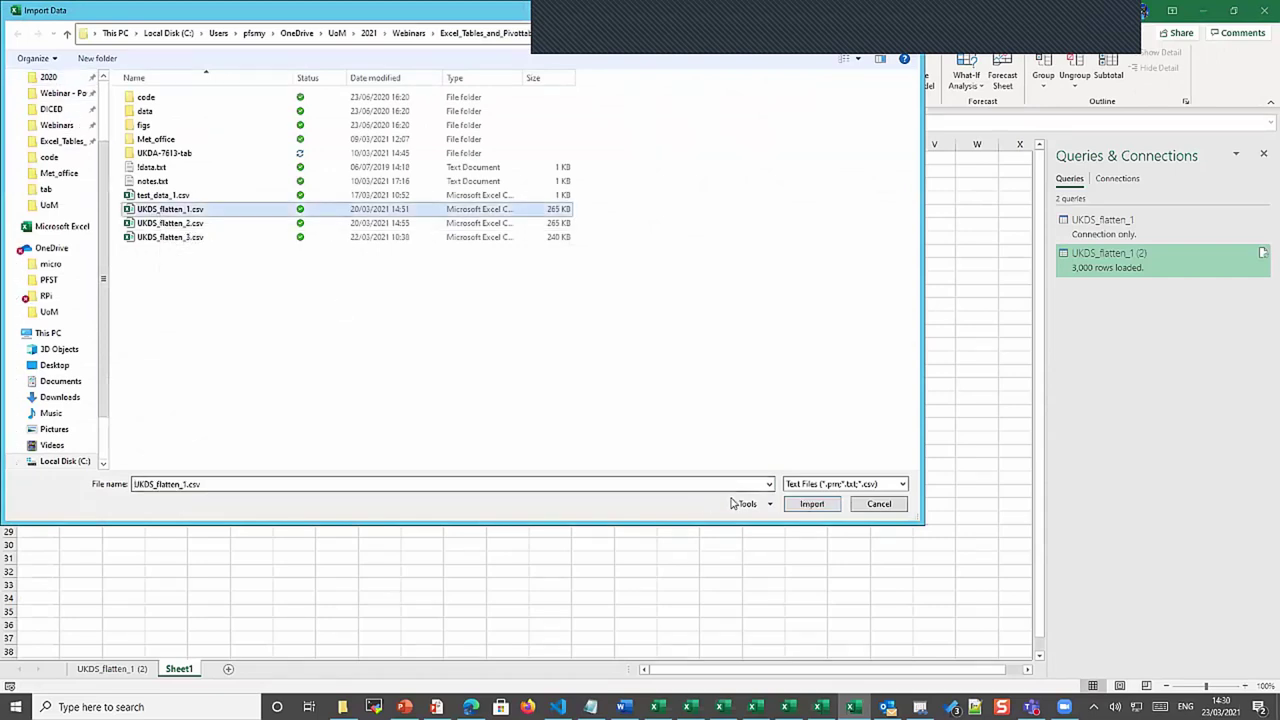
pyautogui.click(811, 503)
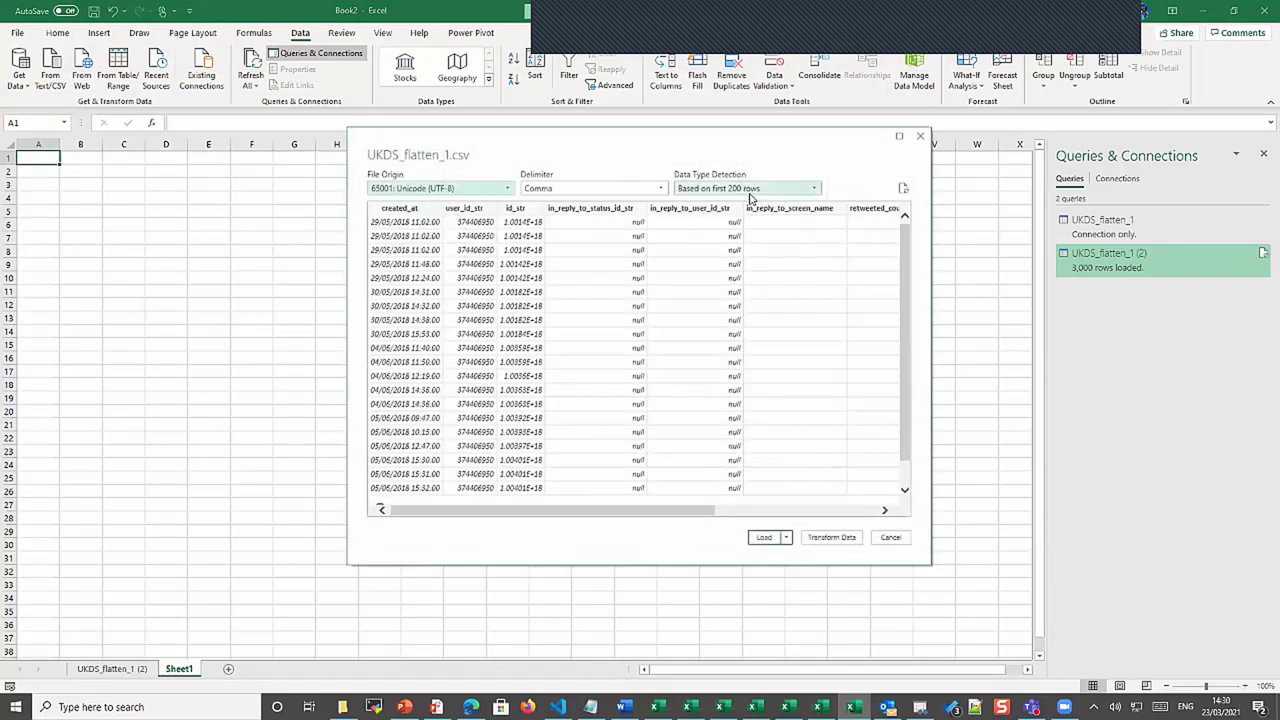
# Set Data Type Detection to 'Do not detect data types' and open the import in Power Query Editor
pyautogui.click(816, 189)
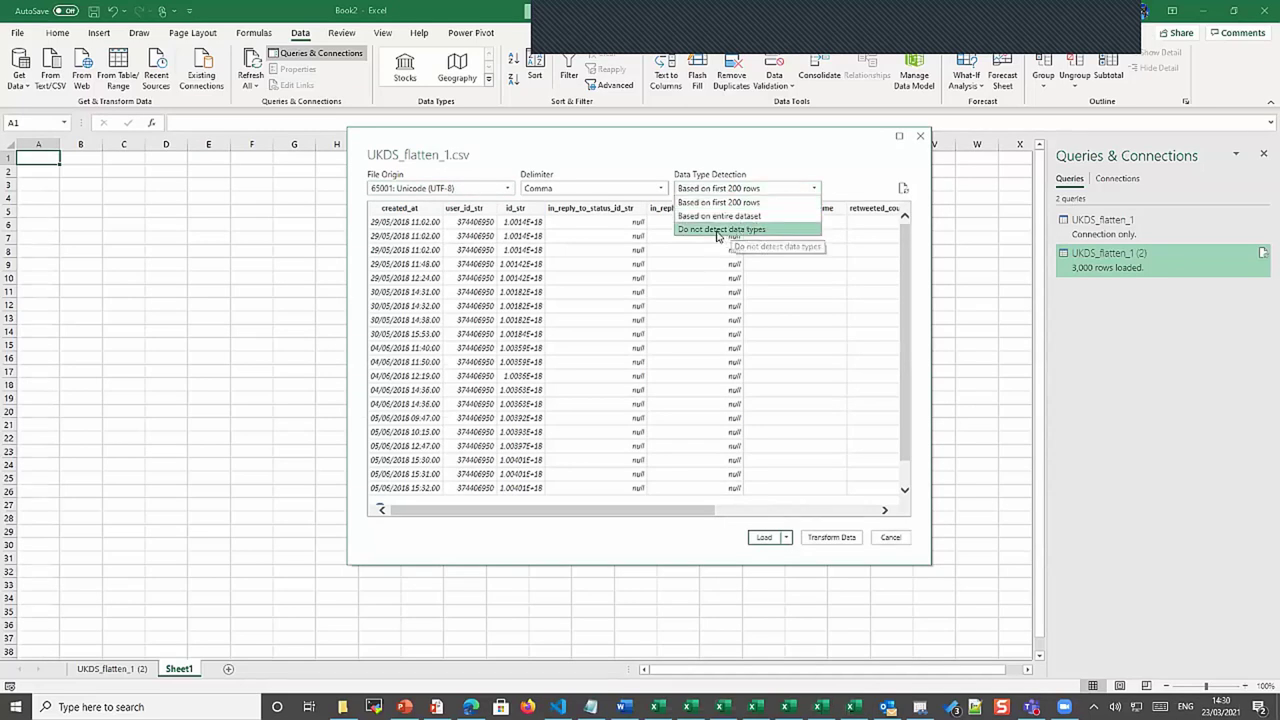
pyautogui.click(728, 285)
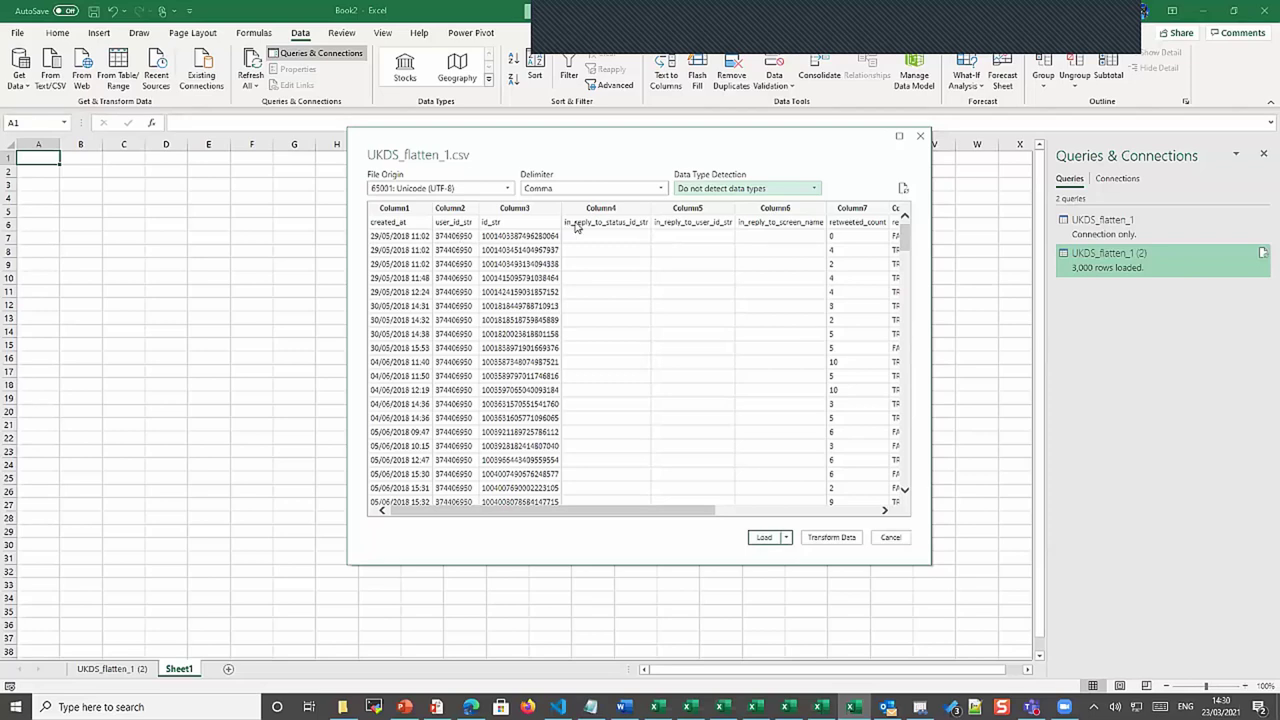
pyautogui.click(831, 537)
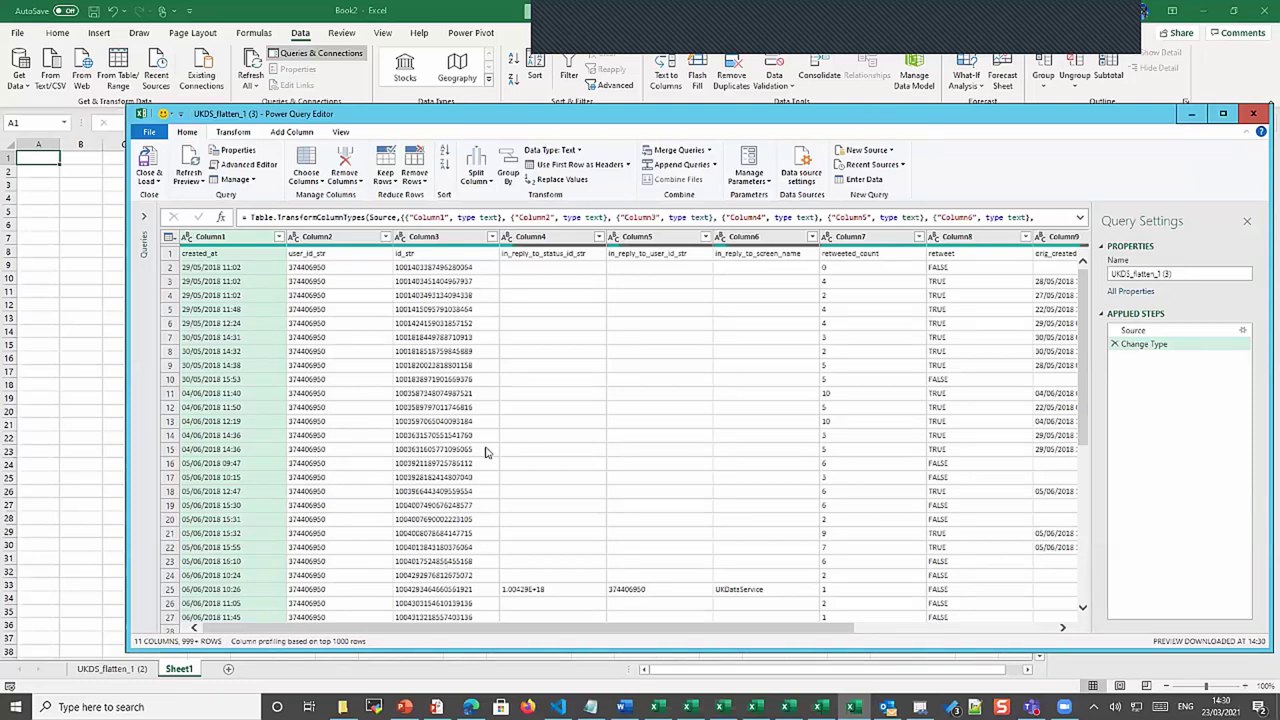
# Promote the first row to headers and change id_str's type to Text, replacing the current conversion
pyautogui.click(442, 237)
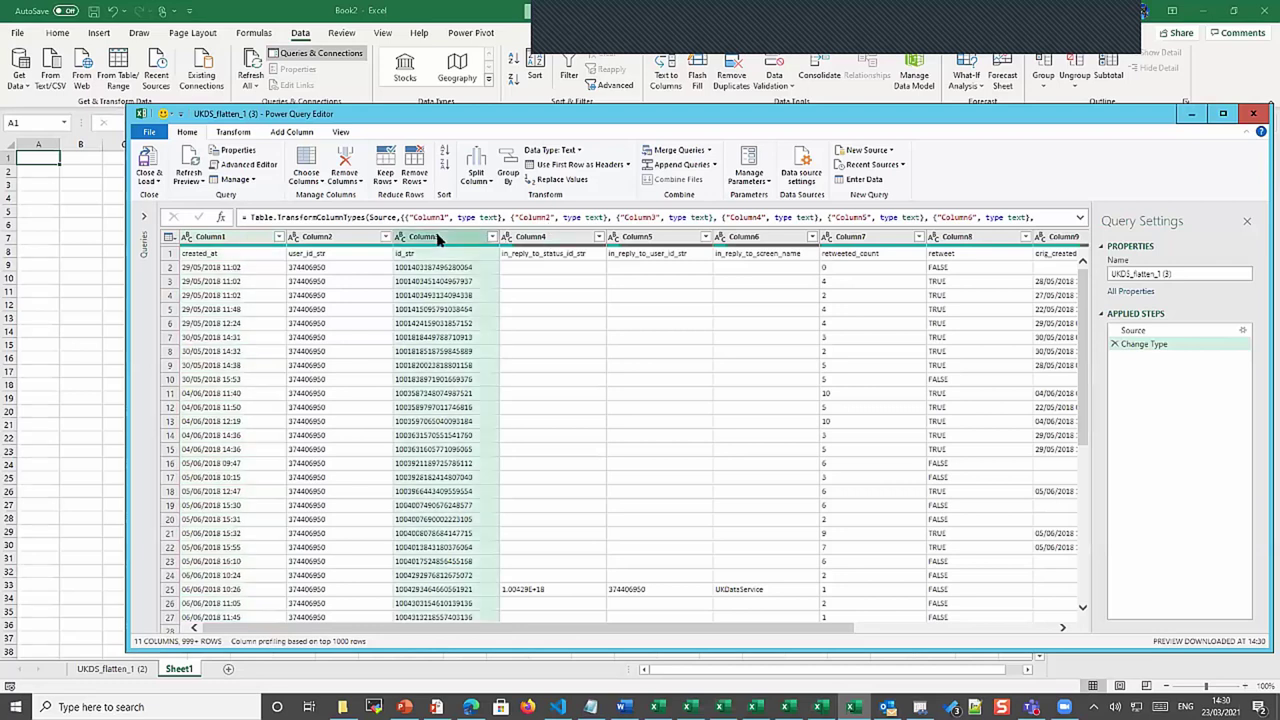
pyautogui.click(577, 151)
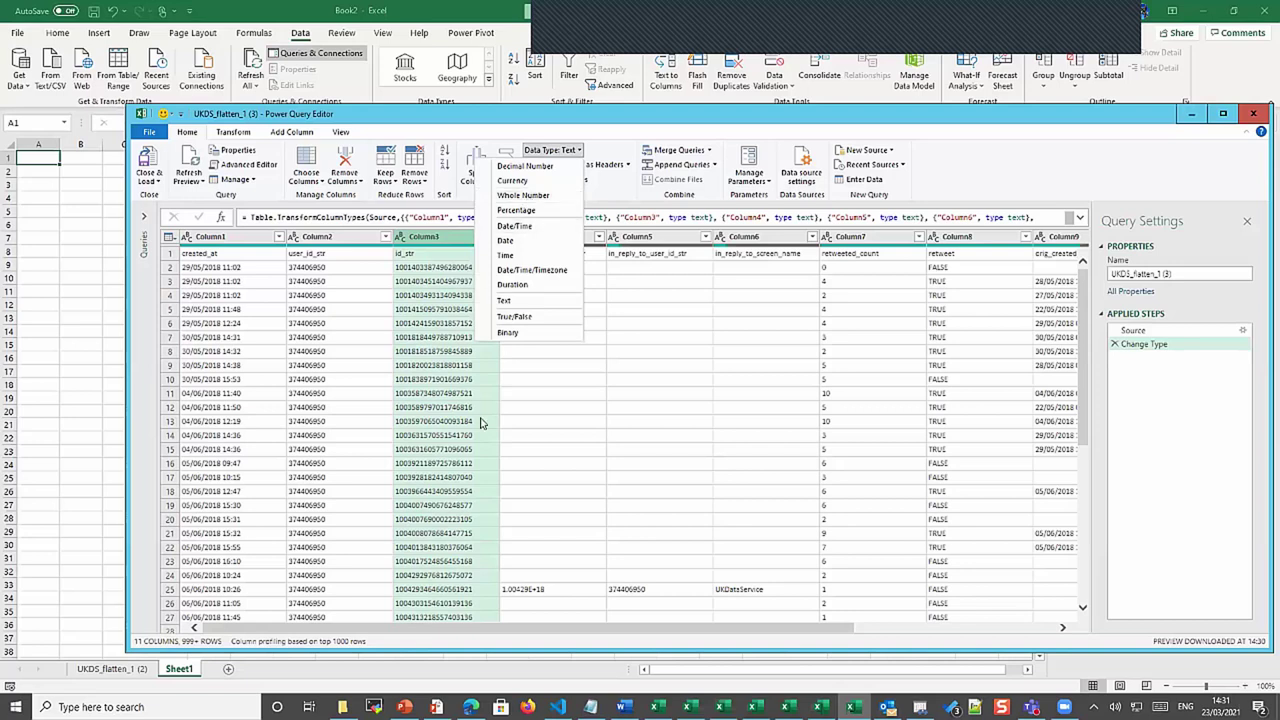
pyautogui.click(456, 436)
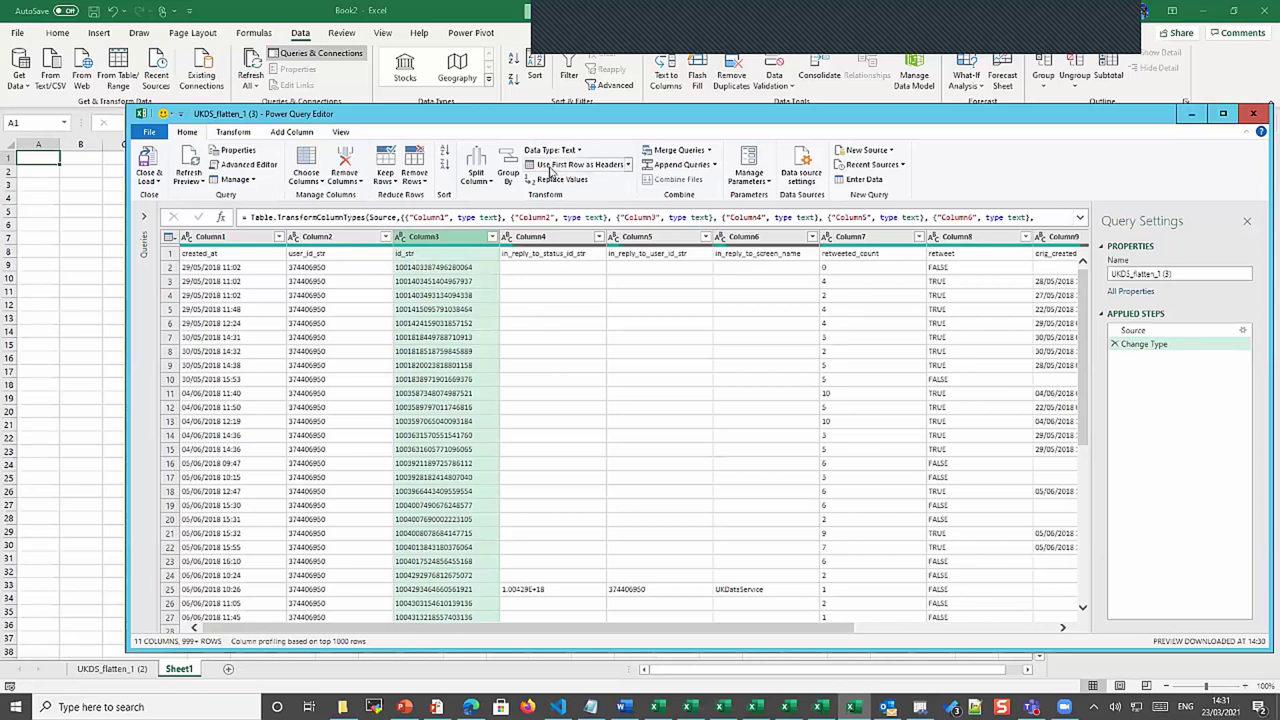
pyautogui.click(549, 168)
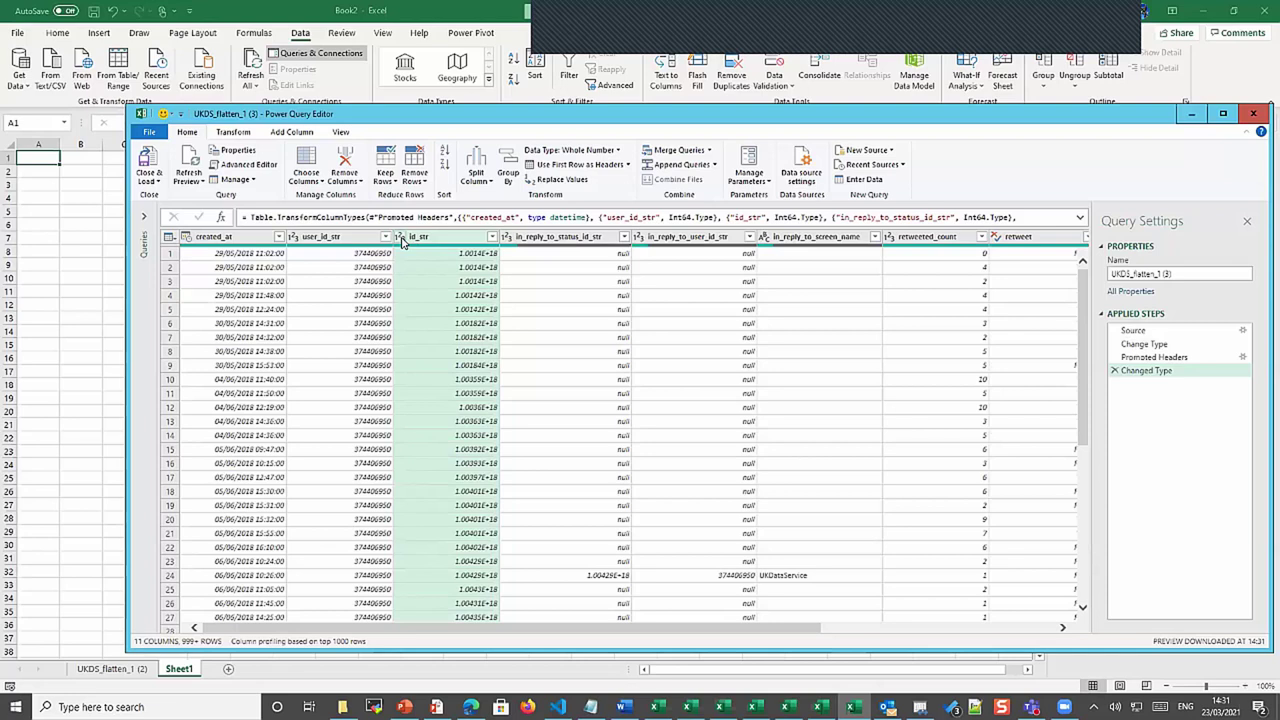
pyautogui.click(553, 152)
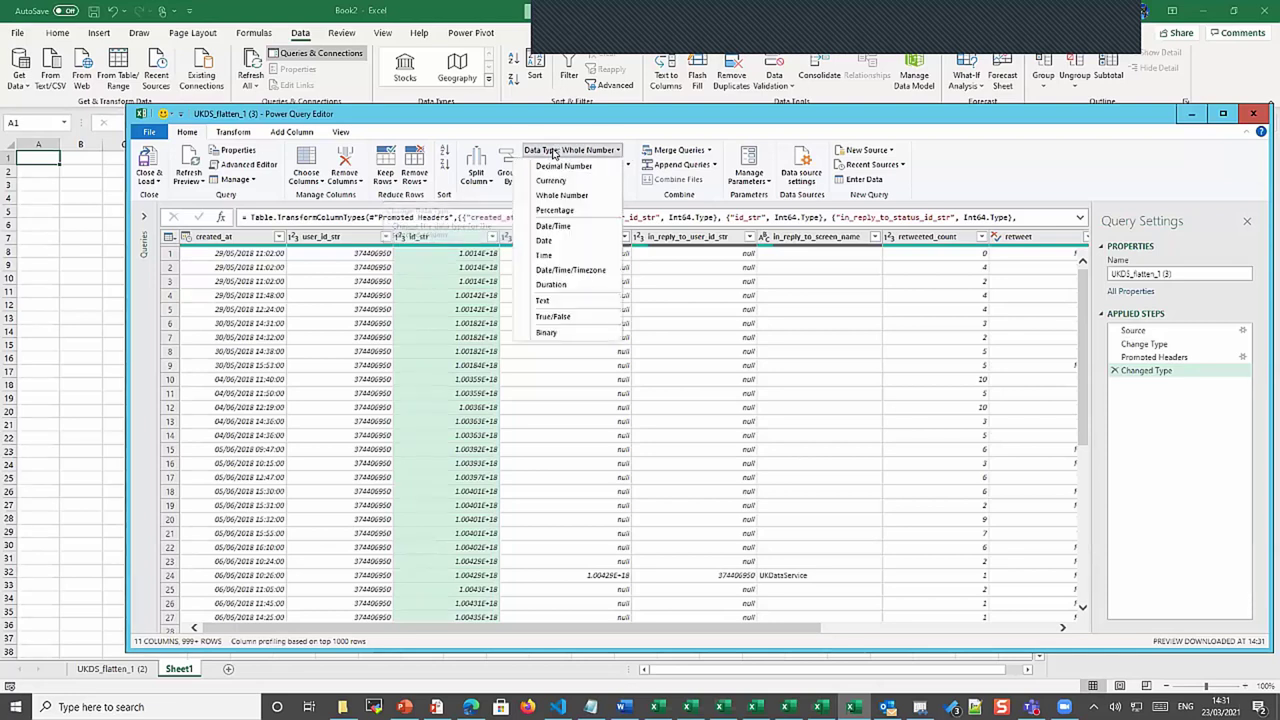
pyautogui.click(561, 303)
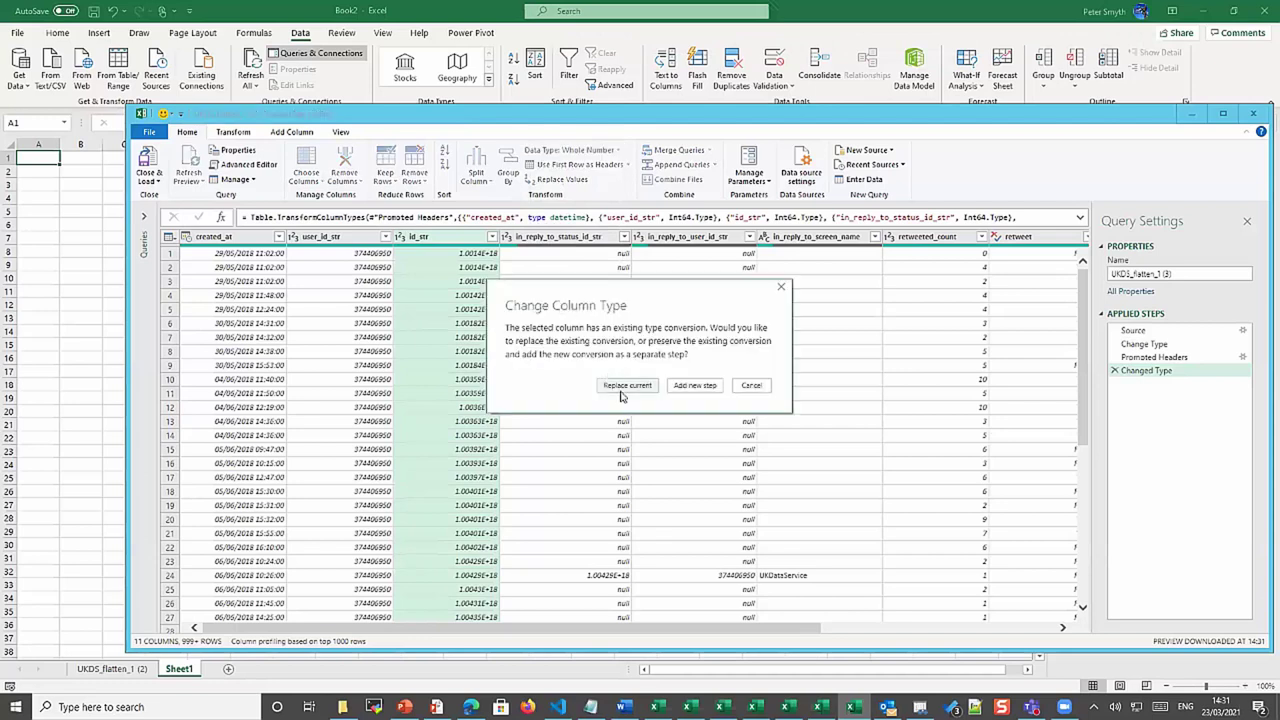
pyautogui.click(626, 386)
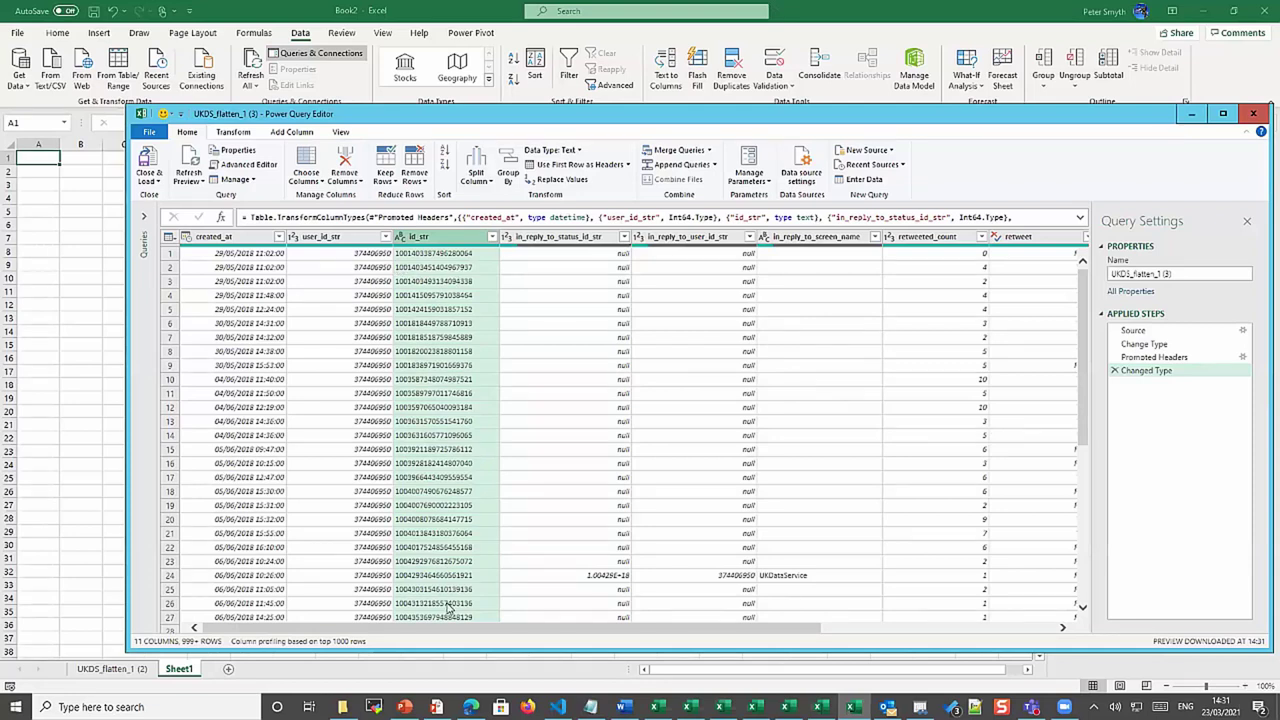
# Close & Load the query into a new UKDS_flatten_1 (3) table sheet
pyautogui.click(148, 183)
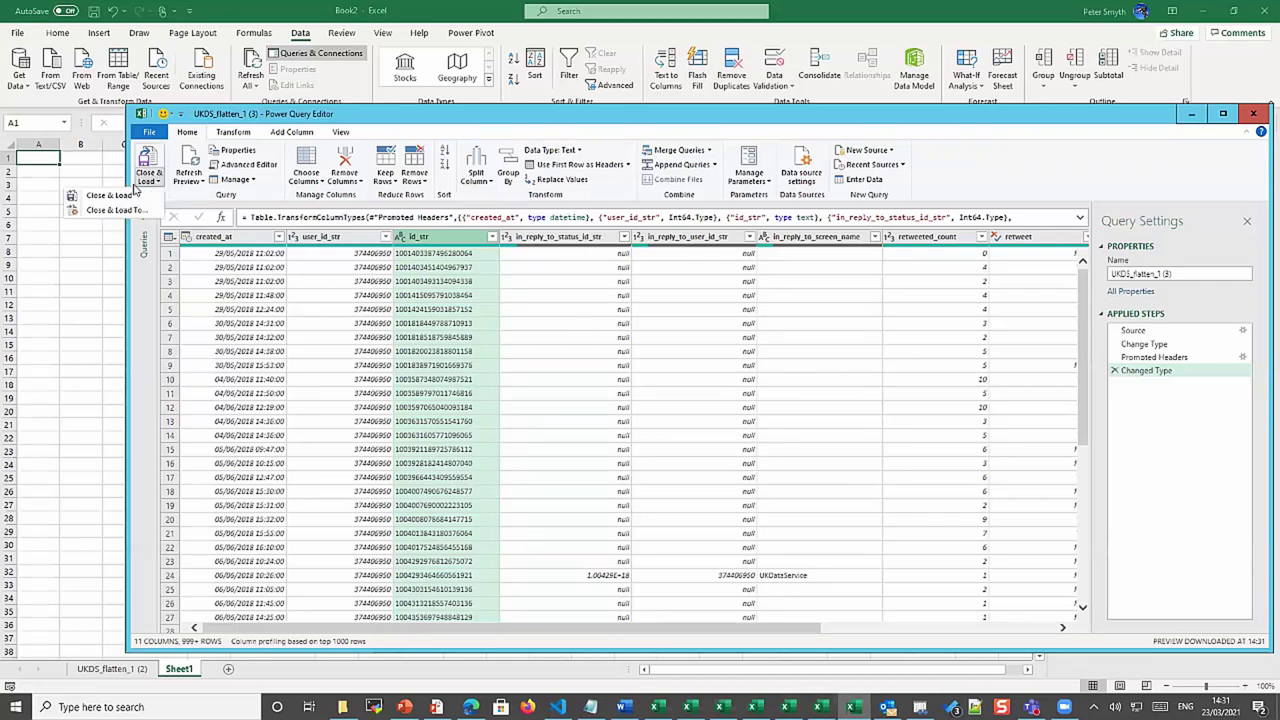
pyautogui.click(110, 200)
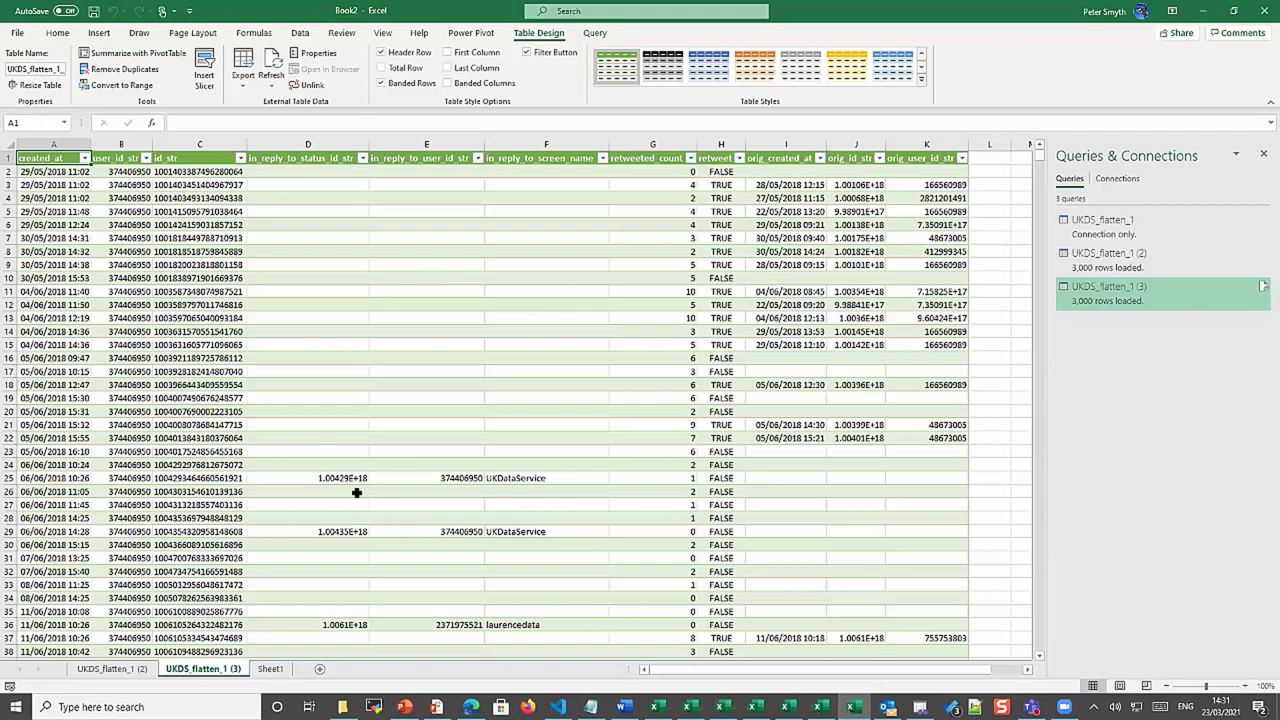
pyautogui.click(207, 211)
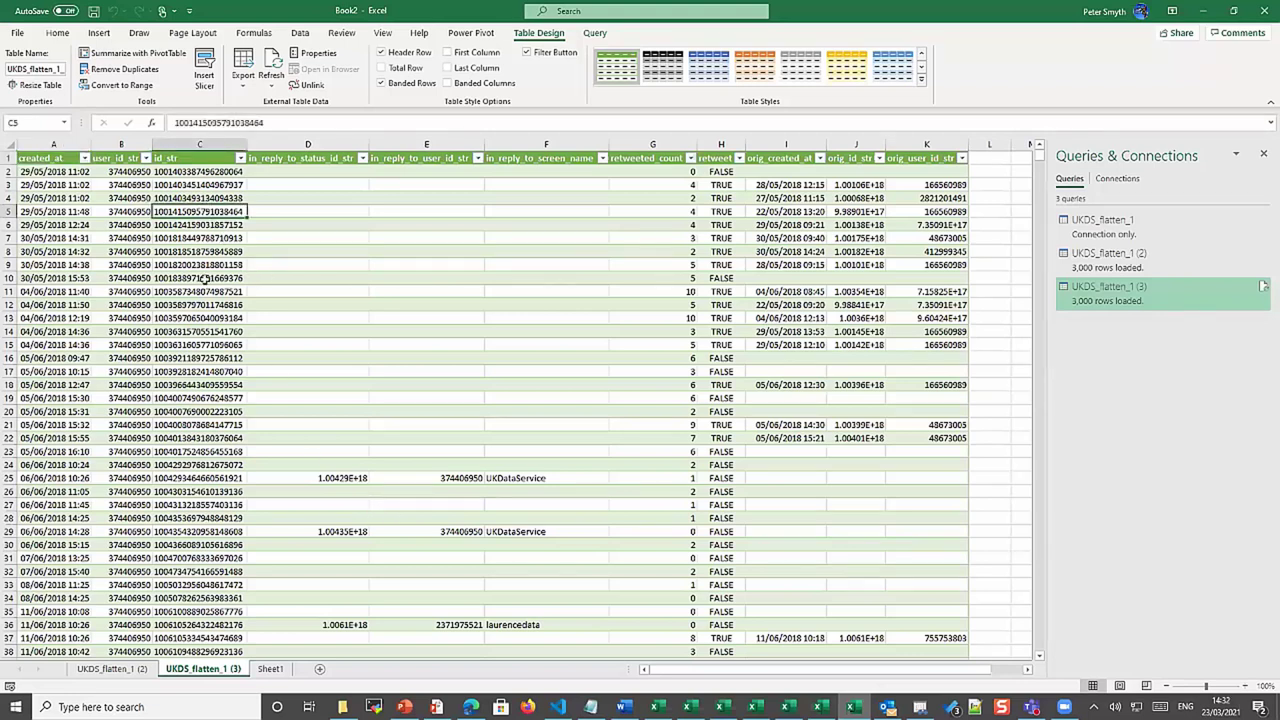
pyautogui.click(186, 143)
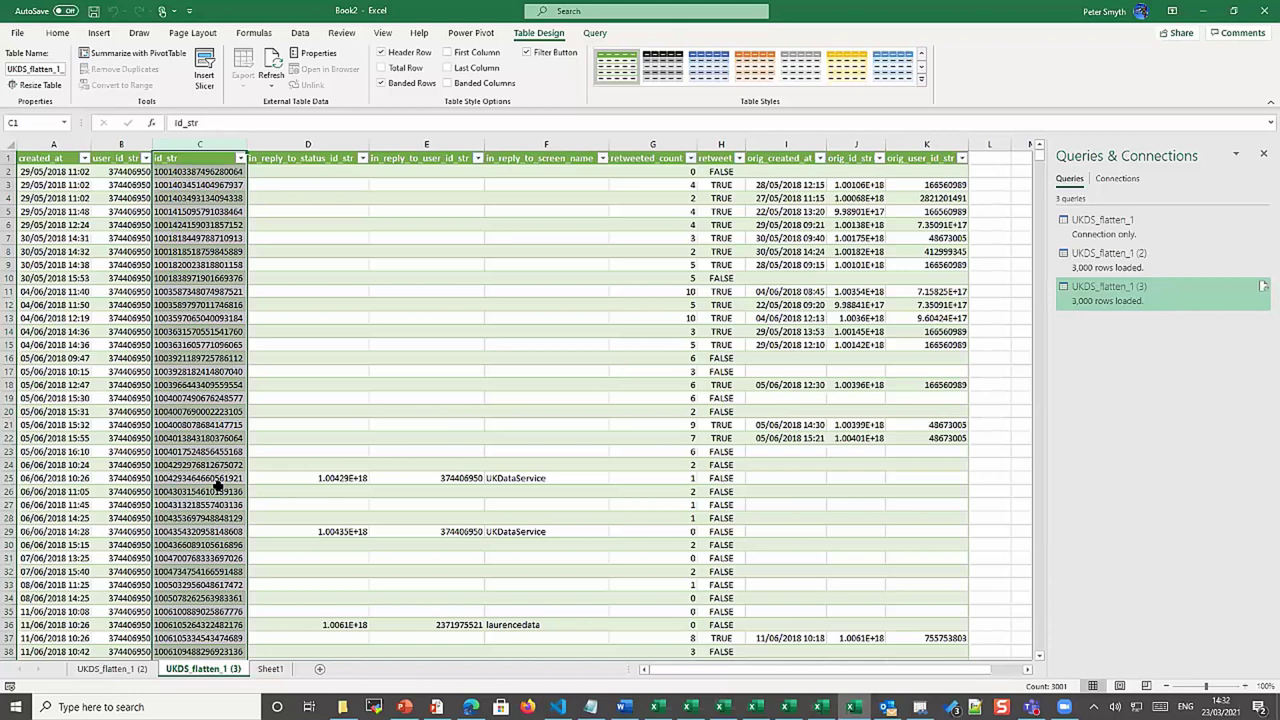
pyautogui.click(336, 477)
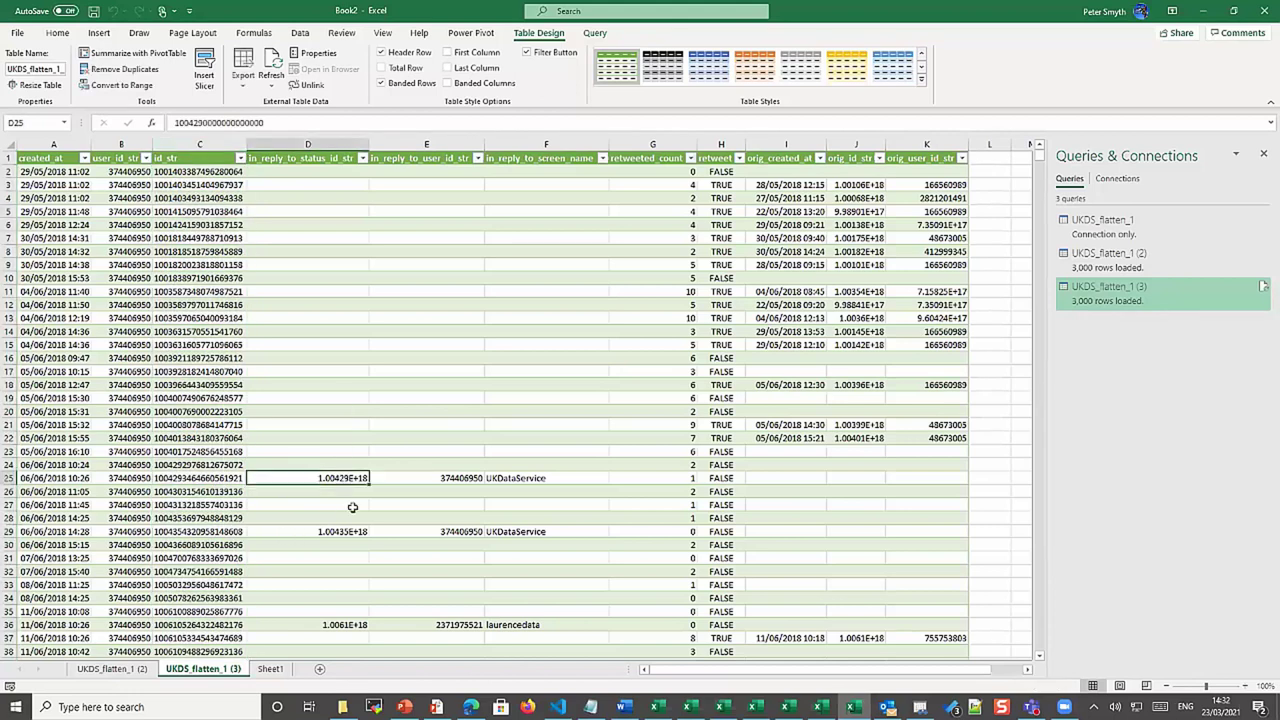
pyautogui.click(343, 531)
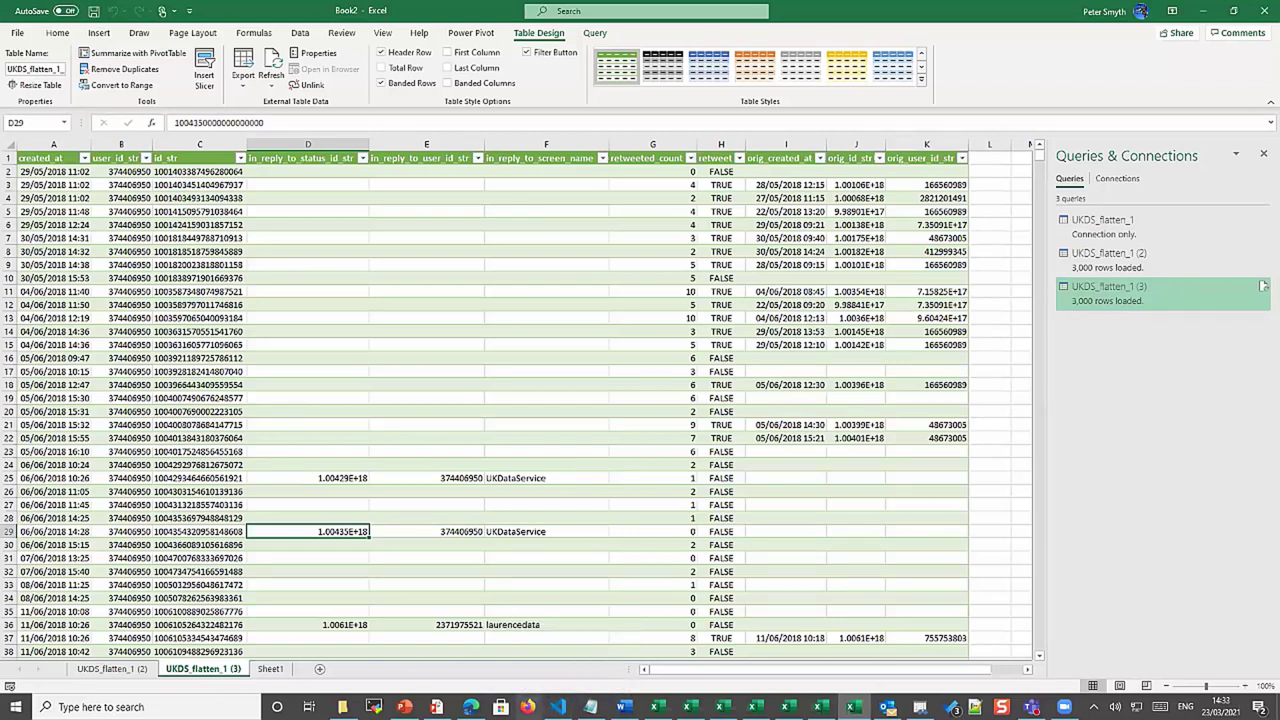
# Close Book2 without saving its changes
pyautogui.click(1262, 12)
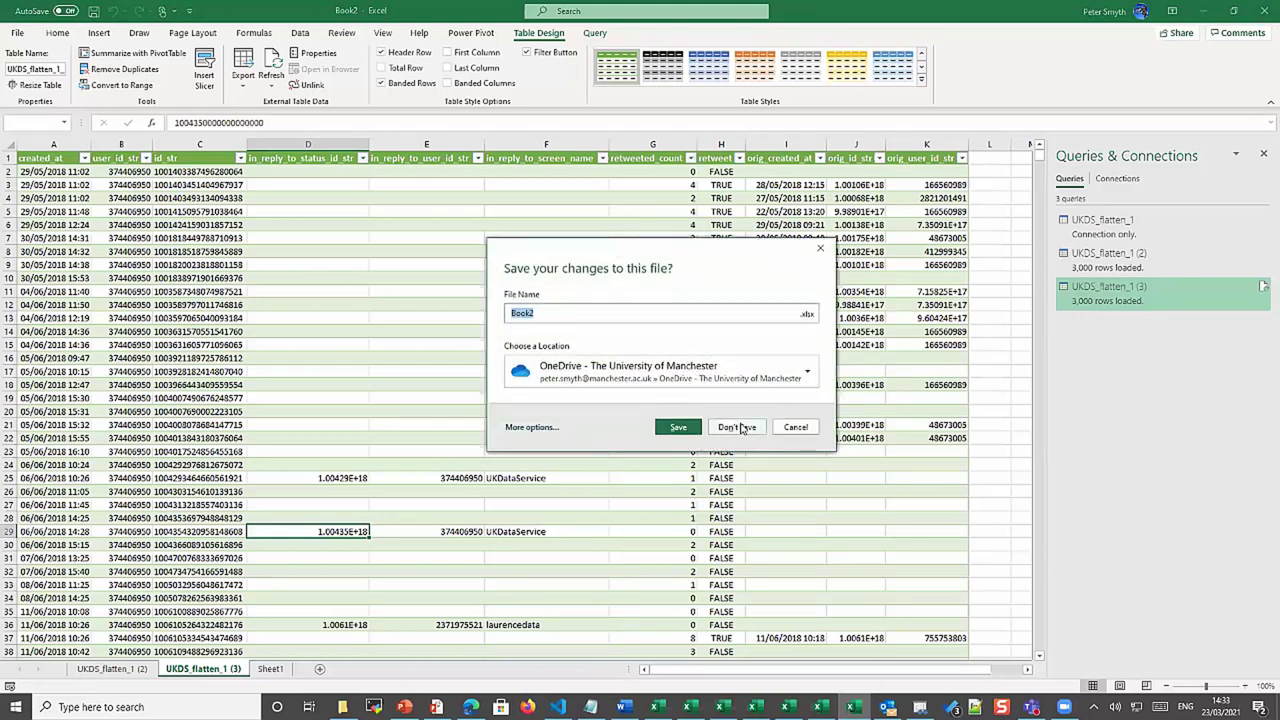
pyautogui.click(742, 427)
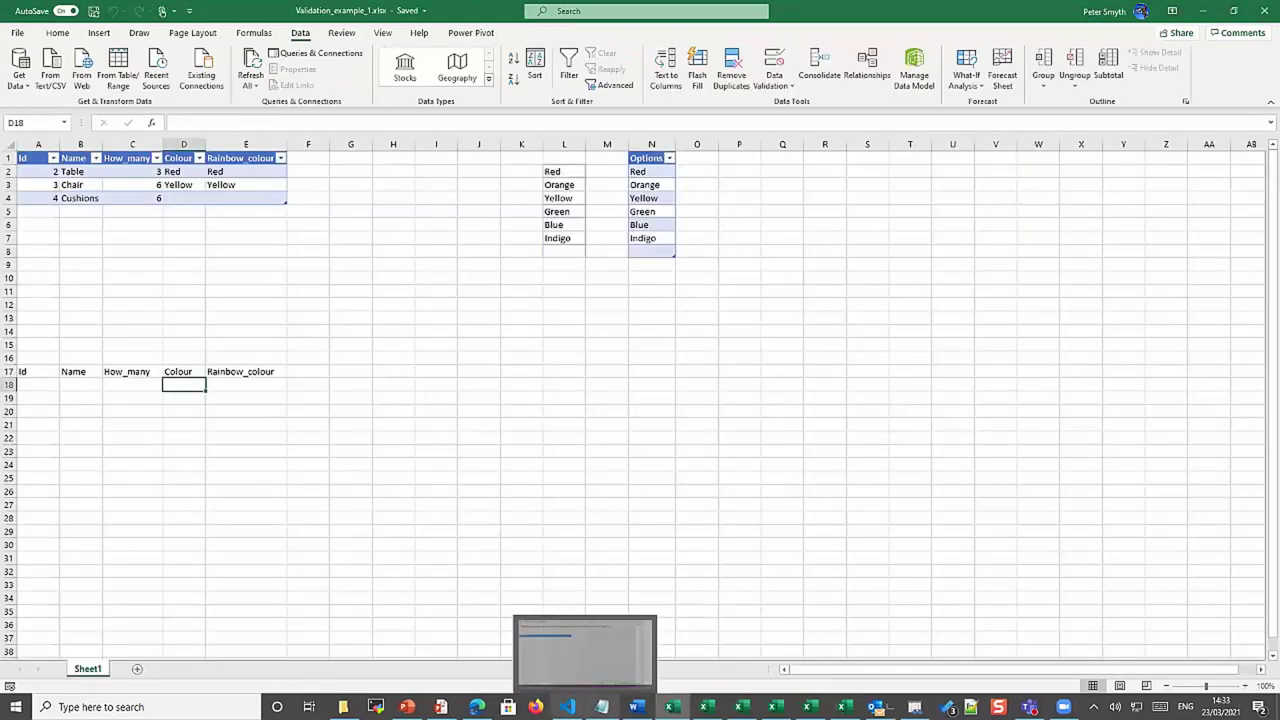
# Show PowerPoint slides 14 and 15 on tables and data validation, then return to Excel
pyautogui.moveTo(406, 707)
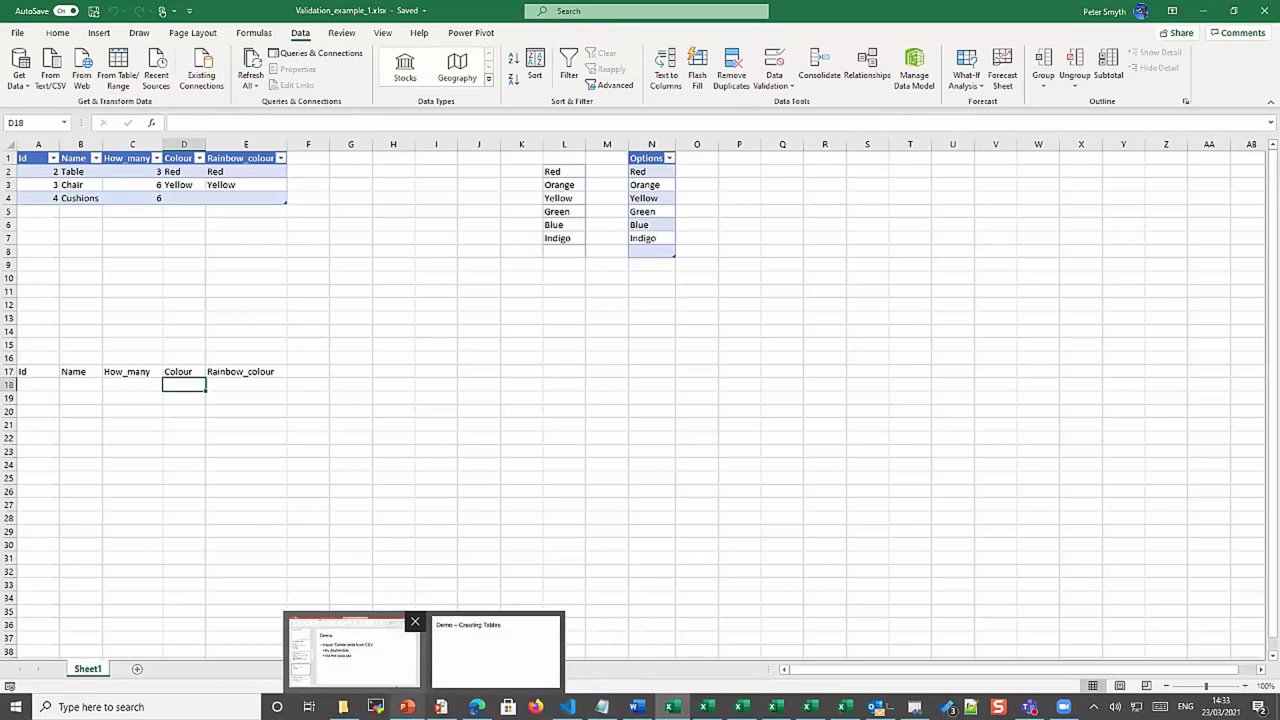
pyautogui.click(352, 650)
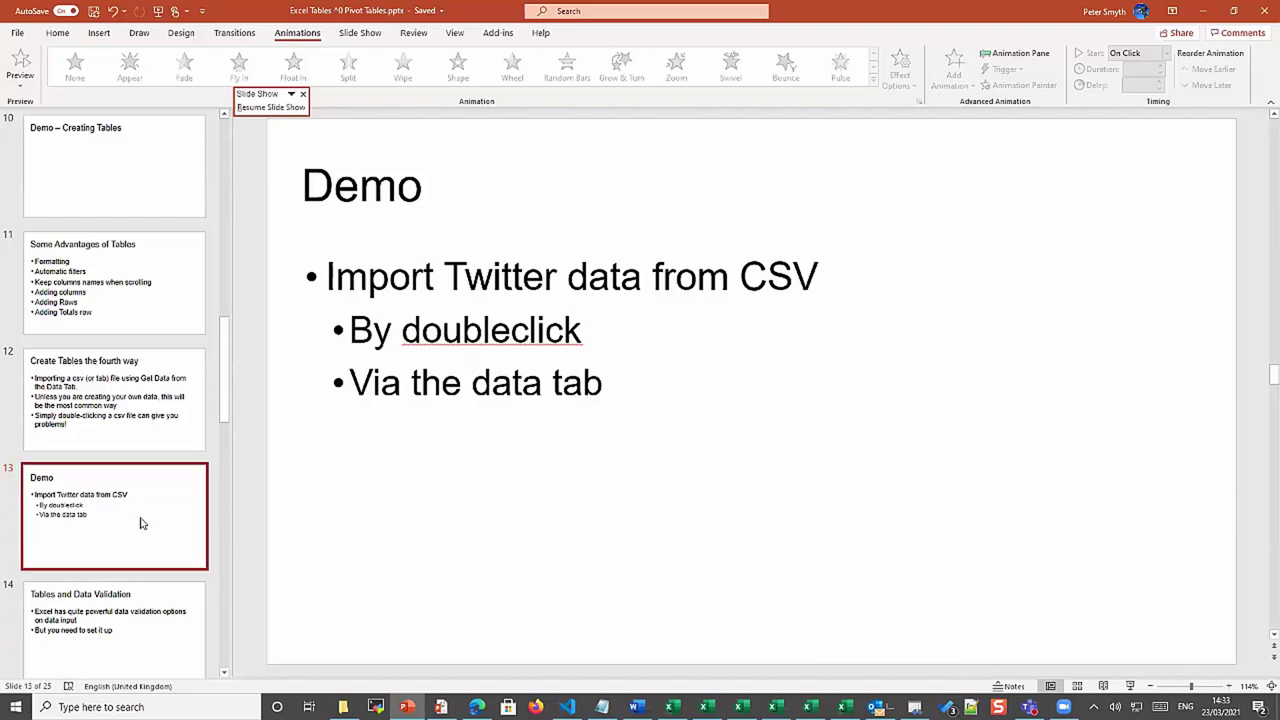
pyautogui.scroll(-3, 120, 500)
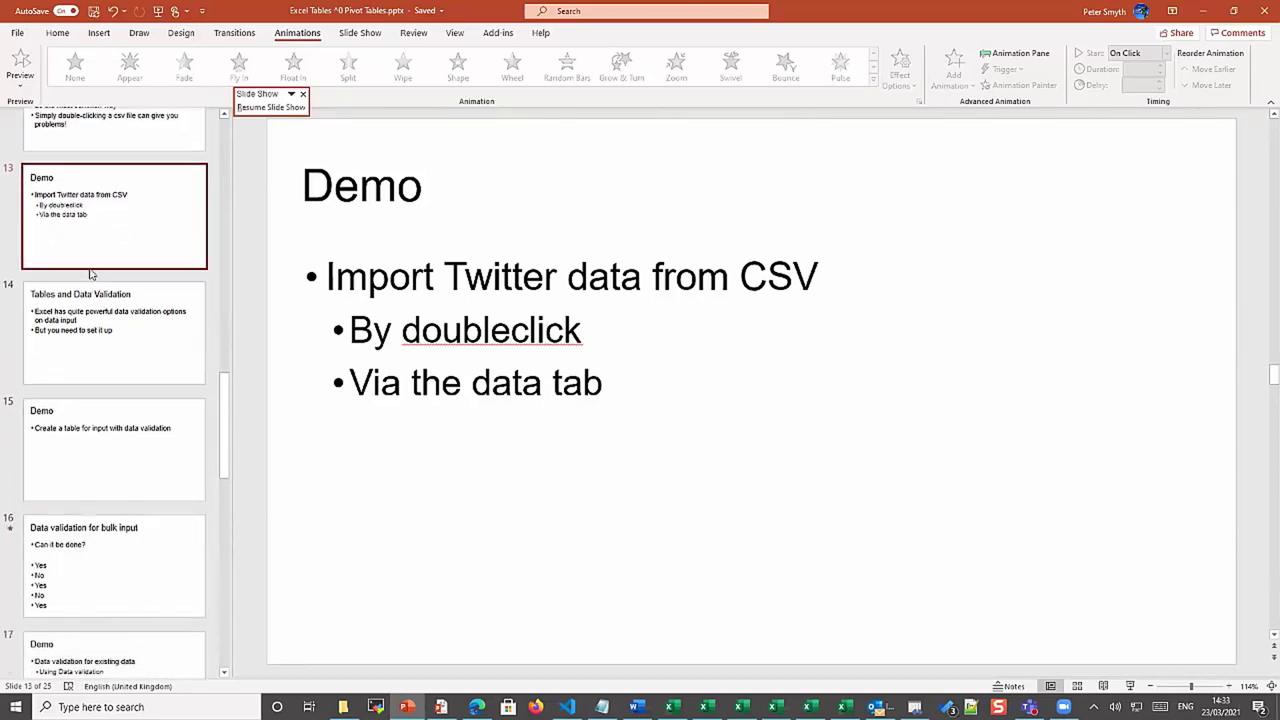
pyautogui.click(86, 318)
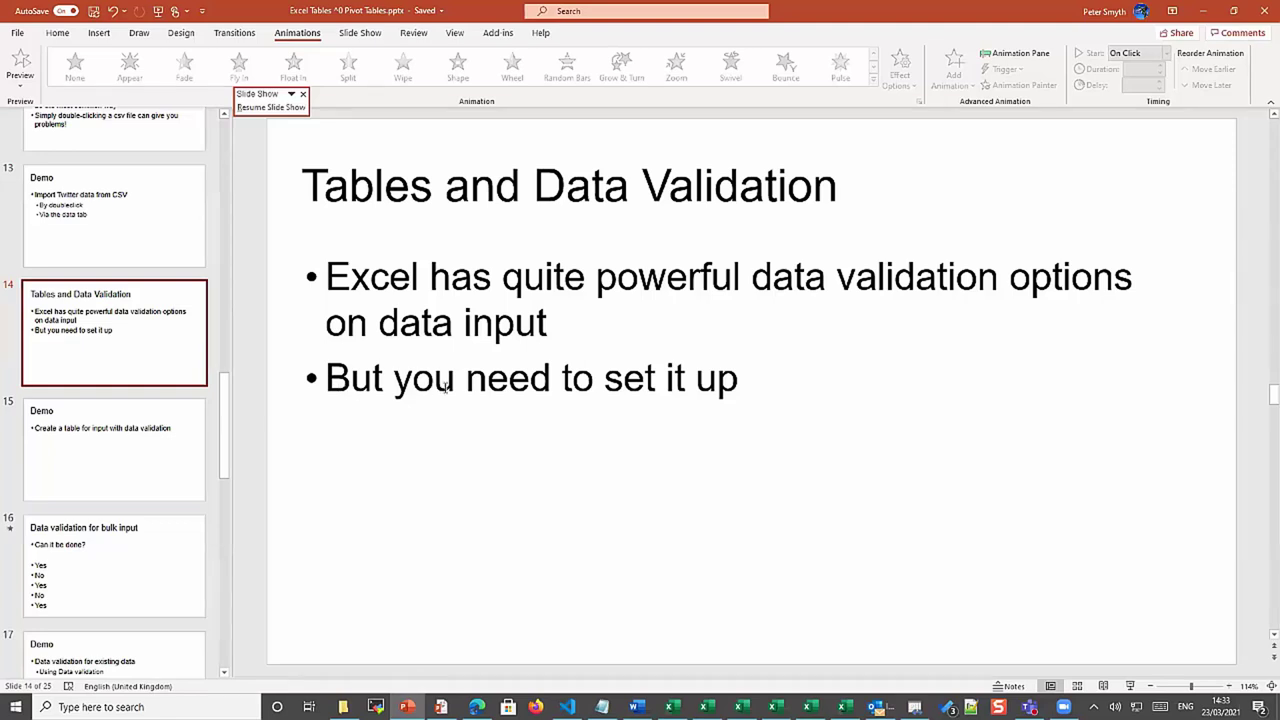
pyautogui.click(116, 430)
pyautogui.hotkey('alt', 'Tab')
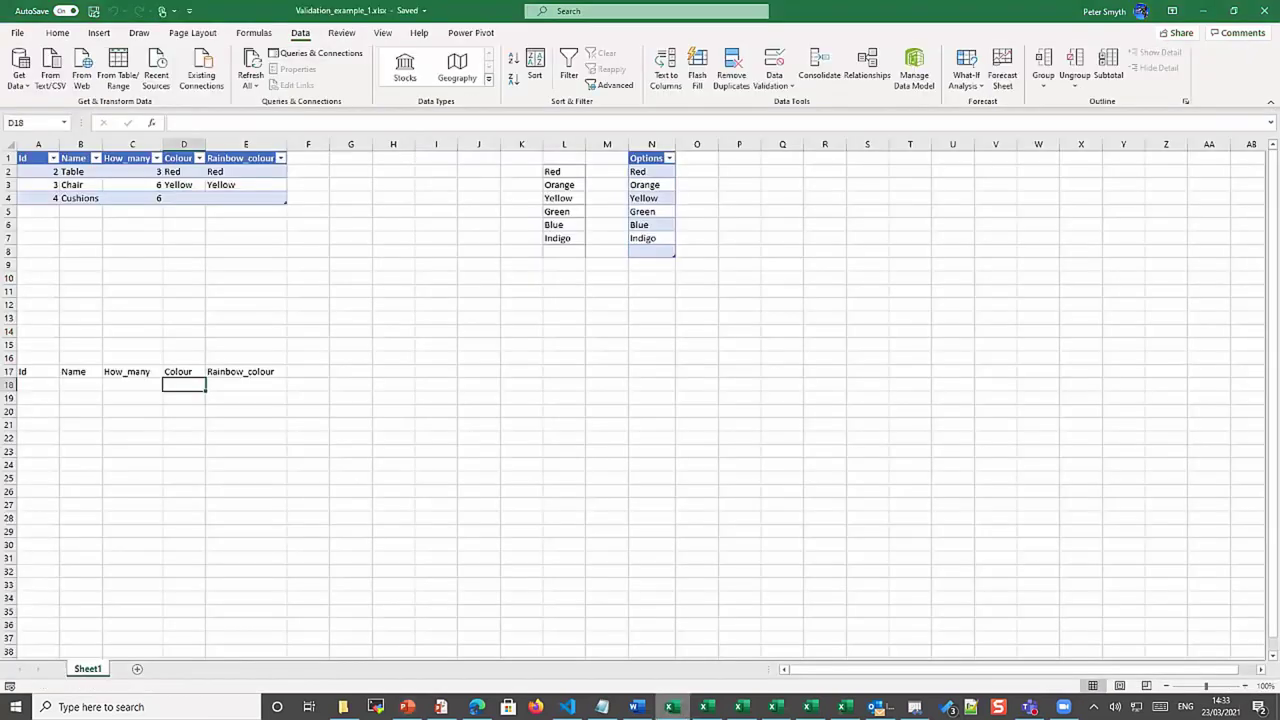
# Go through the Items table's Cushions row 4 cells and view the table design options
pyautogui.click(384, 314)
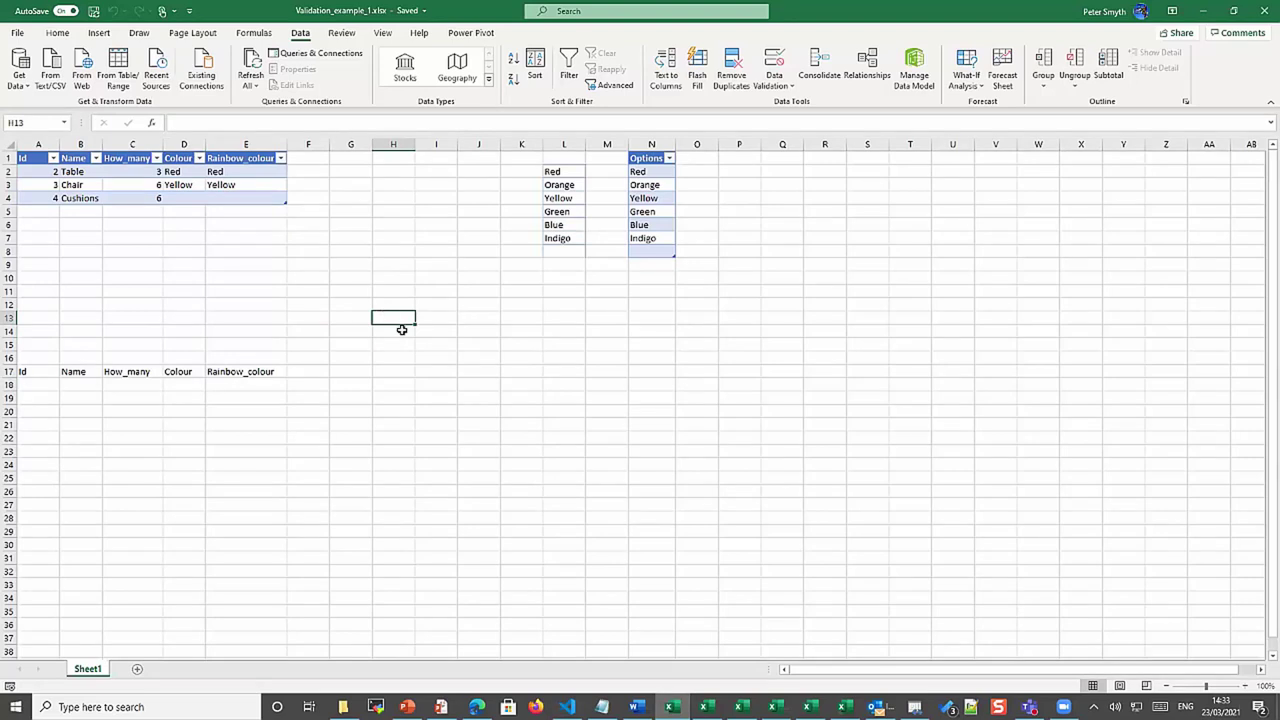
pyautogui.click(107, 184)
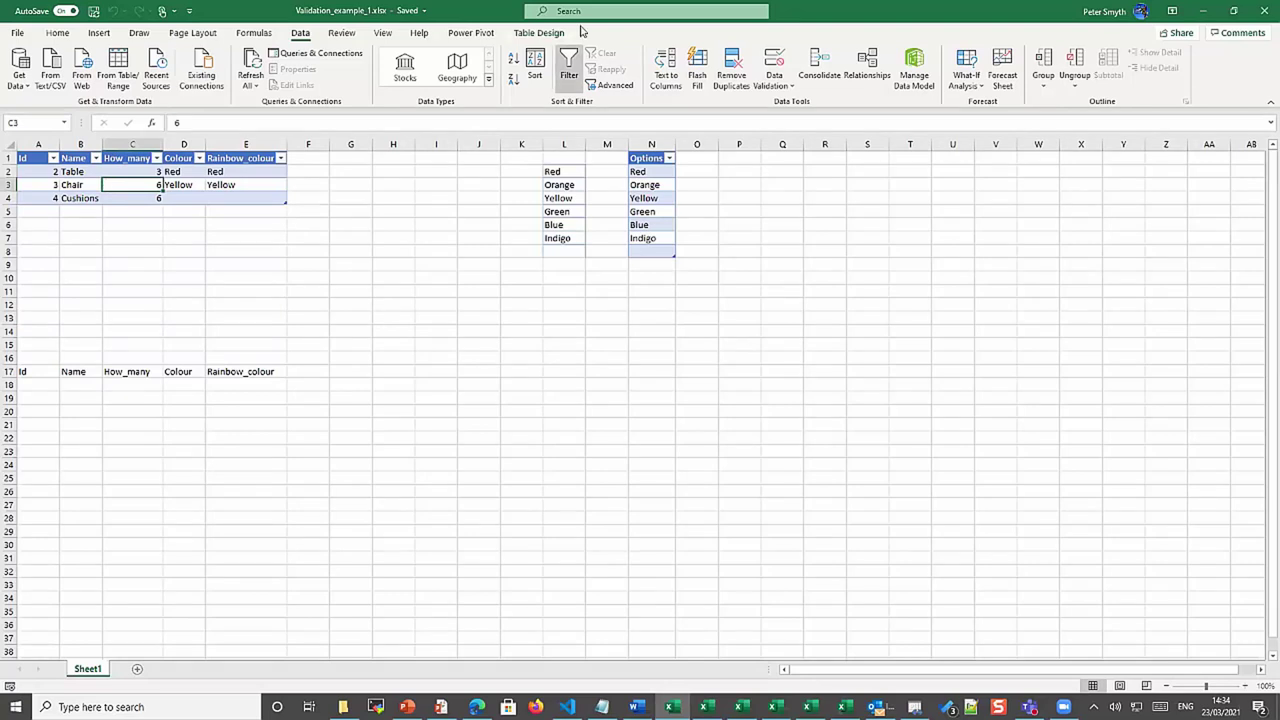
pyautogui.click(543, 34)
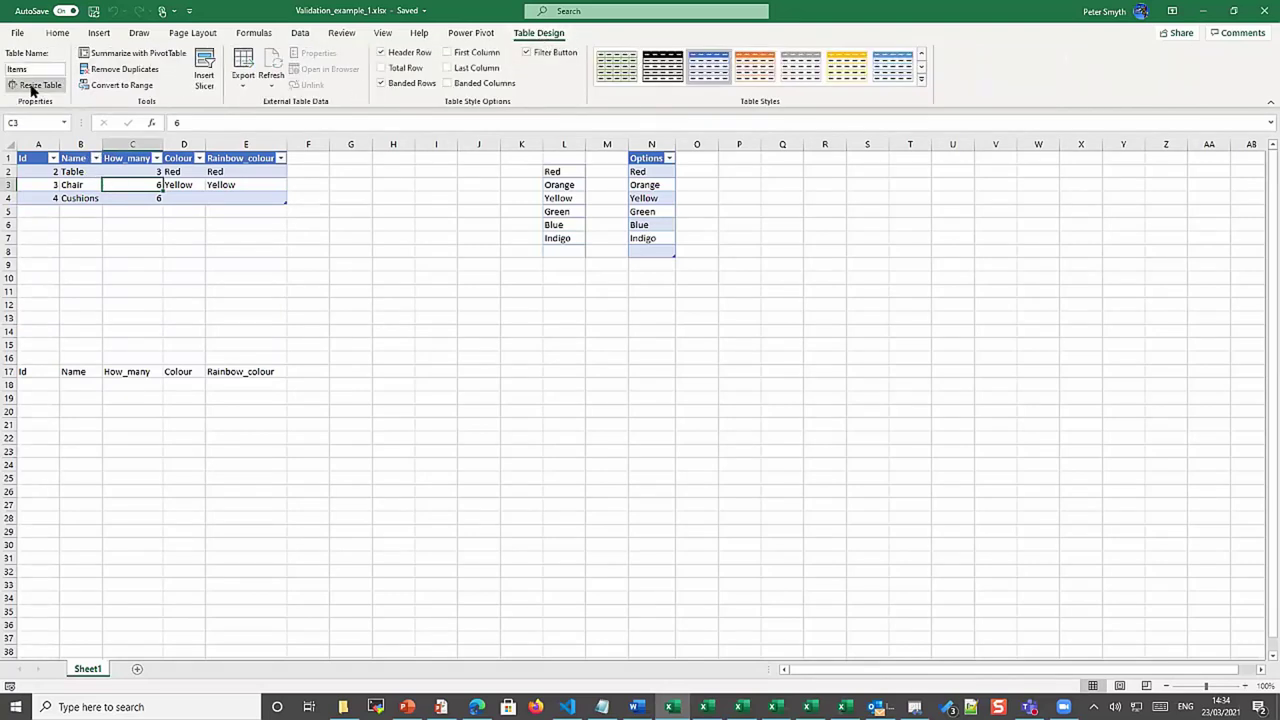
pyautogui.click(74, 185)
pyautogui.click(35, 197)
pyautogui.click(70, 197)
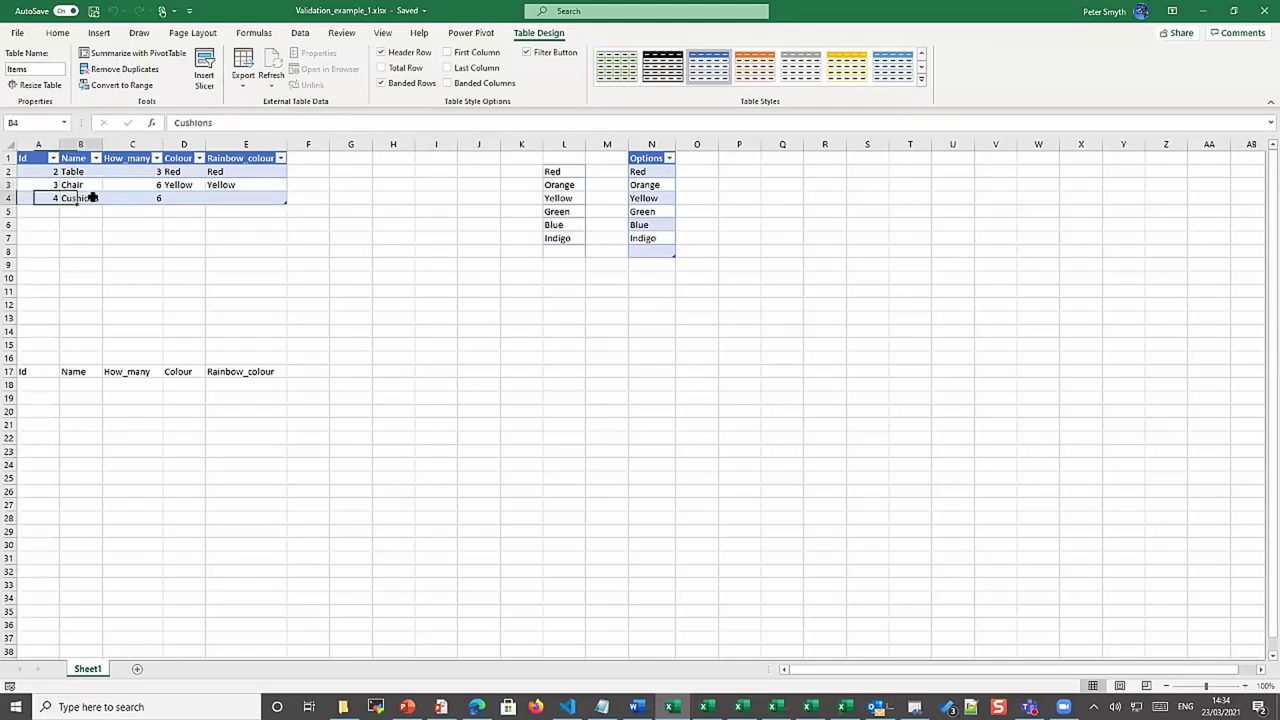
pyautogui.click(175, 197)
pyautogui.click(233, 197)
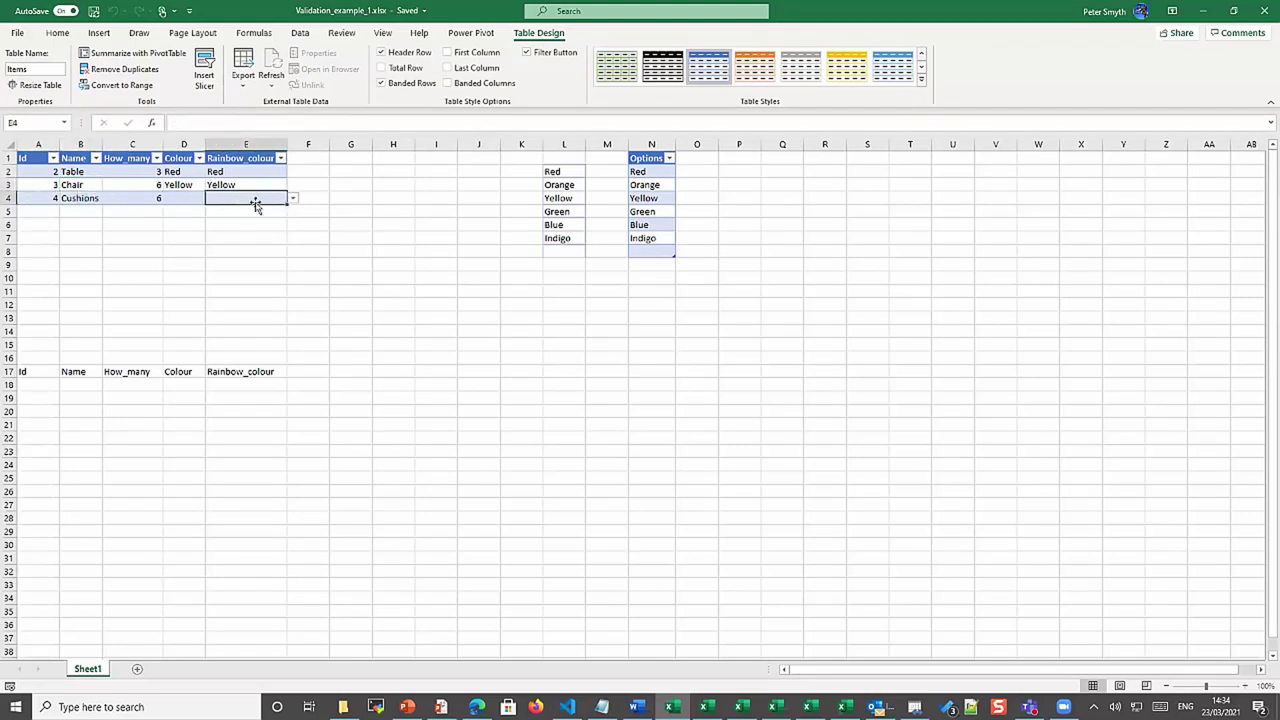
pyautogui.click(40, 211)
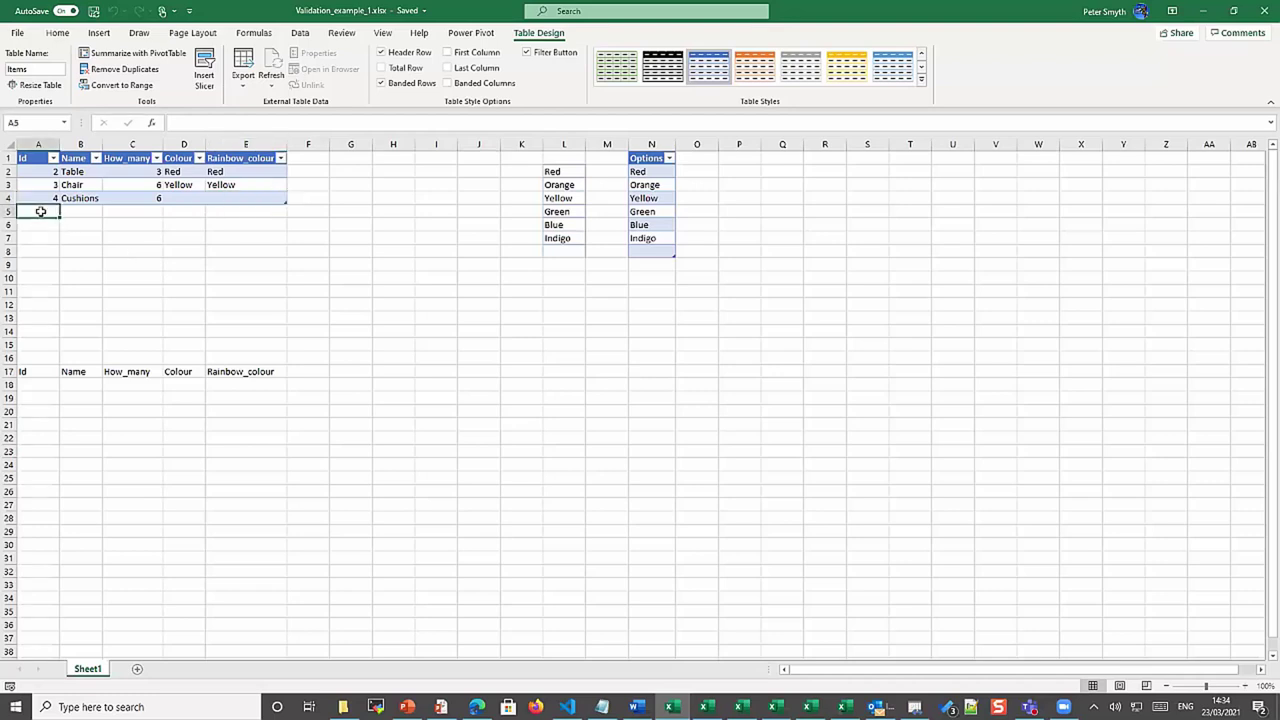
pyautogui.click(246, 198)
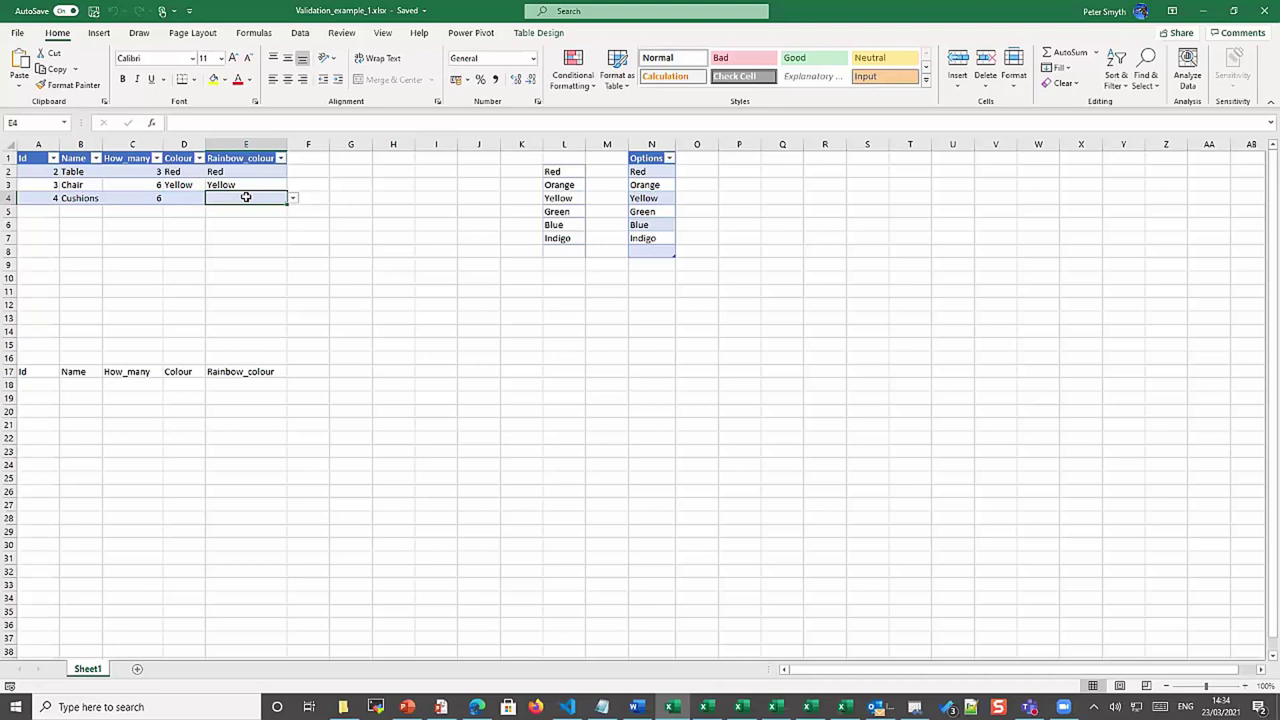
# Add row 5 to the Items table, with Id auto-filled as 5, and reach its Colour cell
pyautogui.press('Tab')
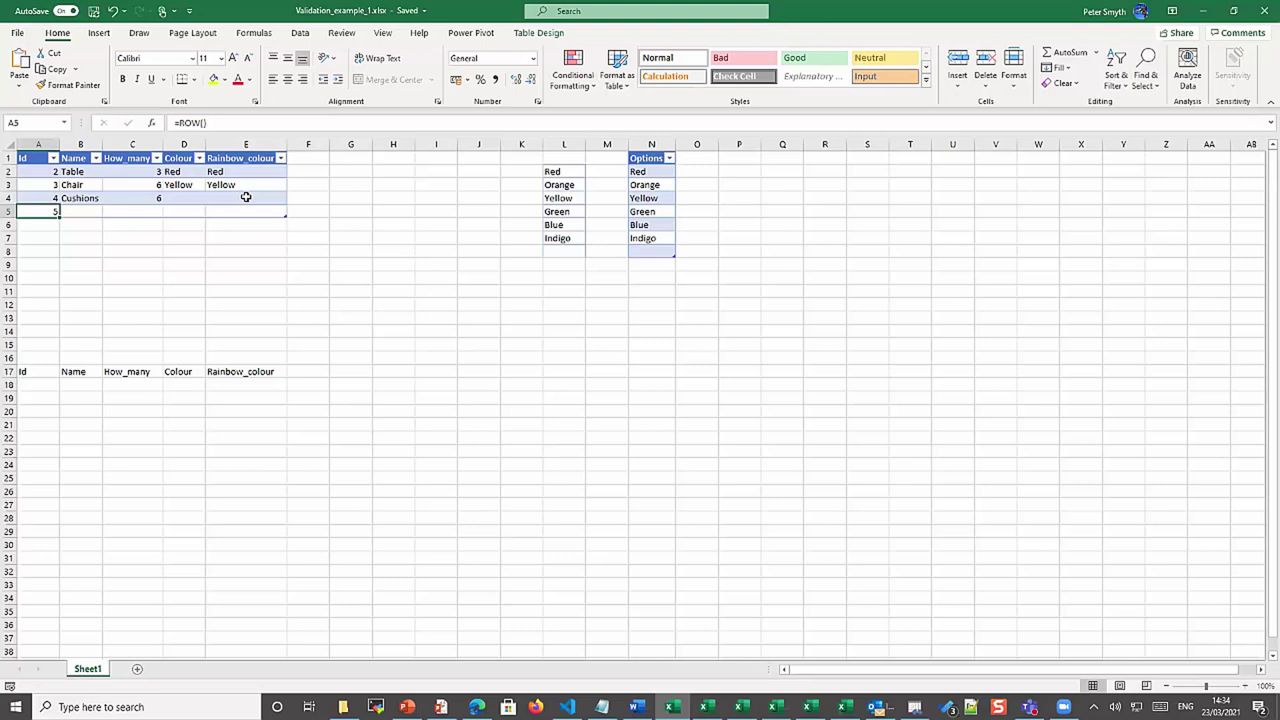
pyautogui.press('Tab')
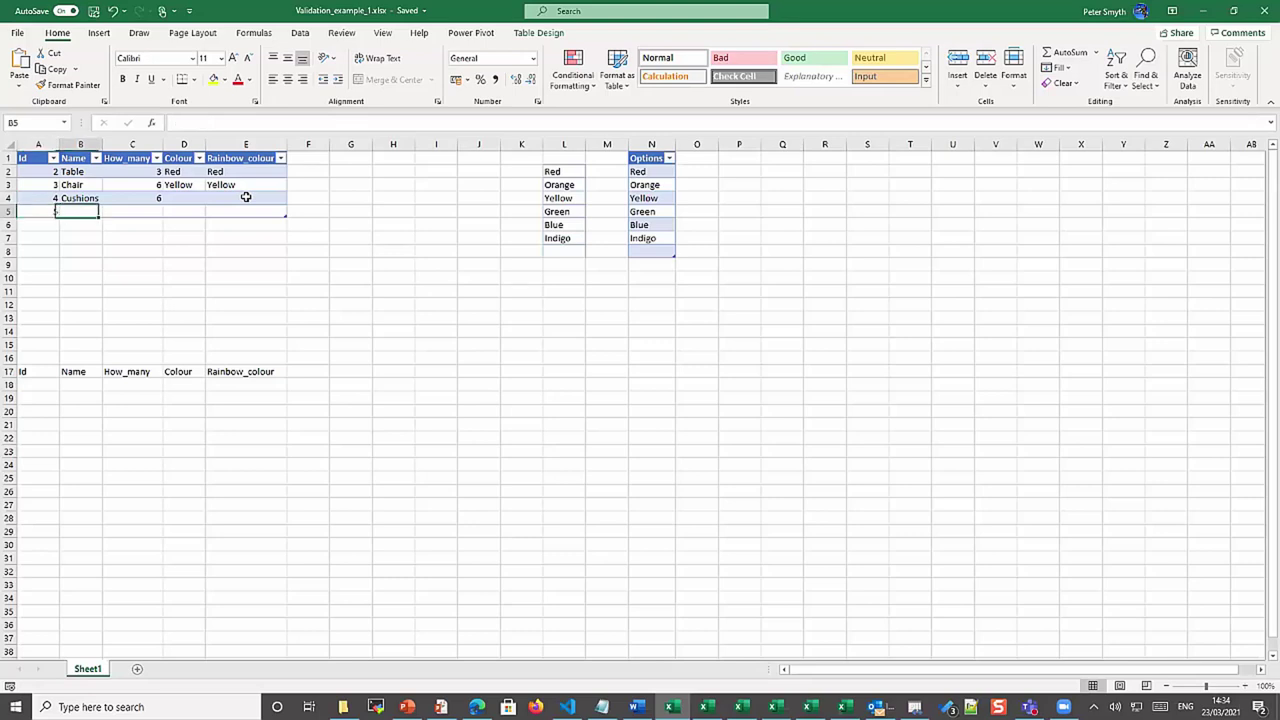
pyautogui.press('Tab')
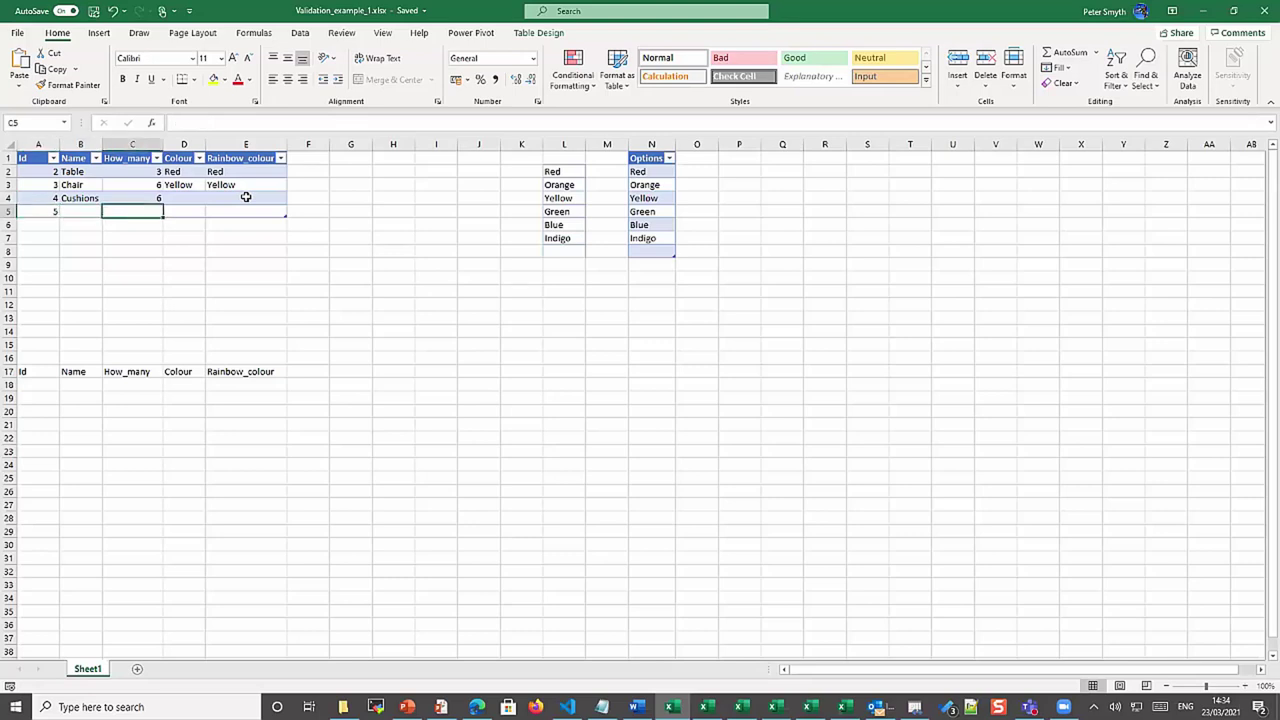
pyautogui.press('Tab')
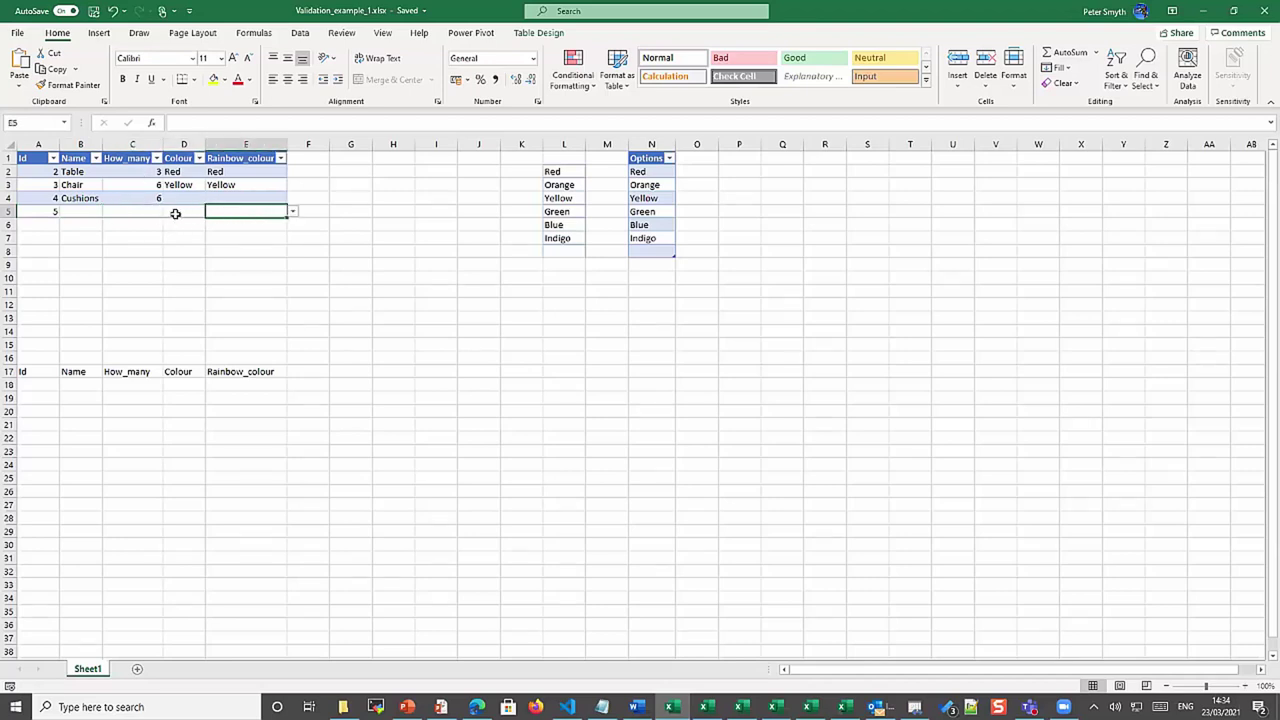
# Set the Cushions Colour cell D4 to Green from its validation list
pyautogui.click(191, 198)
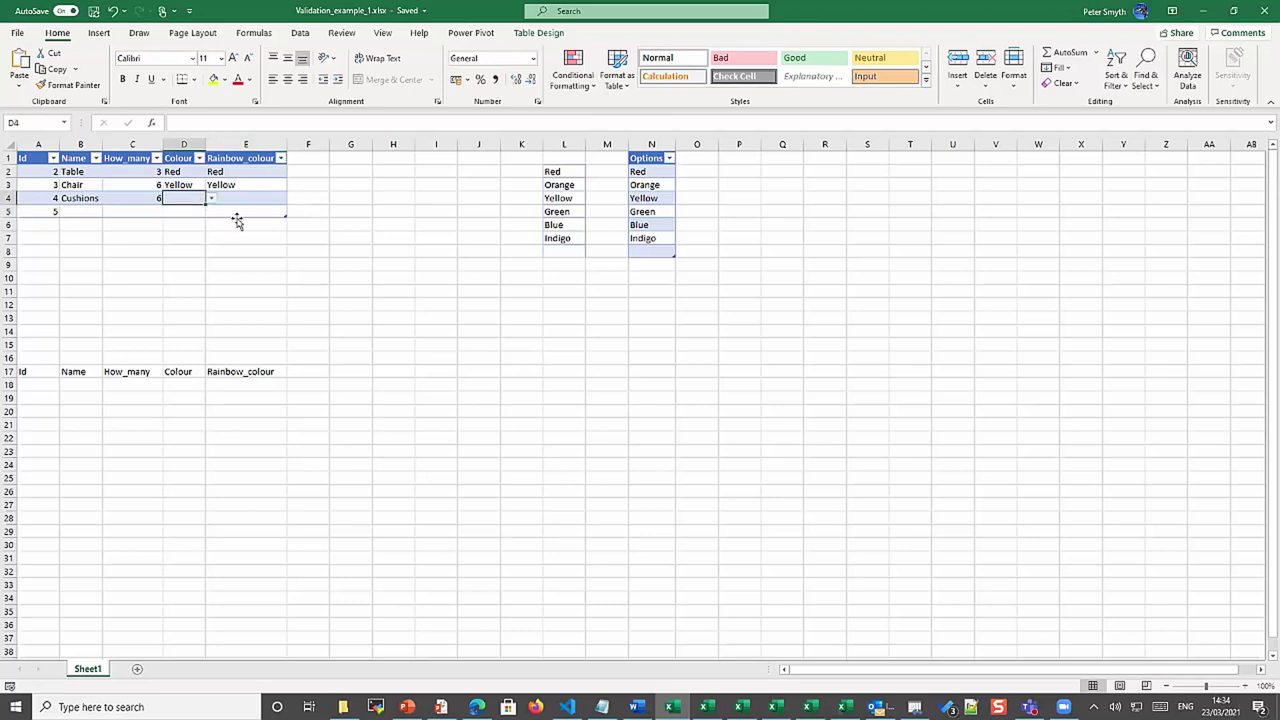
pyautogui.click(194, 214)
pyautogui.click(189, 201)
pyautogui.keyDown('shift'); pyautogui.click(225, 199); pyautogui.keyUp('shift')
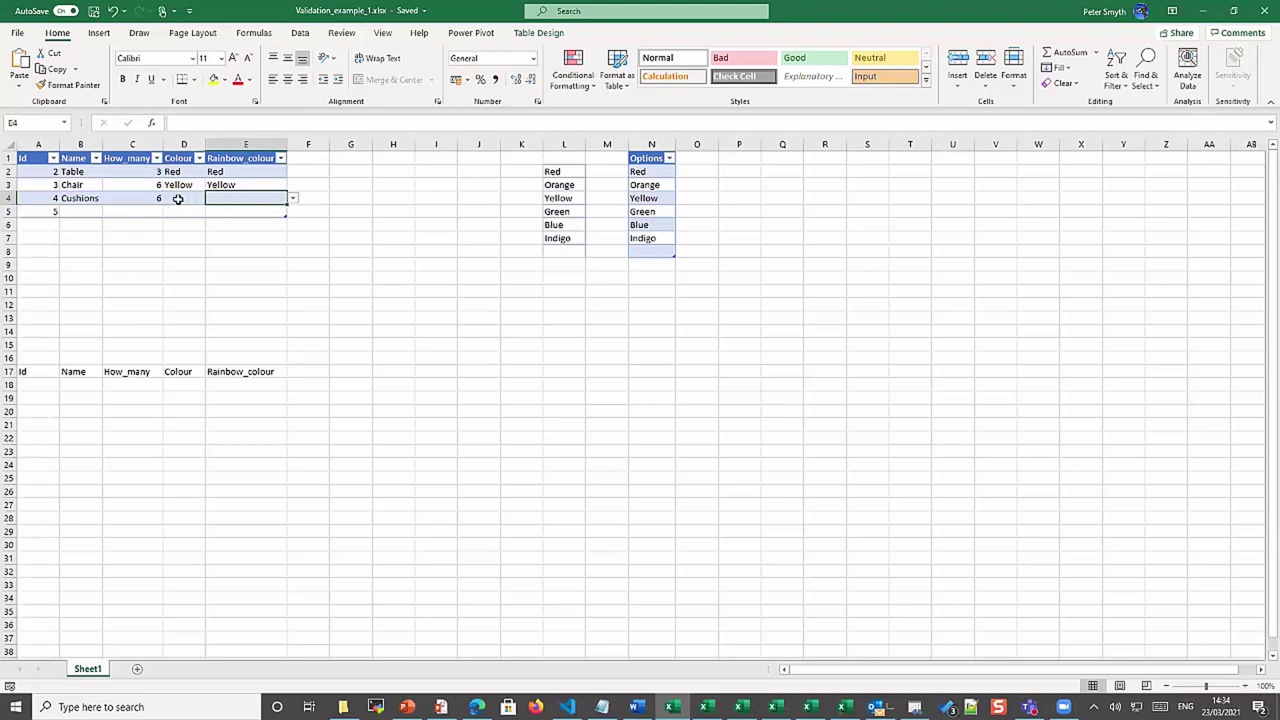
pyautogui.click(186, 200)
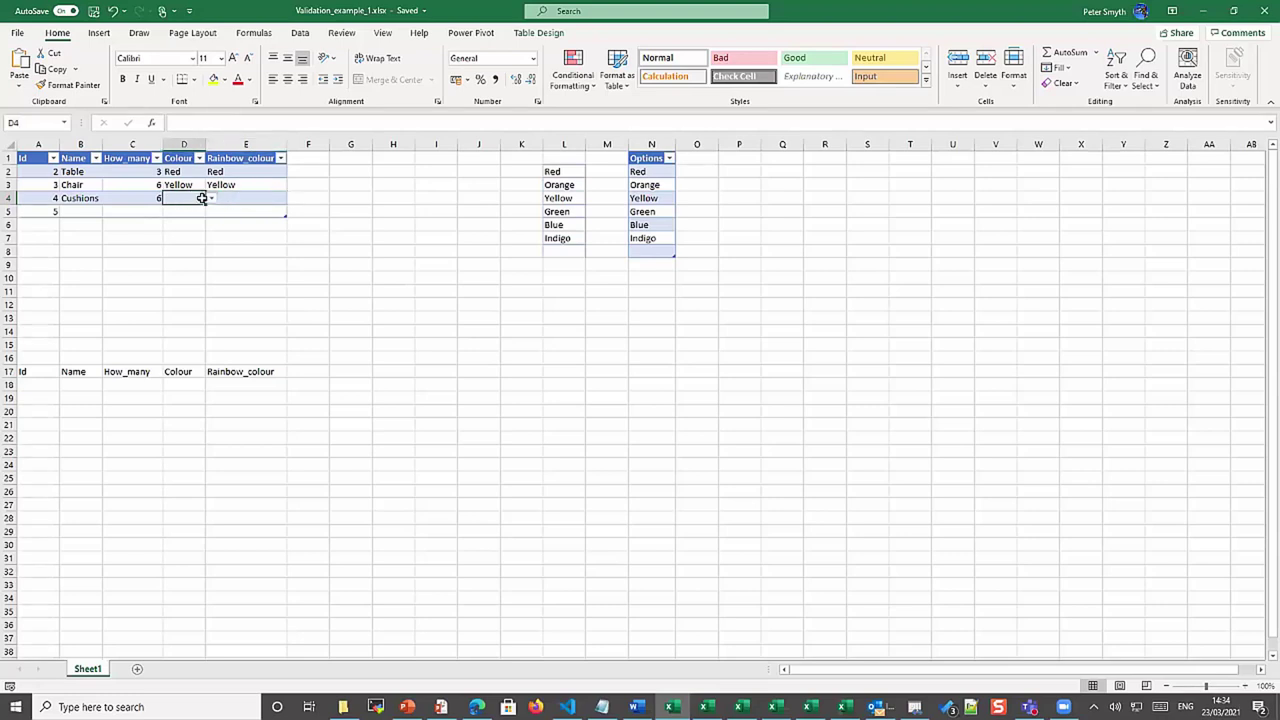
pyautogui.click(211, 199)
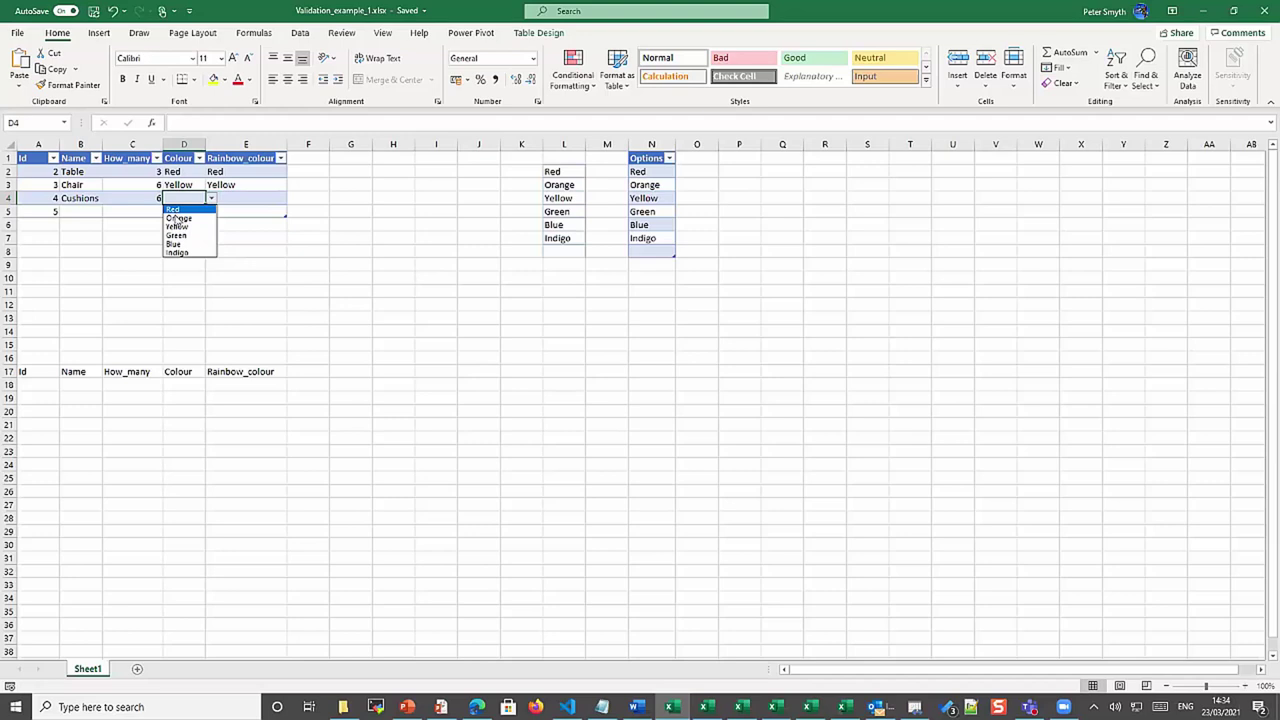
pyautogui.click(553, 182)
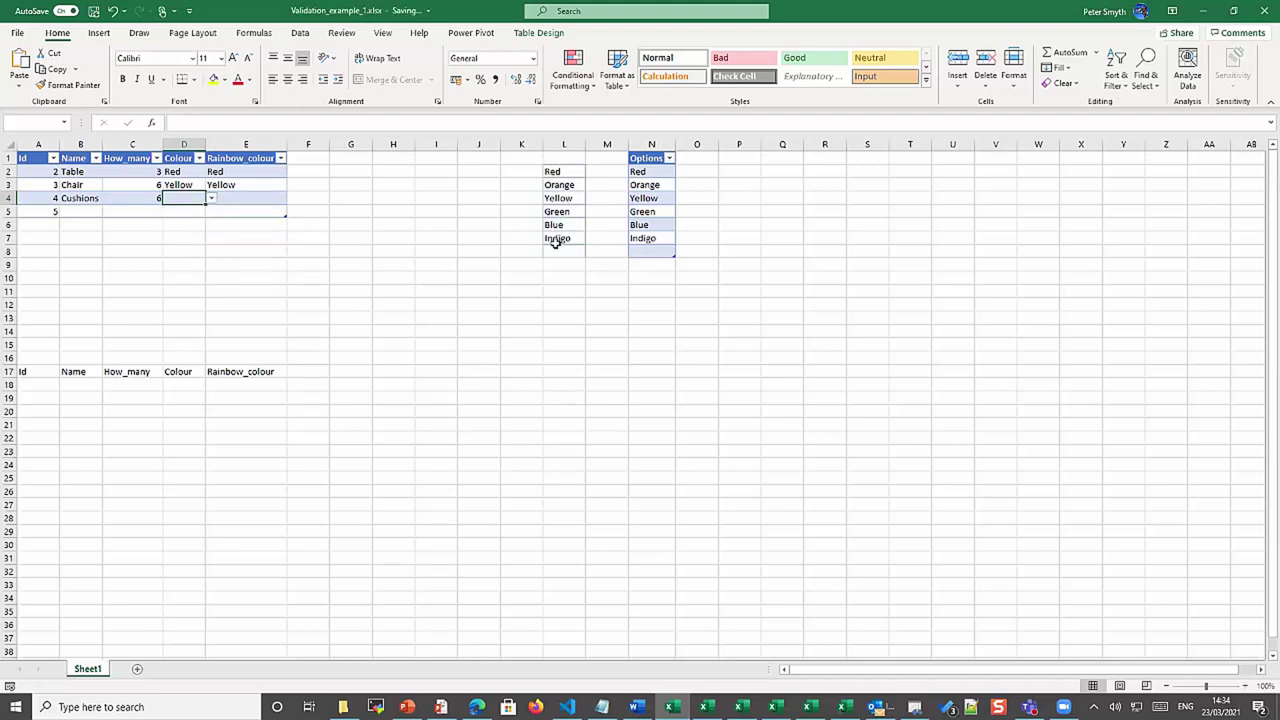
pyautogui.click(211, 198)
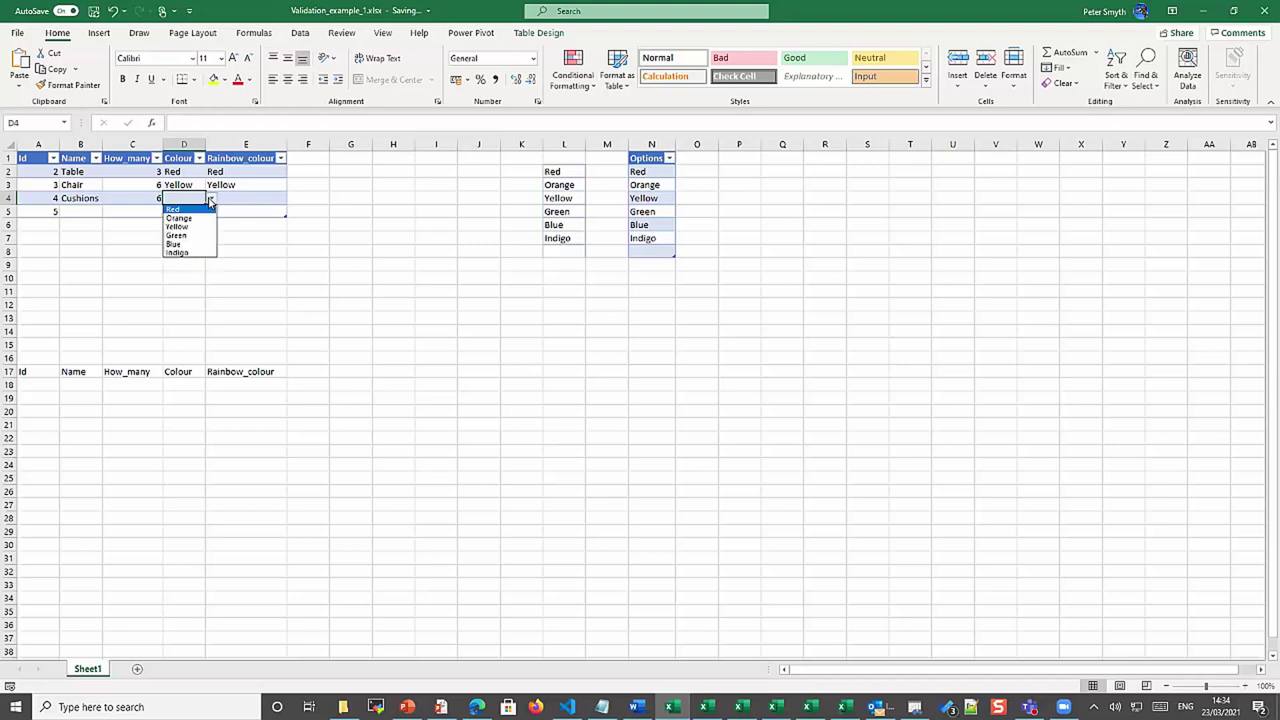
pyautogui.click(184, 235)
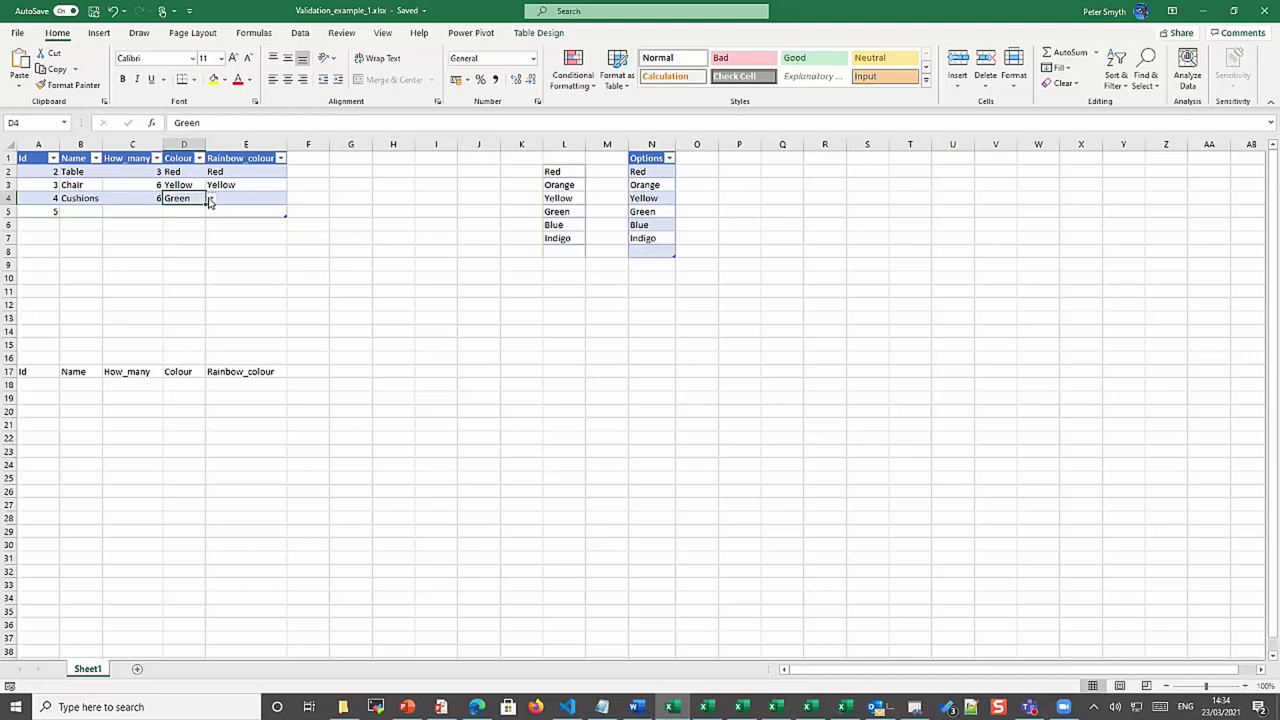
# Inspect E4's allowed values, shrink the Options table to end at row 7, and select L2:L7
pyautogui.click(252, 198)
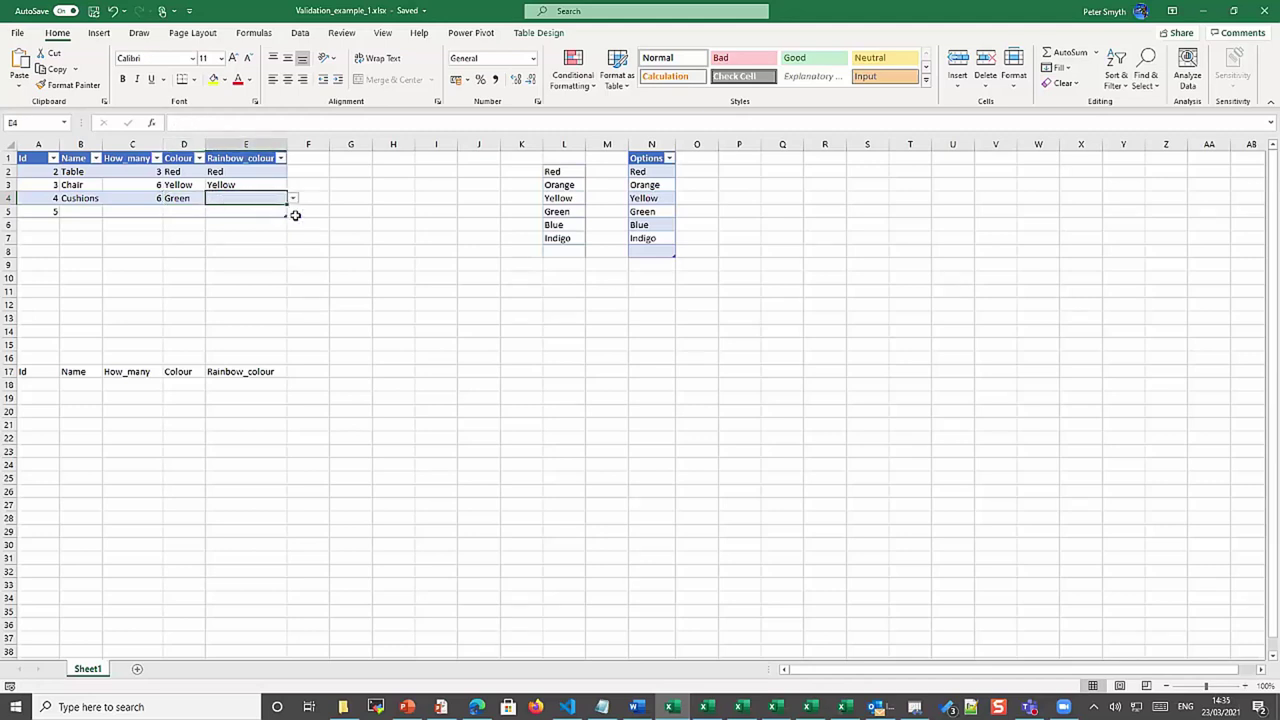
pyautogui.click(293, 200)
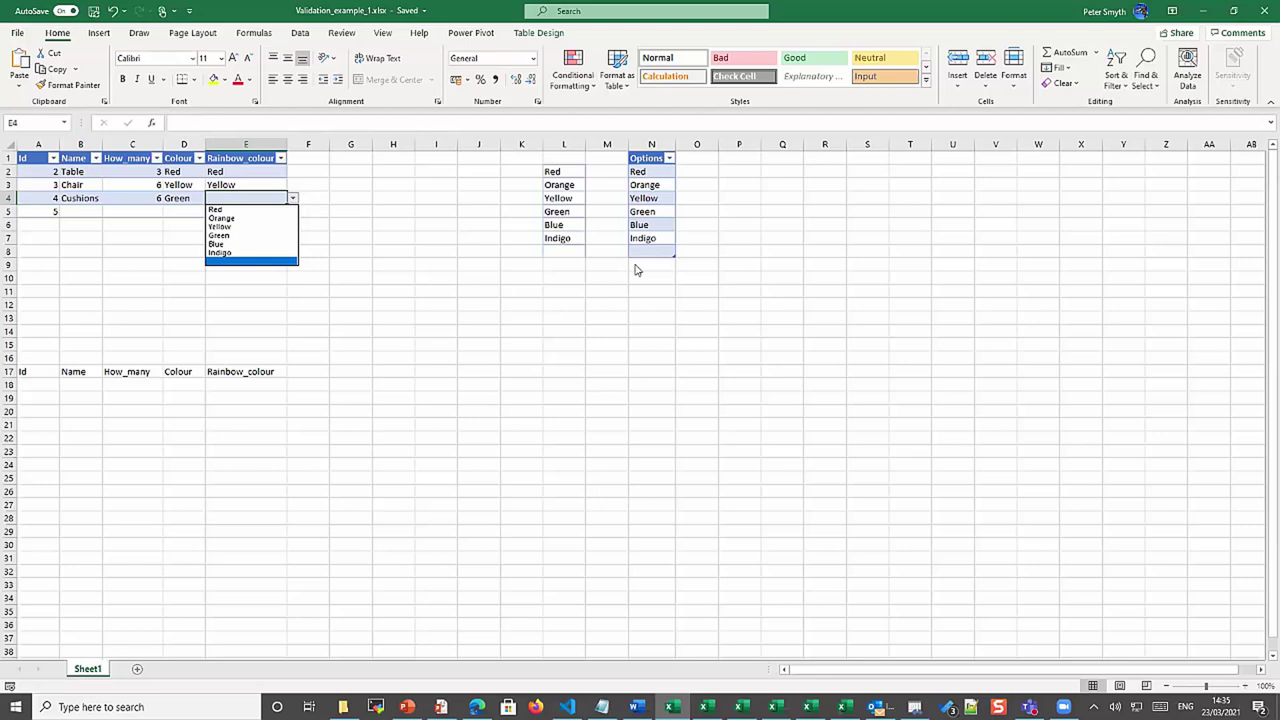
pyautogui.click(260, 197)
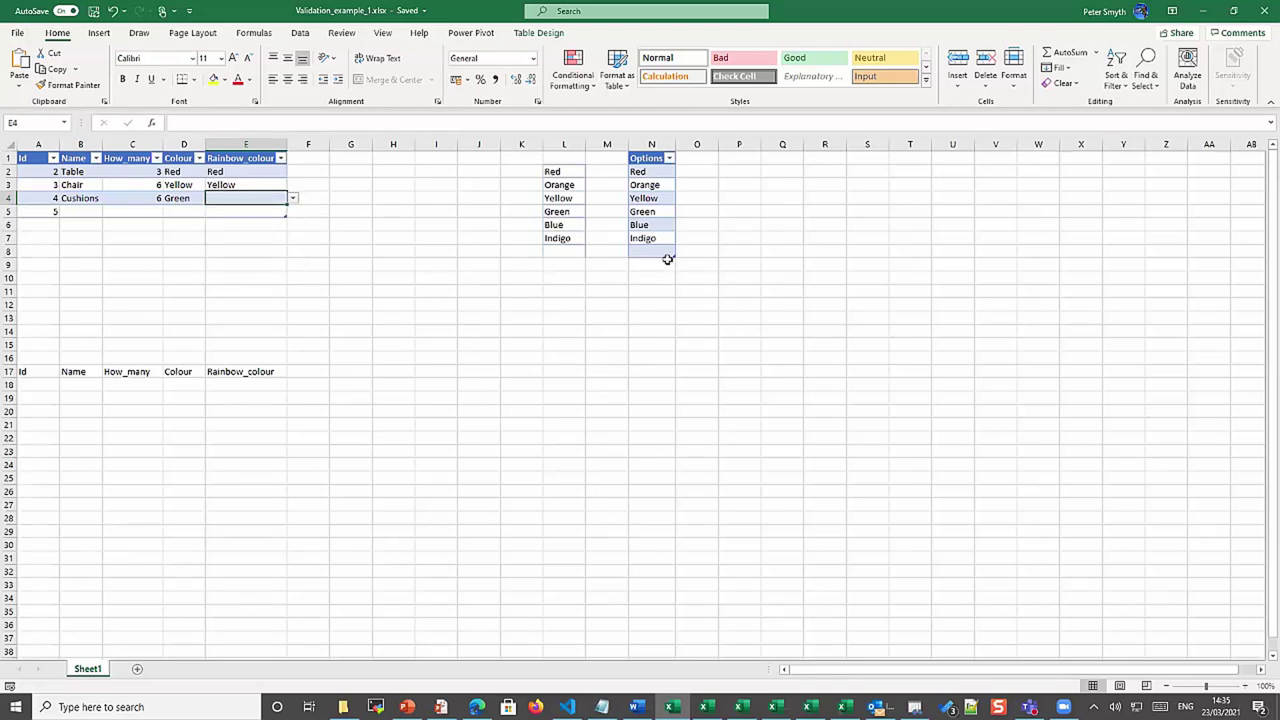
pyautogui.moveTo(673, 253); pyautogui.dragTo(674, 243)
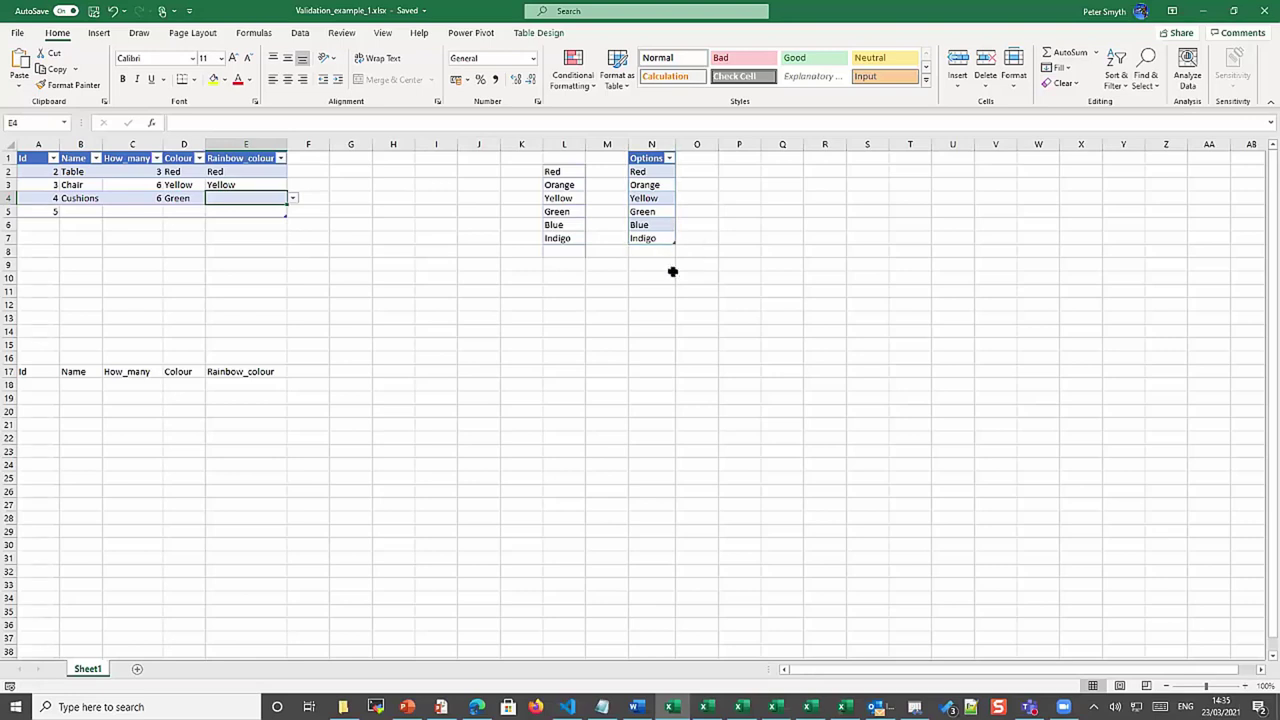
pyautogui.click(180, 199)
pyautogui.moveTo(558, 171); pyautogui.dragTo(556, 241)
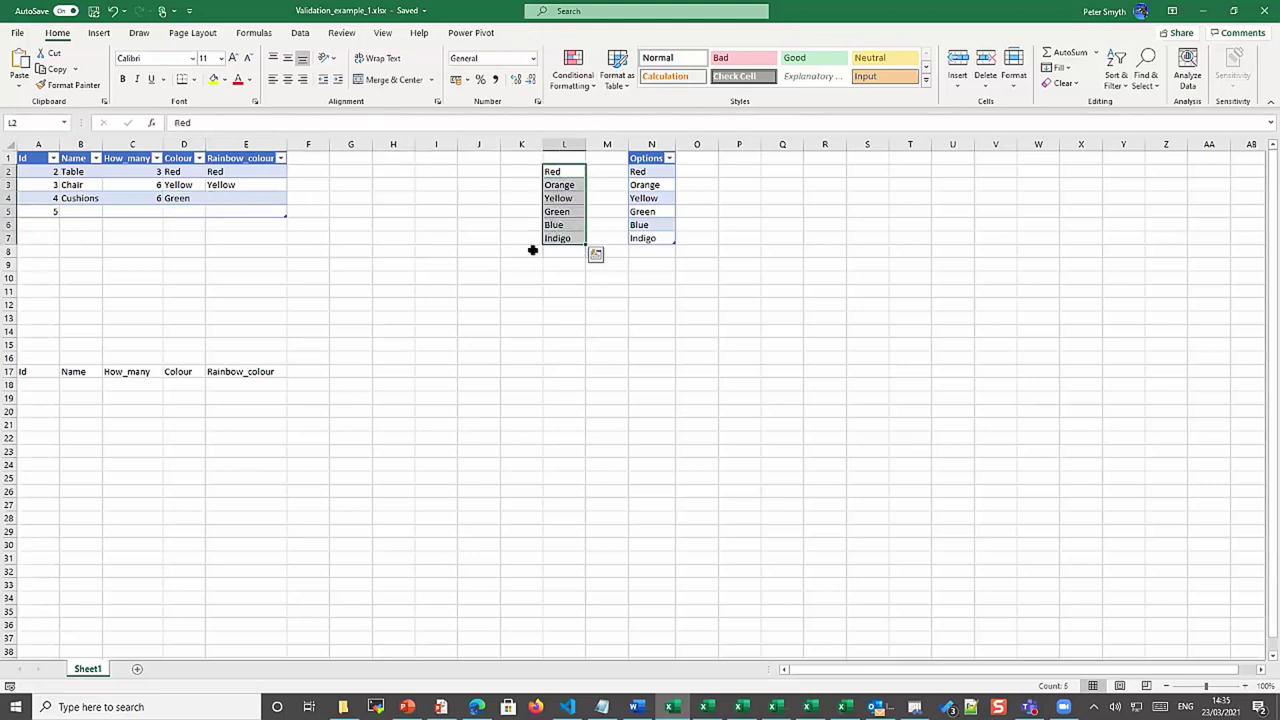
# Choose Green from E4's Rainbow_colour drop-down list
pyautogui.click(218, 198)
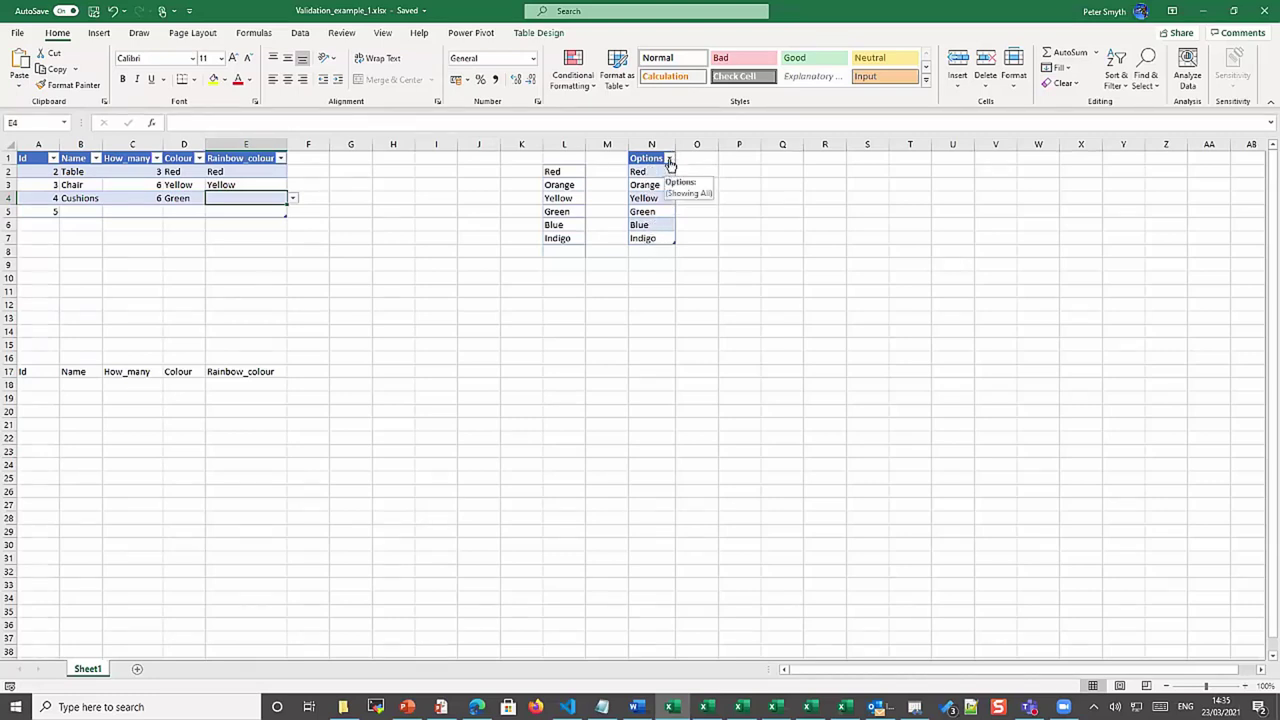
pyautogui.click(293, 198)
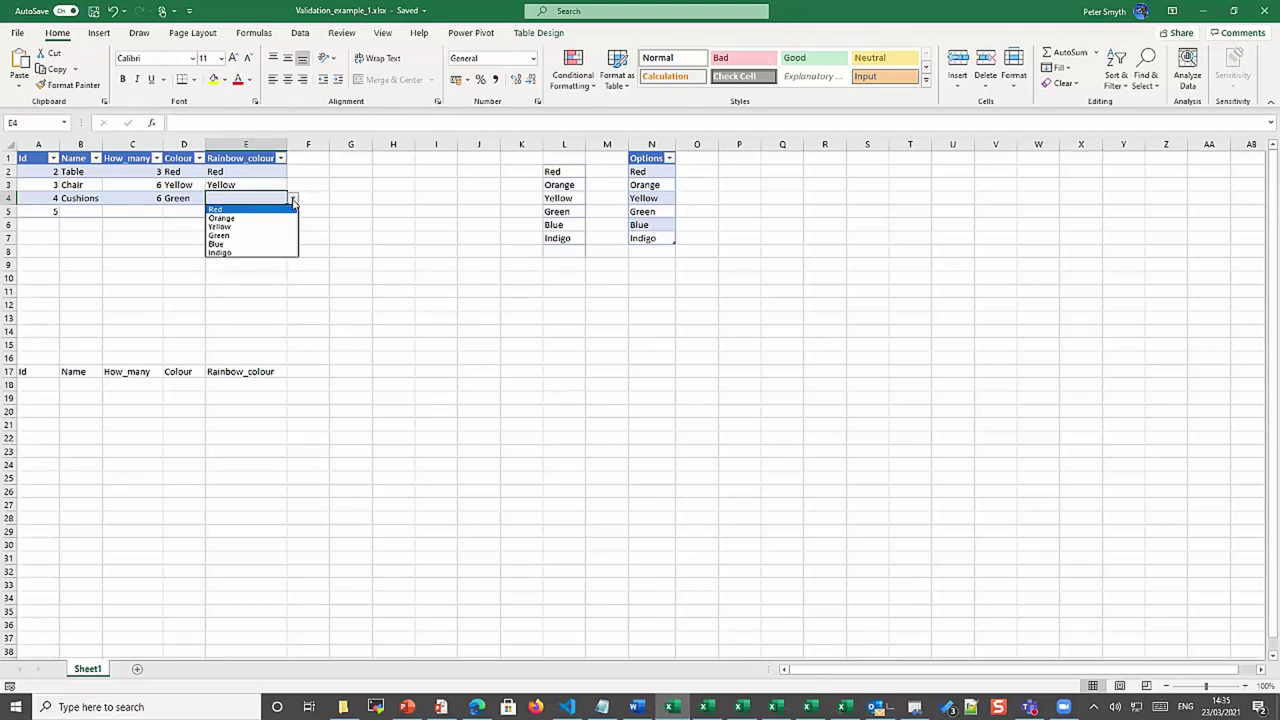
pyautogui.click(239, 236)
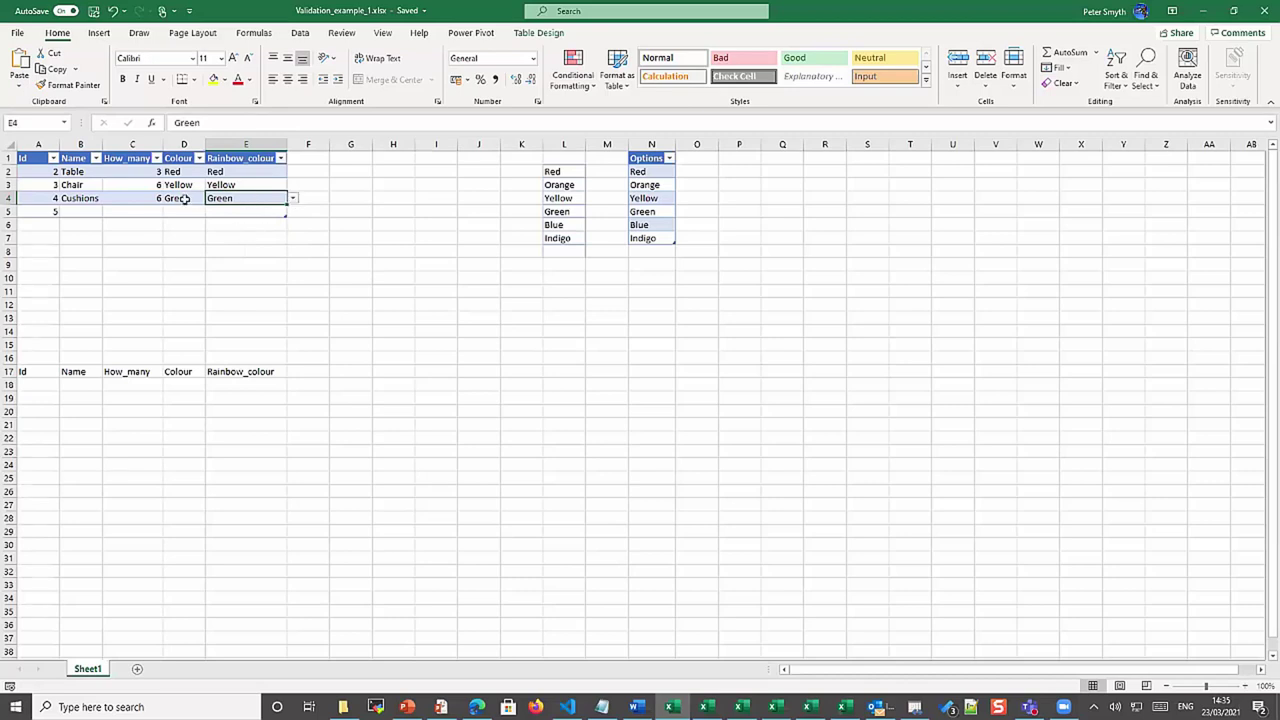
pyautogui.click(293, 203)
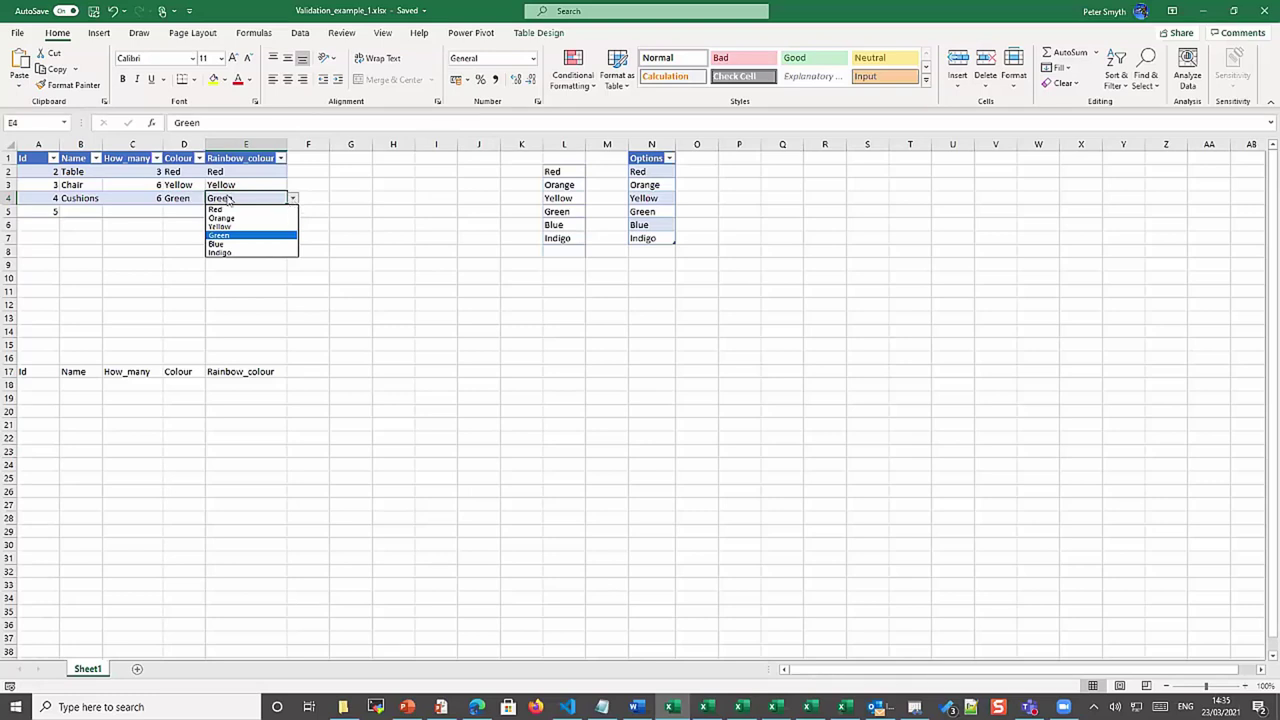
pyautogui.click(177, 198)
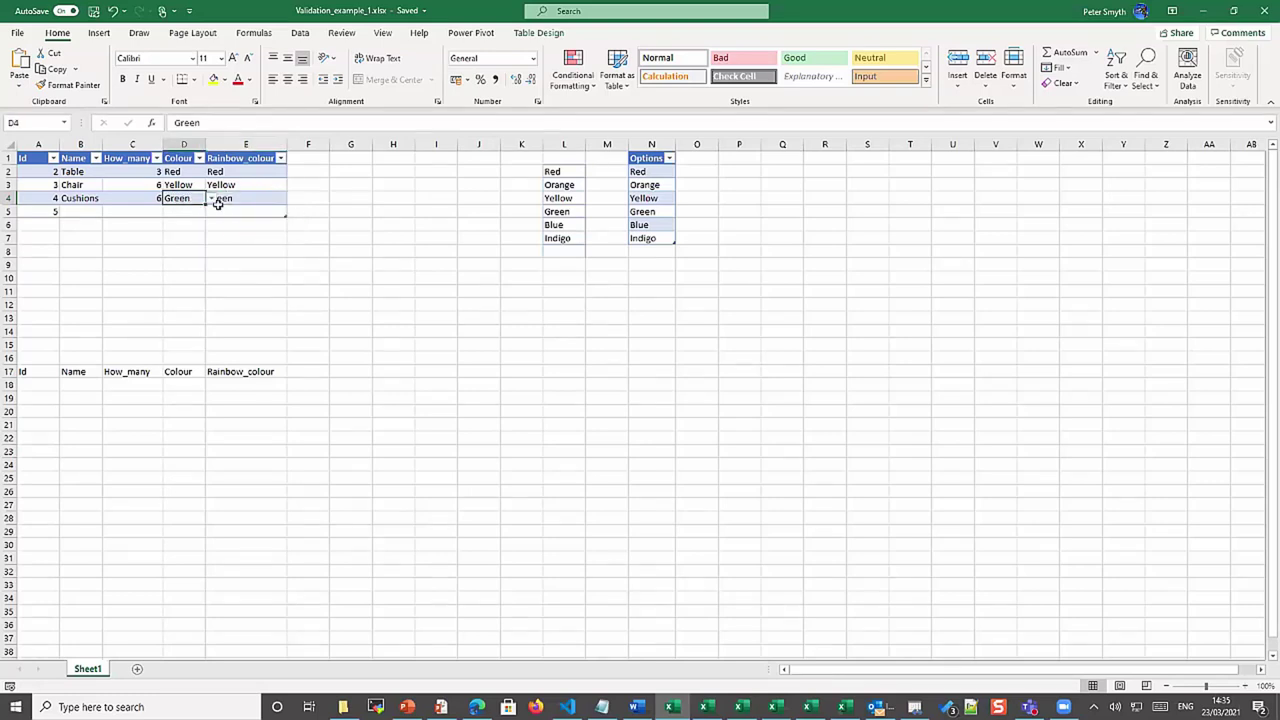
pyautogui.click(555, 250)
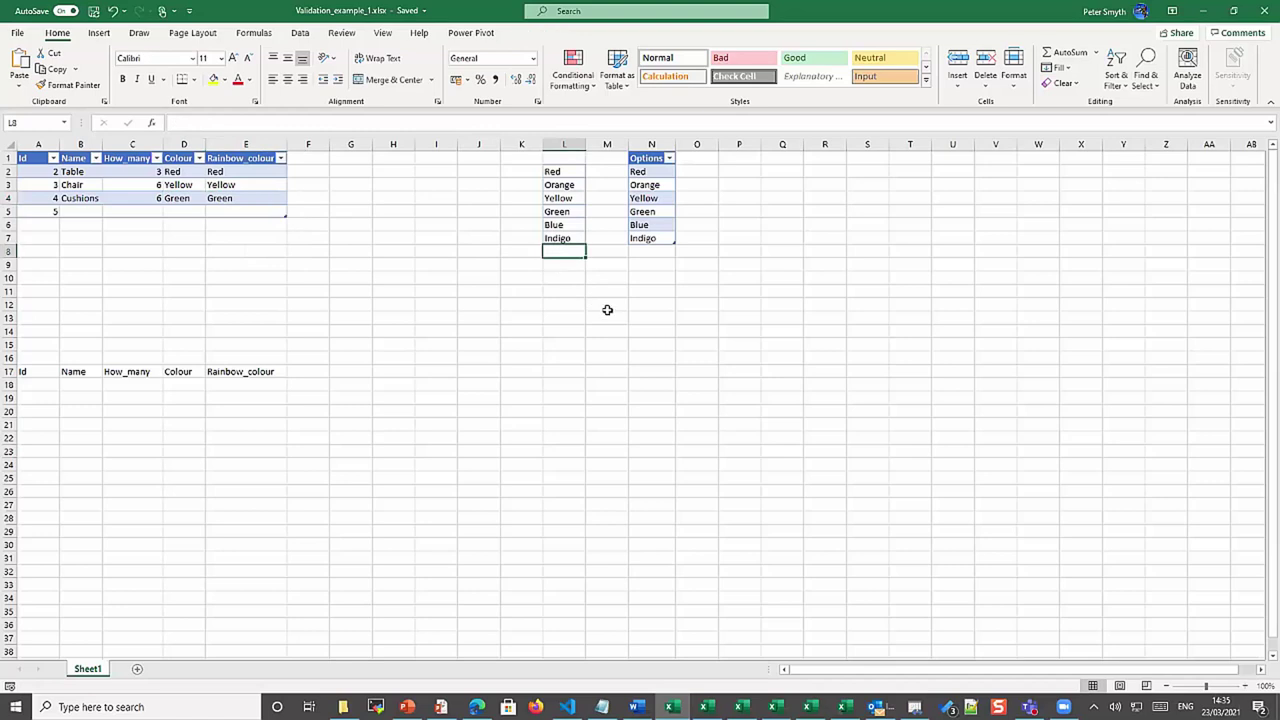
# Enter Violet below Indigo in L8 and in the Options table at N8
pyautogui.write('Violet')
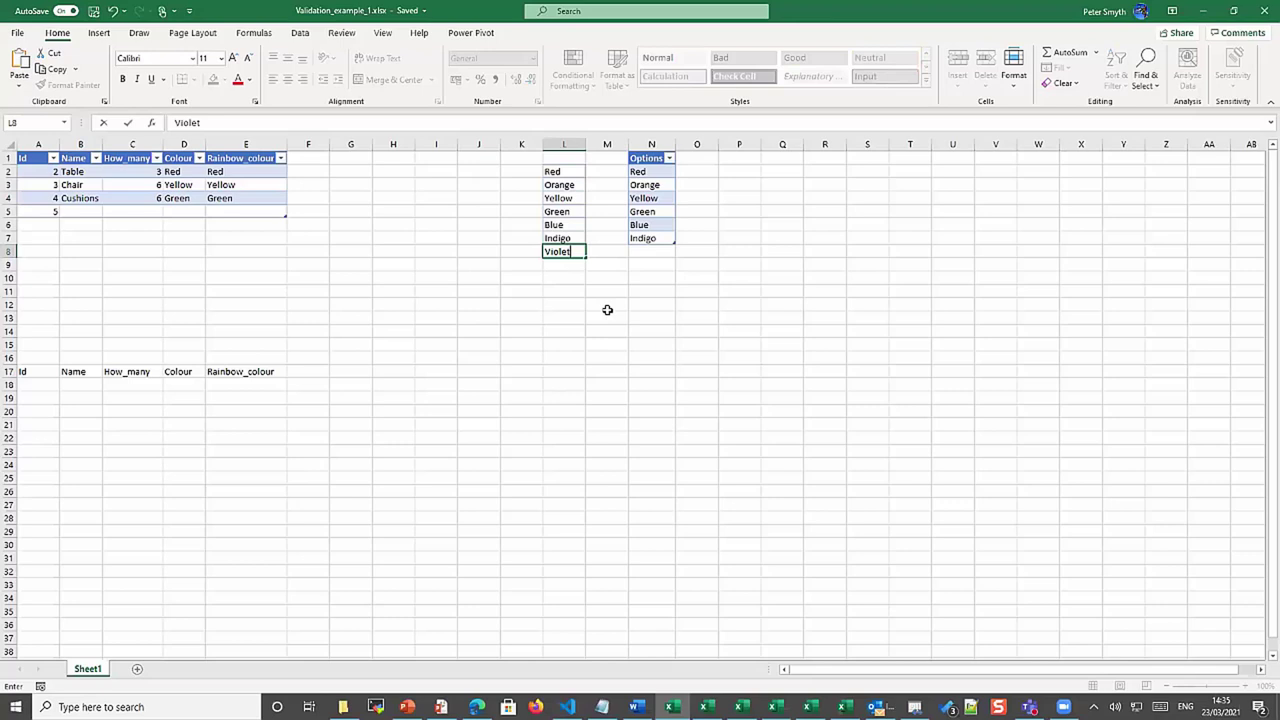
pyautogui.press('Tab')
pyautogui.press('Tab')
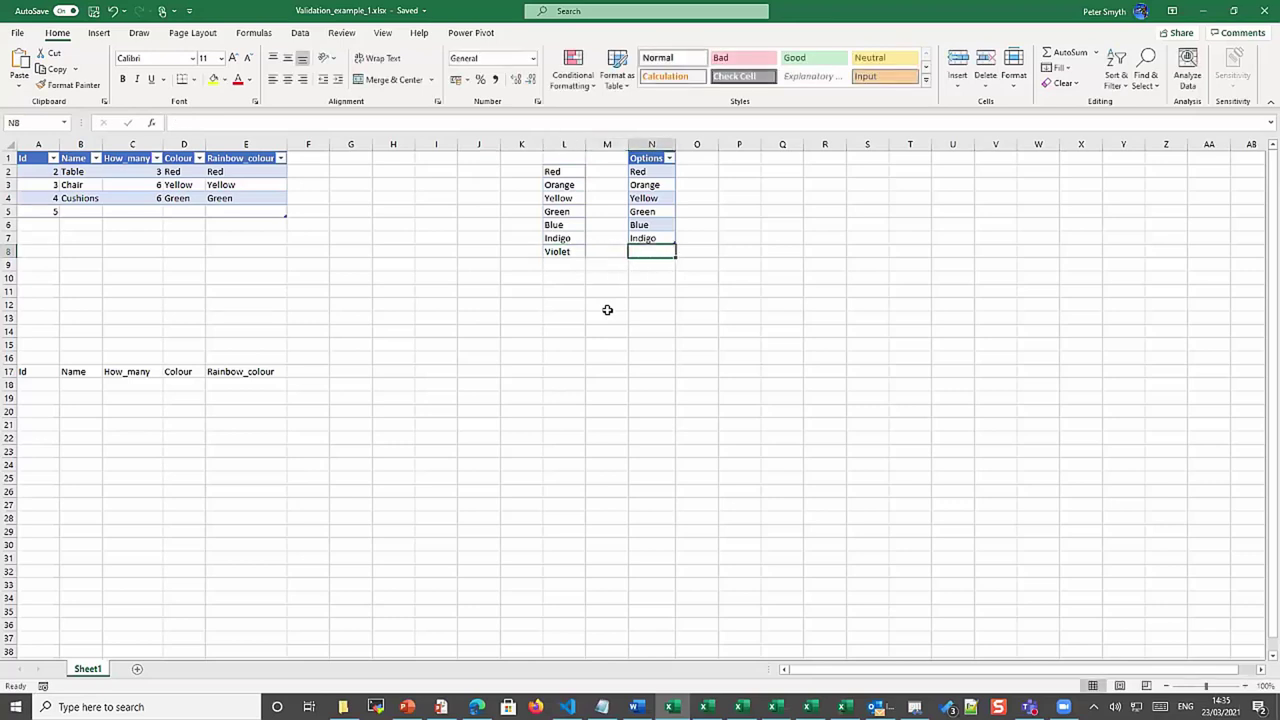
pyautogui.write('V')
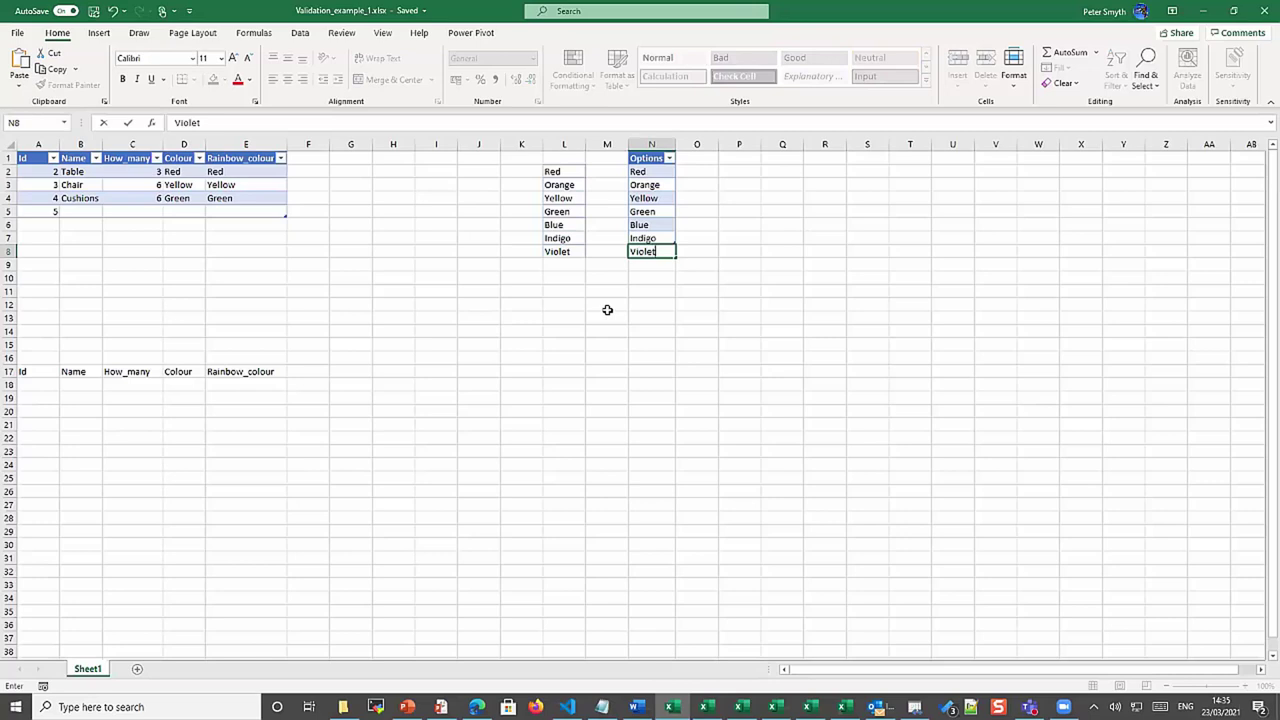
pyautogui.write('iolet')
pyautogui.press('Return')
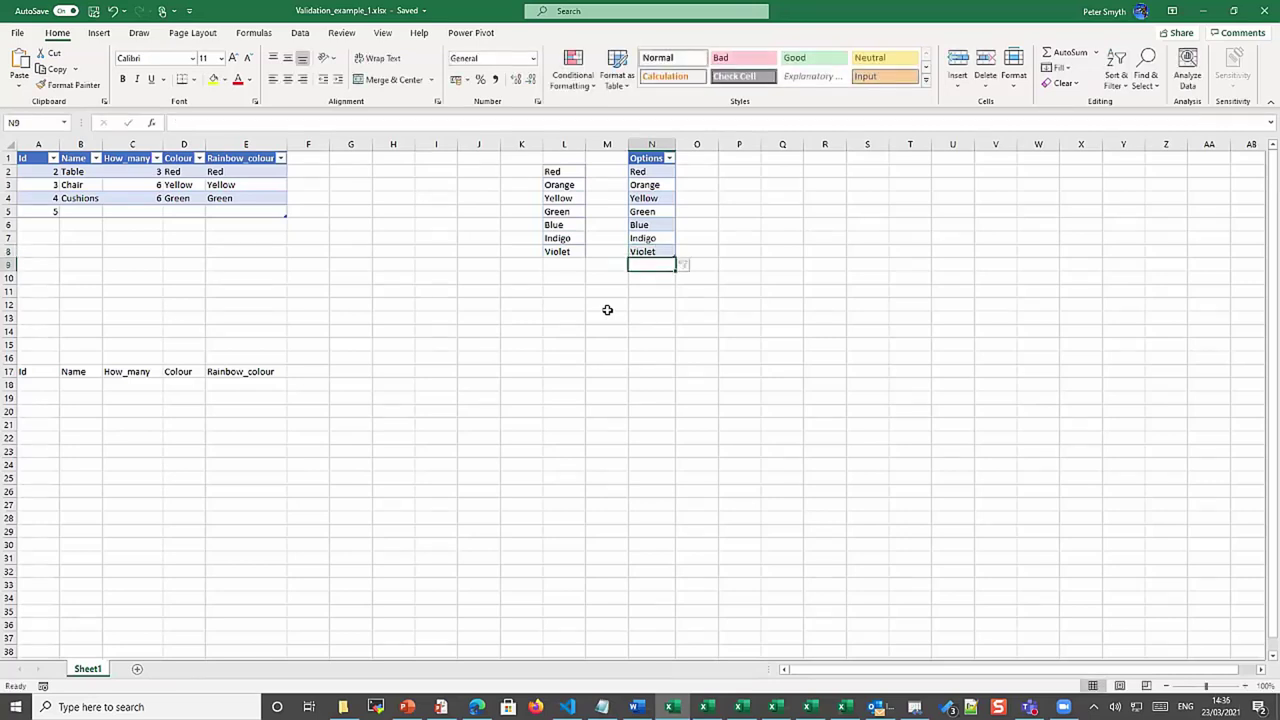
pyautogui.click(665, 304)
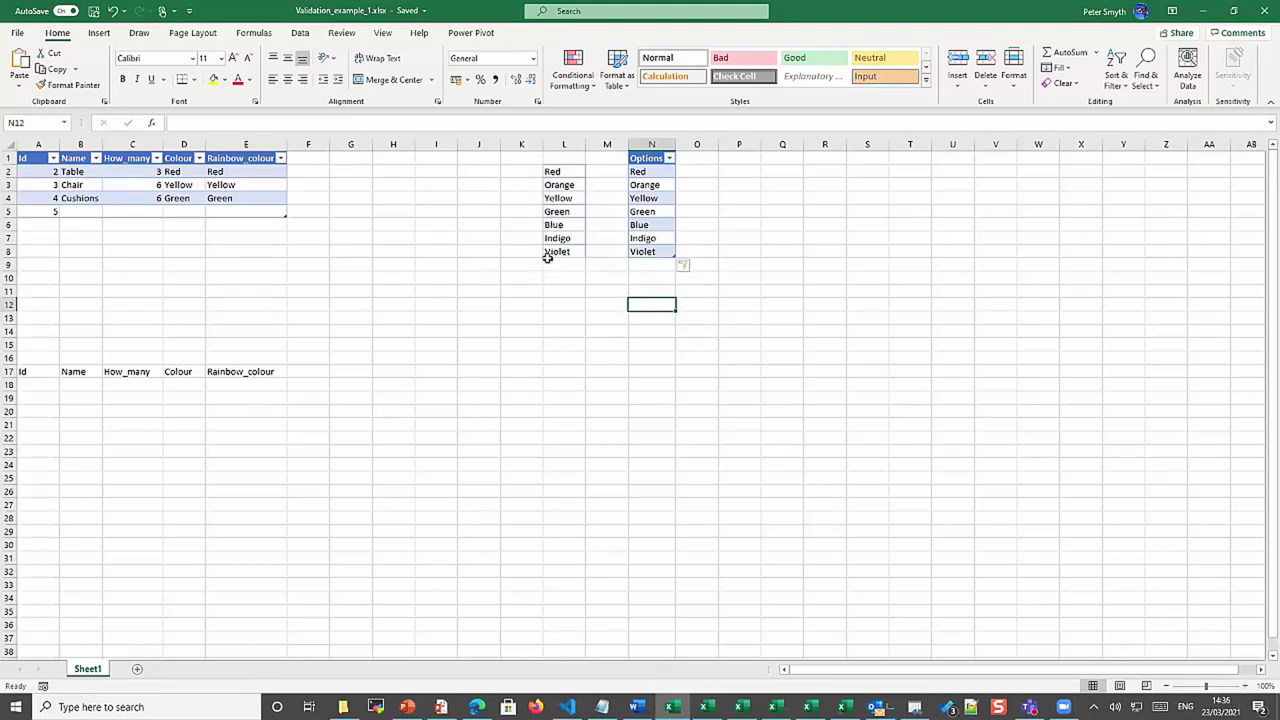
pyautogui.click(186, 199)
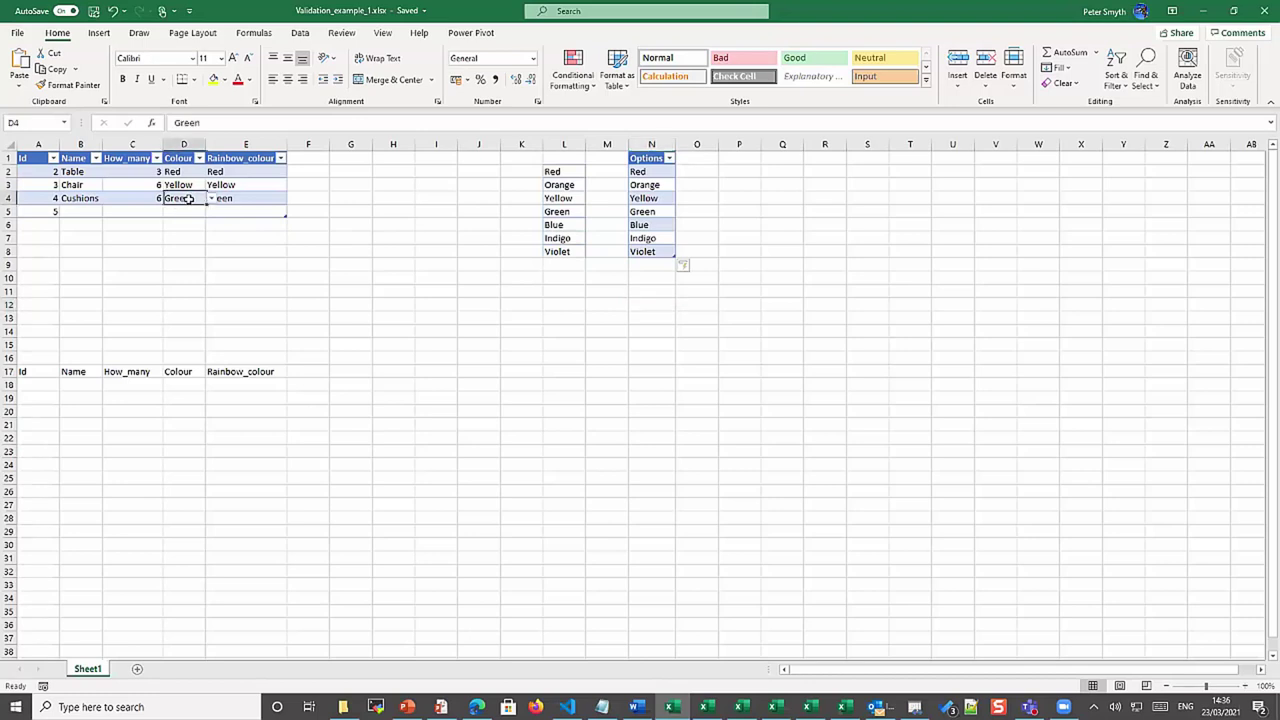
pyautogui.click(211, 199)
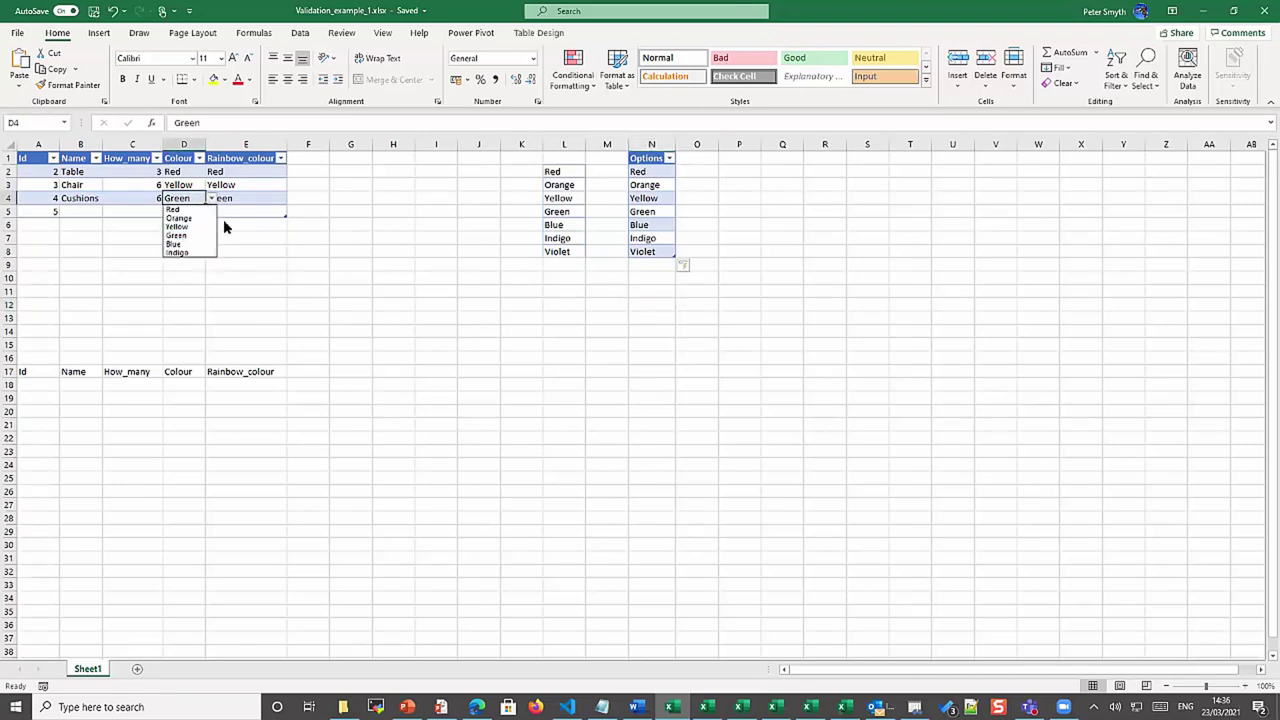
pyautogui.click(247, 198)
pyautogui.click(293, 198)
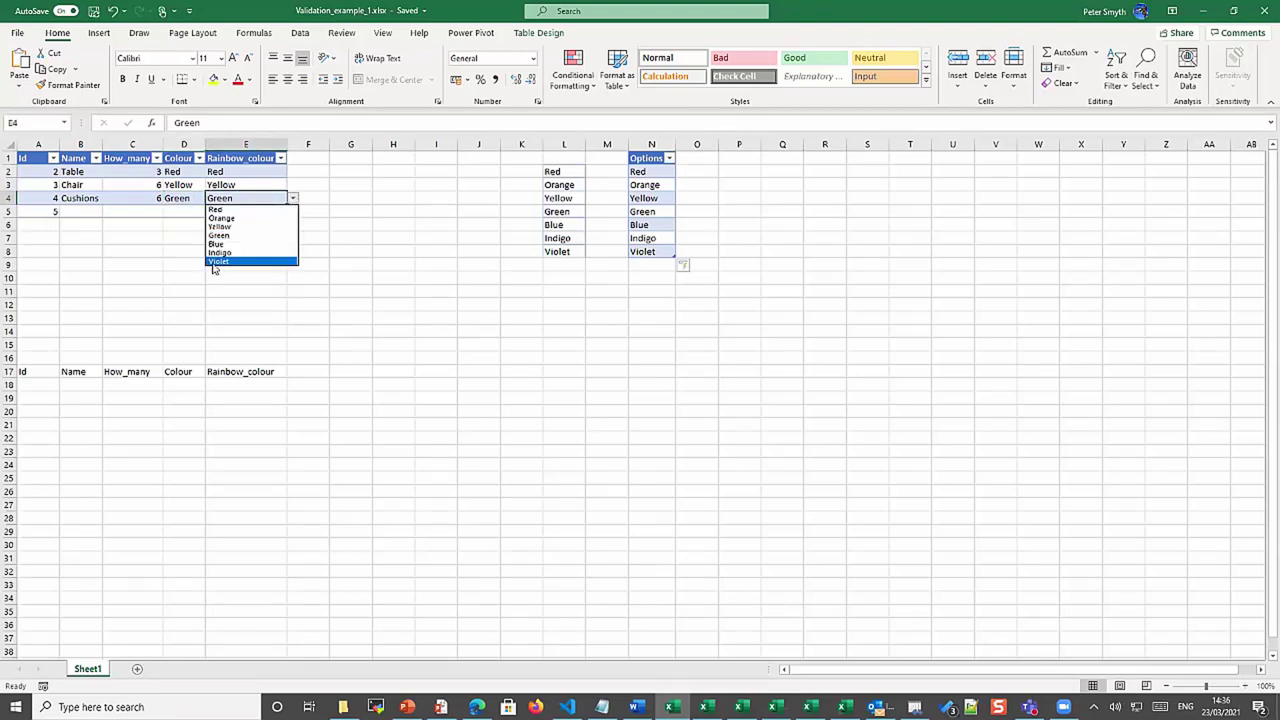
pyautogui.press('Up')
pyautogui.press('Up')
pyautogui.press('Up')
pyautogui.press('Up')
pyautogui.press('Up')
pyautogui.click(242, 236)
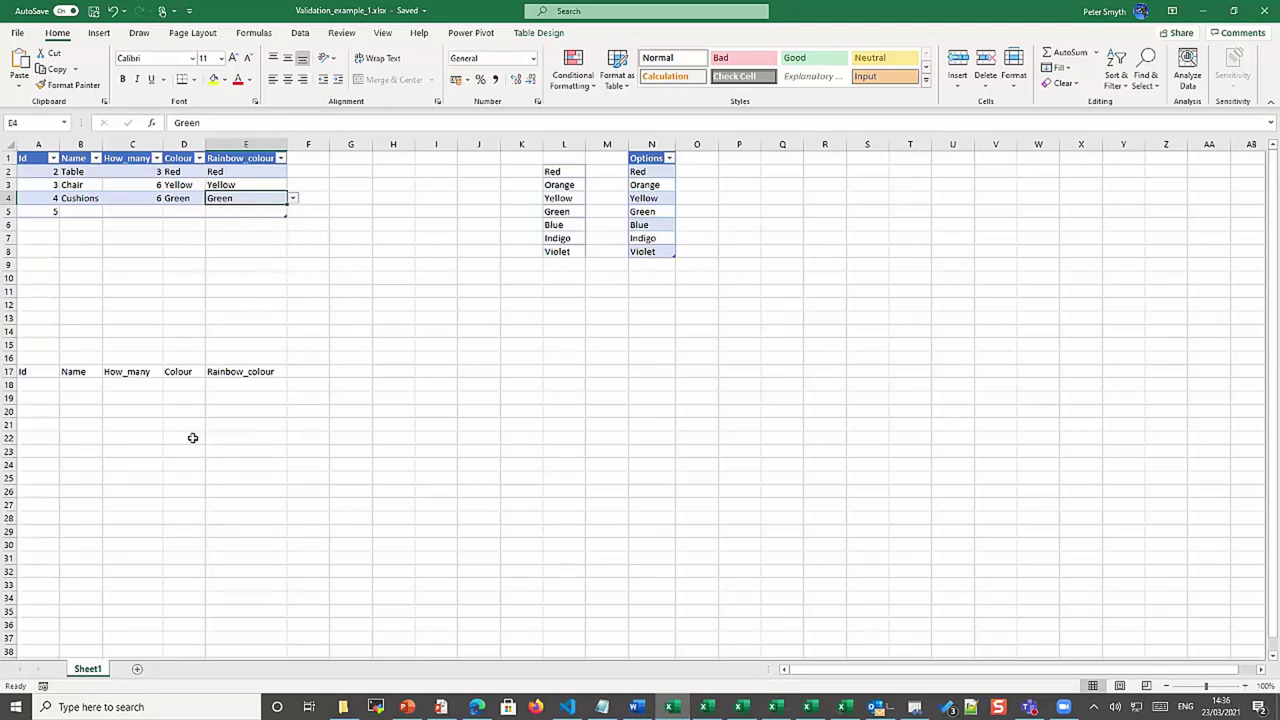
pyautogui.click(30, 386)
pyautogui.click(68, 392)
pyautogui.click(120, 396)
pyautogui.click(188, 385)
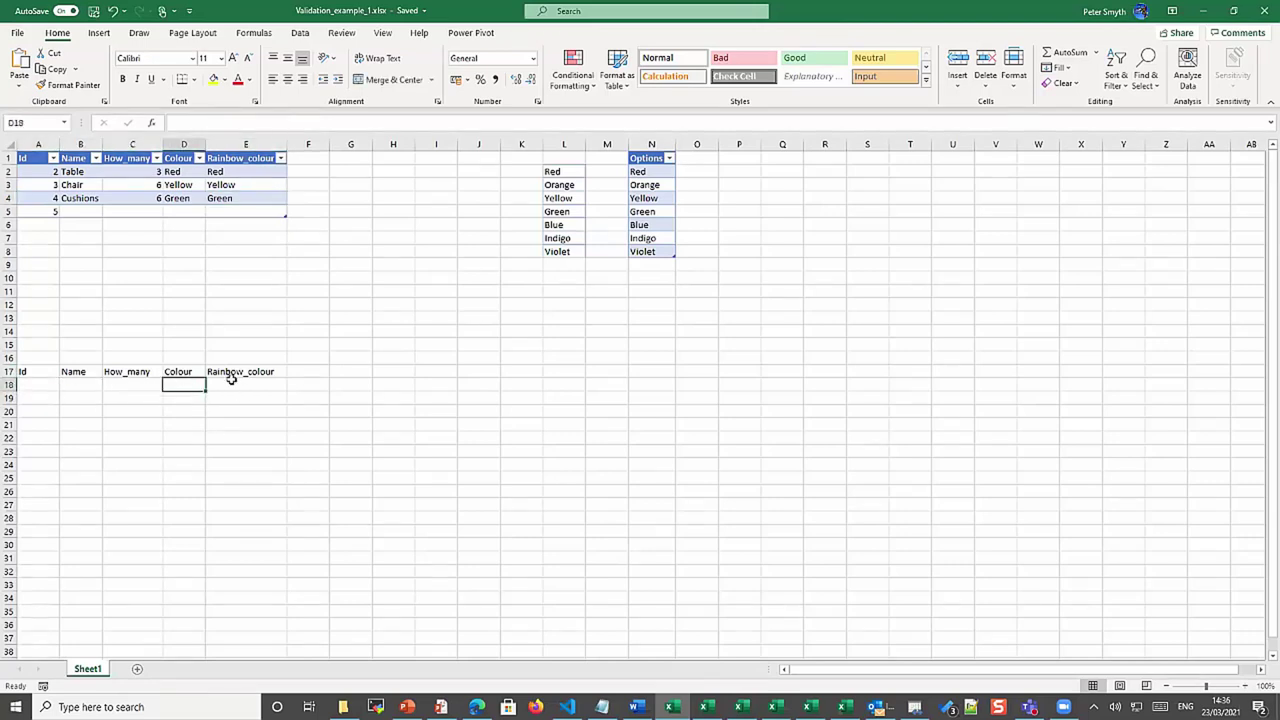
pyautogui.click(235, 387)
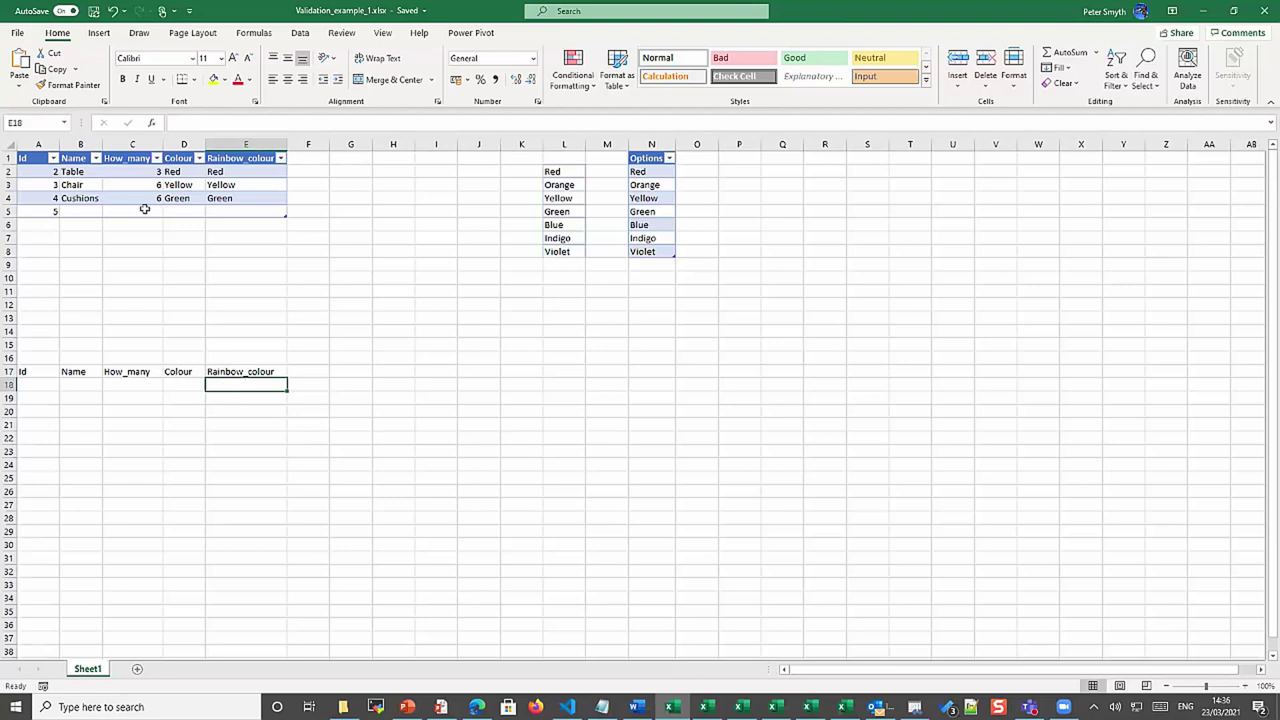
pyautogui.click(186, 199)
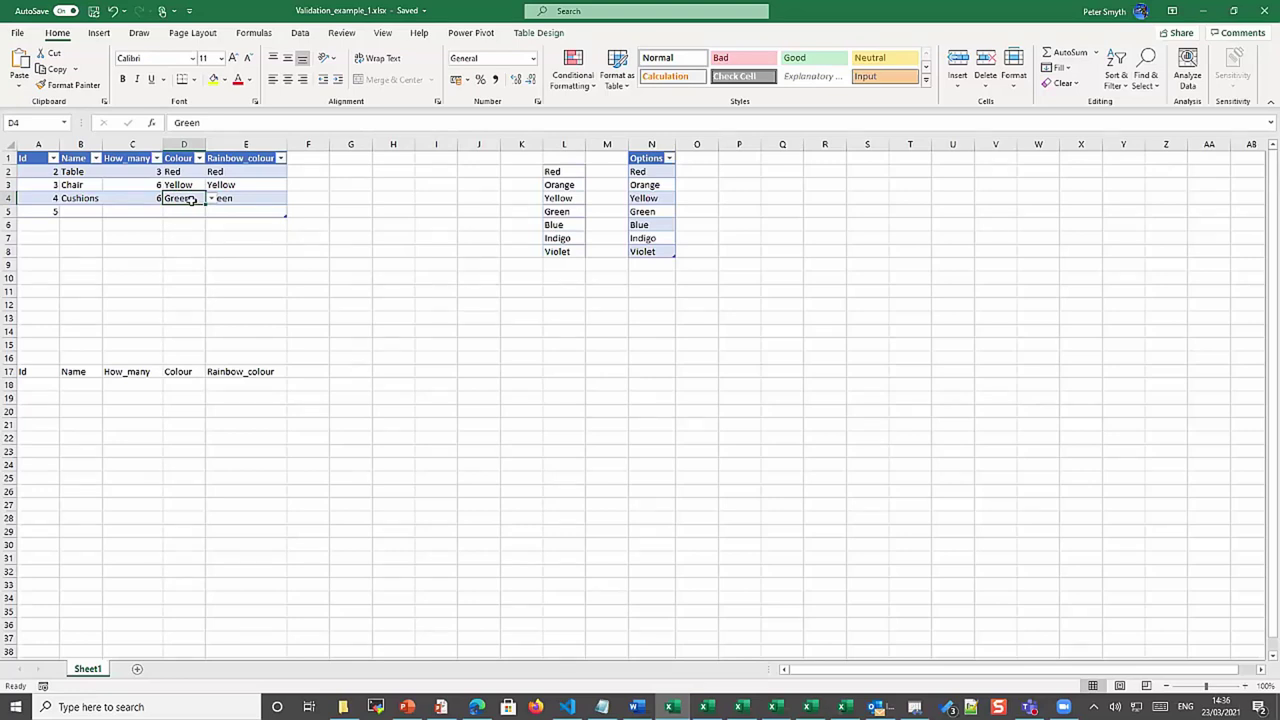
# Review D4's List validation sourced from =$L$2:$L$7 and keep it unchanged
pyautogui.click(300, 34)
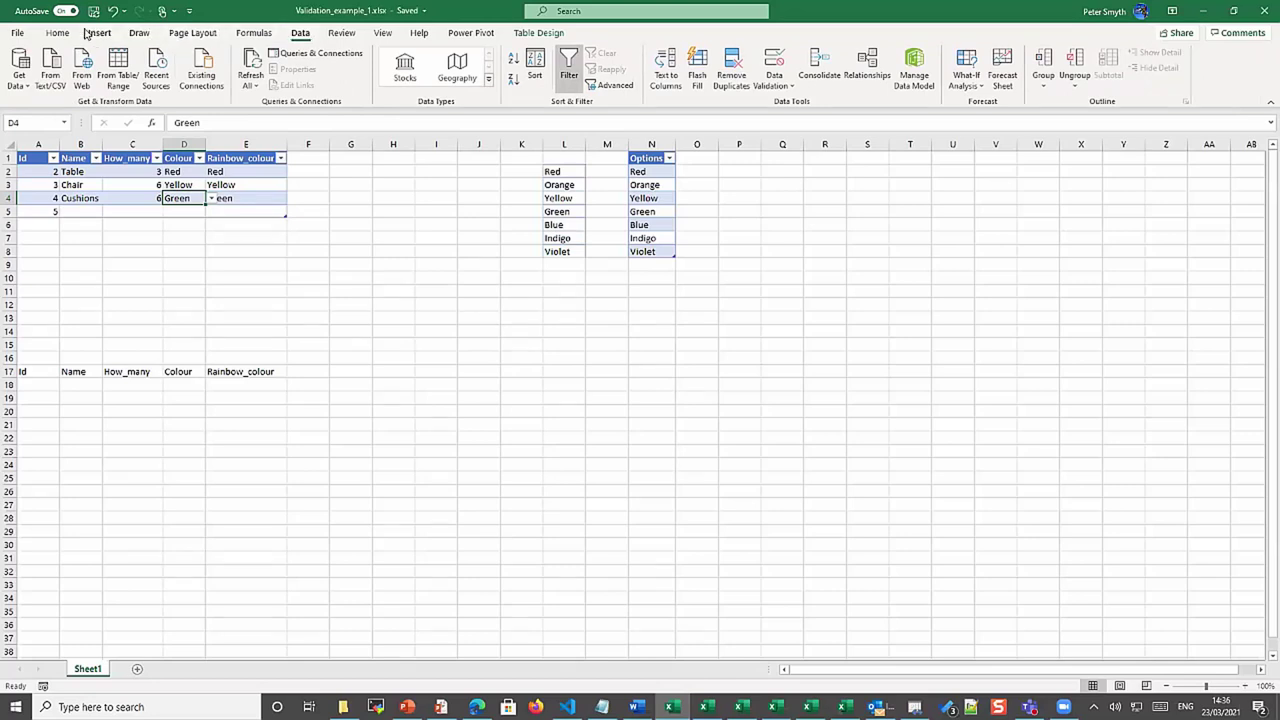
pyautogui.click(59, 38)
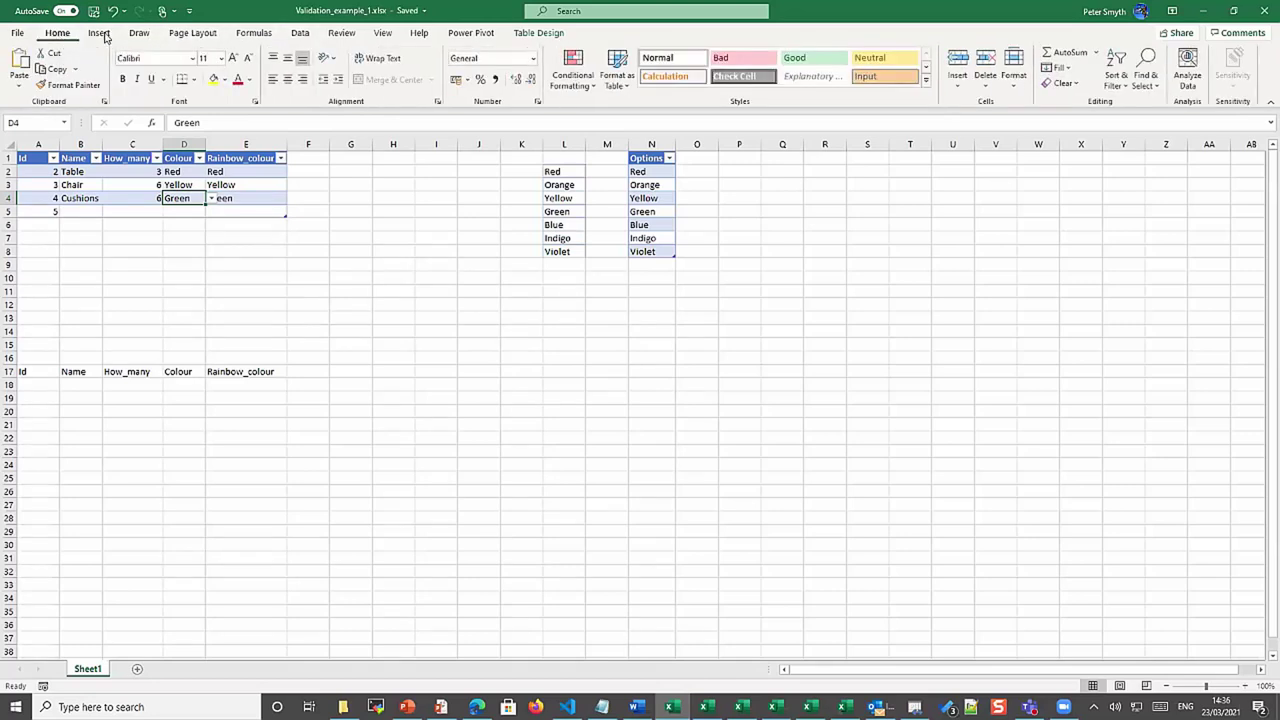
pyautogui.click(299, 38)
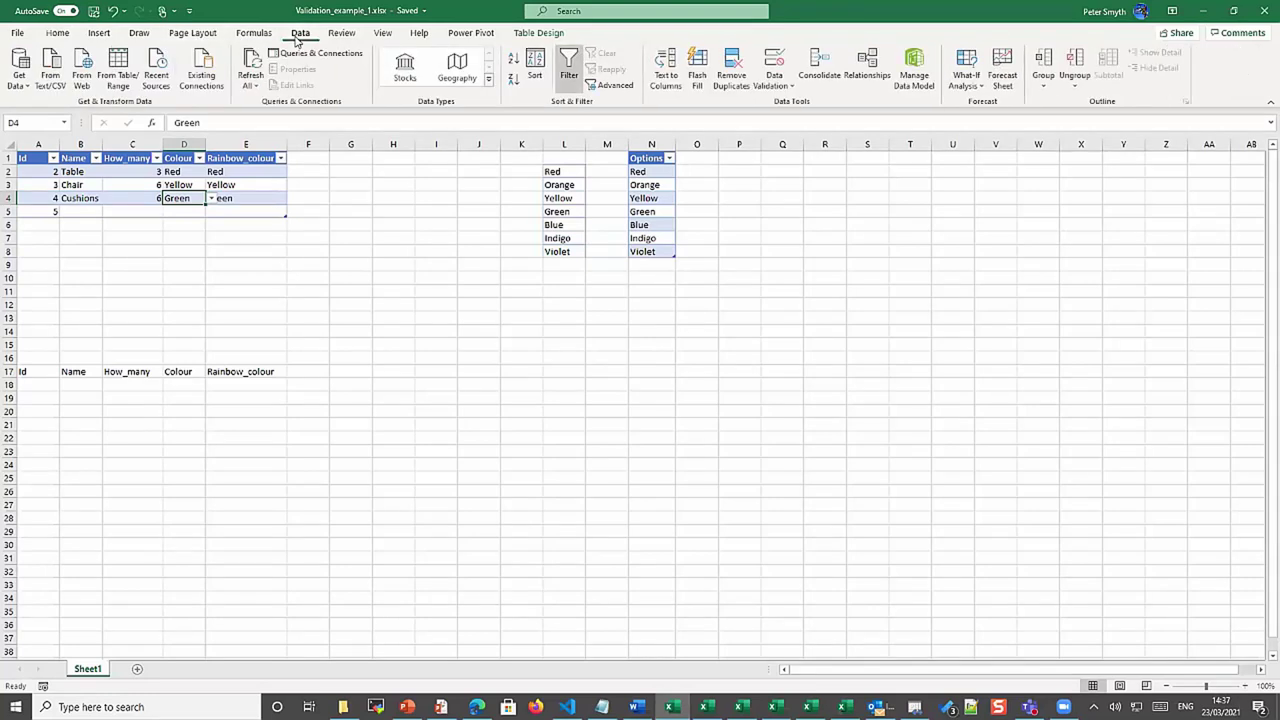
pyautogui.click(776, 82)
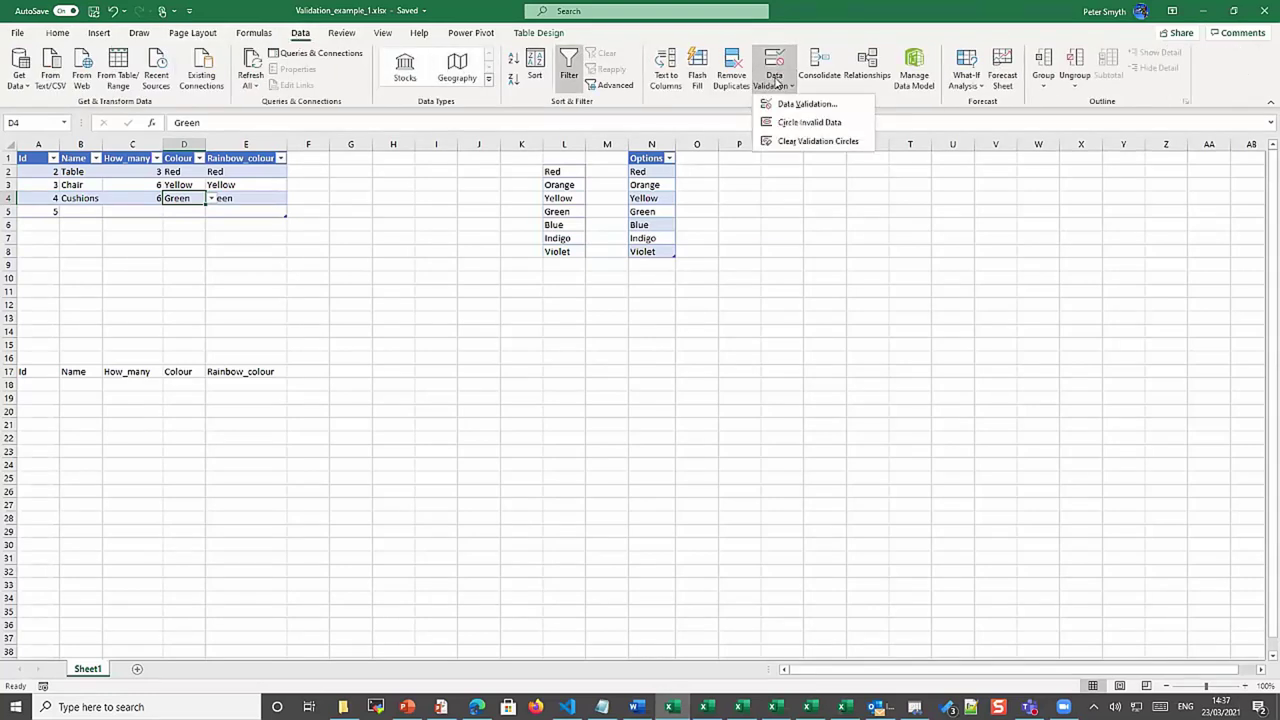
pyautogui.click(805, 104)
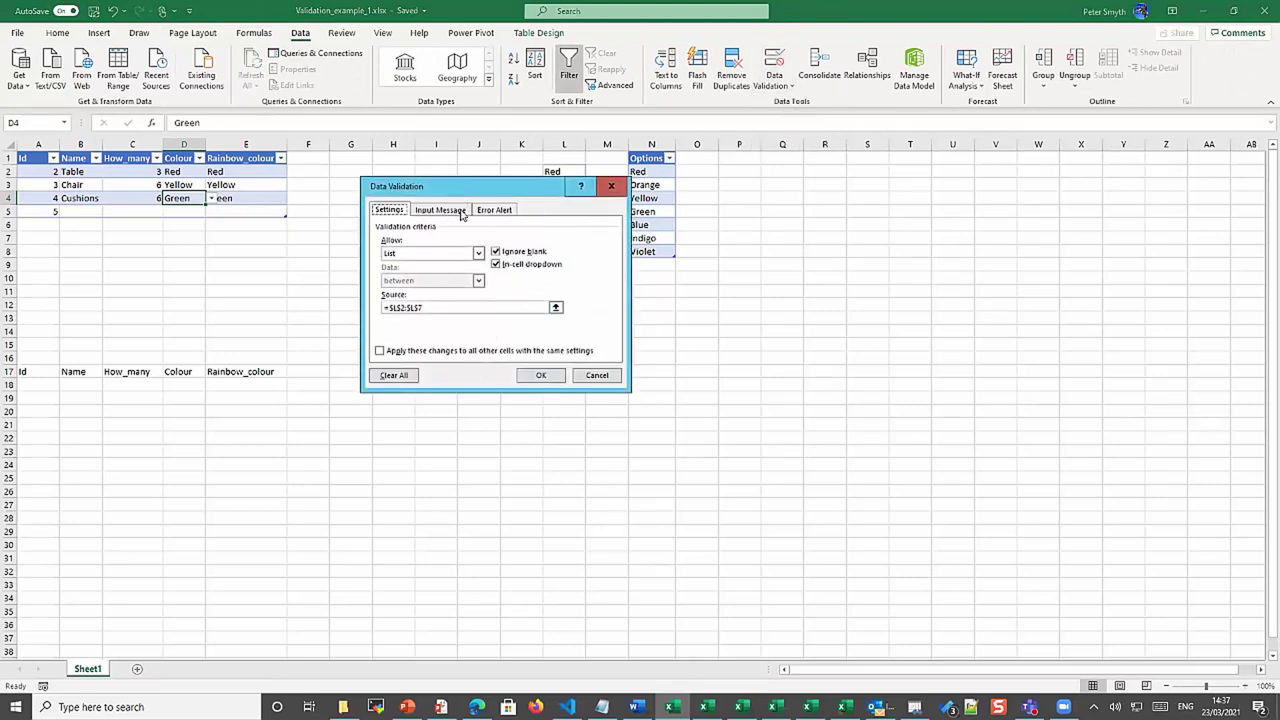
pyautogui.moveTo(464, 191); pyautogui.dragTo(369, 249)
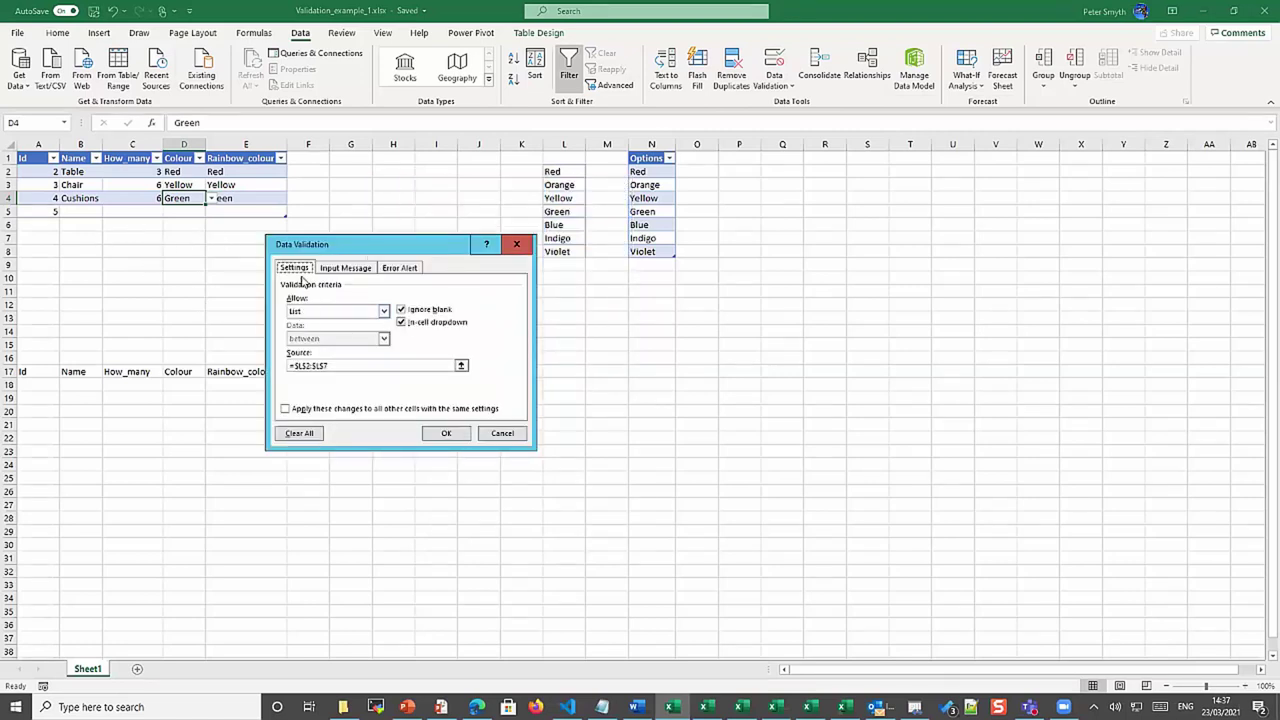
pyautogui.click(382, 313)
pyautogui.click(383, 313)
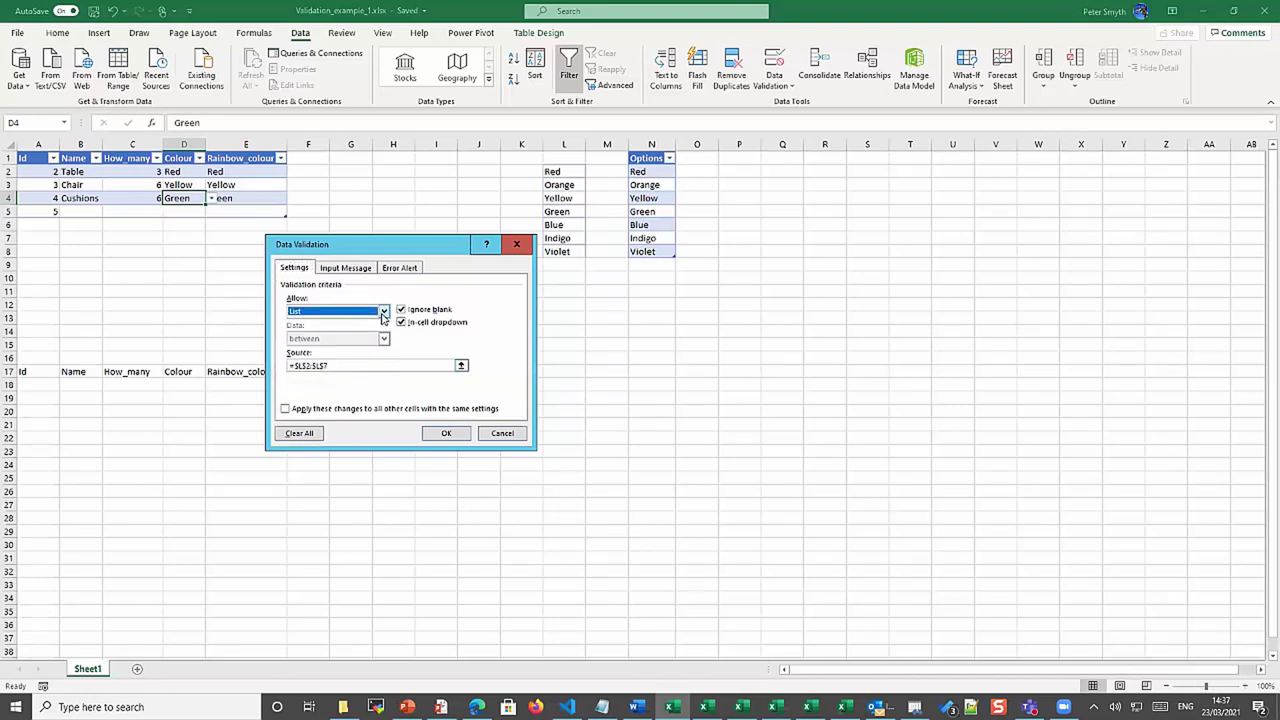
pyautogui.click(383, 313)
pyautogui.click(383, 313)
pyautogui.moveTo(346, 246); pyautogui.dragTo(505, 313)
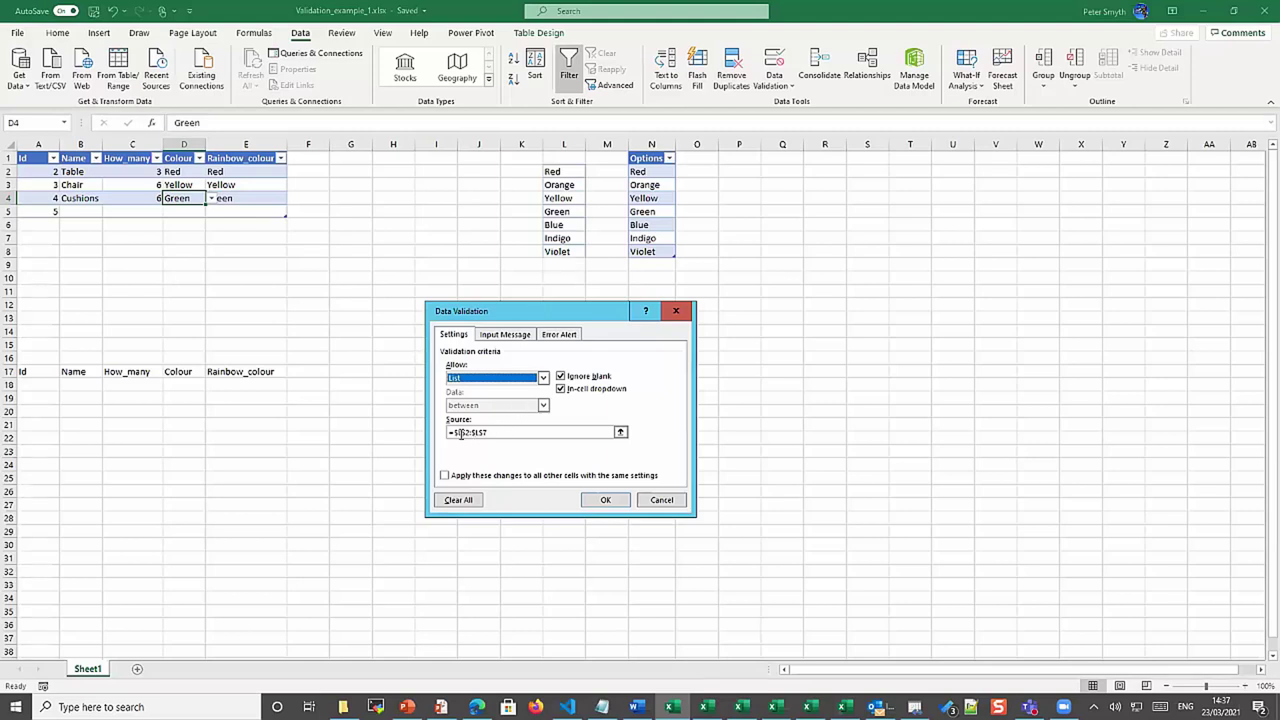
pyautogui.click(605, 500)
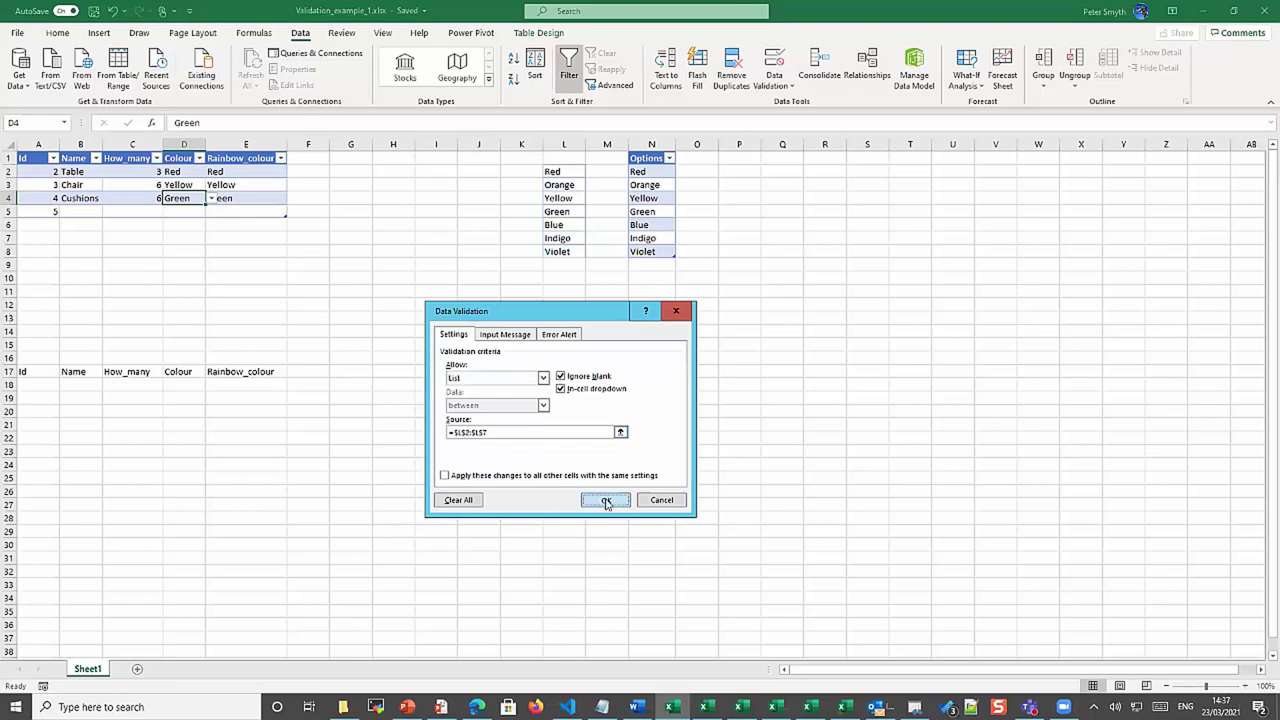
pyautogui.click(236, 197)
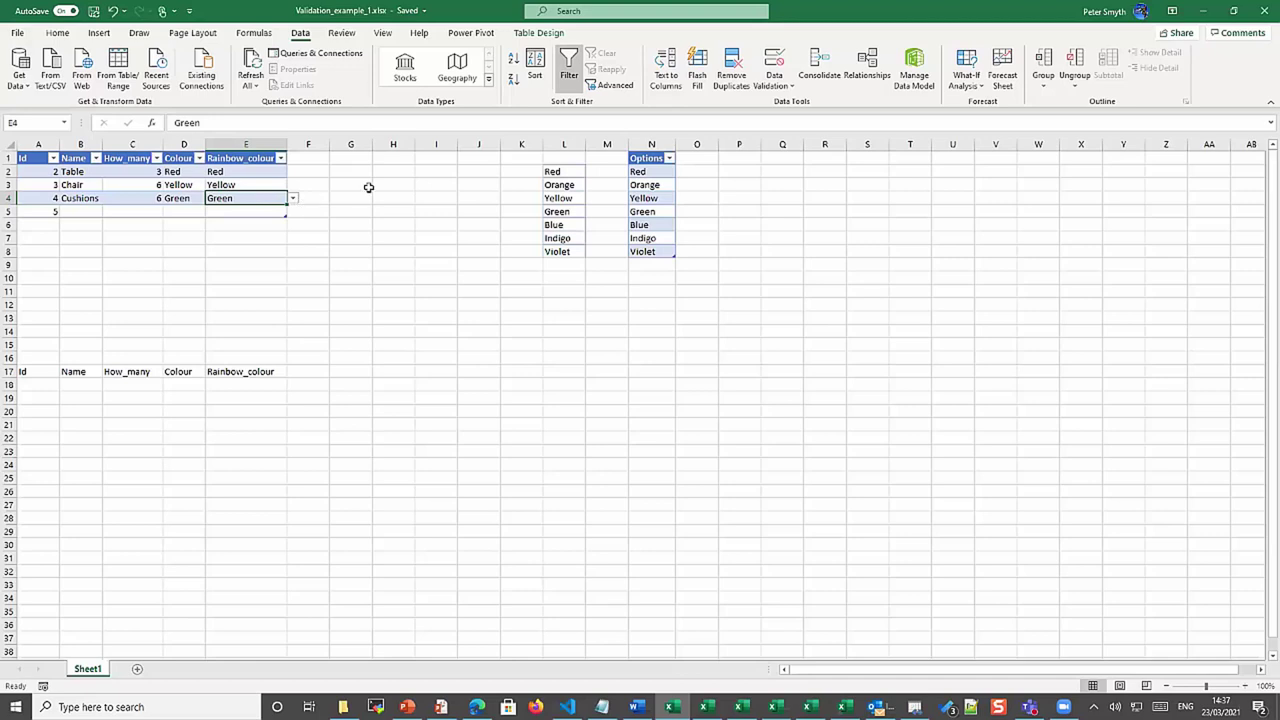
pyautogui.click(669, 85)
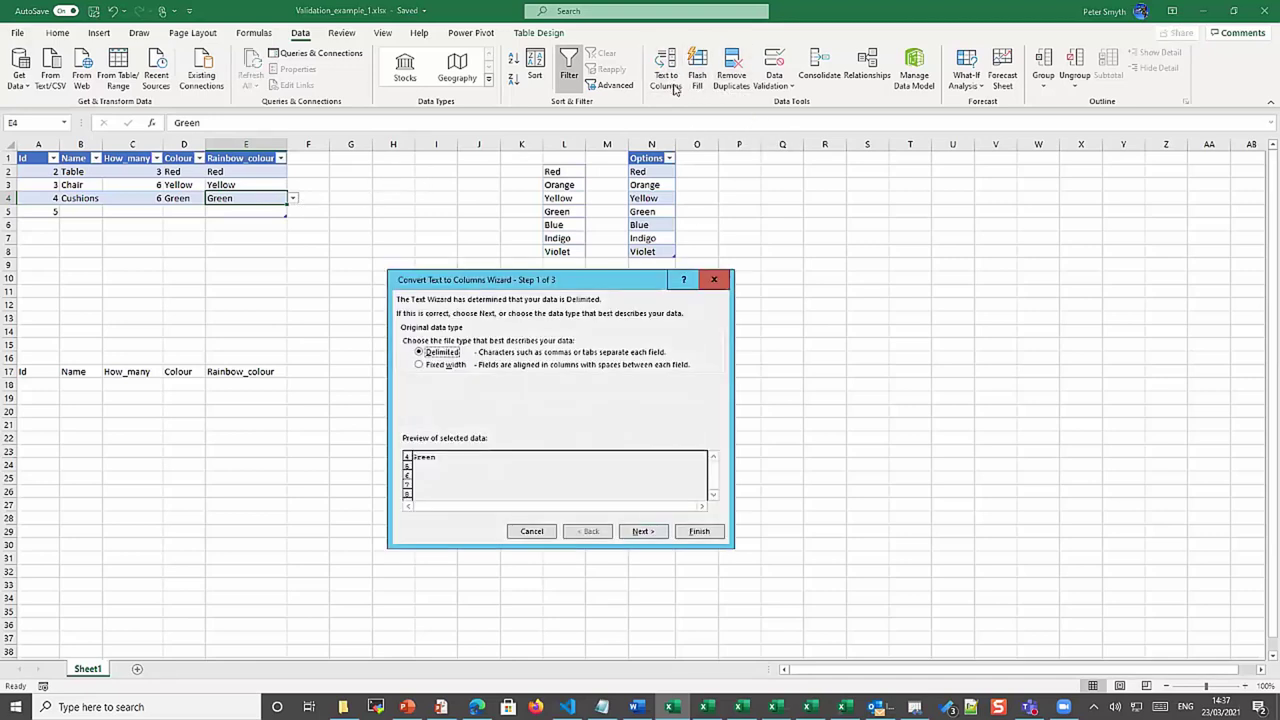
pyautogui.click(713, 279)
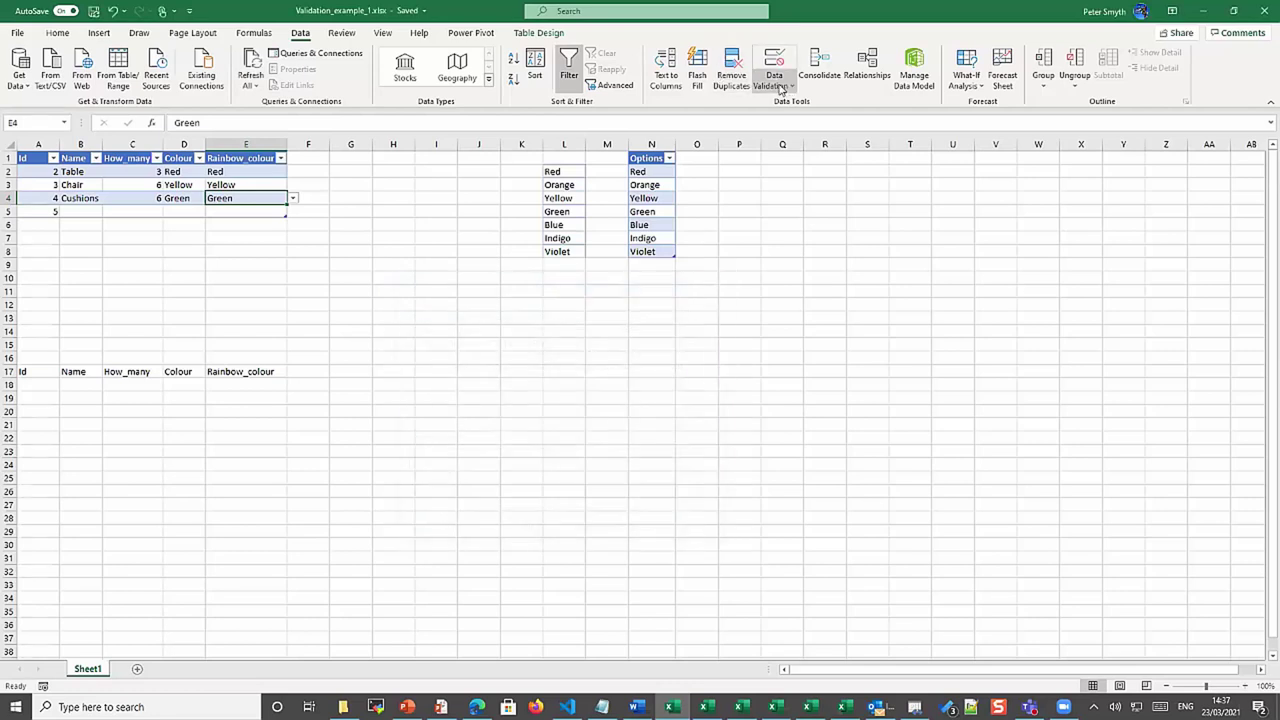
pyautogui.click(781, 88)
pyautogui.click(800, 103)
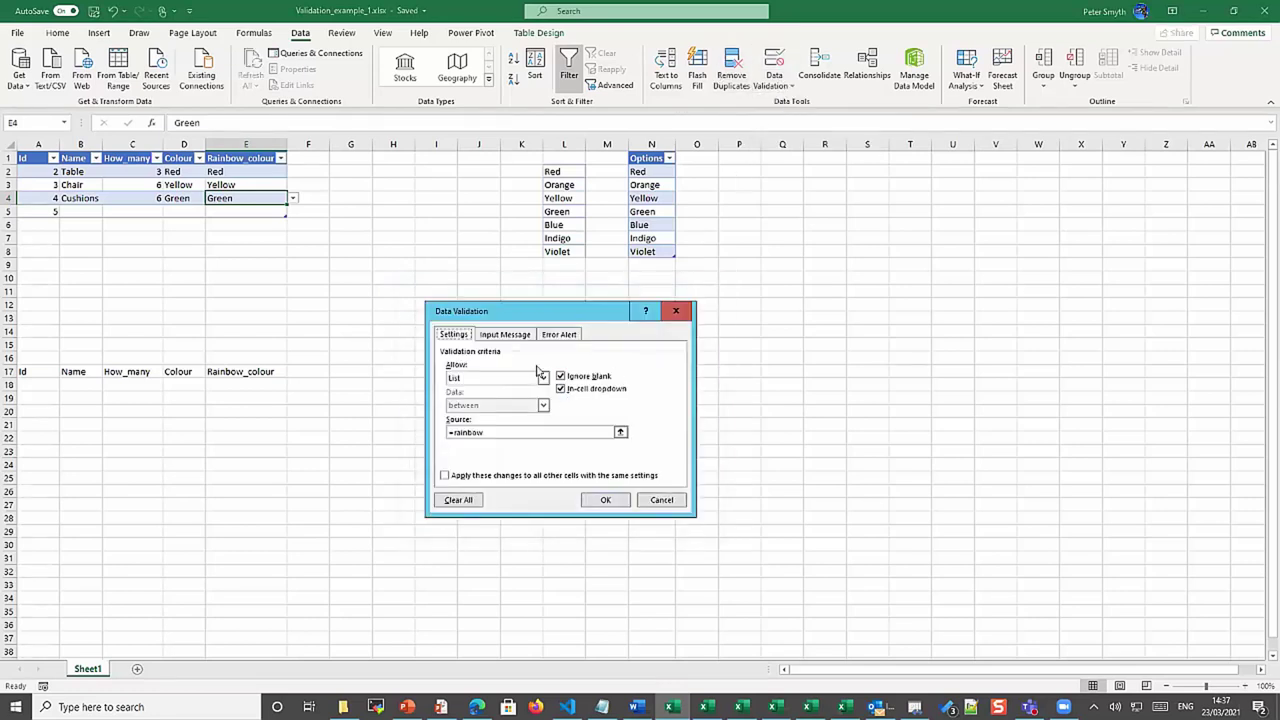
pyautogui.moveTo(512, 310); pyautogui.dragTo(452, 270)
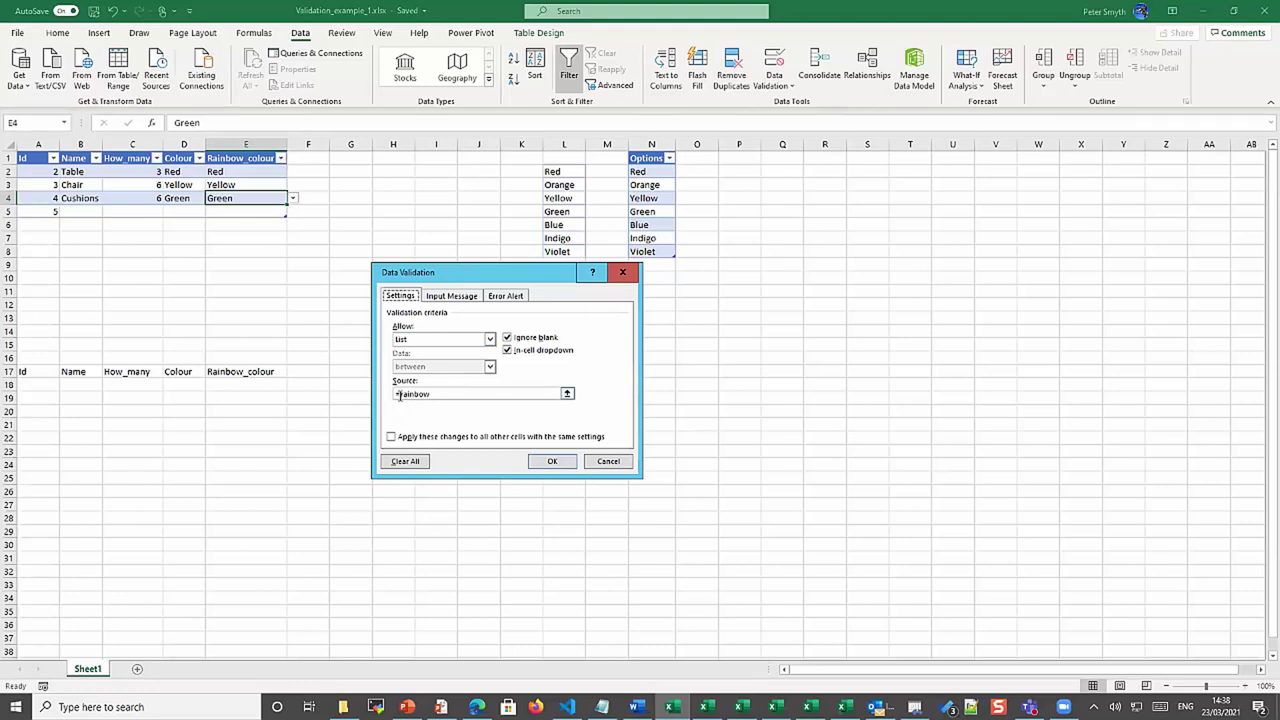
pyautogui.moveTo(398, 395); pyautogui.dragTo(432, 395)
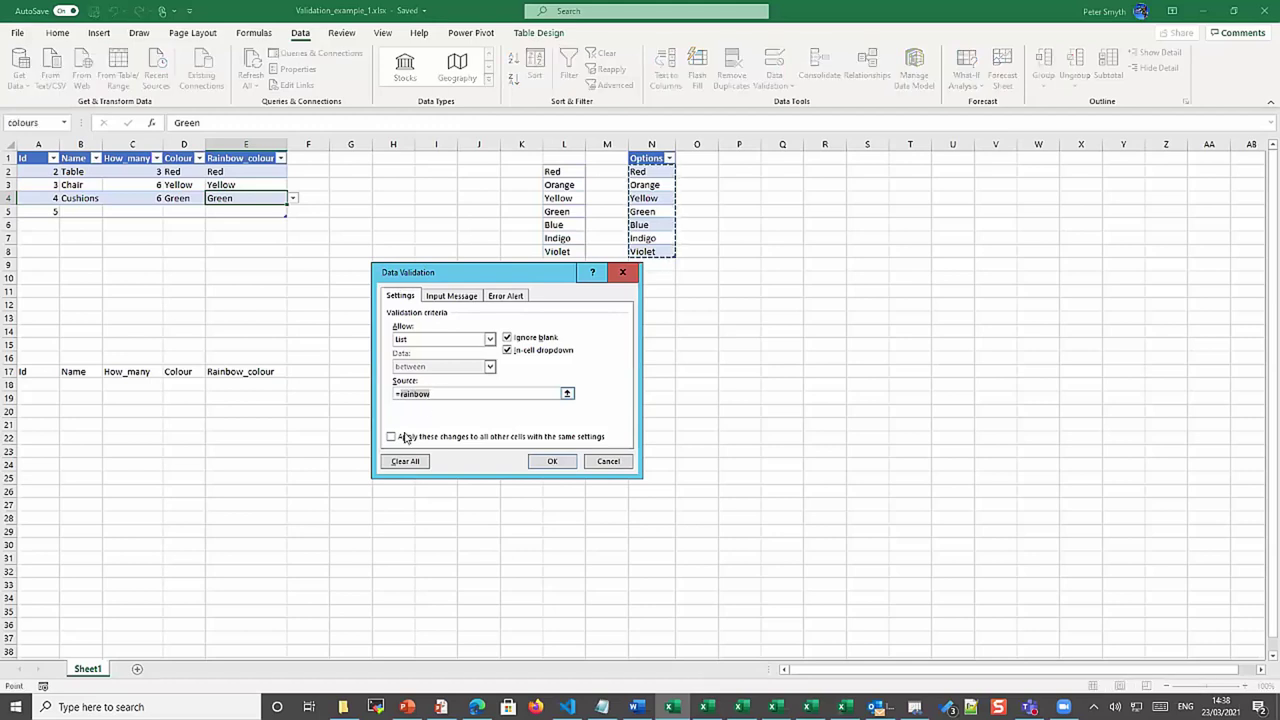
pyautogui.click(552, 463)
pyautogui.click(602, 461)
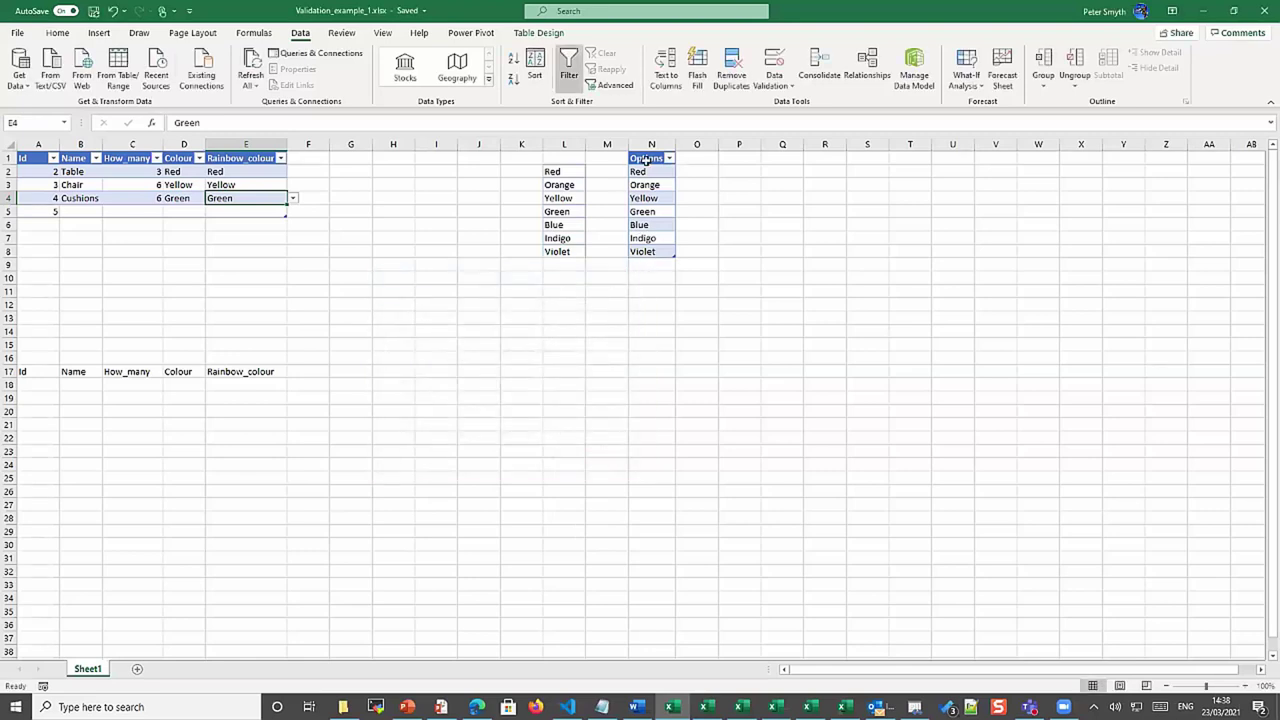
pyautogui.click(646, 158)
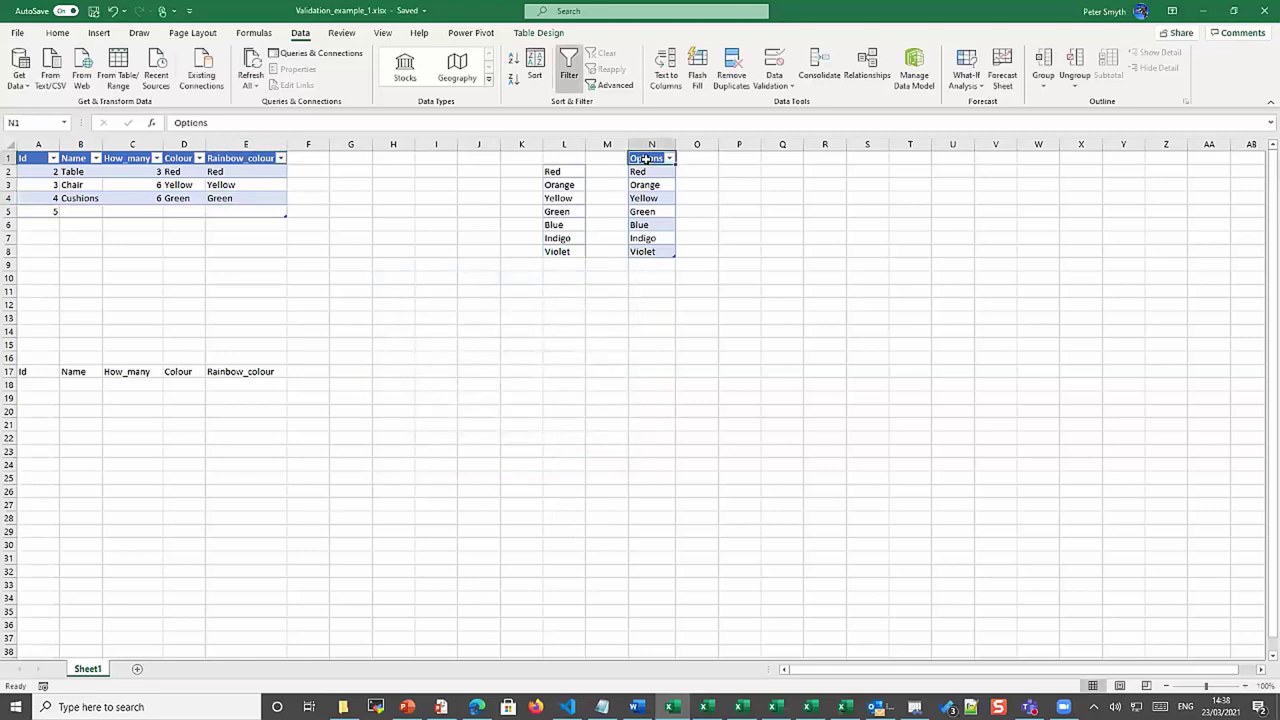
pyautogui.click(250, 33)
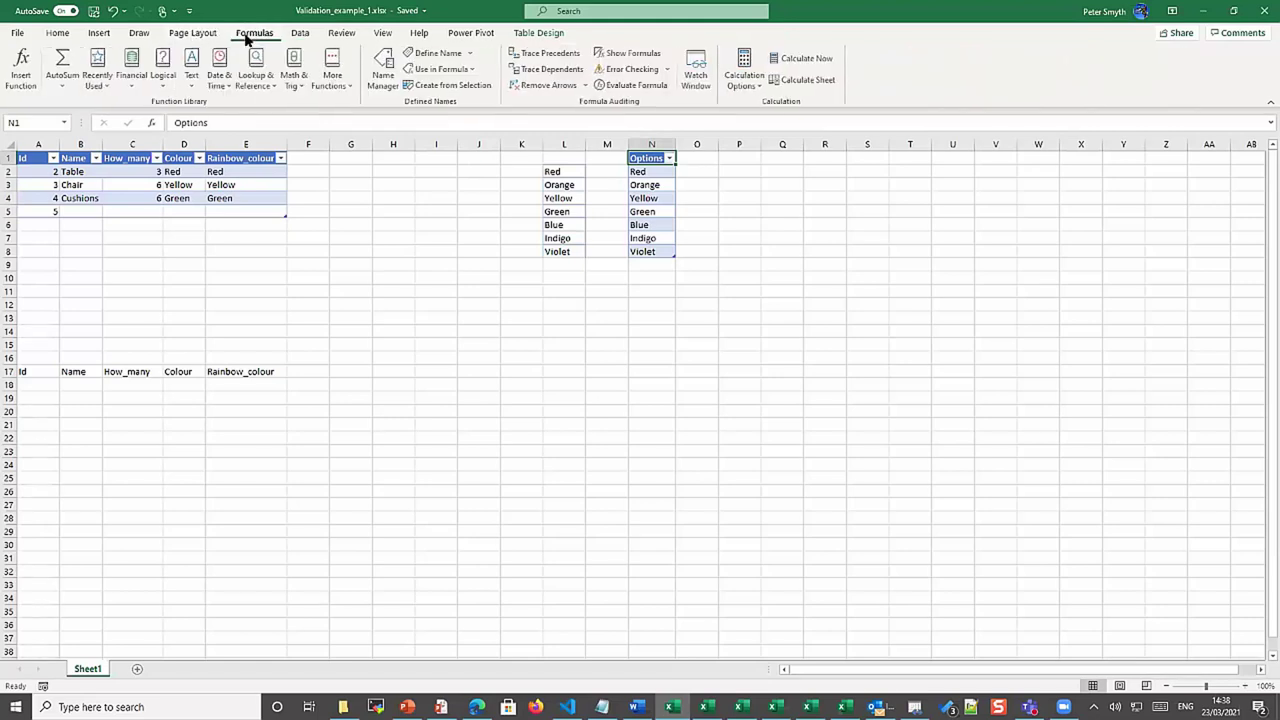
pyautogui.click(385, 68)
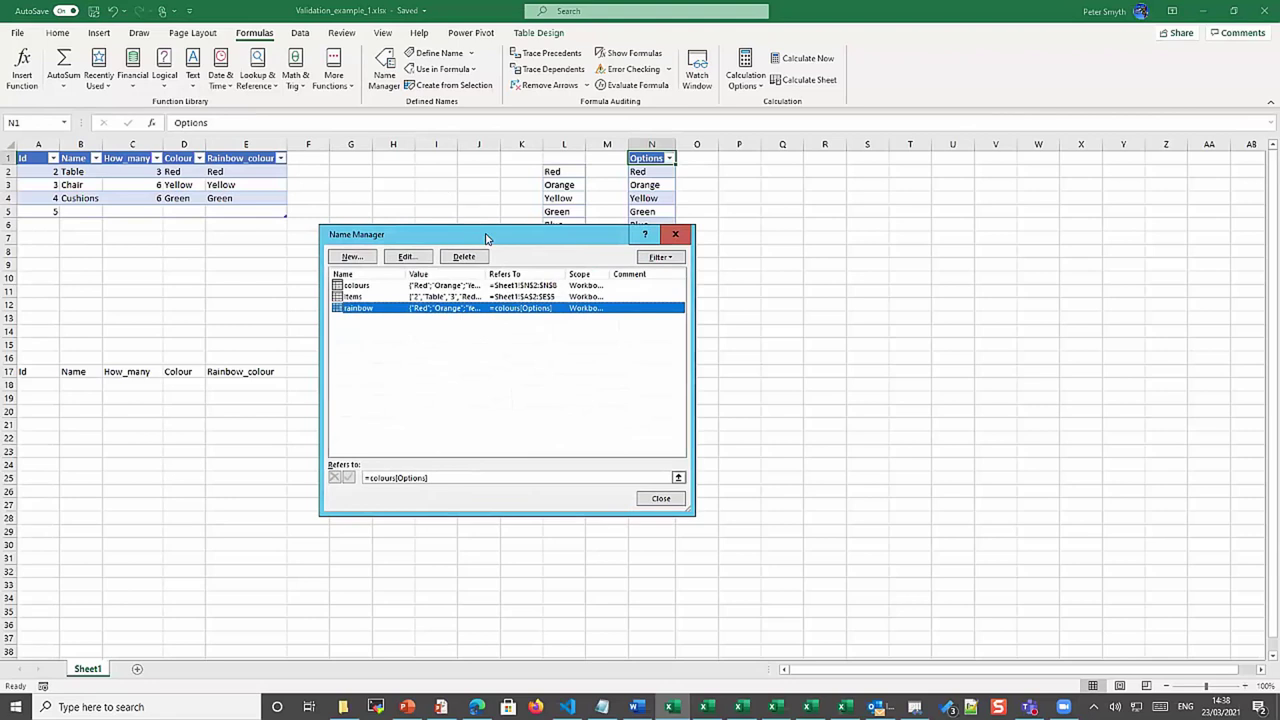
pyautogui.moveTo(494, 240); pyautogui.dragTo(900, 182)
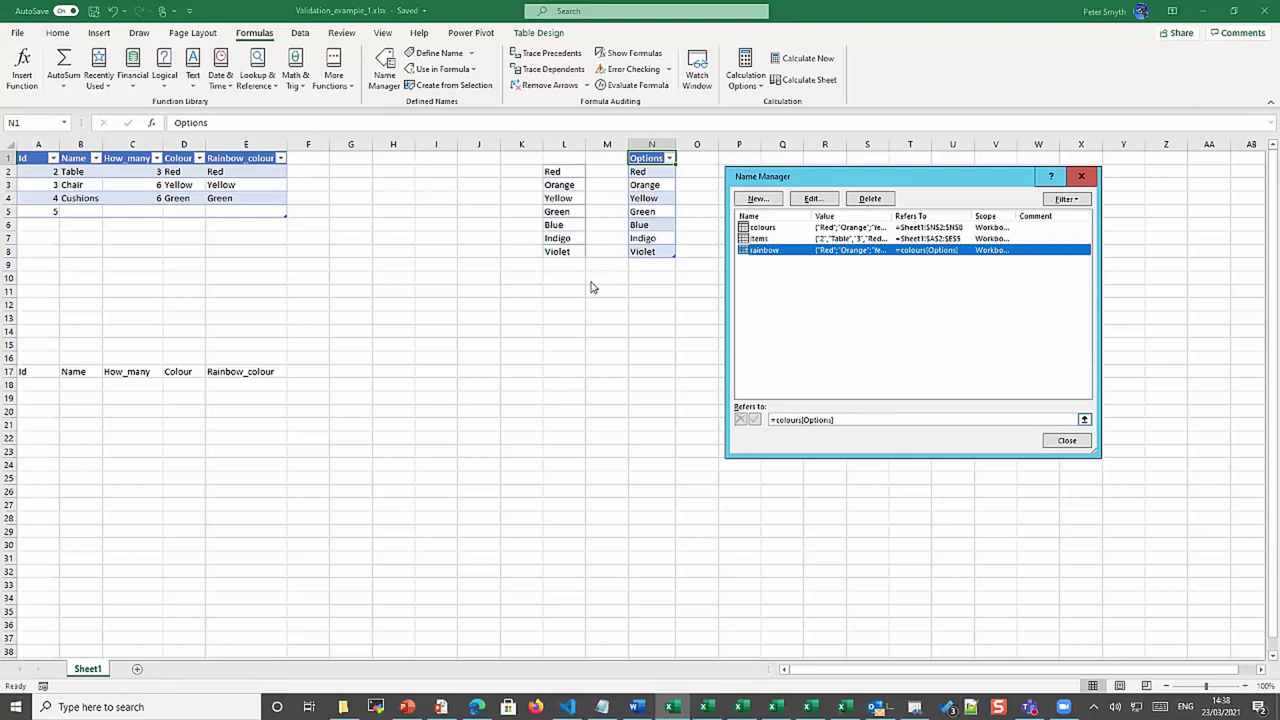
pyautogui.moveTo(837, 419); pyautogui.dragTo(770, 419)
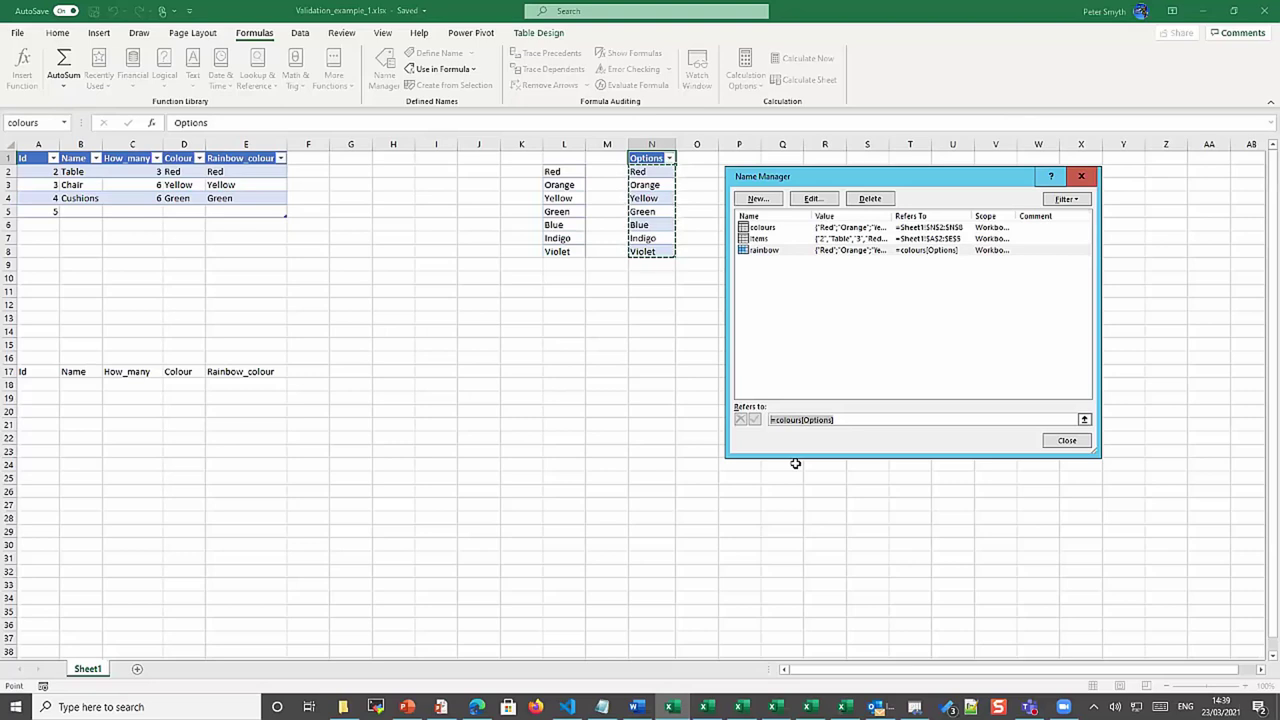
pyautogui.click(1066, 441)
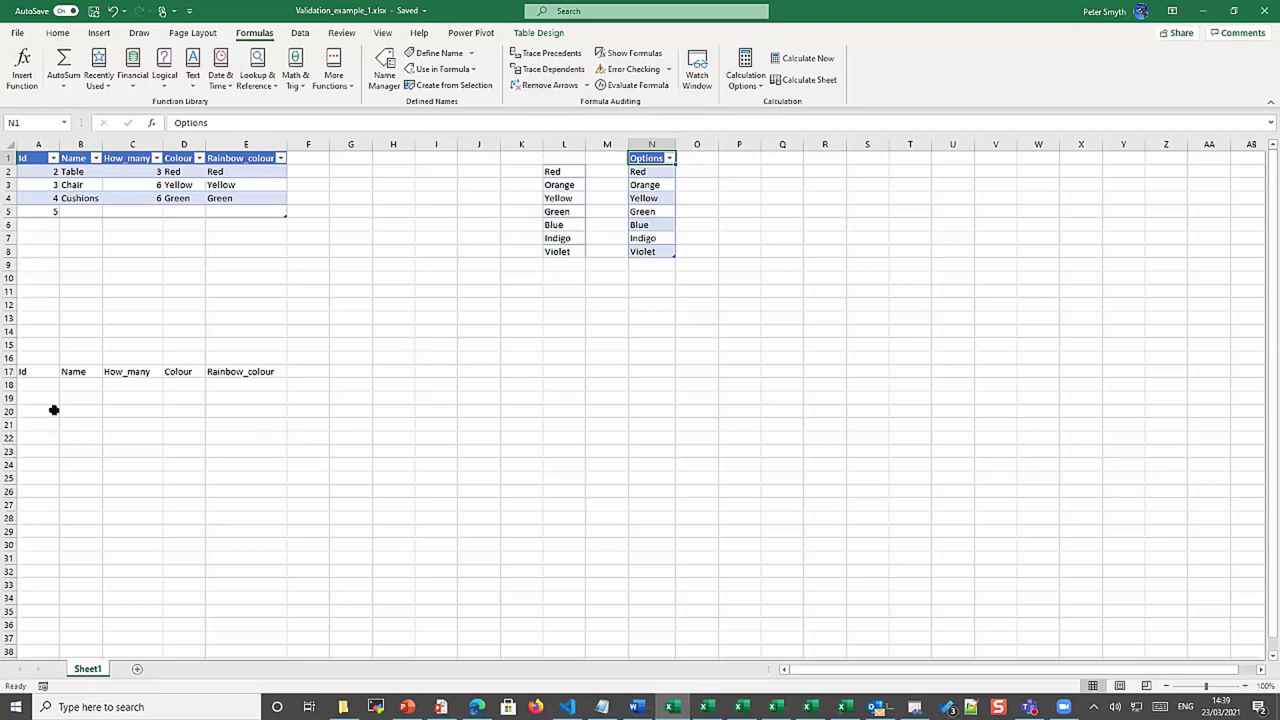
# Give cell E18 List validation with source =rainbow
pyautogui.click(220, 386)
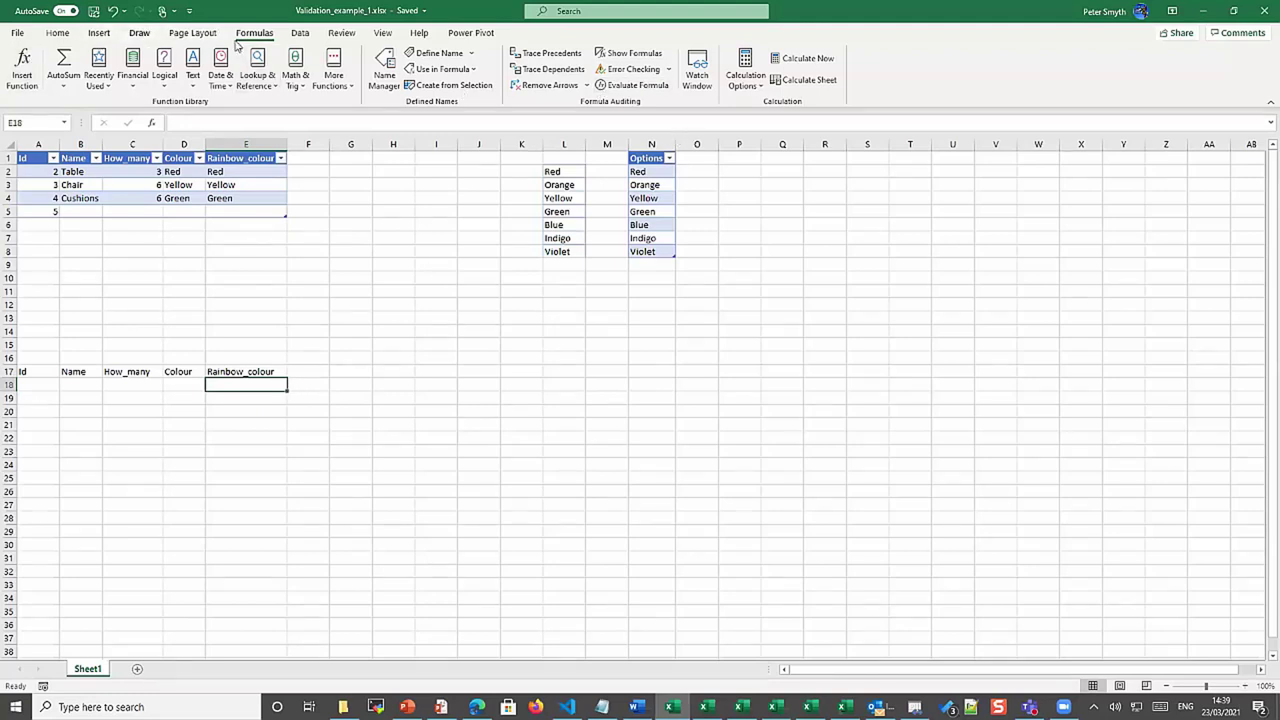
pyautogui.click(301, 33)
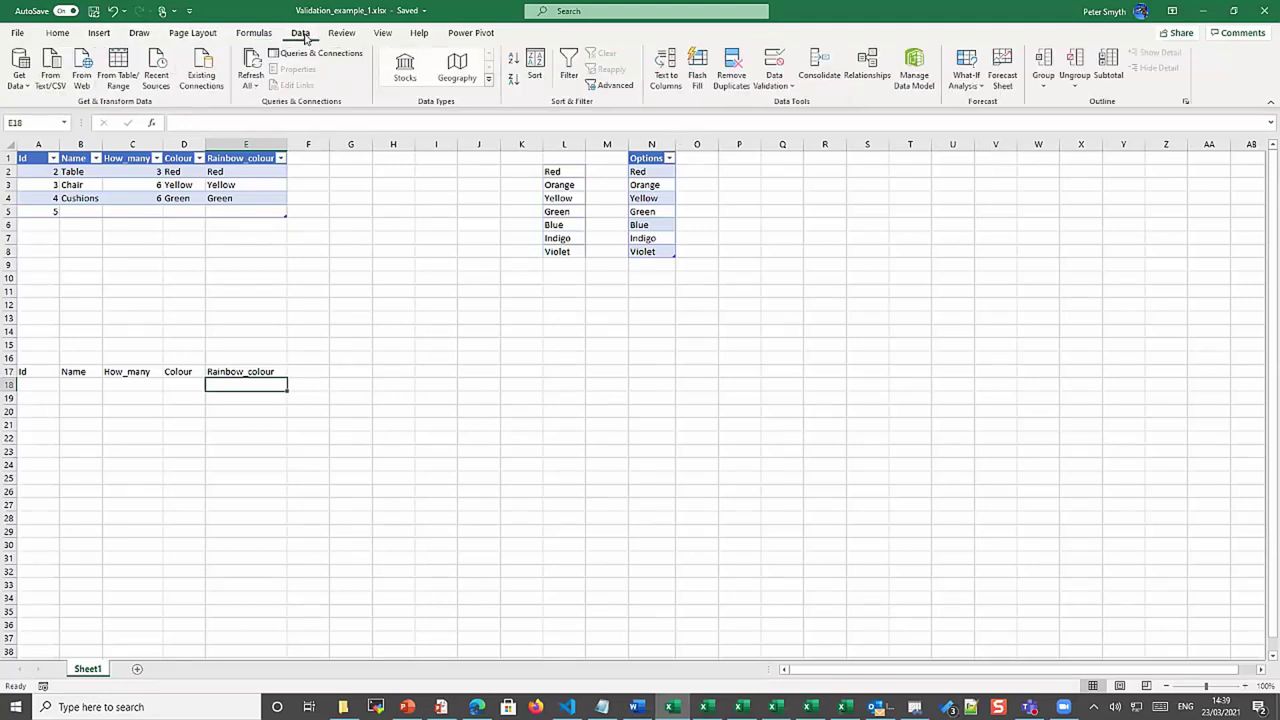
pyautogui.click(778, 83)
pyautogui.click(790, 101)
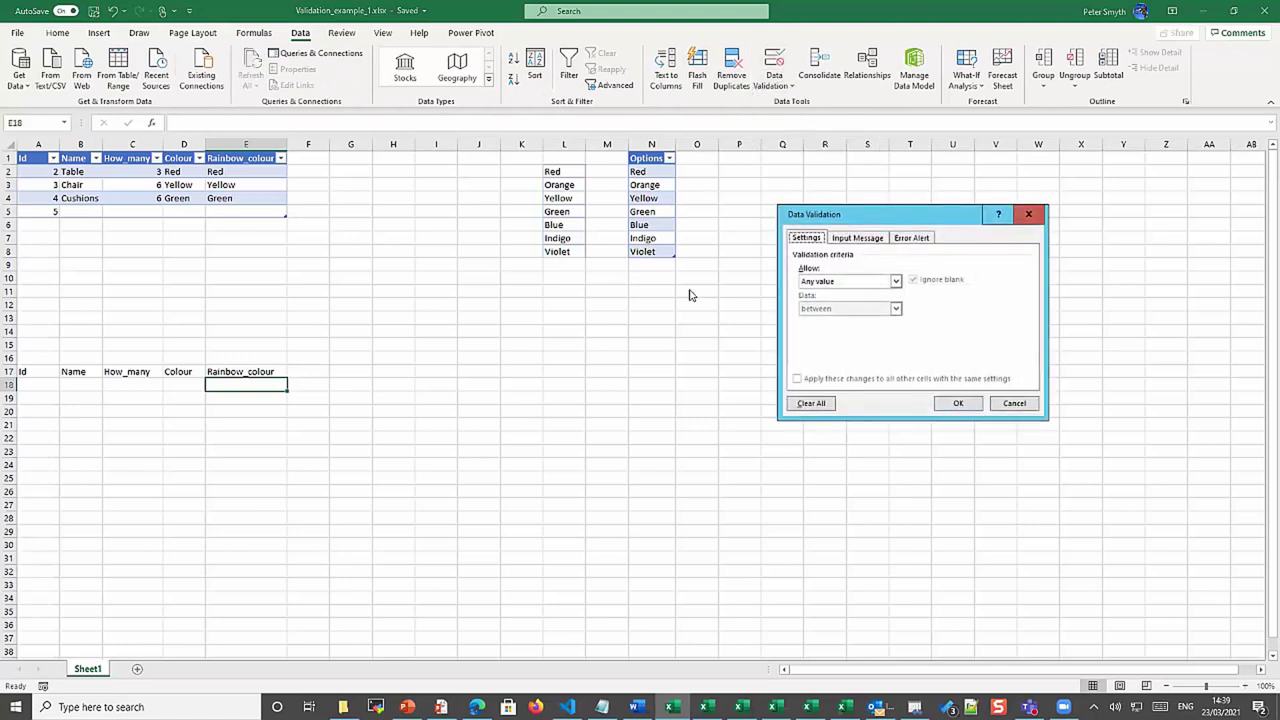
pyautogui.moveTo(845, 222); pyautogui.dragTo(499, 295)
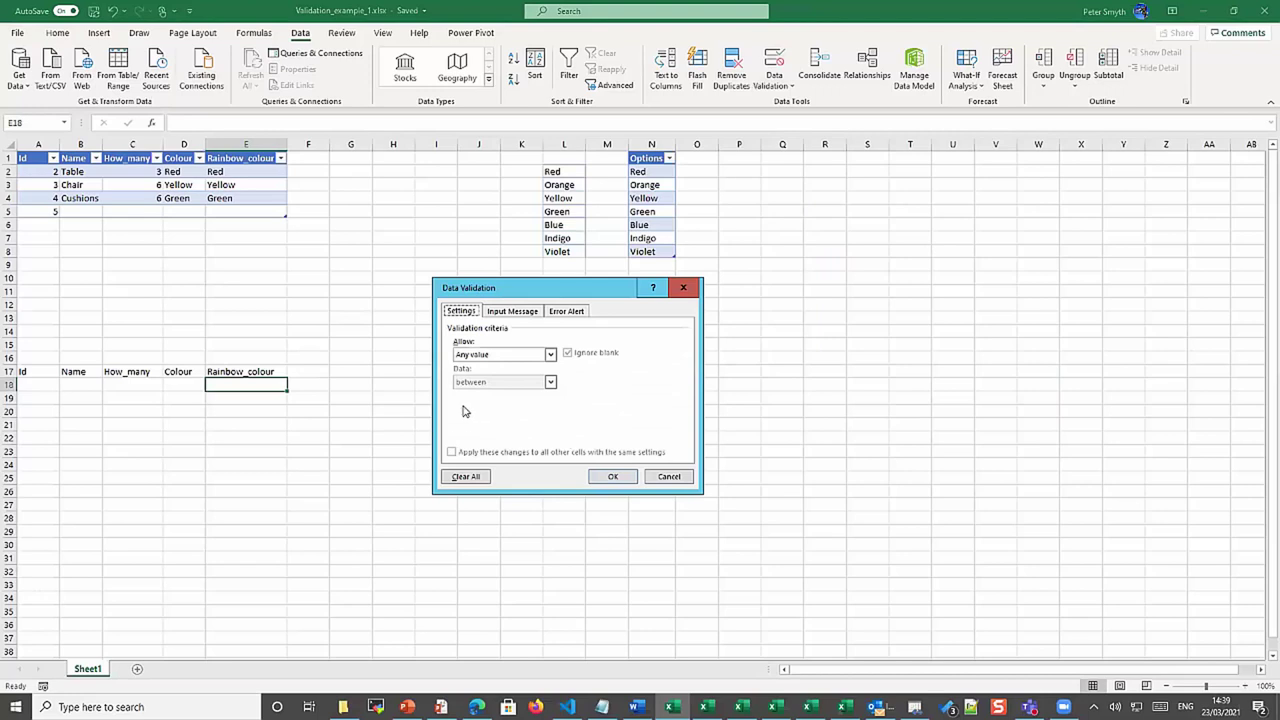
pyautogui.click(550, 354)
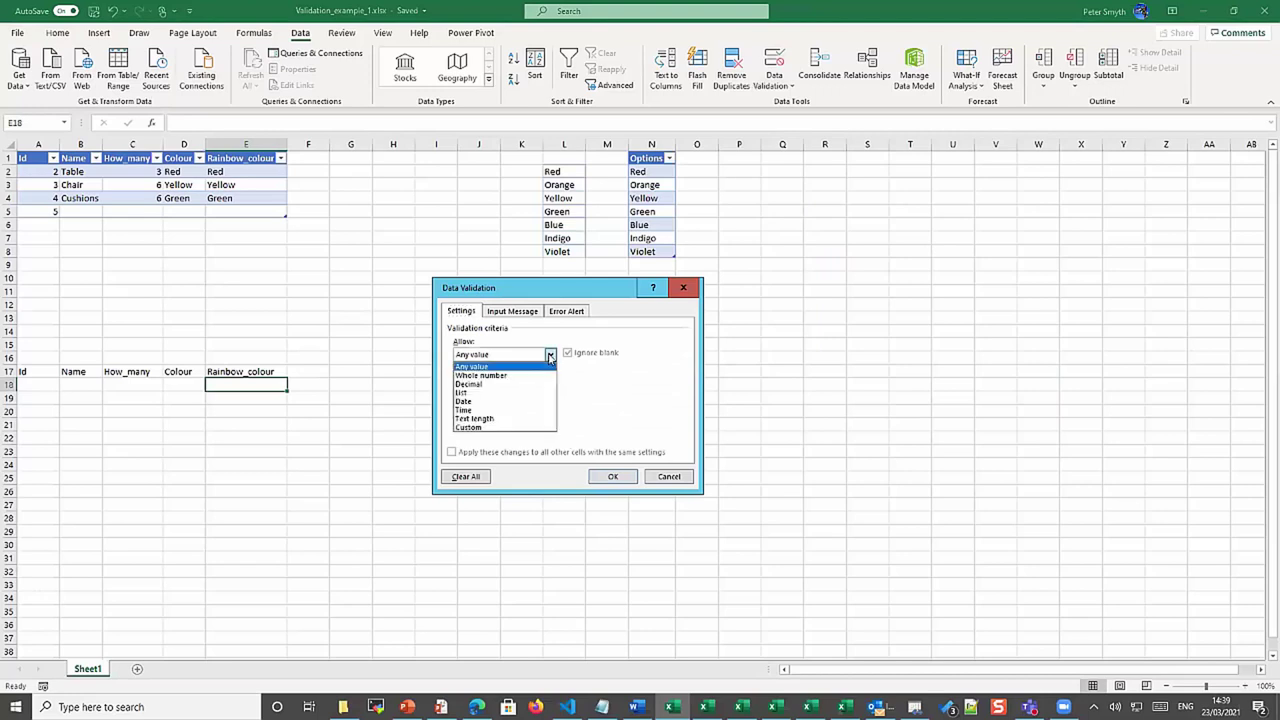
pyautogui.click(492, 392)
pyautogui.click(465, 406)
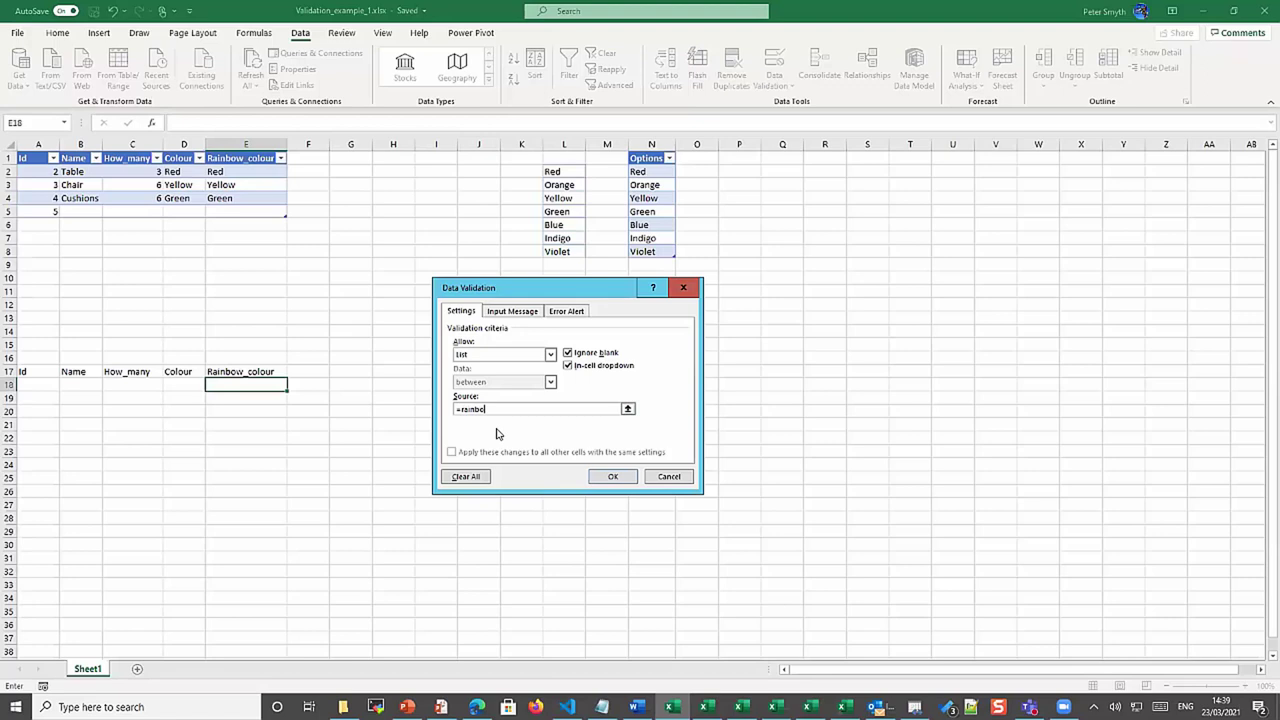
pyautogui.click(608, 478)
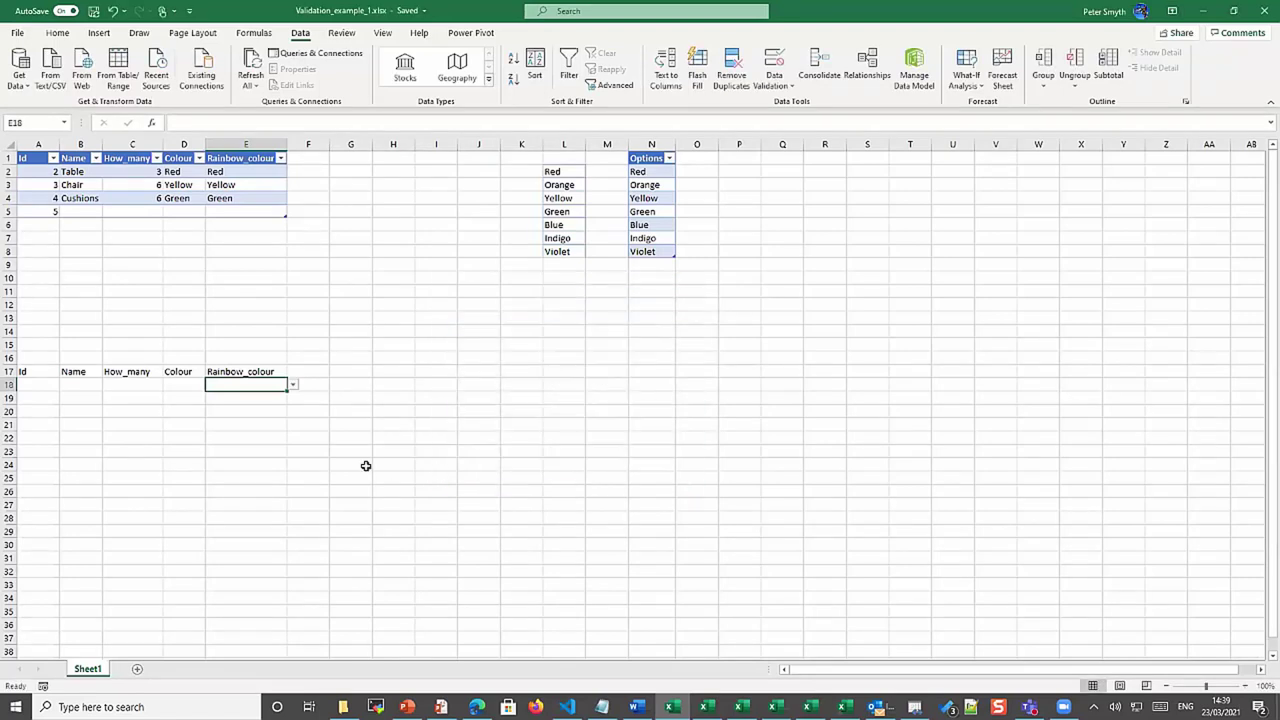
pyautogui.click(293, 387)
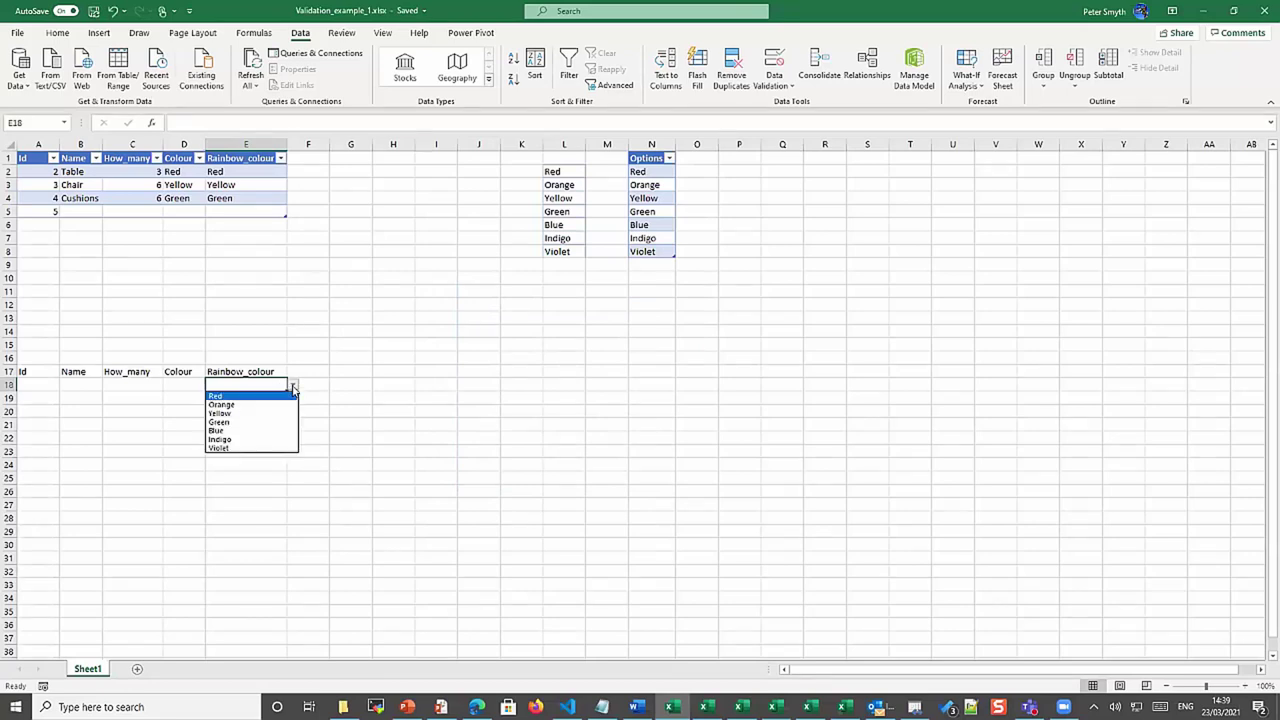
pyautogui.click(293, 387)
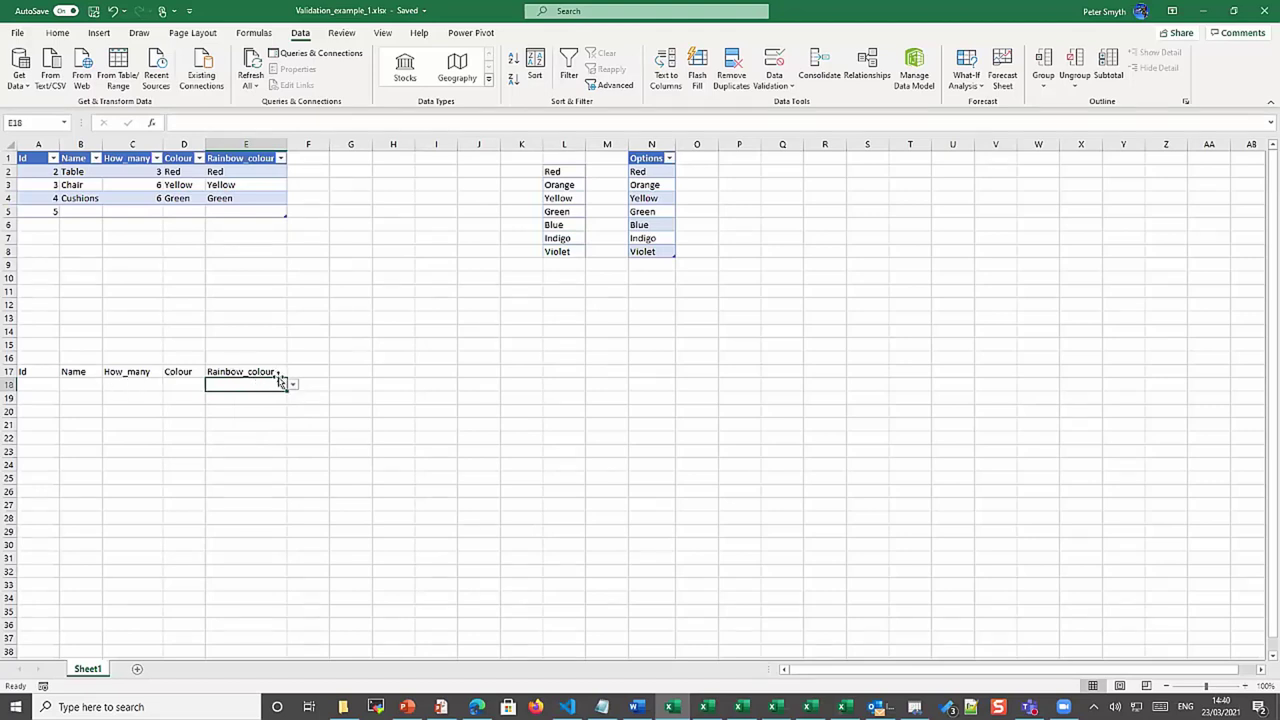
pyautogui.click(23, 372)
pyautogui.moveTo(23, 372); pyautogui.dragTo(232, 378)
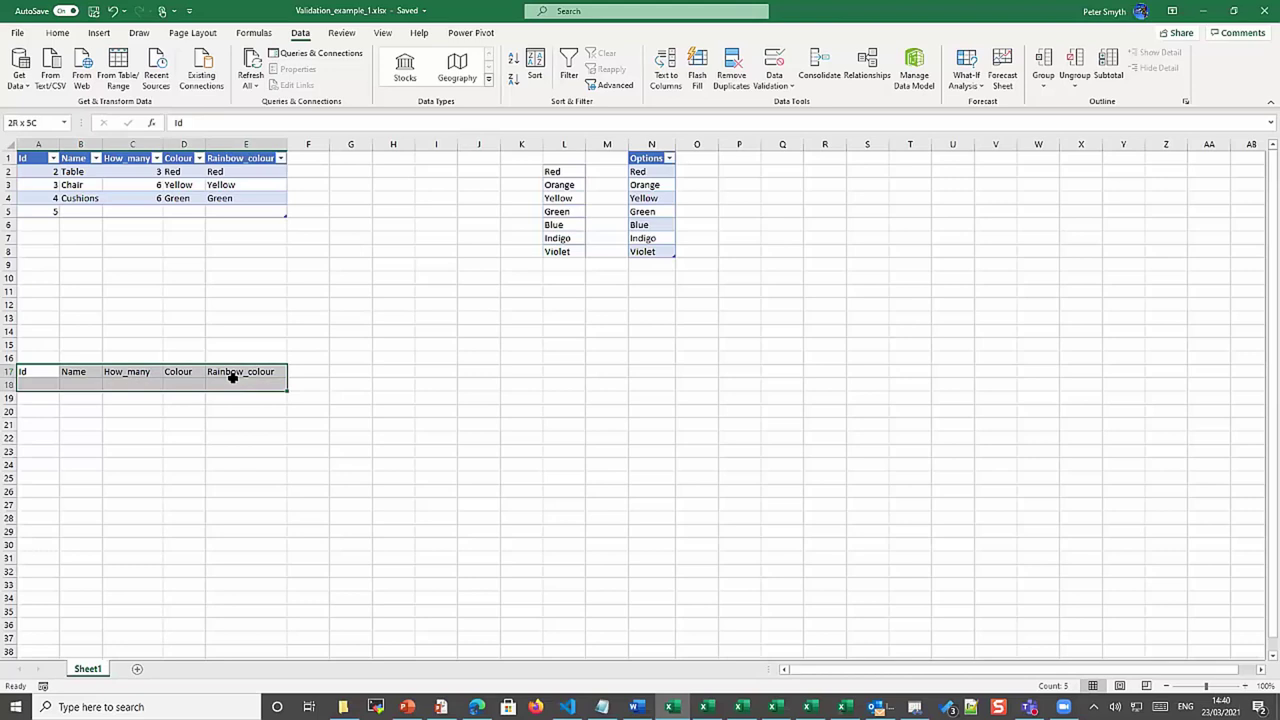
pyautogui.moveTo(232, 378); pyautogui.dragTo(232, 378)
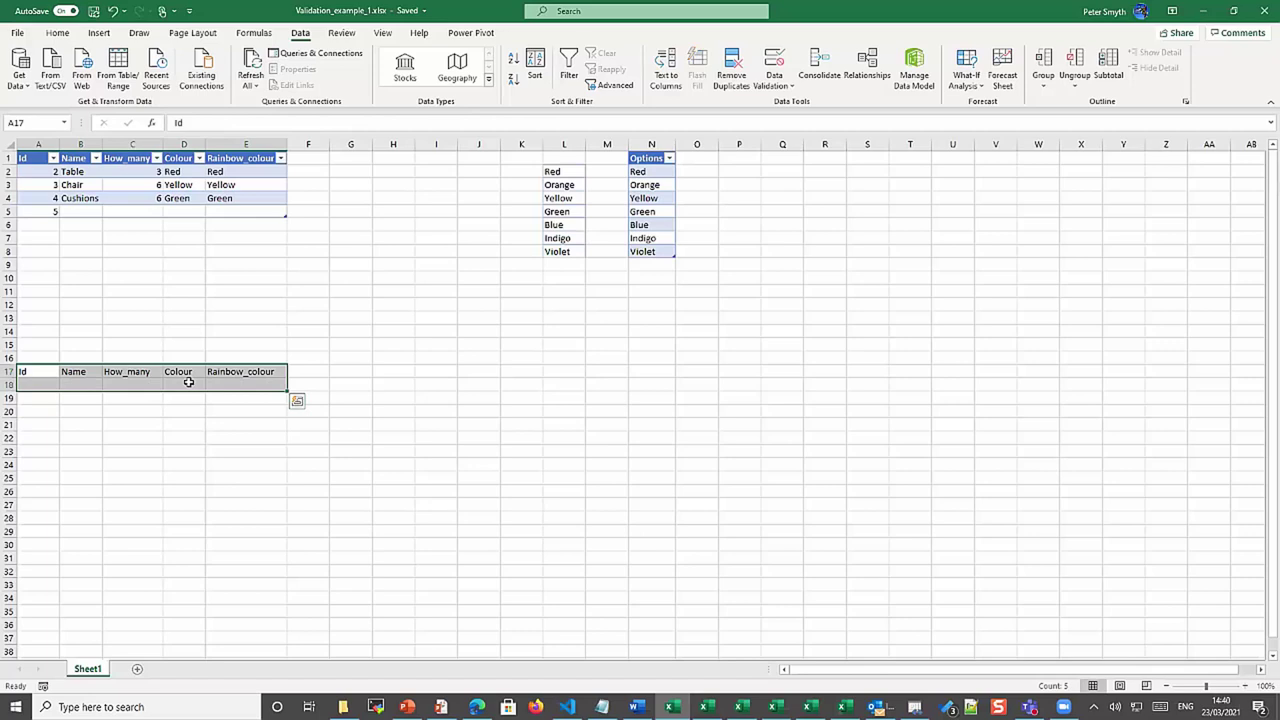
# Turn A17:E18 into a table with headers
pyautogui.click(97, 34)
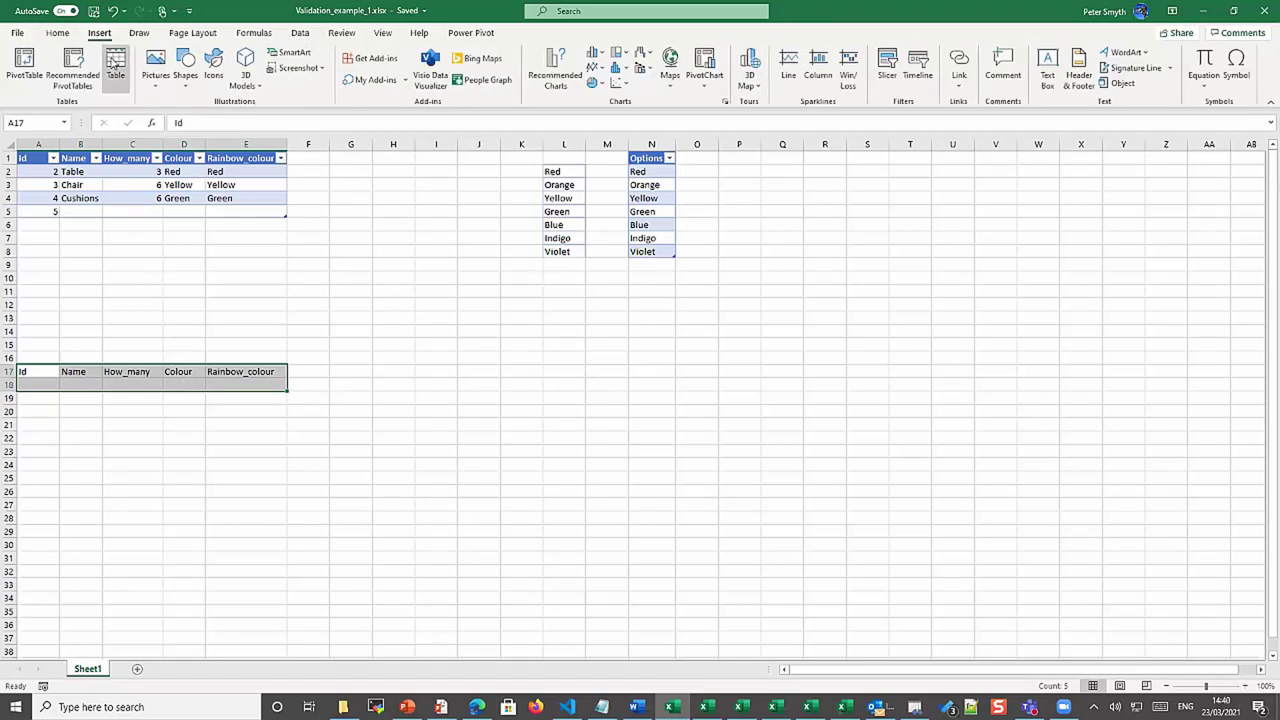
pyautogui.click(114, 62)
pyautogui.click(516, 394)
pyautogui.click(558, 421)
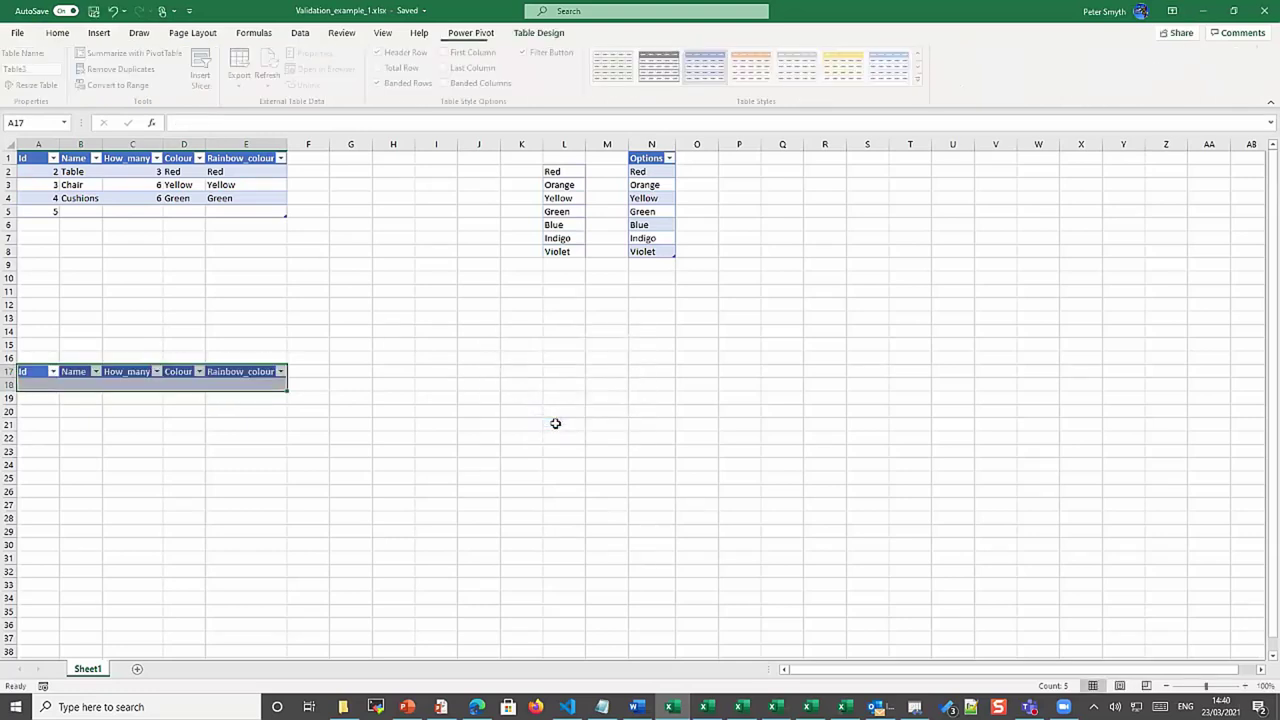
# Set E18 to Yellow, add table row 19, and confirm E19 offers the colour list
pyautogui.click(238, 384)
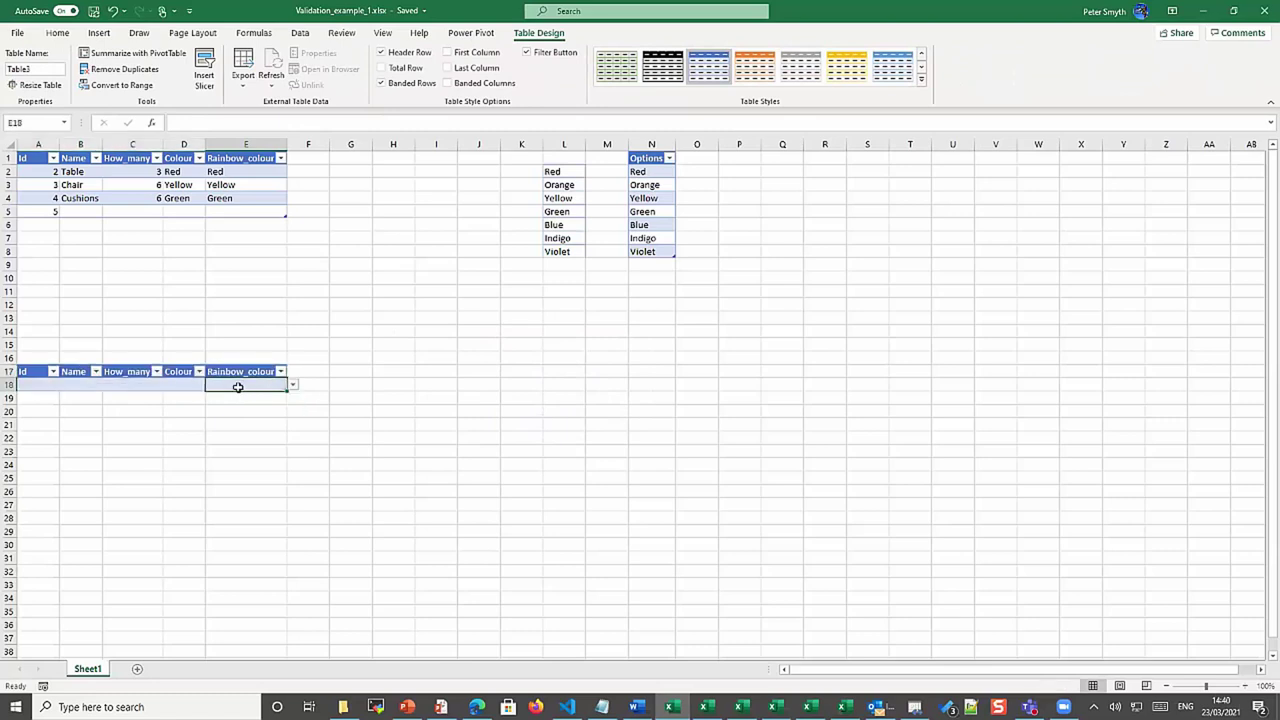
pyautogui.click(291, 386)
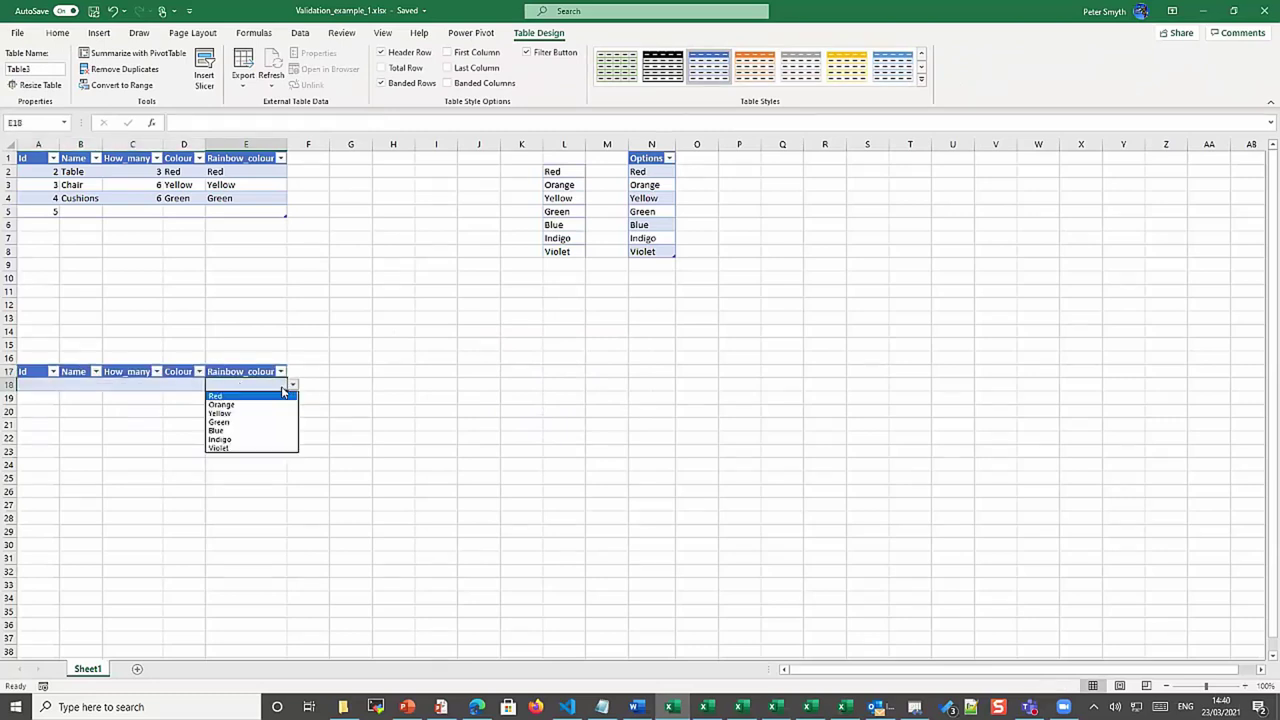
pyautogui.click(238, 412)
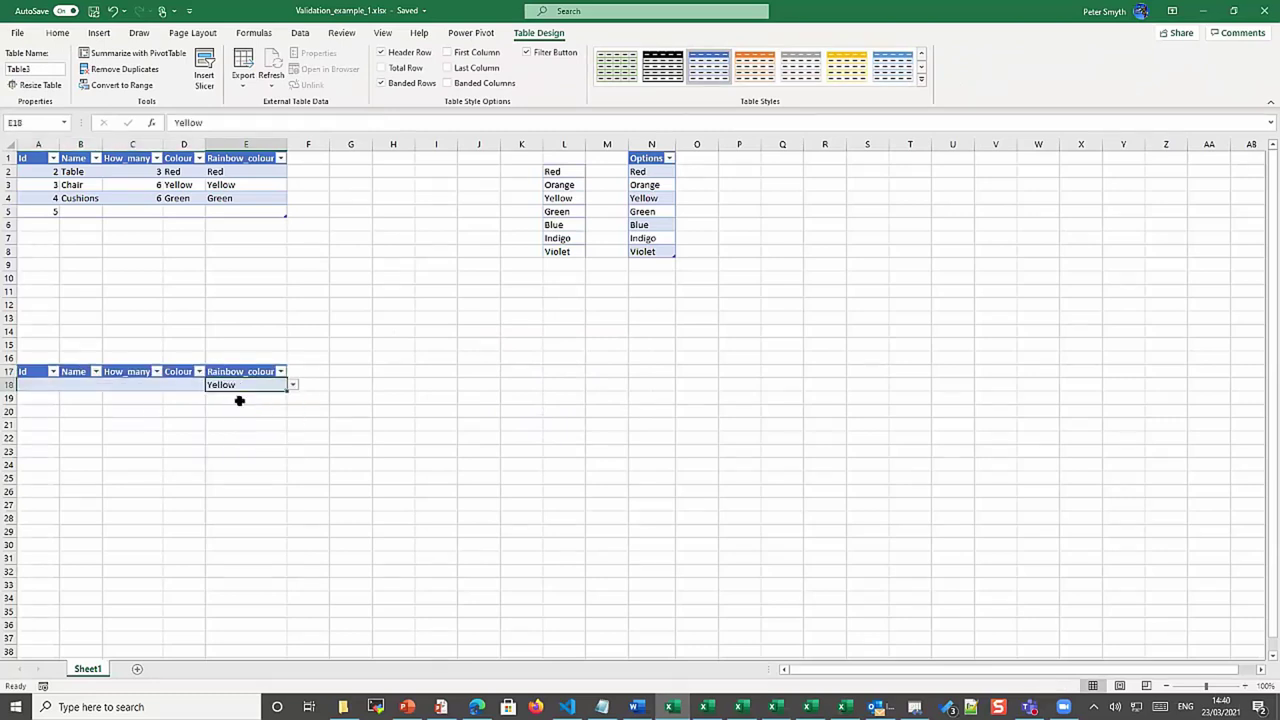
pyautogui.press('Tab')
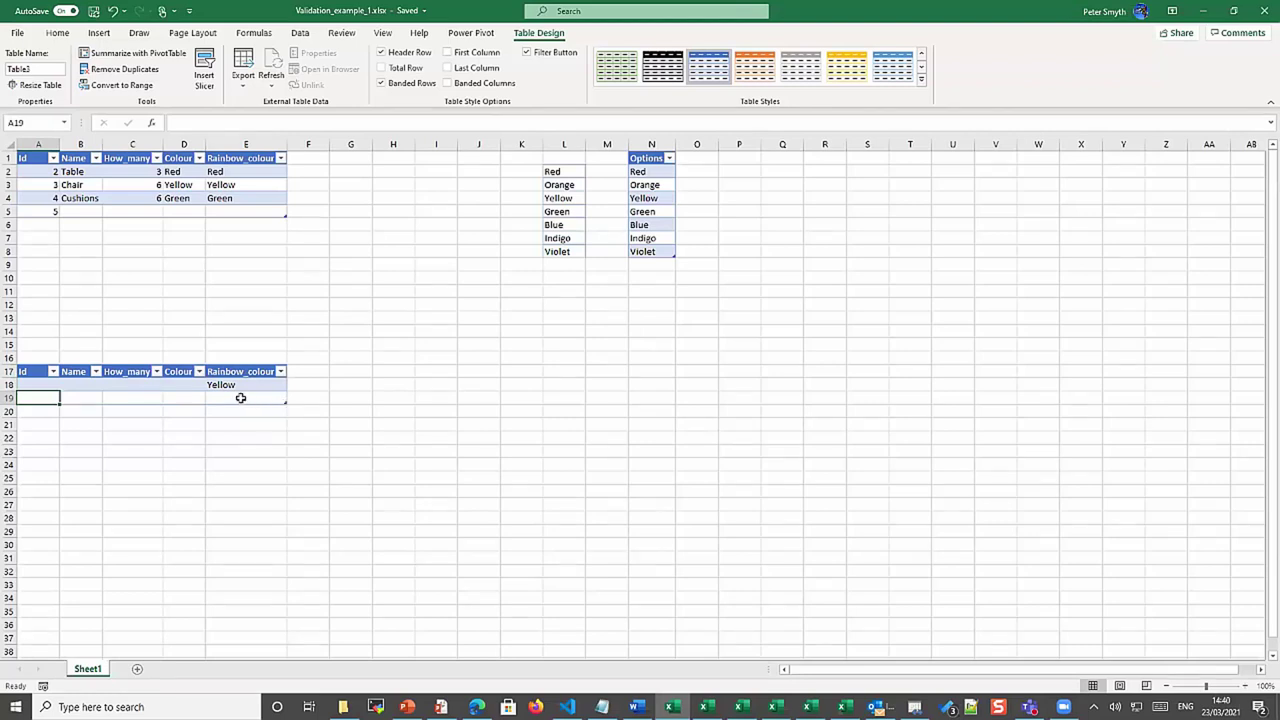
pyautogui.click(239, 398)
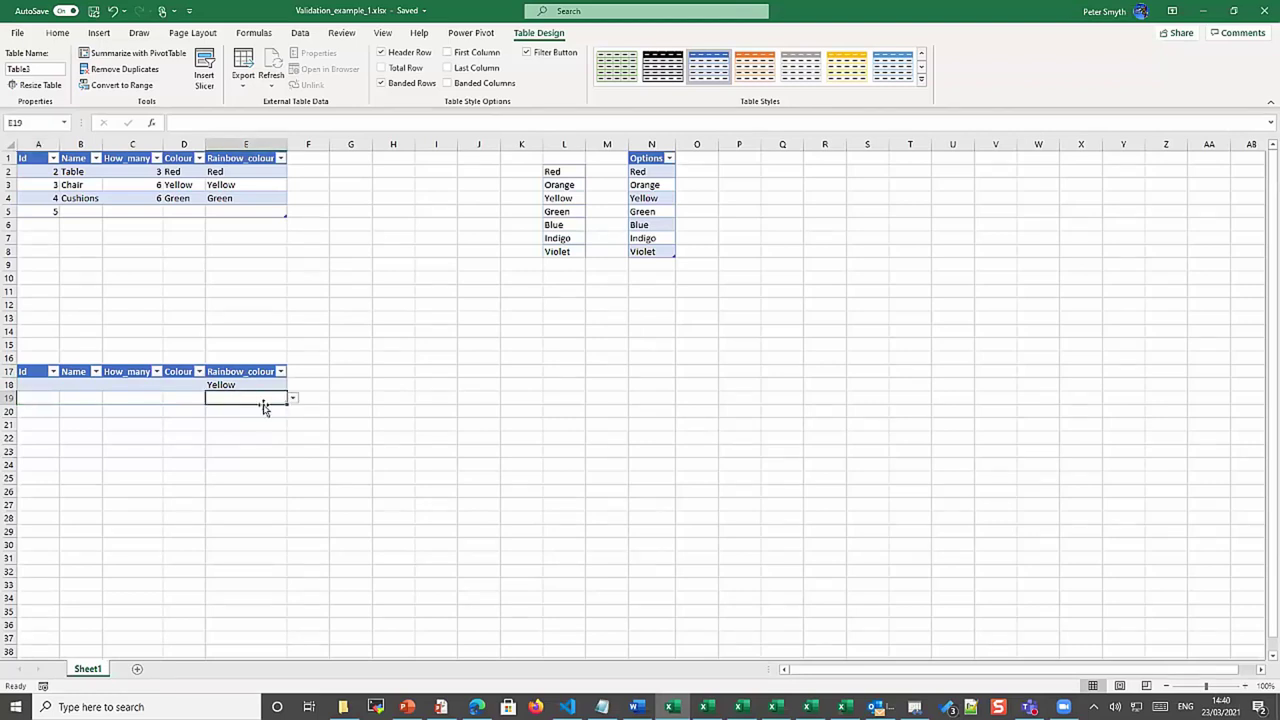
pyautogui.click(293, 399)
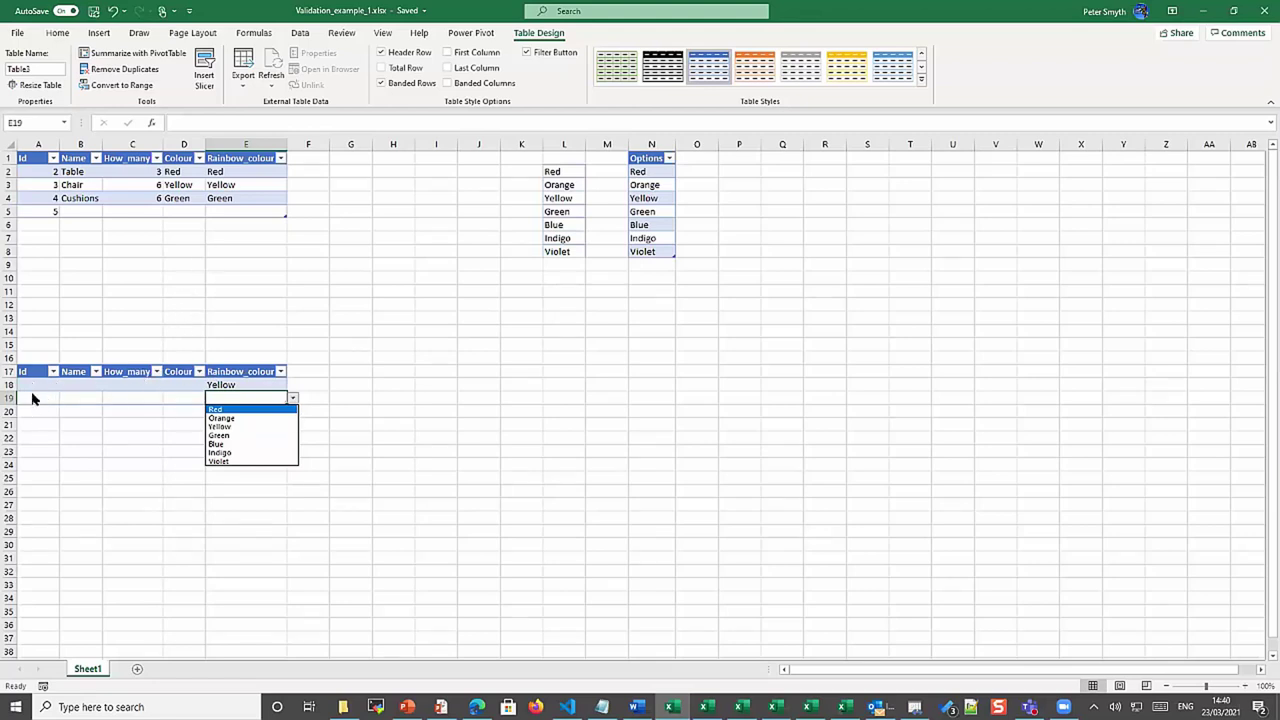
pyautogui.press('Escape')
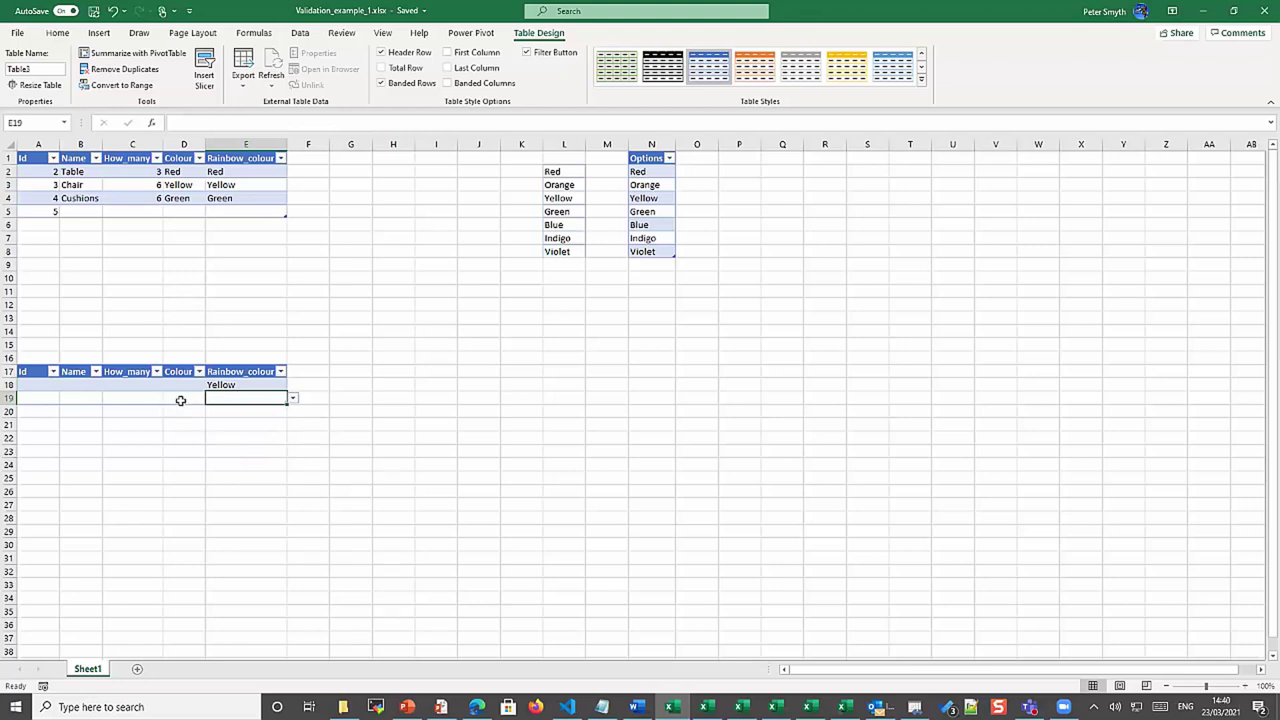
pyautogui.press('Left')
pyautogui.press('Left')
pyautogui.press('Left')
pyautogui.click(47, 400)
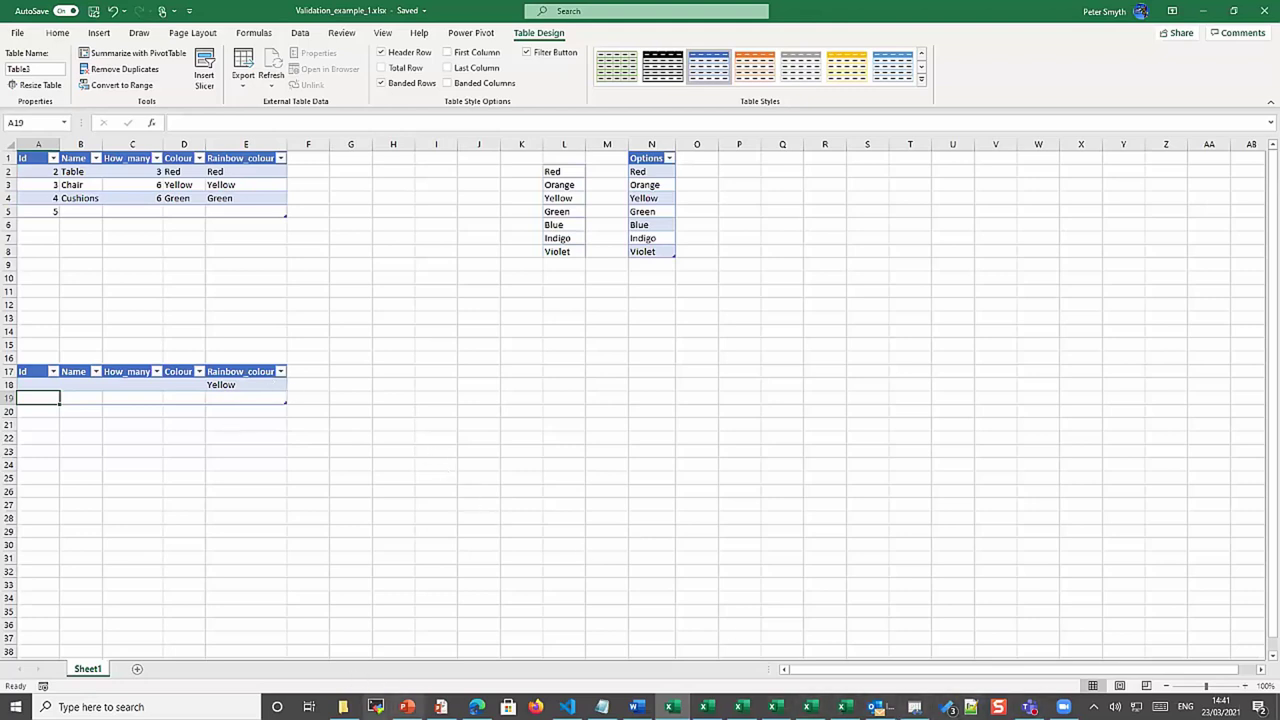
# Show PowerPoint slides 16 and 17 on validating existing data, then return to Time_Temp.xlsx
pyautogui.click(407, 707)
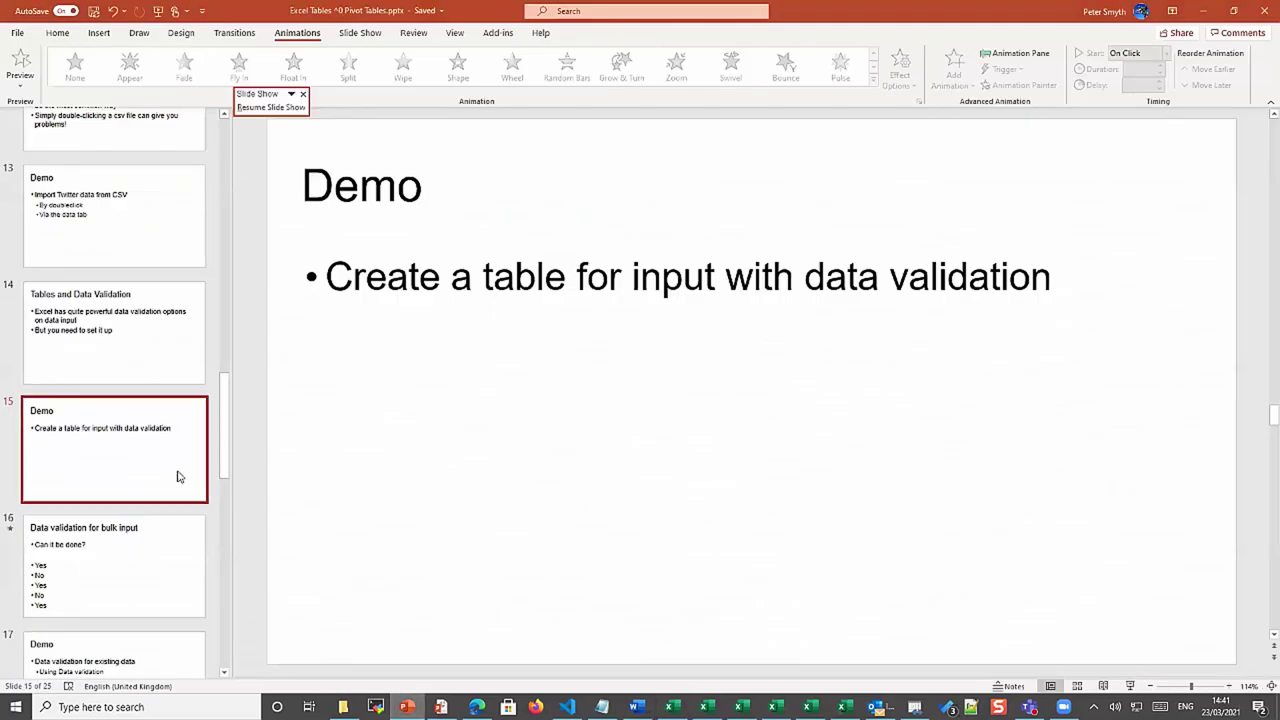
pyautogui.click(145, 568)
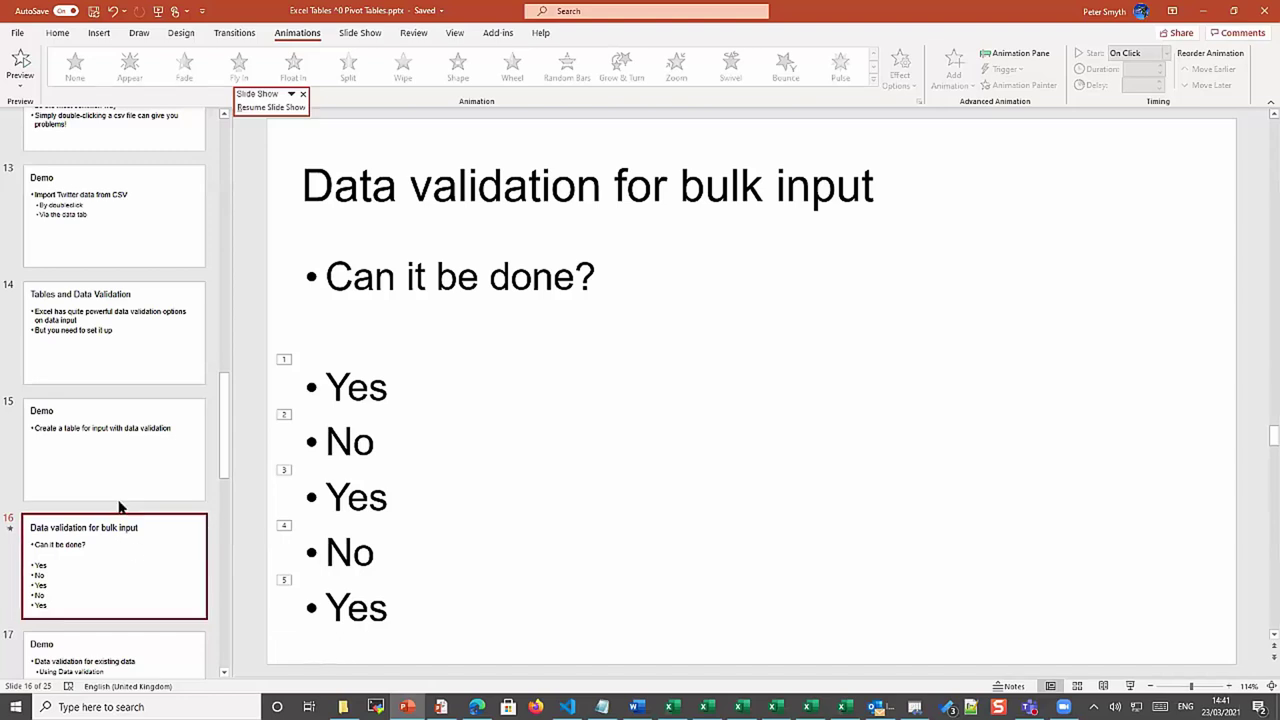
pyautogui.scroll(-3, 120, 503)
pyautogui.click(144, 367)
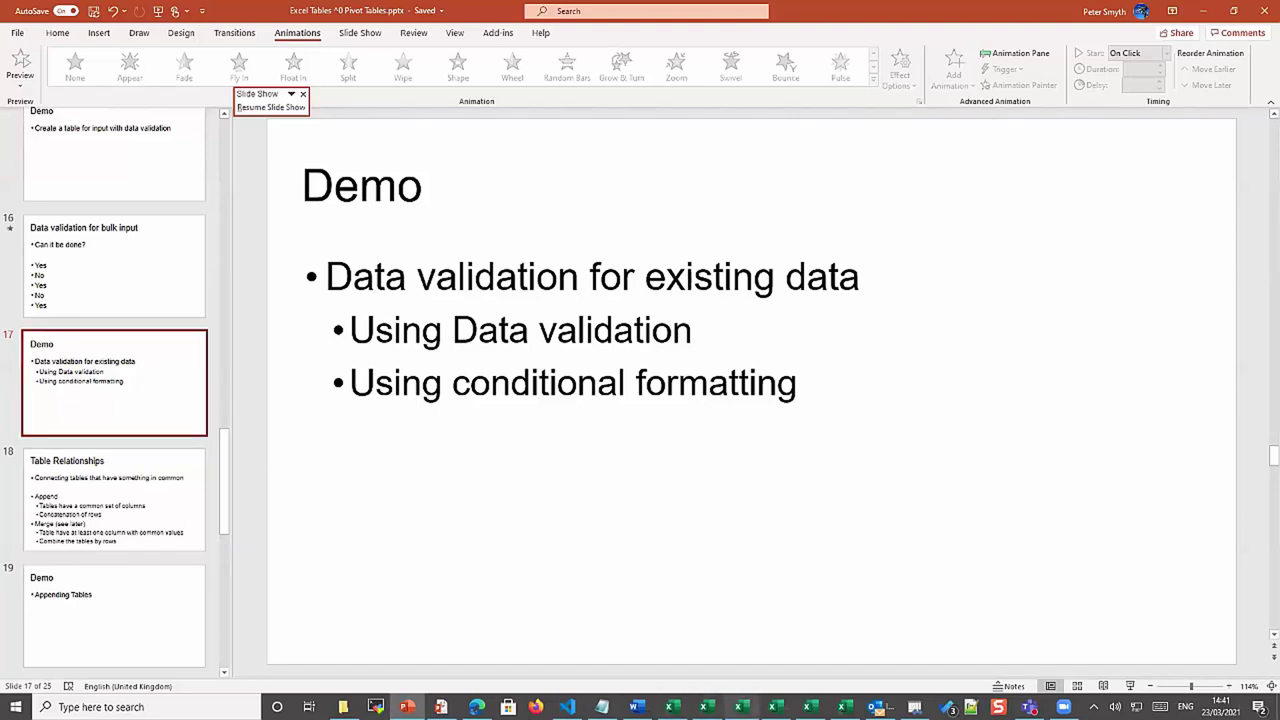
pyautogui.click(705, 707)
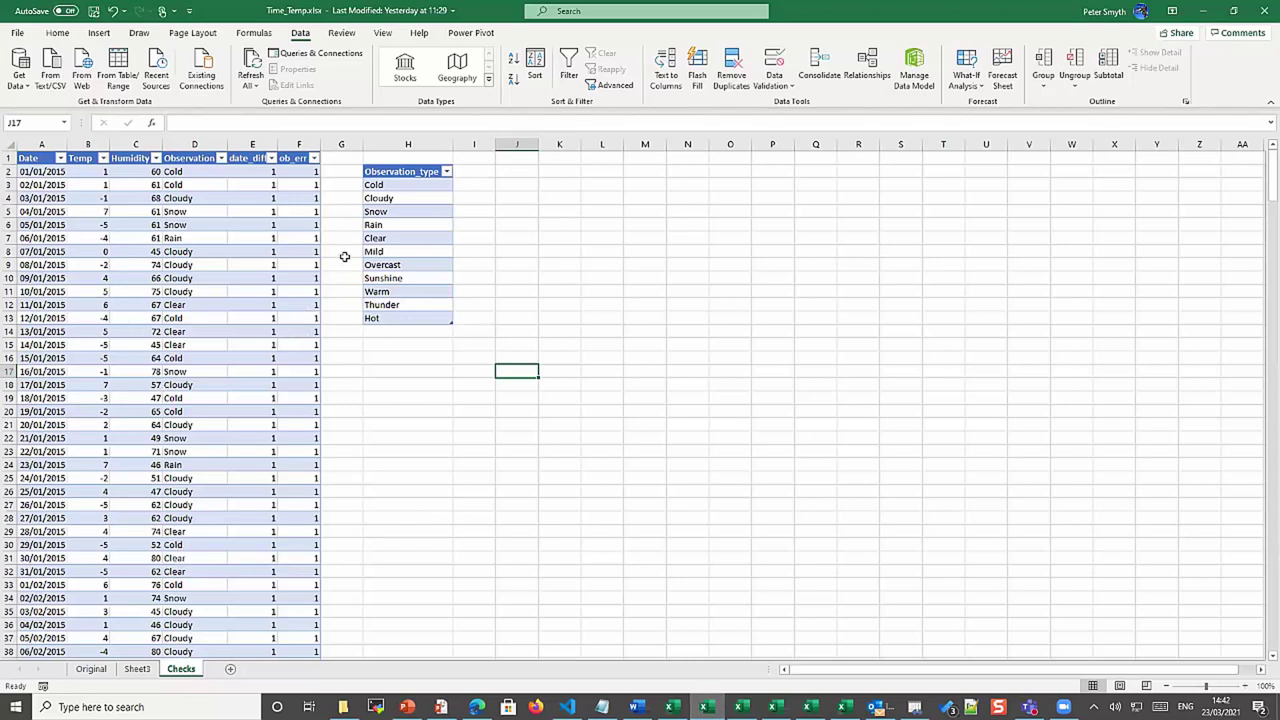
# Step through the Observation_type list and select all of H2:H13
pyautogui.click(395, 185)
pyautogui.click(398, 211)
pyautogui.click(392, 251)
pyautogui.click(405, 304)
pyautogui.click(406, 318)
pyautogui.hotkey('ctrl', 'shift', 'Up')
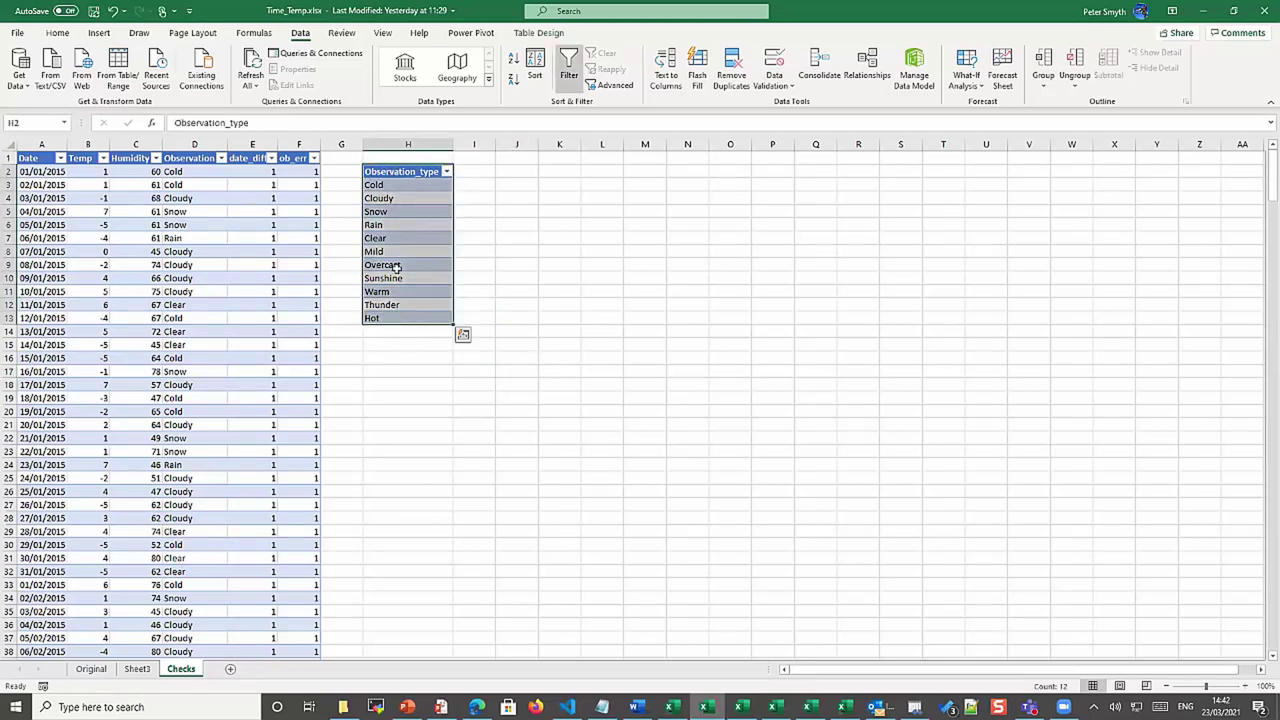
pyautogui.click(400, 224)
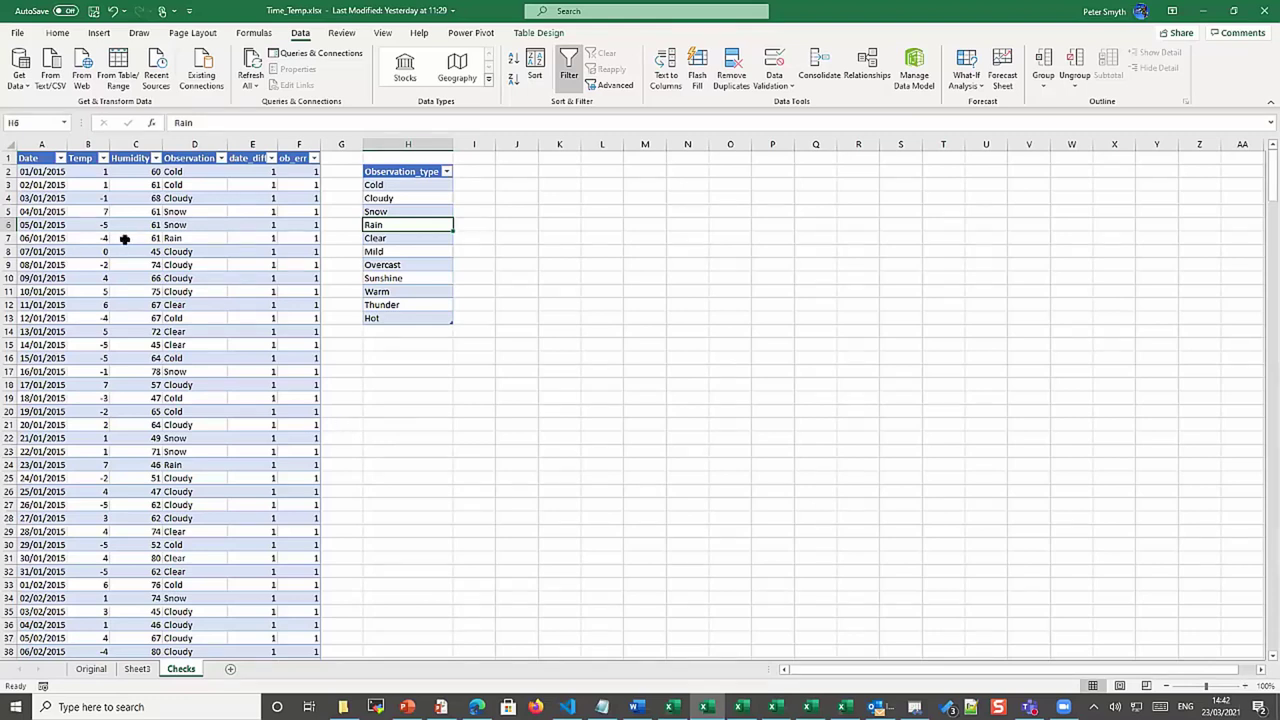
# Select the Observation column's data, D2:D366
pyautogui.click(202, 277)
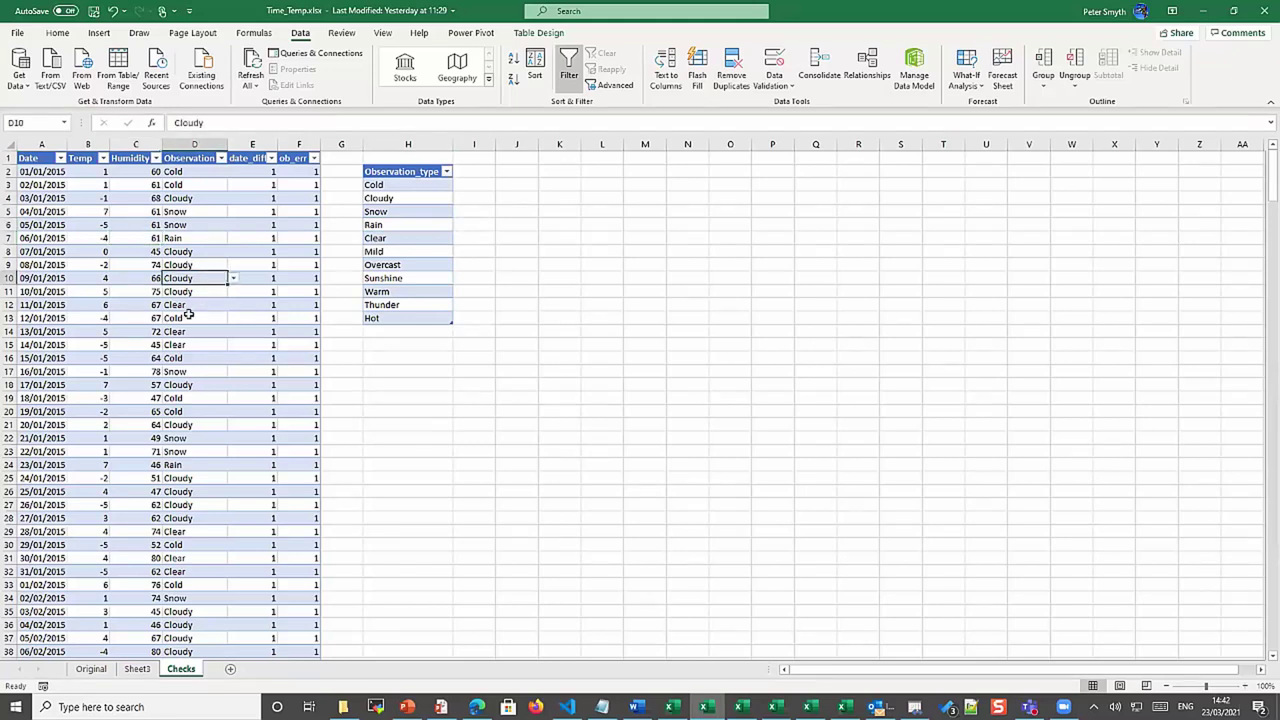
pyautogui.click(185, 158)
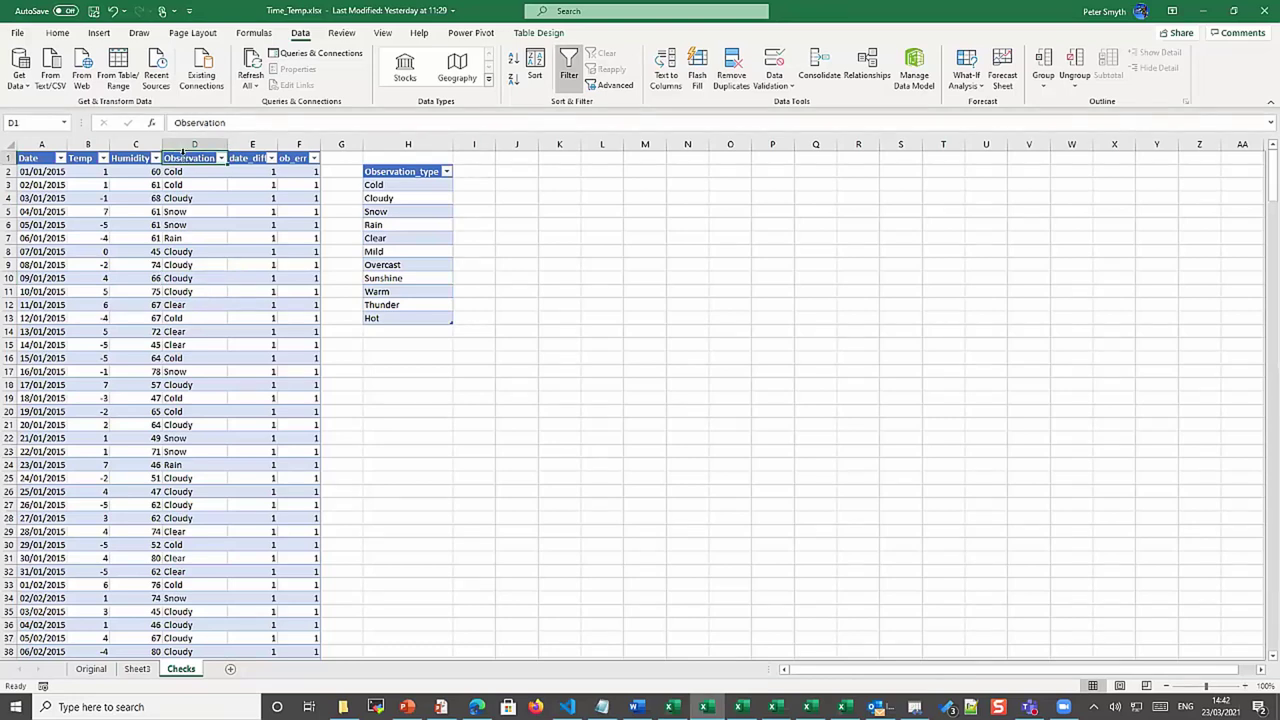
pyautogui.click(182, 152)
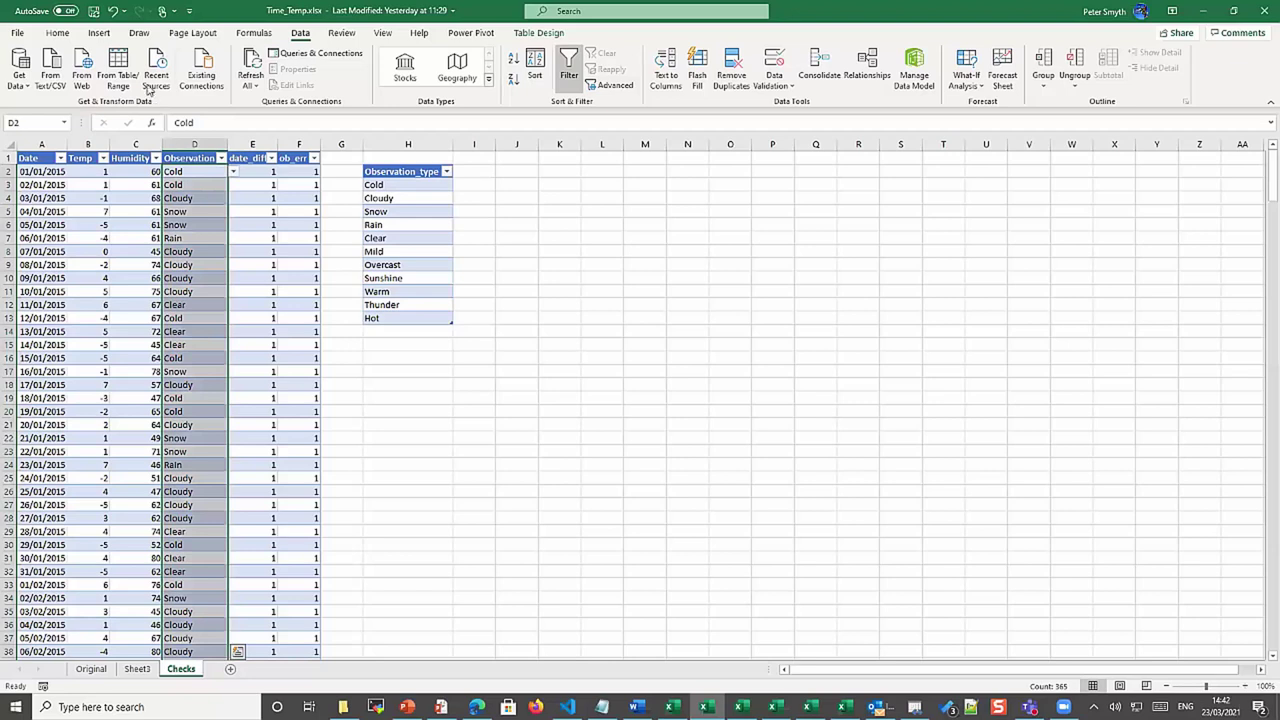
# Restrict the Observation entries in D2:D366 to a list sourced from =Observation
pyautogui.click(772, 85)
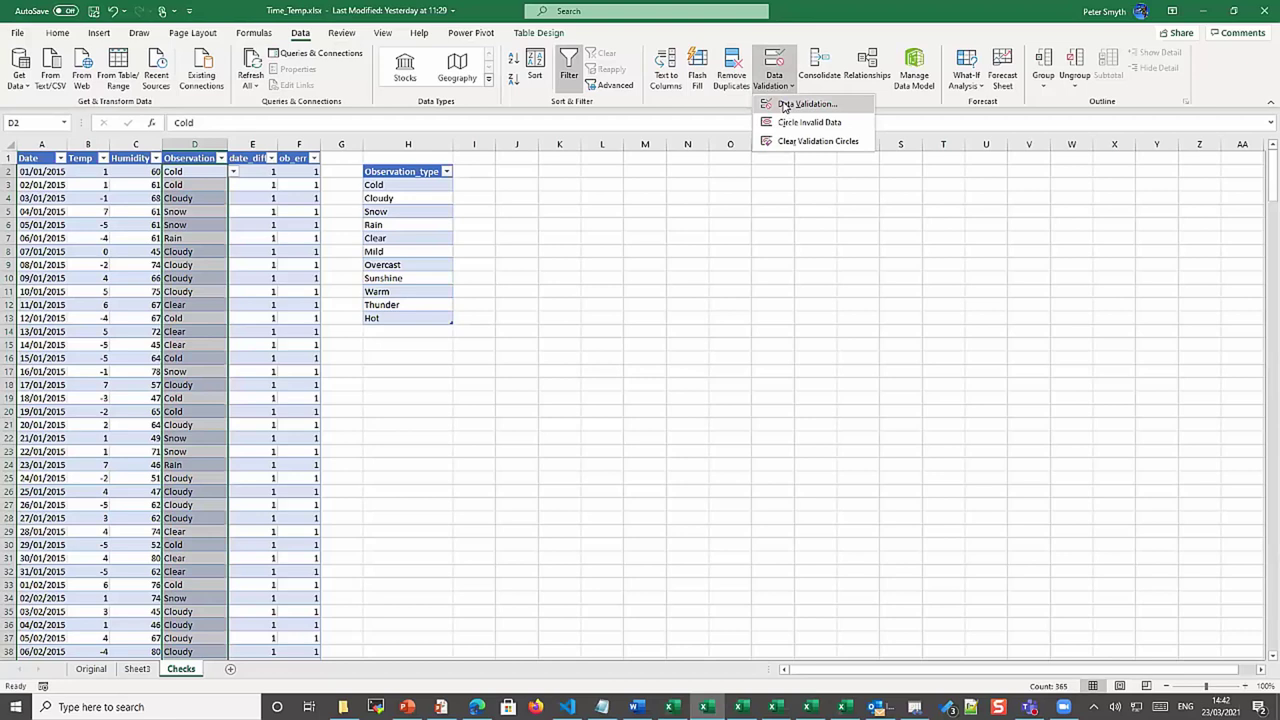
pyautogui.click(784, 105)
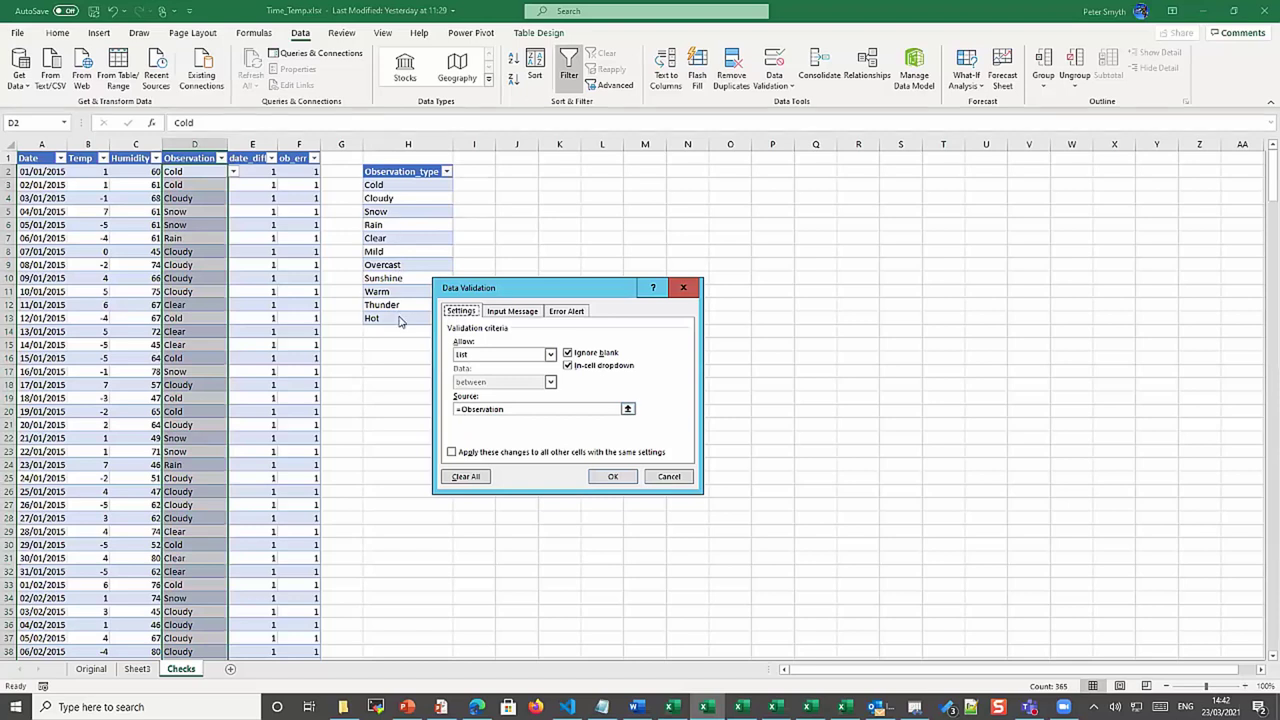
pyautogui.click(613, 478)
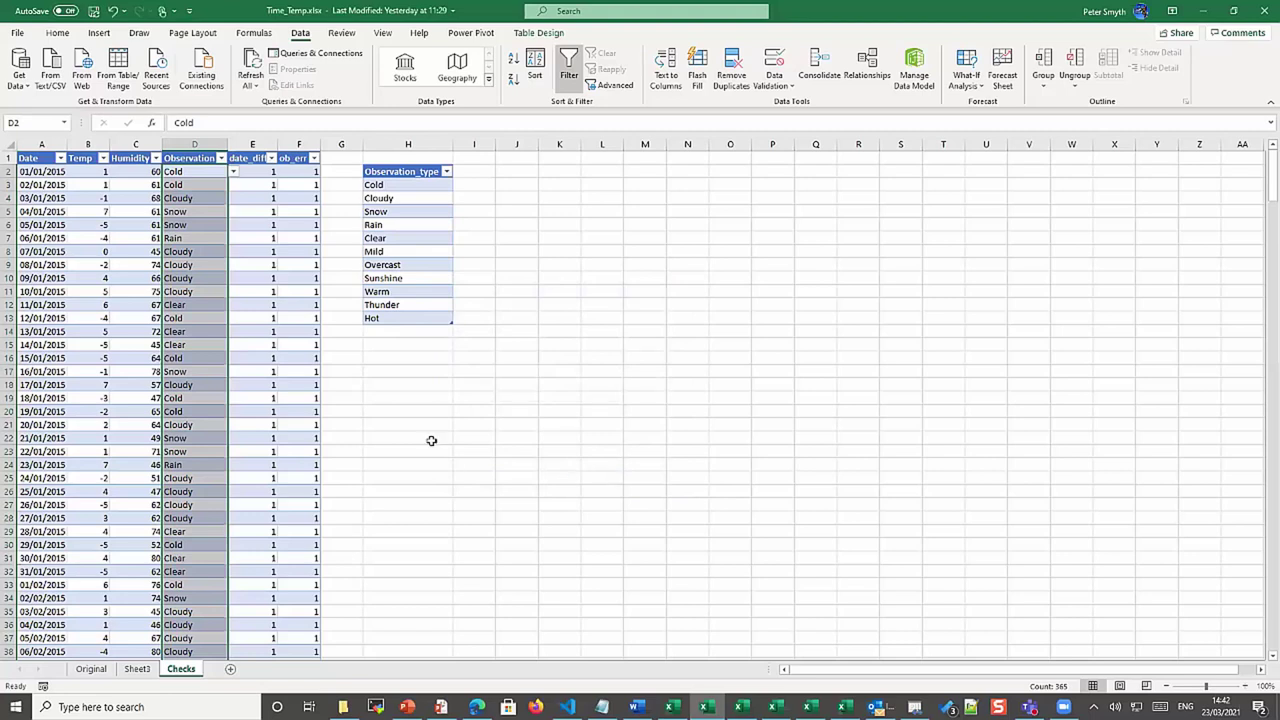
# Compare the Observation entries in D13 and D2 with Cloudy in the Observation_type list
pyautogui.click(194, 316)
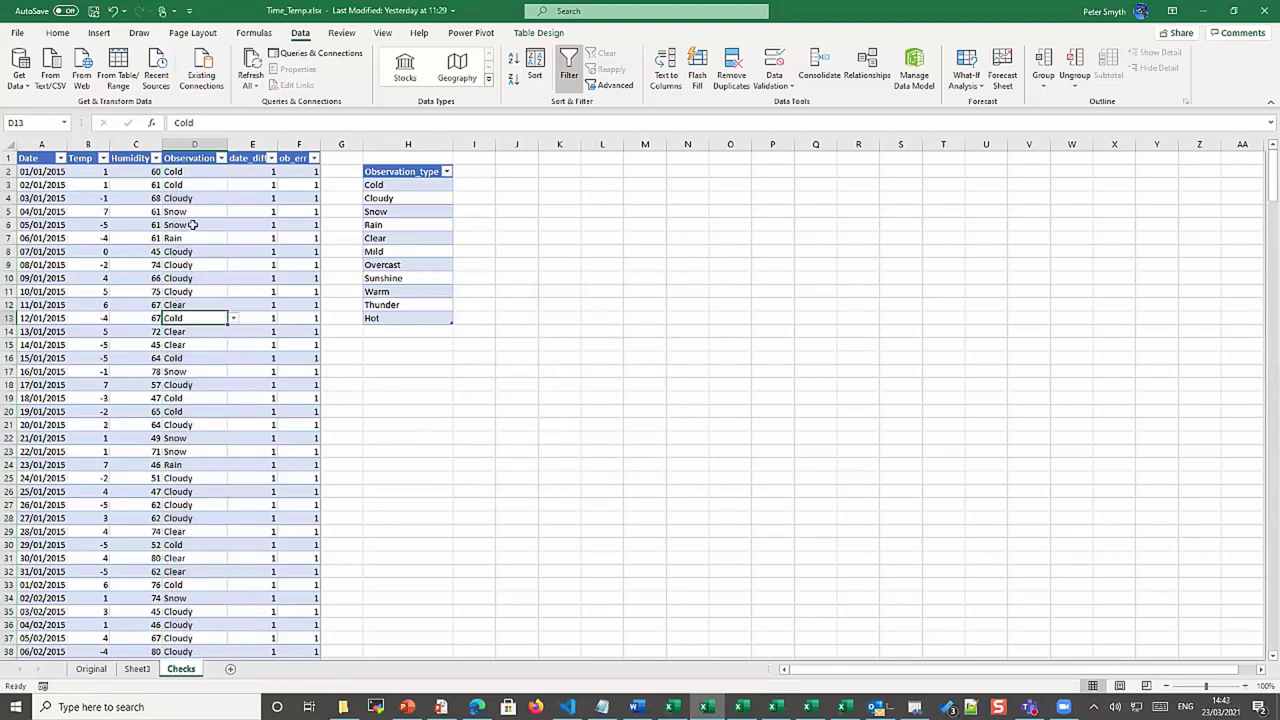
pyautogui.click(170, 172)
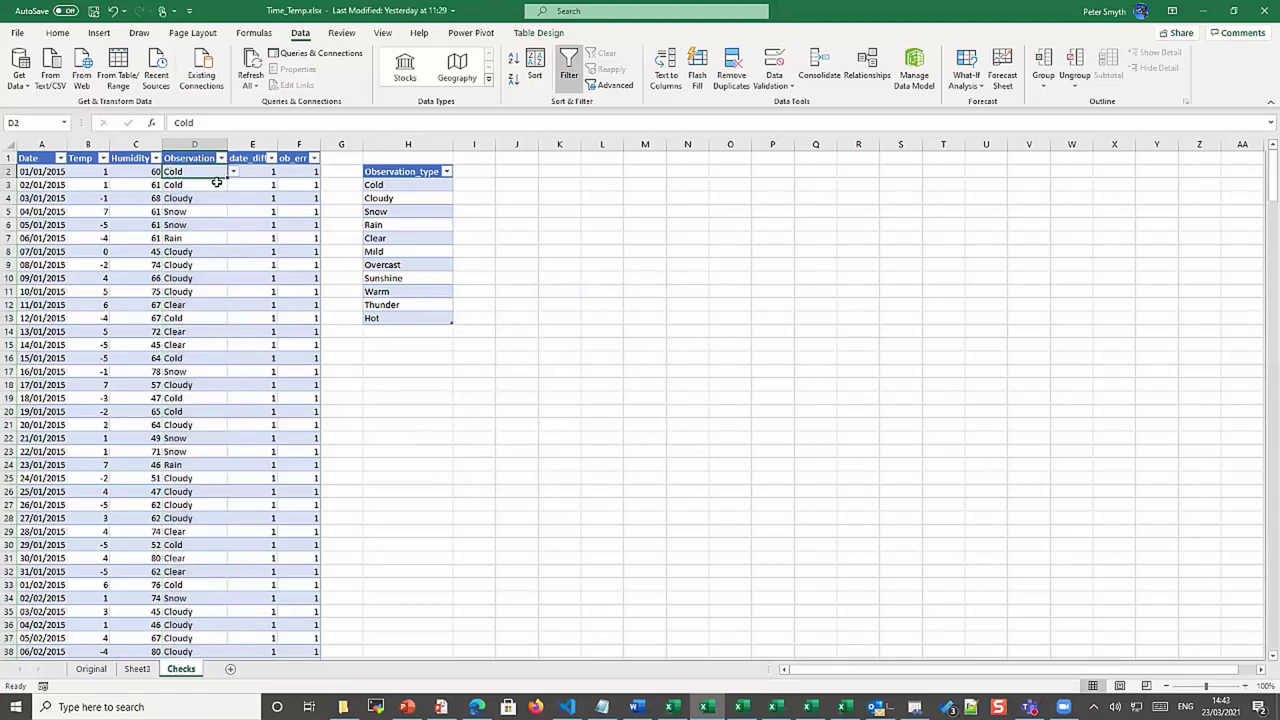
pyautogui.click(409, 197)
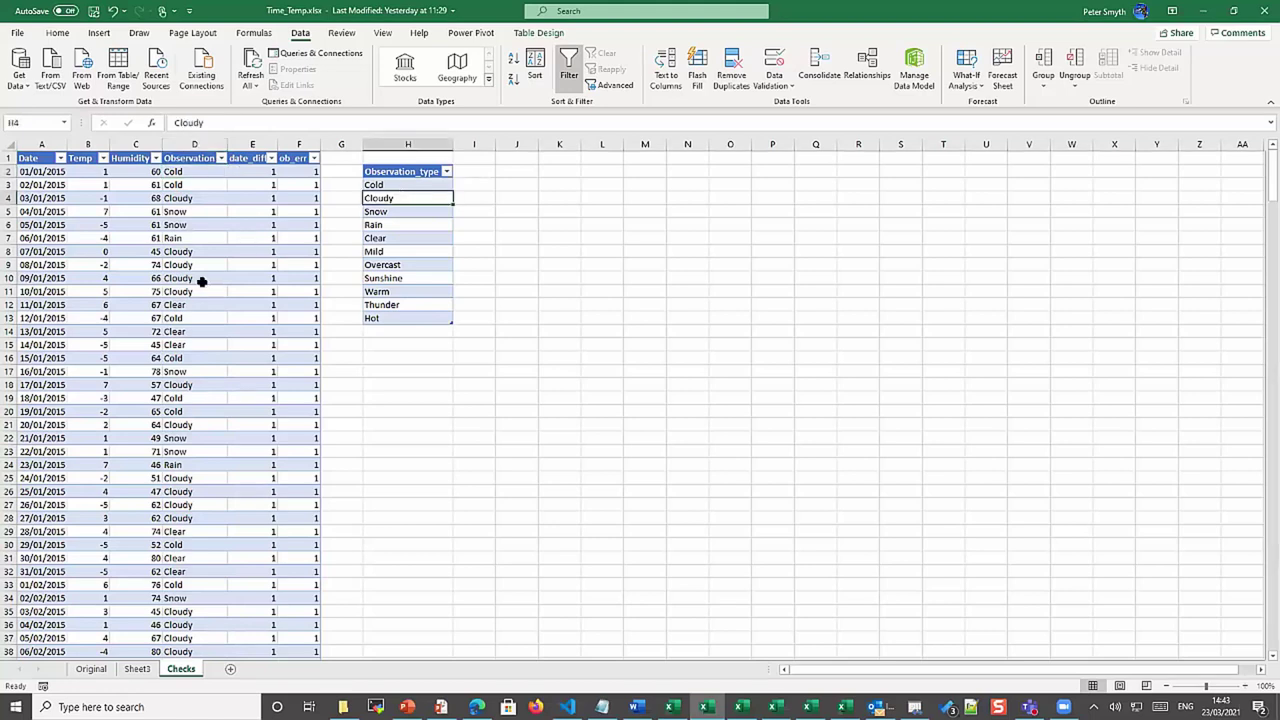
# Locate the misspelled Cloady entries in D69 and D78 and show D78's validation error options
pyautogui.scroll(-7, 201, 282)
pyautogui.scroll(7, 201, 282)
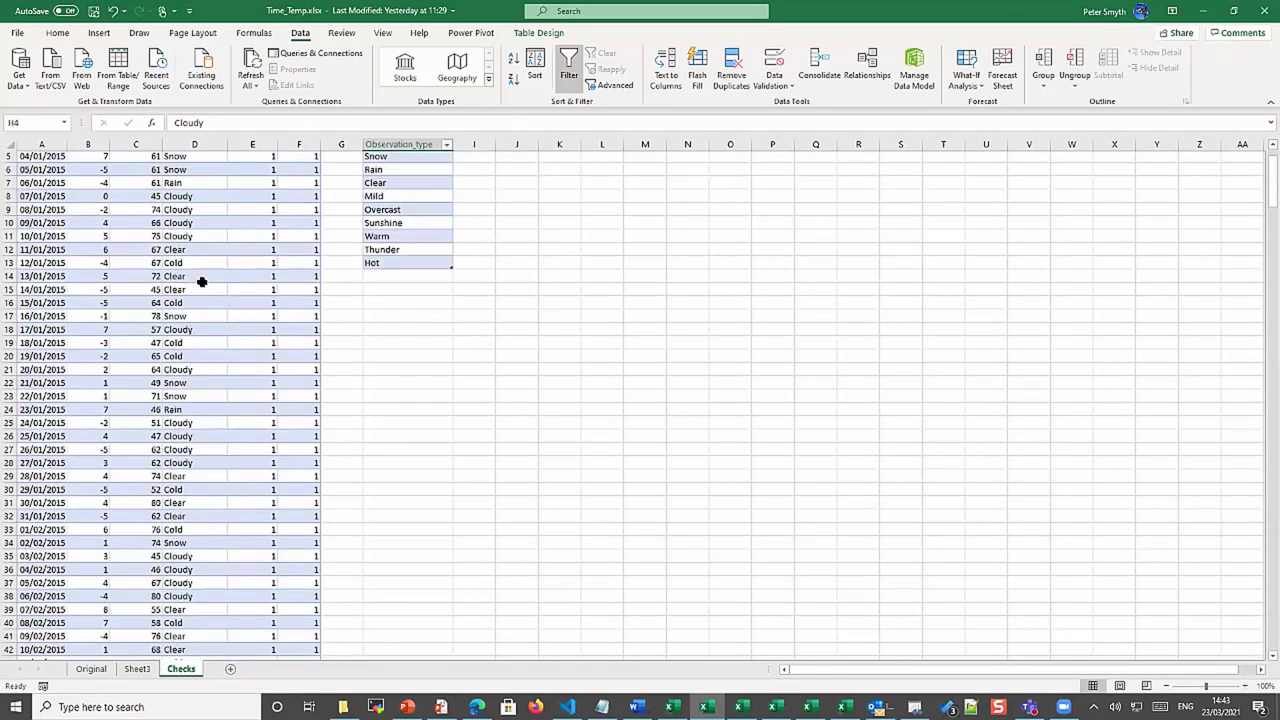
pyautogui.scroll(-8, 201, 282)
pyautogui.scroll(-3, 201, 282)
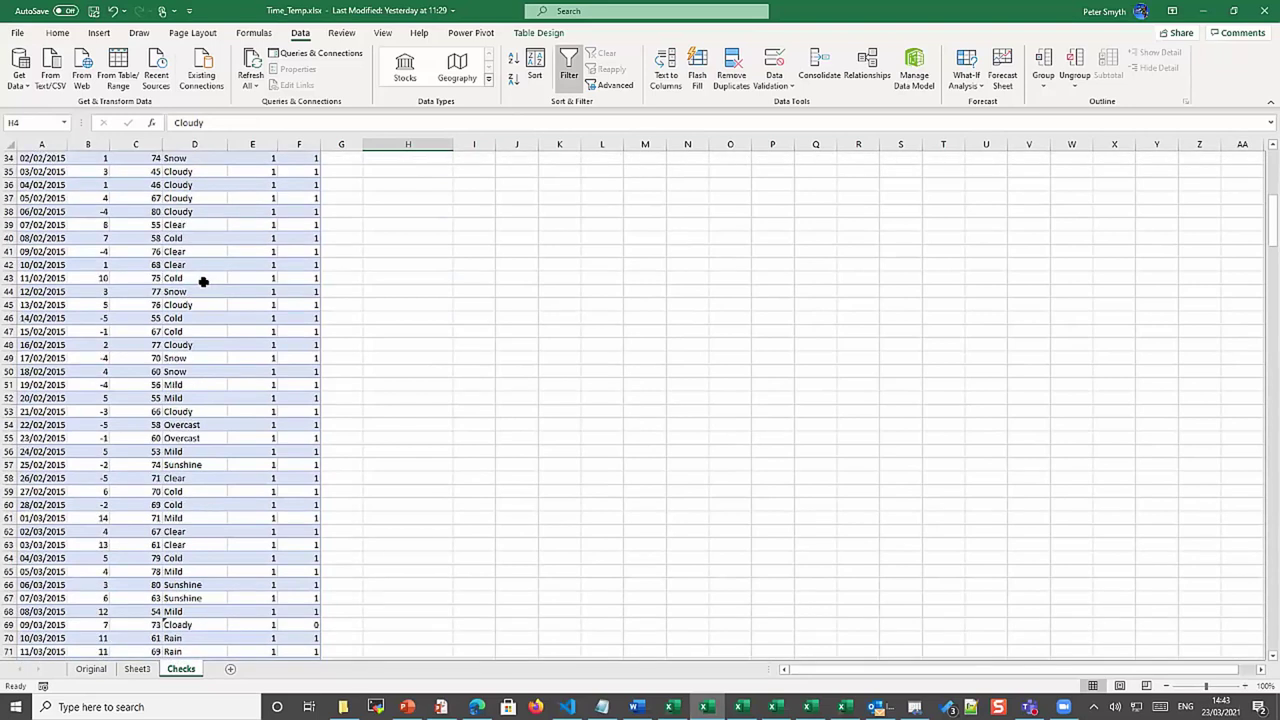
pyautogui.scroll(-6, 203, 282)
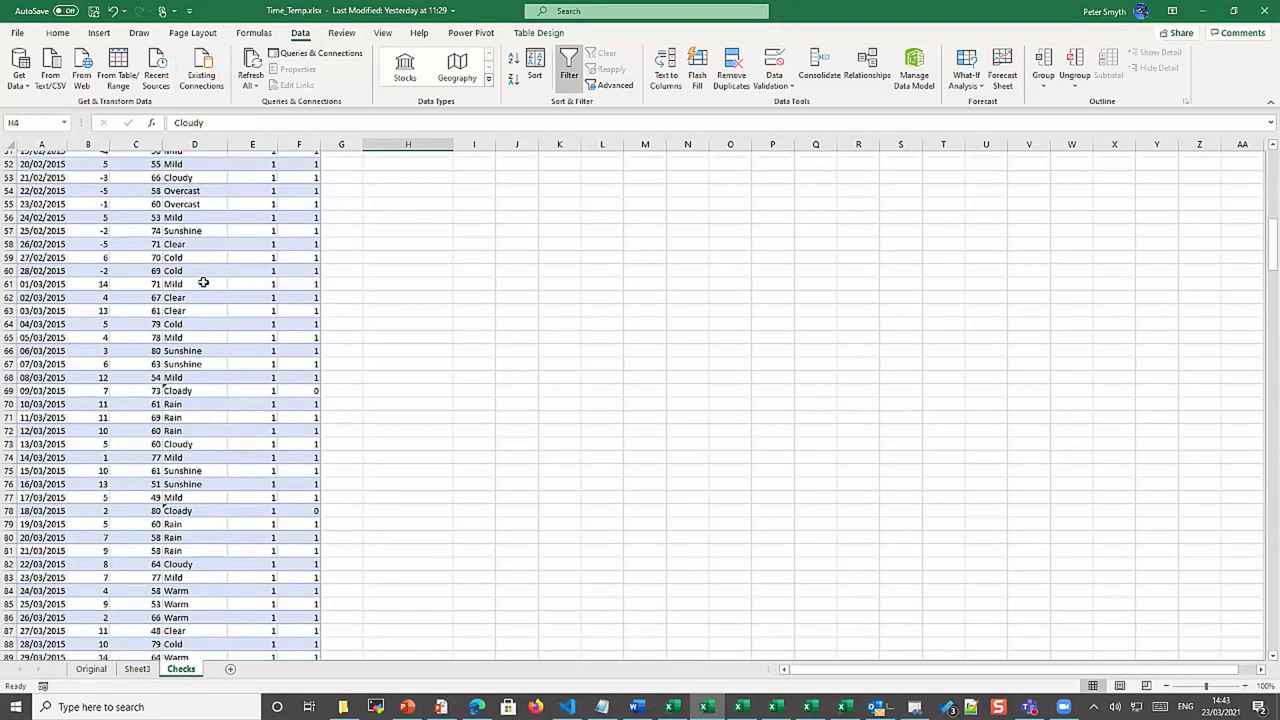
pyautogui.scroll(-2, 203, 282)
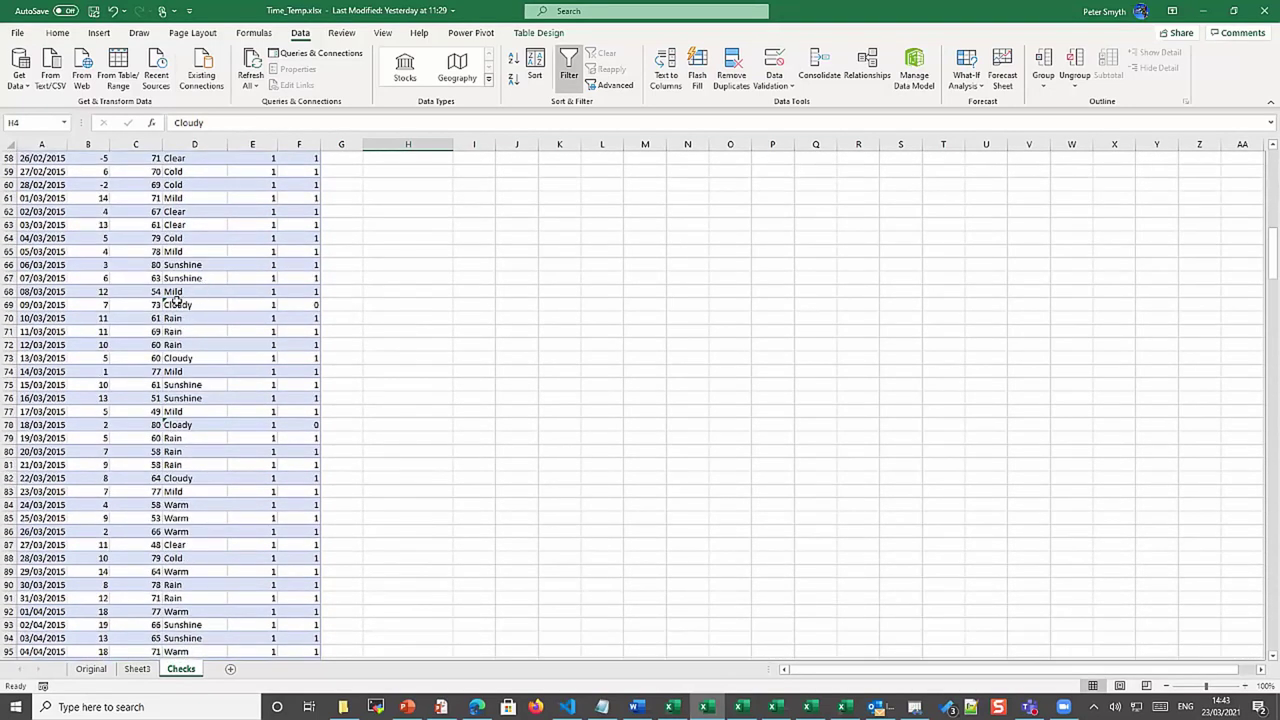
pyautogui.click(177, 303)
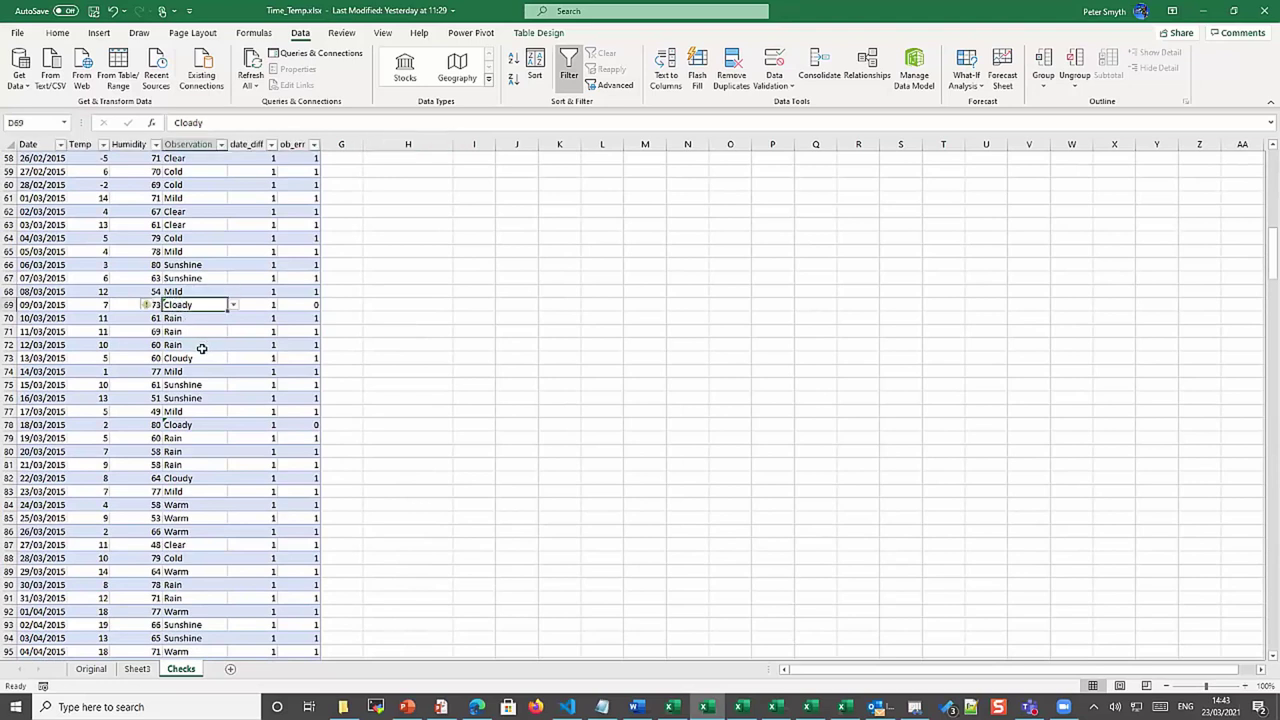
pyautogui.click(196, 427)
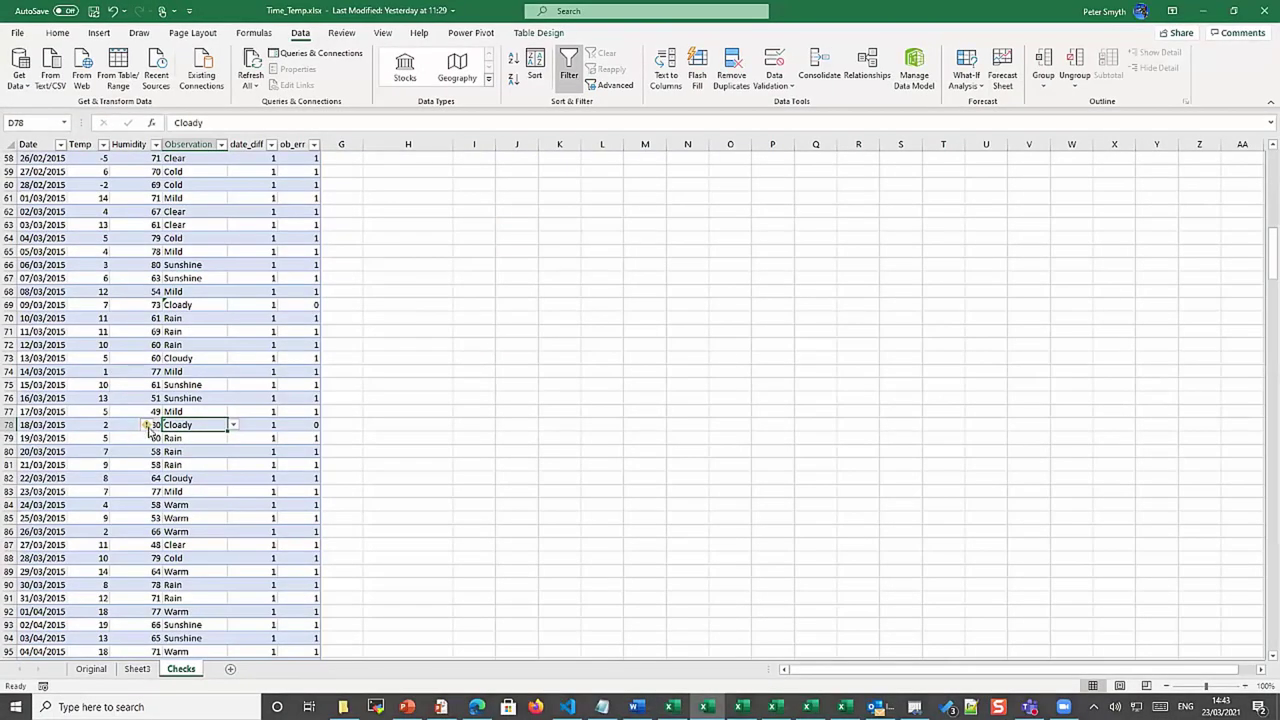
pyautogui.click(210, 460)
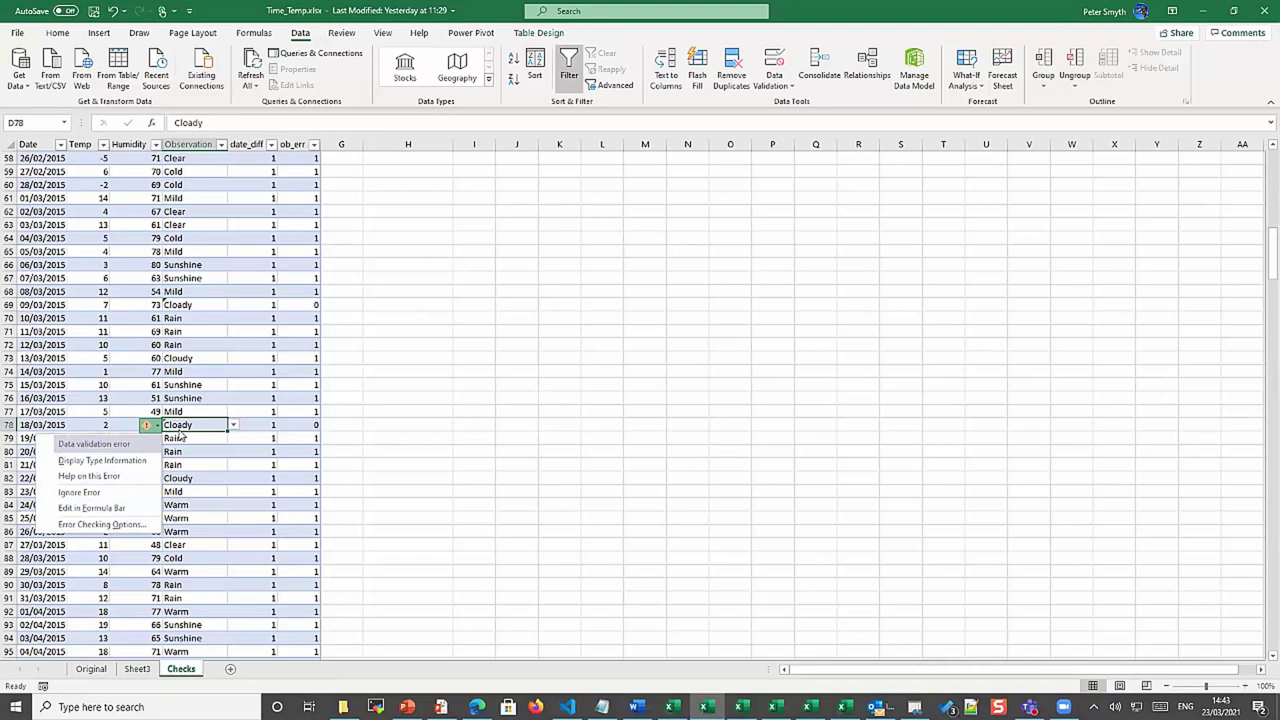
# Dismiss the error options and circle all invalid data, marking the Cloady entries in red
pyautogui.click(196, 425)
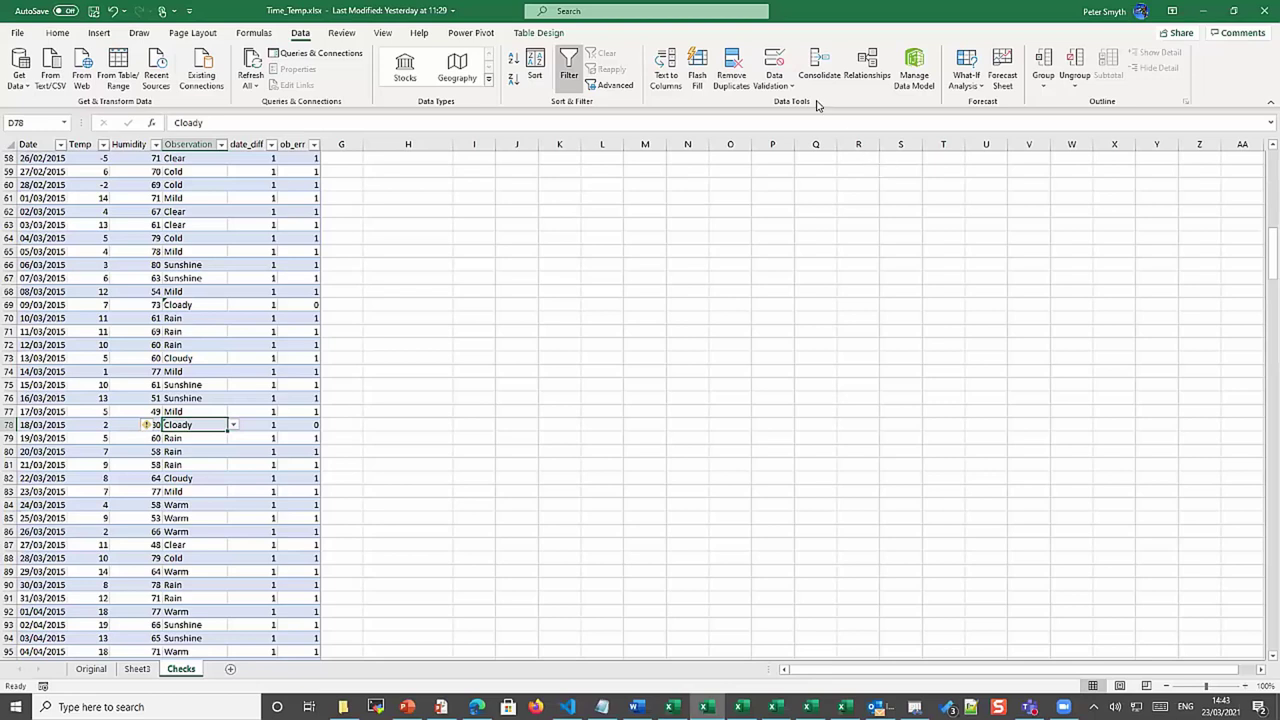
pyautogui.click(780, 70)
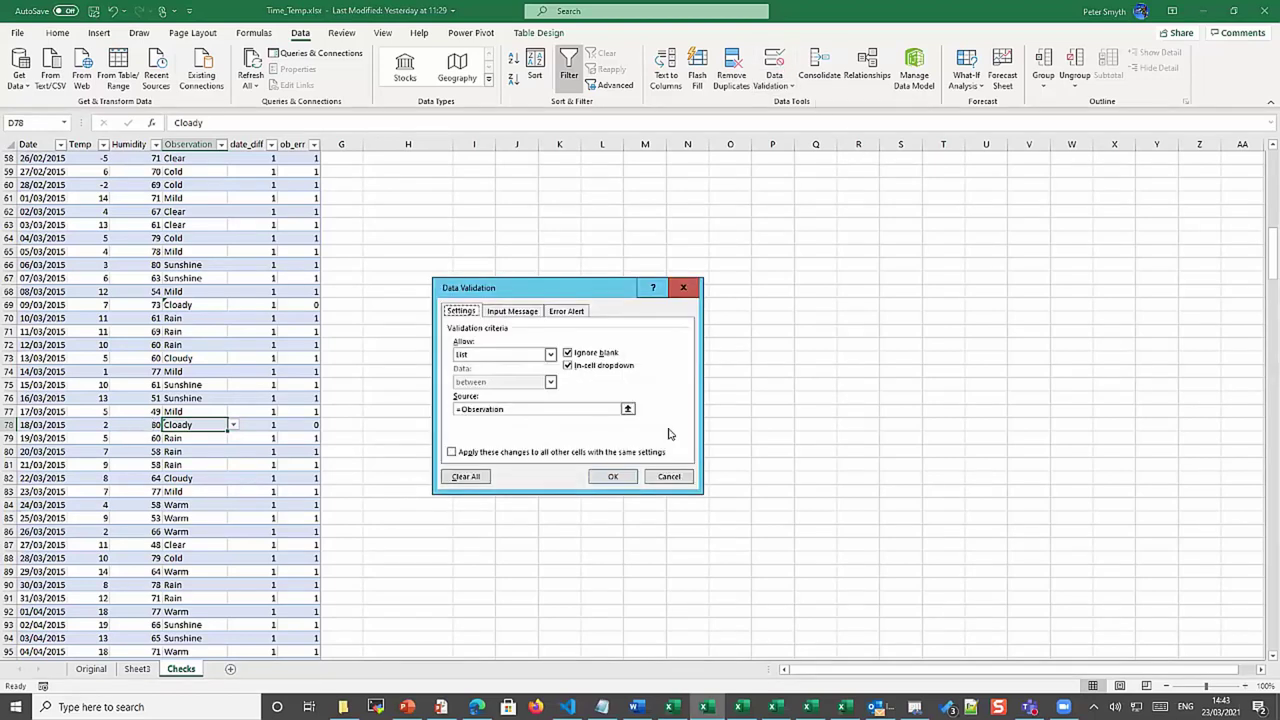
pyautogui.click(669, 477)
pyautogui.click(768, 86)
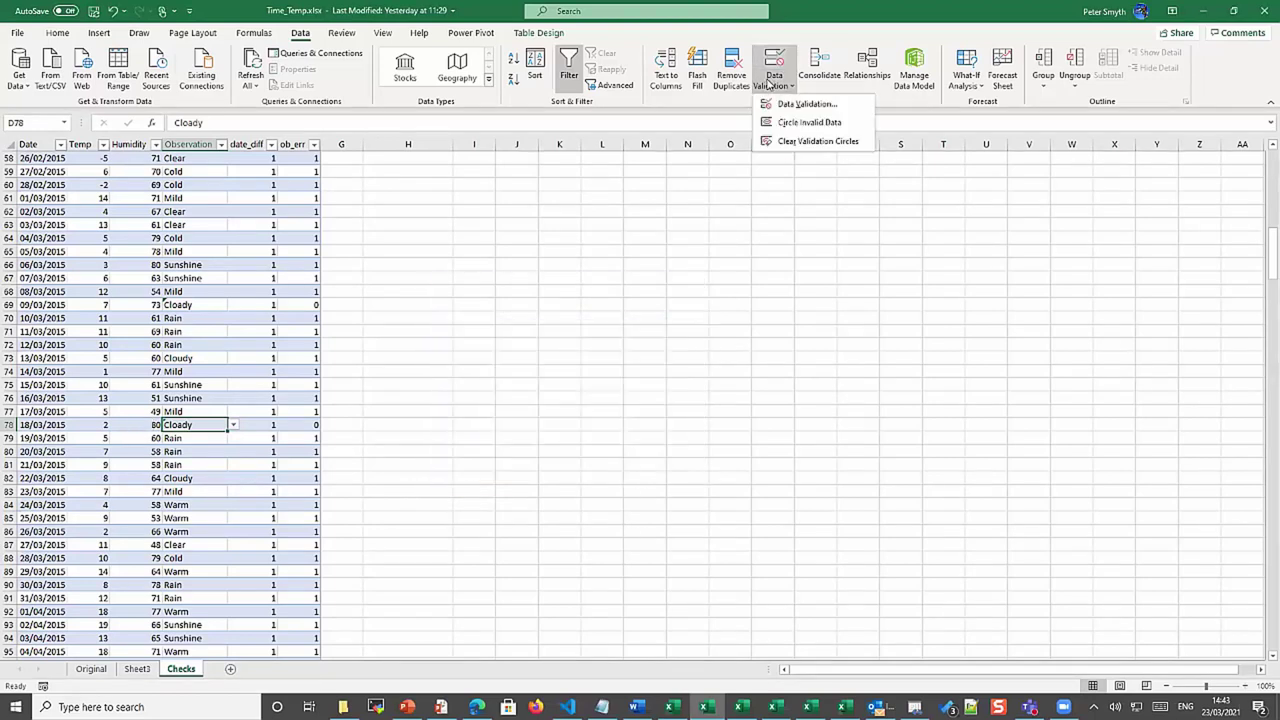
pyautogui.click(790, 124)
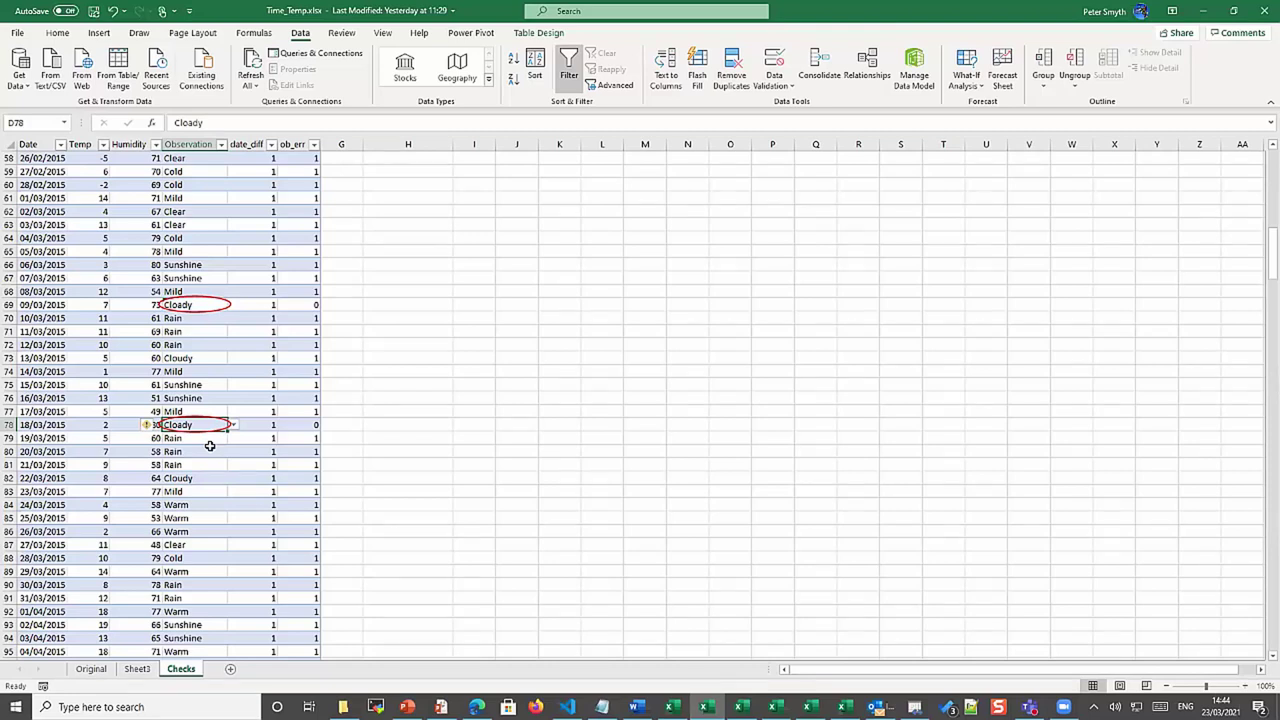
# Return to the top of the table at cell C2
pyautogui.click(196, 332)
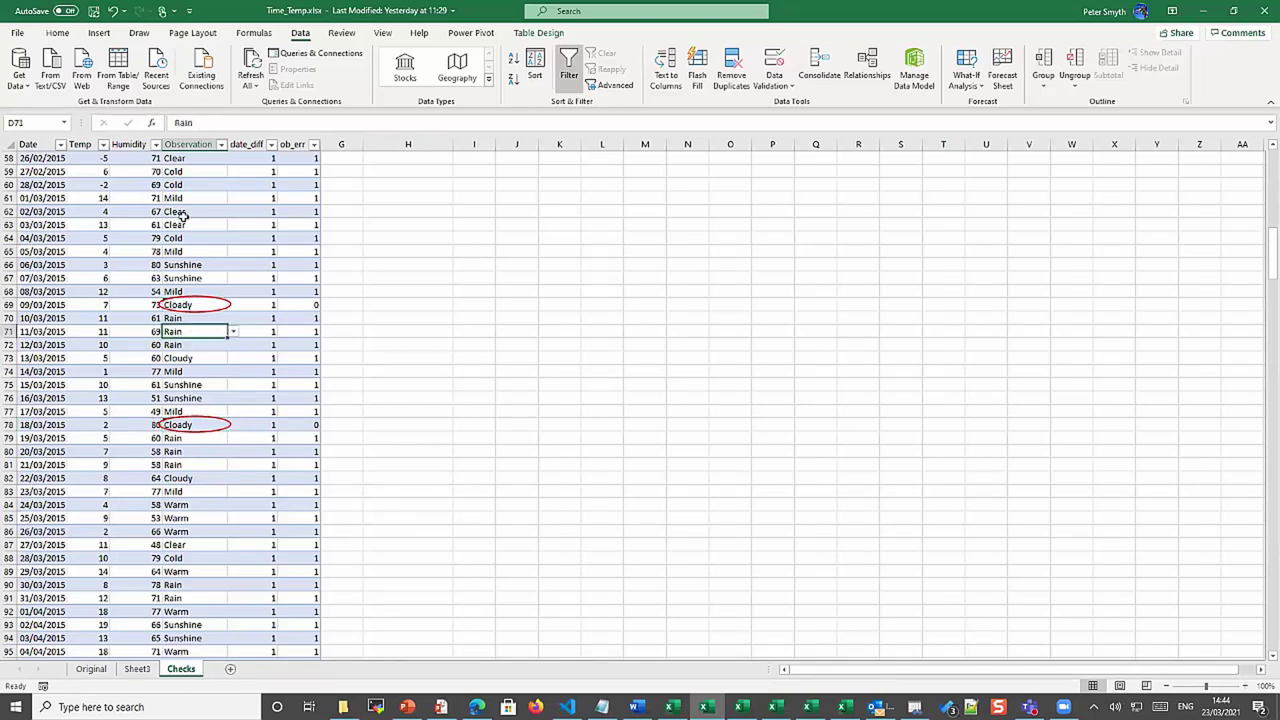
pyautogui.scroll(11, 182, 214)
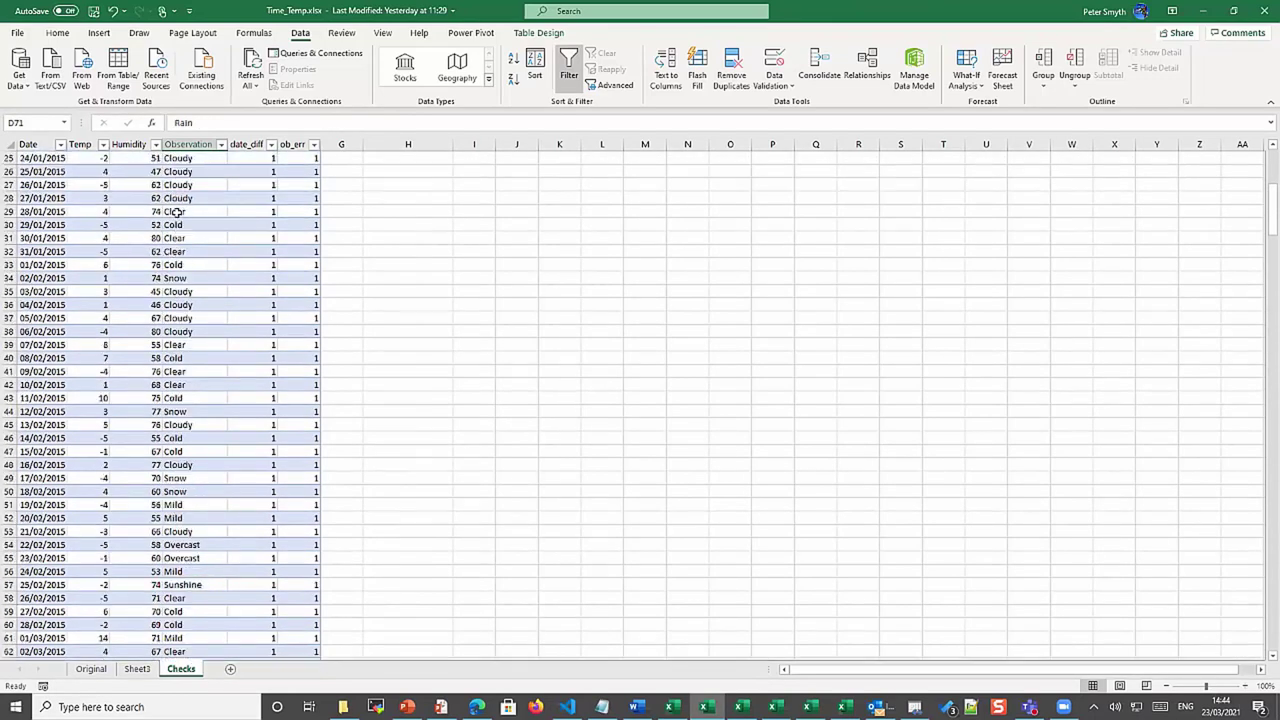
pyautogui.scroll(-3, 175, 212)
pyautogui.scroll(6, 175, 212)
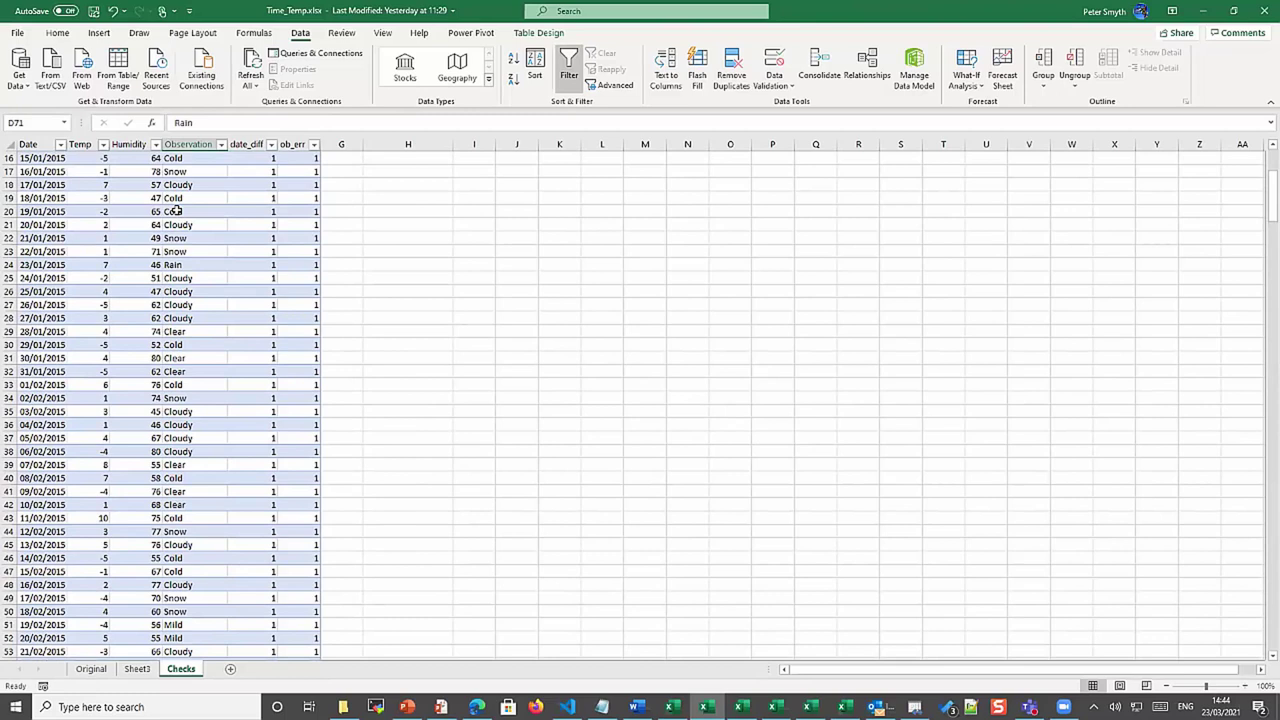
pyautogui.scroll(5, 175, 212)
pyautogui.click(140, 174)
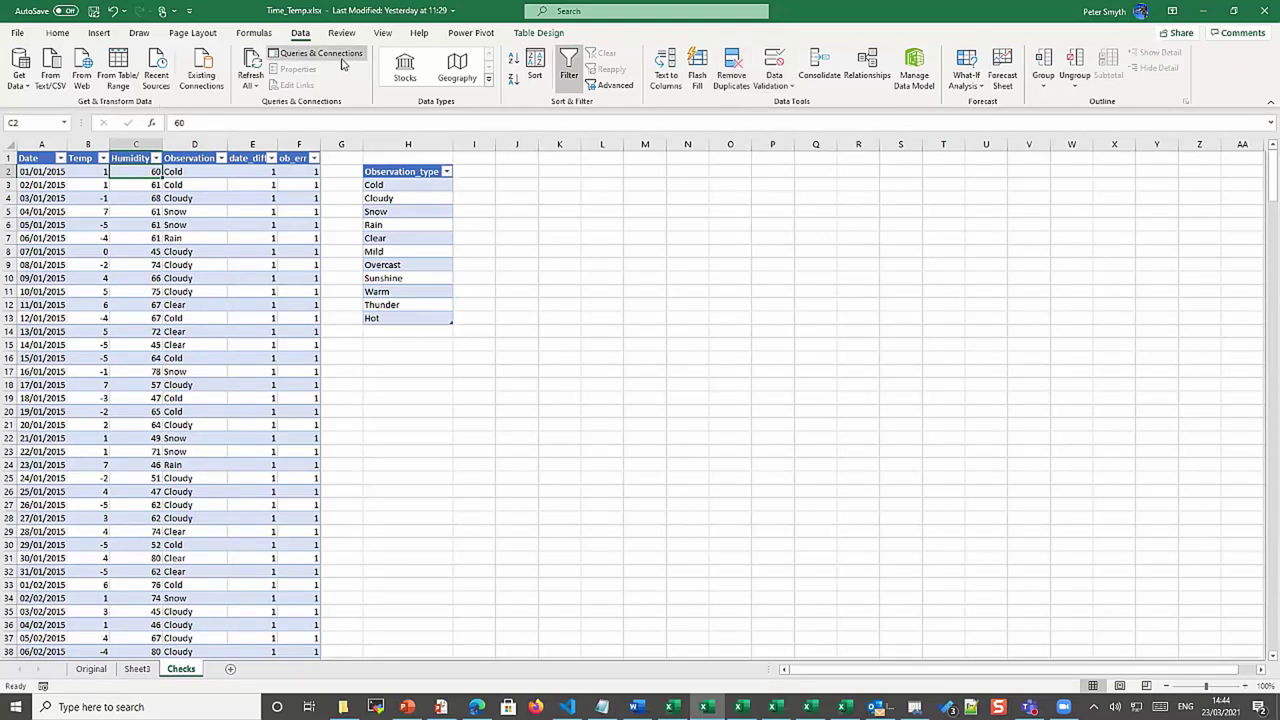
pyautogui.click(100, 33)
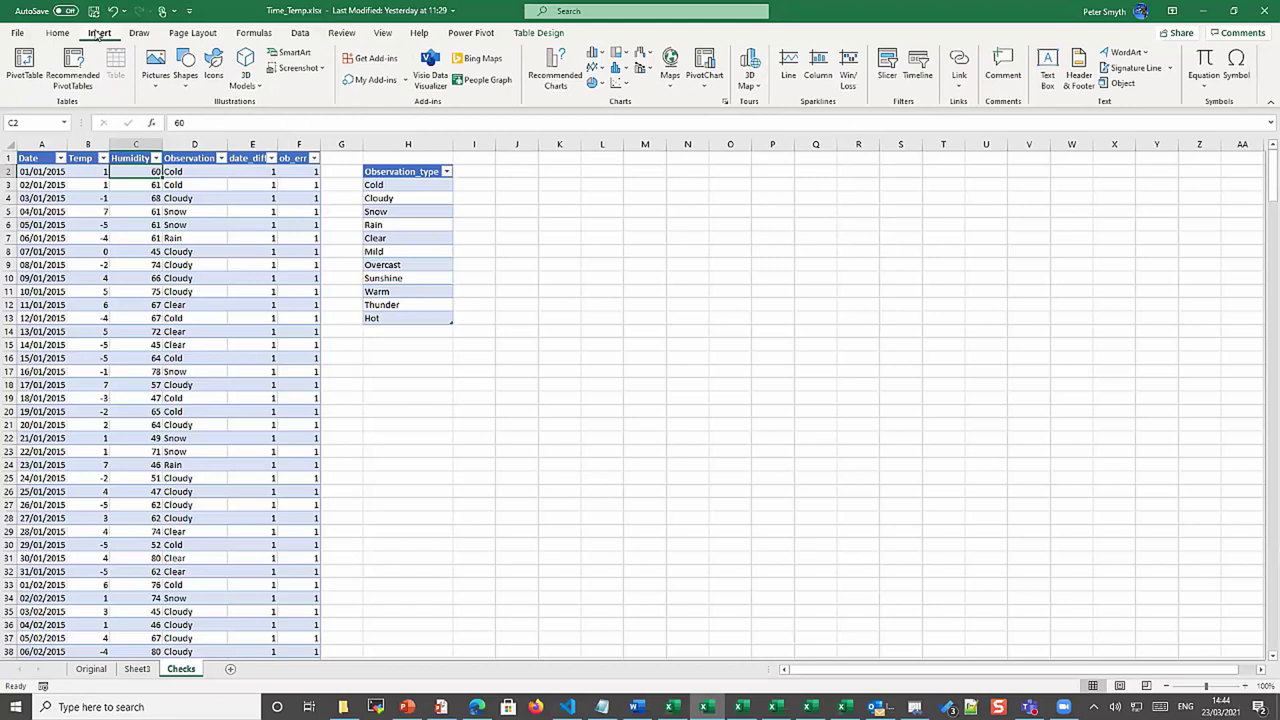
pyautogui.click(57, 33)
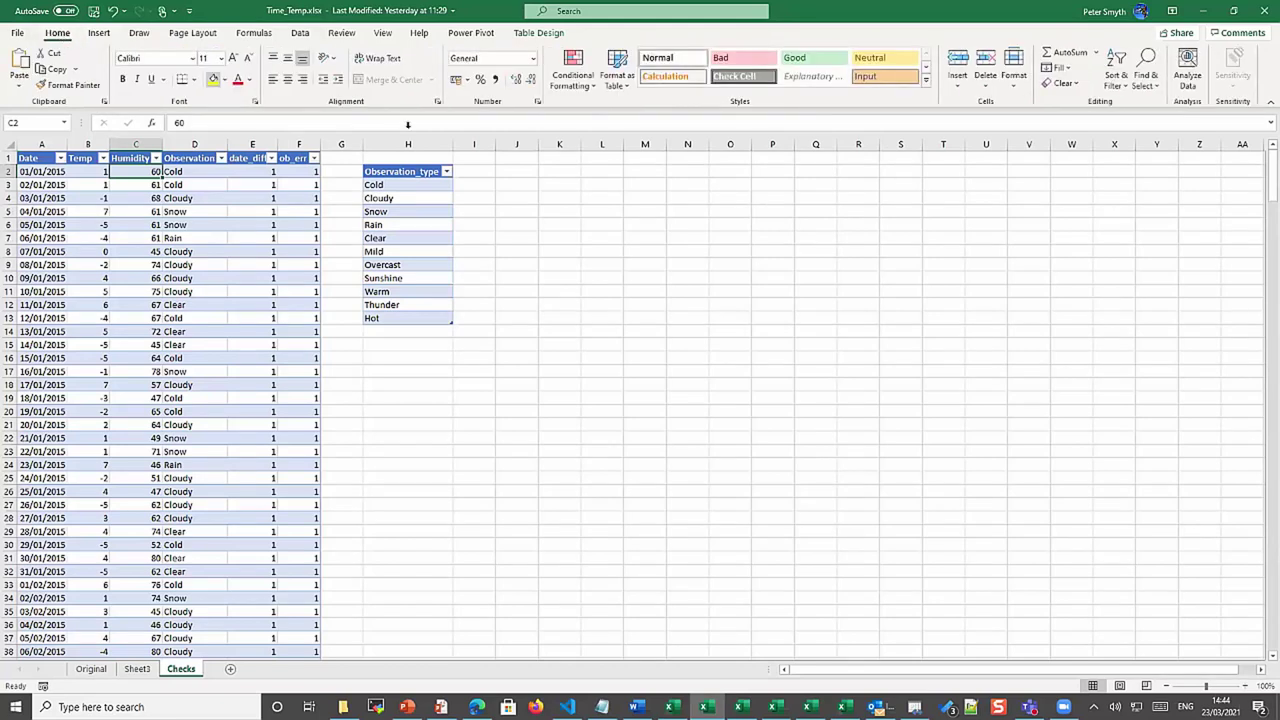
pyautogui.click(586, 81)
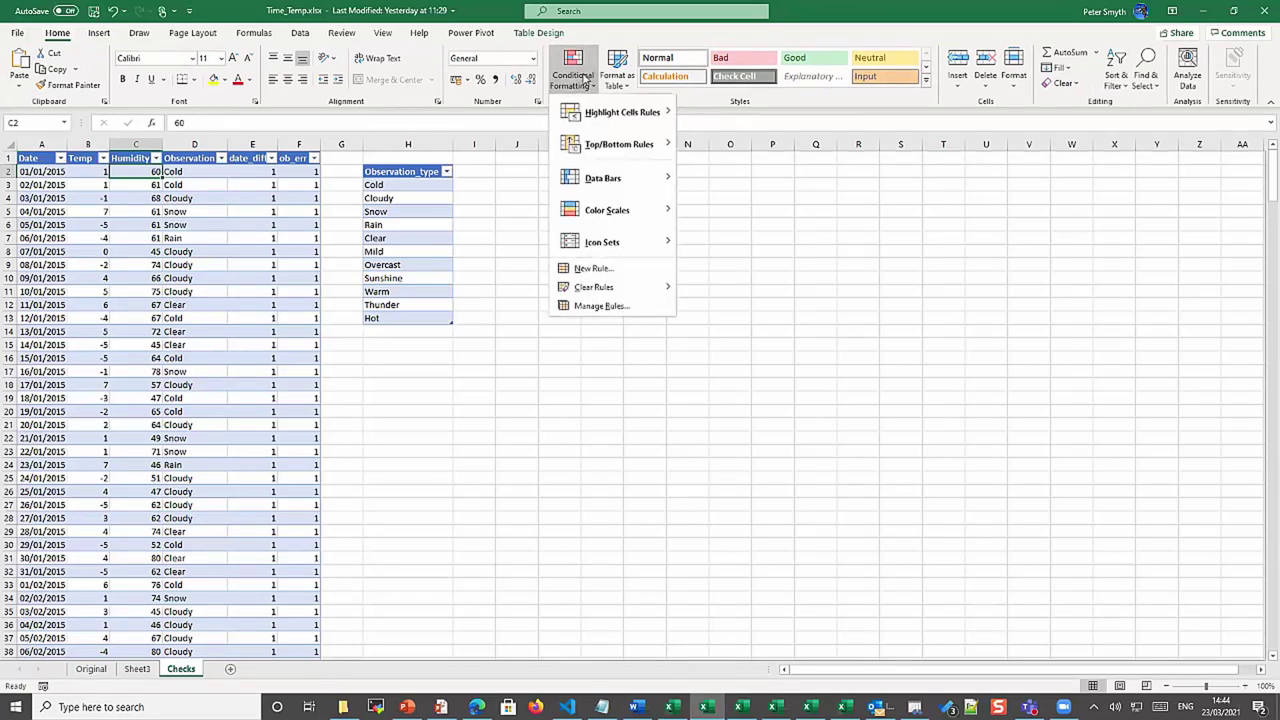
pyautogui.click(594, 269)
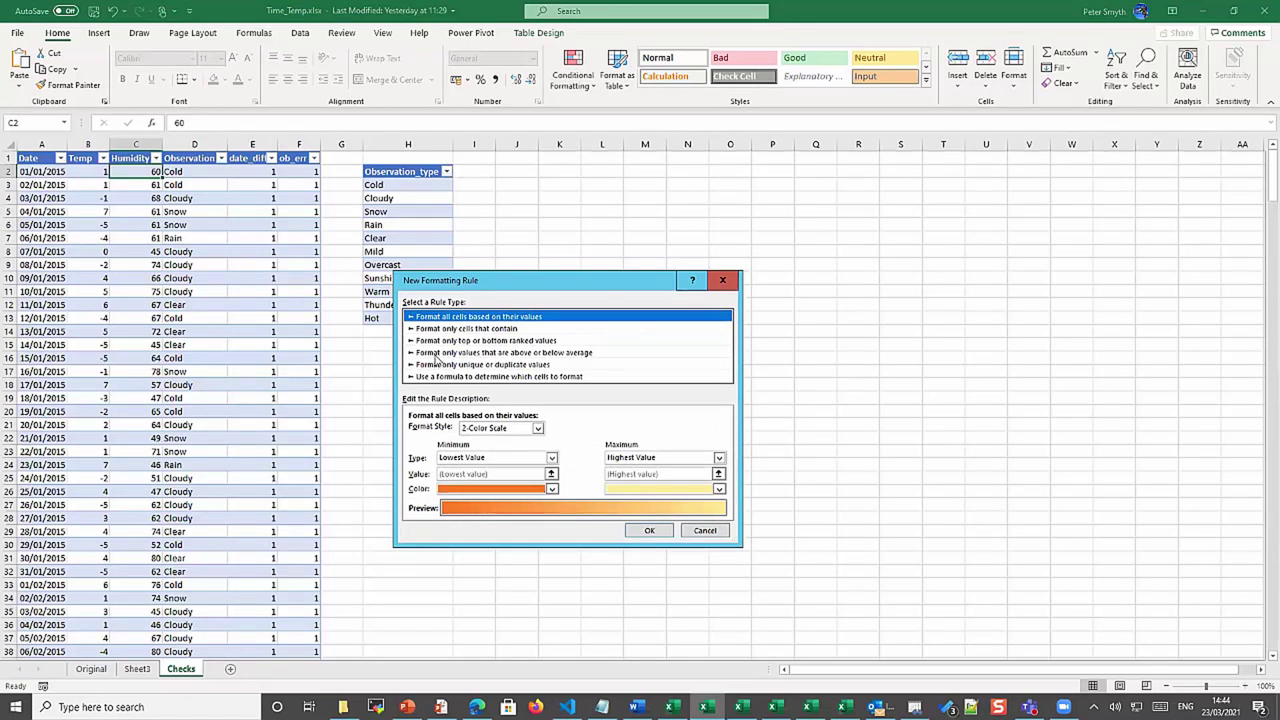
pyautogui.click(450, 329)
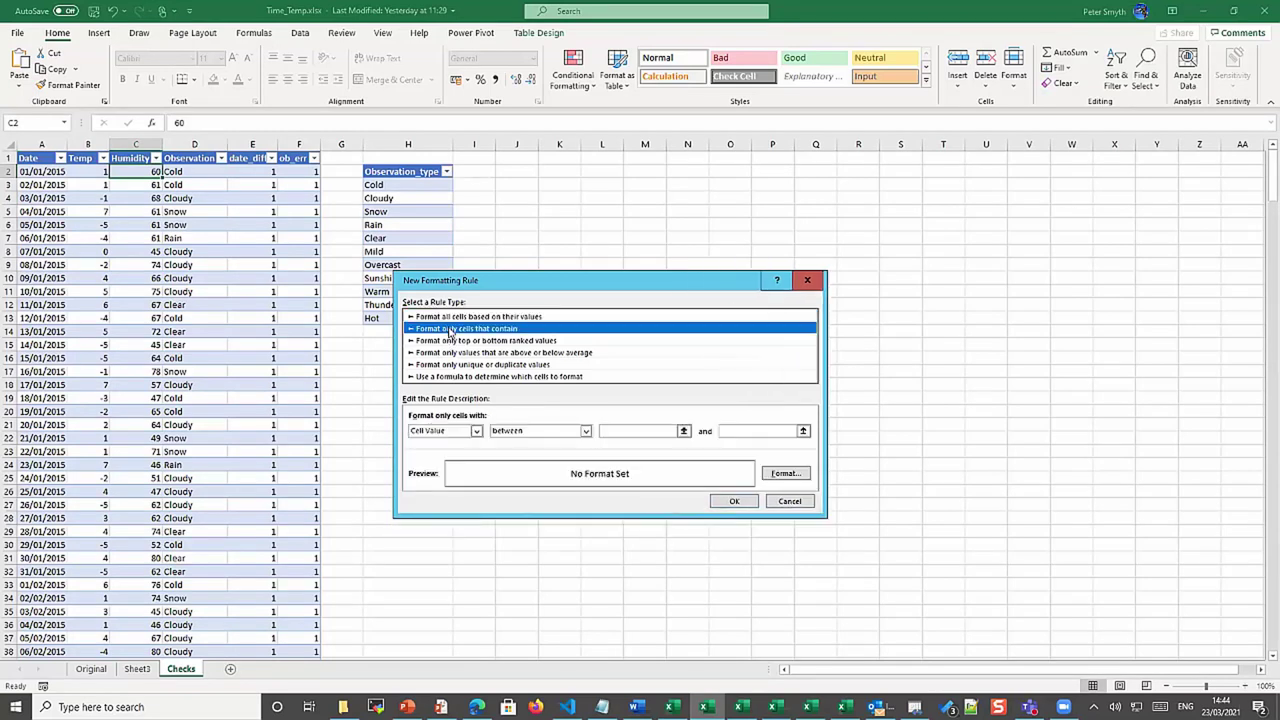
pyautogui.click(476, 432)
pyautogui.click(476, 442)
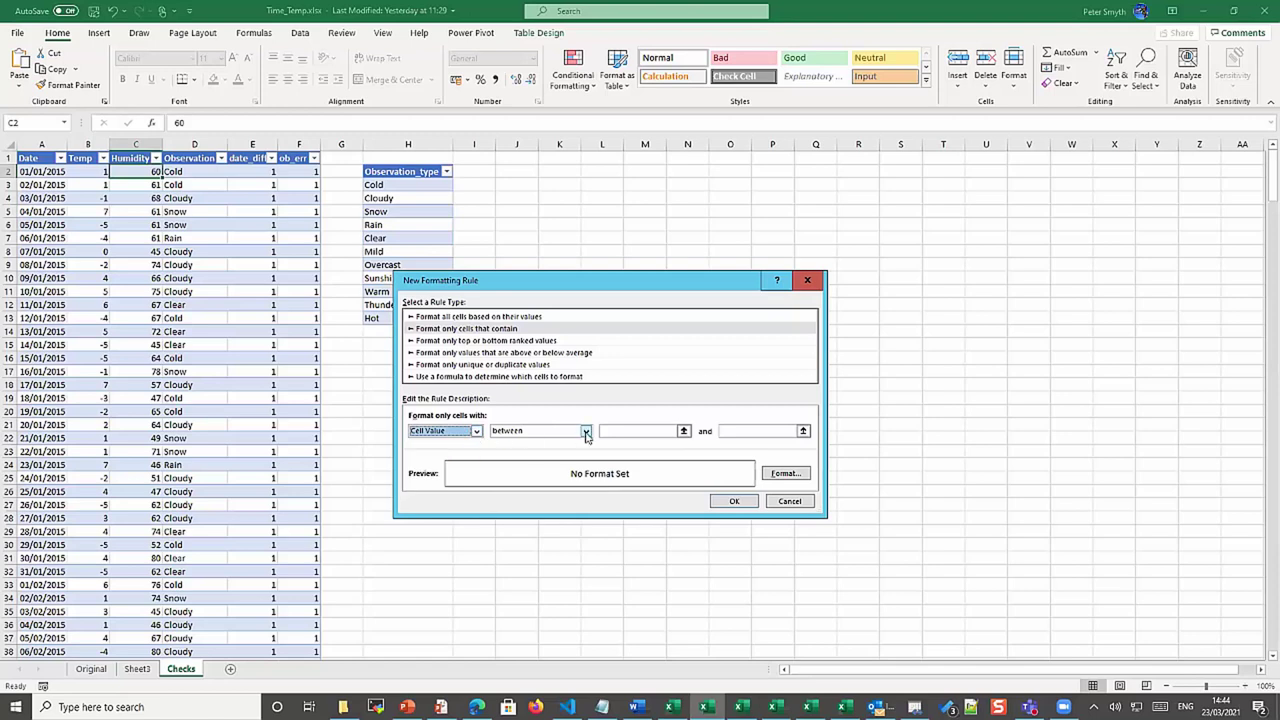
pyautogui.click(634, 431)
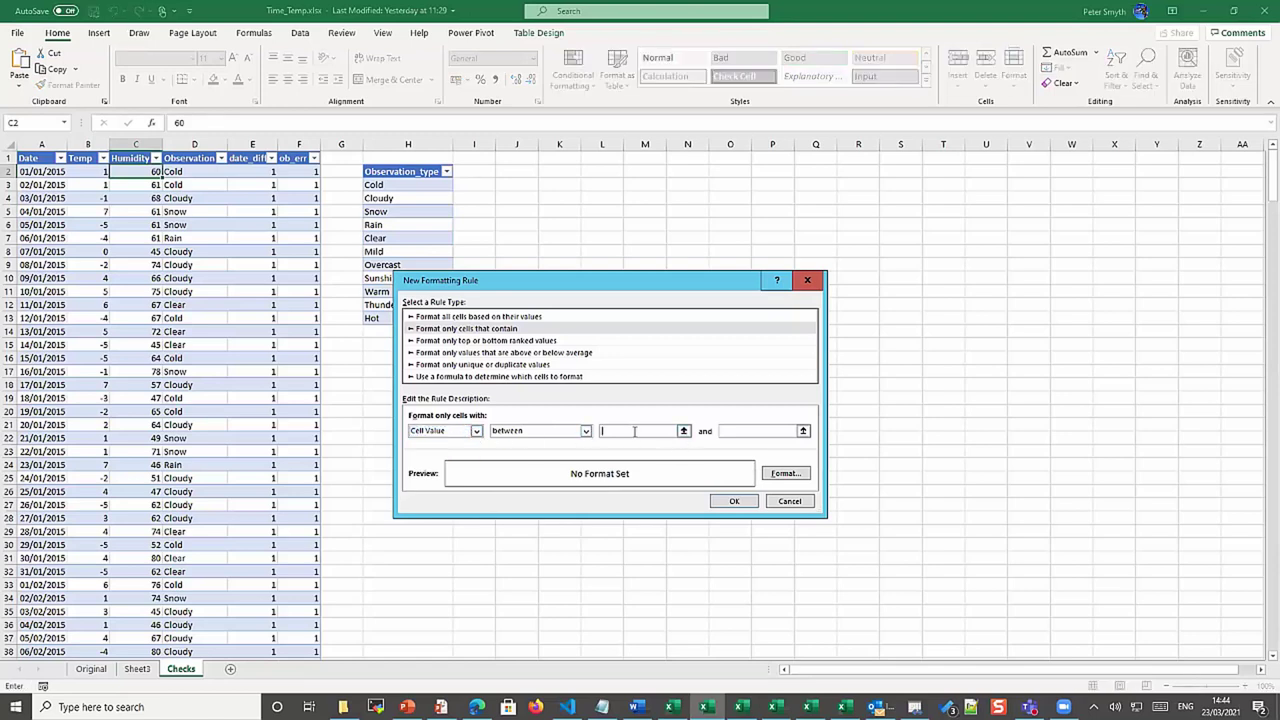
pyautogui.write('0')
pyautogui.write('6')
pyautogui.press('BackSpace')
pyautogui.click(737, 430)
pyautogui.write('75')
pyautogui.click(734, 504)
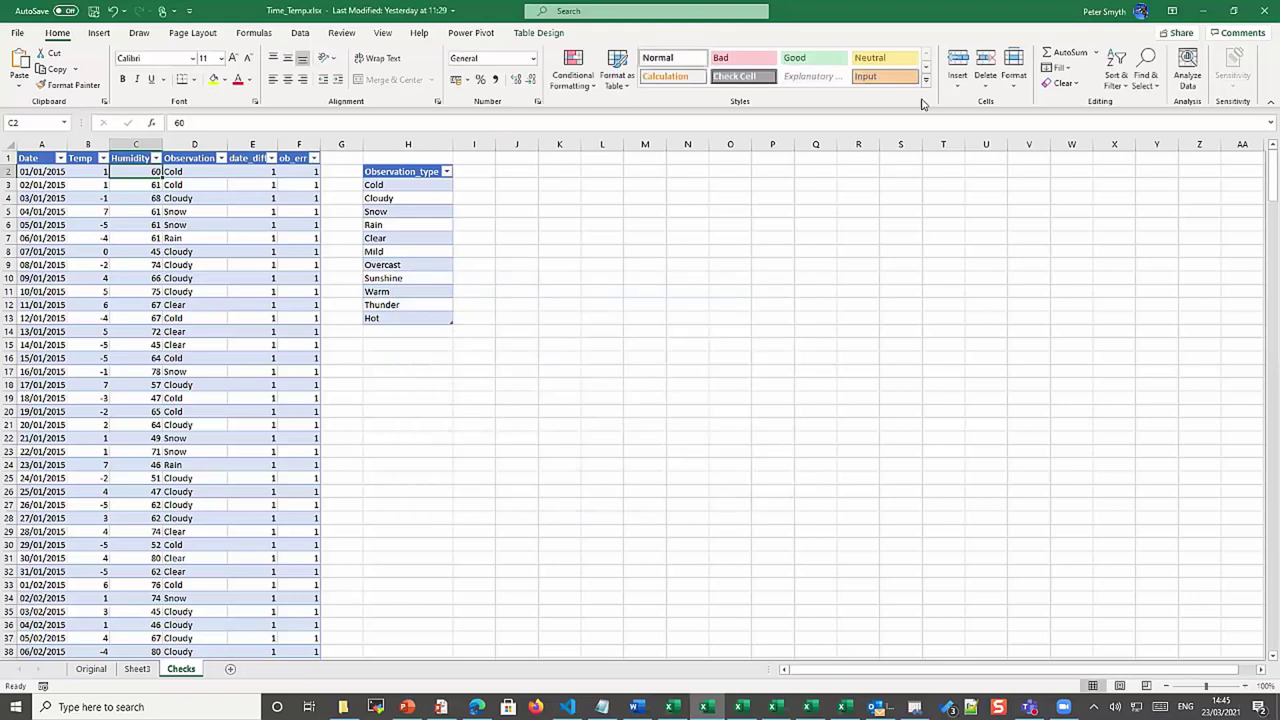
pyautogui.click(572, 78)
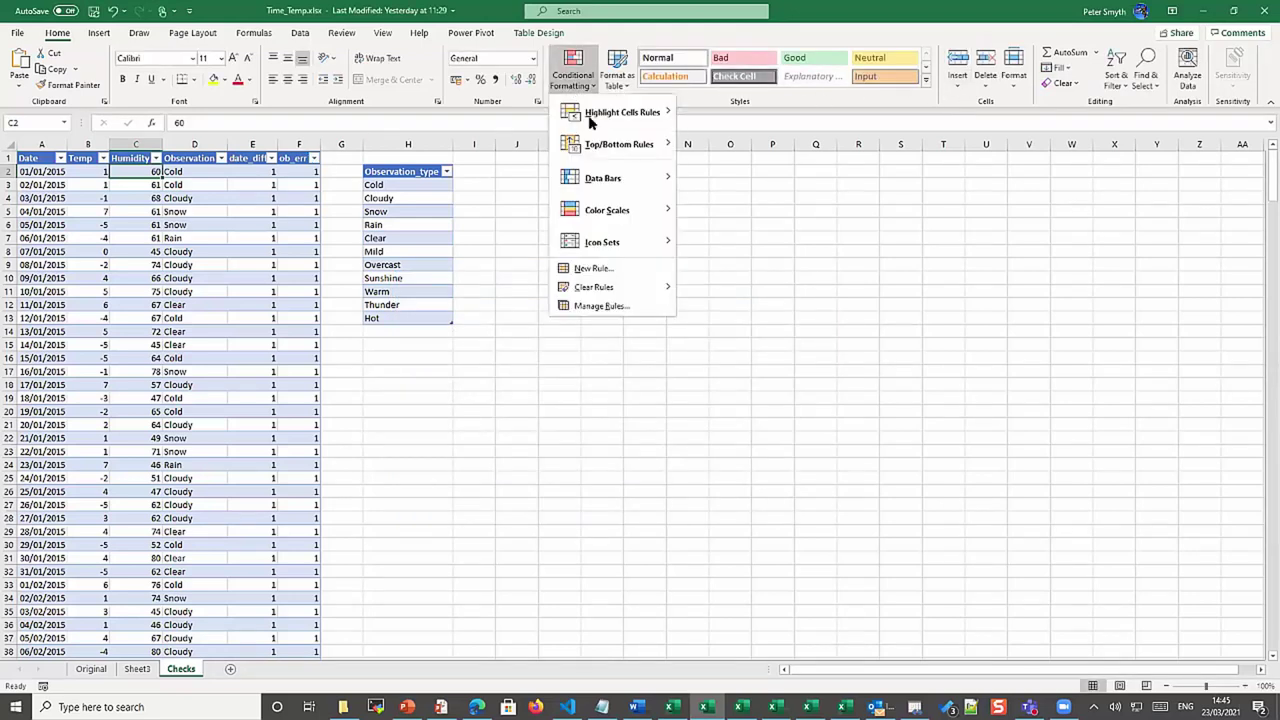
pyautogui.click(592, 270)
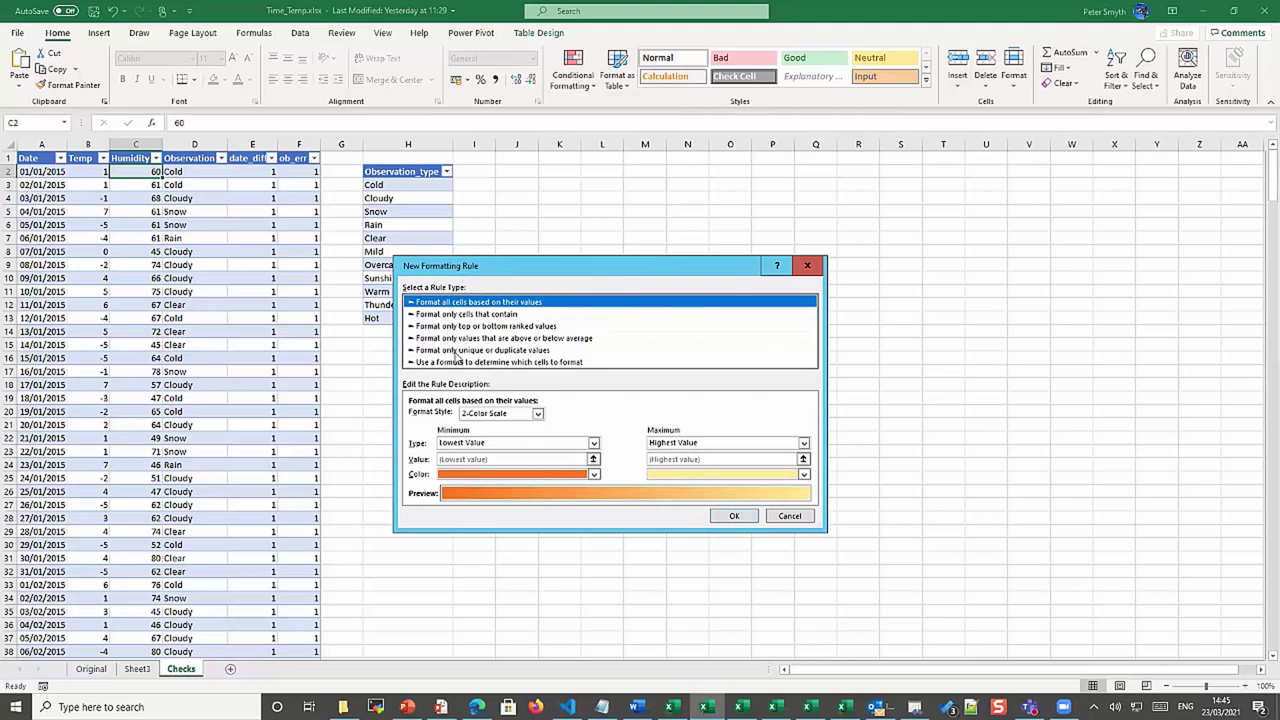
pyautogui.click(448, 316)
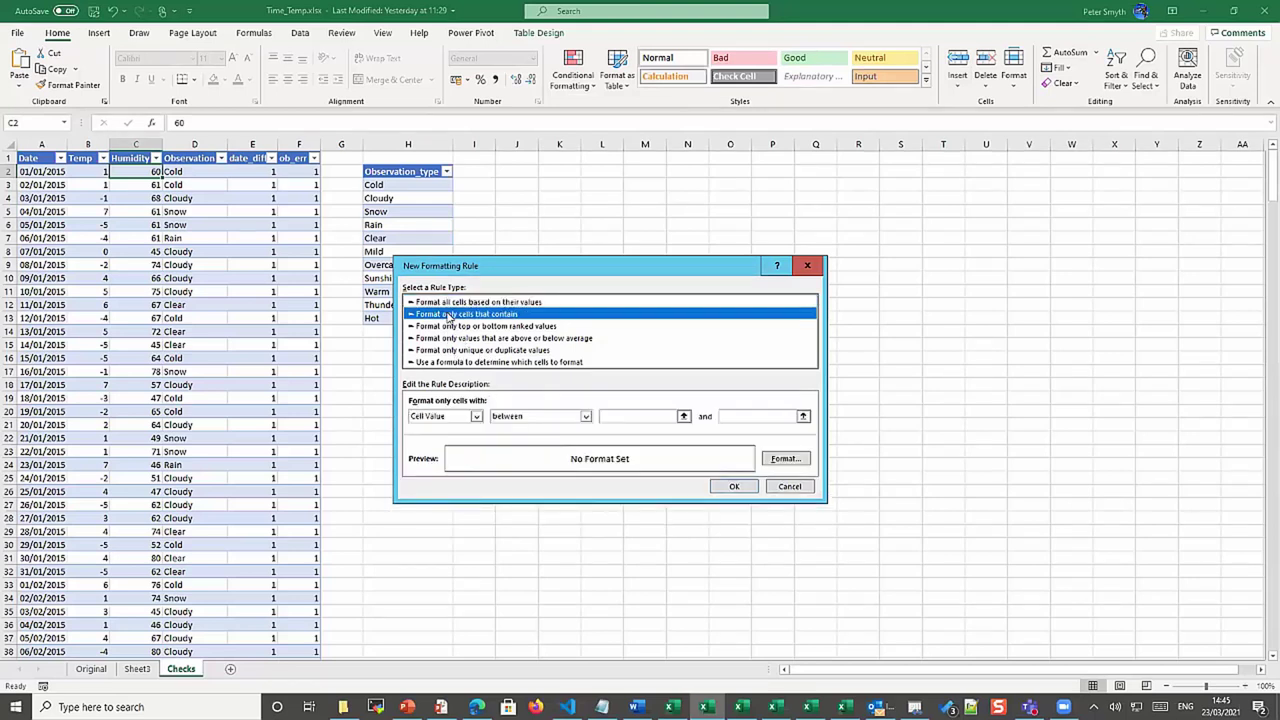
pyautogui.click(618, 415)
pyautogui.write('65')
pyautogui.press('Tab')
pyautogui.write('75')
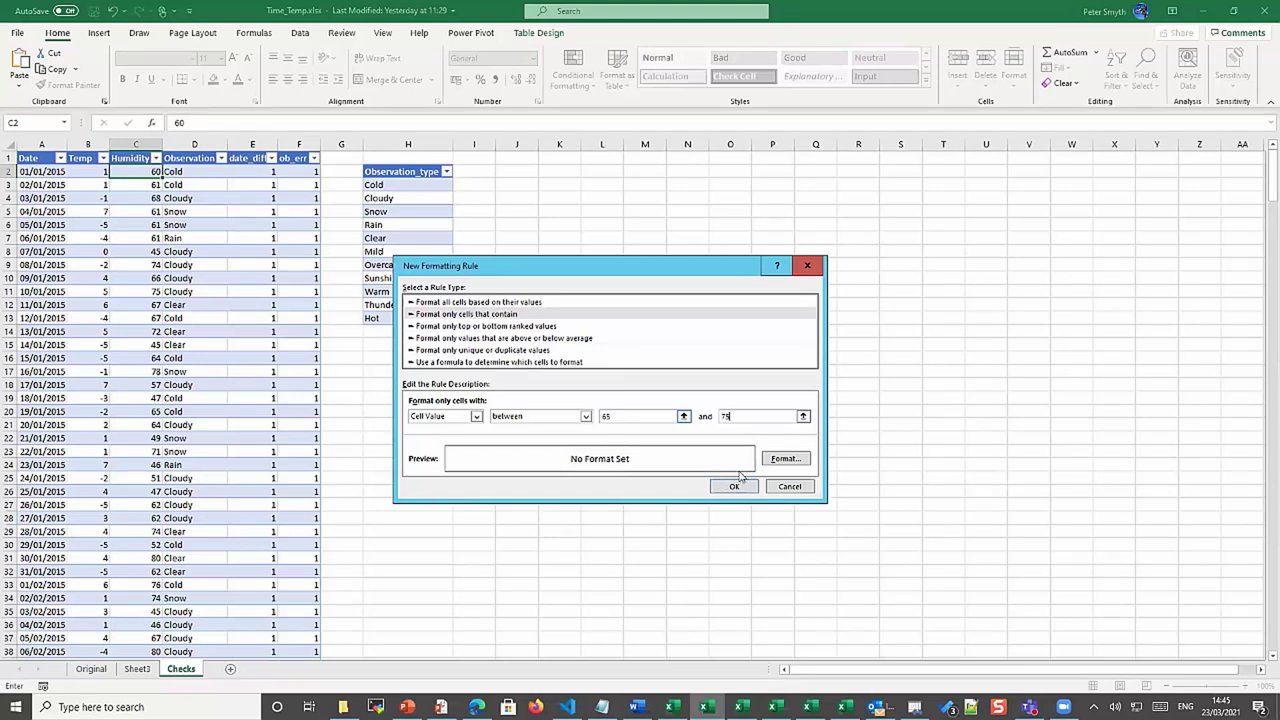
pyautogui.click(784, 460)
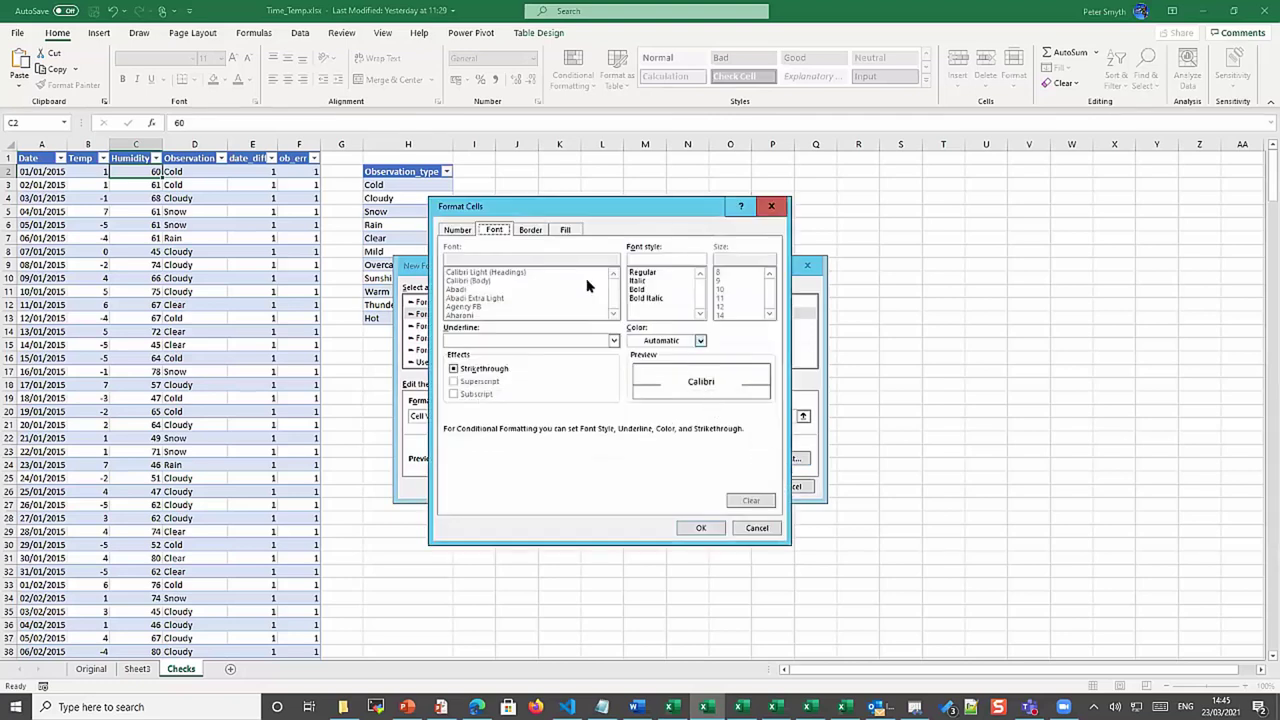
pyautogui.click(458, 230)
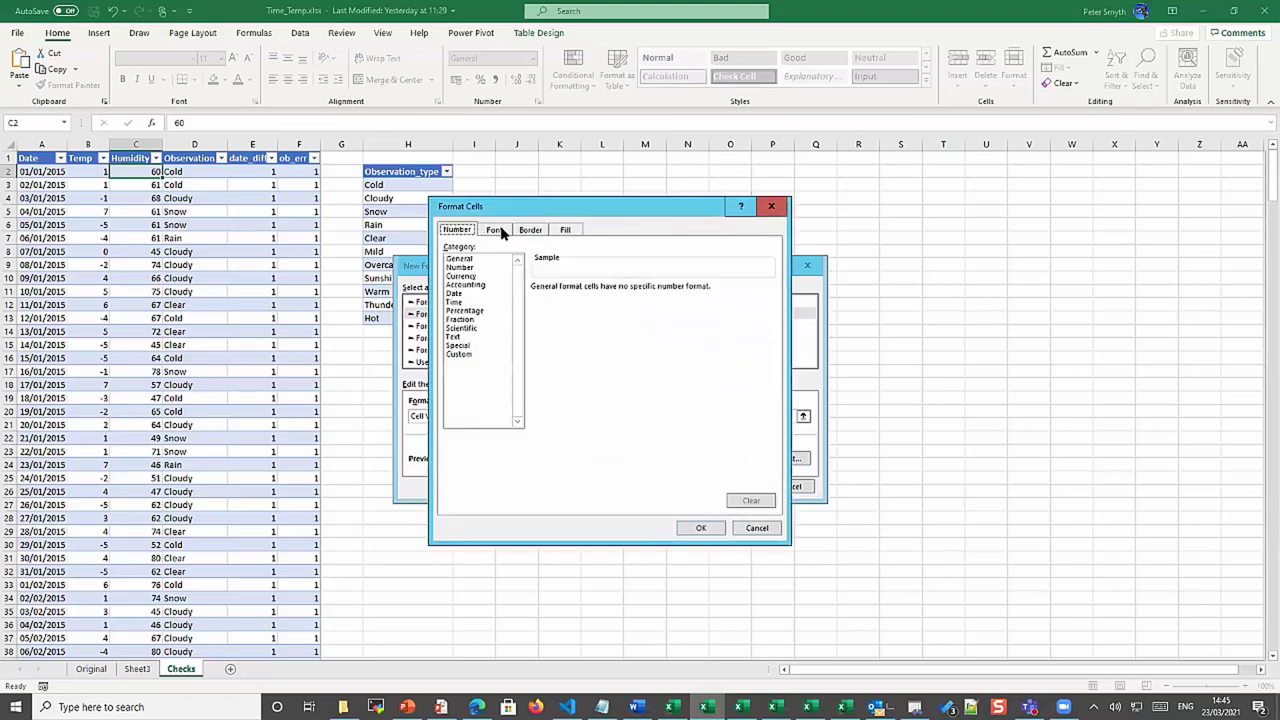
pyautogui.click(566, 230)
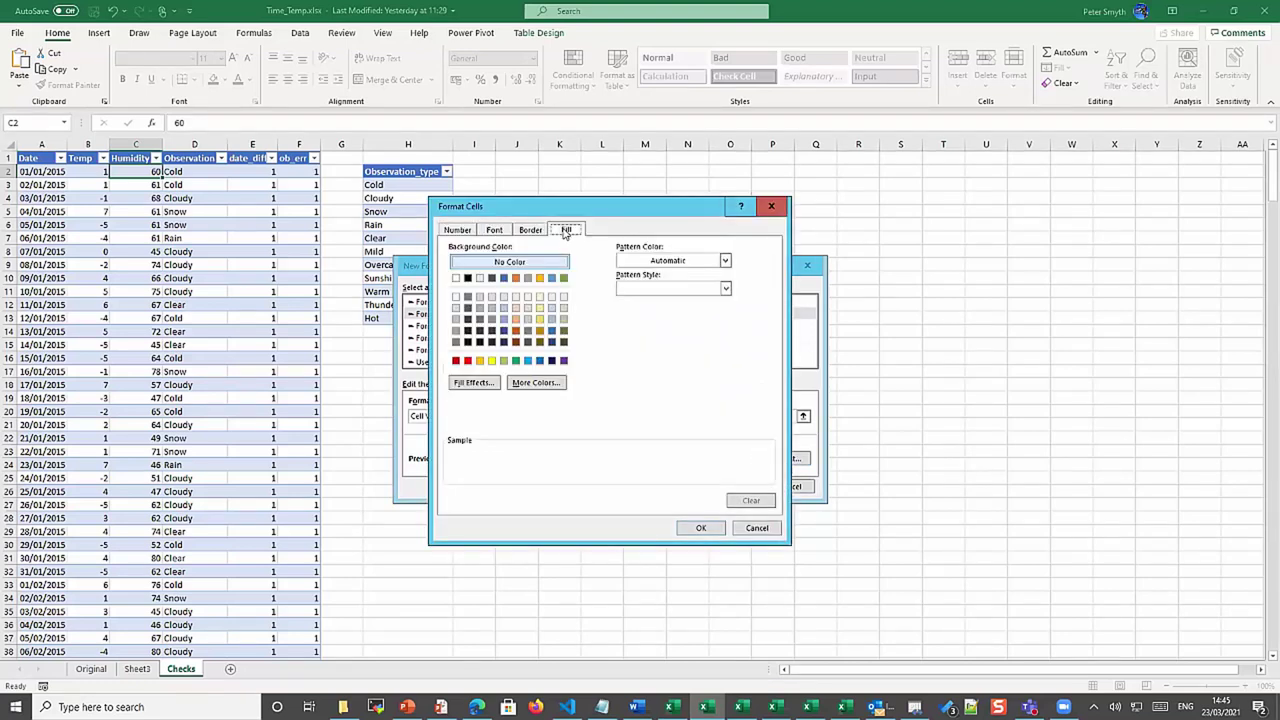
pyautogui.click(467, 362)
pyautogui.click(703, 528)
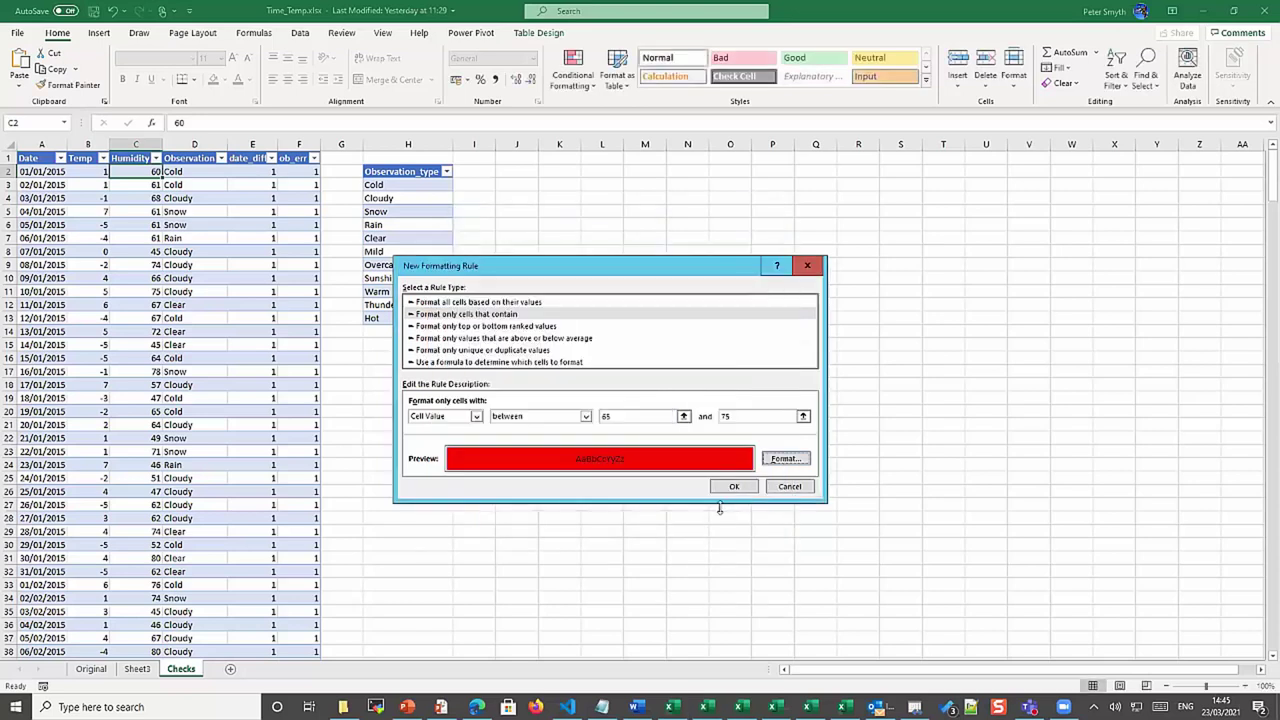
pyautogui.click(732, 487)
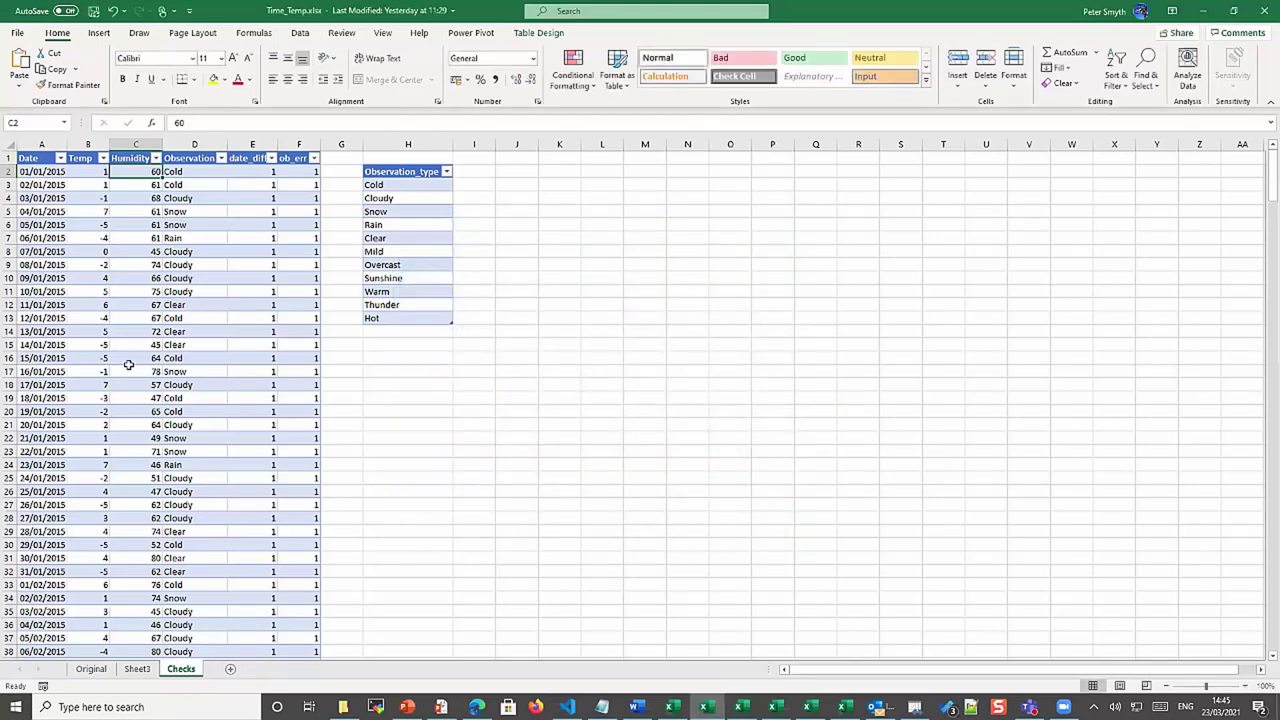
# Create a new conditional formatting rule on the Humidity column for values between 65 and 70
pyautogui.scroll(-5, 156, 355)
pyautogui.scroll(4, 153, 357)
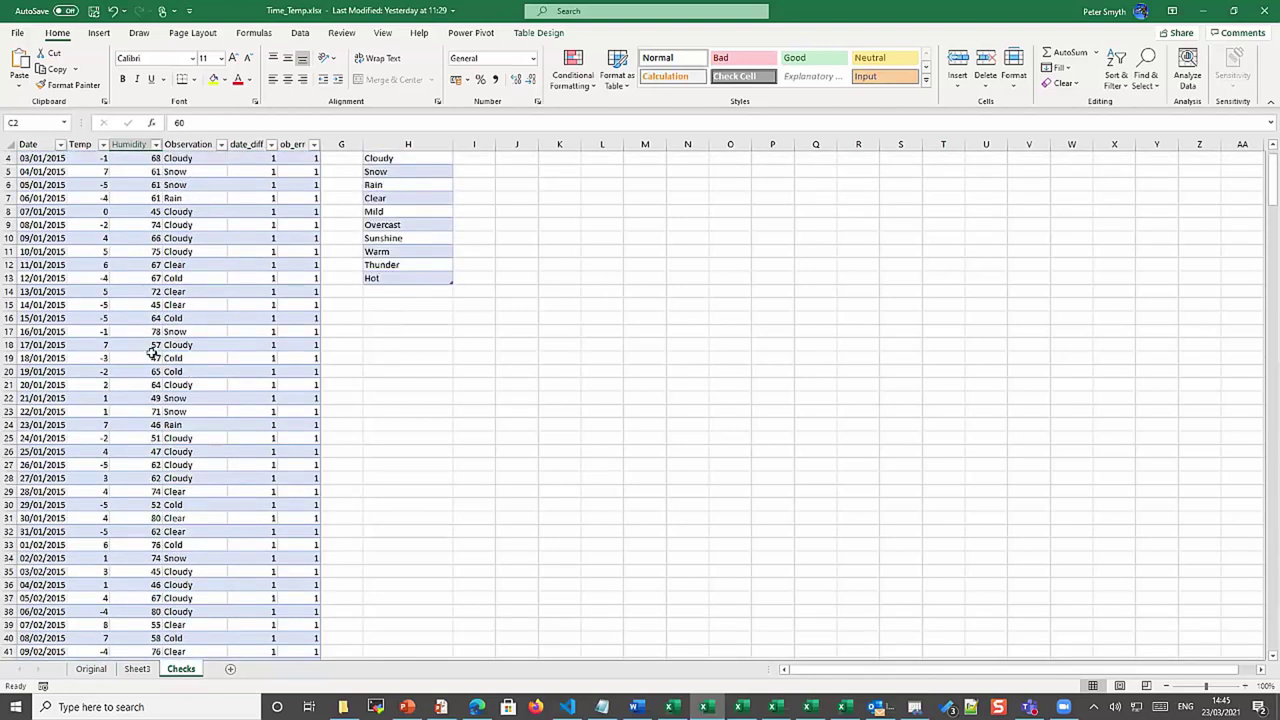
pyautogui.click(132, 140)
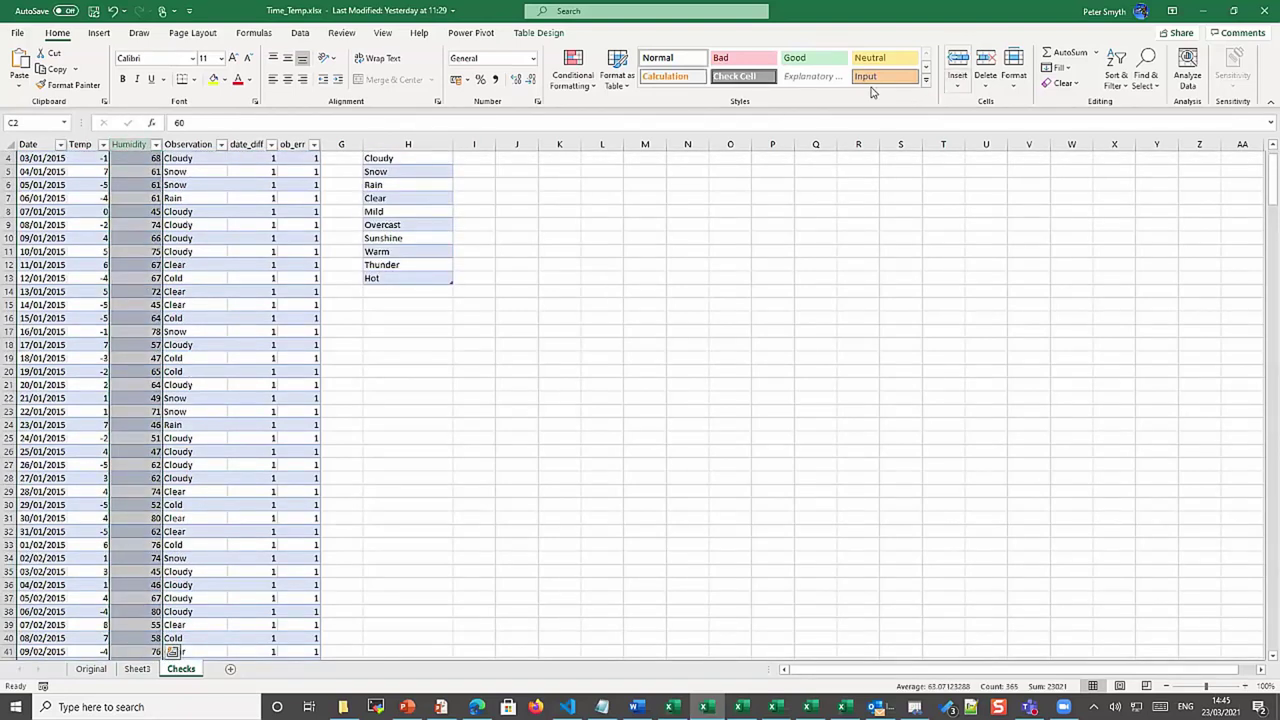
pyautogui.click(560, 90)
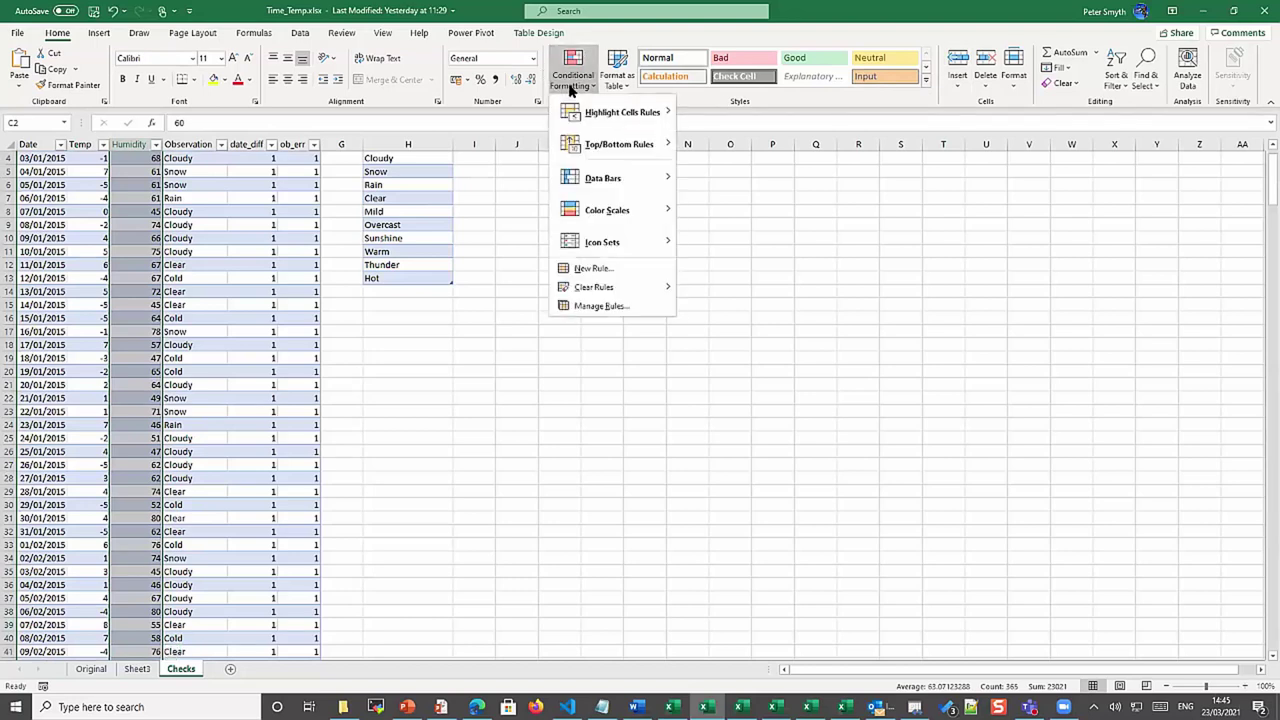
pyautogui.click(594, 270)
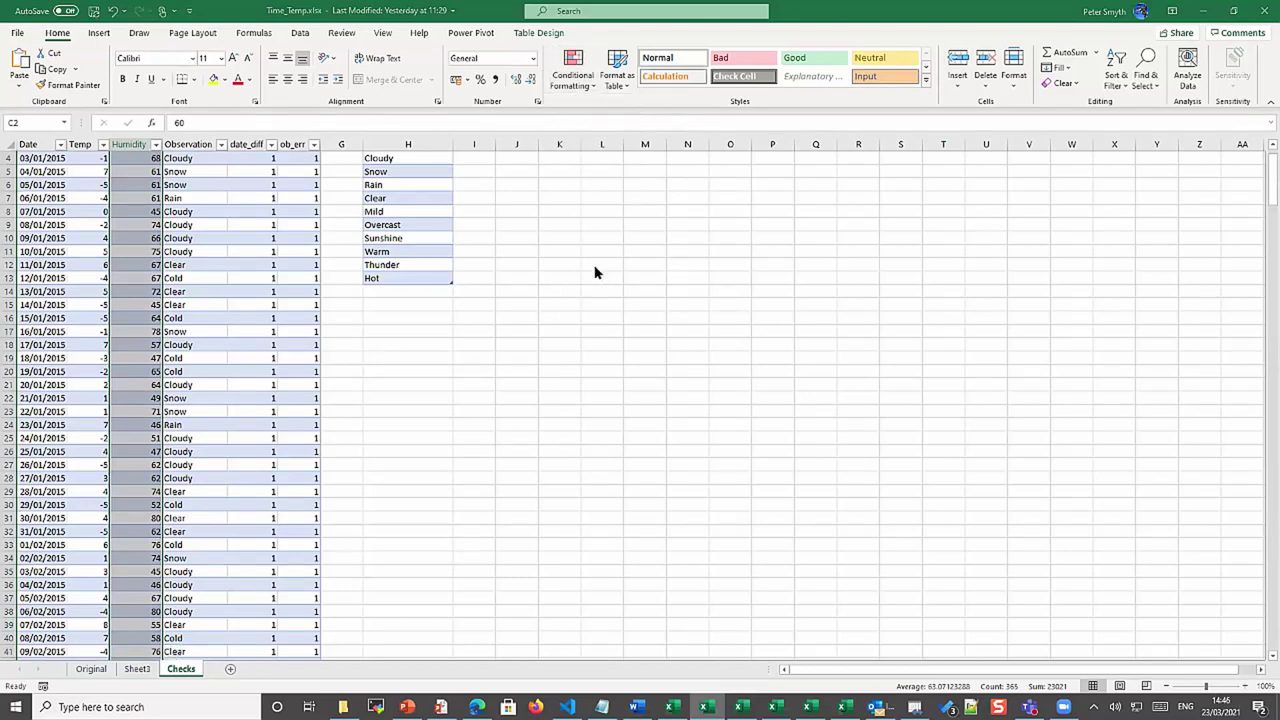
pyautogui.click(464, 301)
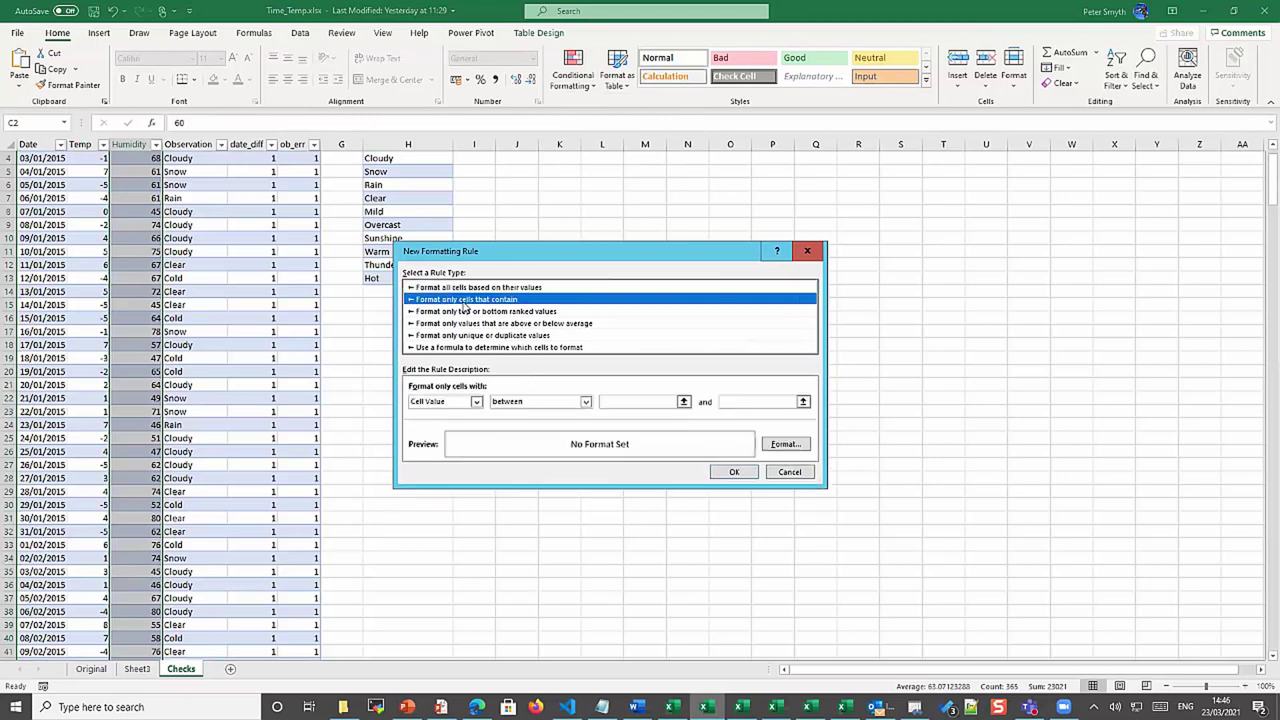
pyautogui.click(684, 401)
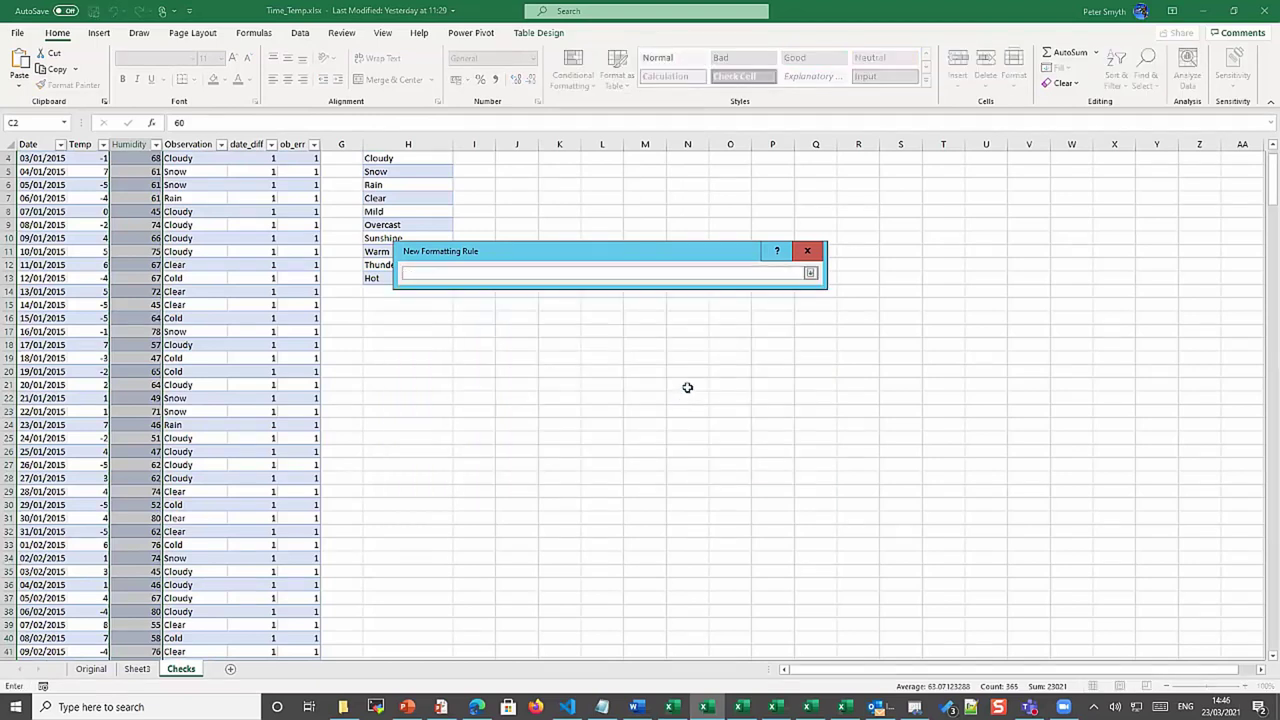
pyautogui.click(809, 272)
pyautogui.click(614, 401)
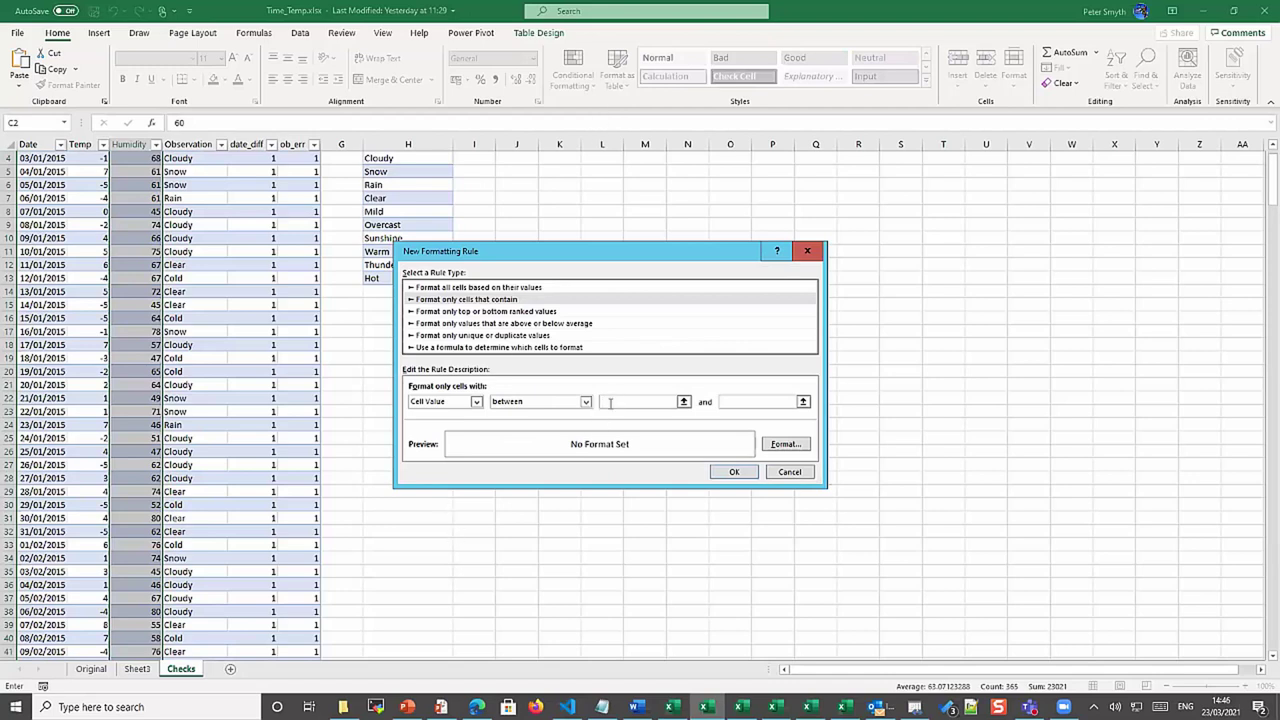
pyautogui.write('65')
pyautogui.click(733, 401)
pyautogui.write('70')
# Give the 65–70 rule a red fill and apply it to the Humidity column
pyautogui.click(785, 446)
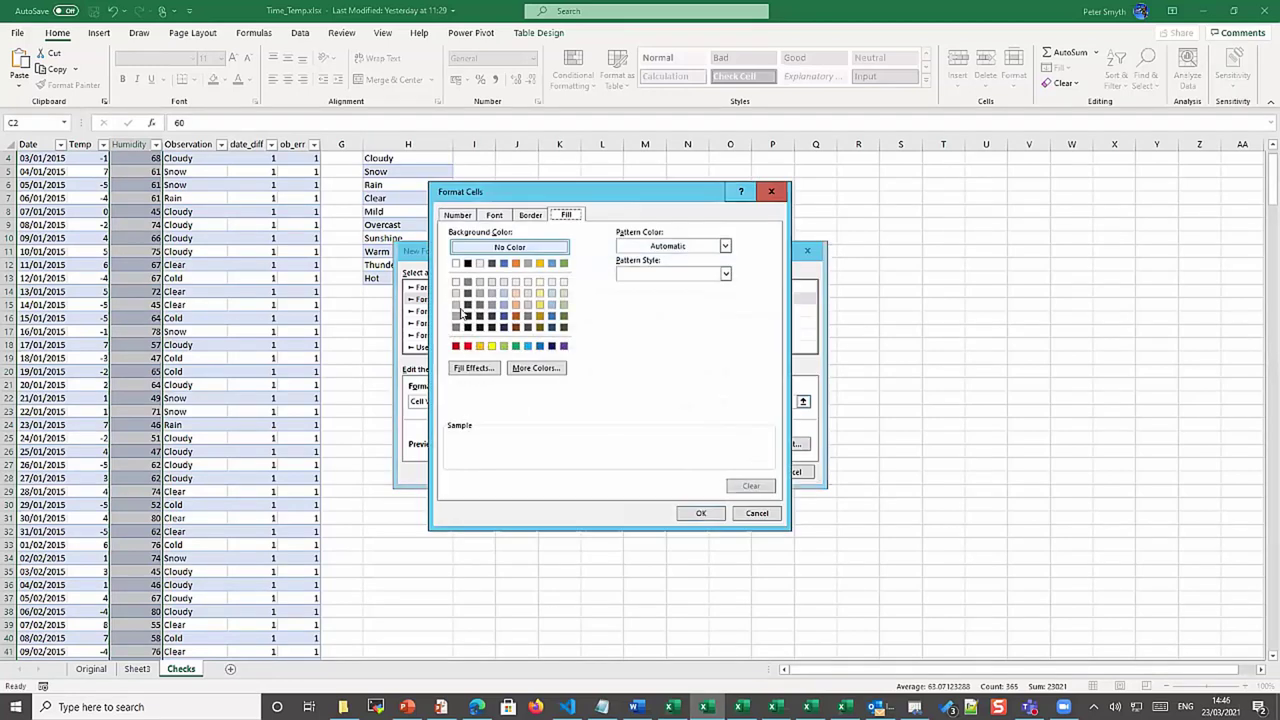
pyautogui.click(467, 346)
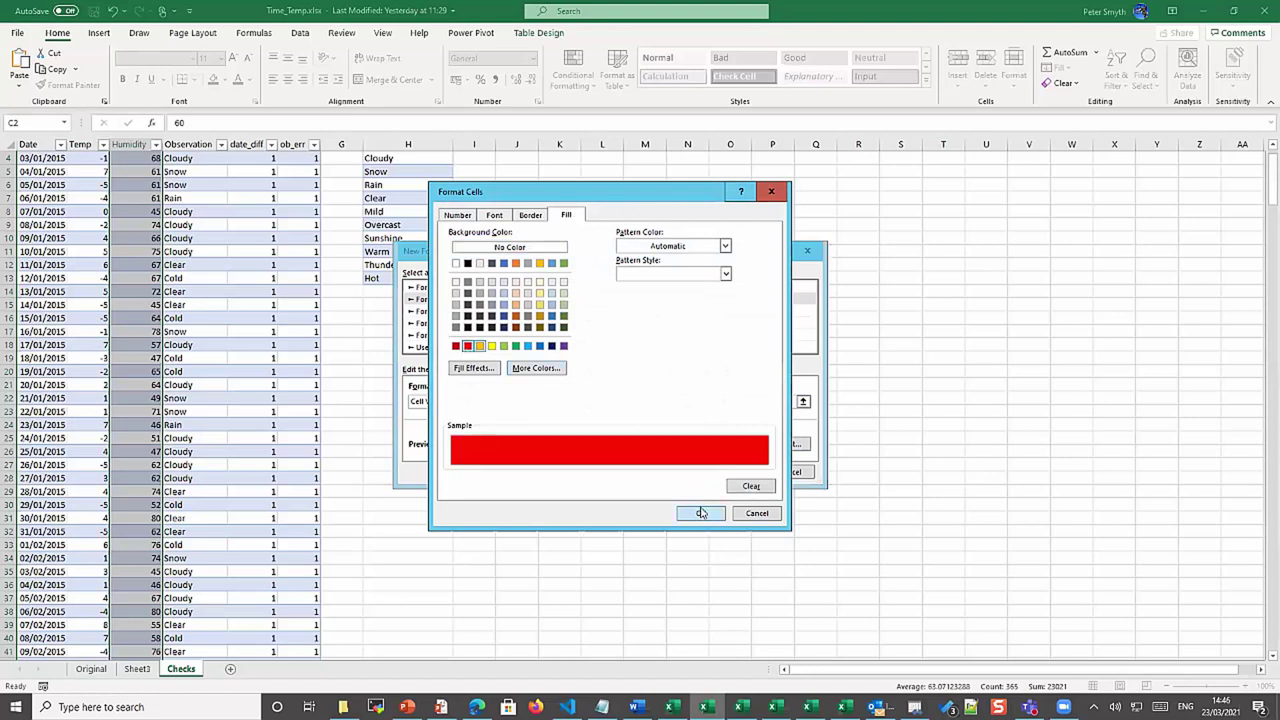
pyautogui.click(701, 513)
pyautogui.click(731, 472)
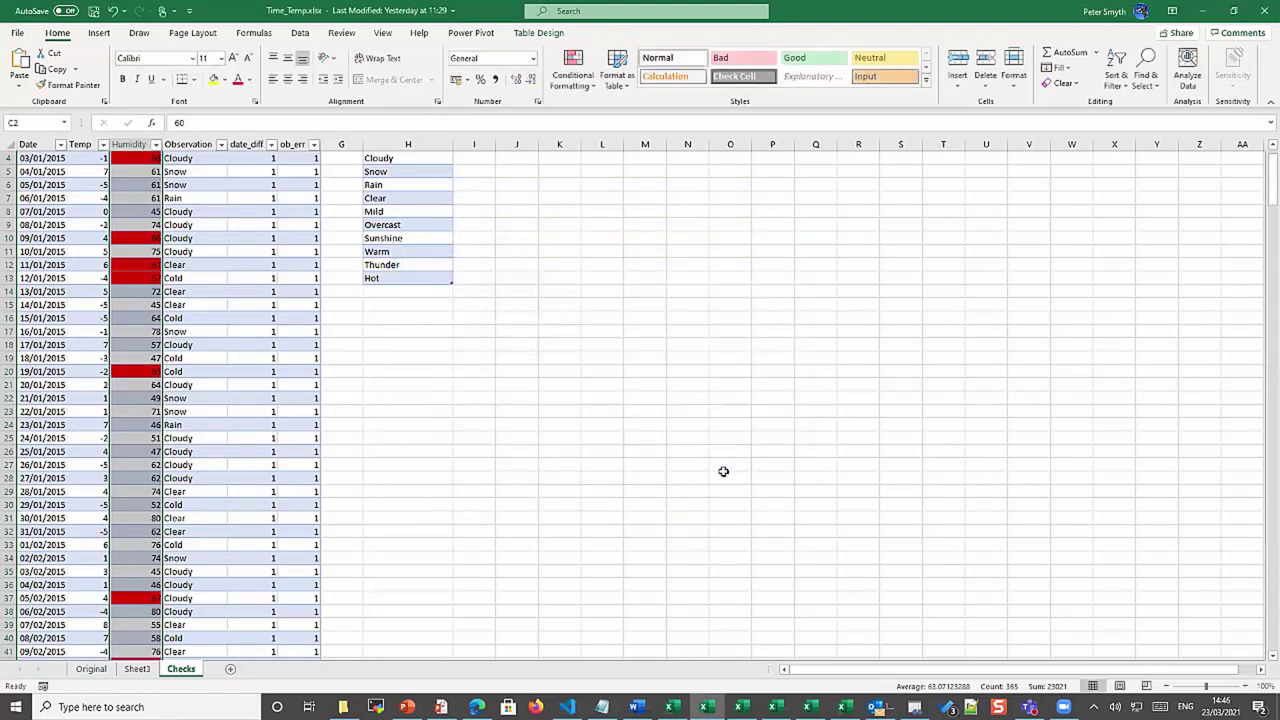
pyautogui.click(146, 371)
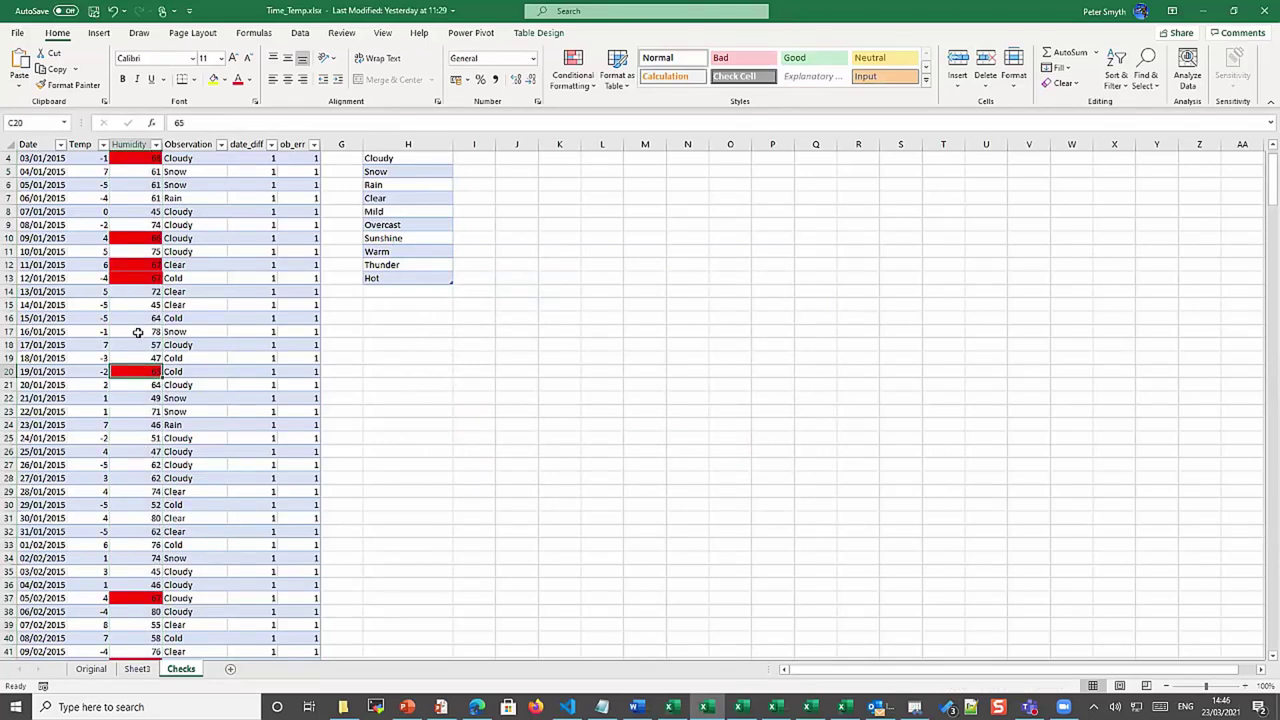
# Close the Humidity filter list without applying any filter
pyautogui.click(157, 145)
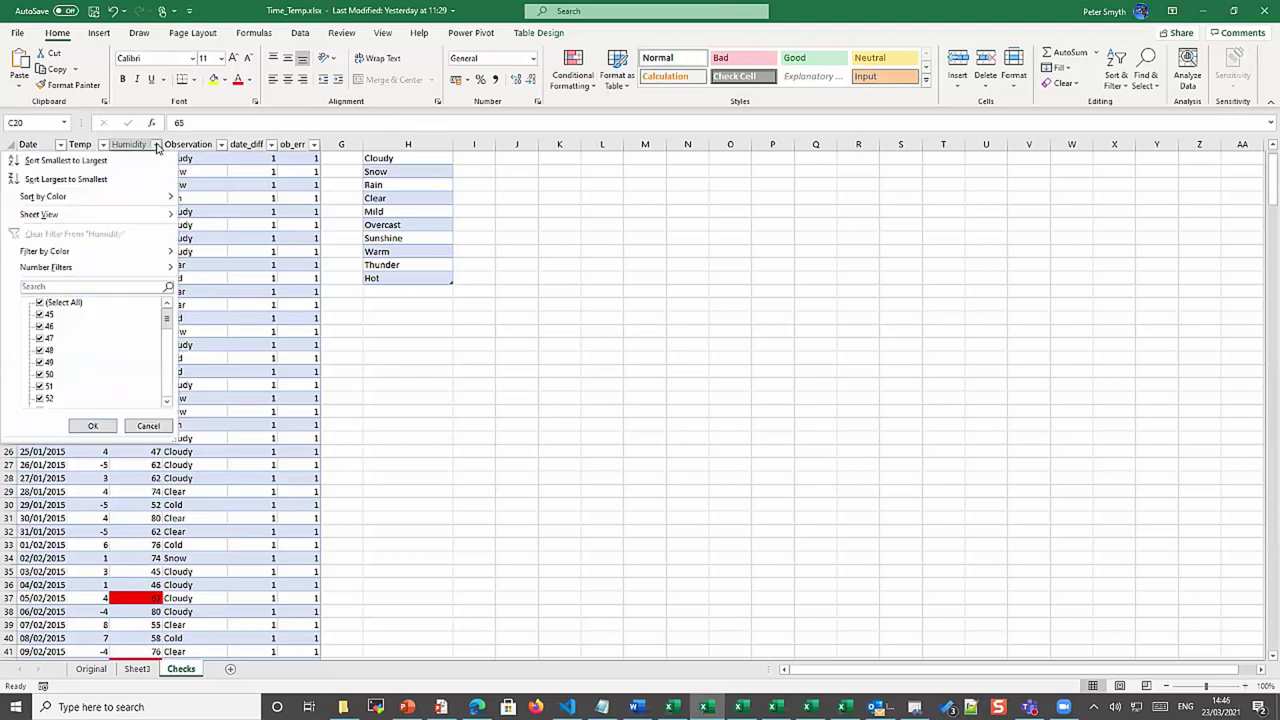
pyautogui.moveTo(35, 257)
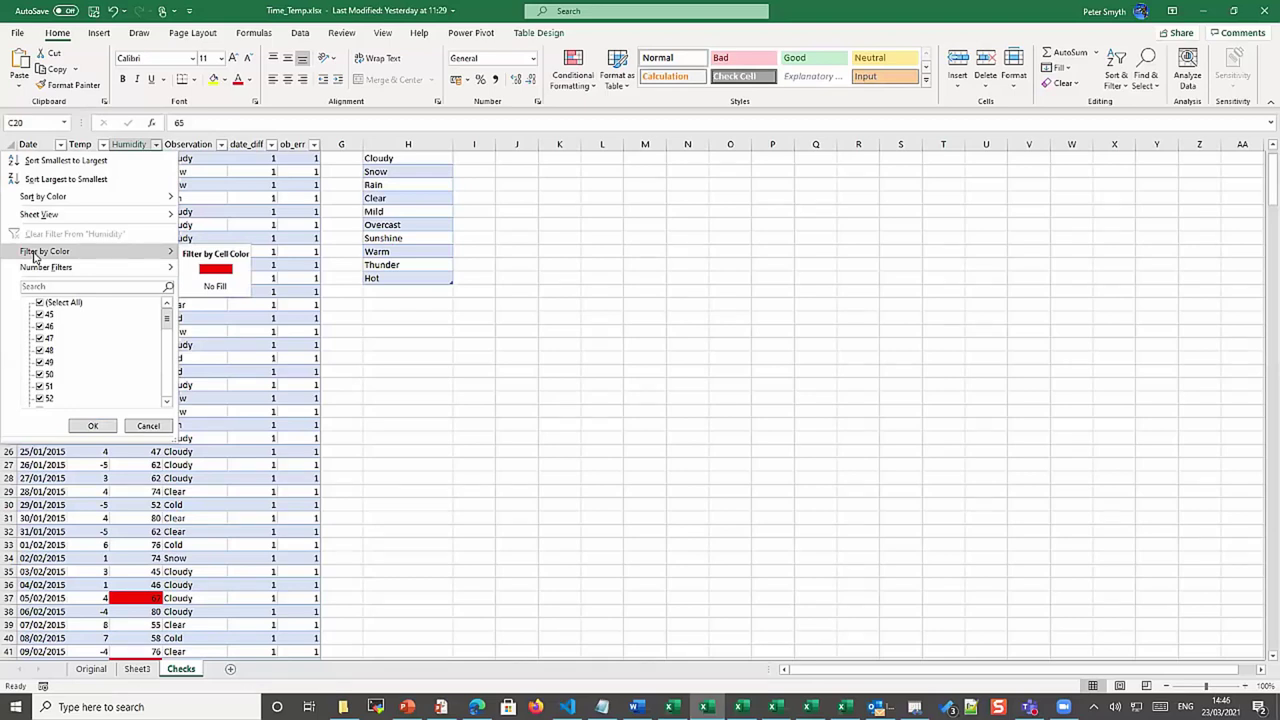
pyautogui.click(216, 426)
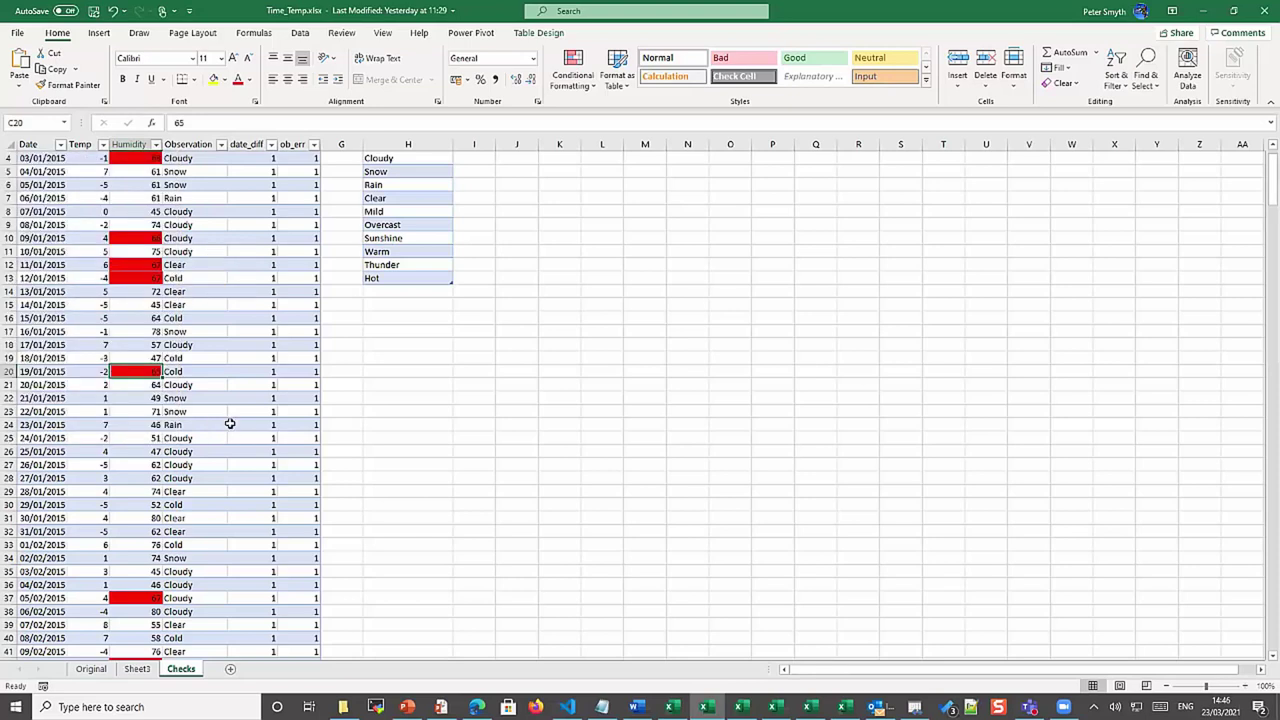
# Check the Observation values in D10, D15 and D7
pyautogui.click(194, 239)
pyautogui.click(194, 305)
pyautogui.click(186, 240)
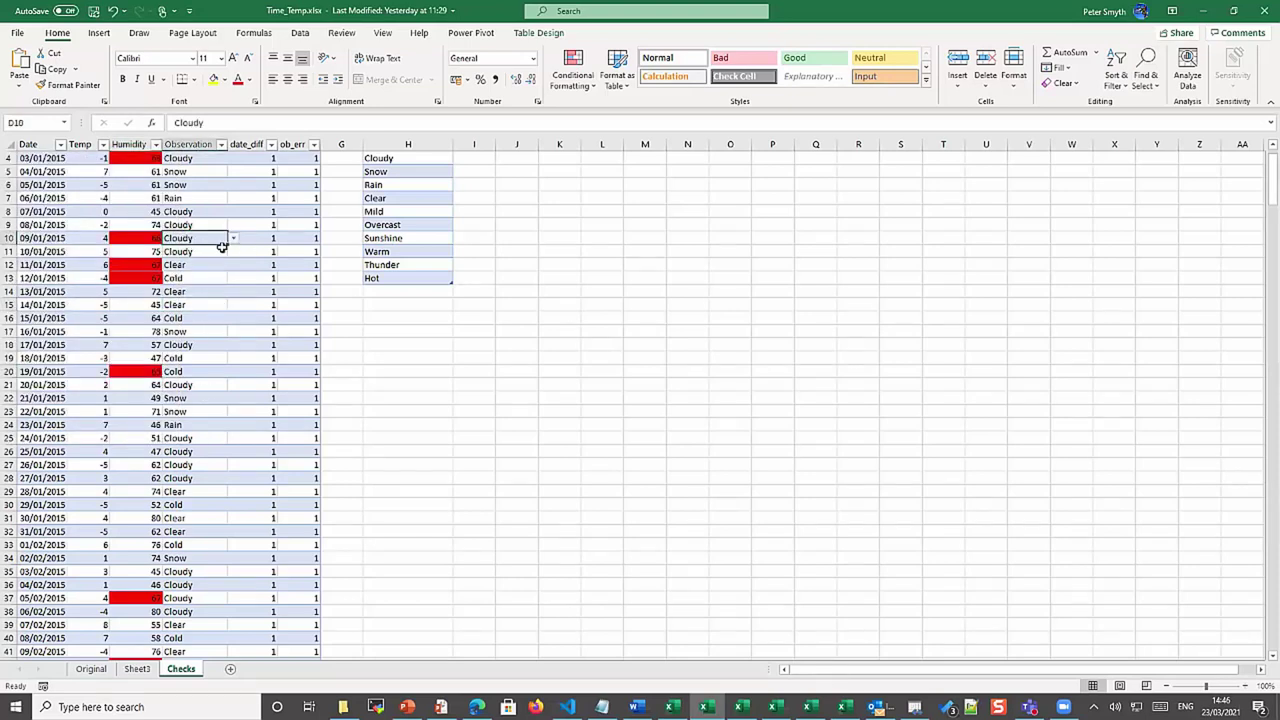
pyautogui.click(196, 201)
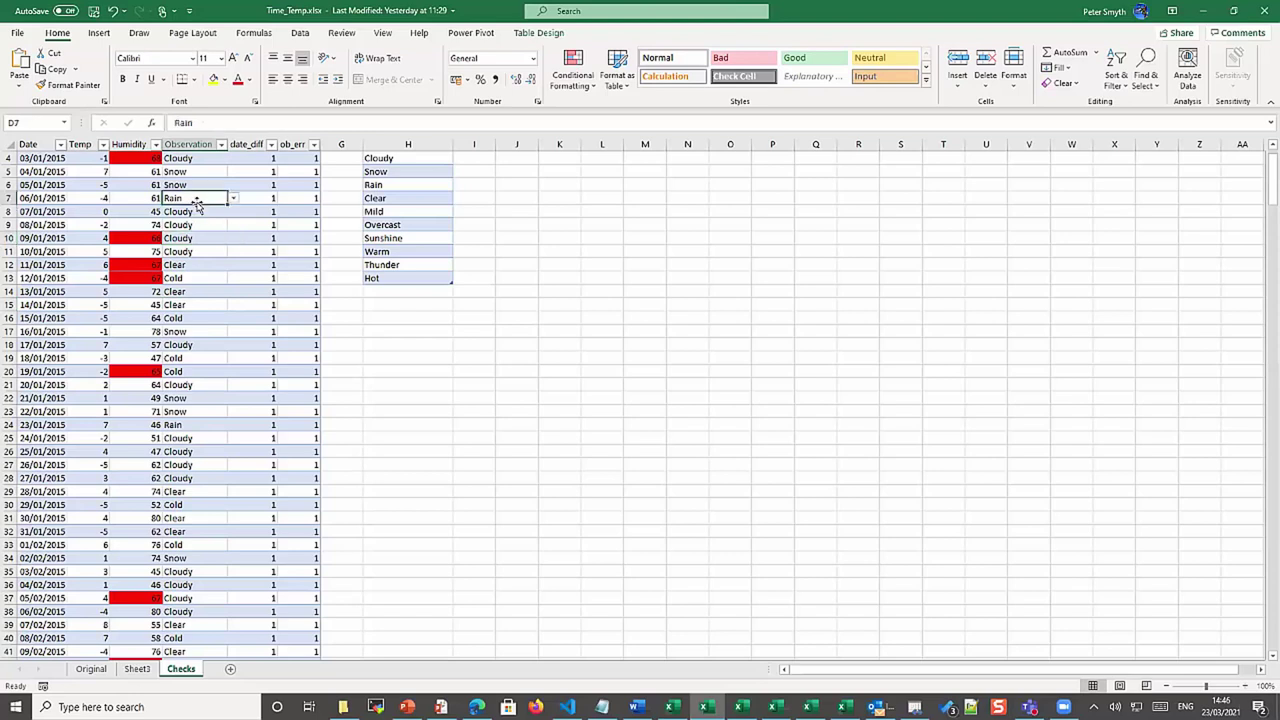
# Insert a new Column1 before date_diff and select cell E2
pyautogui.click(247, 144)
pyautogui.rightClick(250, 152)
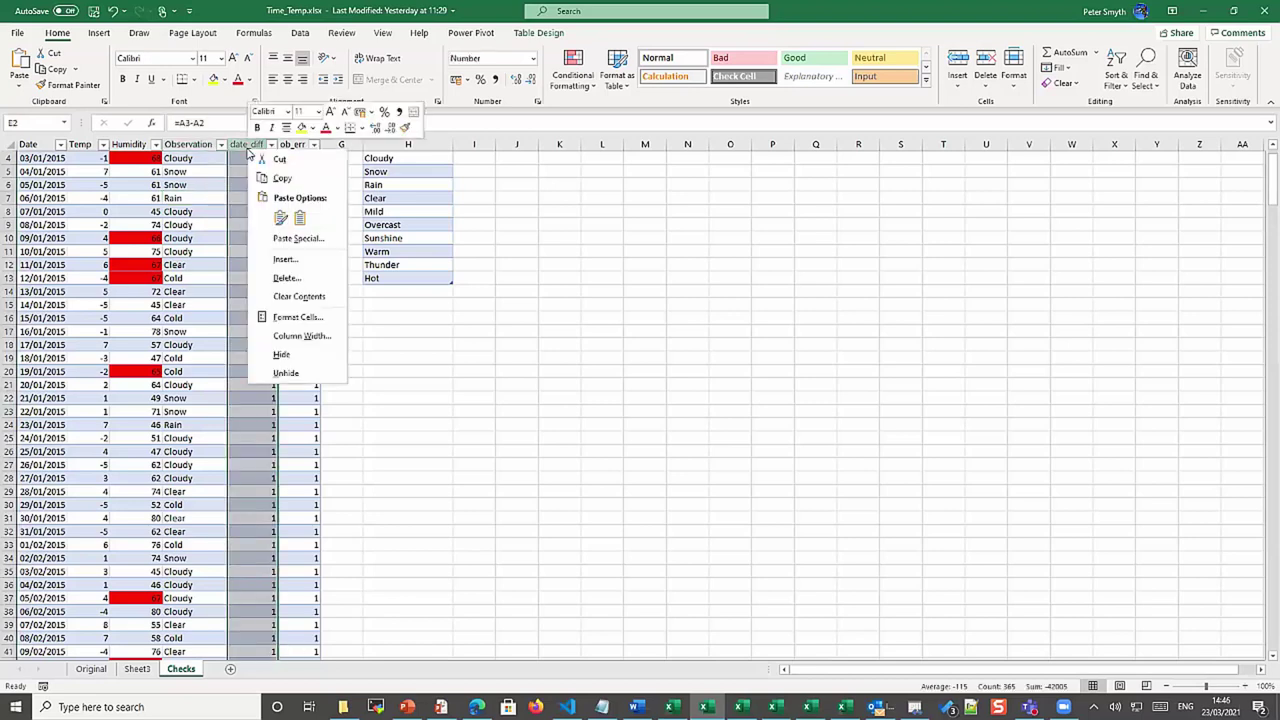
pyautogui.click(283, 260)
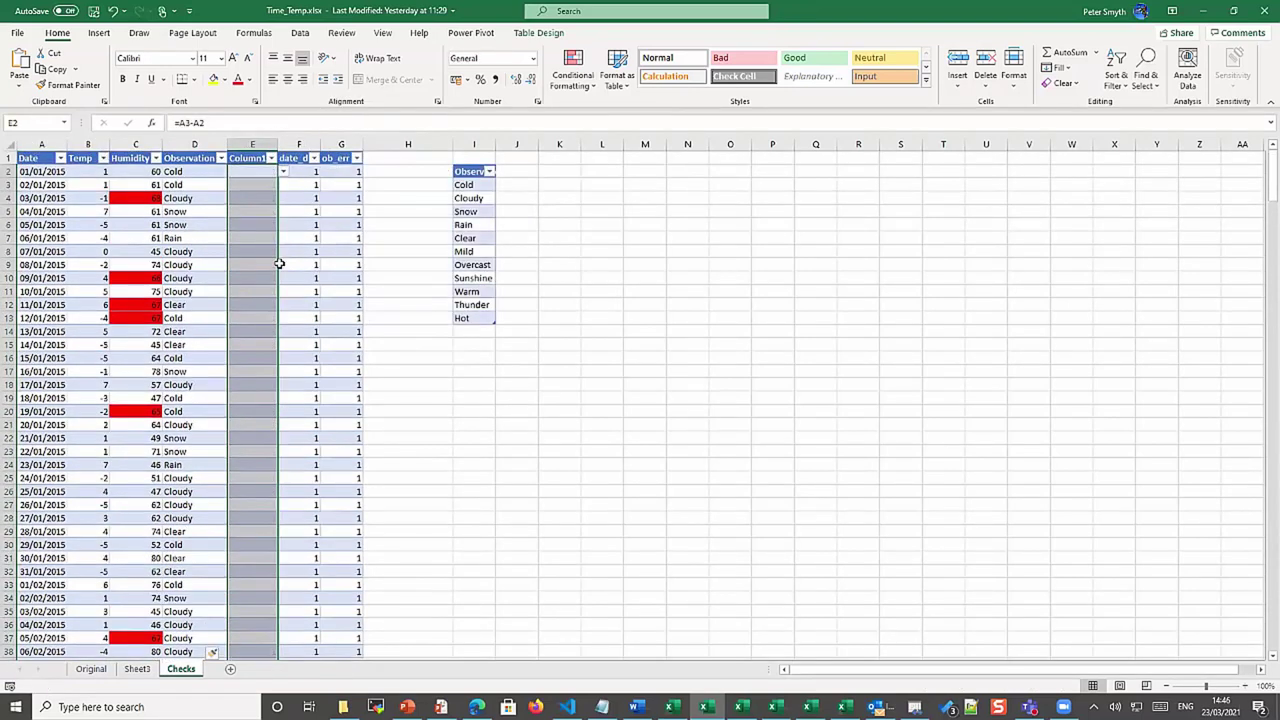
pyautogui.click(258, 172)
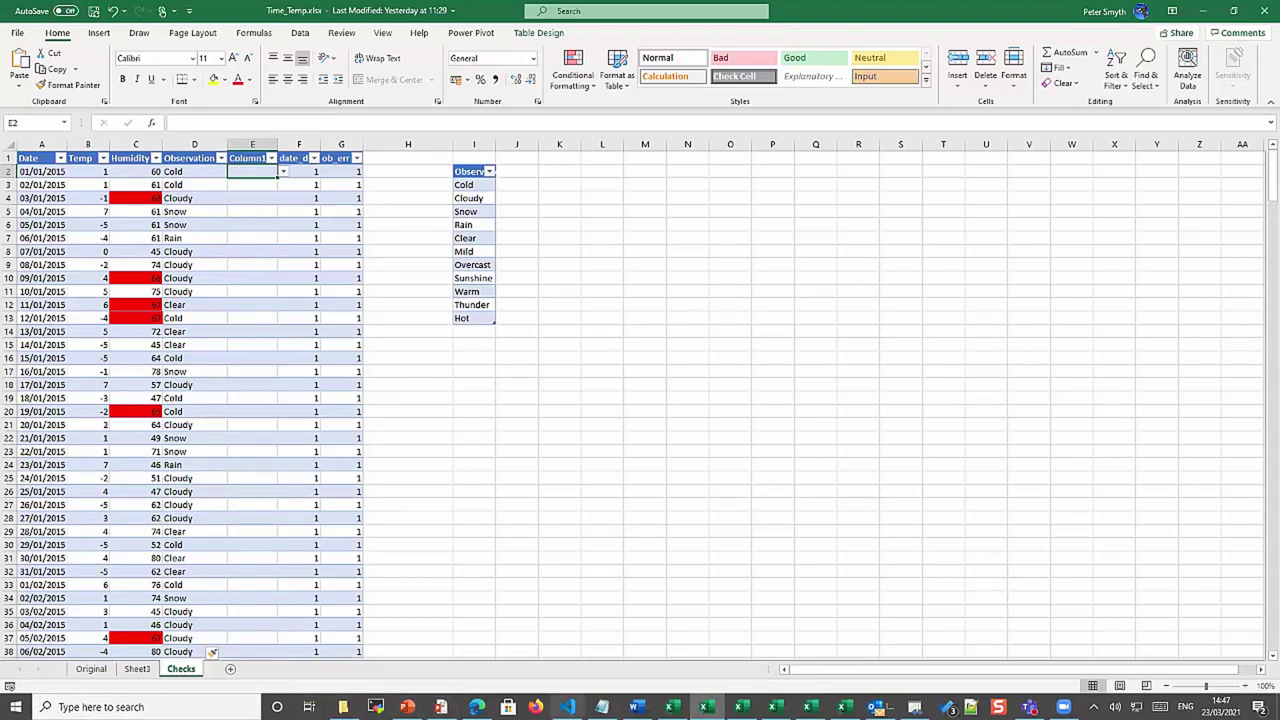
pyautogui.click(602, 707)
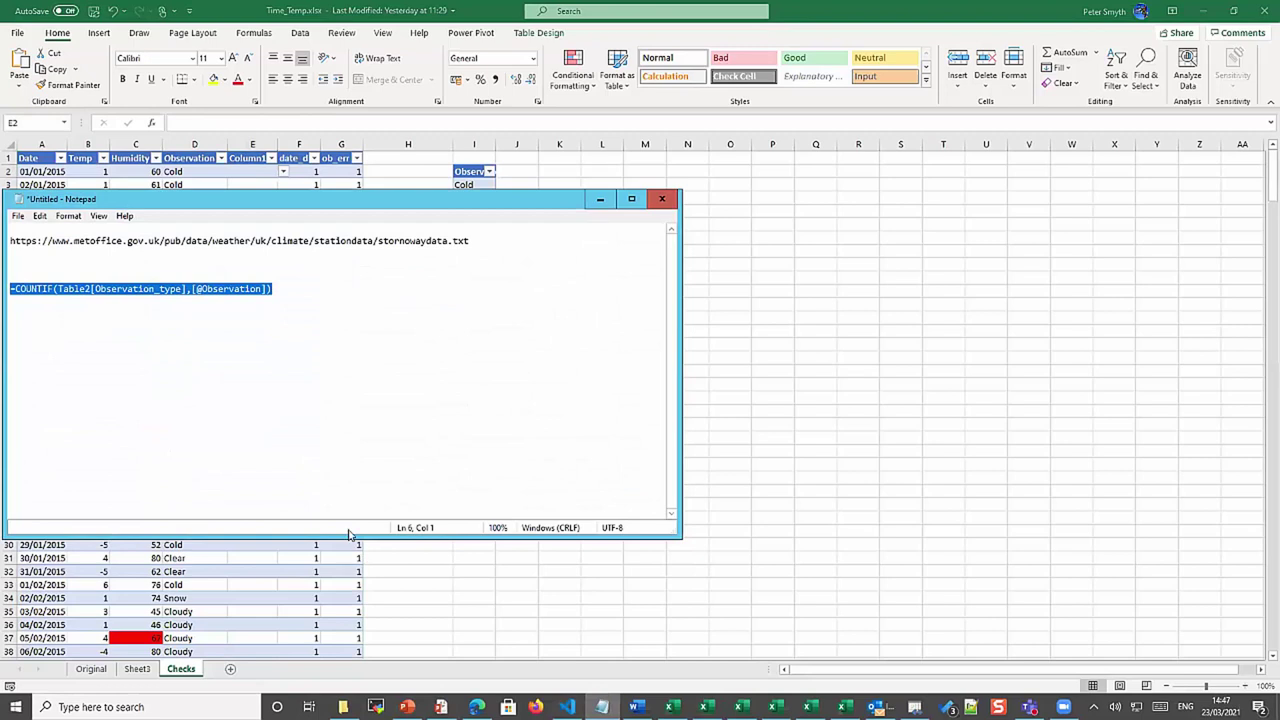
pyautogui.moveTo(276, 288); pyautogui.dragTo(30, 275)
pyautogui.hotkey('ctrl', 'c')
pyautogui.click(244, 170)
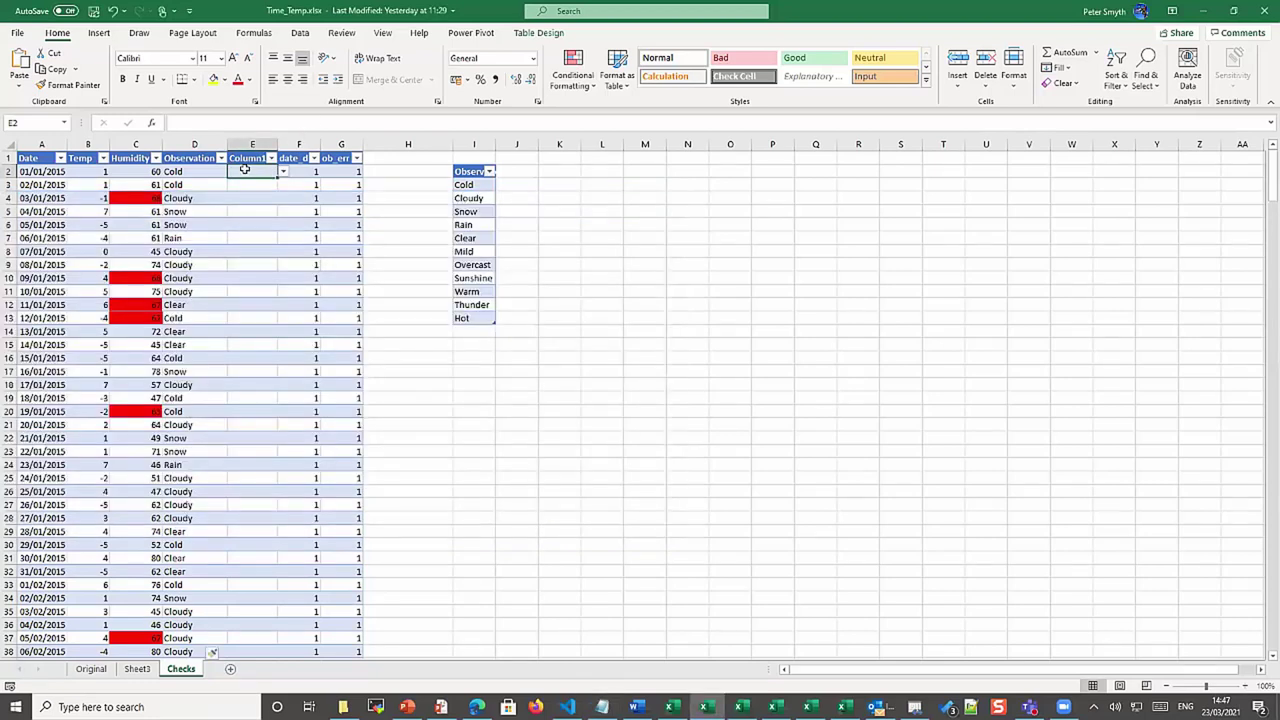
pyautogui.click(204, 124)
pyautogui.hotkey('ctrl', 'v')
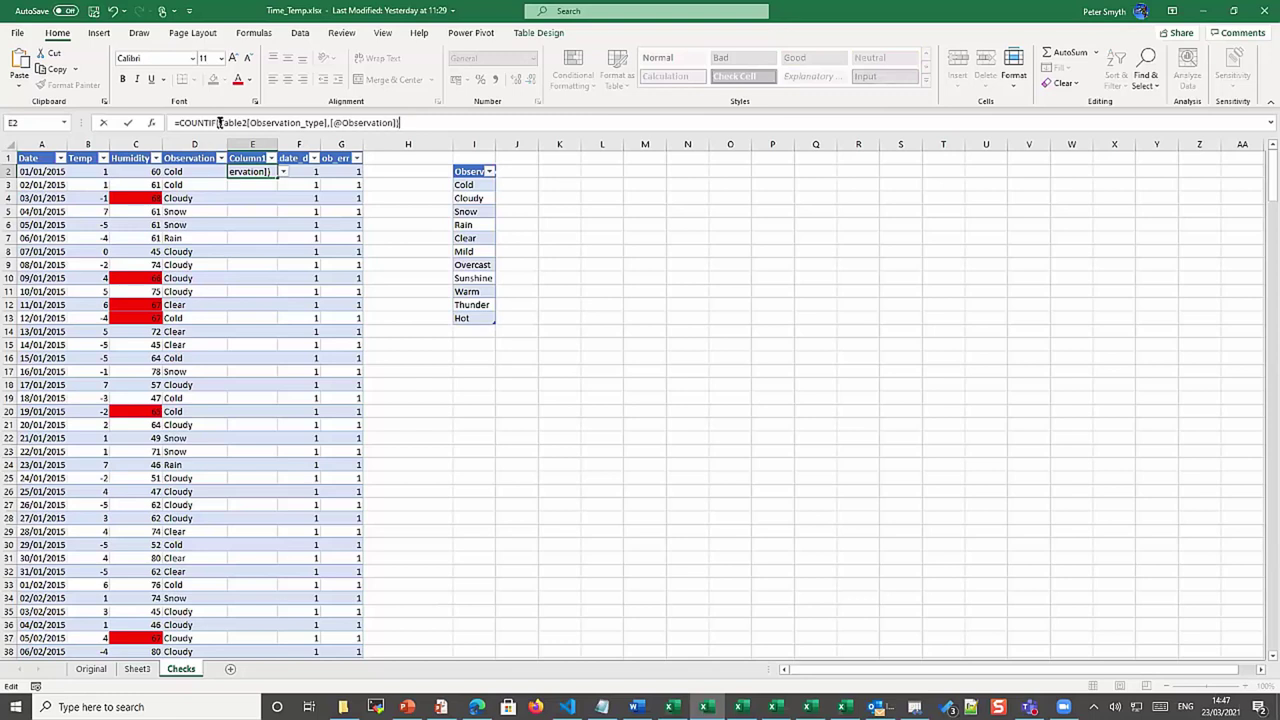
pyautogui.click(219, 122)
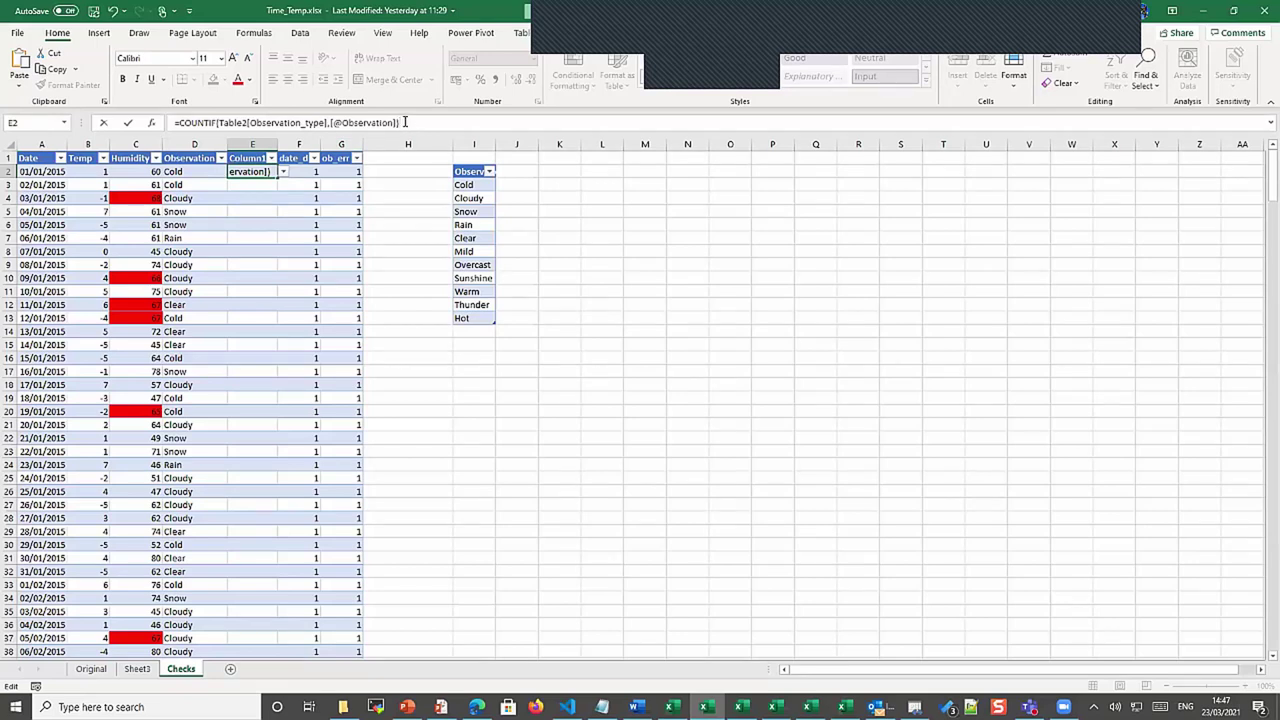
# Commit the COUNTIF formula, cancel the validation rejection, and leave Column1's validation unchanged
pyautogui.press('Return')
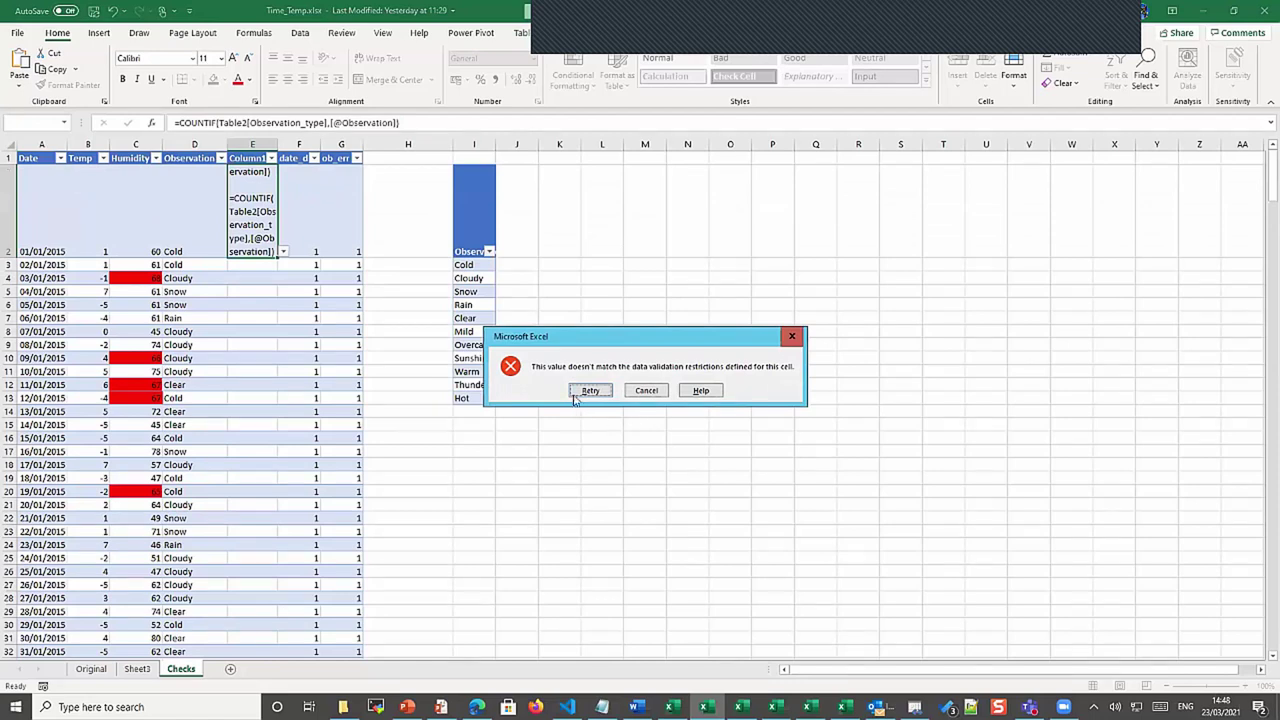
pyautogui.click(645, 395)
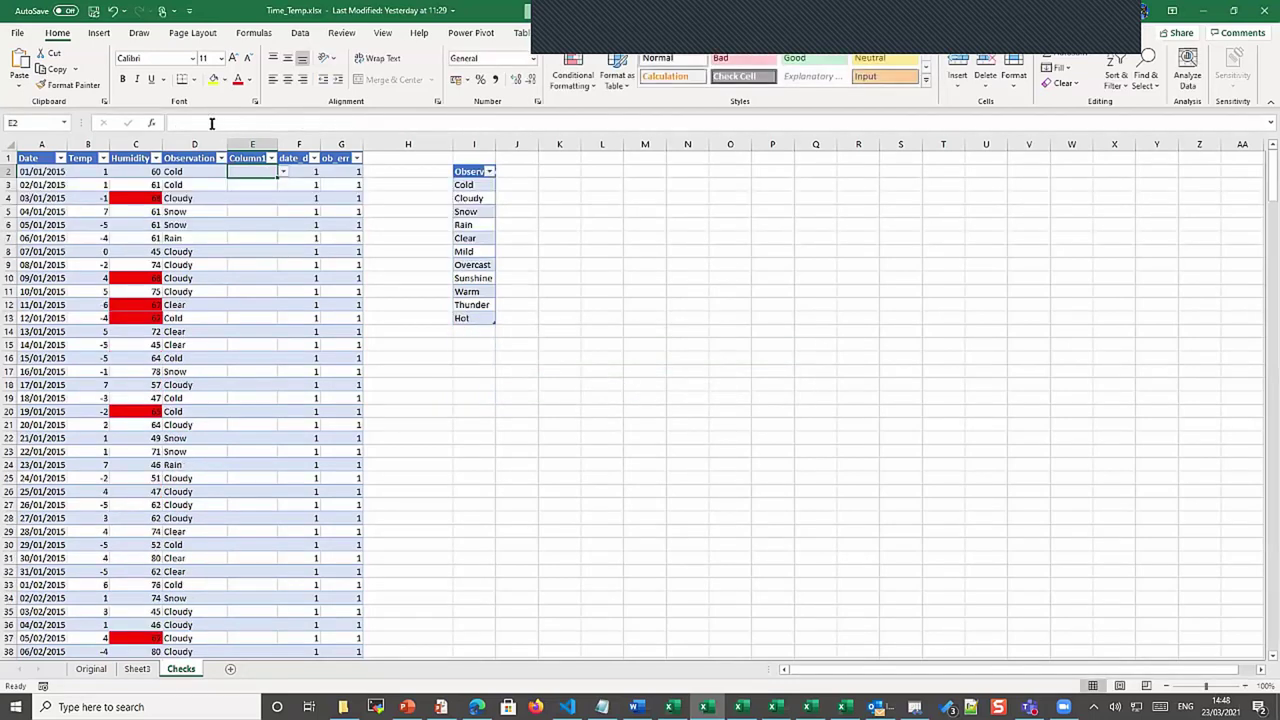
pyautogui.click(252, 144)
pyautogui.click(300, 32)
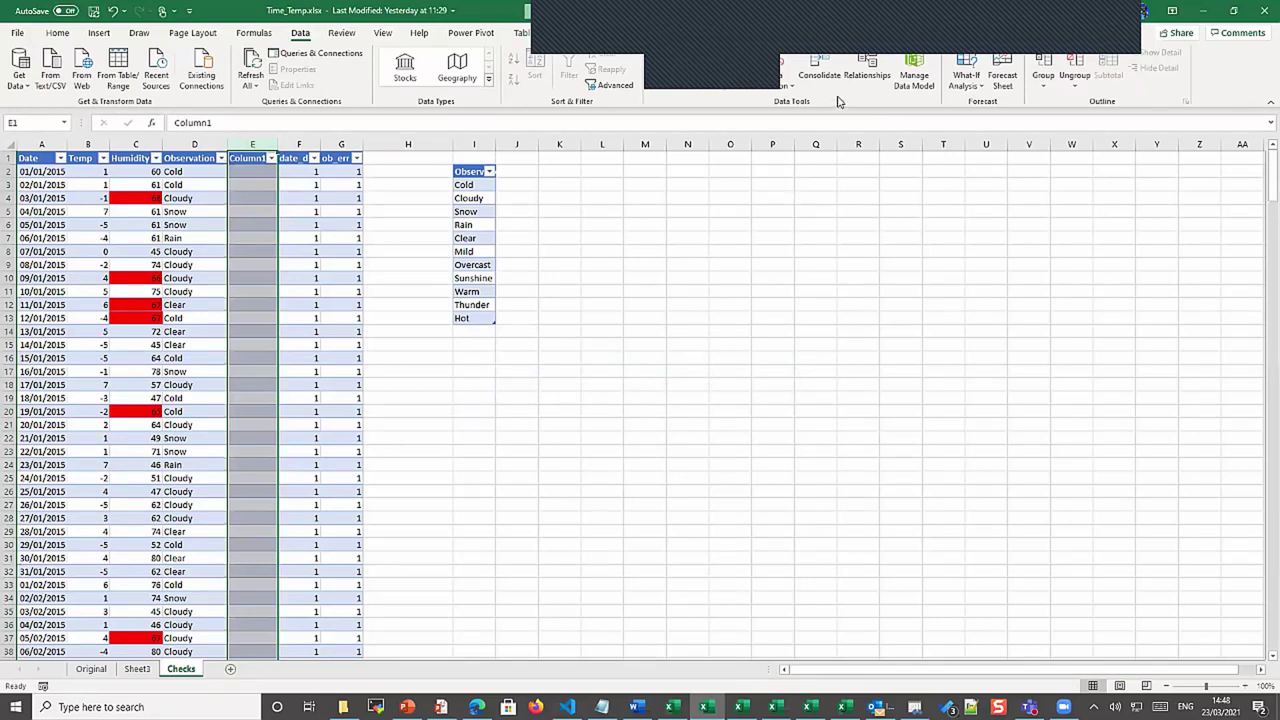
pyautogui.click(786, 84)
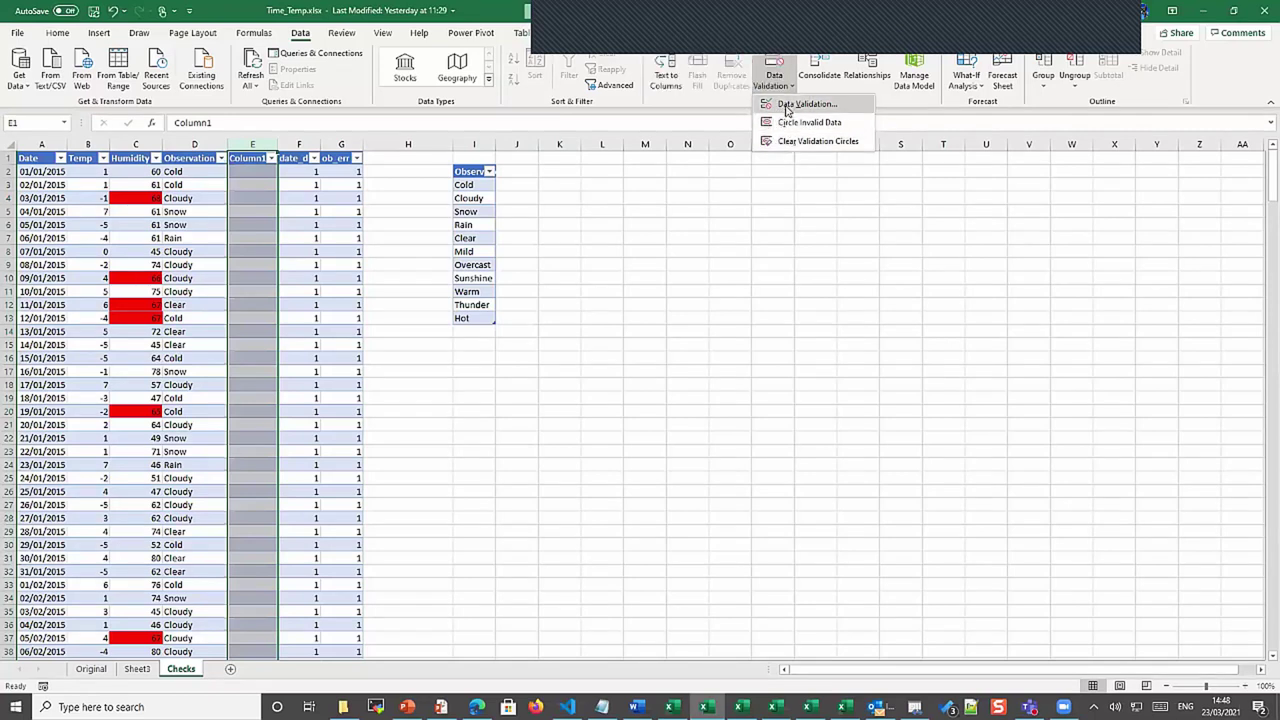
pyautogui.click(786, 104)
pyautogui.click(644, 390)
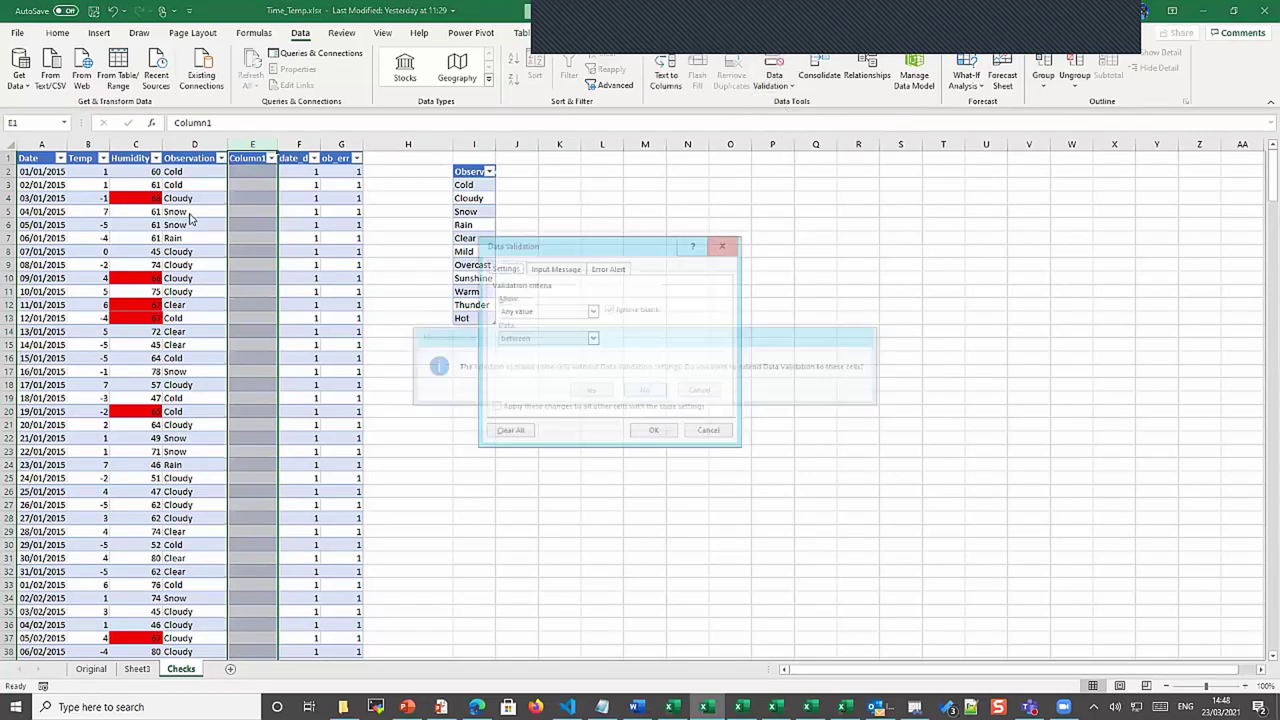
pyautogui.click(710, 432)
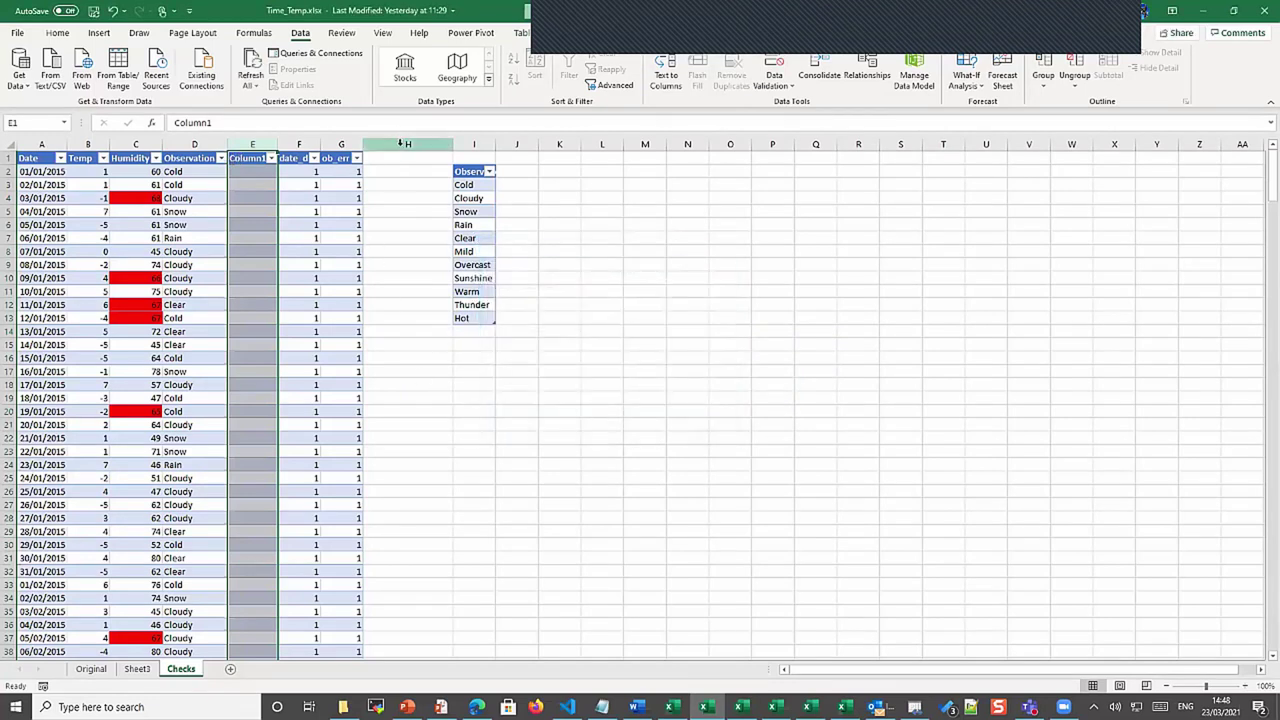
# Insert an empty column at H, then delete it again
pyautogui.click(403, 146)
pyautogui.rightClick(405, 149)
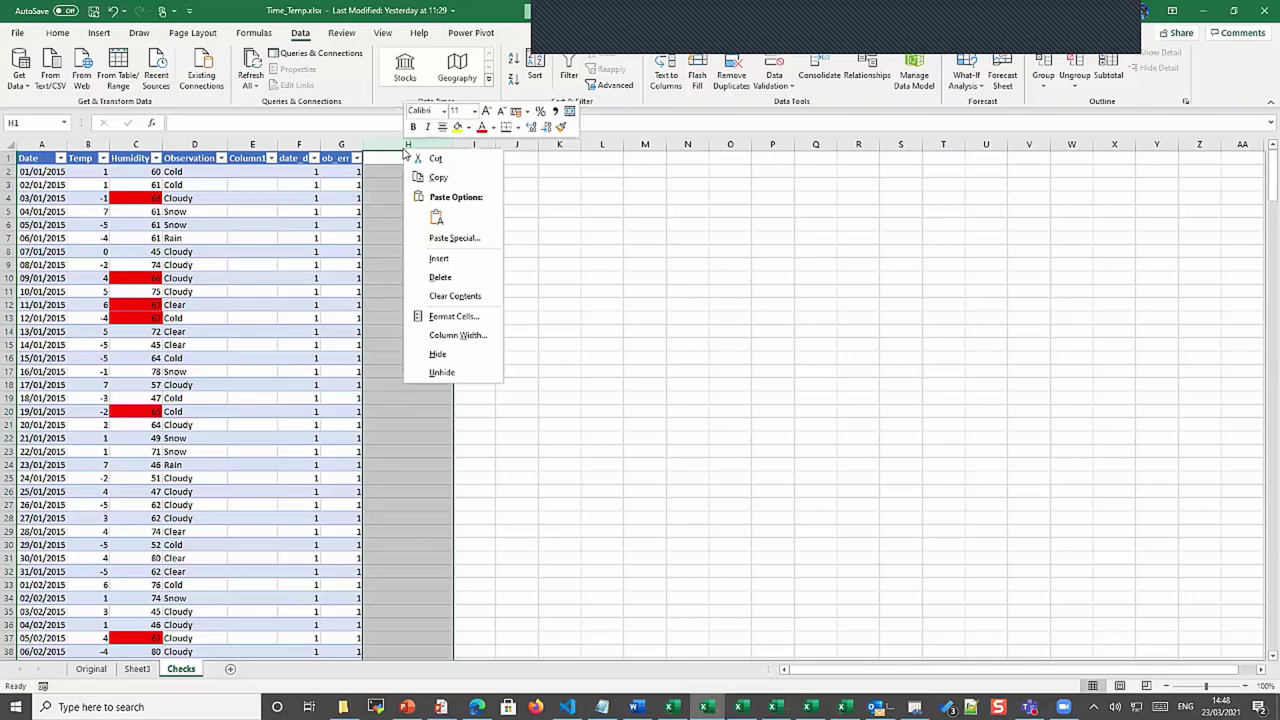
pyautogui.click(439, 258)
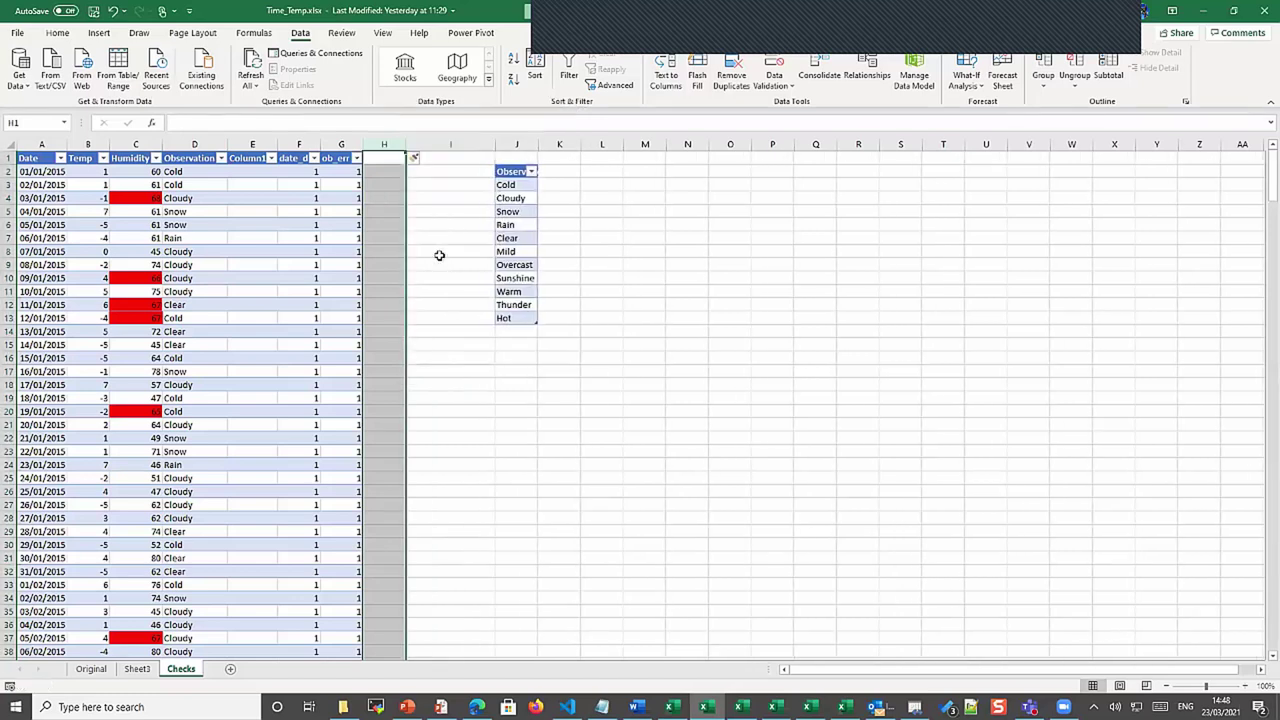
pyautogui.click(391, 194)
pyautogui.click(384, 143)
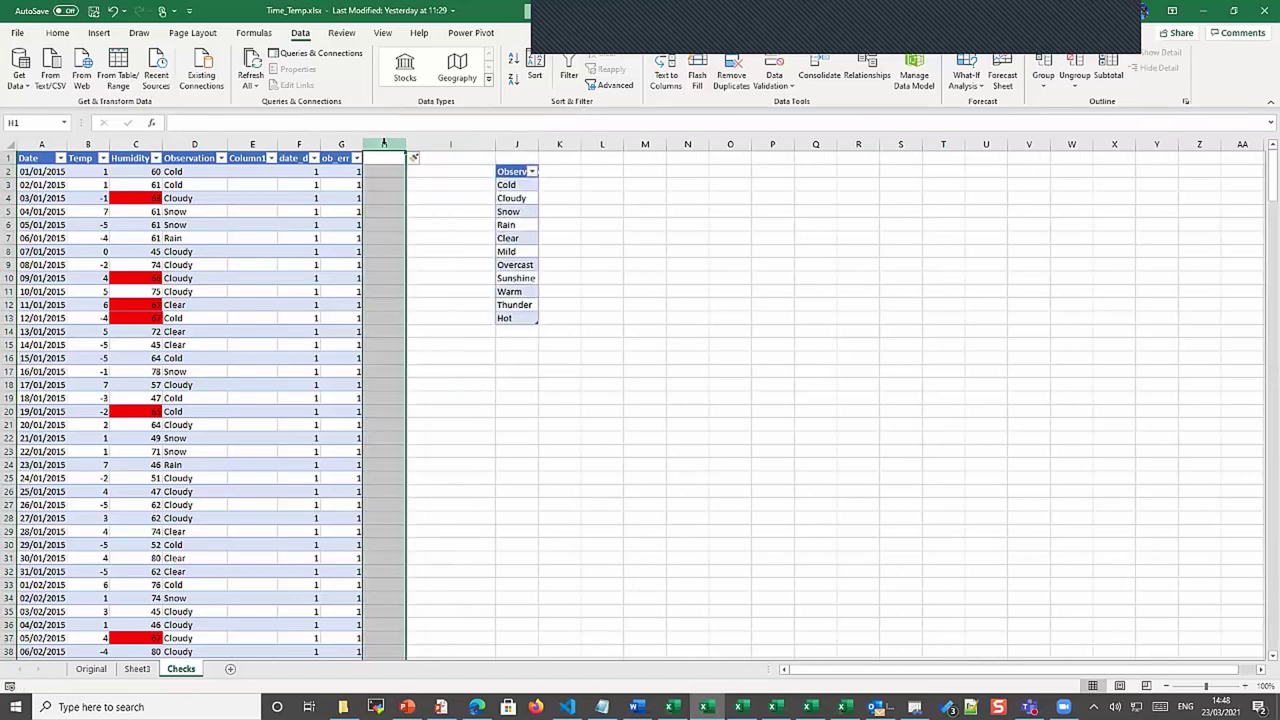
pyautogui.rightClick(384, 145)
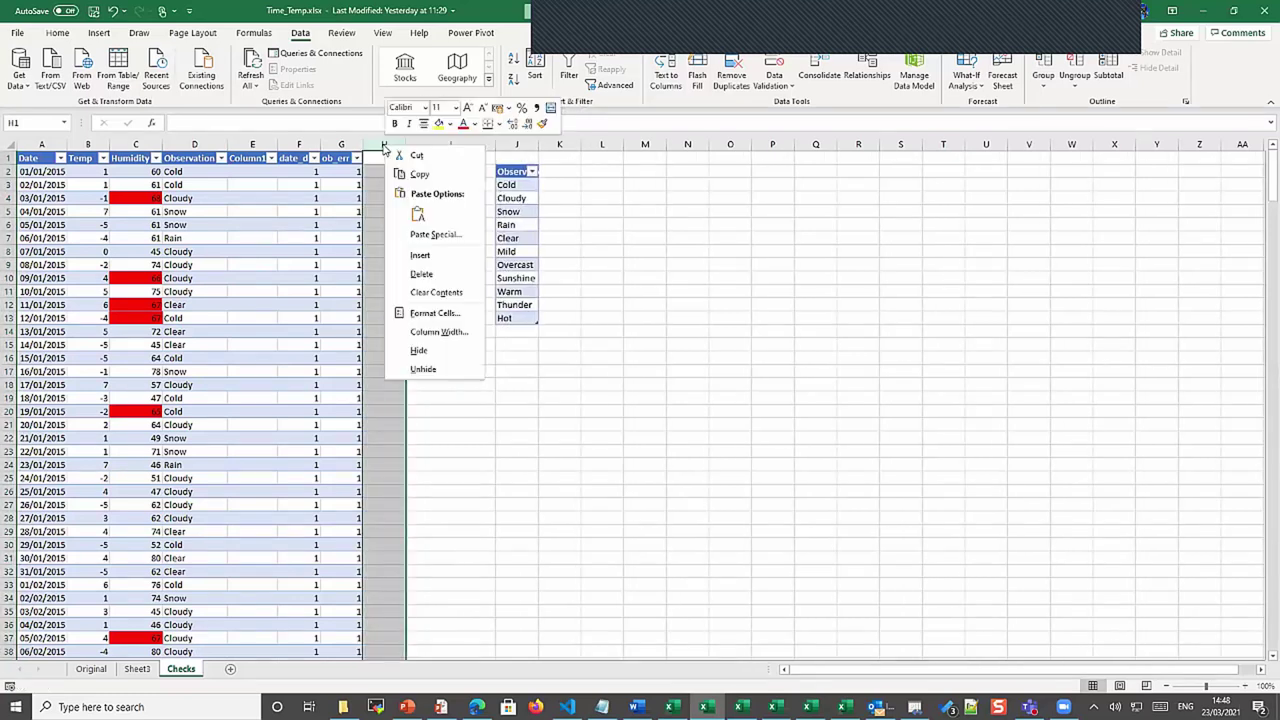
pyautogui.click(421, 276)
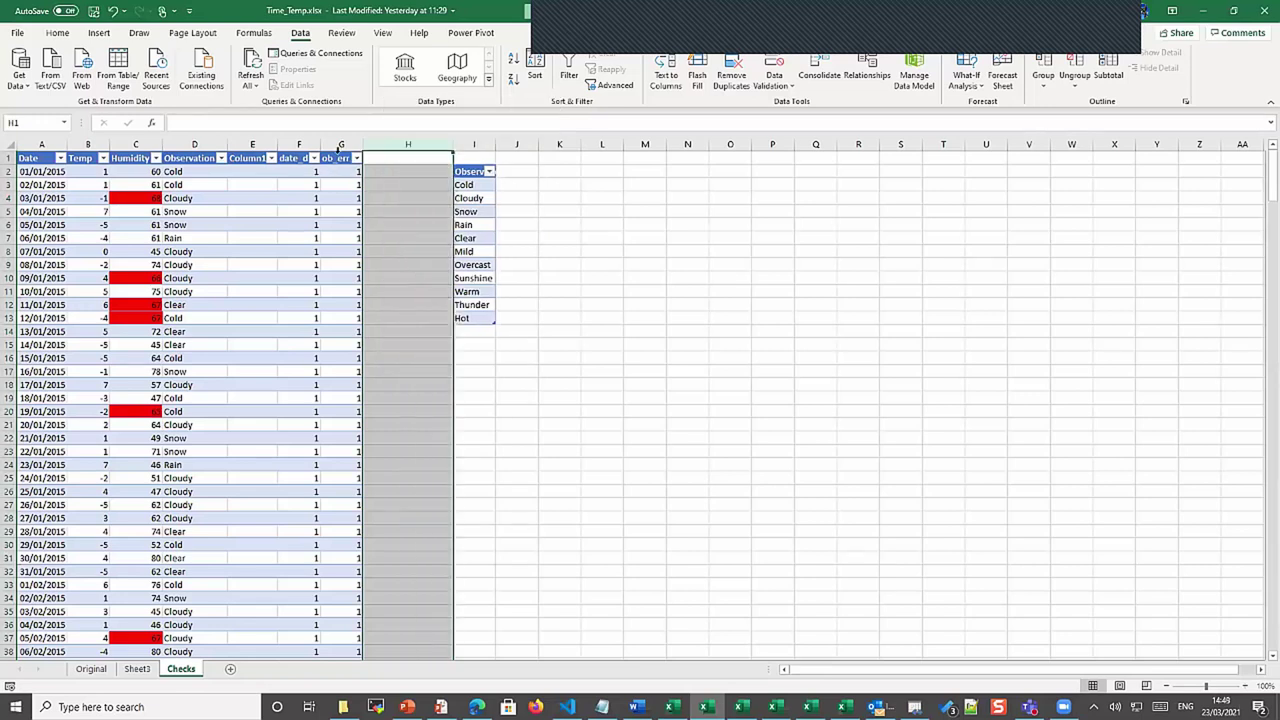
pyautogui.click(336, 158)
# Filter the table to ob_err 0, showing the four misspelt observation rows
pyautogui.click(344, 172)
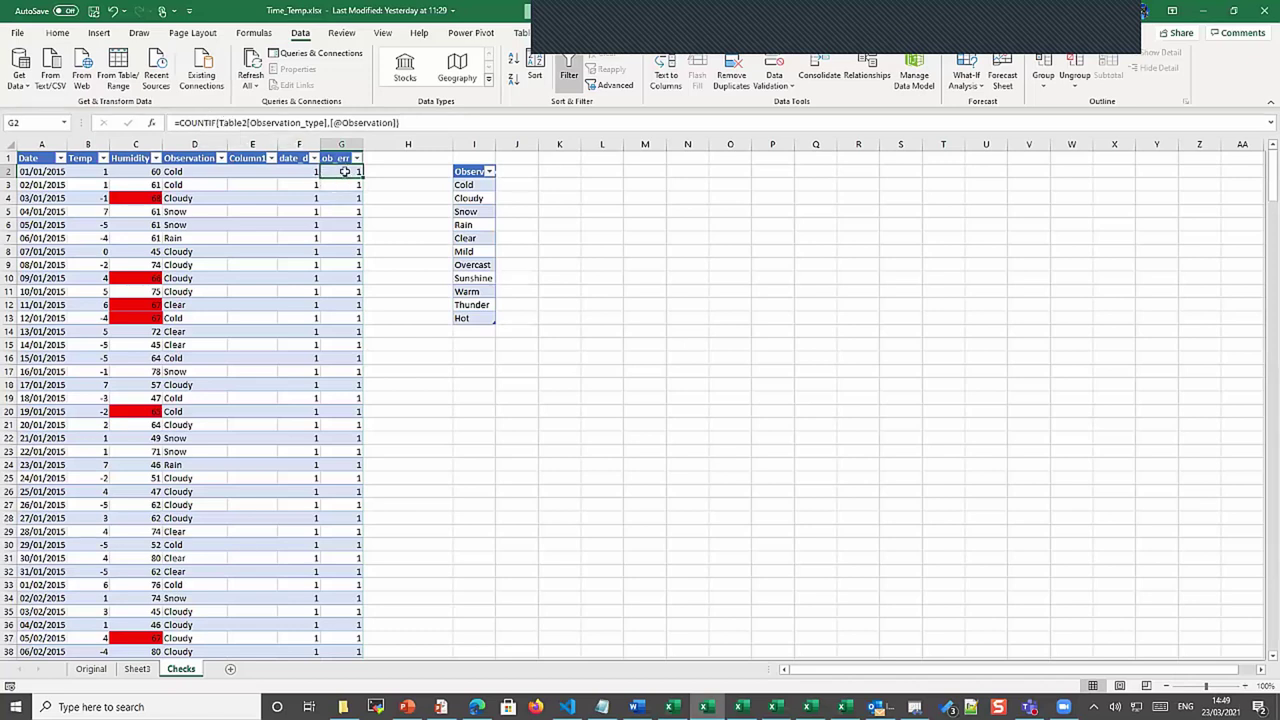
pyautogui.moveTo(346, 251); pyautogui.dragTo(347, 262)
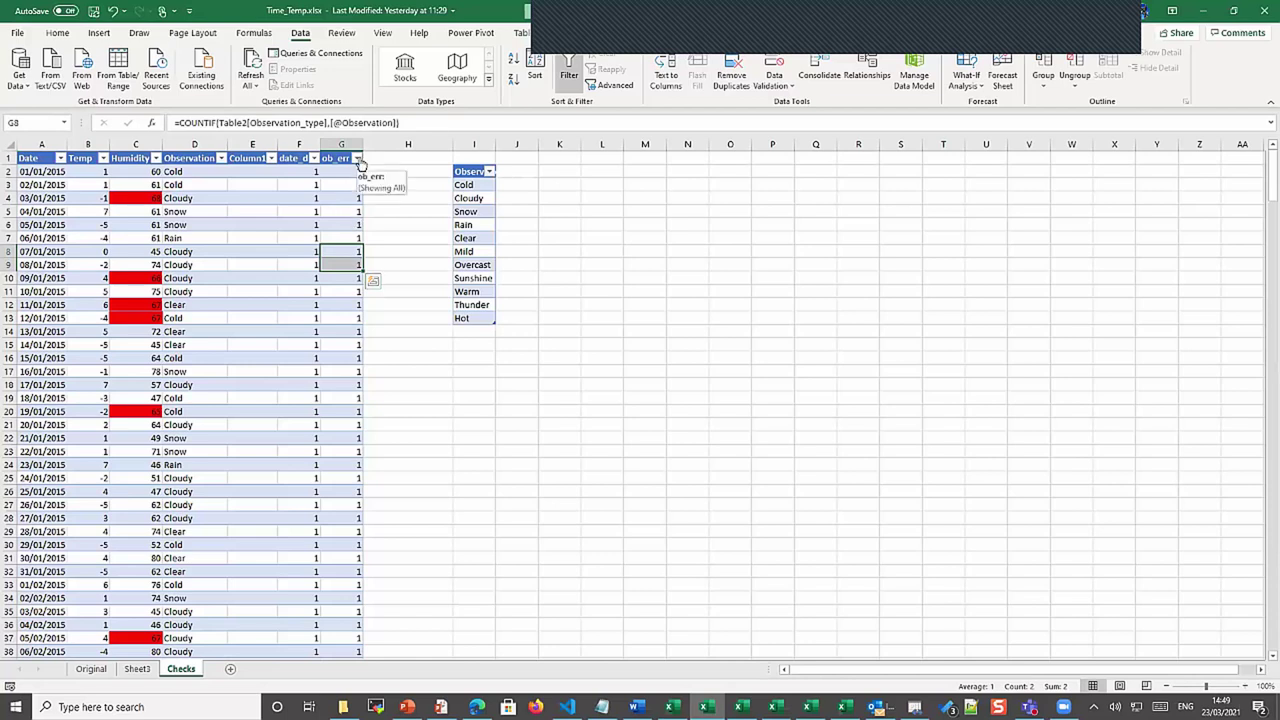
pyautogui.click(357, 159)
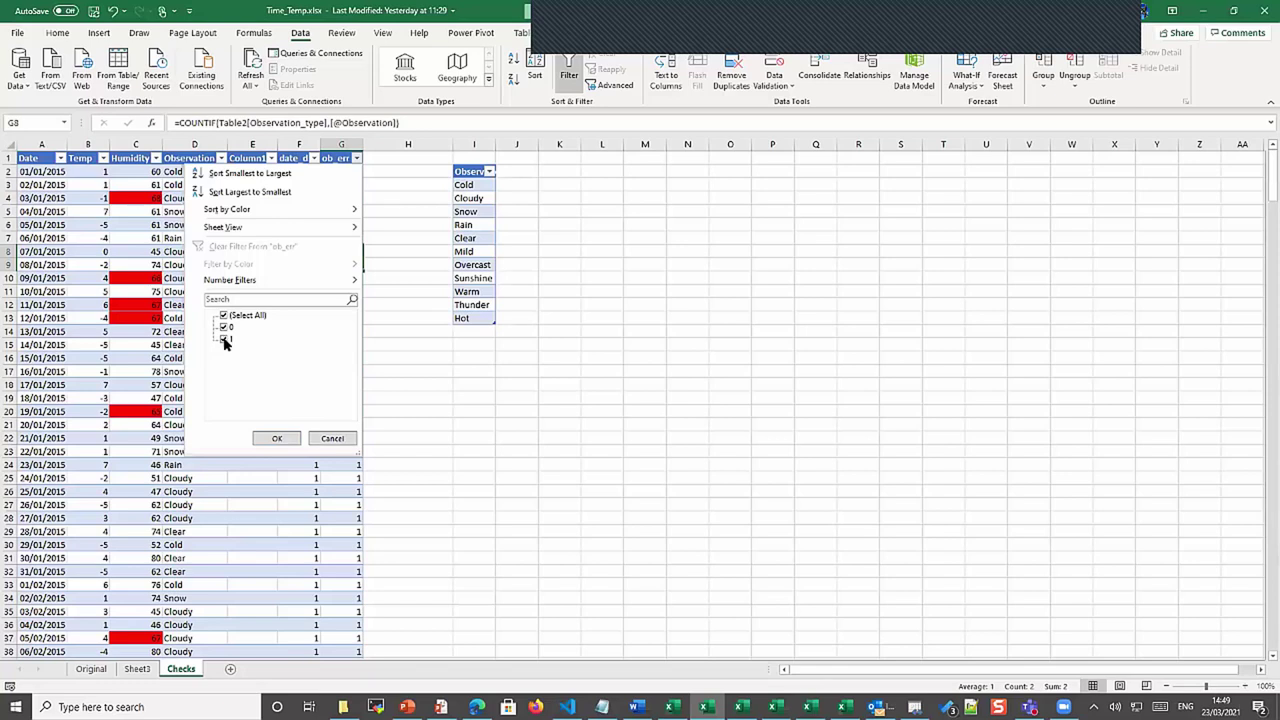
pyautogui.click(275, 440)
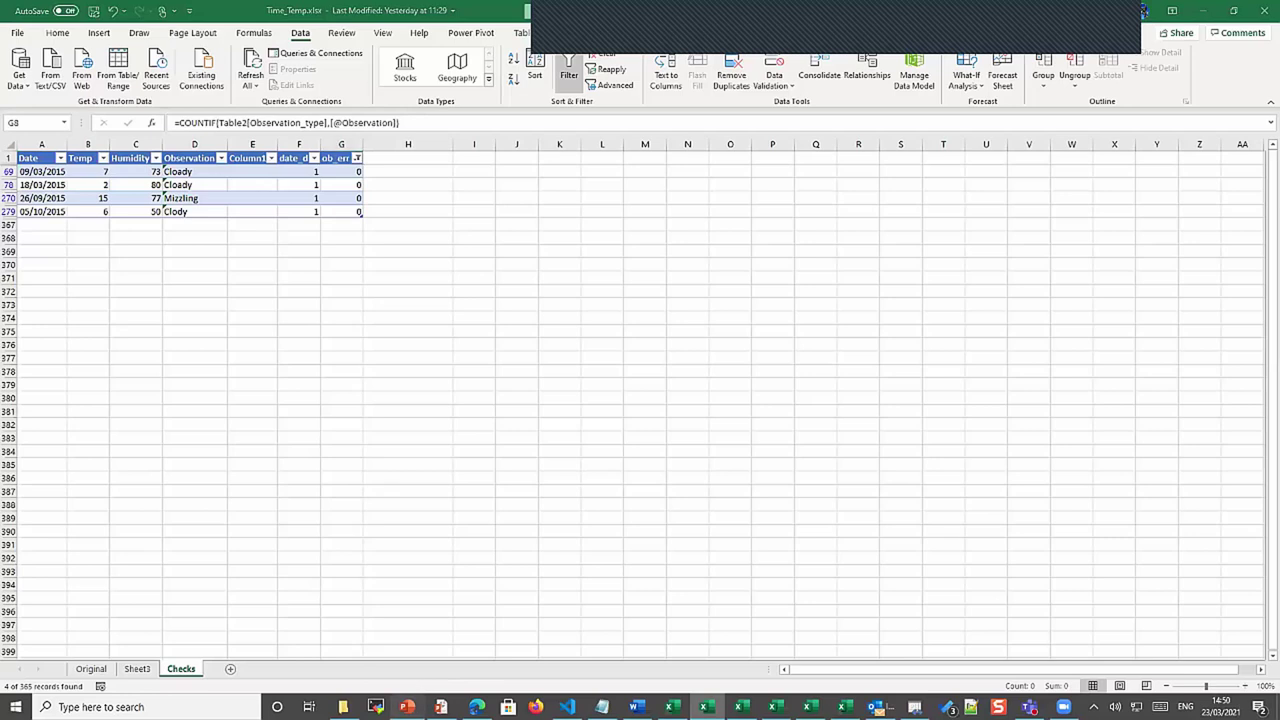
pyautogui.click(407, 705)
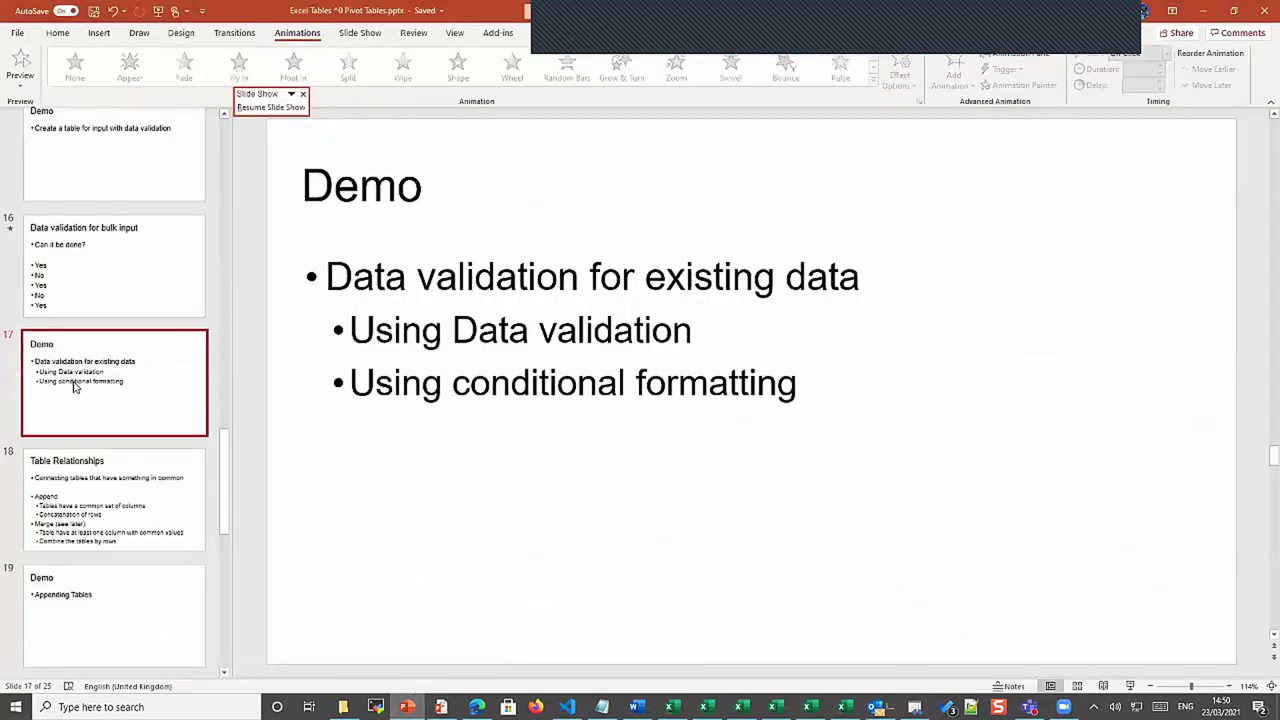
# Move from the Table Relationships slide to slide 19, the Appending Tables demo
pyautogui.click(92, 485)
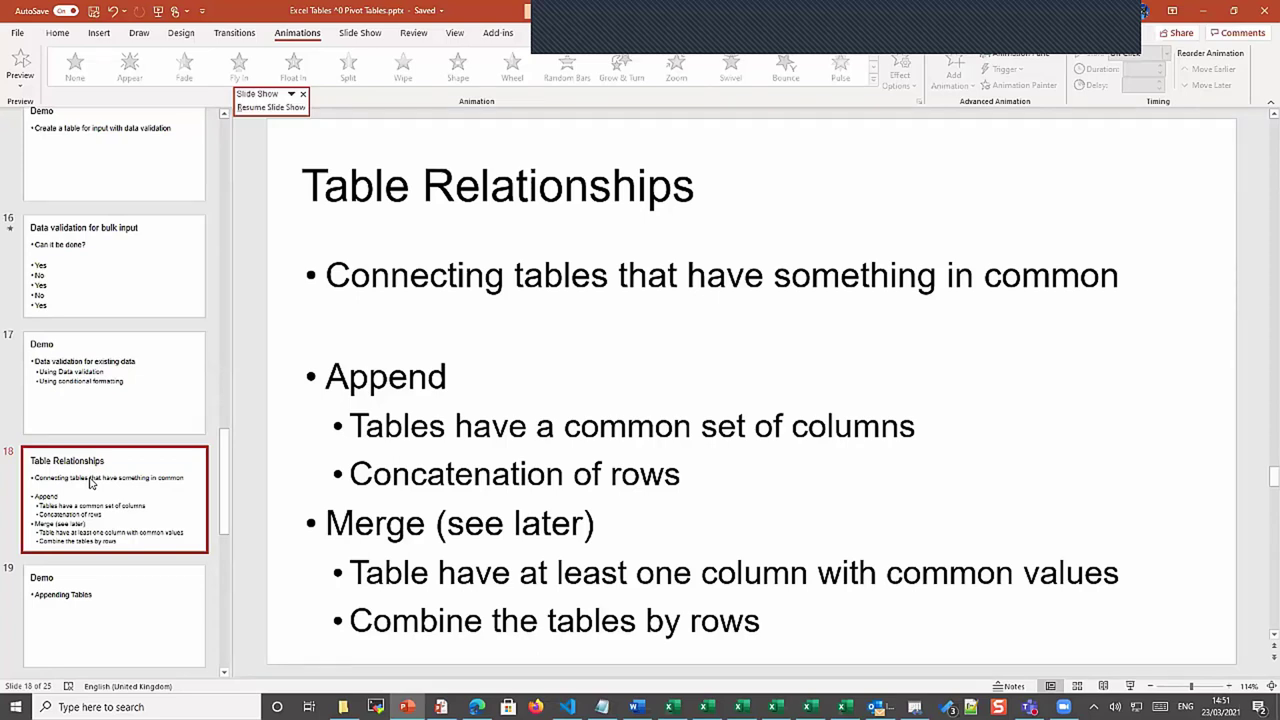
pyautogui.click(120, 598)
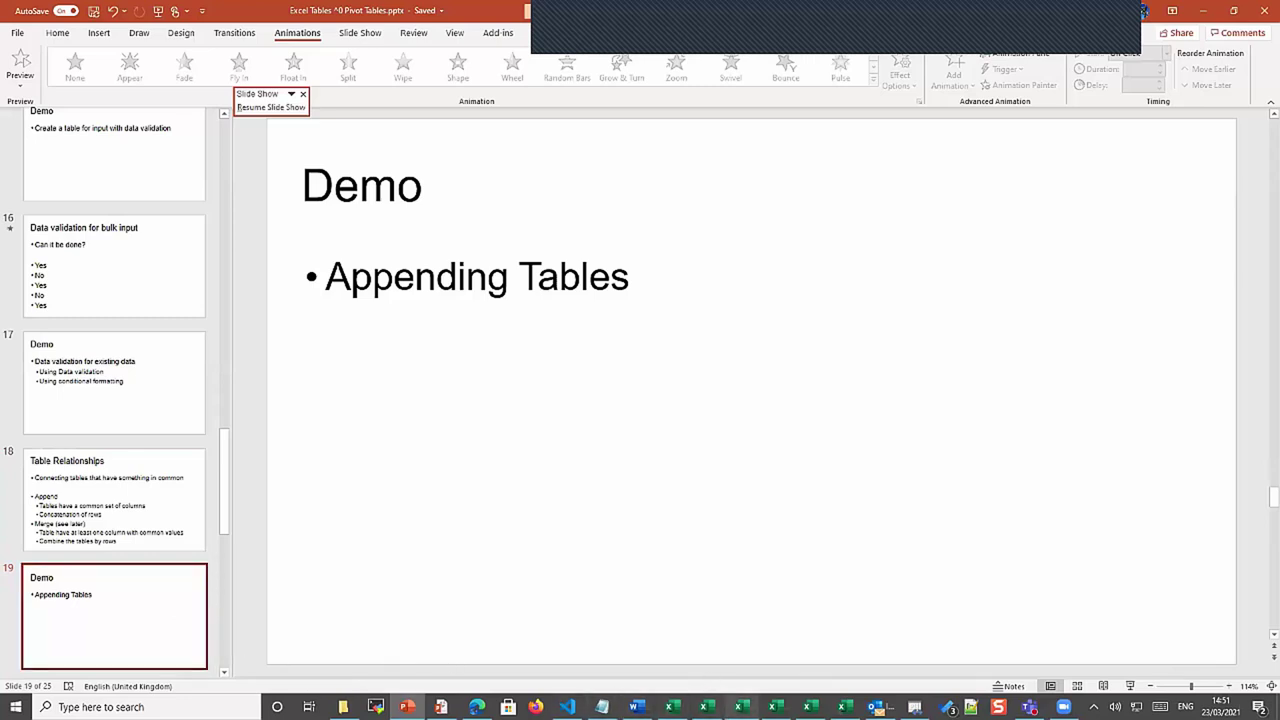
pyautogui.click(739, 707)
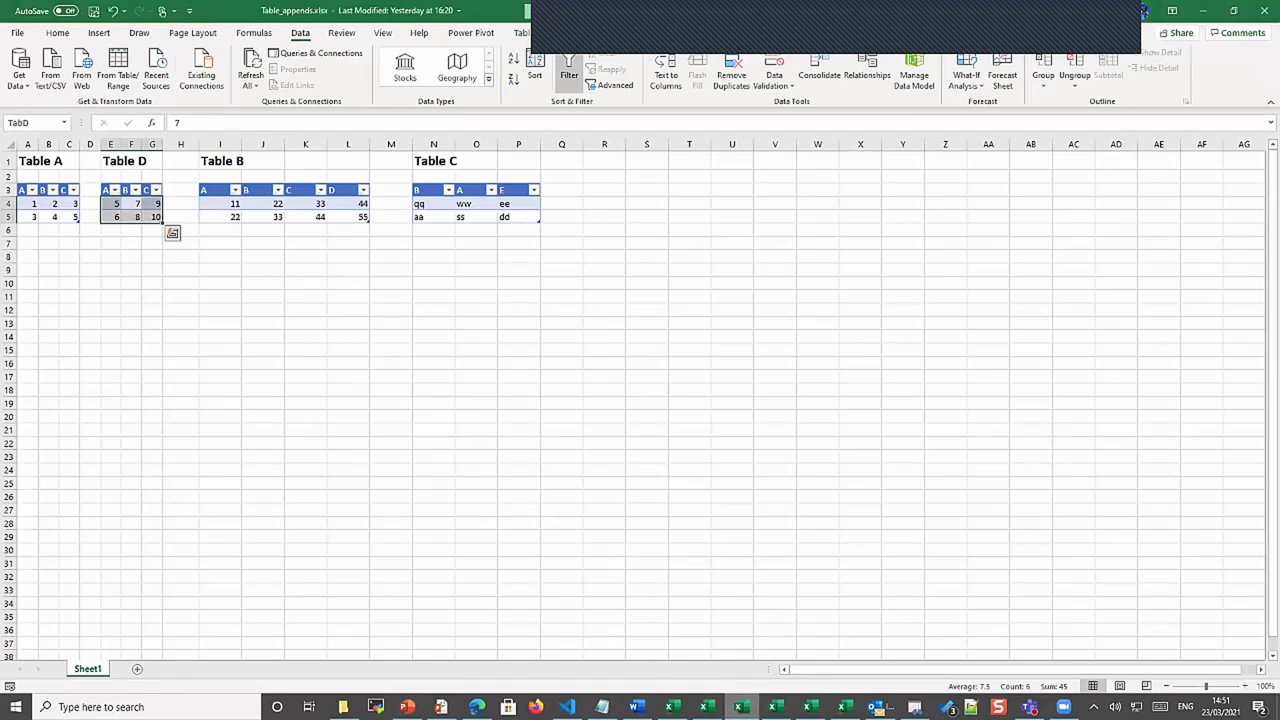
pyautogui.click(624, 514)
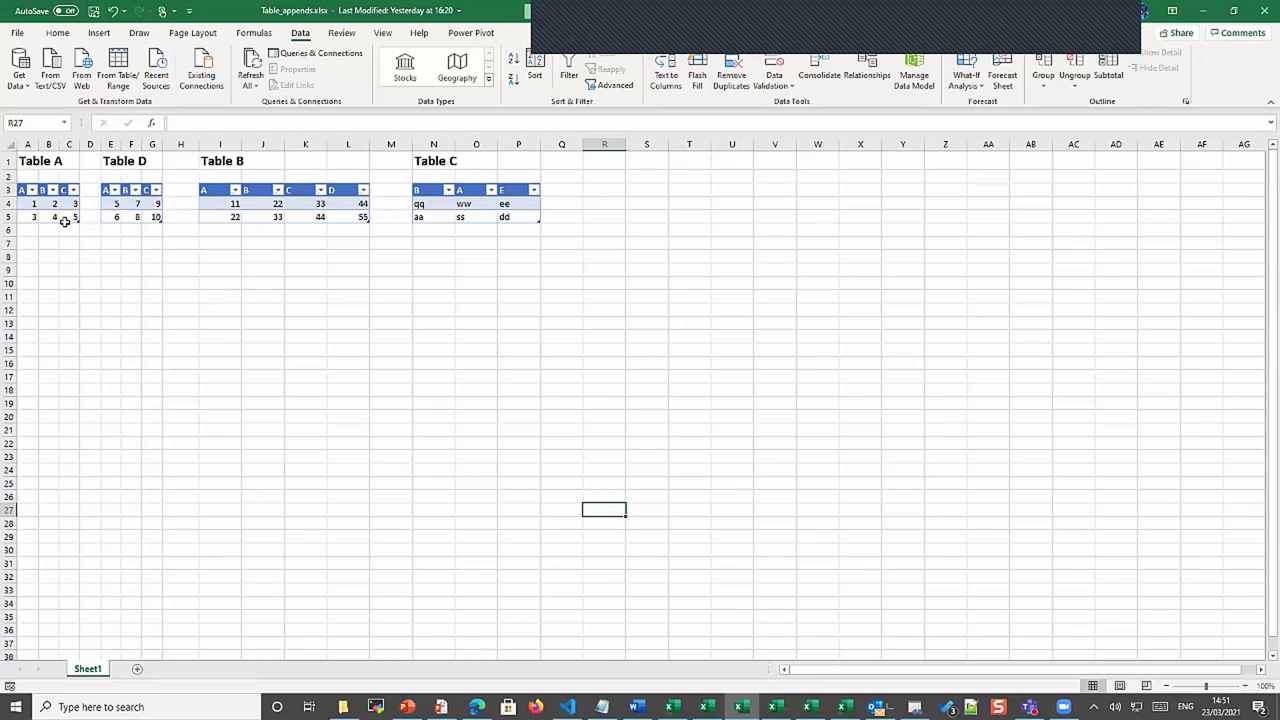
pyautogui.click(110, 216)
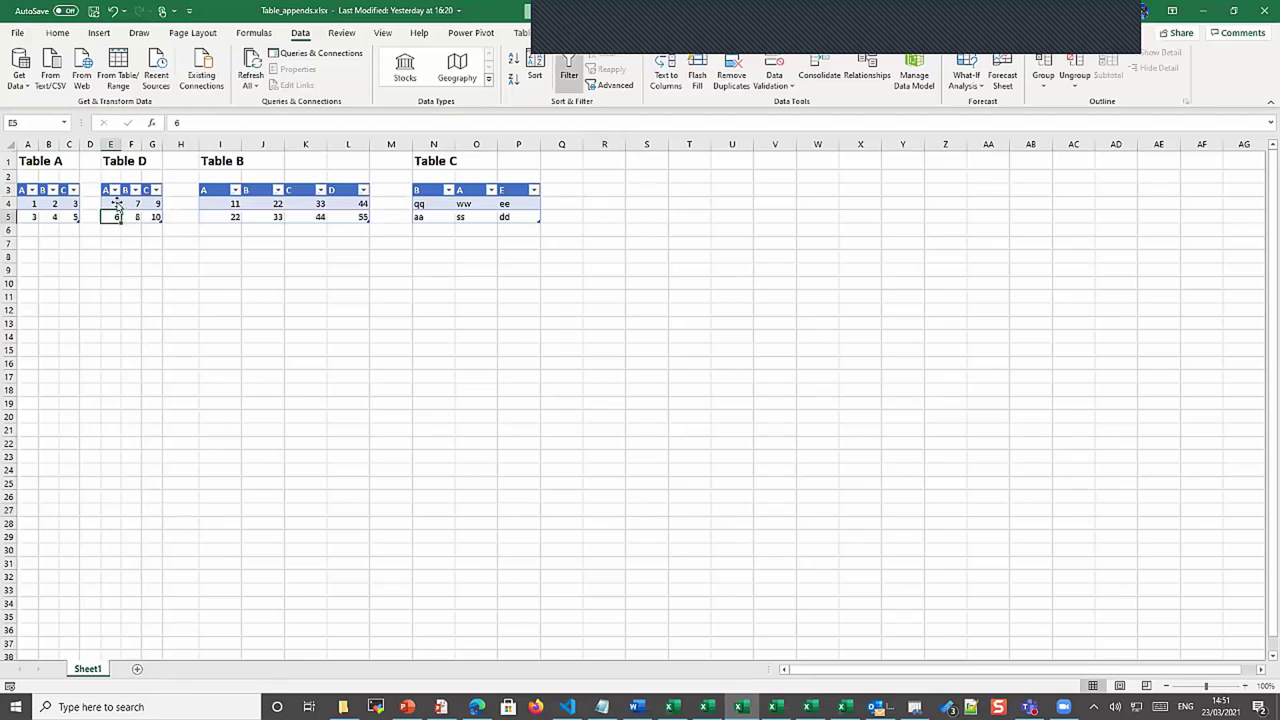
pyautogui.click(103, 188)
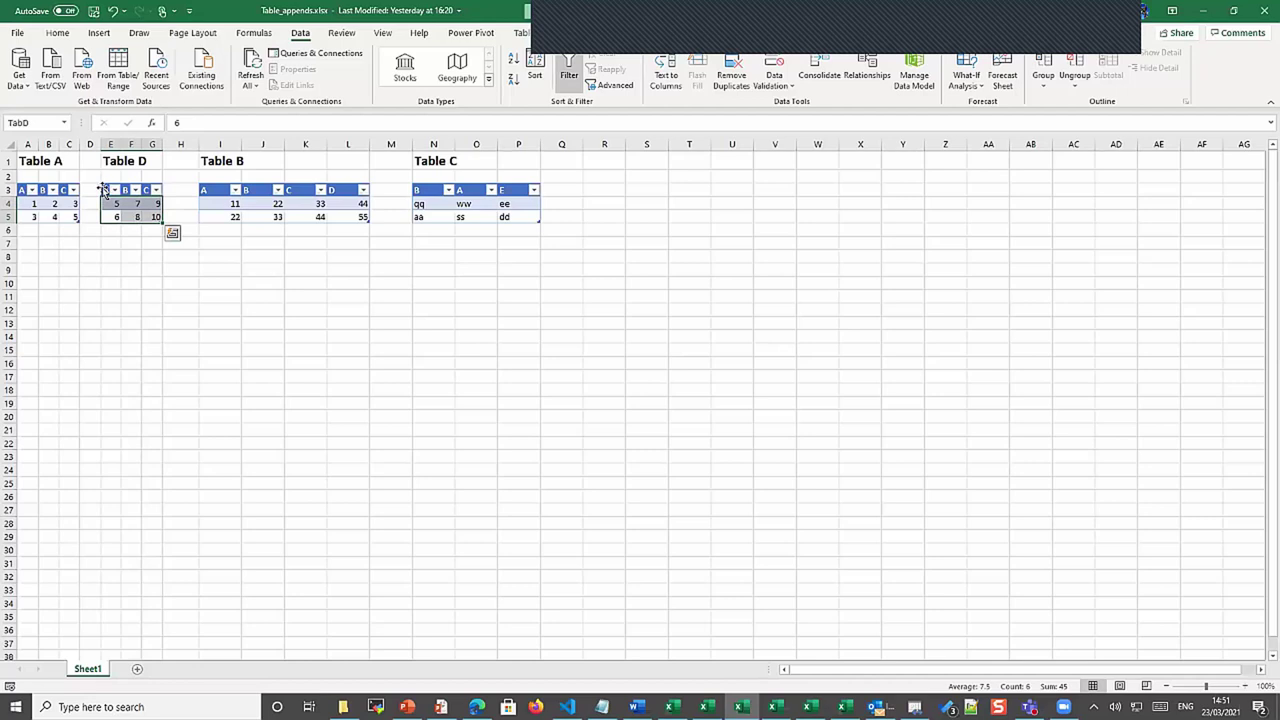
pyautogui.moveTo(122, 197); pyautogui.dragTo(44, 240)
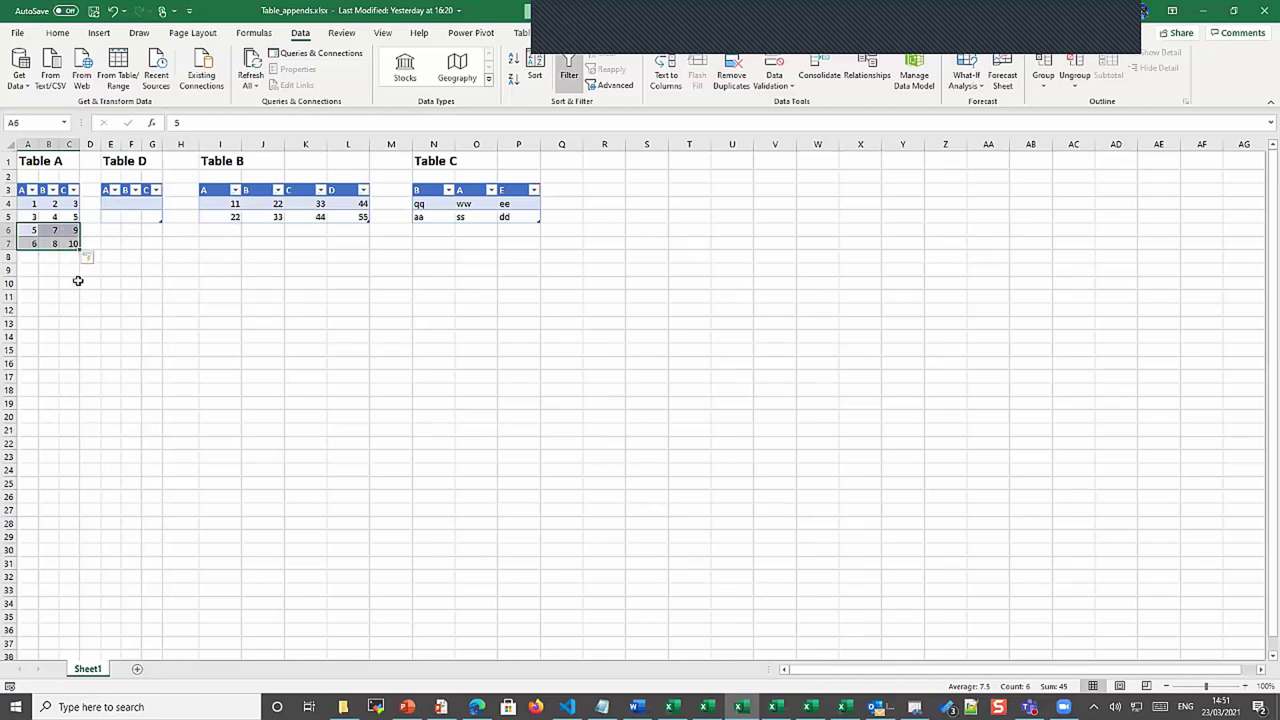
pyautogui.click(114, 12)
pyautogui.click(114, 12)
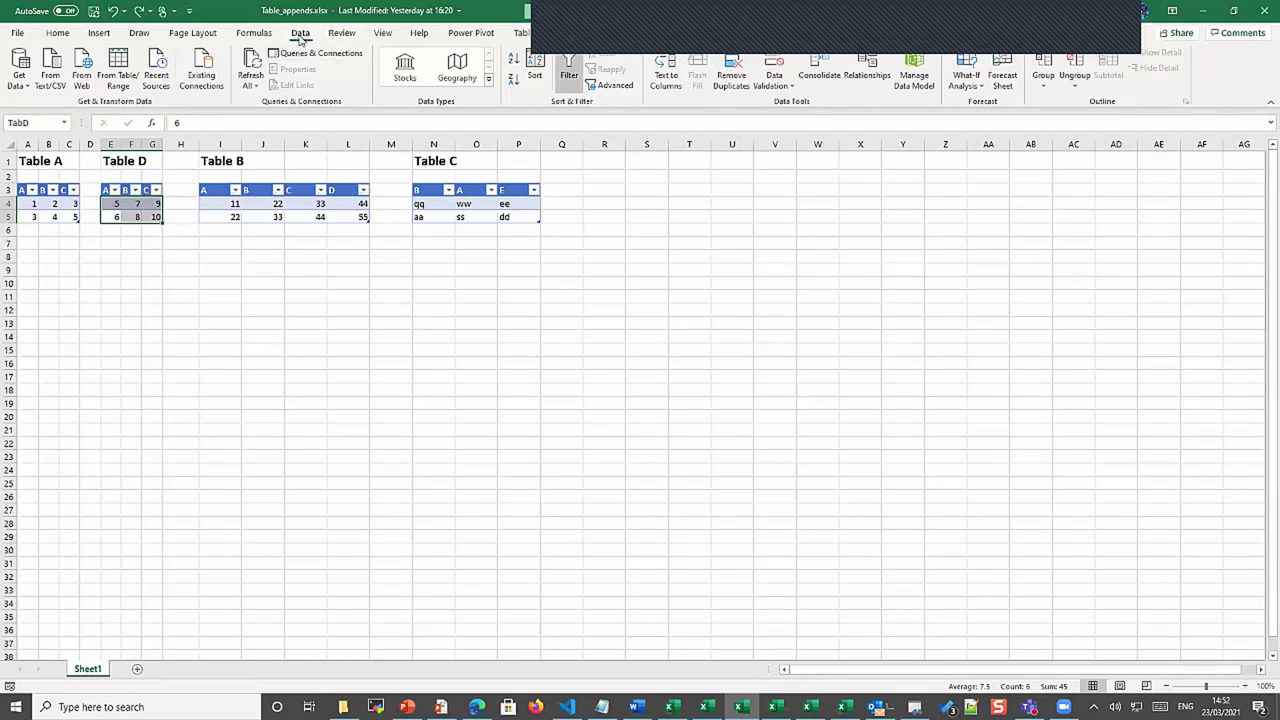
pyautogui.click(19, 80)
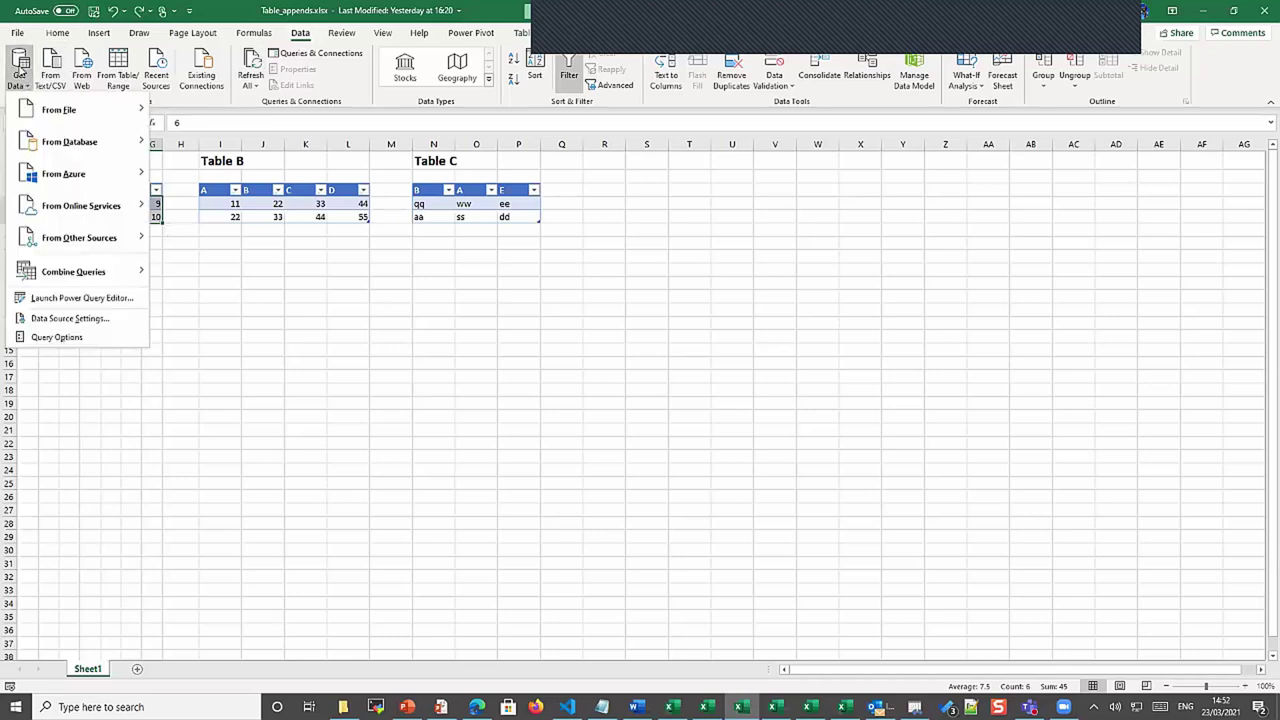
pyautogui.moveTo(87, 274)
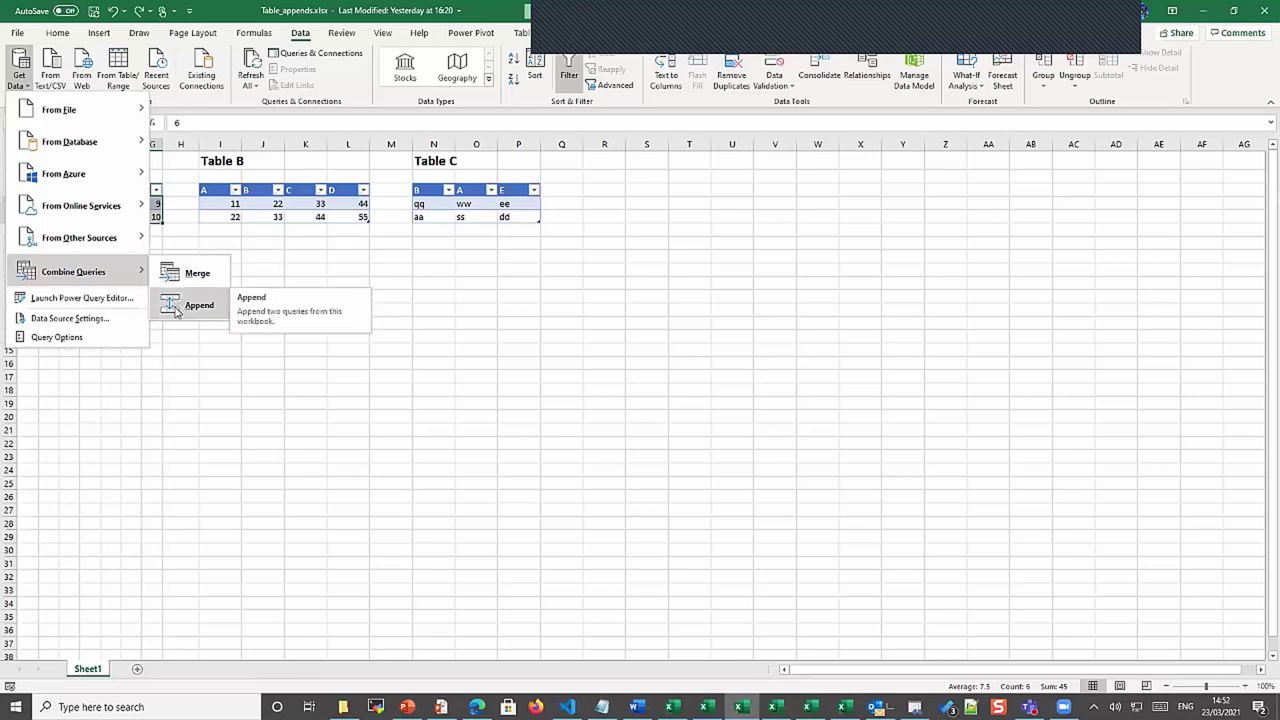
pyautogui.click(175, 308)
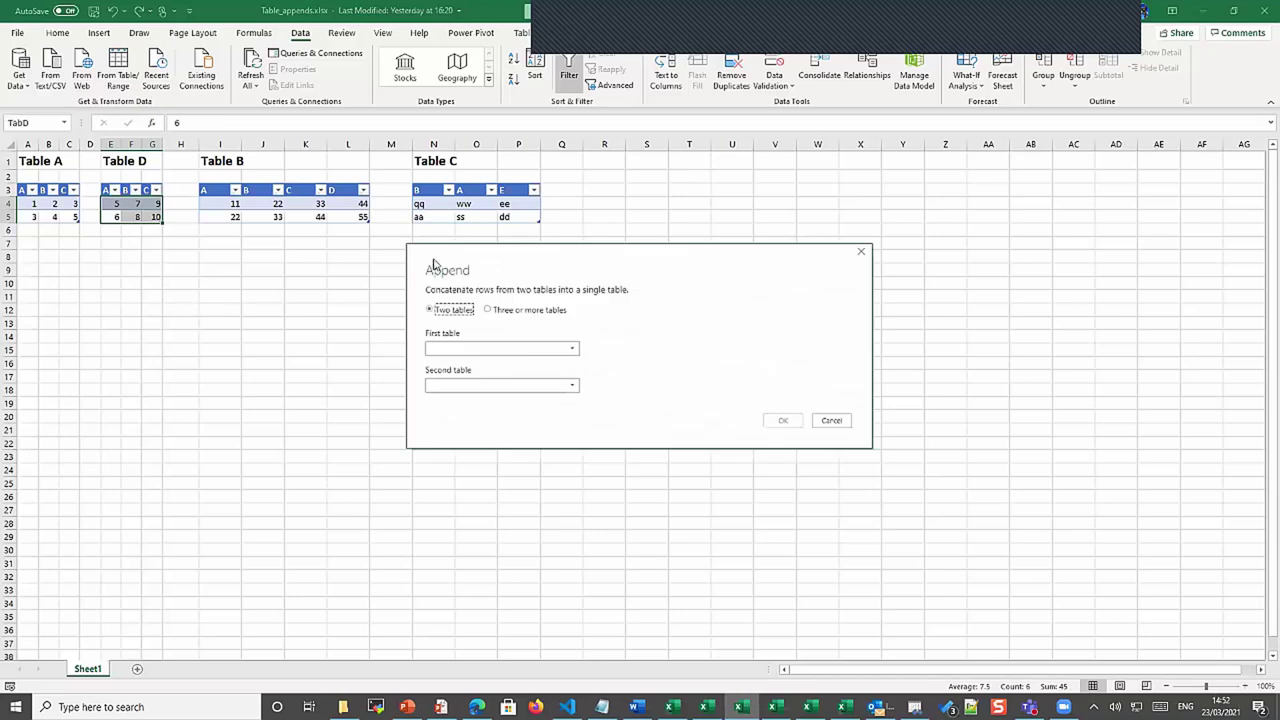
pyautogui.click(489, 312)
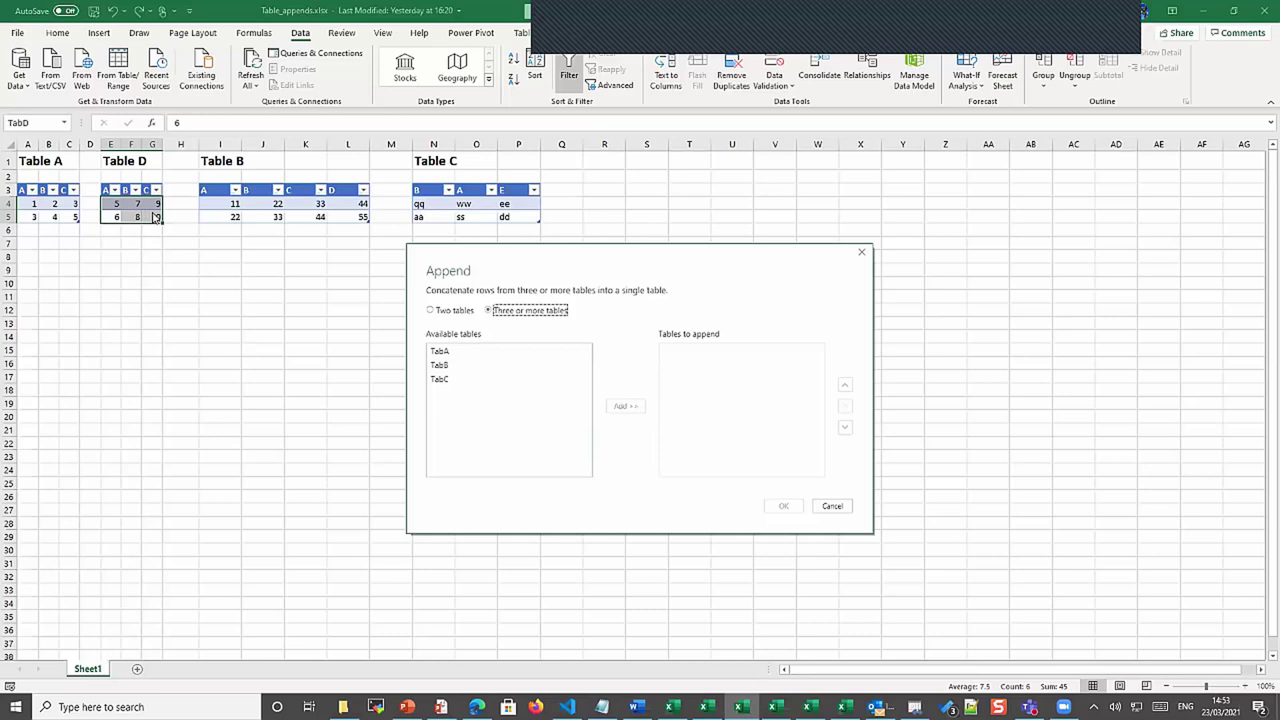
pyautogui.click(832, 506)
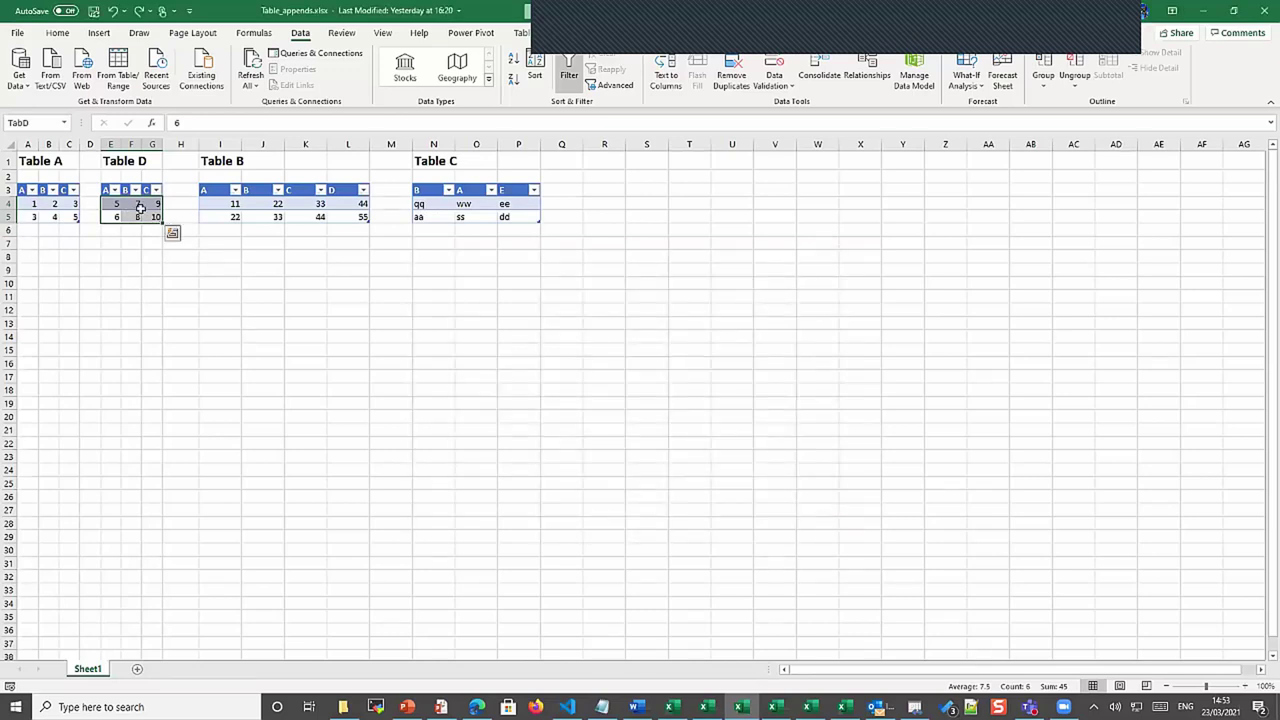
# Load Table D as connection-only query TabD, added to the Data Model
pyautogui.click(114, 68)
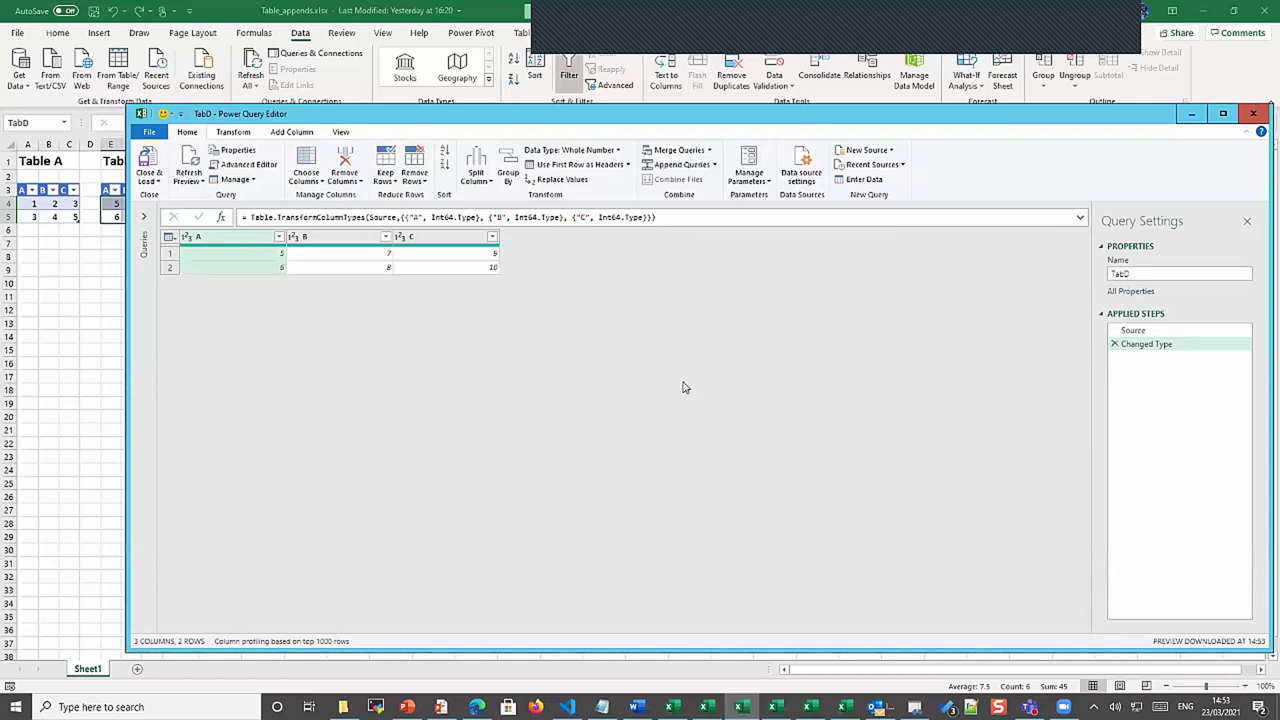
pyautogui.click(150, 184)
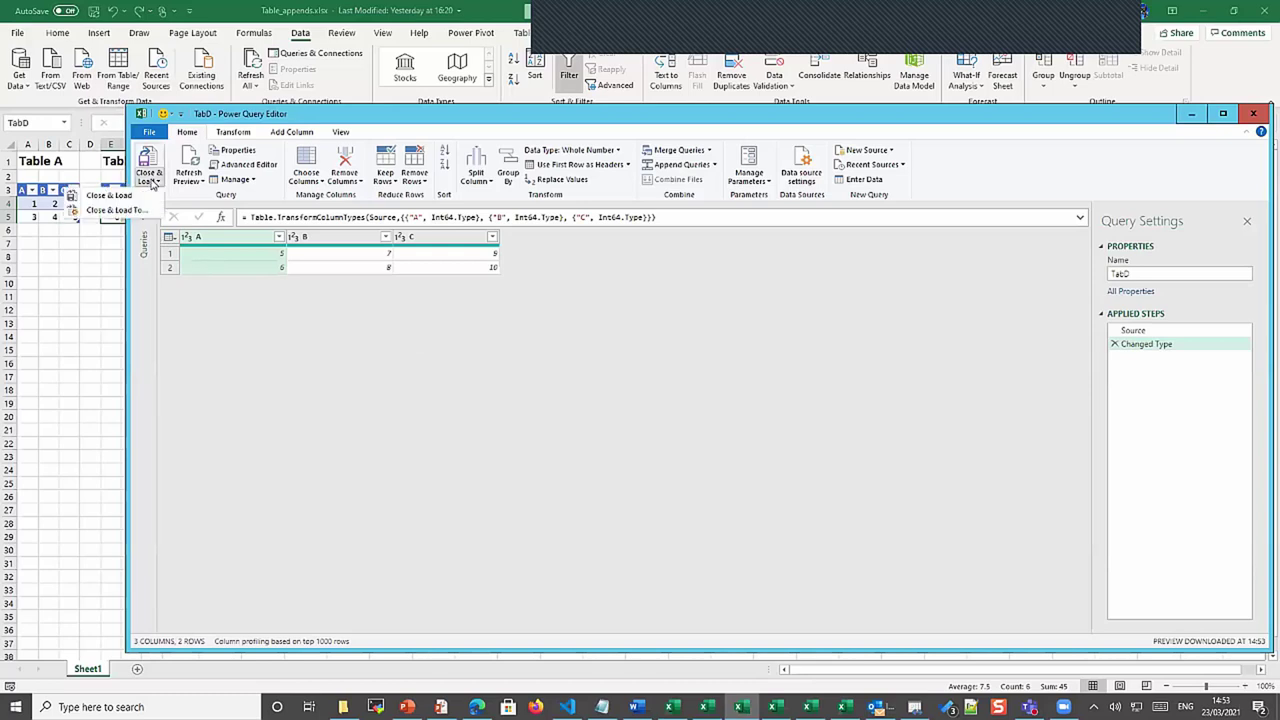
pyautogui.click(110, 211)
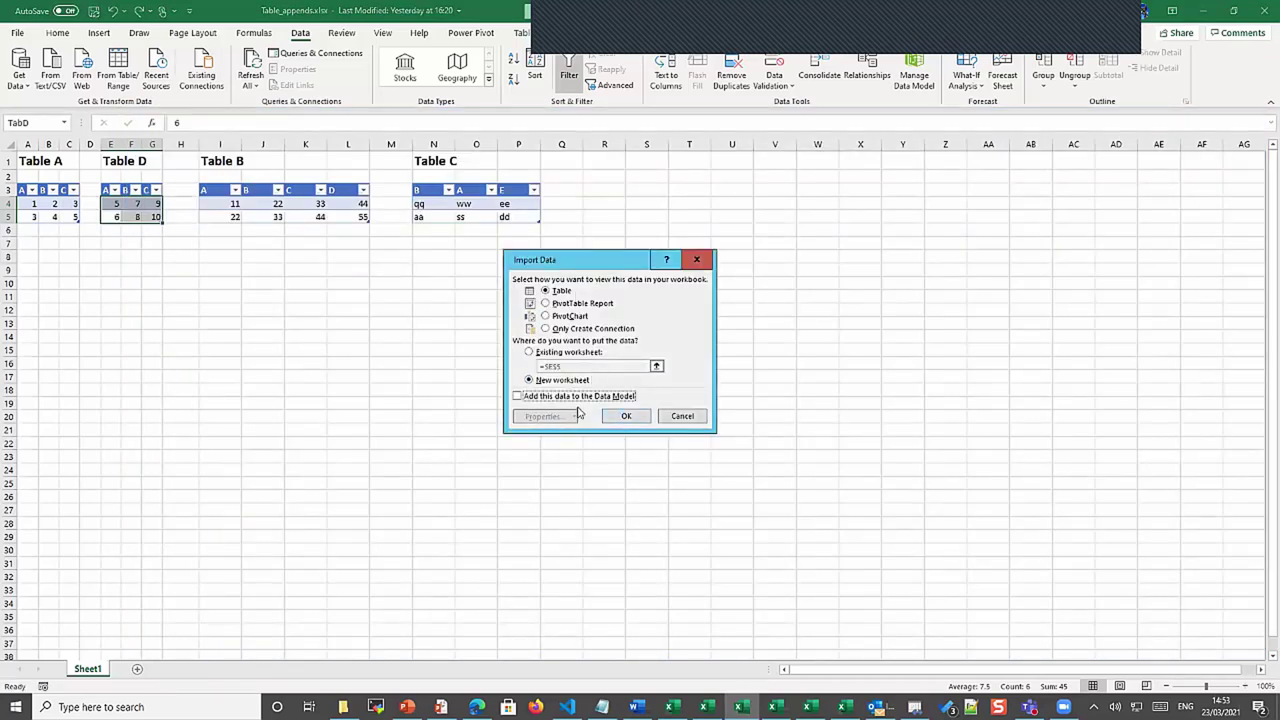
pyautogui.click(518, 398)
pyautogui.click(545, 330)
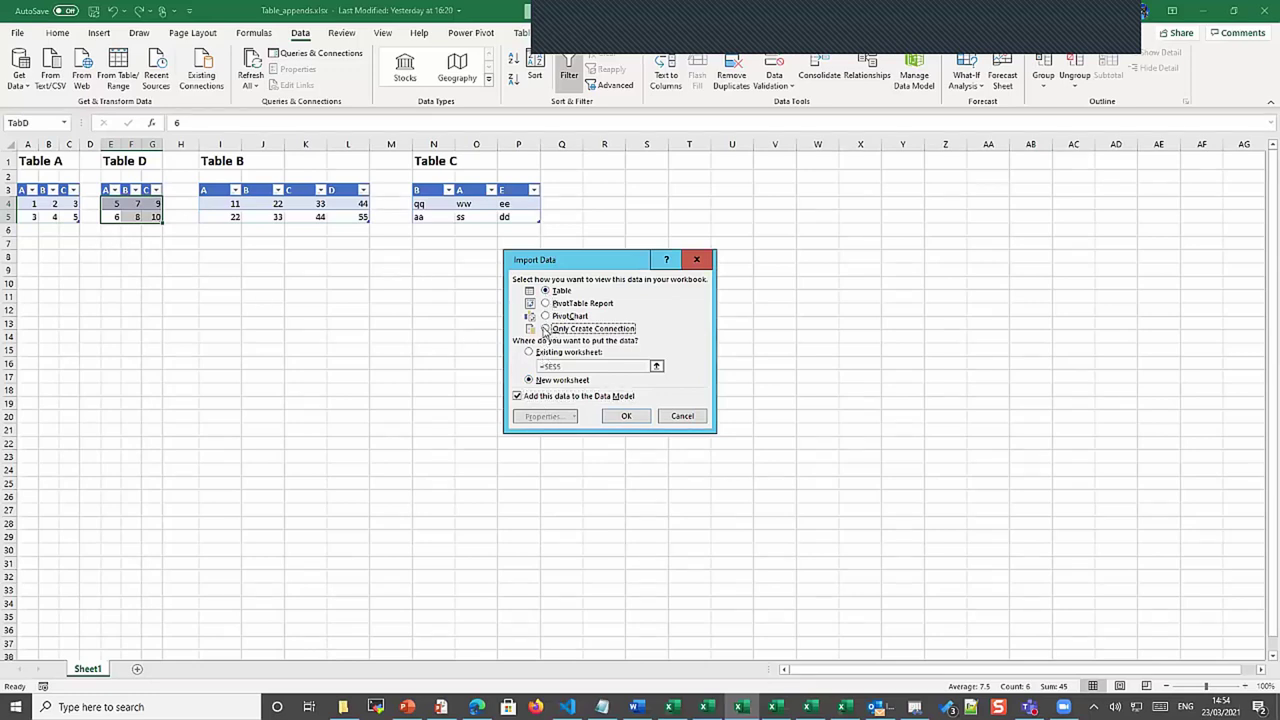
pyautogui.click(622, 416)
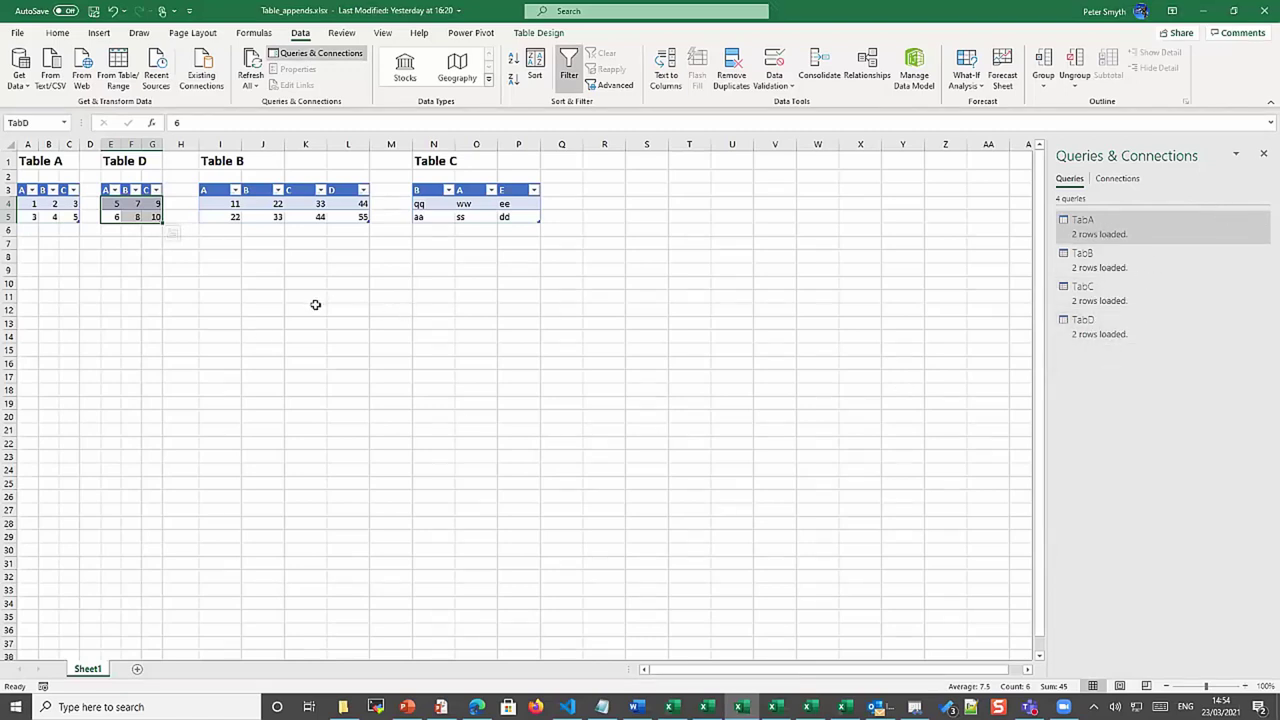
# Start a new Append query set to combine three or more tables
pyautogui.click(13, 68)
pyautogui.moveTo(46, 276)
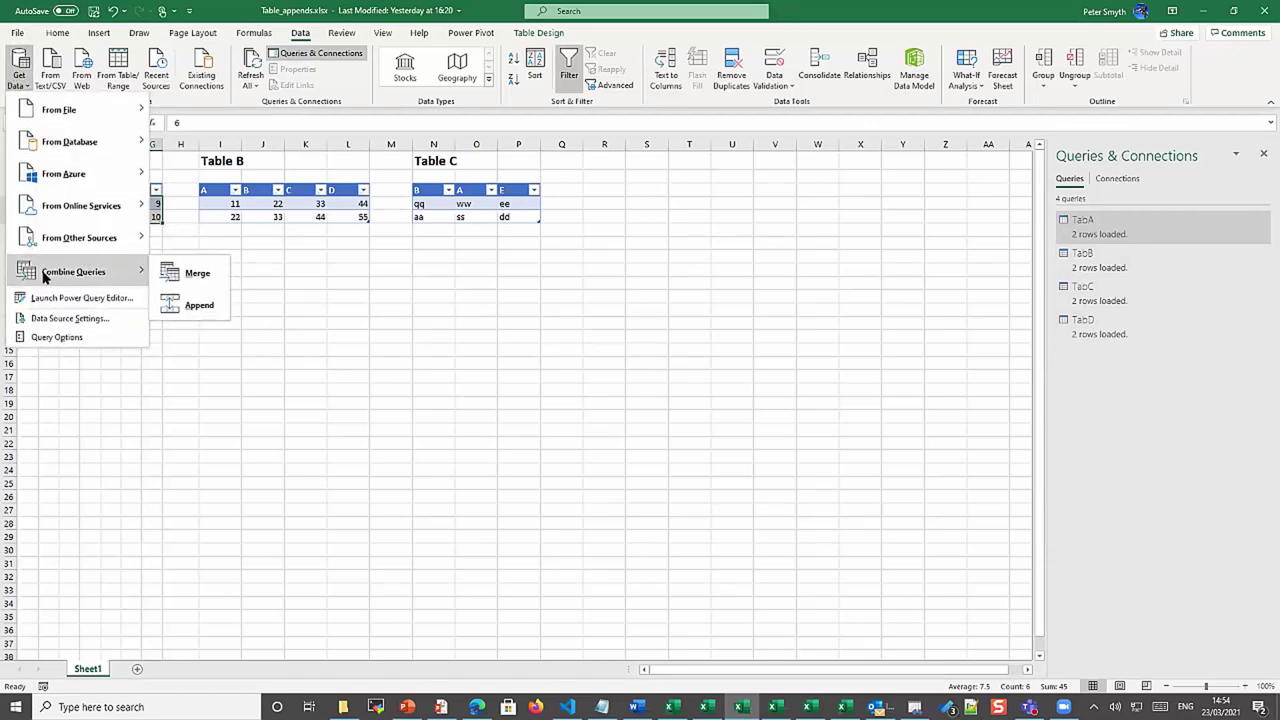
pyautogui.click(186, 306)
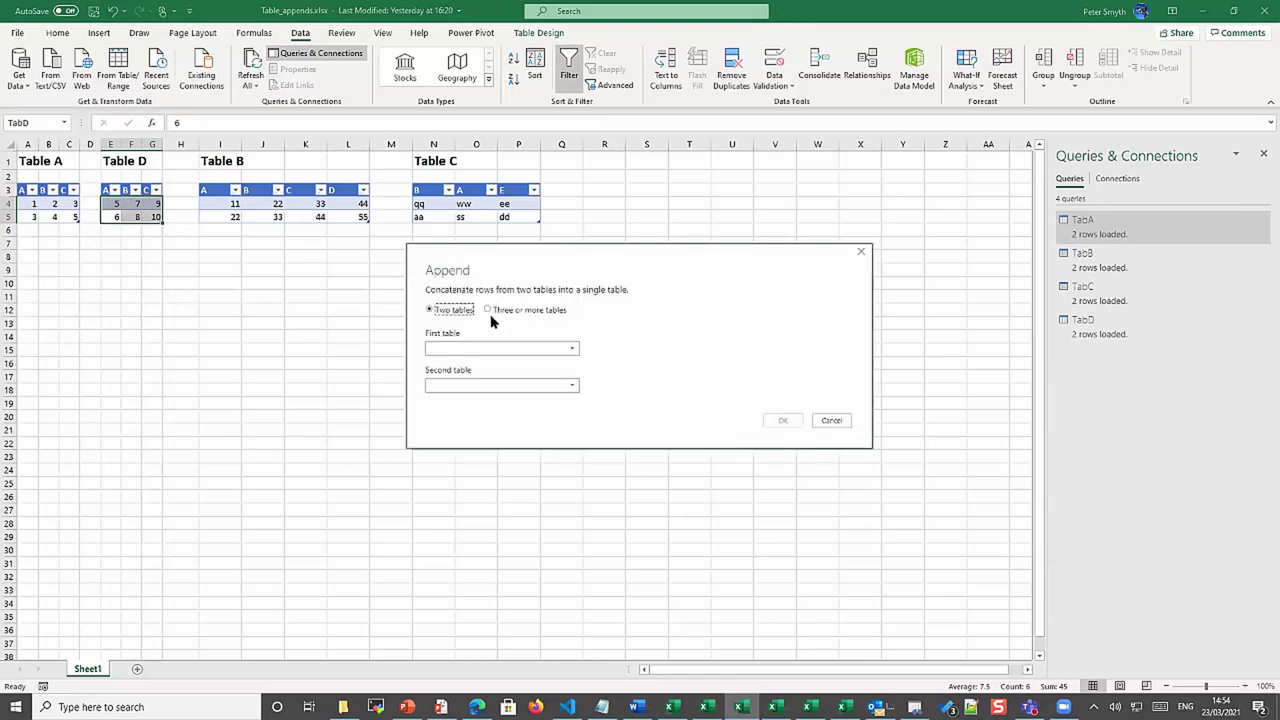
pyautogui.click(508, 310)
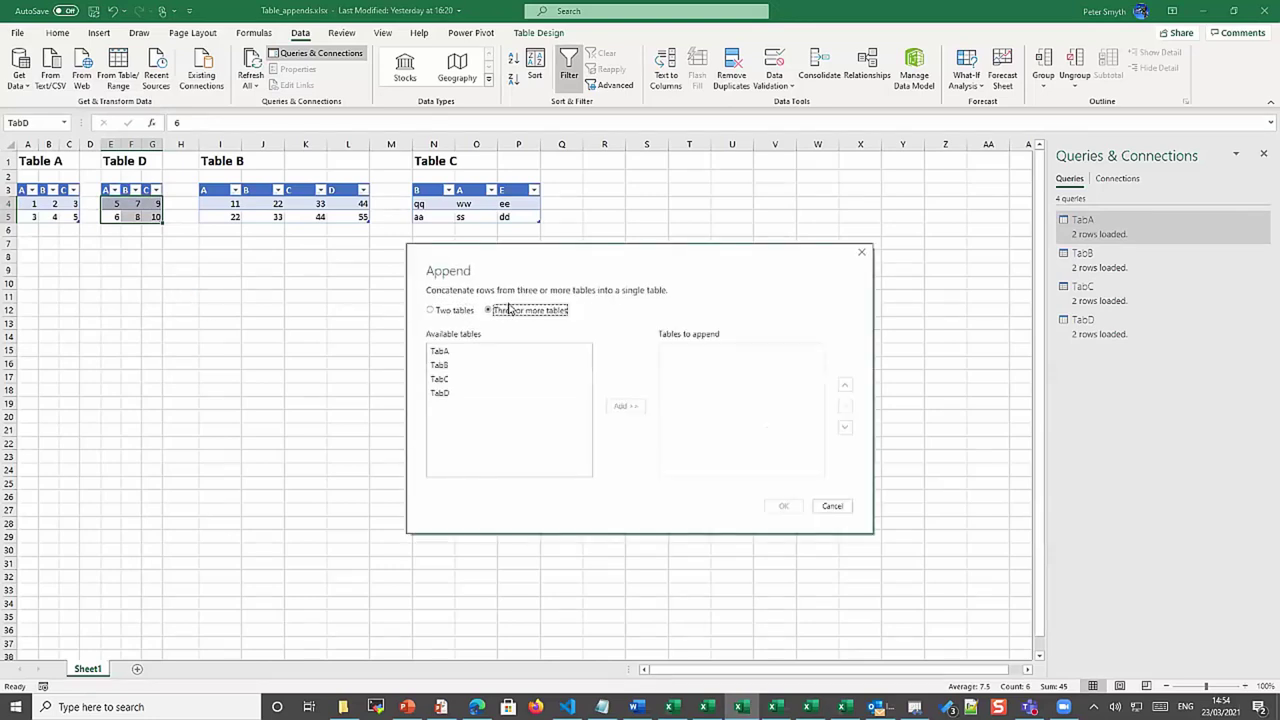
# Add TabA, TabB, TabC and TabD to the tables to append
pyautogui.click(440, 352)
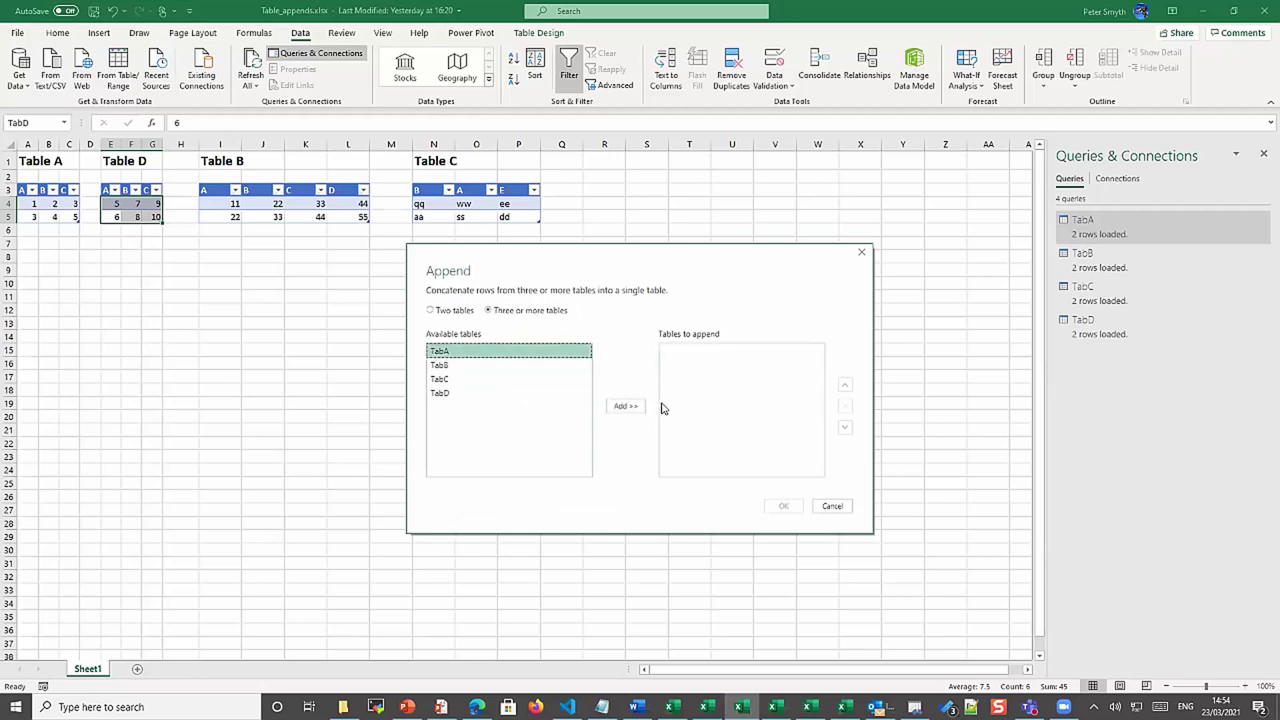
pyautogui.click(624, 407)
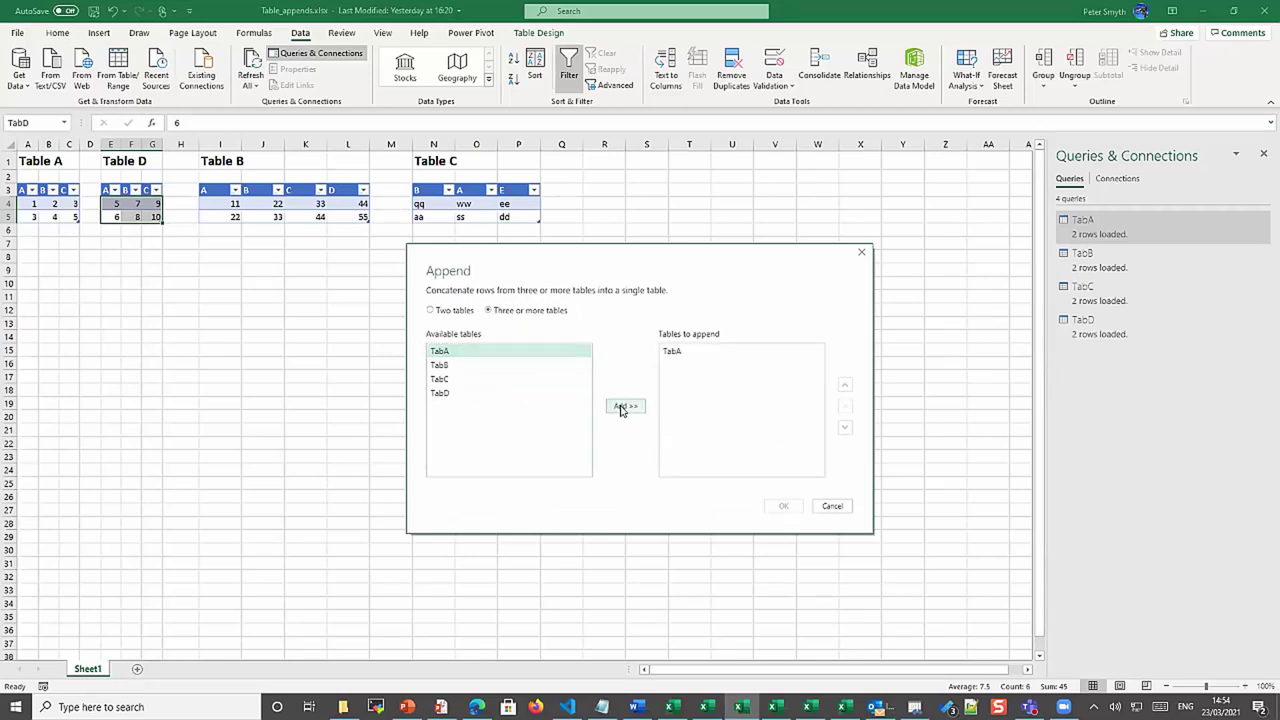
pyautogui.click(441, 365)
pyautogui.click(620, 407)
pyautogui.click(439, 379)
pyautogui.click(624, 407)
pyautogui.click(445, 396)
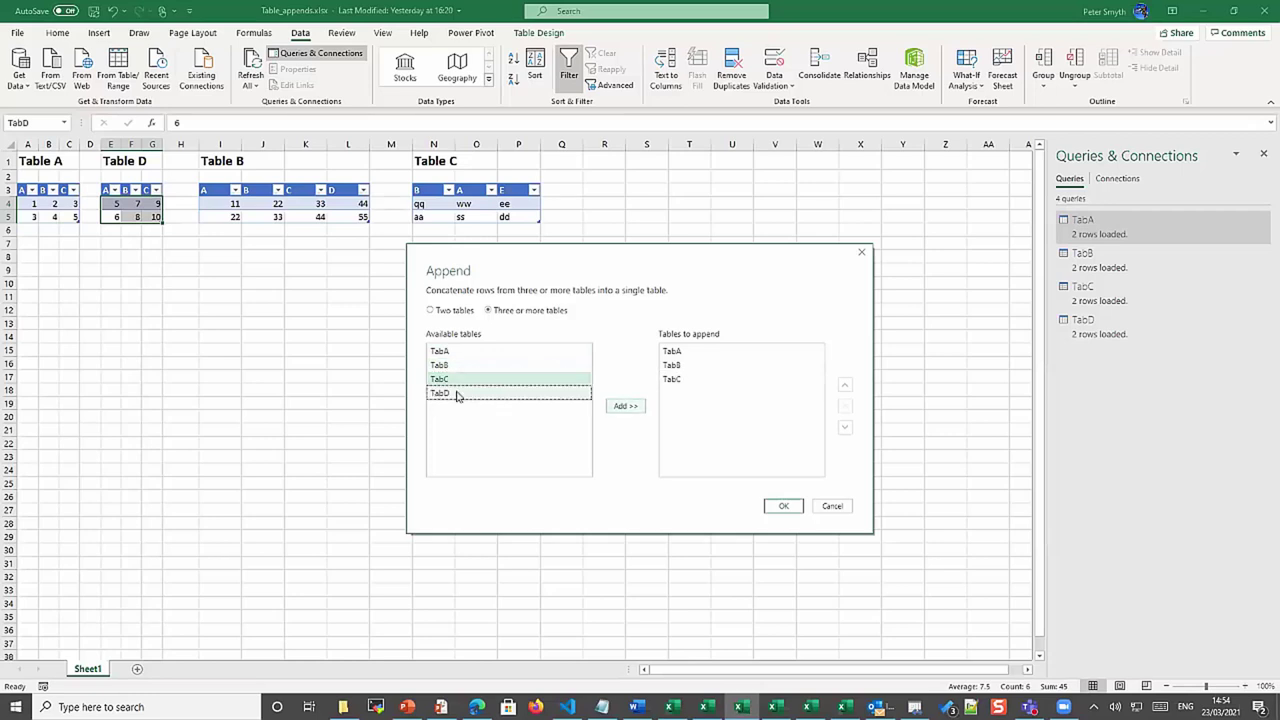
pyautogui.click(625, 406)
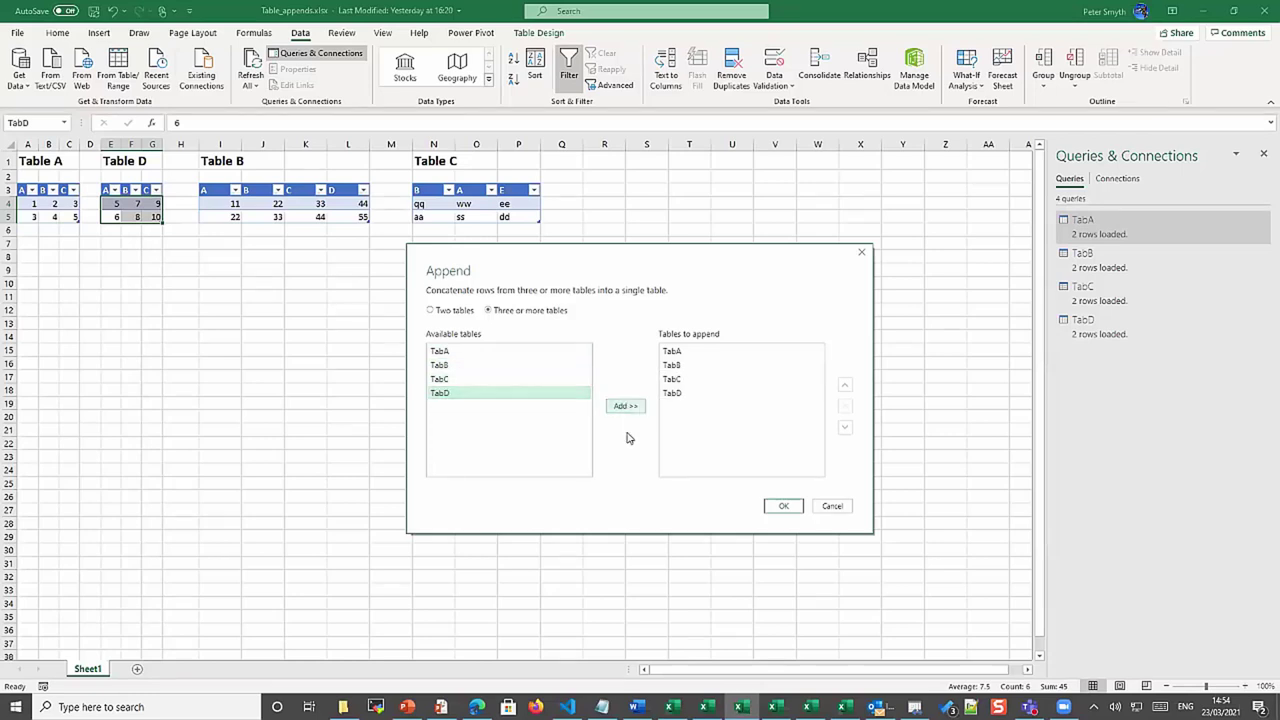
# Create the Append1 query stacking TabA–TabD into 8 rows, then choose Close & Load To
pyautogui.click(785, 507)
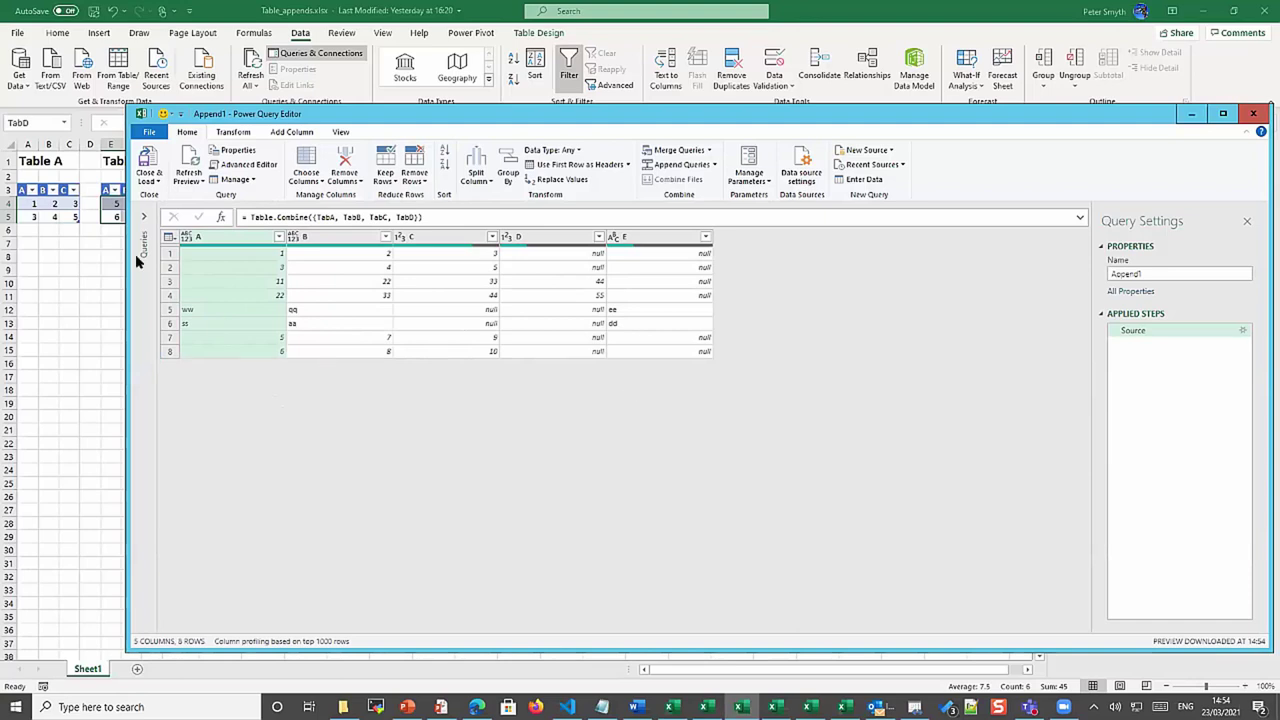
pyautogui.click(148, 179)
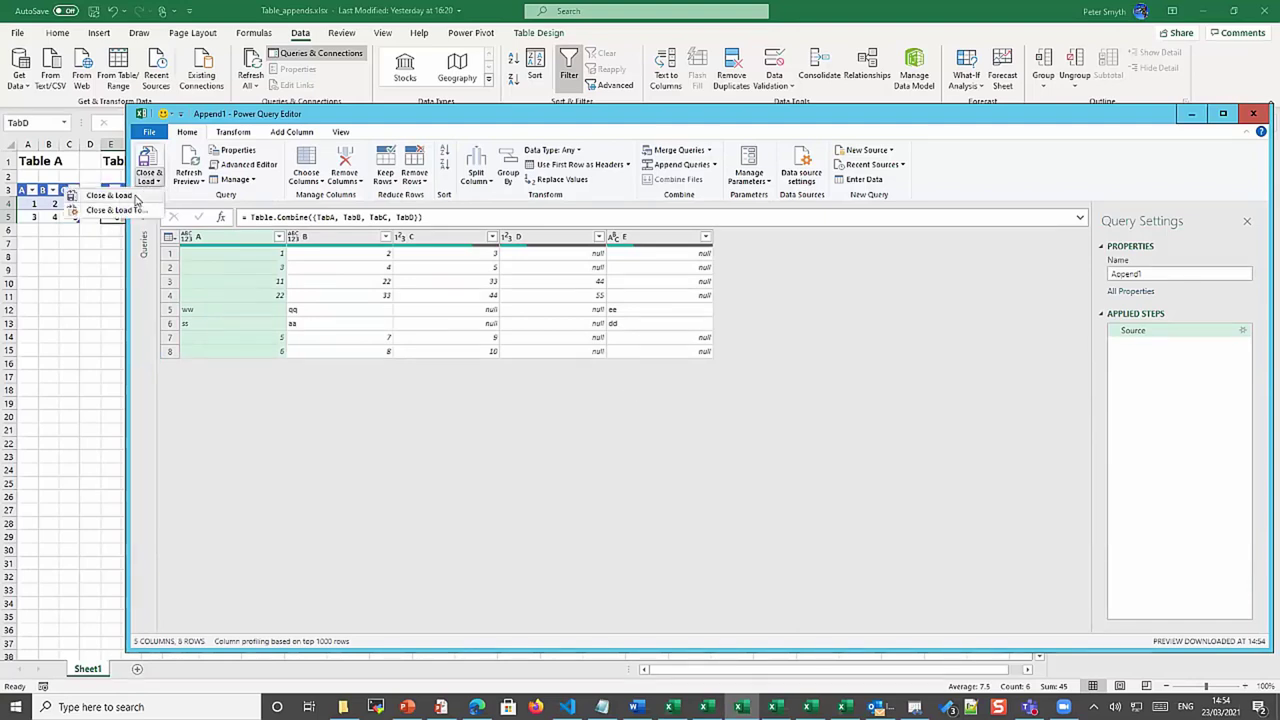
pyautogui.click(113, 212)
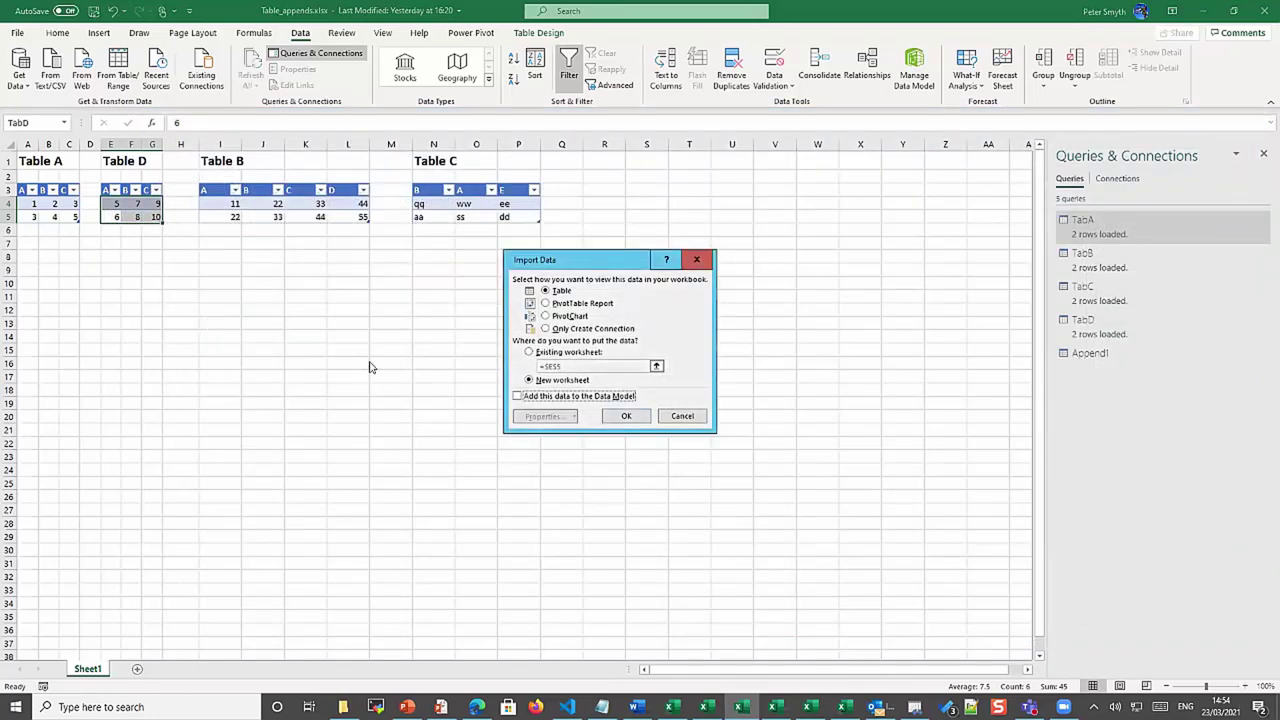
# Load Append1 as a table on the existing worksheet starting at cell A13
pyautogui.click(528, 353)
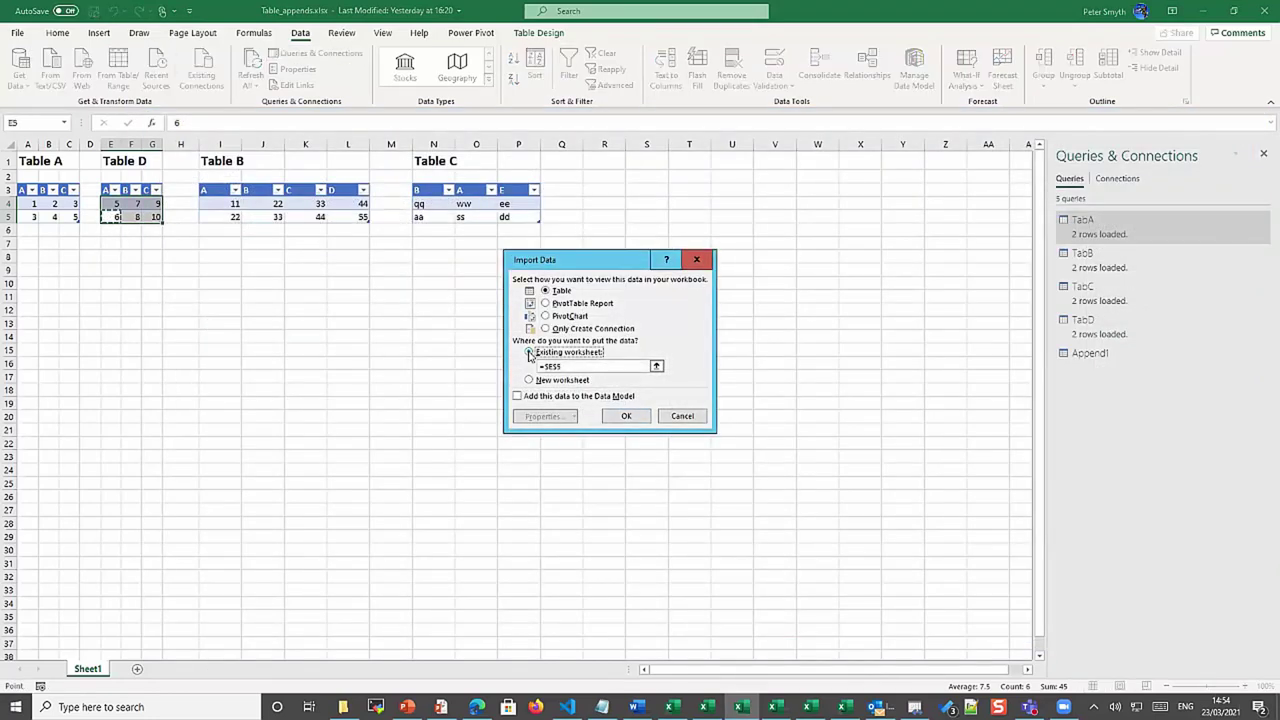
pyautogui.click(34, 325)
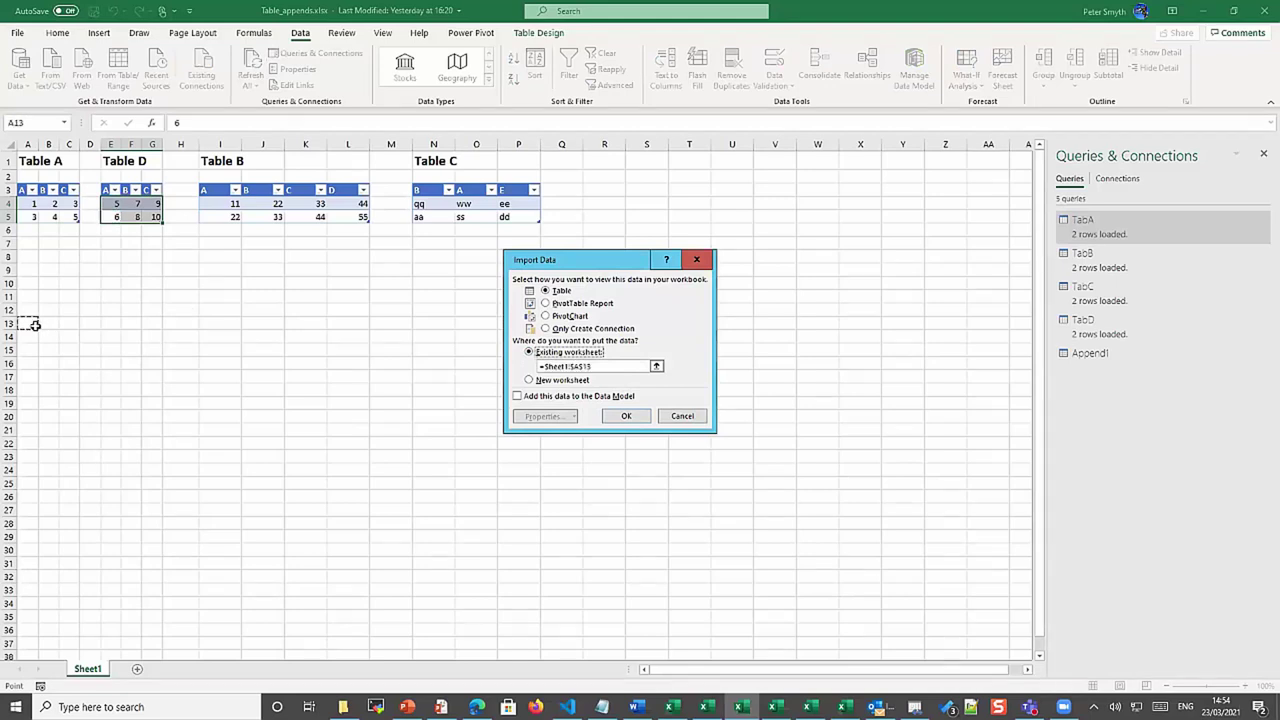
pyautogui.click(626, 418)
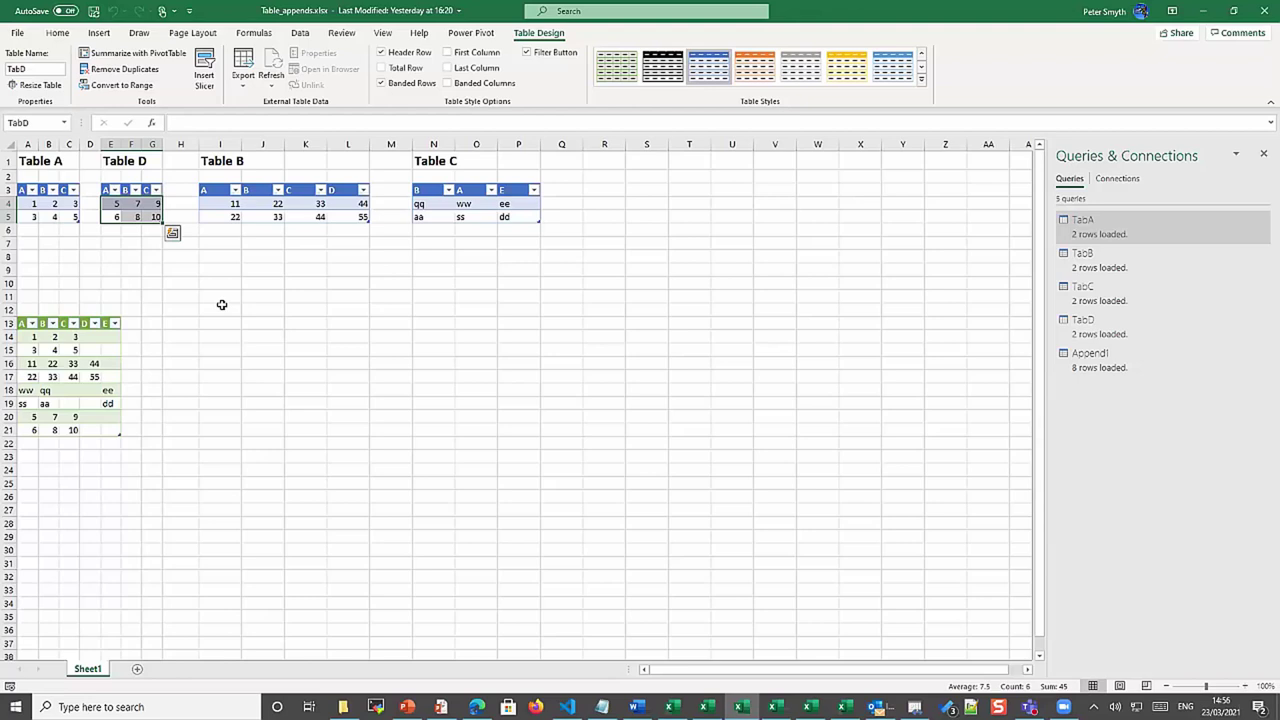
# Clear the leftover paste marker and close the Table_appends.xlsx workbook
pyautogui.press('Escape')
pyautogui.click(1262, 10)
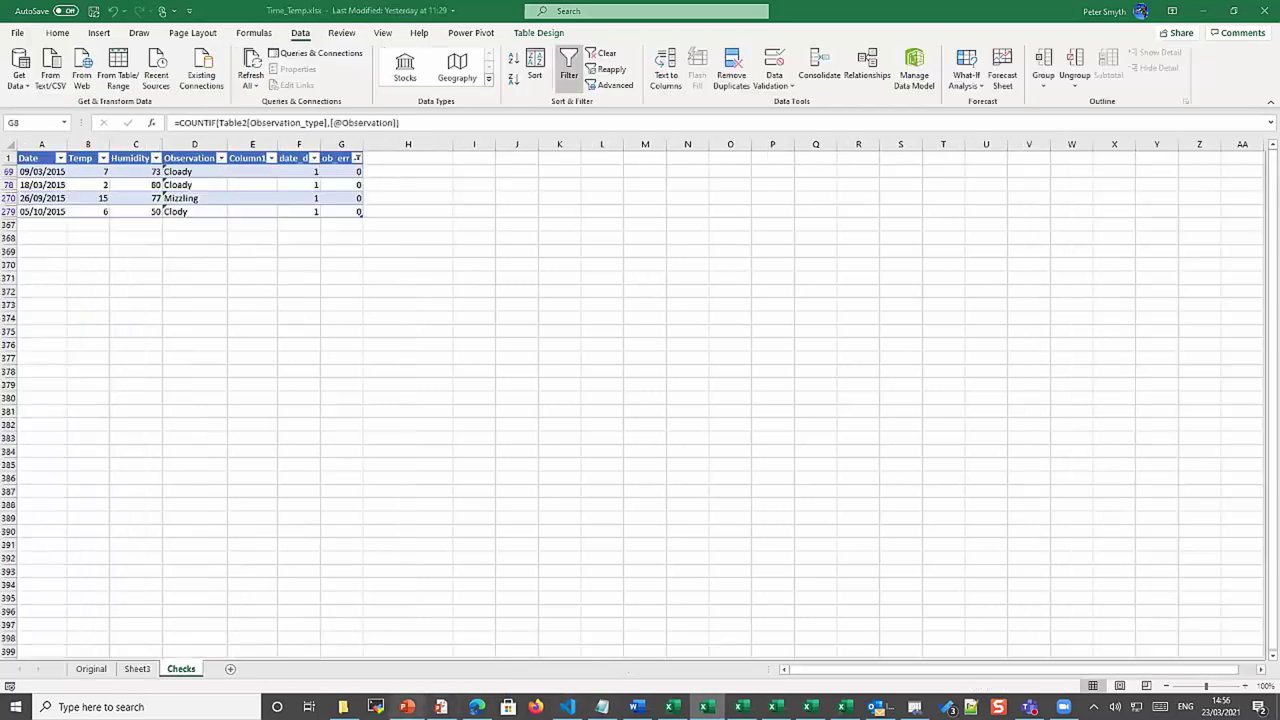
# Close the workbook without saving, then show slide 21, the Store_Pivot Demo slide
pyautogui.click(406, 707)
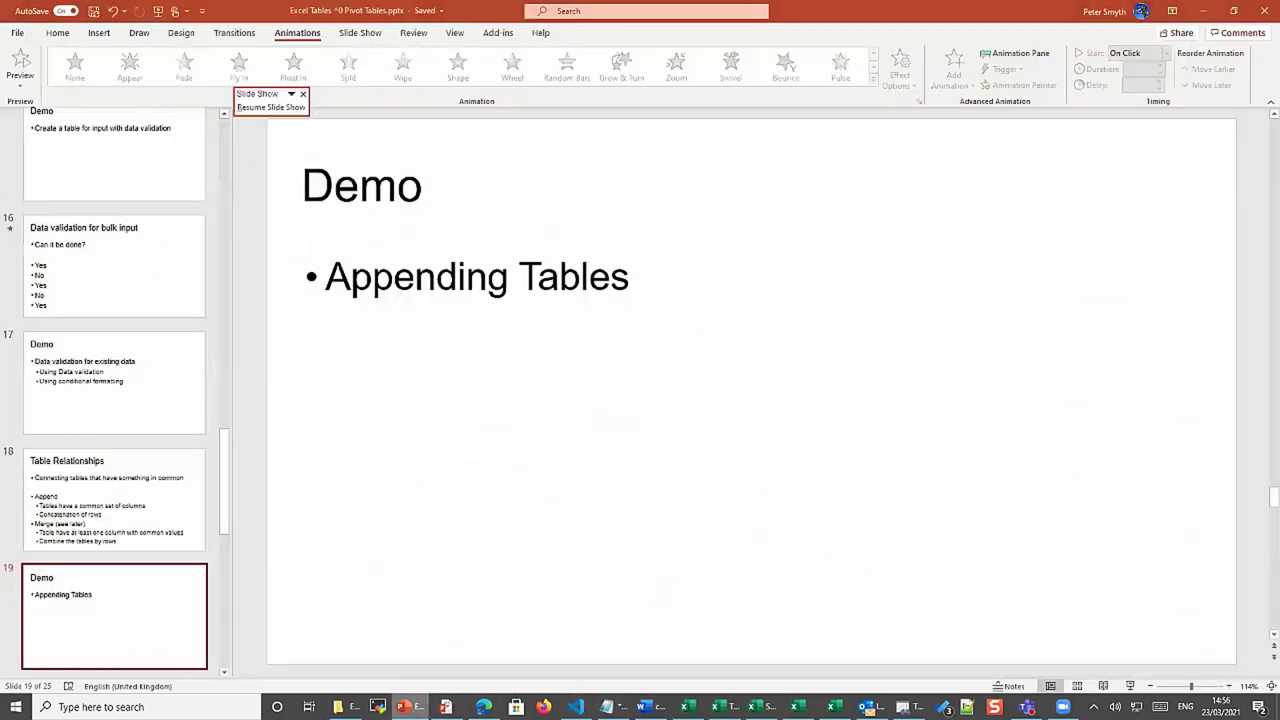
pyautogui.scroll(-5, 100, 506)
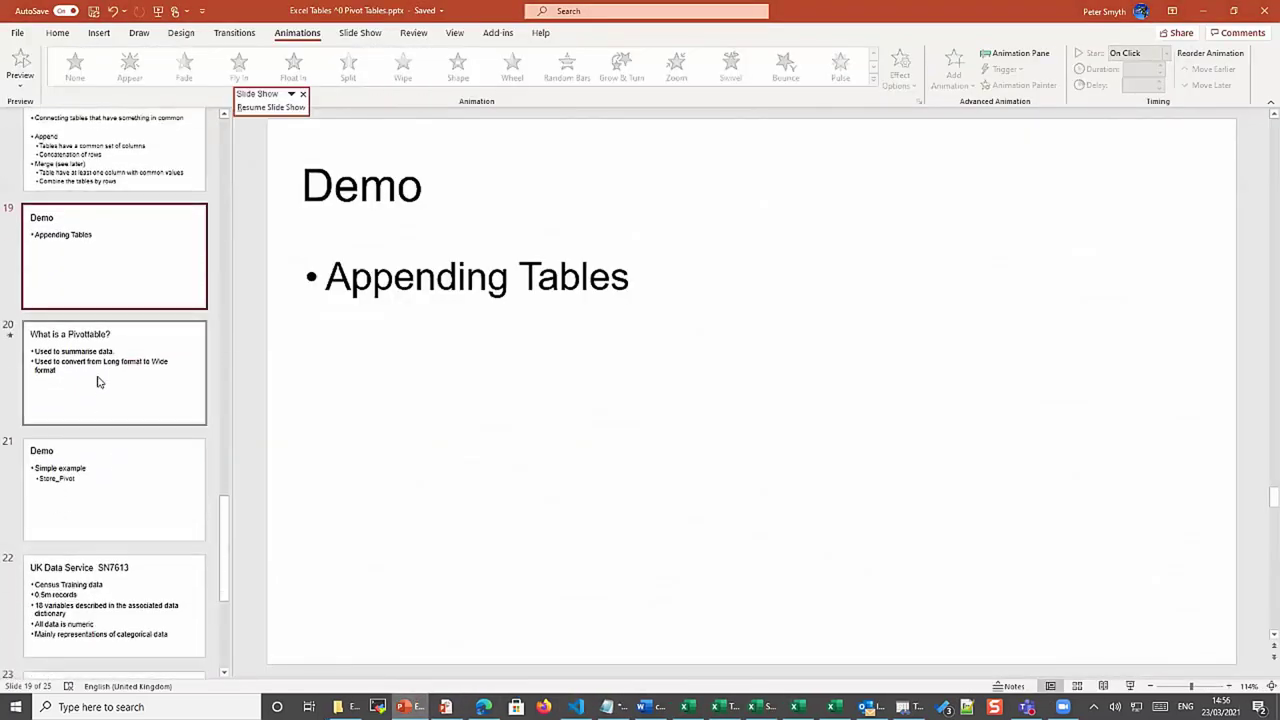
pyautogui.click(99, 381)
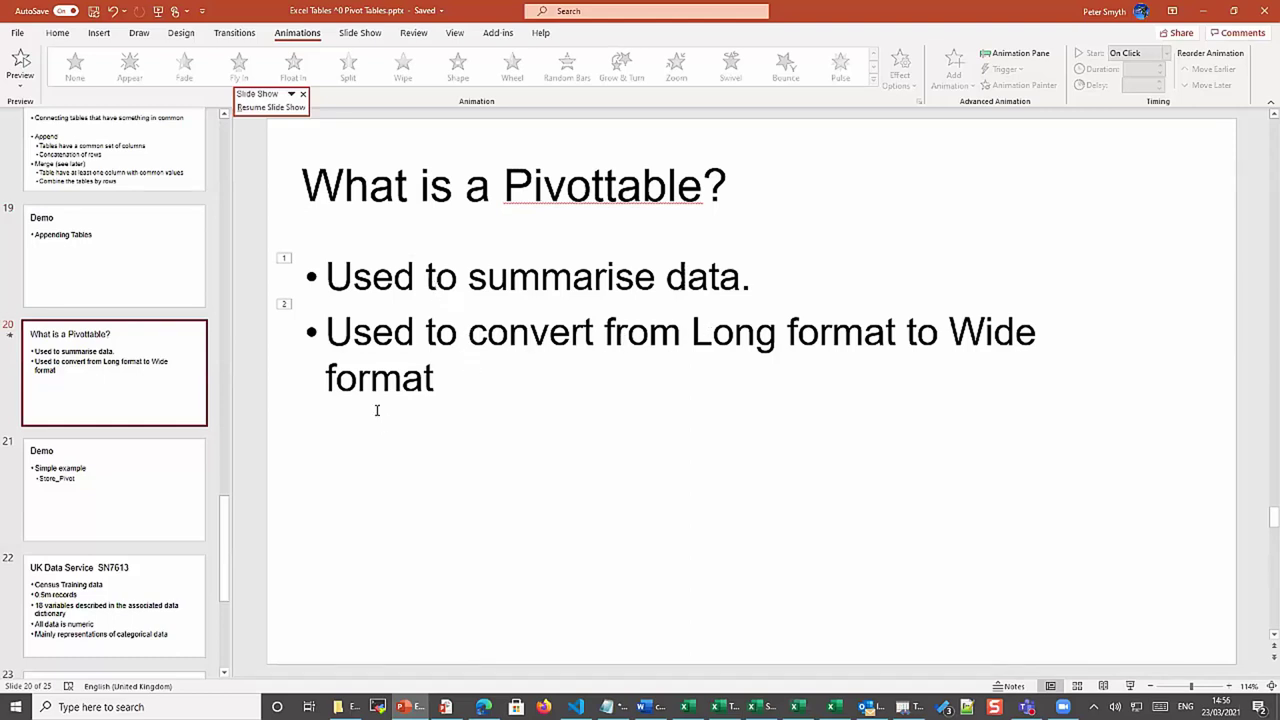
pyautogui.click(115, 505)
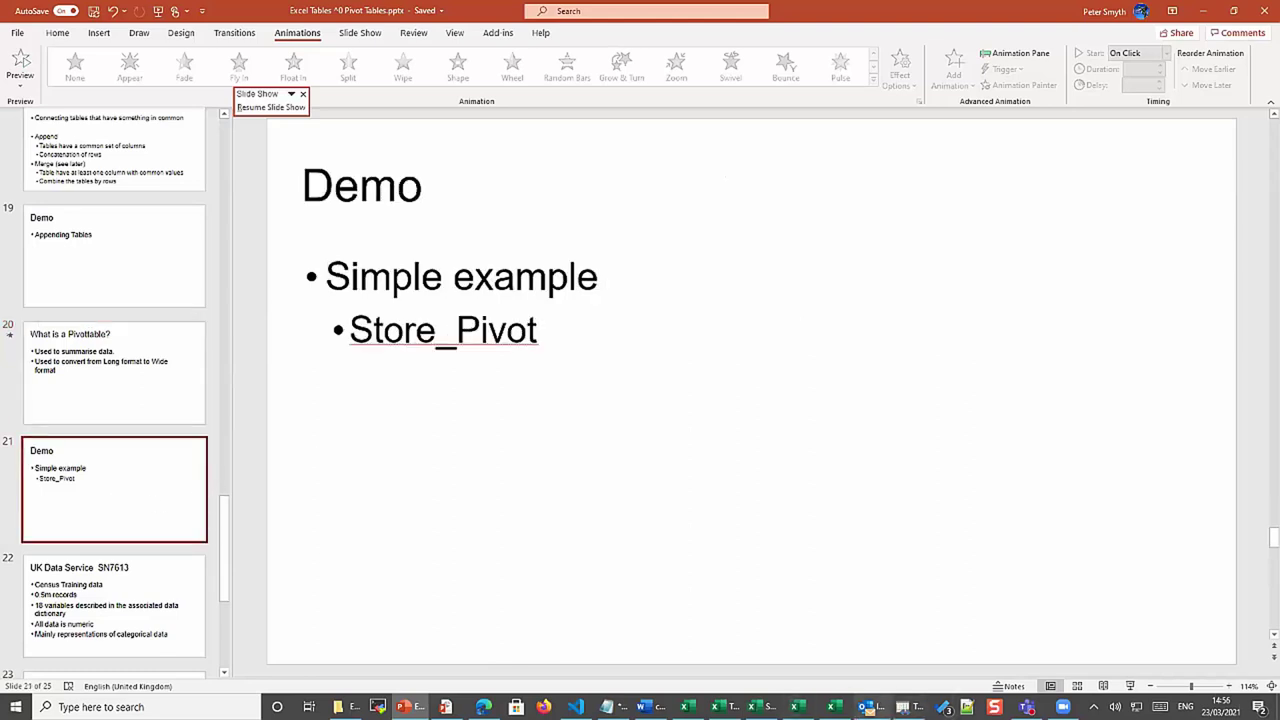
# Switch to the Store_pivot.xlsx workbook window in Excel
pyautogui.moveTo(797, 707)
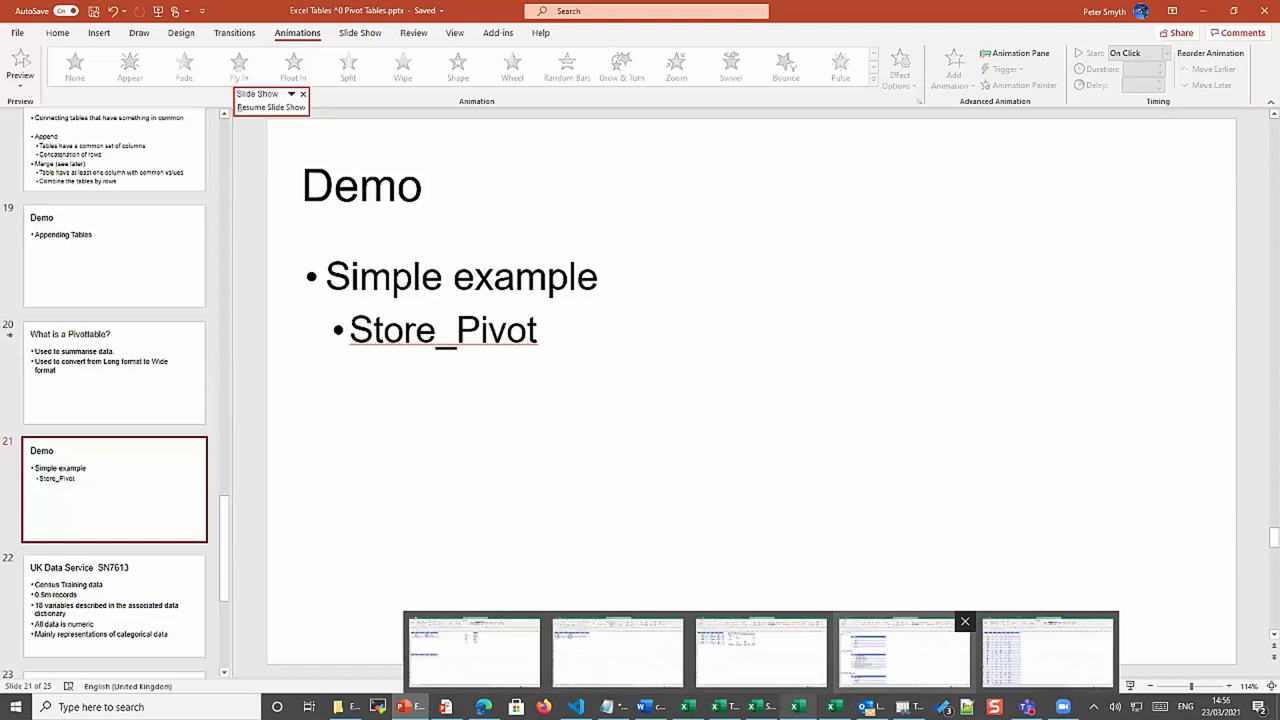
pyautogui.click(903, 652)
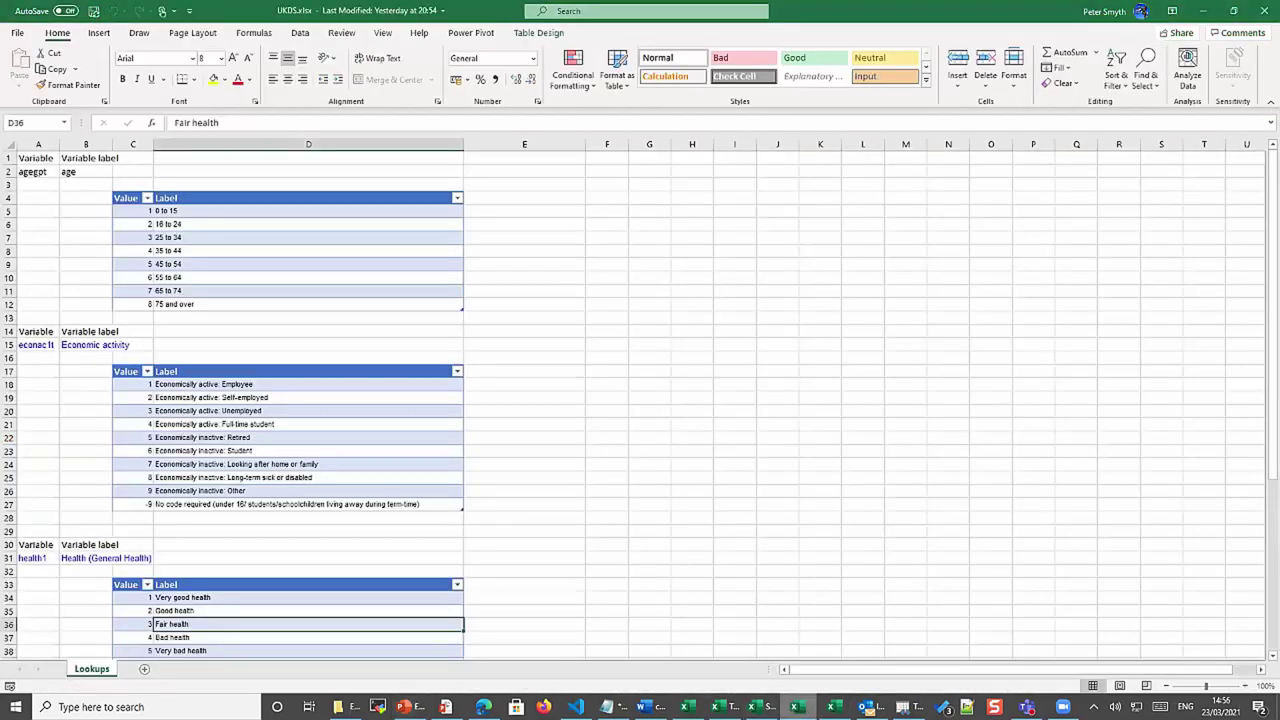
pyautogui.click(760, 707)
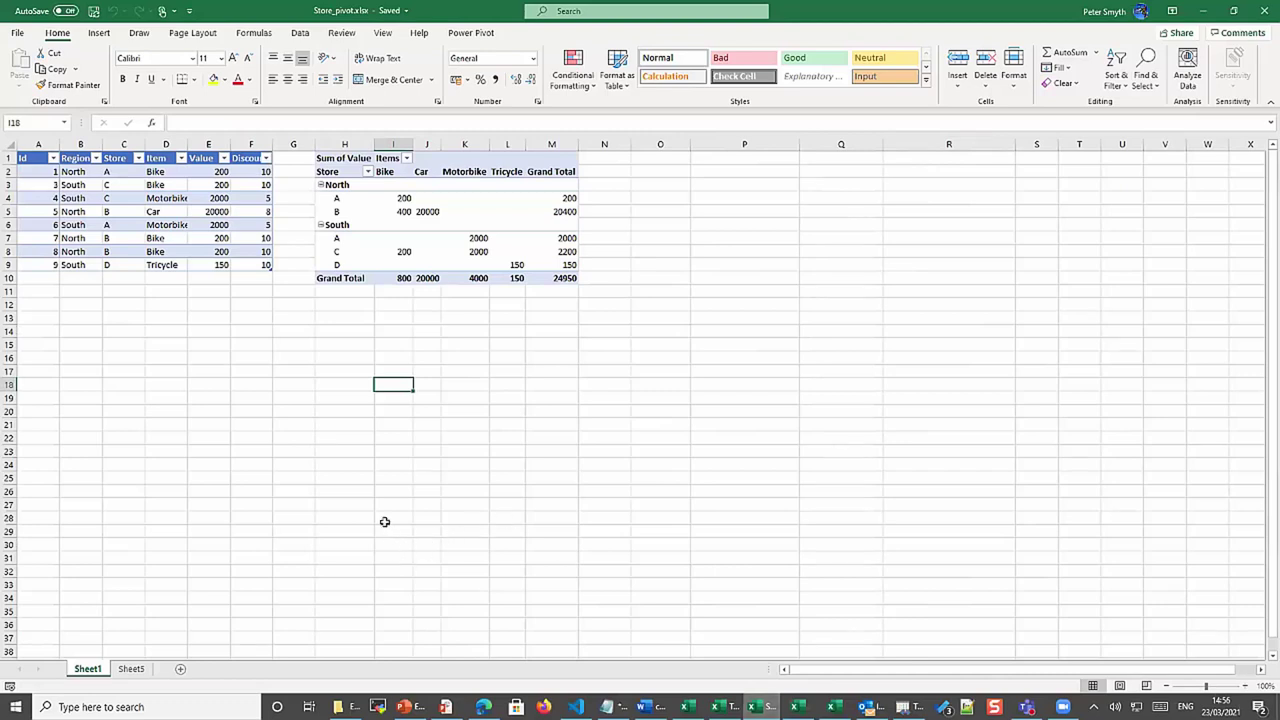
# Point out stores A and C, Table Design, the South region B3:B5, and a pivot store label
pyautogui.click(124, 226)
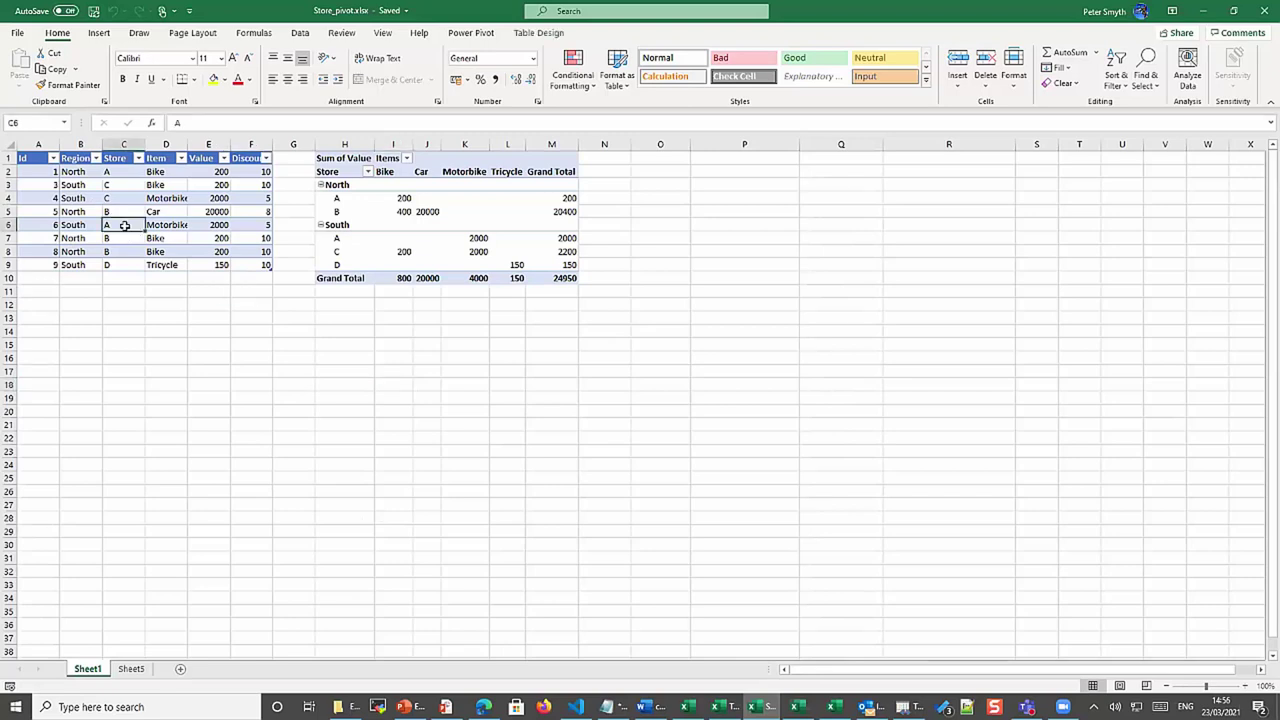
pyautogui.click(539, 33)
pyautogui.click(128, 211)
pyautogui.click(122, 199)
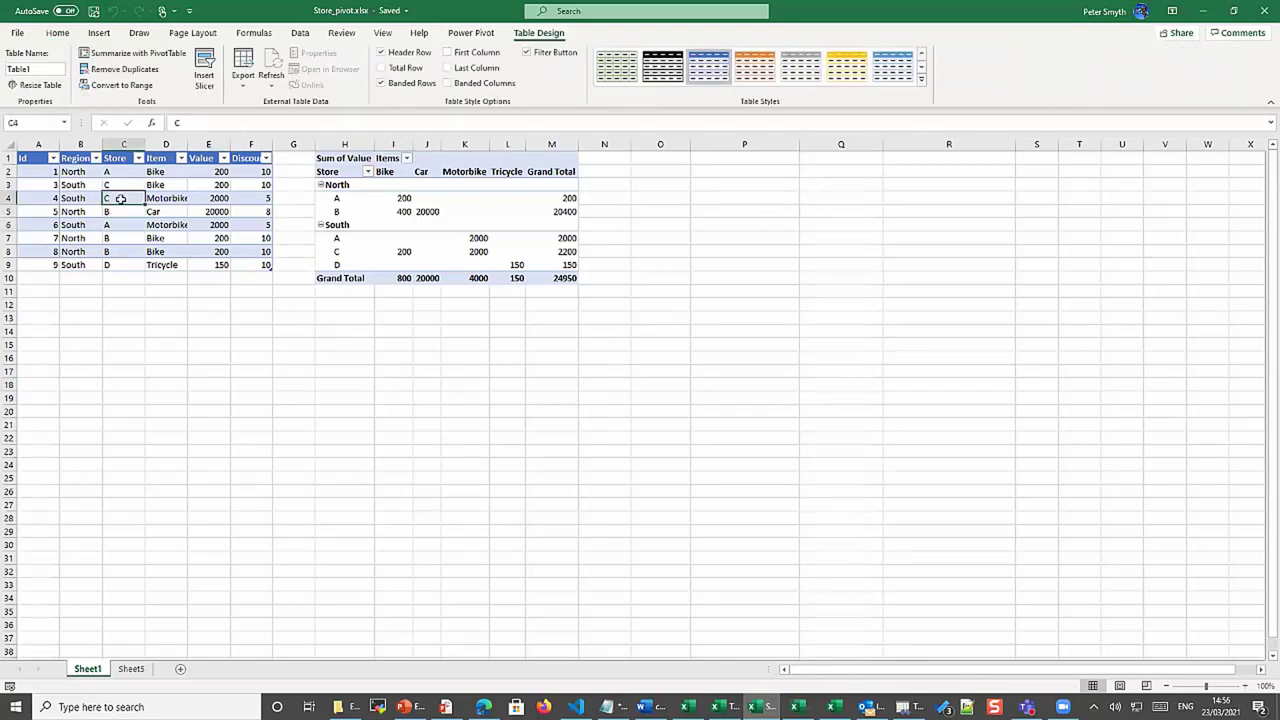
pyautogui.click(124, 211)
pyautogui.click(132, 226)
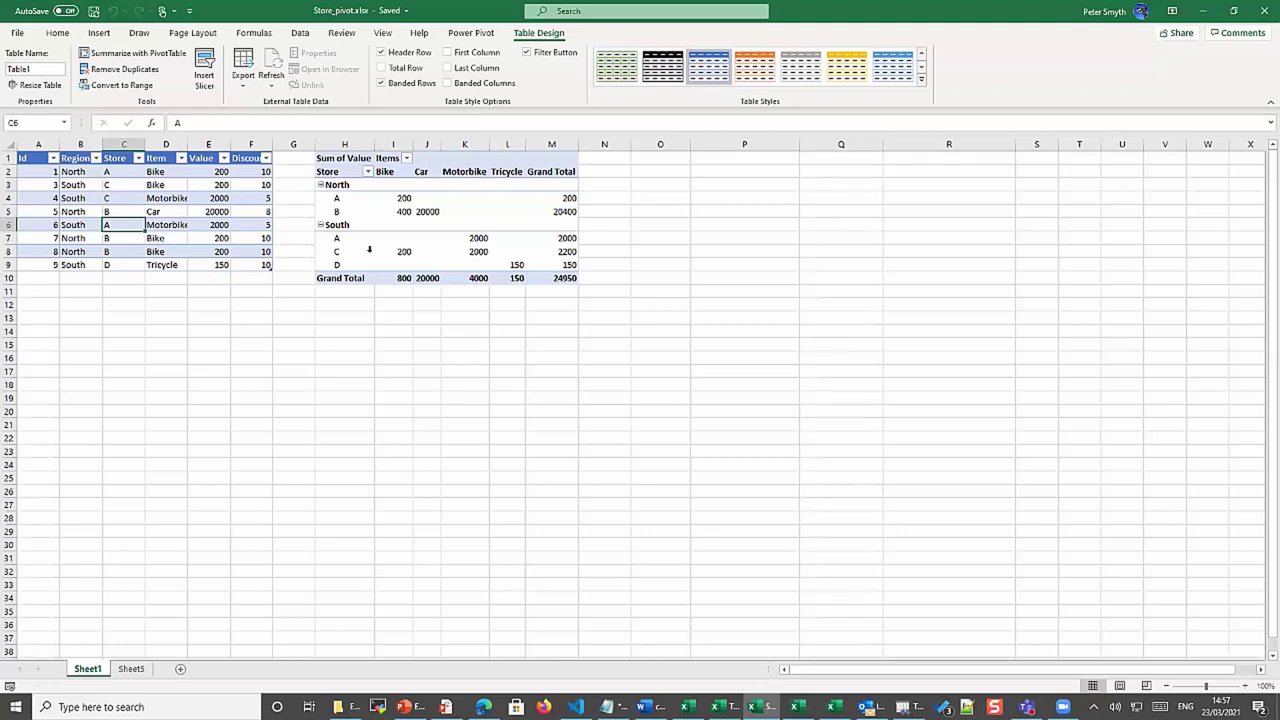
pyautogui.moveTo(471, 248)
pyautogui.moveTo(80, 188); pyautogui.dragTo(80, 211)
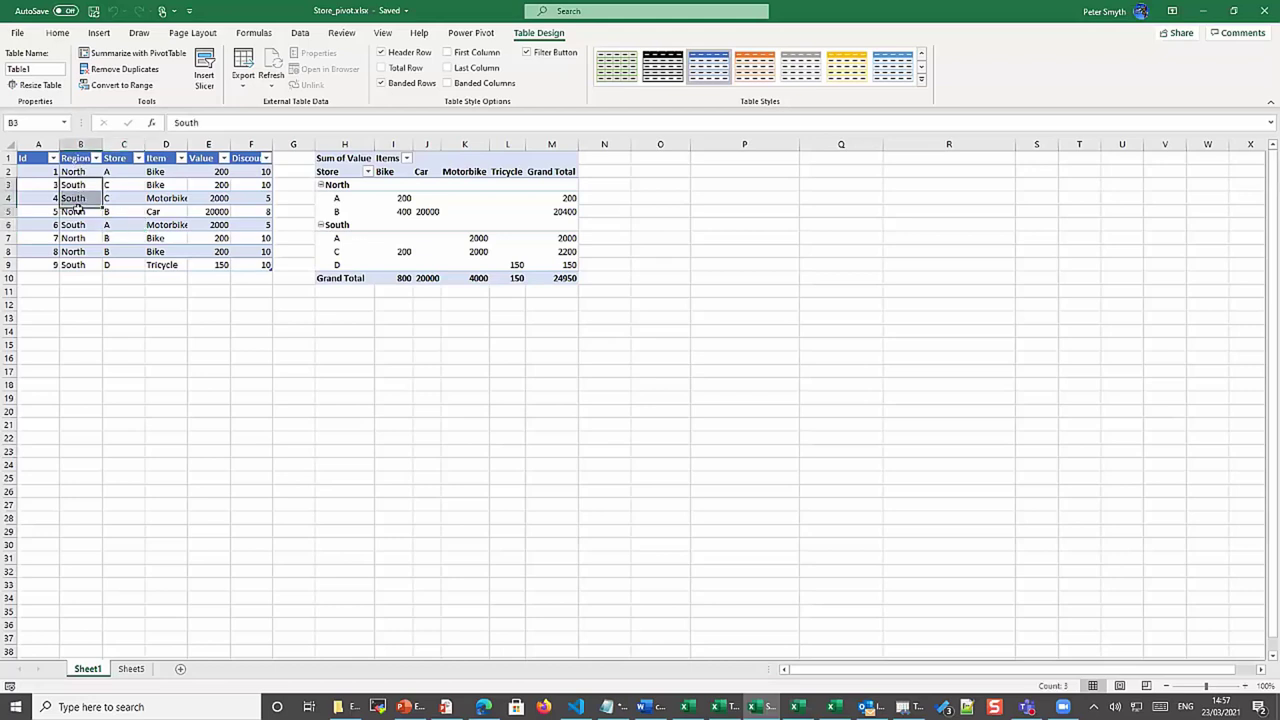
pyautogui.click(80, 263)
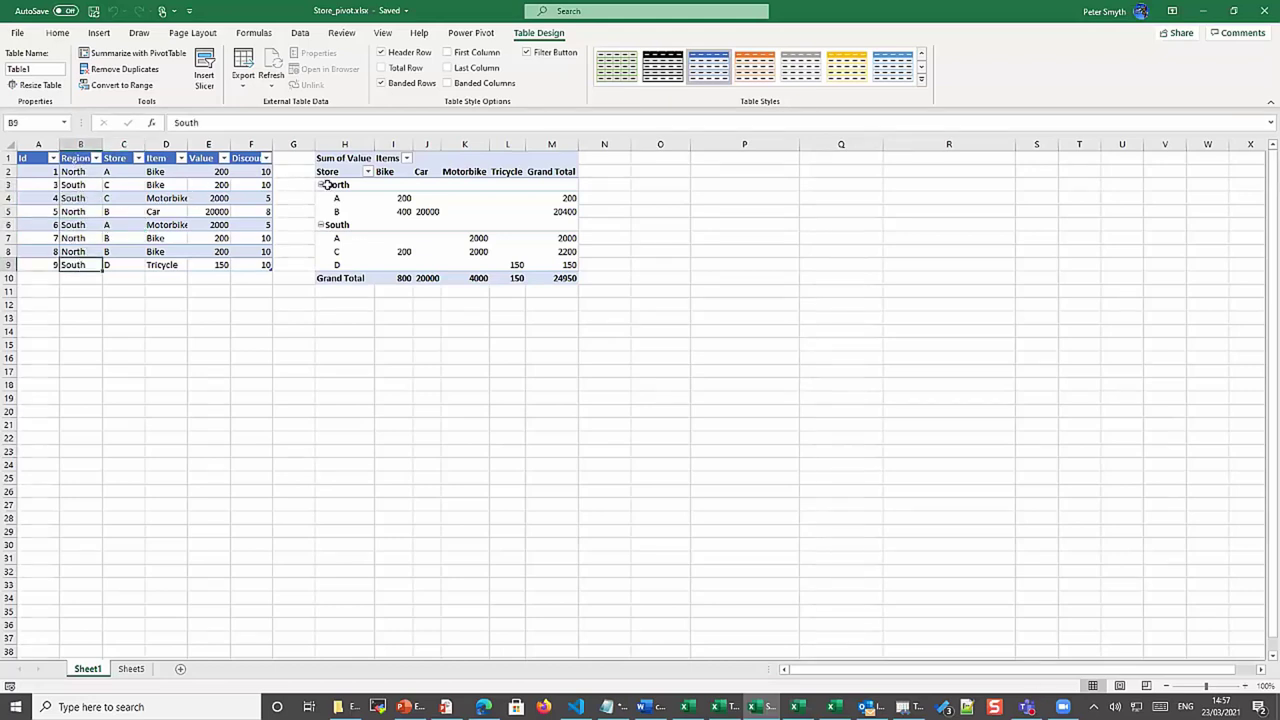
pyautogui.click(336, 199)
pyautogui.click(337, 211)
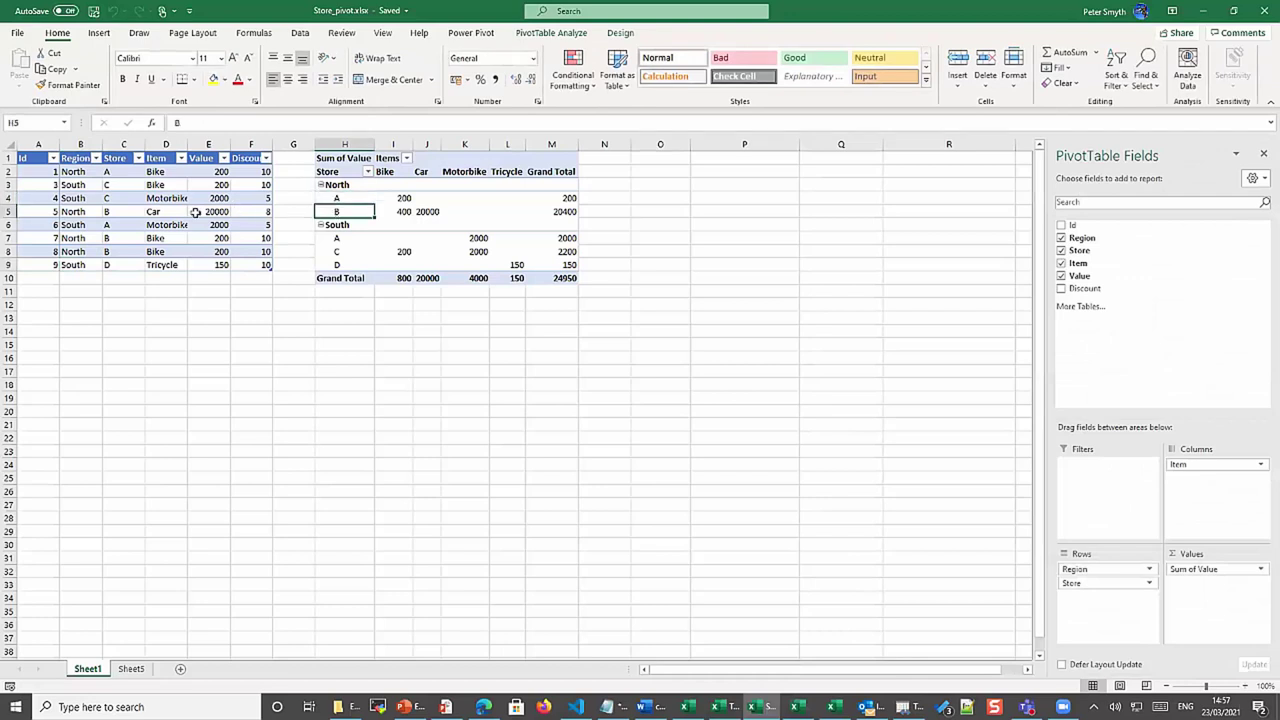
pyautogui.click(118, 173)
pyautogui.click(119, 213)
pyautogui.click(118, 226)
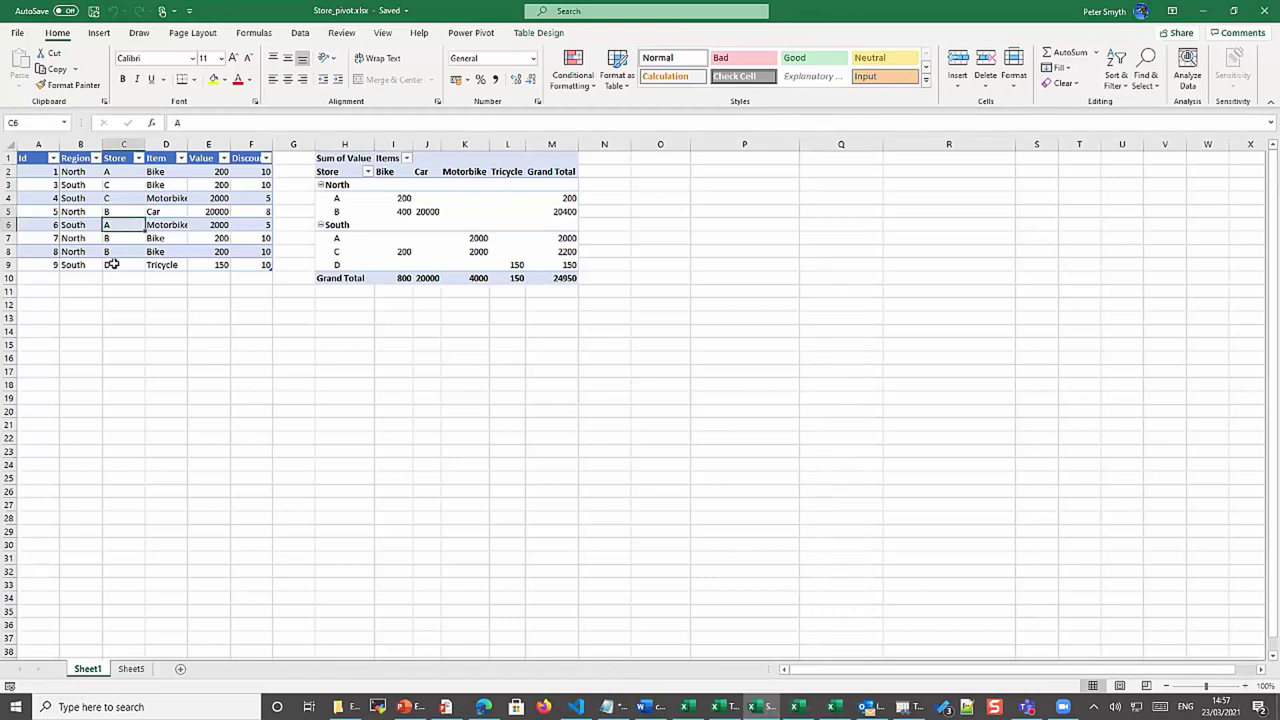
pyautogui.click(115, 198)
pyautogui.click(108, 251)
pyautogui.click(109, 265)
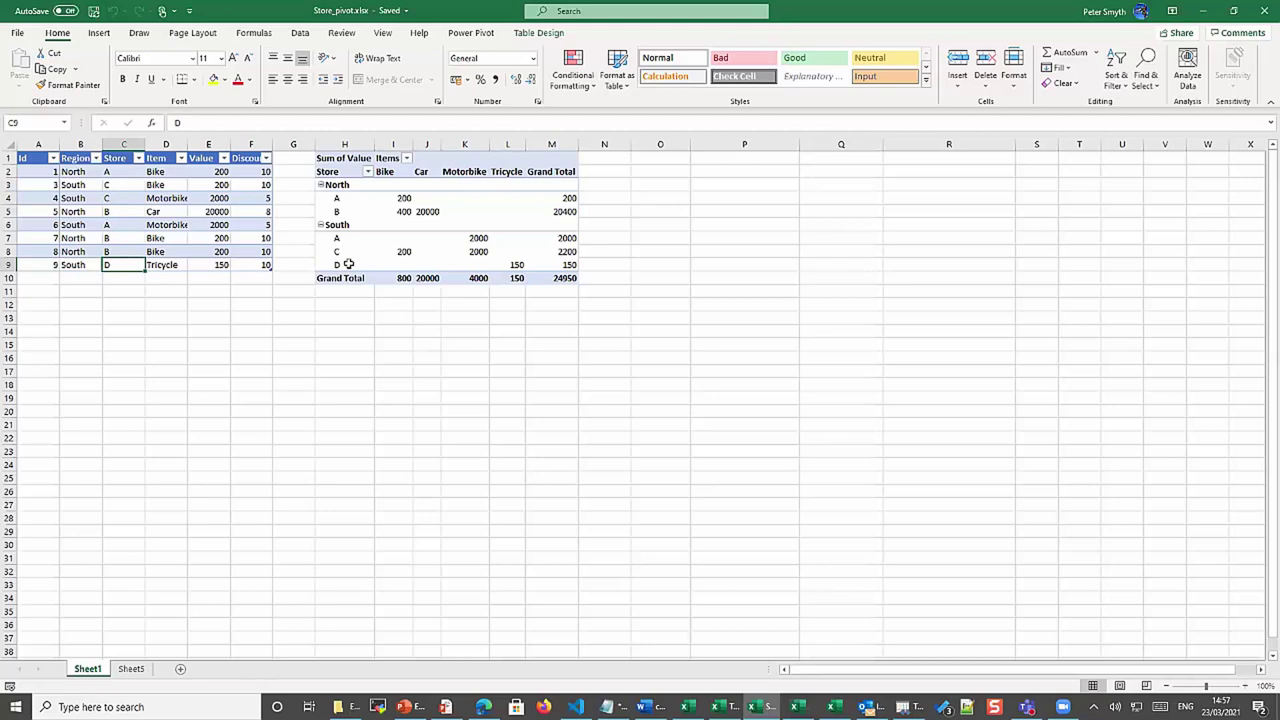
pyautogui.click(152, 157)
pyautogui.moveTo(160, 176); pyautogui.dragTo(169, 266)
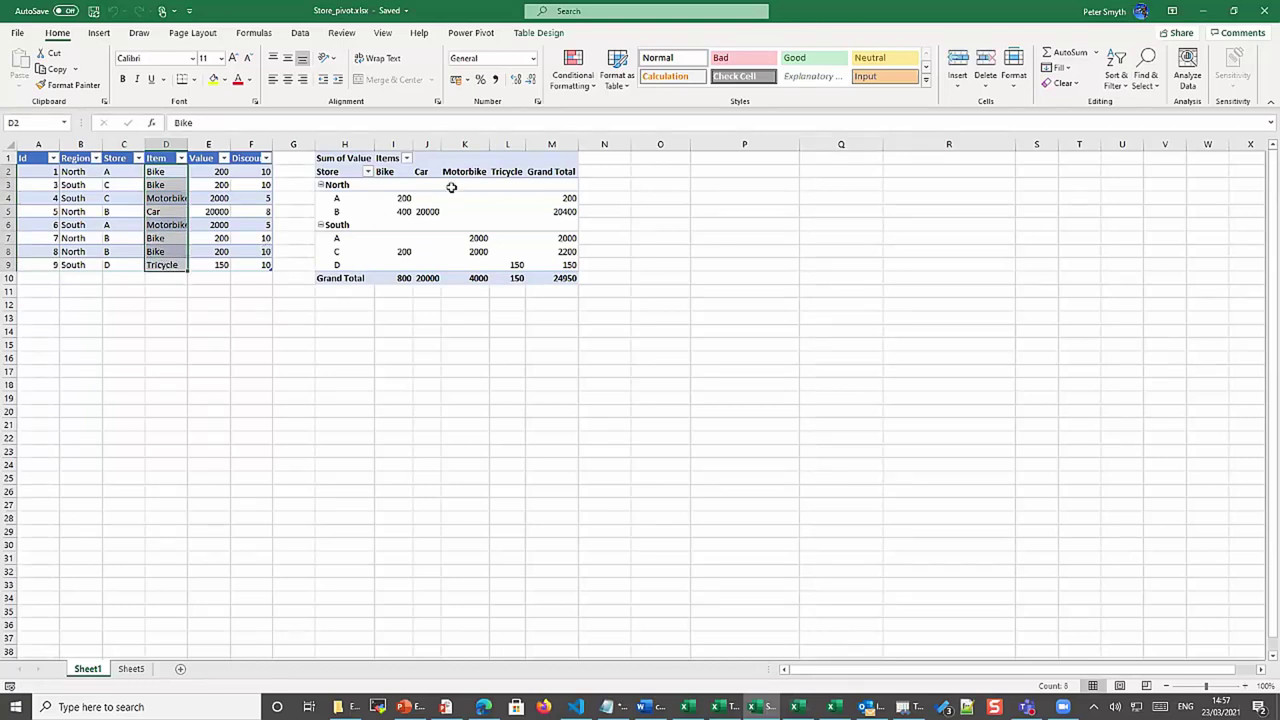
pyautogui.click(381, 171)
pyautogui.moveTo(381, 171); pyautogui.dragTo(506, 180)
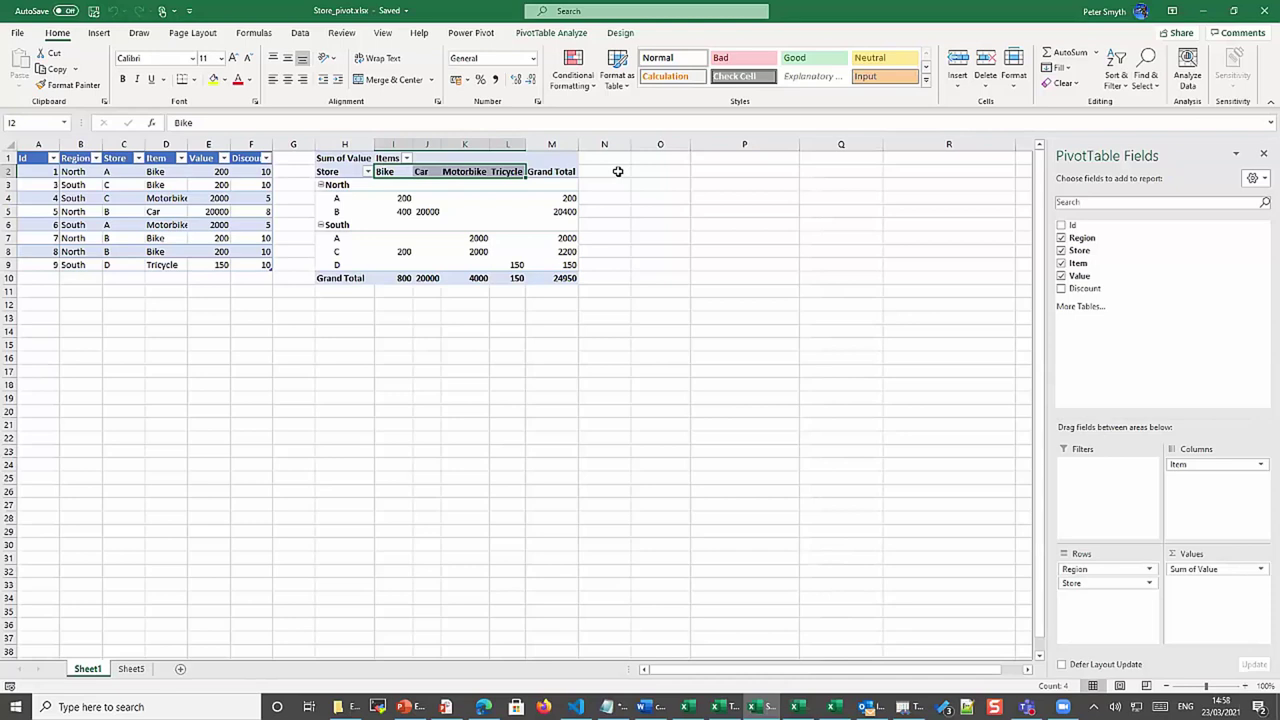
pyautogui.click(417, 218)
pyautogui.click(500, 251)
pyautogui.click(427, 224)
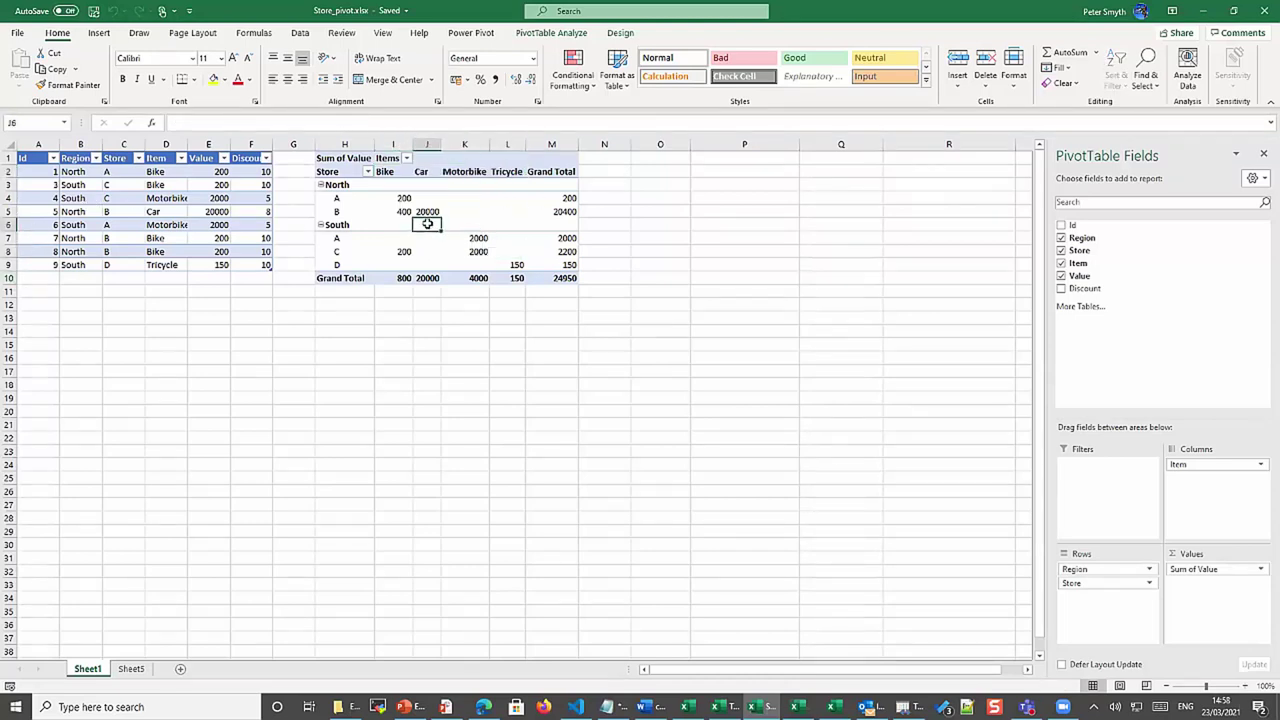
pyautogui.click(404, 211)
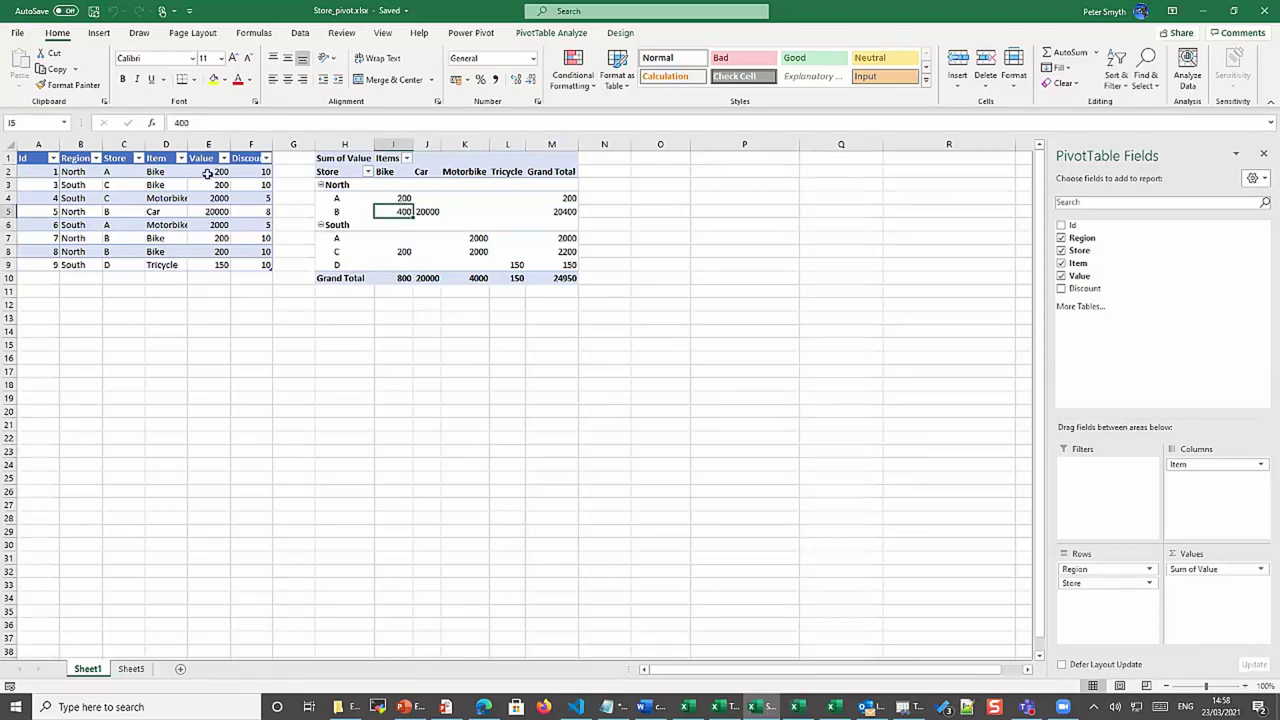
pyautogui.click(215, 211)
pyautogui.click(218, 237)
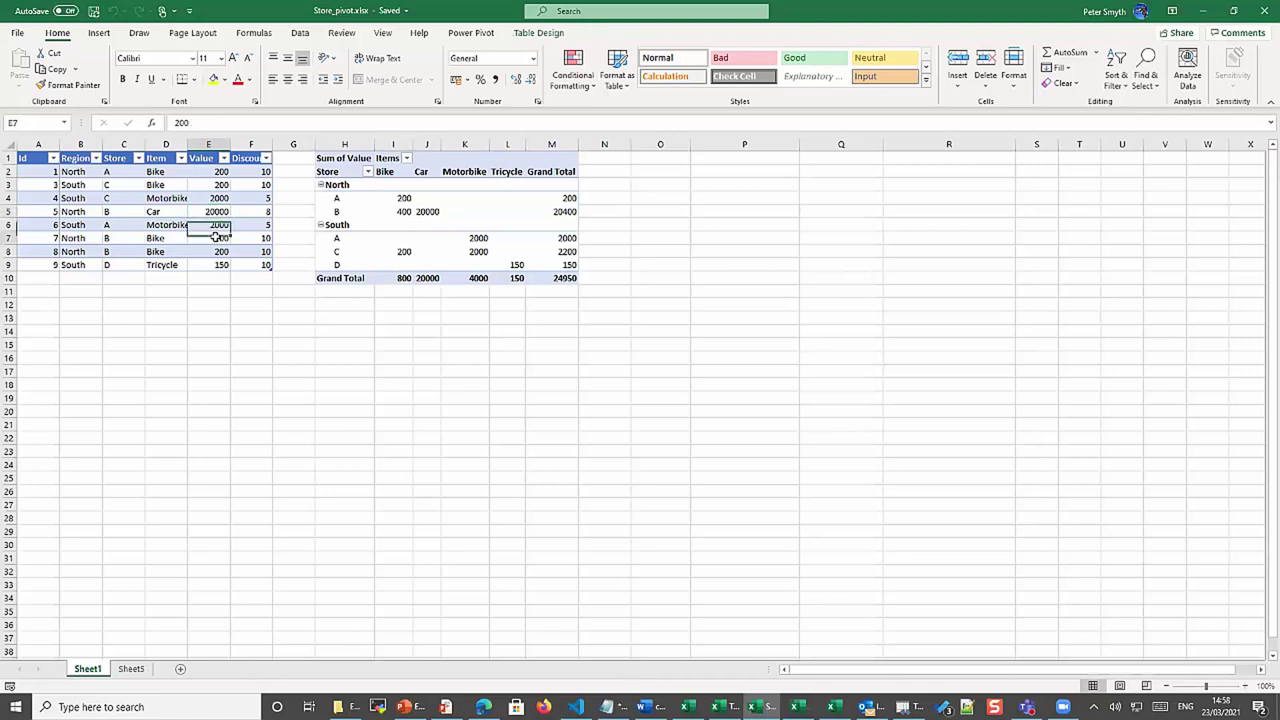
pyautogui.click(215, 277)
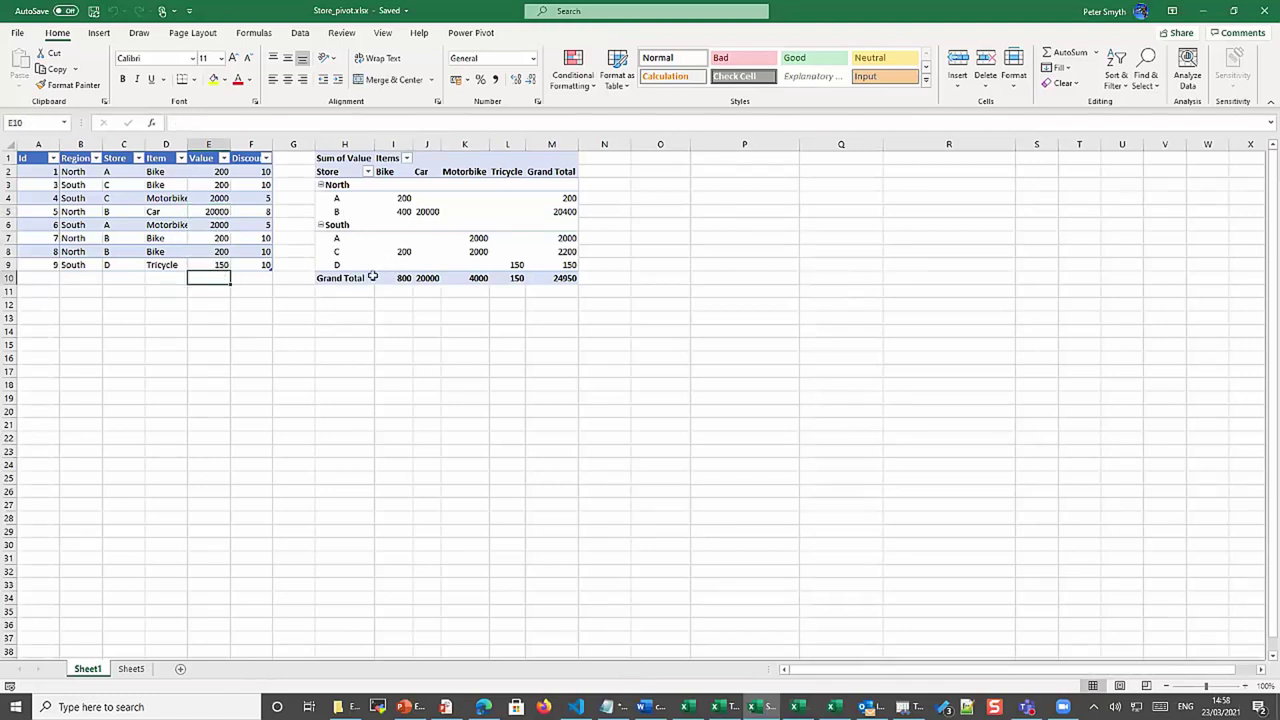
pyautogui.click(338, 213)
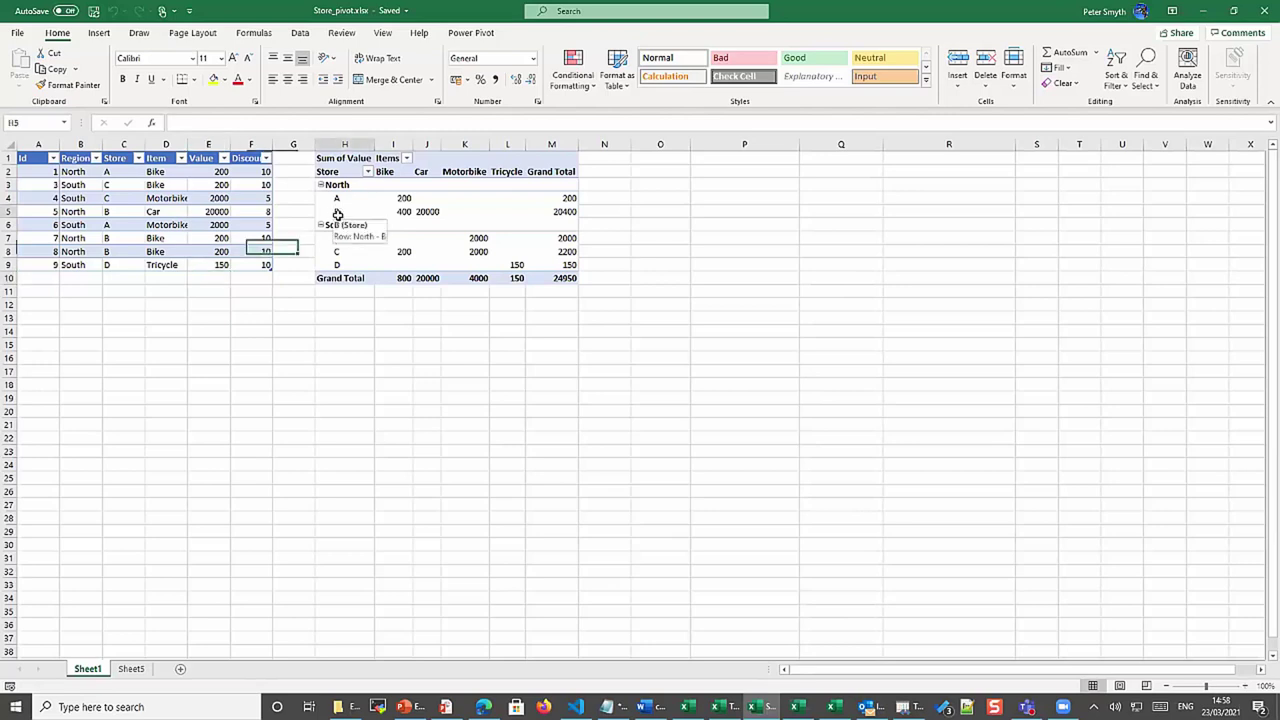
pyautogui.click(401, 213)
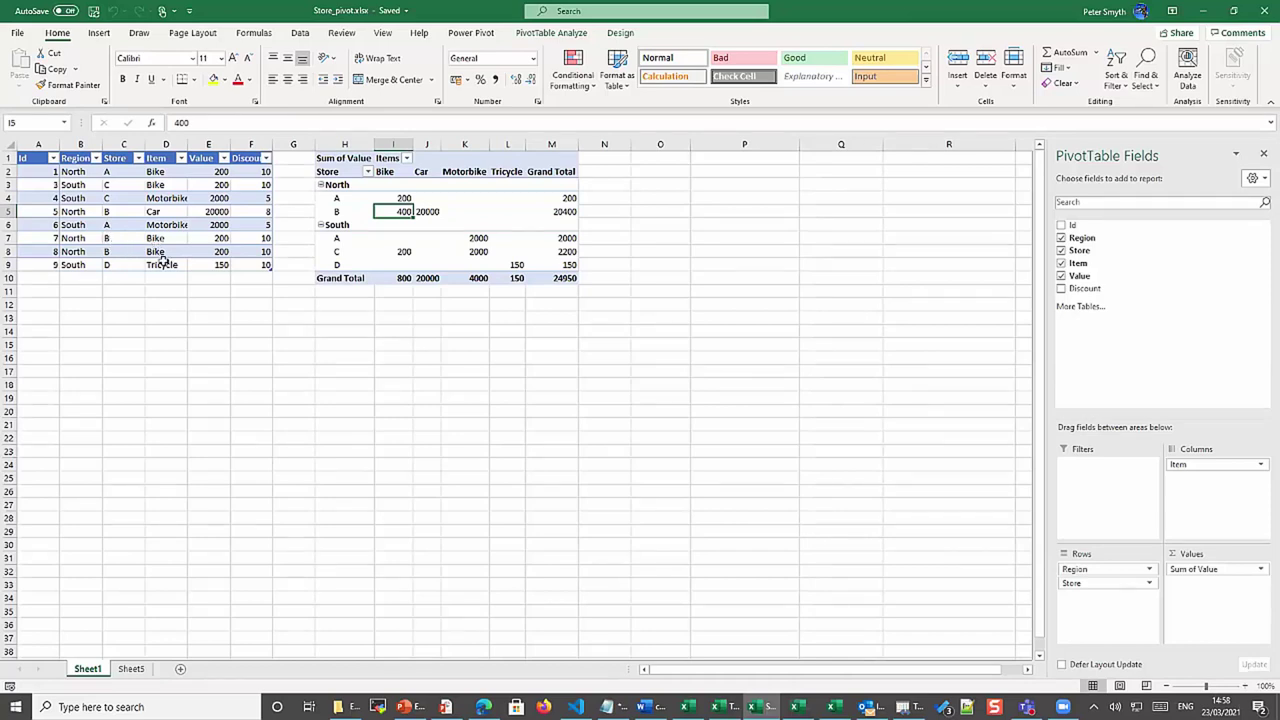
pyautogui.click(206, 240)
pyautogui.click(204, 250)
pyautogui.click(404, 211)
pyautogui.moveTo(409, 246)
pyautogui.click(1262, 154)
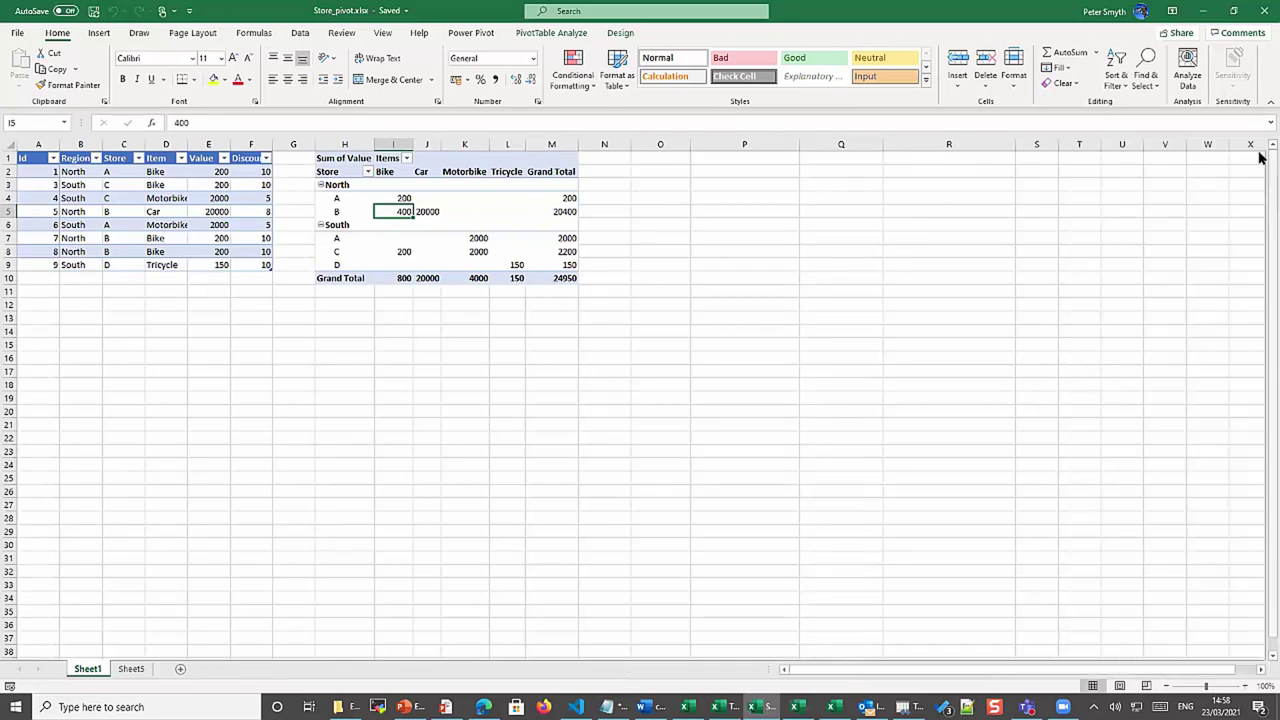
pyautogui.click(138, 214)
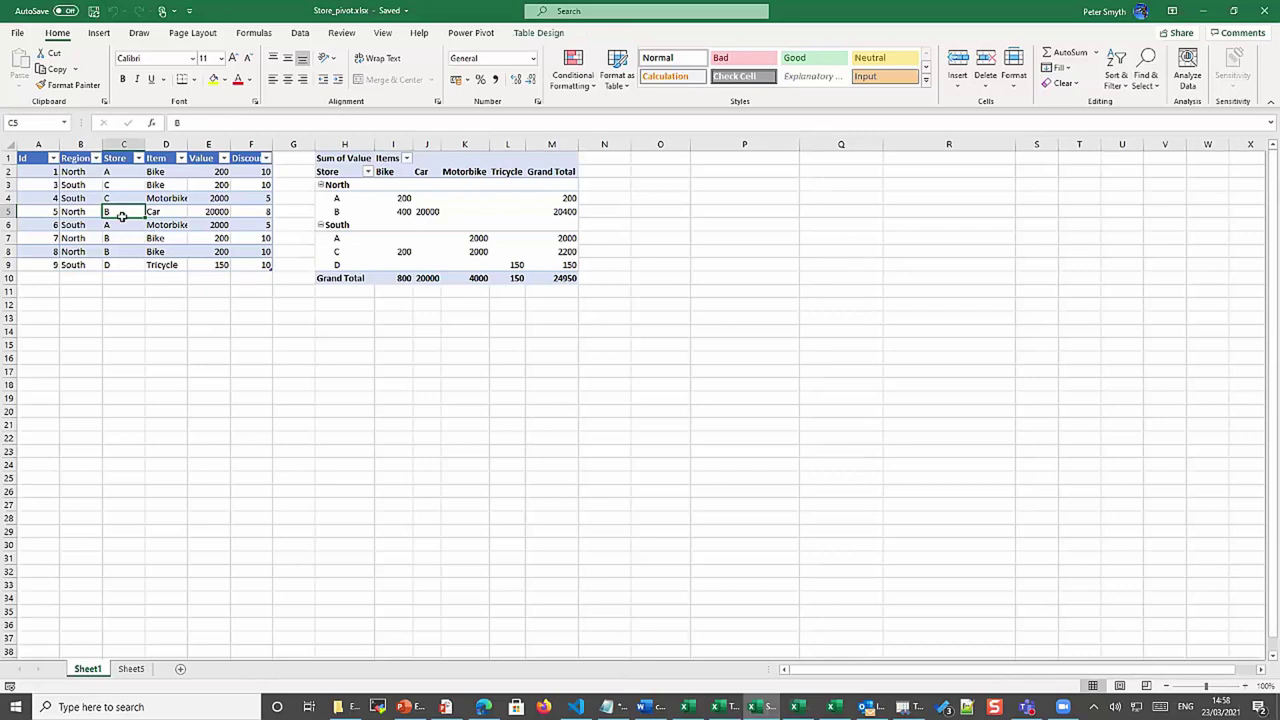
pyautogui.click(97, 33)
# Create a PivotTable from Table1 on the existing worksheet at cell H17
pyautogui.click(24, 68)
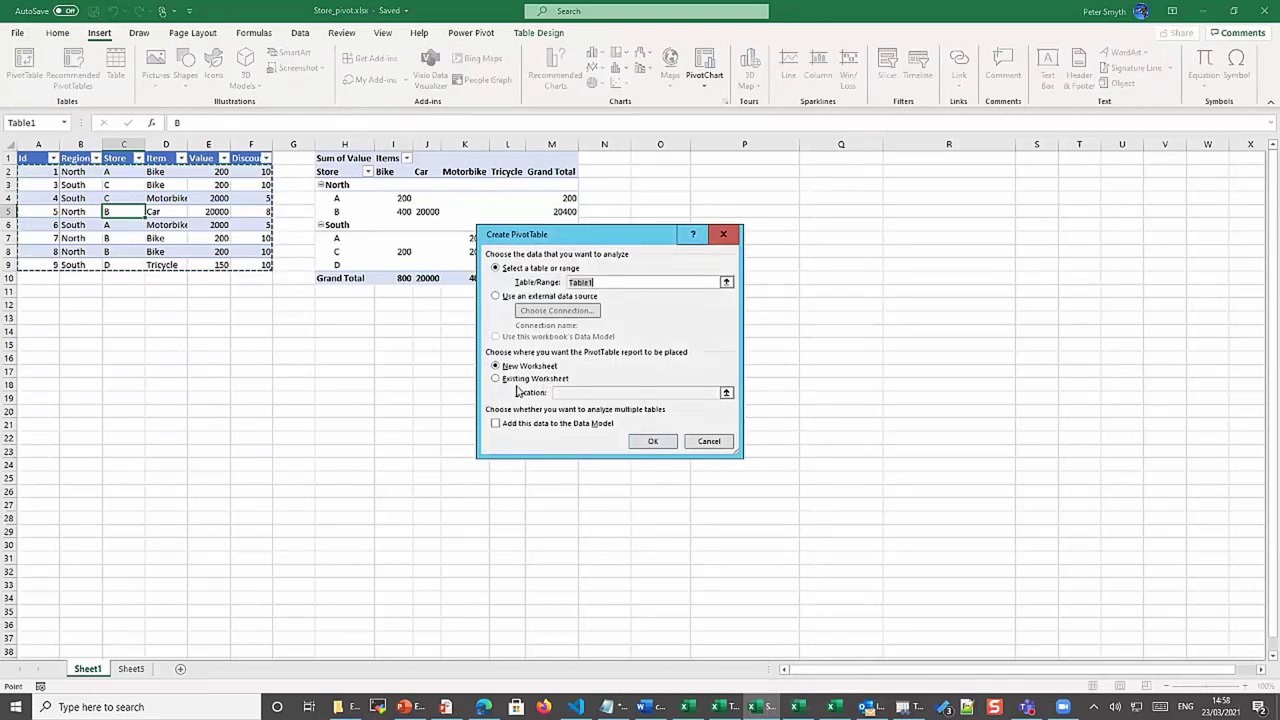
pyautogui.click(496, 380)
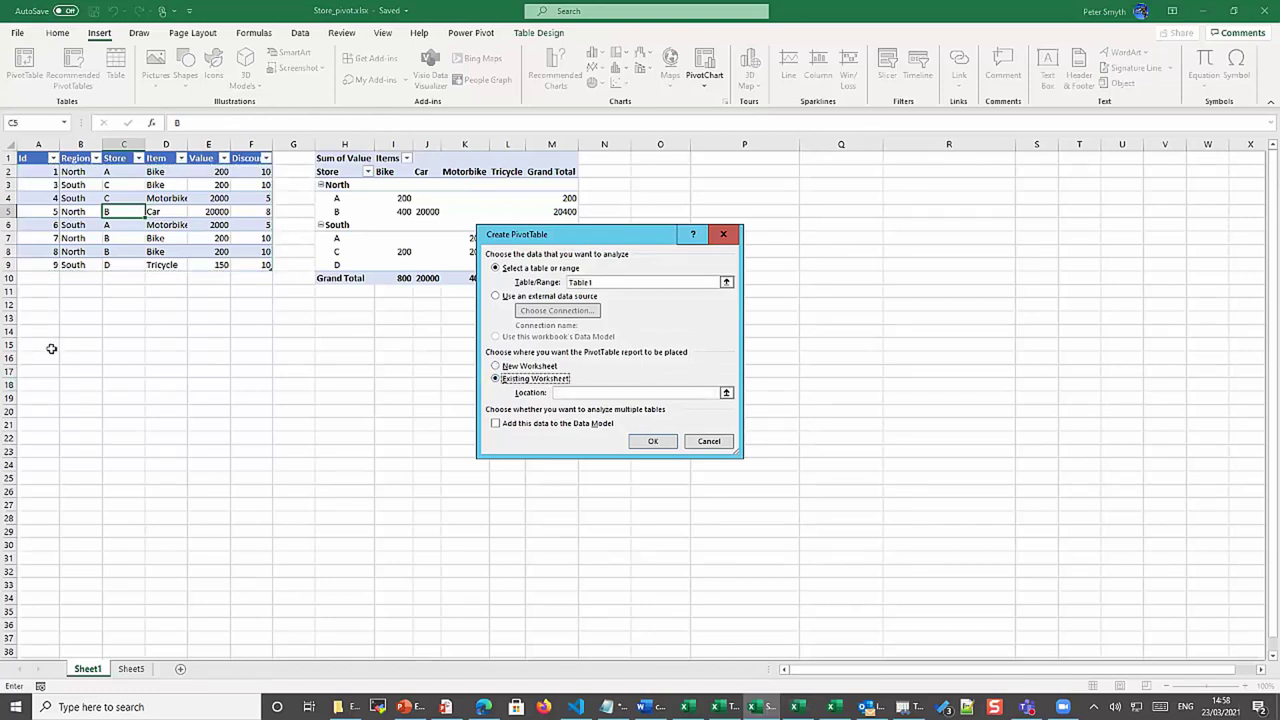
pyautogui.click(329, 371)
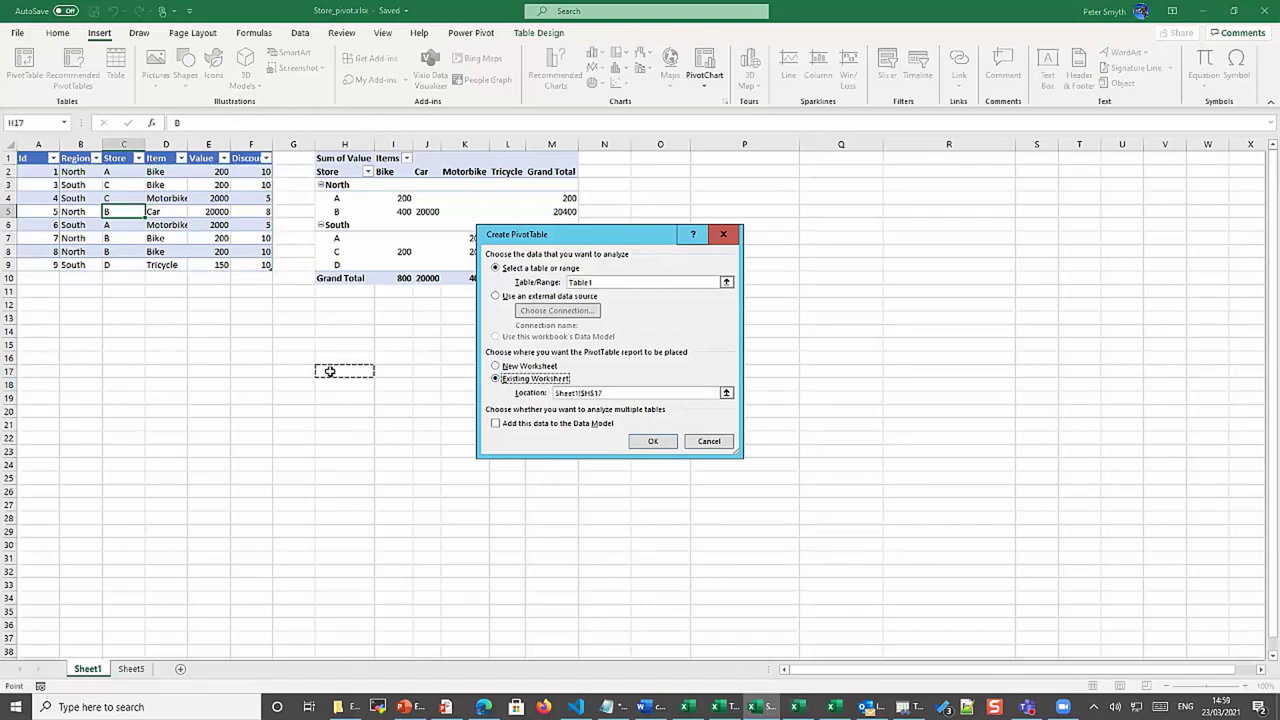
pyautogui.click(653, 442)
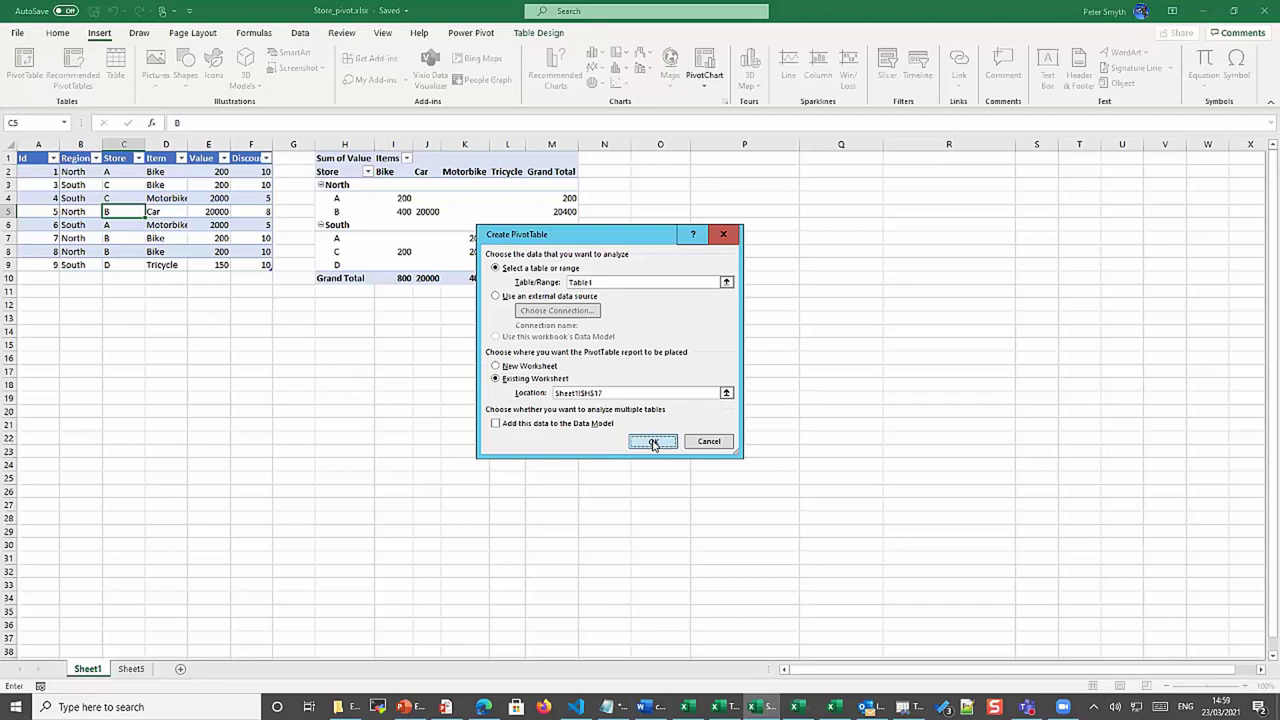
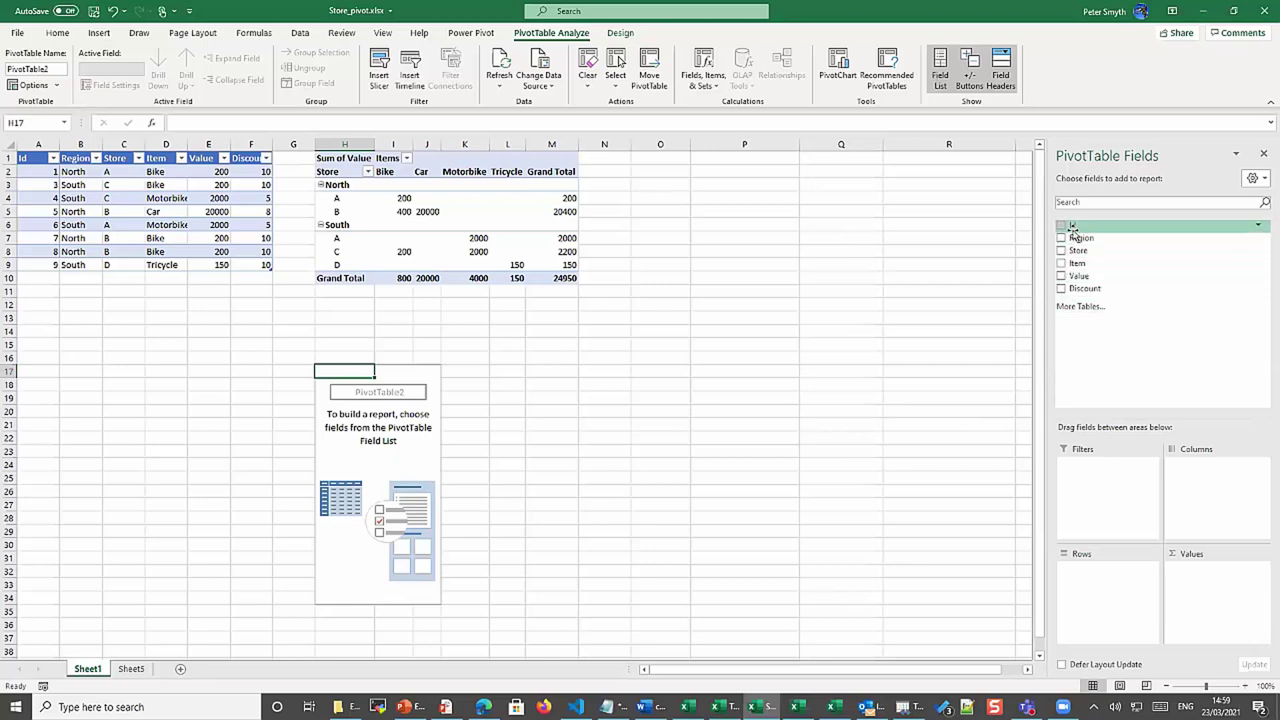
# Lay out the second pivot with Region and Store in rows, Item in columns, and Sum of Value
pyautogui.moveTo(1072, 250); pyautogui.dragTo(1104, 586)
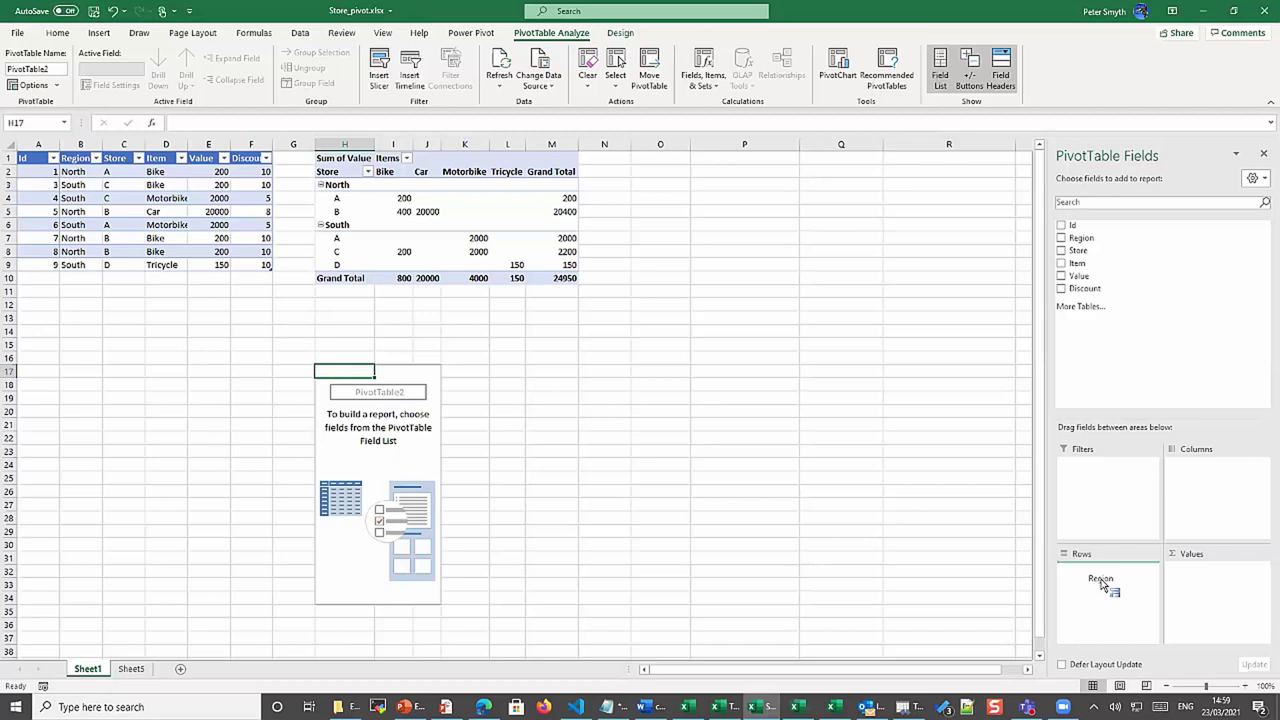
pyautogui.moveTo(1104, 586); pyautogui.dragTo(1099, 574)
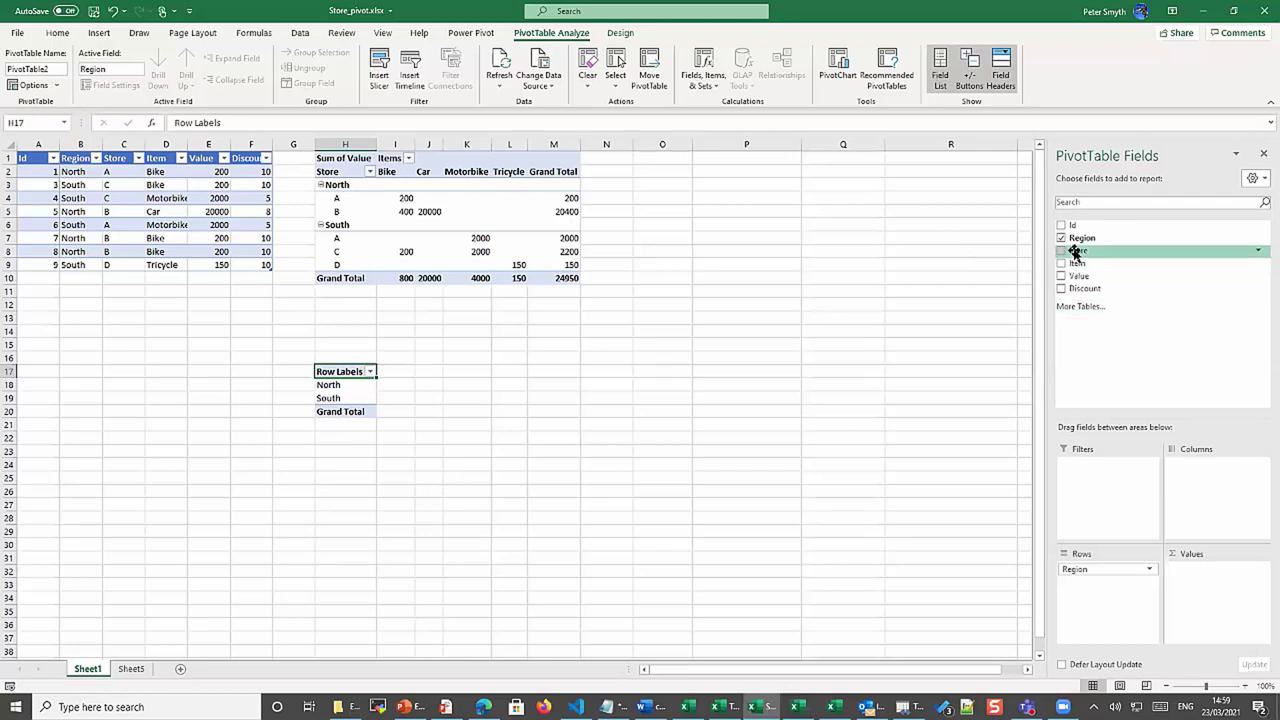
pyautogui.moveTo(1077, 250); pyautogui.dragTo(1114, 589)
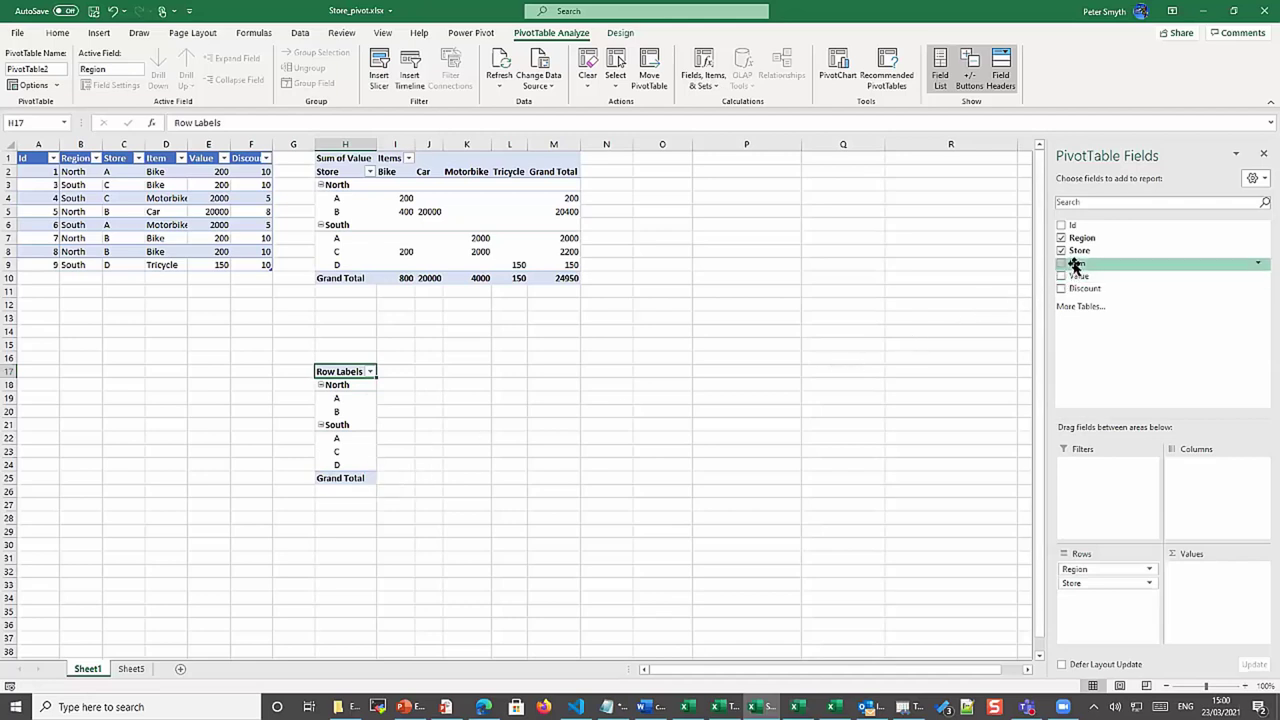
pyautogui.moveTo(1076, 265); pyautogui.dragTo(1201, 479)
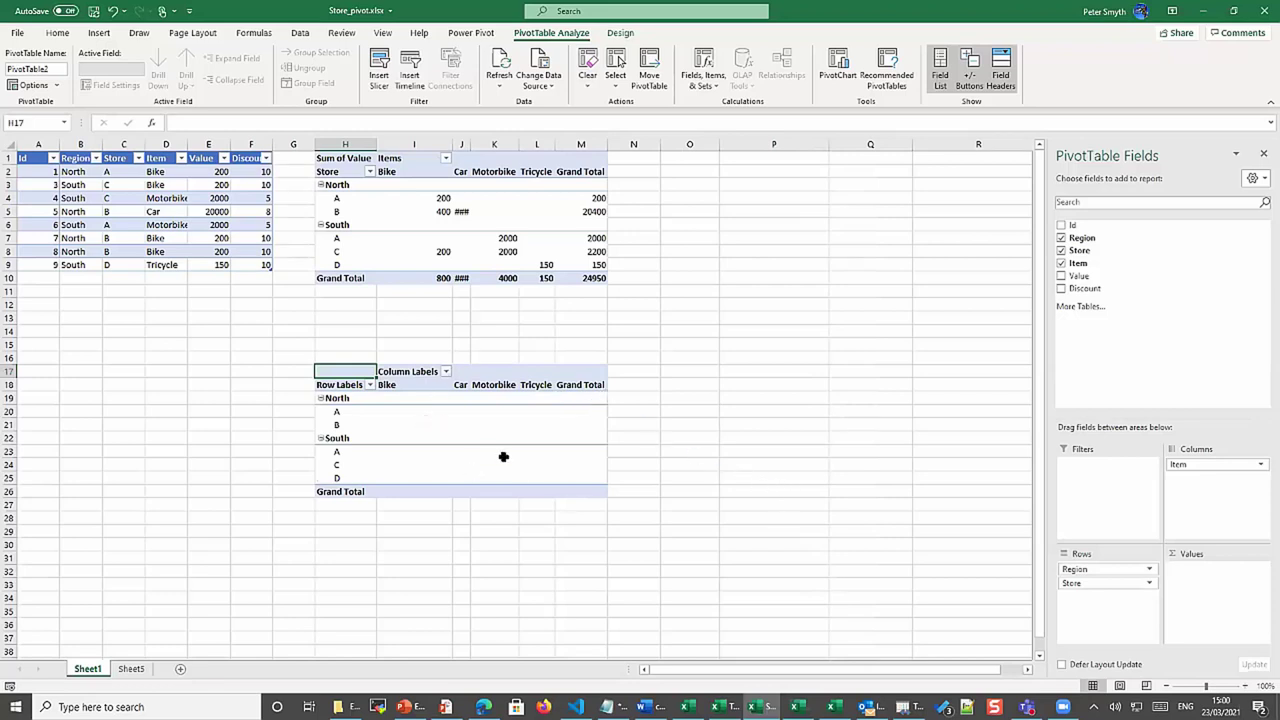
pyautogui.moveTo(1082, 281); pyautogui.dragTo(1212, 590)
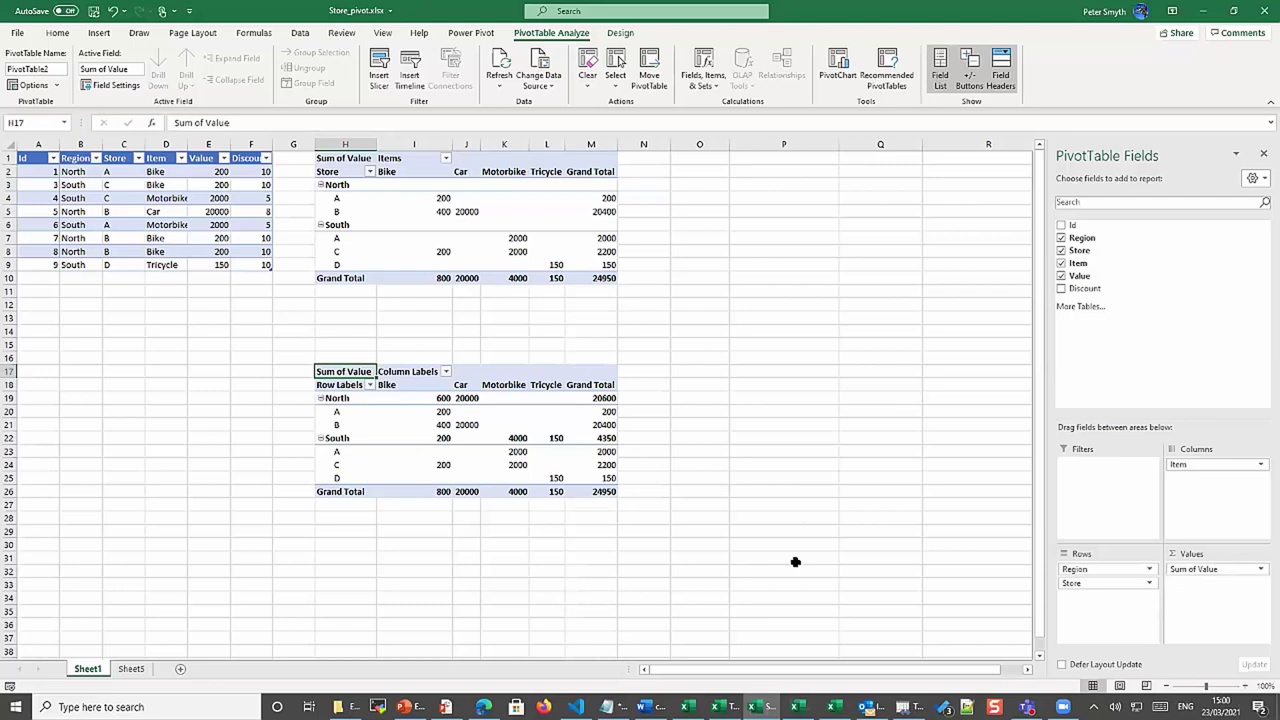
# Switch the Value field summary from Sum to Count, giving a grand total of 8
pyautogui.click(1260, 570)
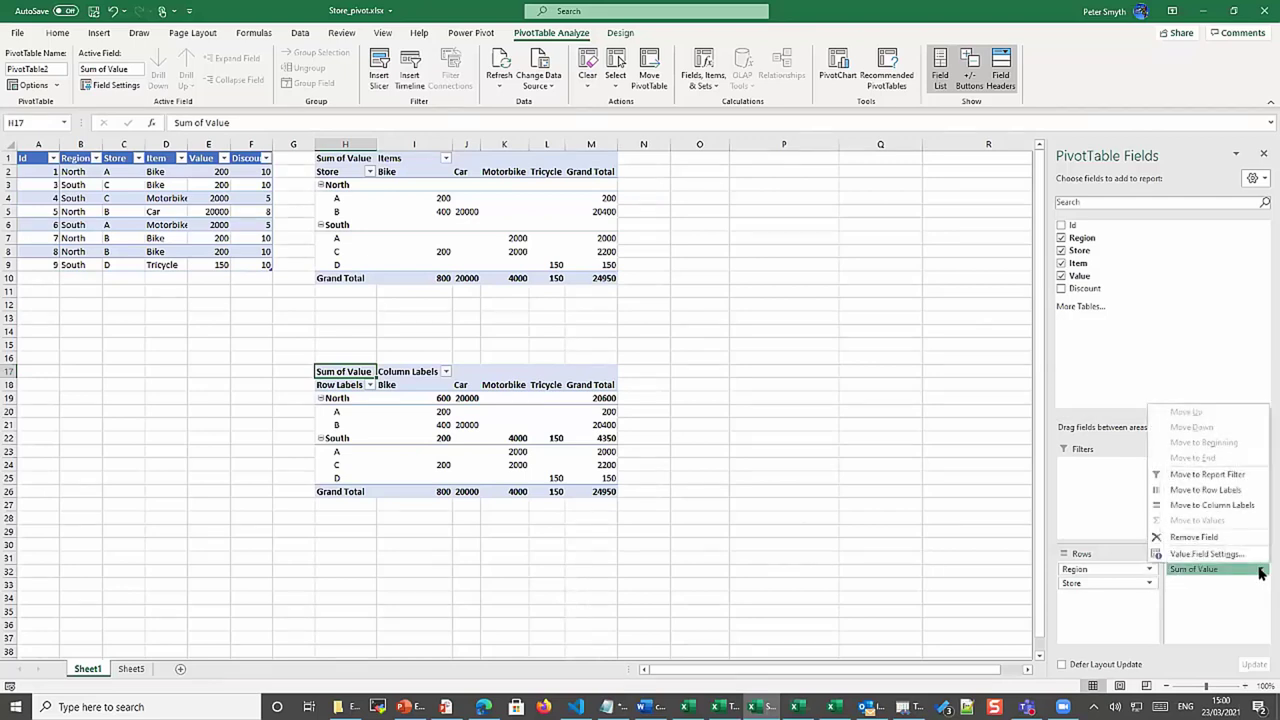
pyautogui.click(1205, 554)
pyautogui.click(510, 362)
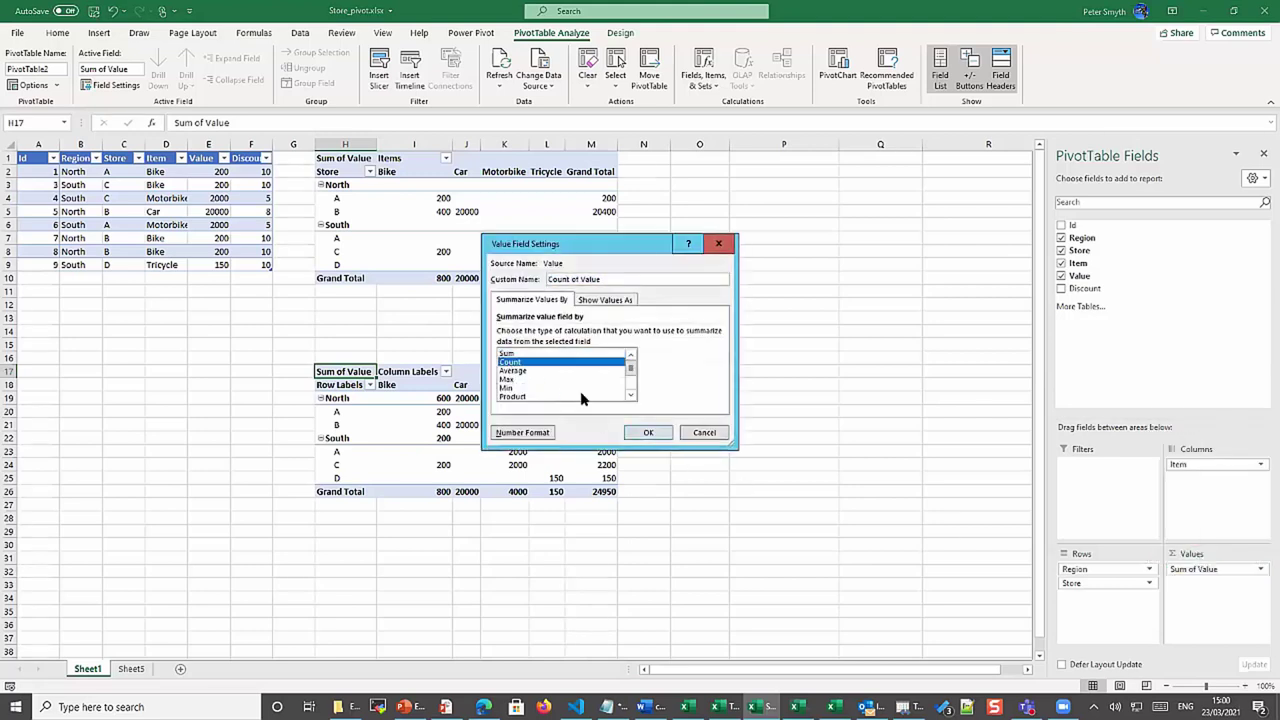
pyautogui.click(648, 432)
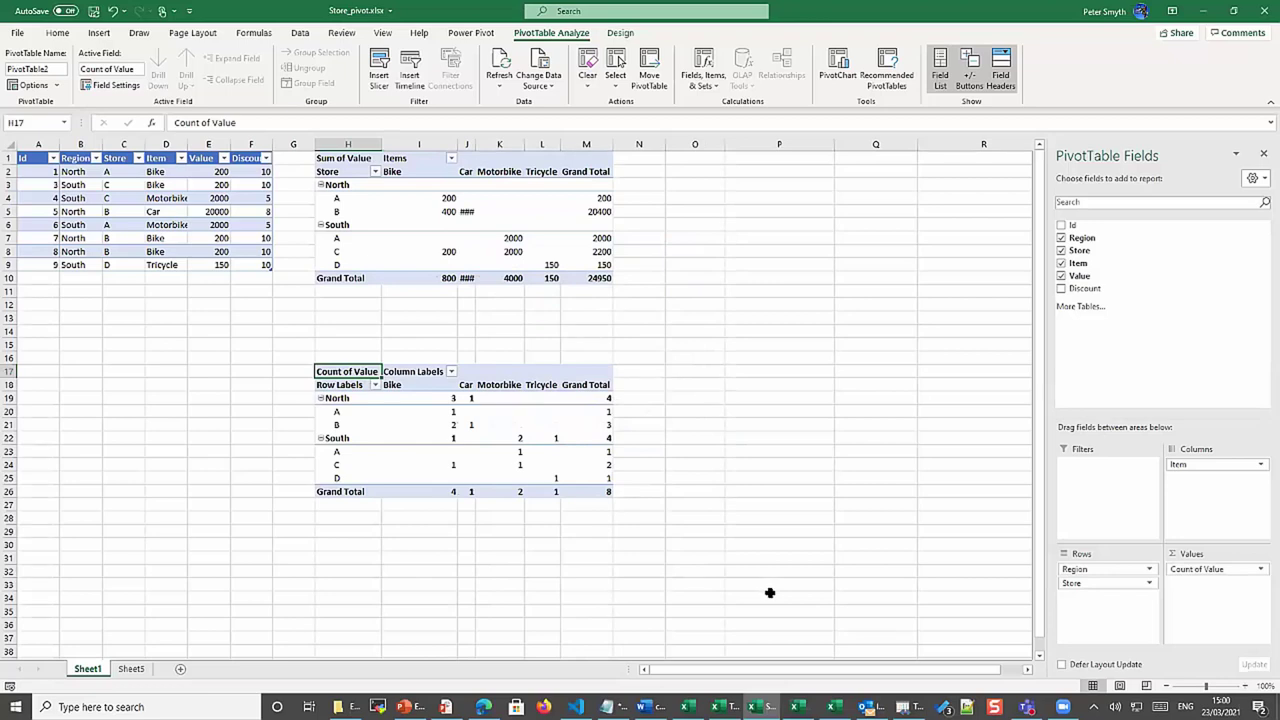
pyautogui.moveTo(536, 474)
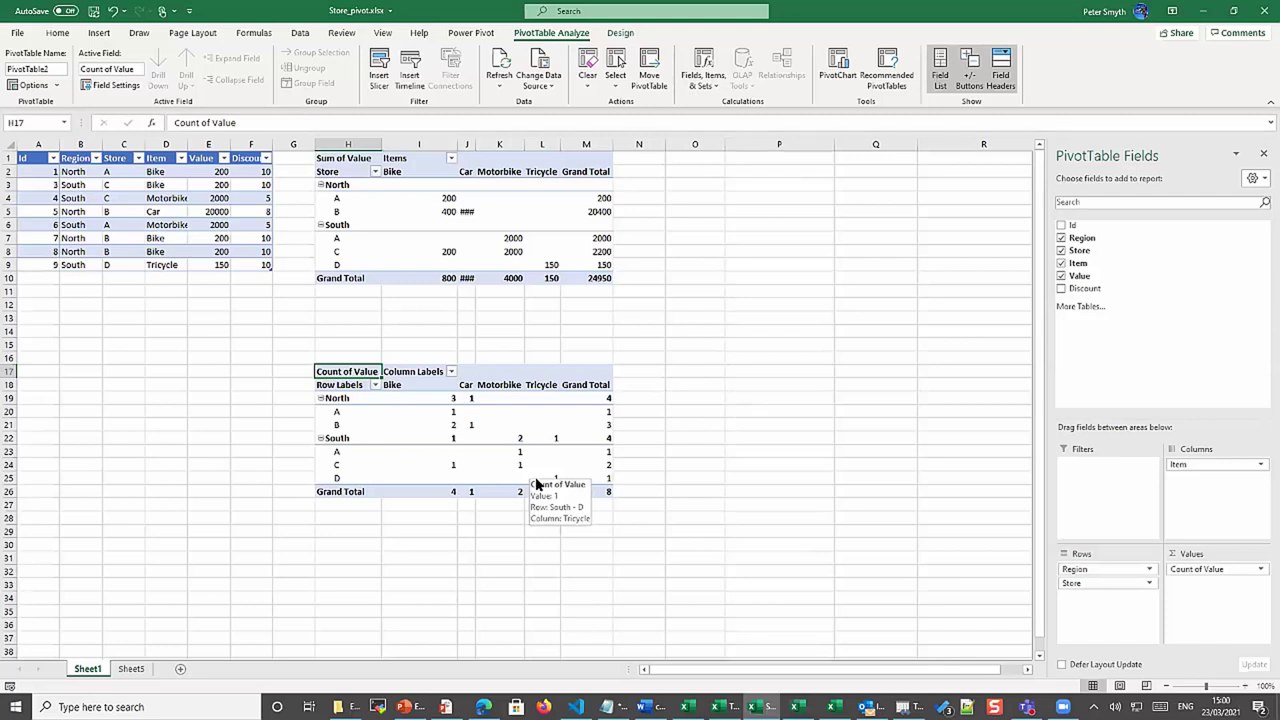
# Change the lower pivot's report layout to Tabular Form
pyautogui.click(415, 385)
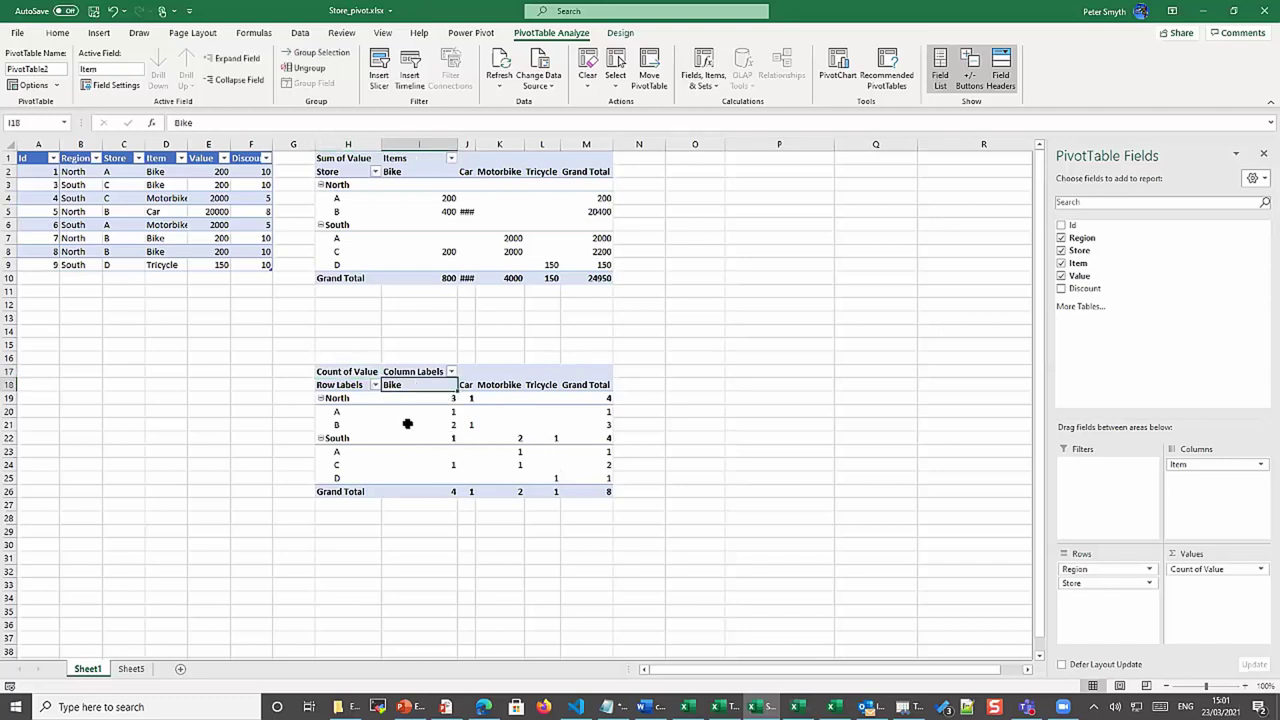
pyautogui.moveTo(407, 424)
pyautogui.click(435, 428)
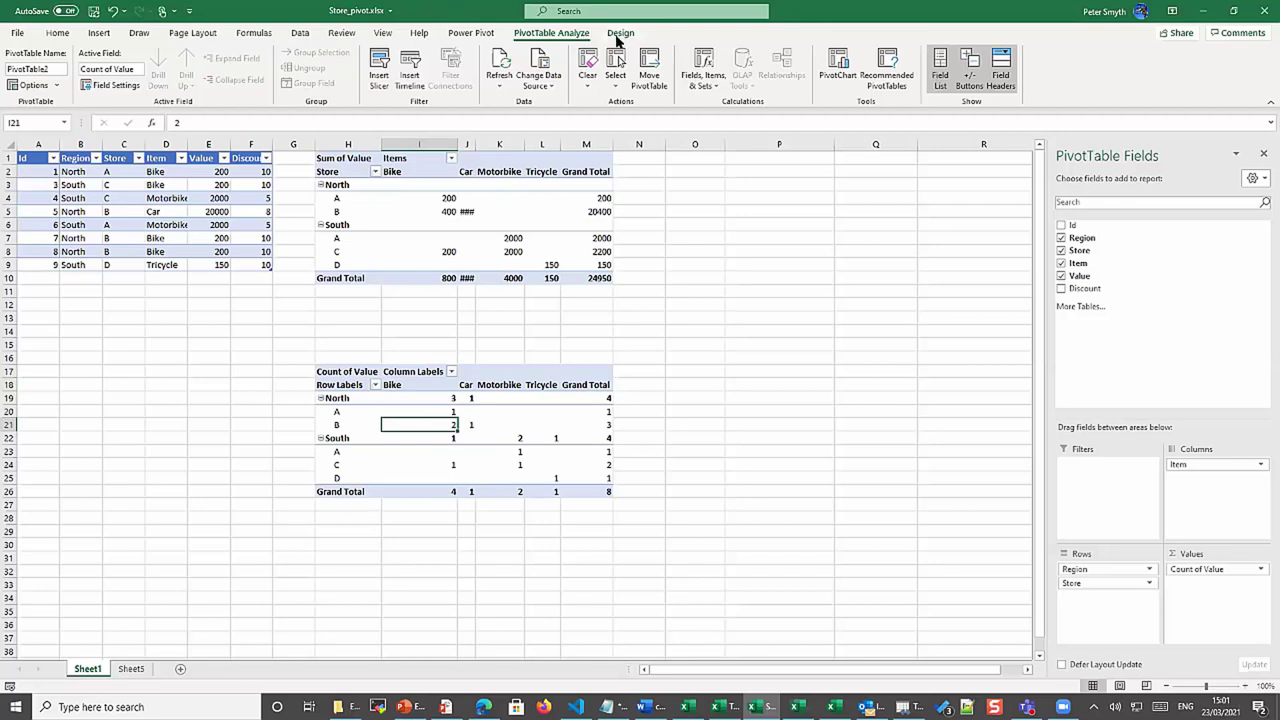
pyautogui.click(619, 34)
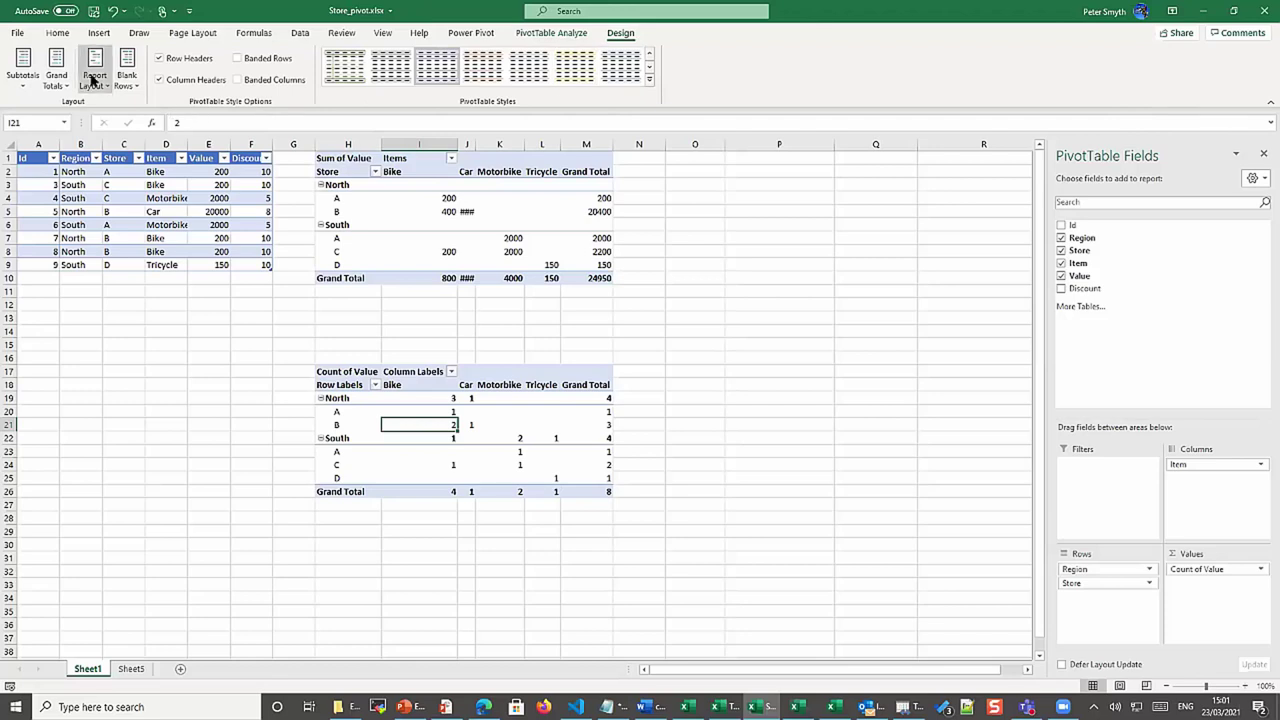
pyautogui.click(96, 84)
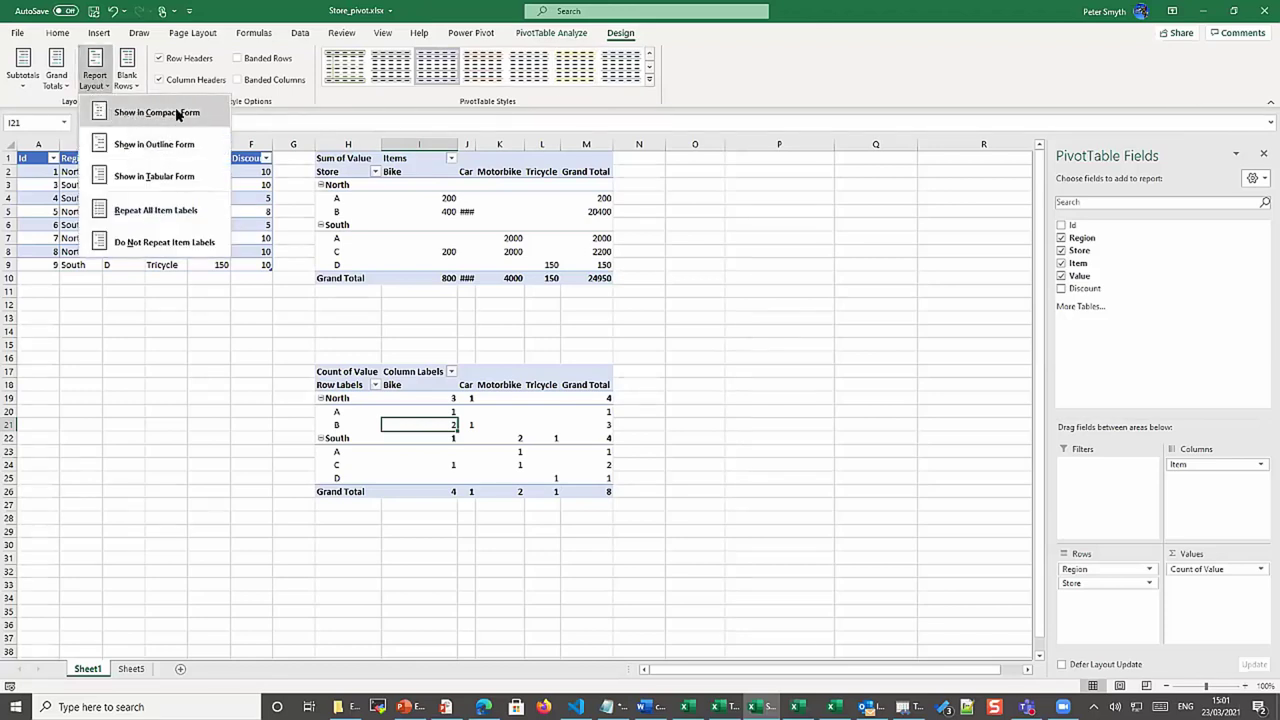
pyautogui.click(135, 177)
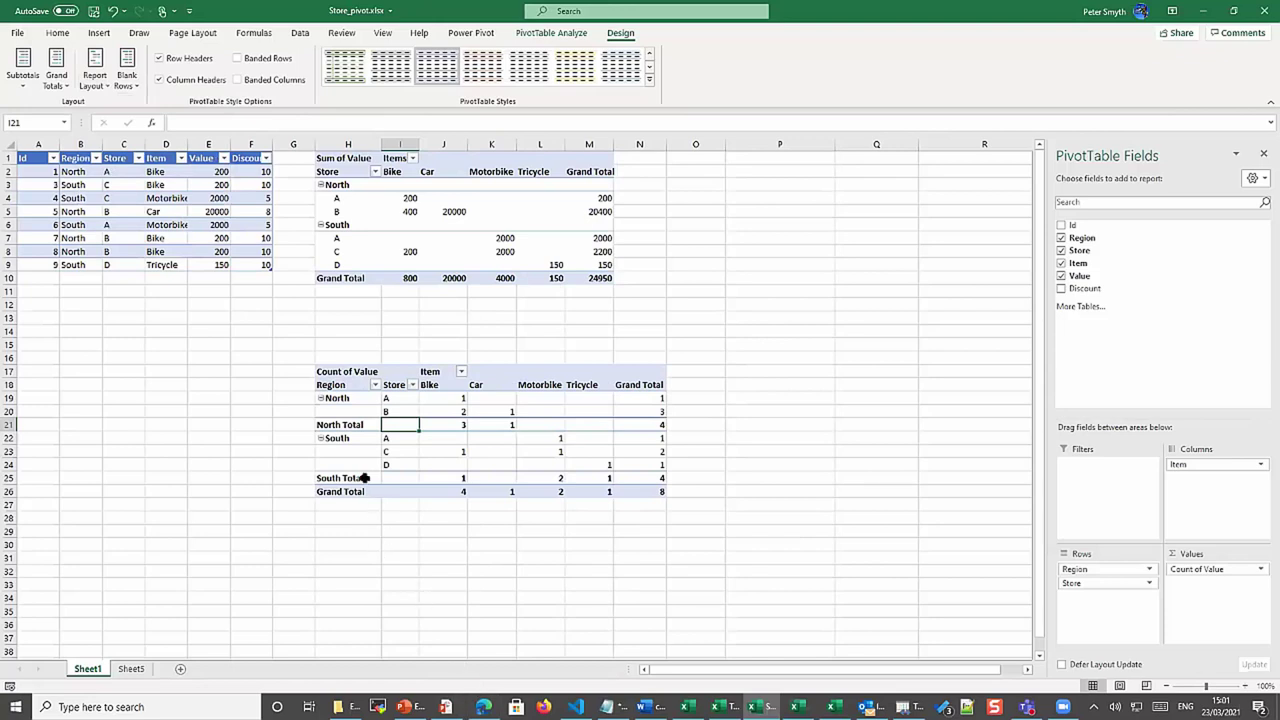
pyautogui.click(343, 397)
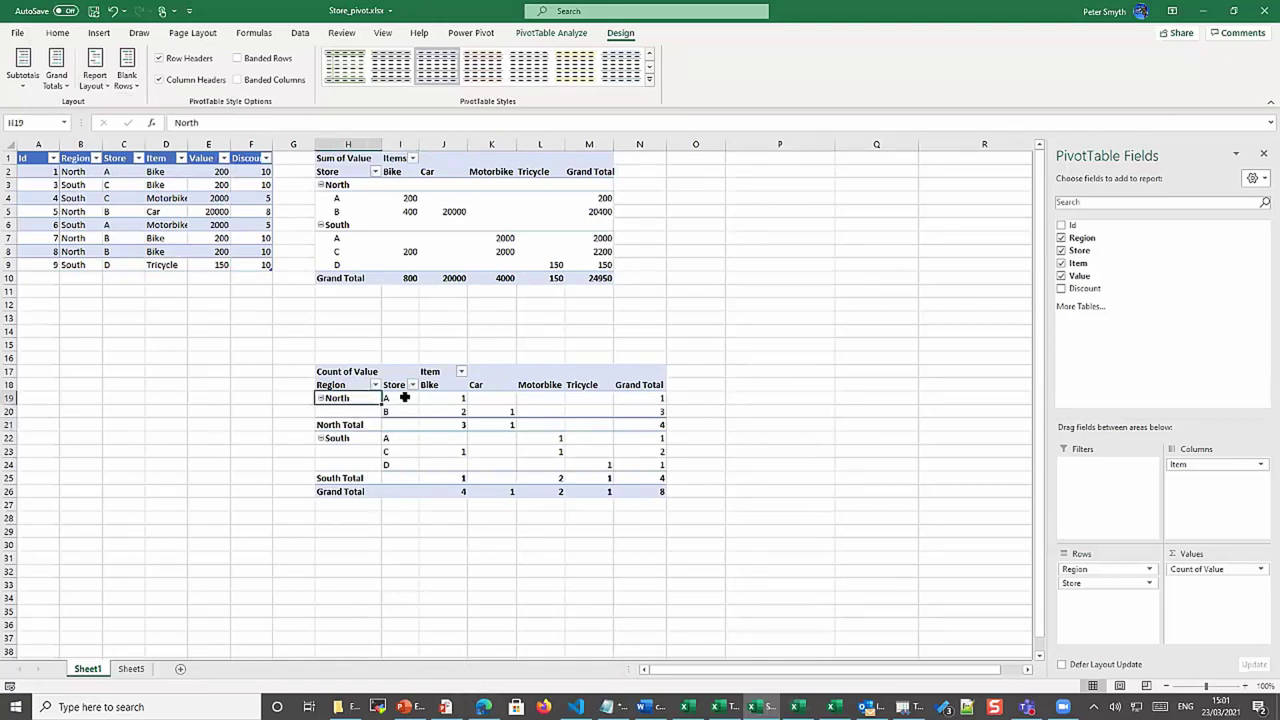
pyautogui.click(401, 398)
pyautogui.click(400, 418)
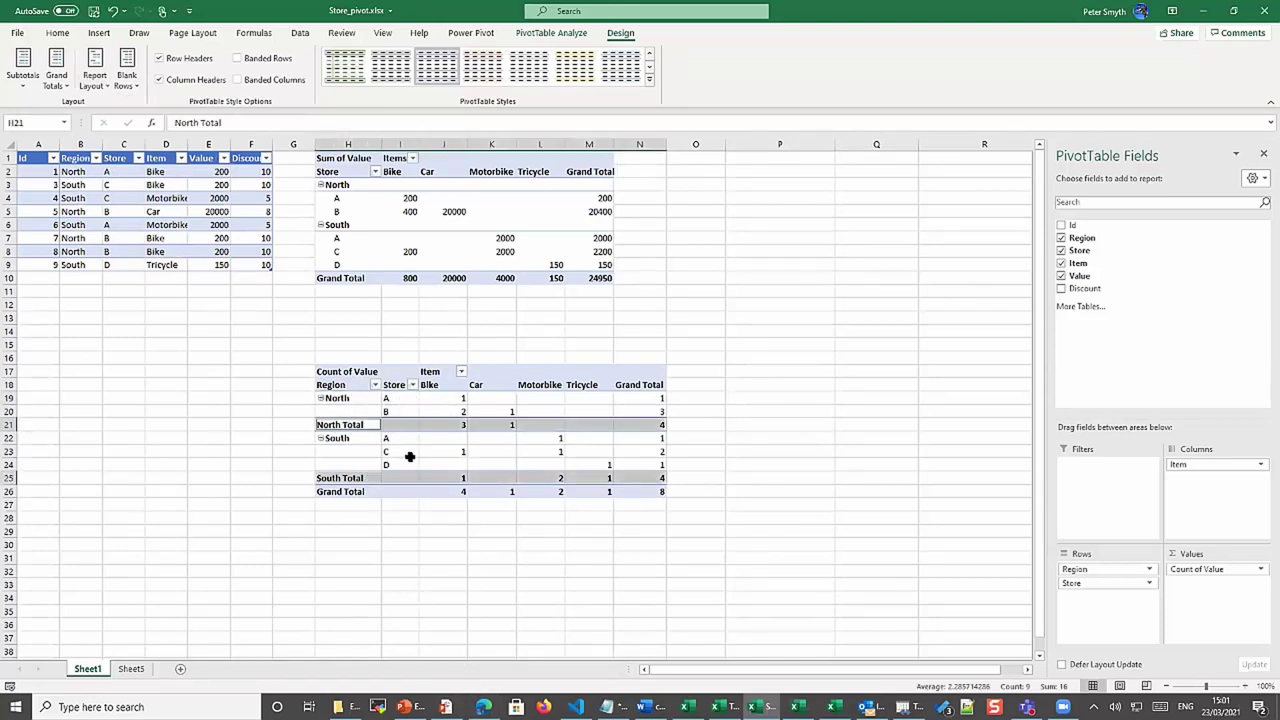
pyautogui.click(403, 405)
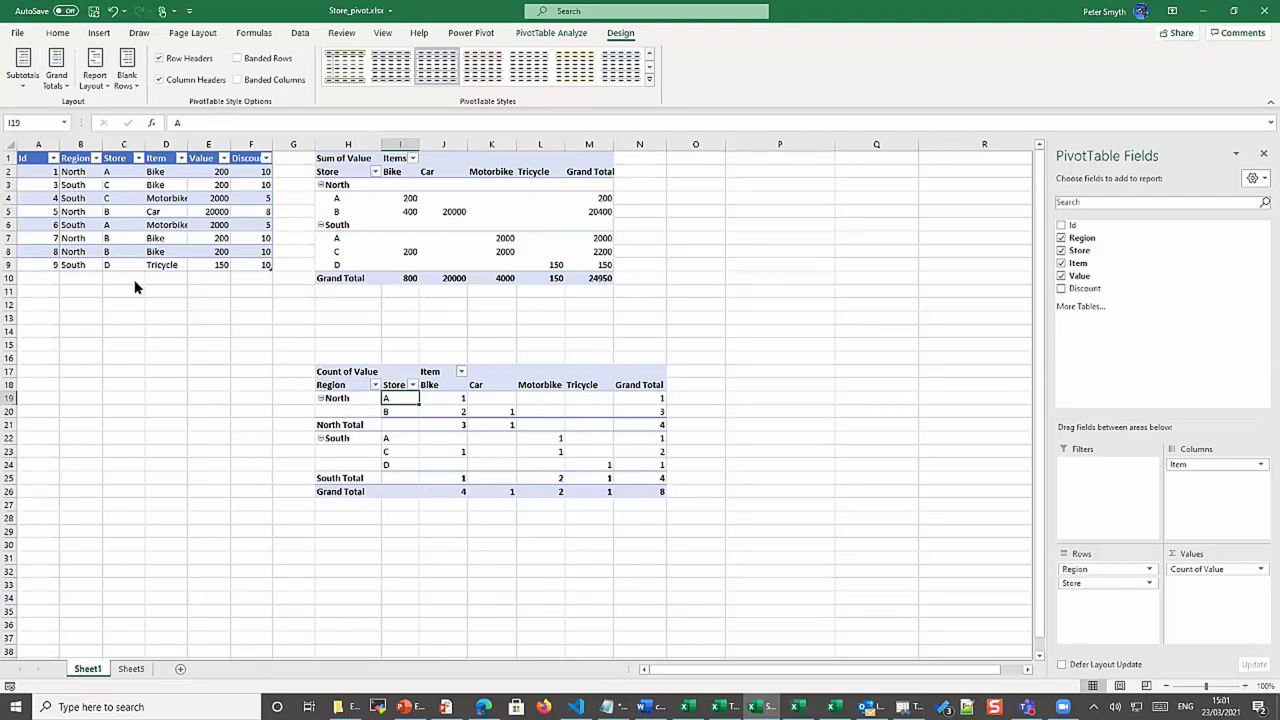
# Repeat all item labels so North and South appear on every row
pyautogui.click(93, 84)
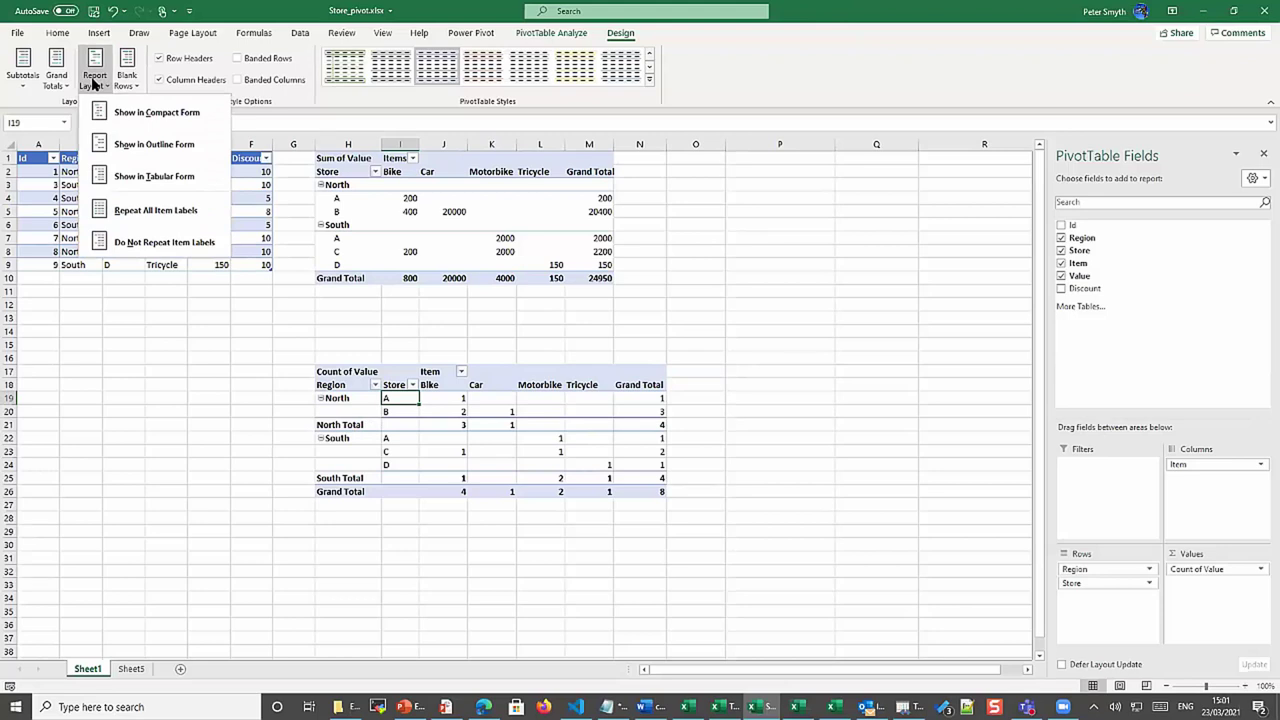
pyautogui.click(139, 213)
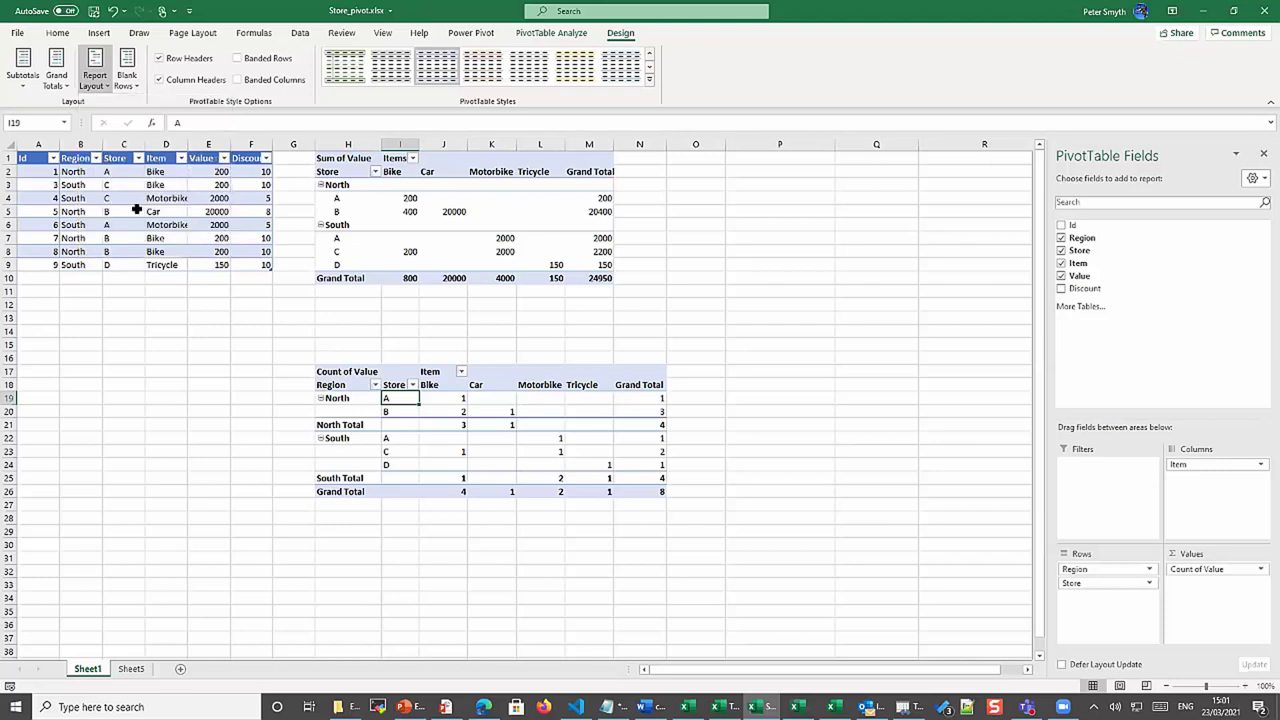
pyautogui.click(343, 411)
pyautogui.click(338, 438)
pyautogui.click(340, 451)
pyautogui.click(338, 464)
pyautogui.click(330, 412)
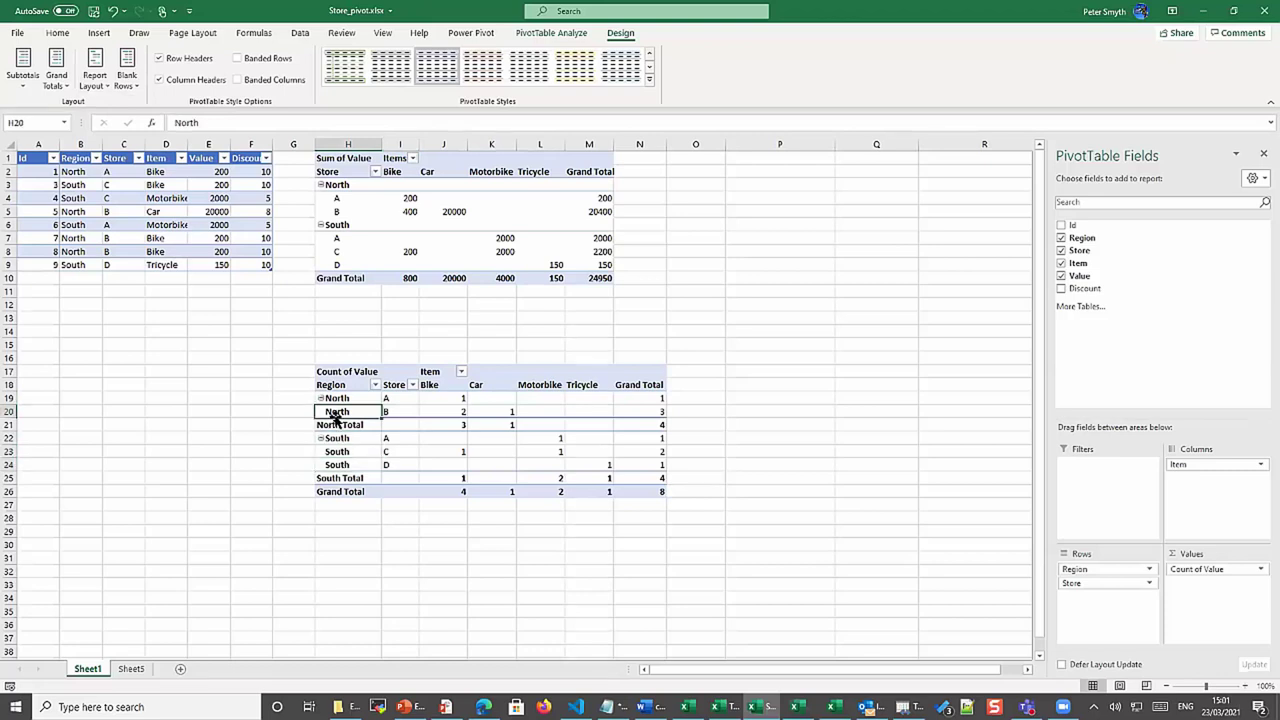
# Turn off subtotals and copy the entire lower pivot table with Ctrl+A, Ctrl+C
pyautogui.click(18, 68)
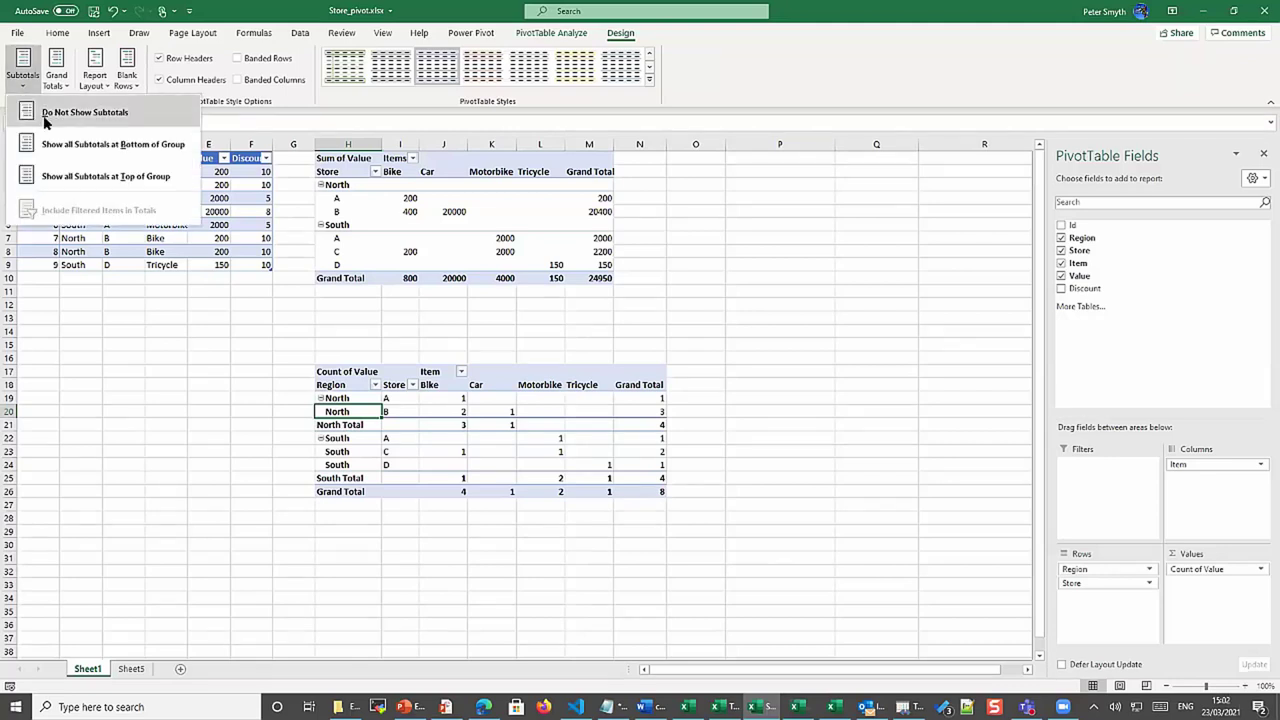
pyautogui.click(85, 112)
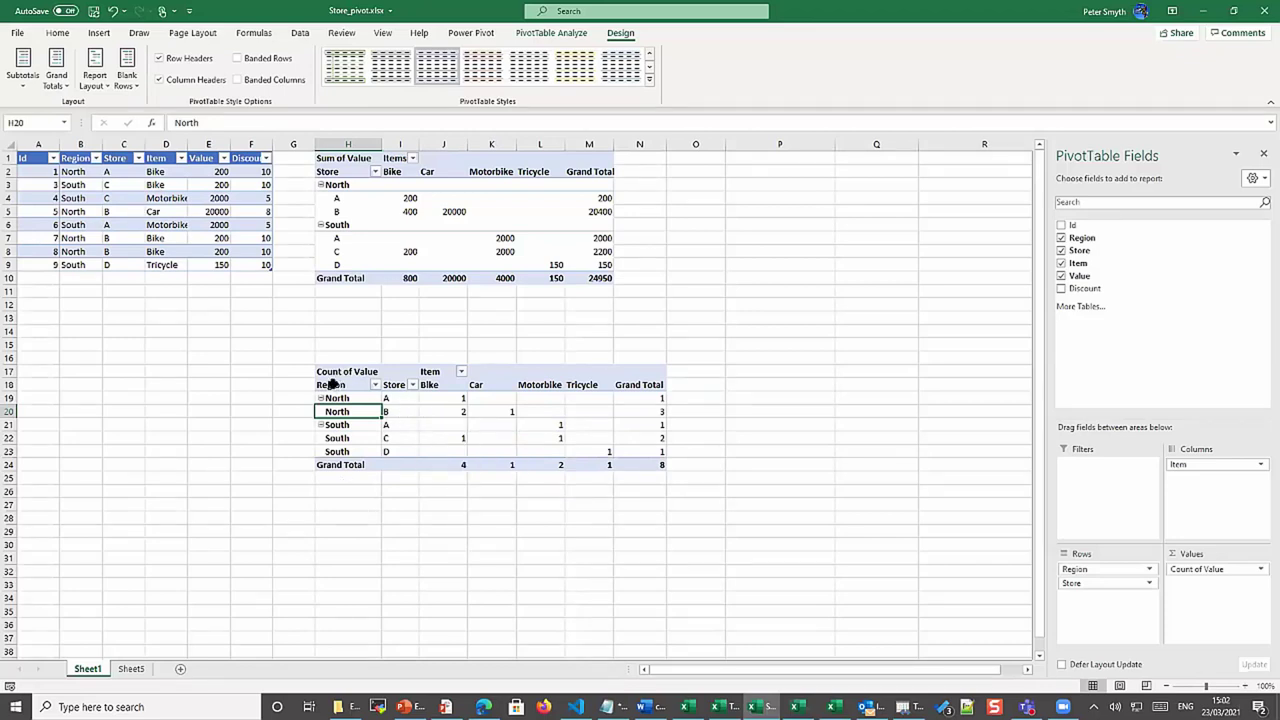
pyautogui.click(463, 435)
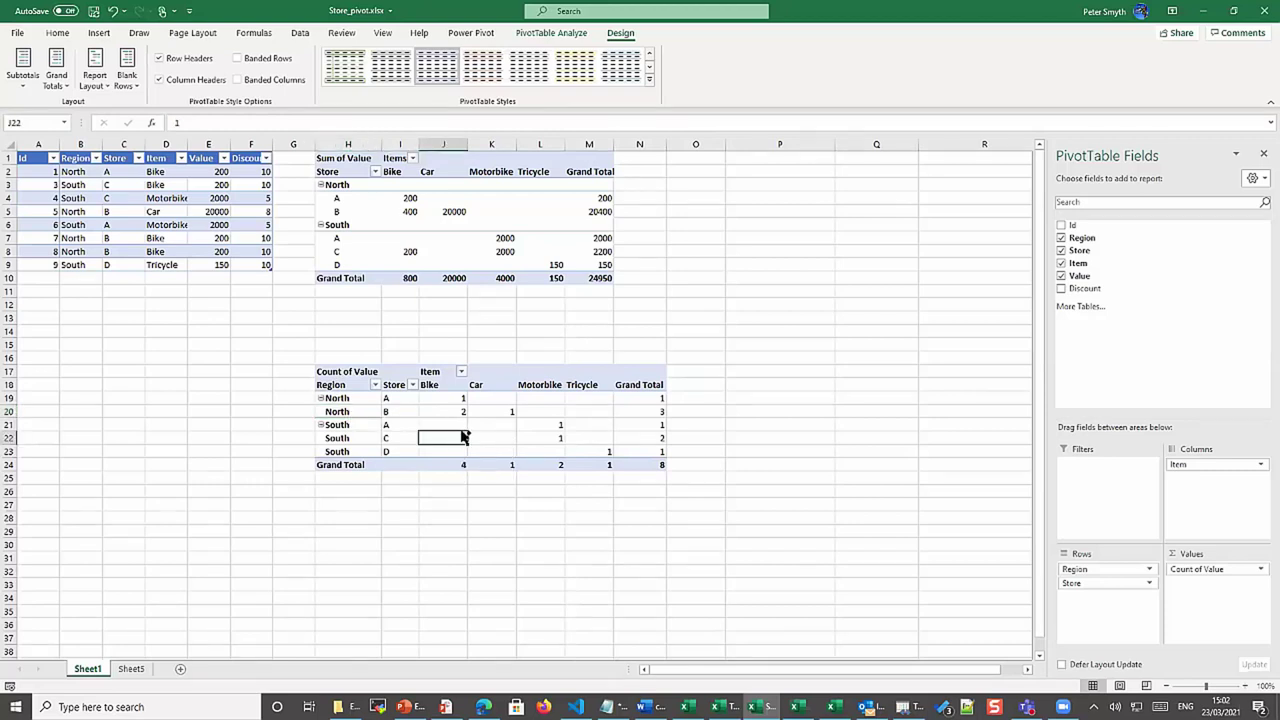
pyautogui.hotkey('ctrl', 'a')
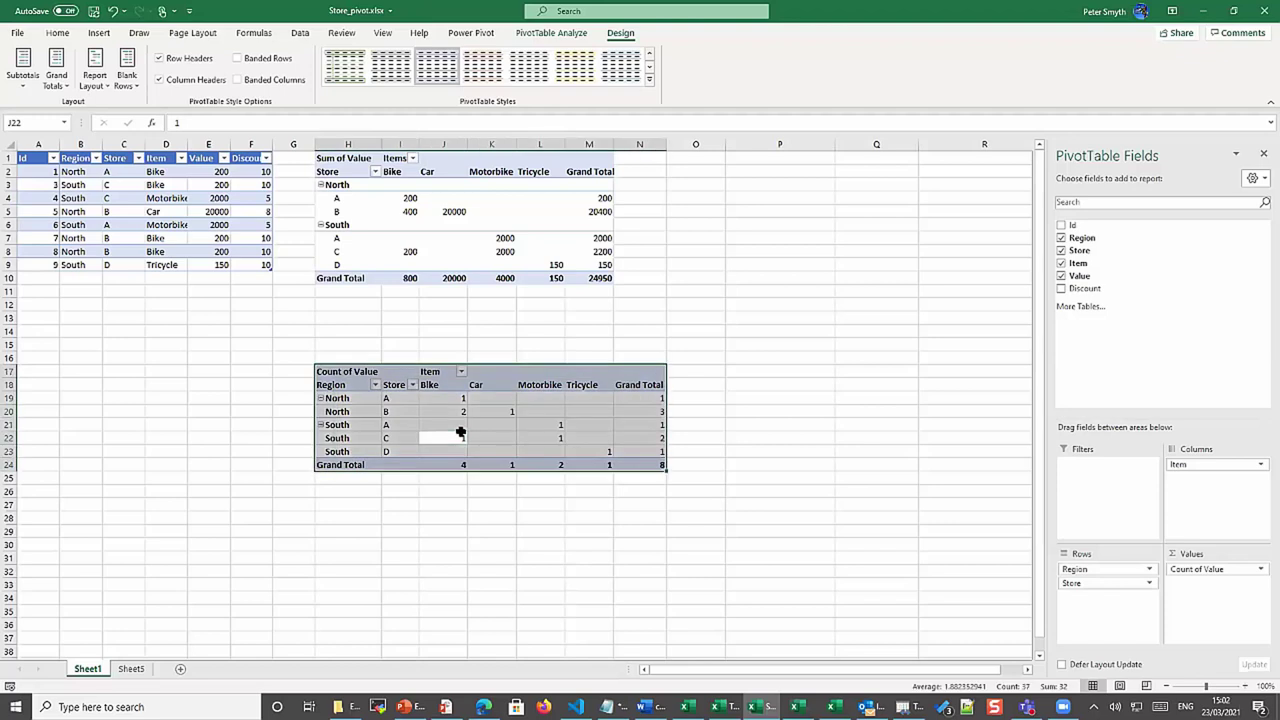
pyautogui.hotkey('ctrl', 'c')
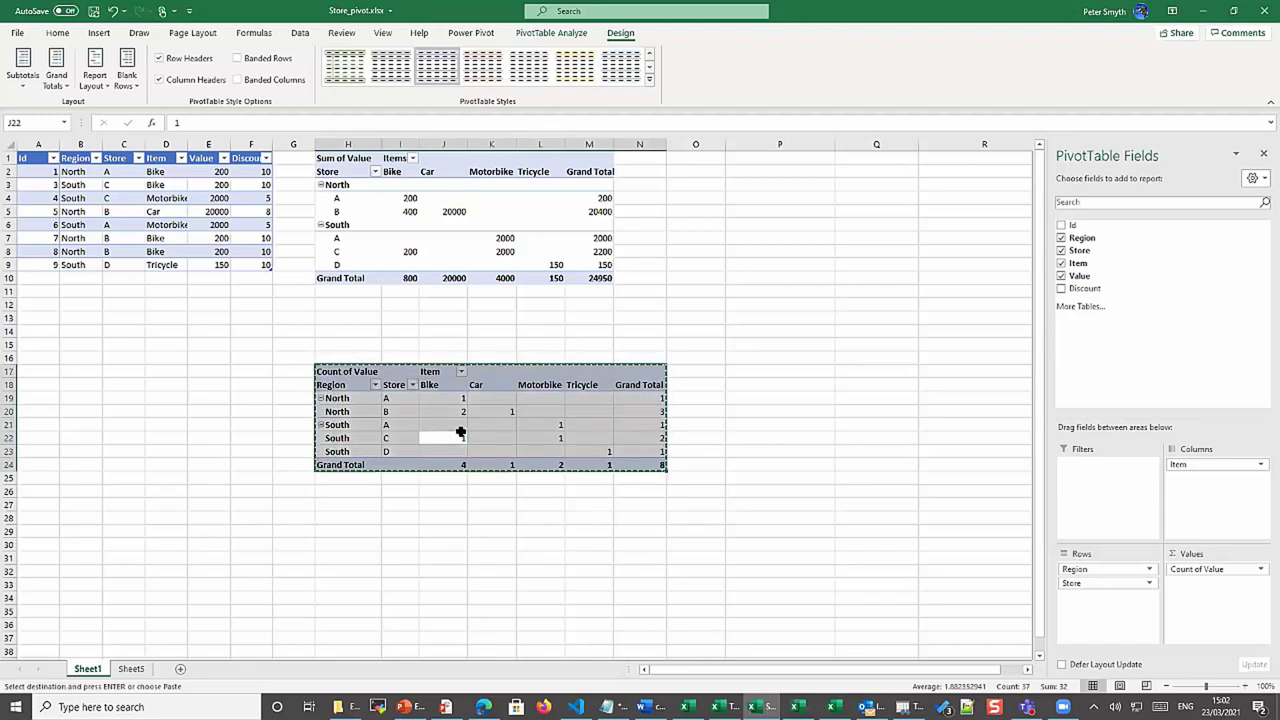
# Add a new Sheet2 and paste the copied pivot into A1 as plain values
pyautogui.click(131, 670)
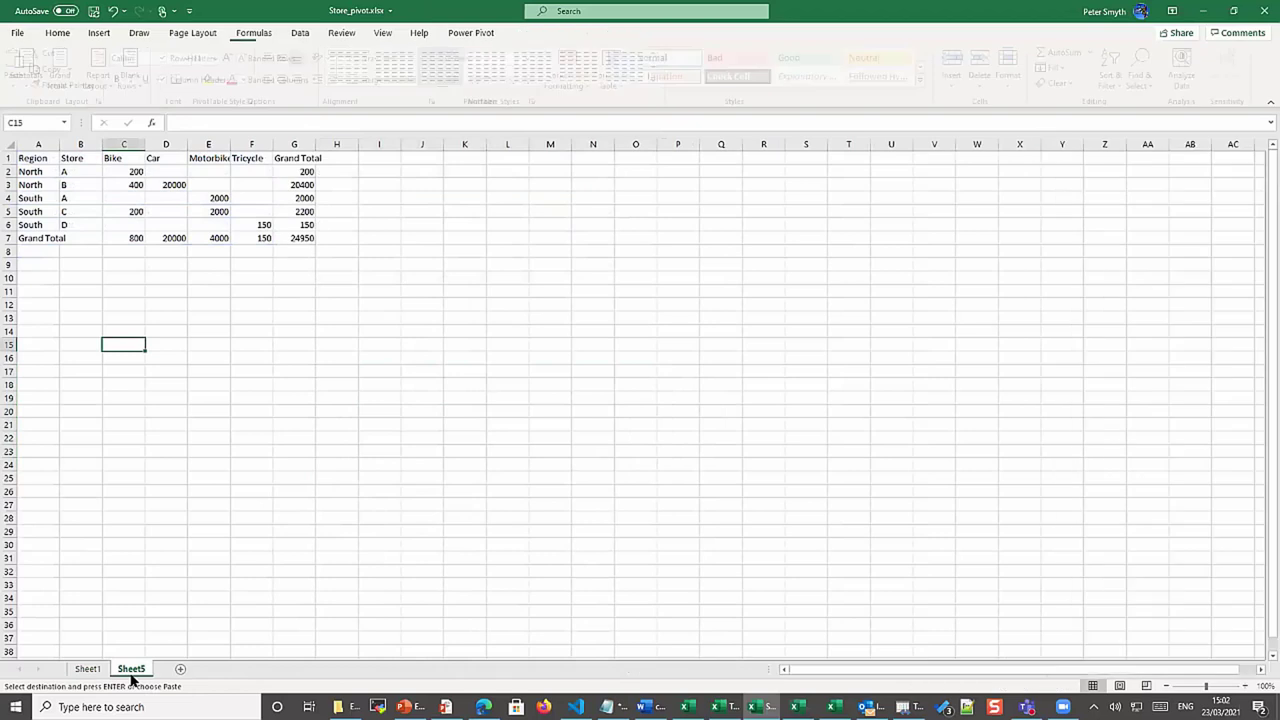
pyautogui.click(181, 669)
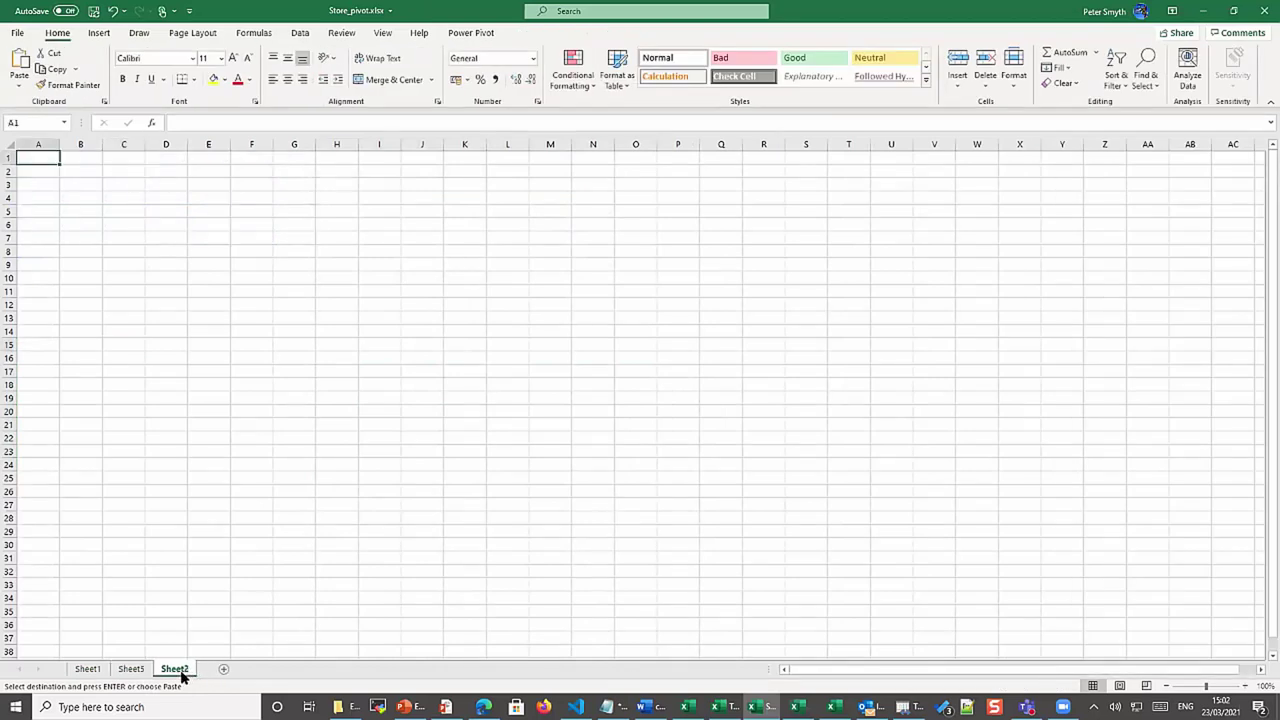
pyautogui.rightClick(31, 163)
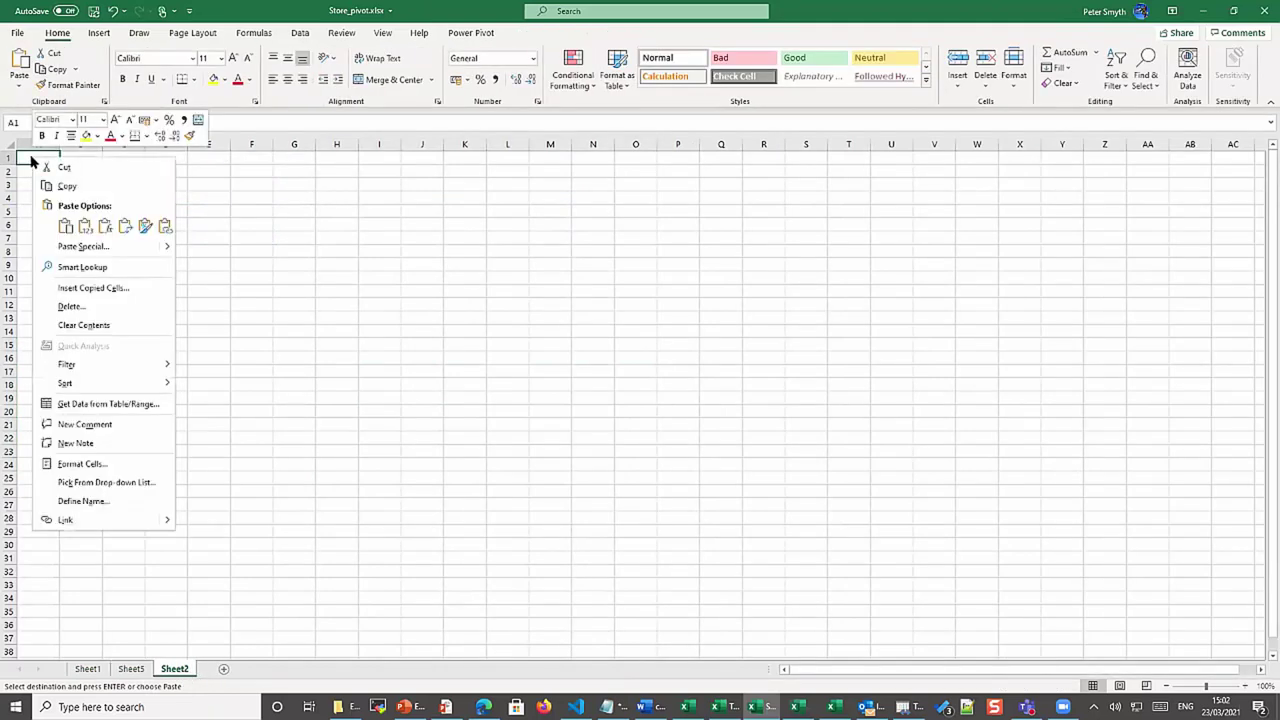
pyautogui.click(81, 228)
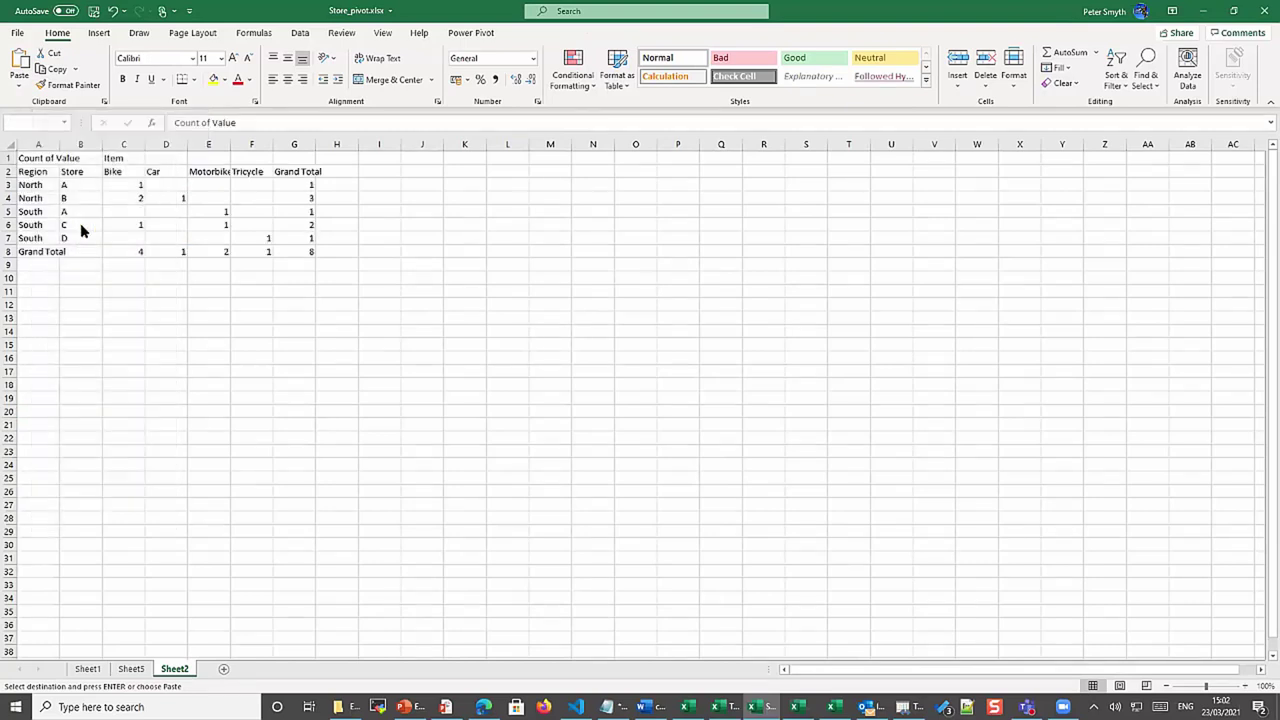
pyautogui.click(107, 319)
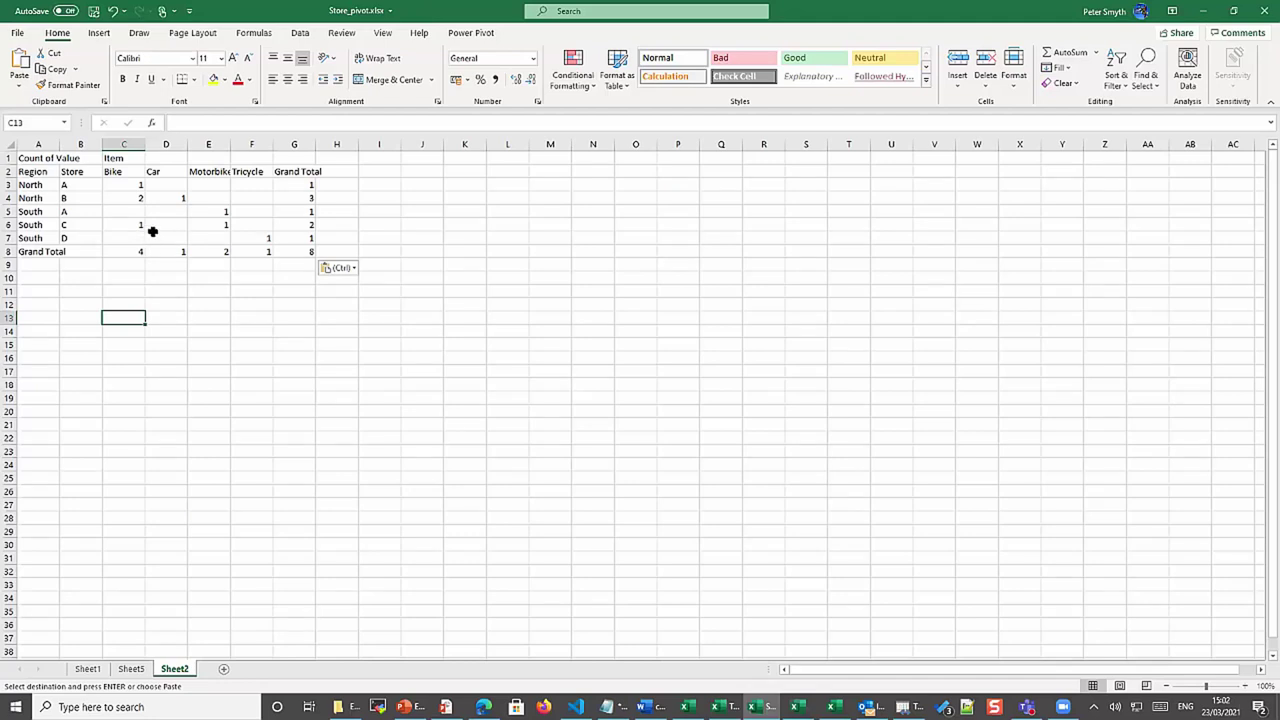
# On Sheet1, set the lower pivot's options to show 0 for empty cells
pyautogui.click(90, 669)
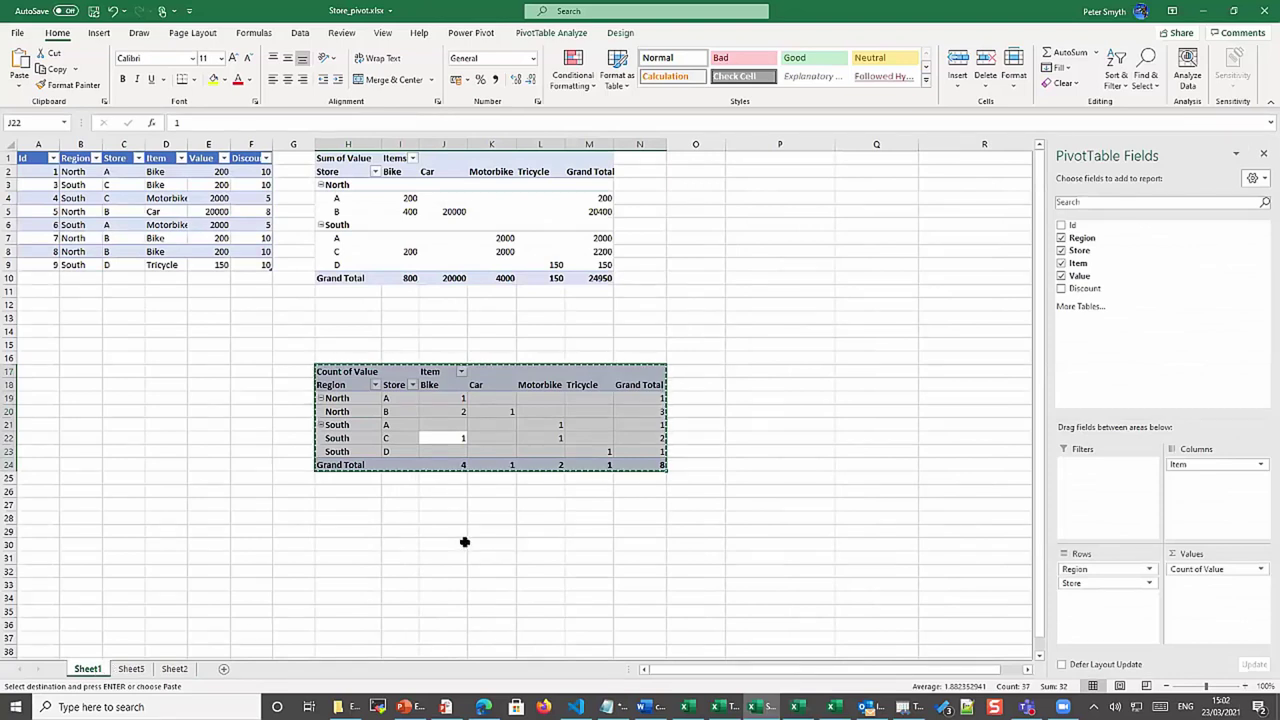
pyautogui.press('Escape')
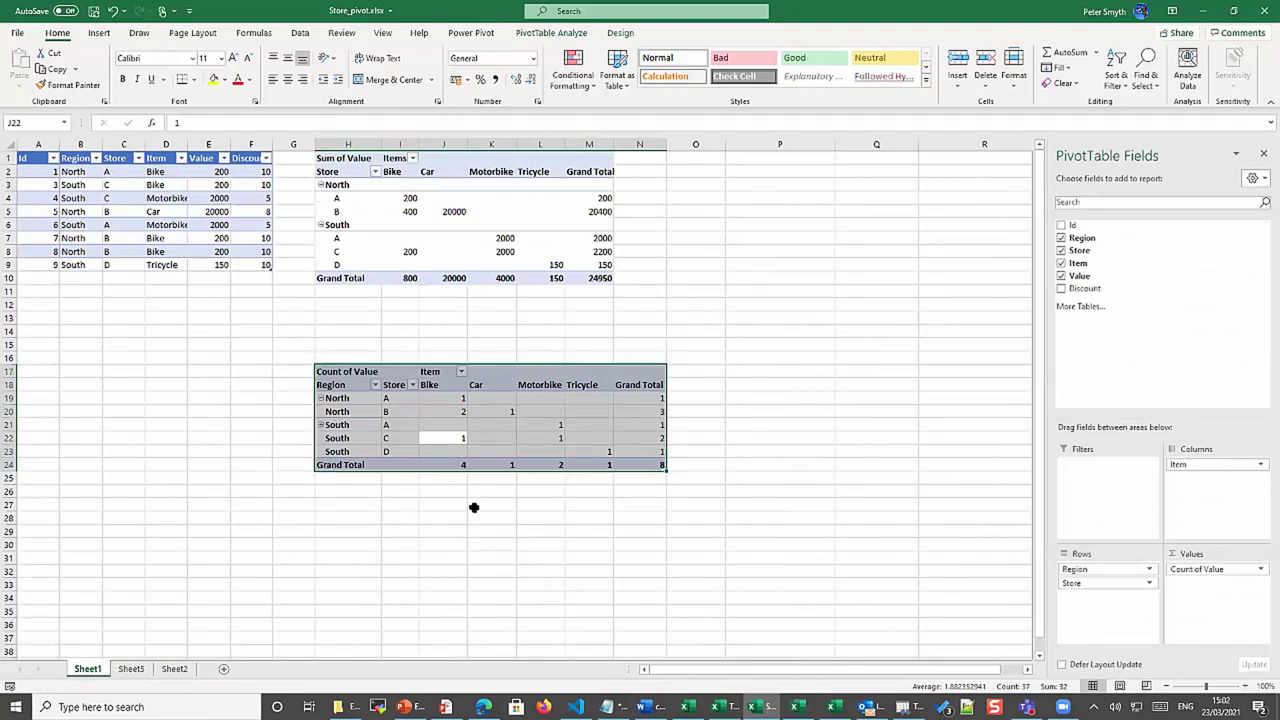
pyautogui.click(496, 425)
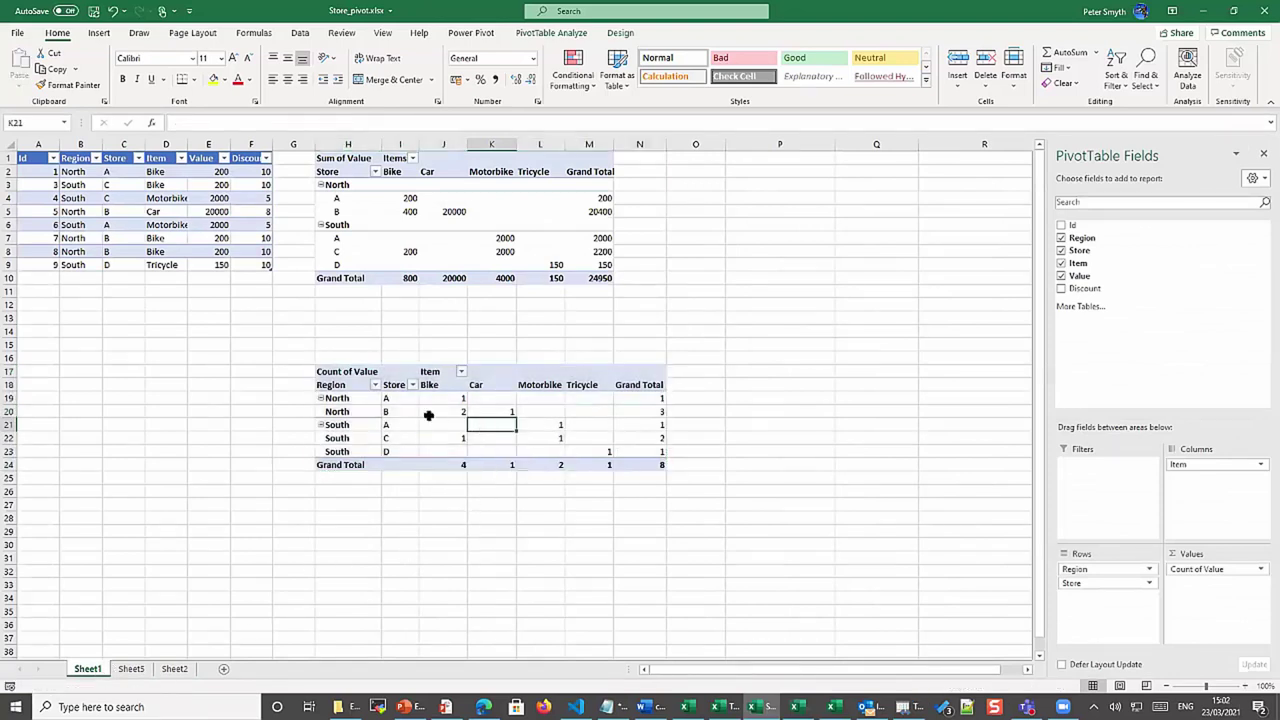
pyautogui.click(455, 428)
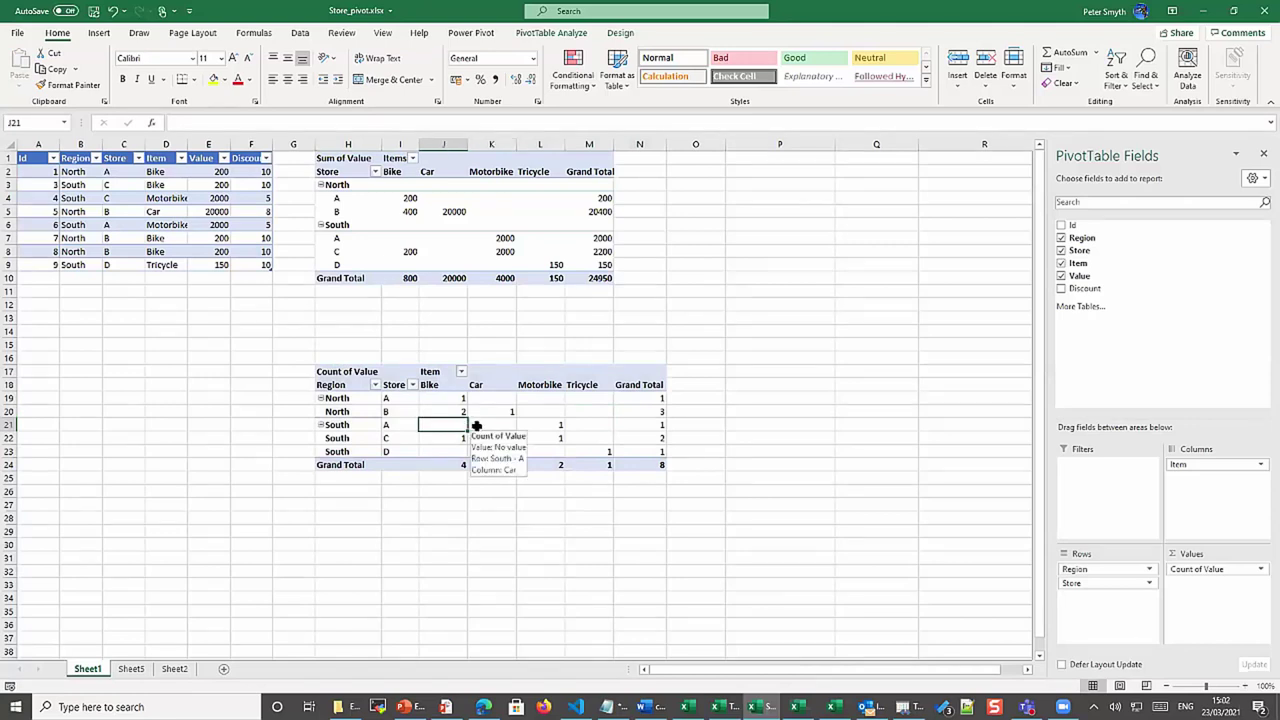
pyautogui.rightClick(477, 426)
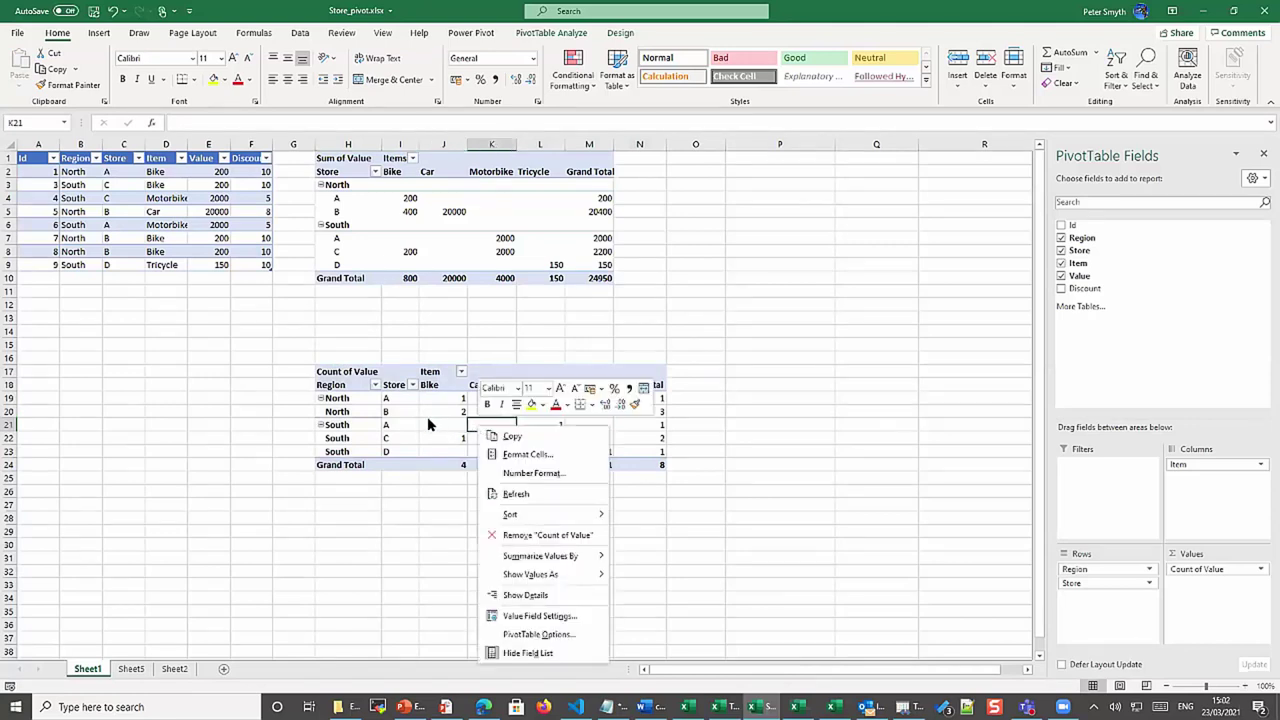
pyautogui.click(537, 634)
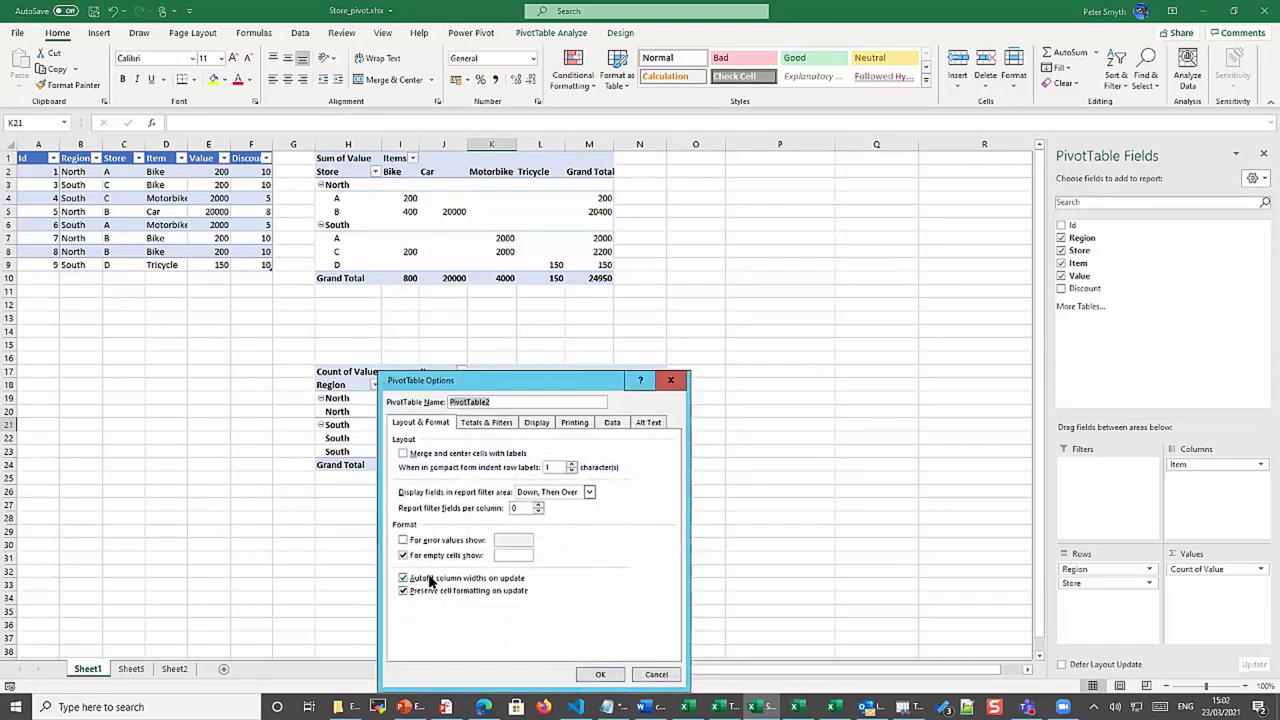
pyautogui.click(502, 556)
pyautogui.write('0')
pyautogui.click(600, 675)
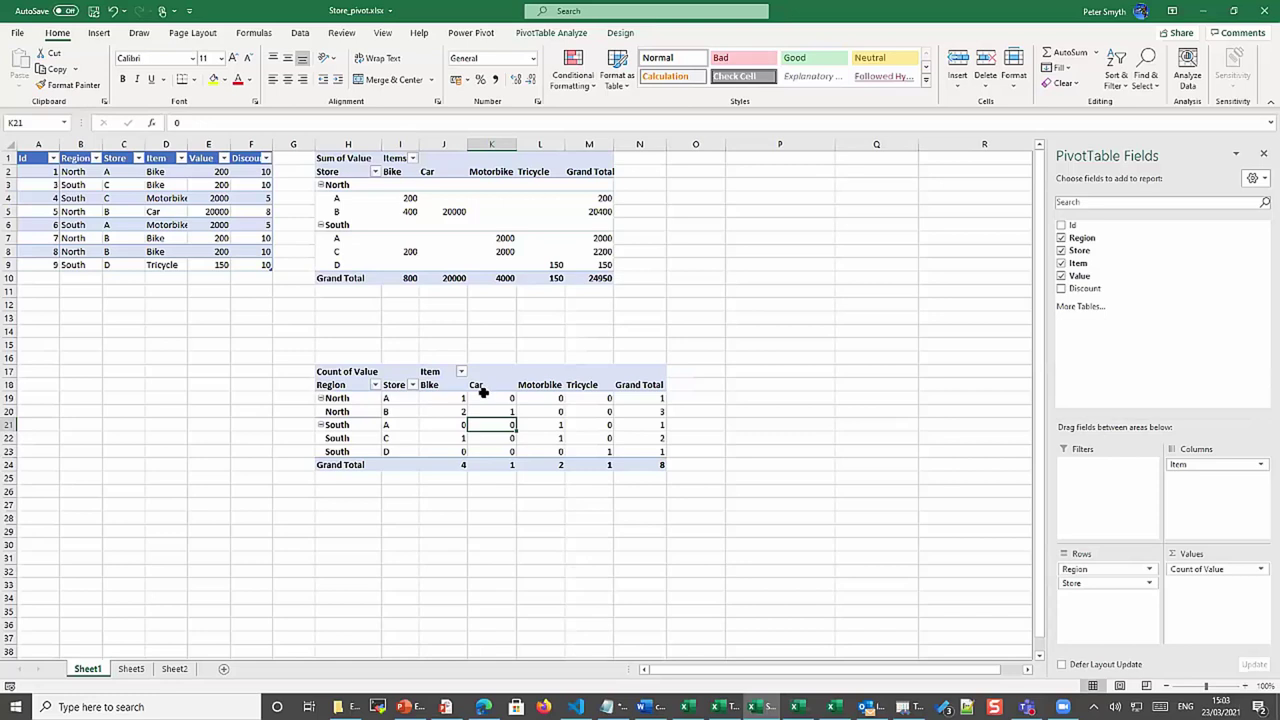
pyautogui.moveTo(474, 399)
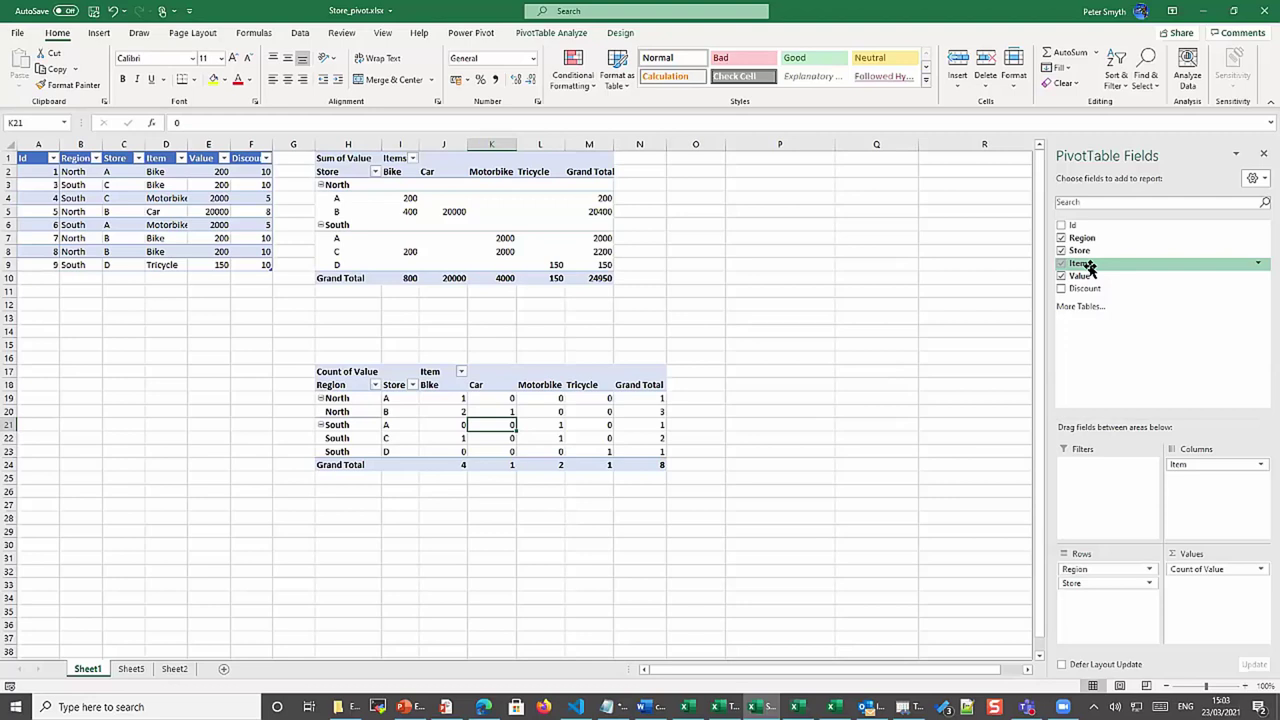
# Add Value to Values again so Sum of Value sits beside Count of Value
pyautogui.moveTo(1082, 277); pyautogui.dragTo(1200, 588)
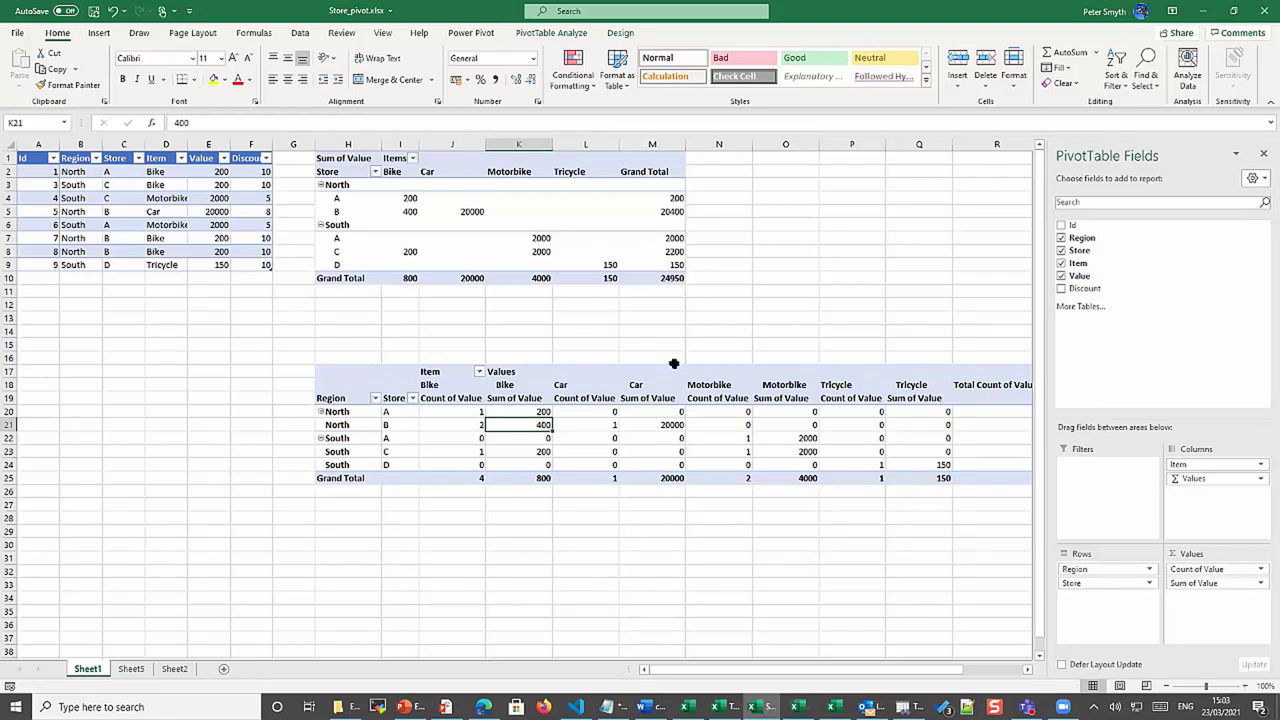
pyautogui.click(1263, 12)
# Close Store_pivot without saving and show PowerPoint slide 22, 'UK Data Service SN7613'
pyautogui.click(631, 372)
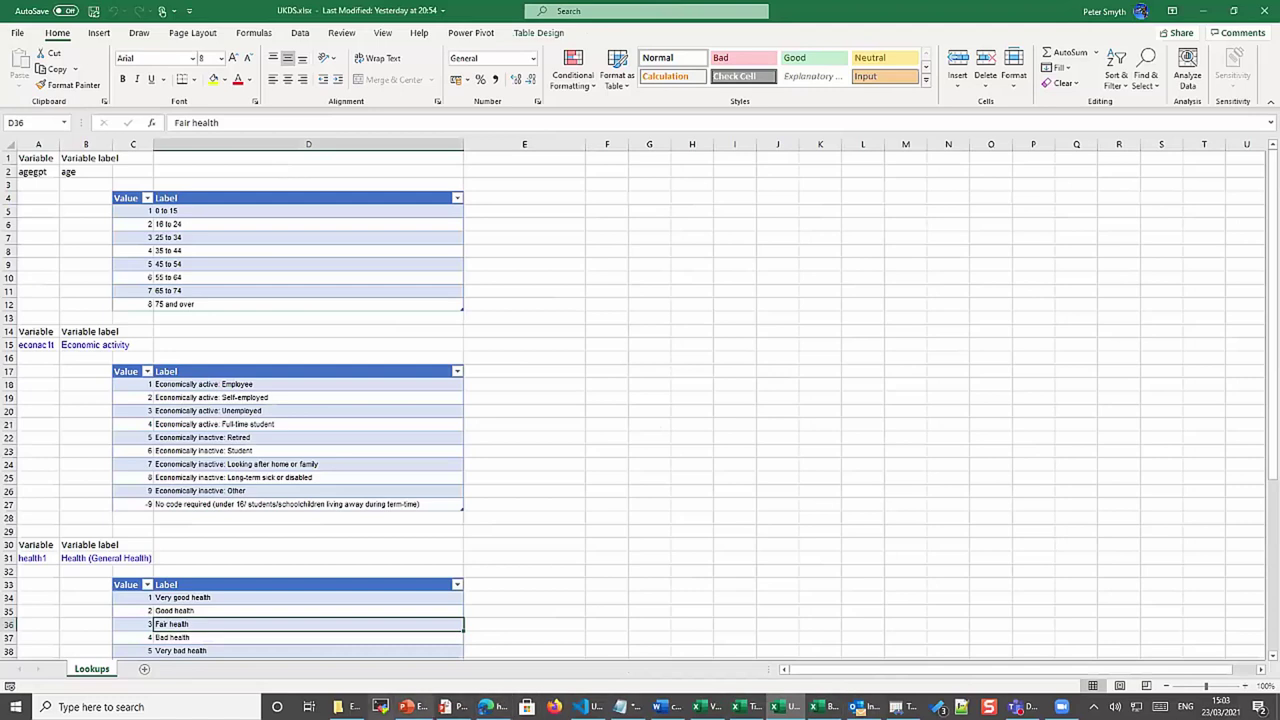
pyautogui.click(407, 707)
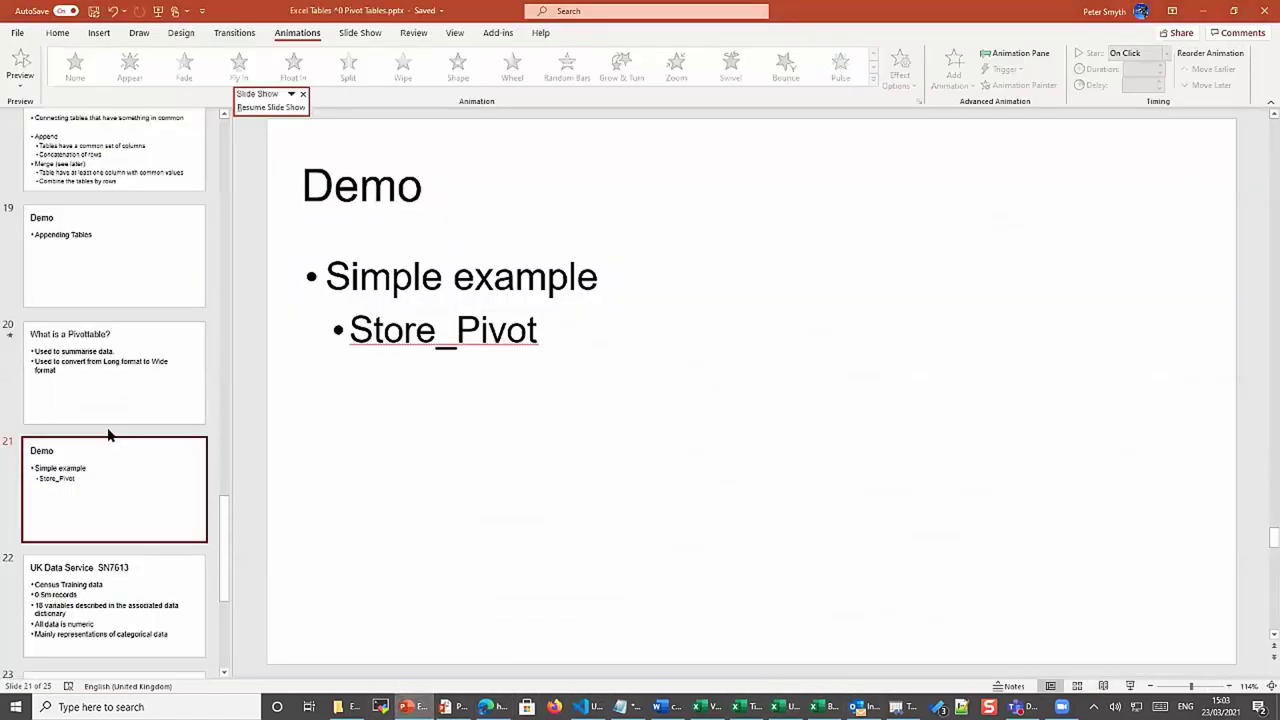
pyautogui.scroll(-4, 110, 435)
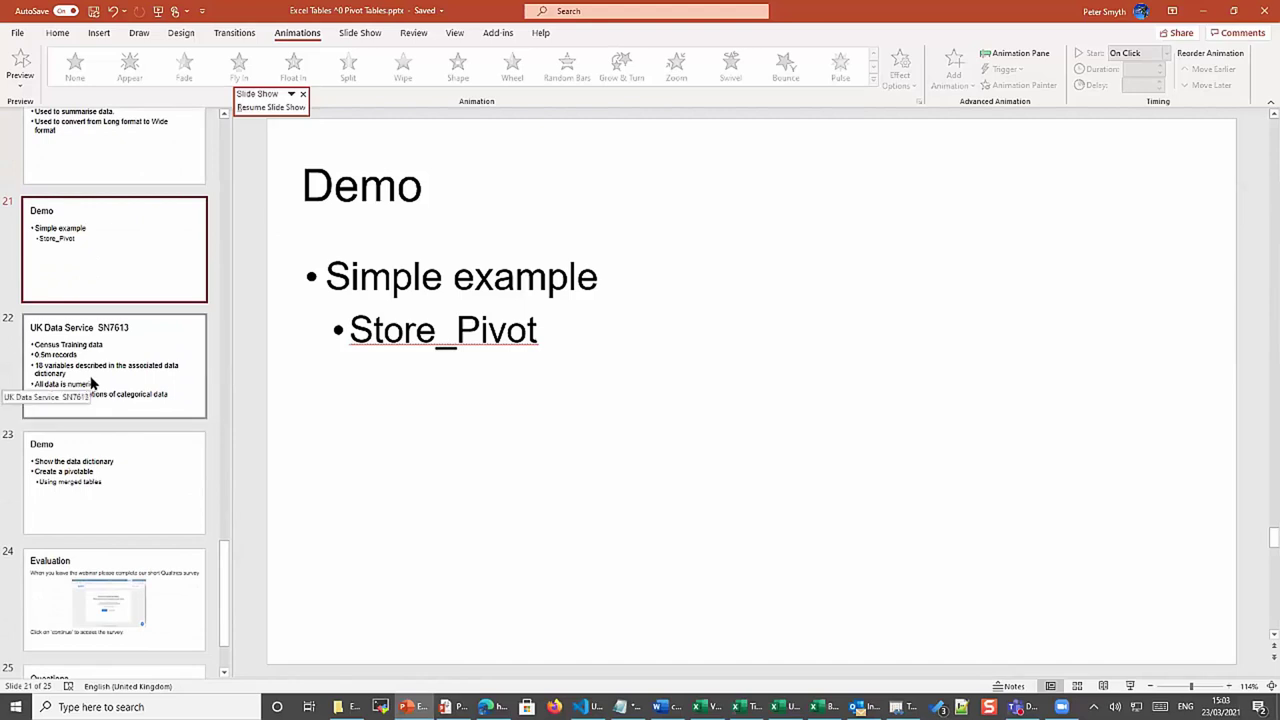
pyautogui.click(91, 383)
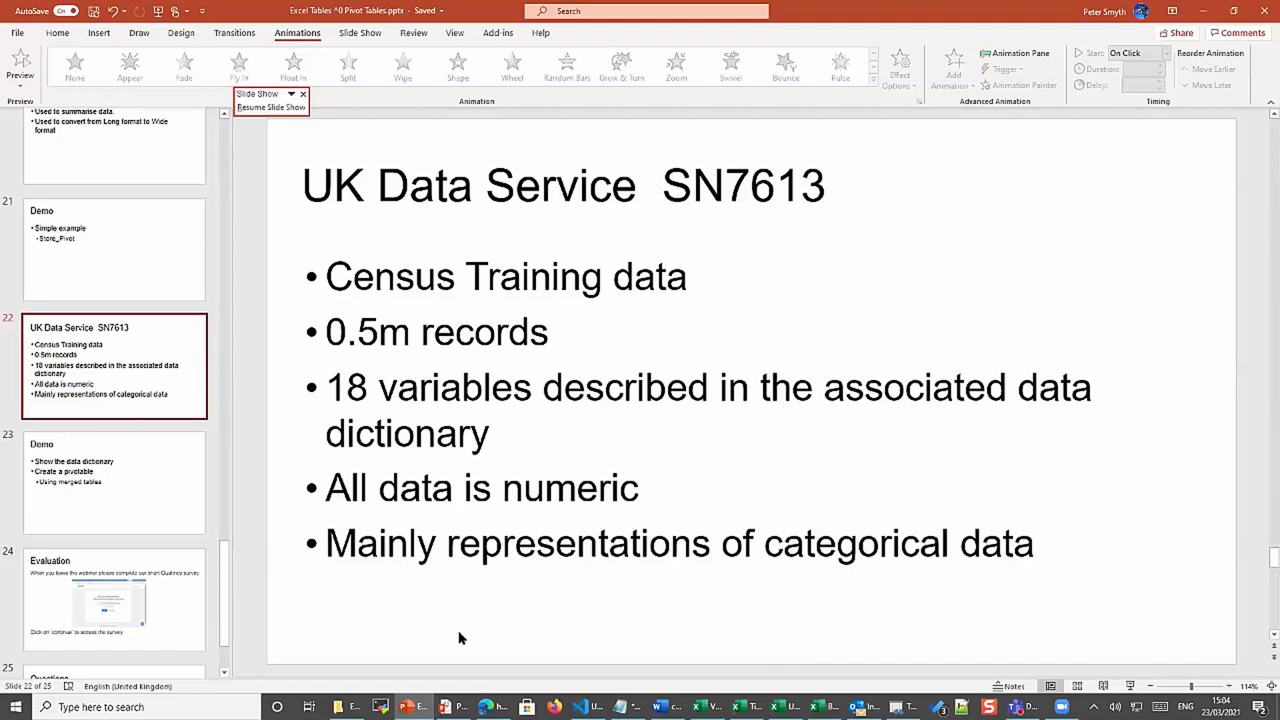
pyautogui.moveTo(782, 707)
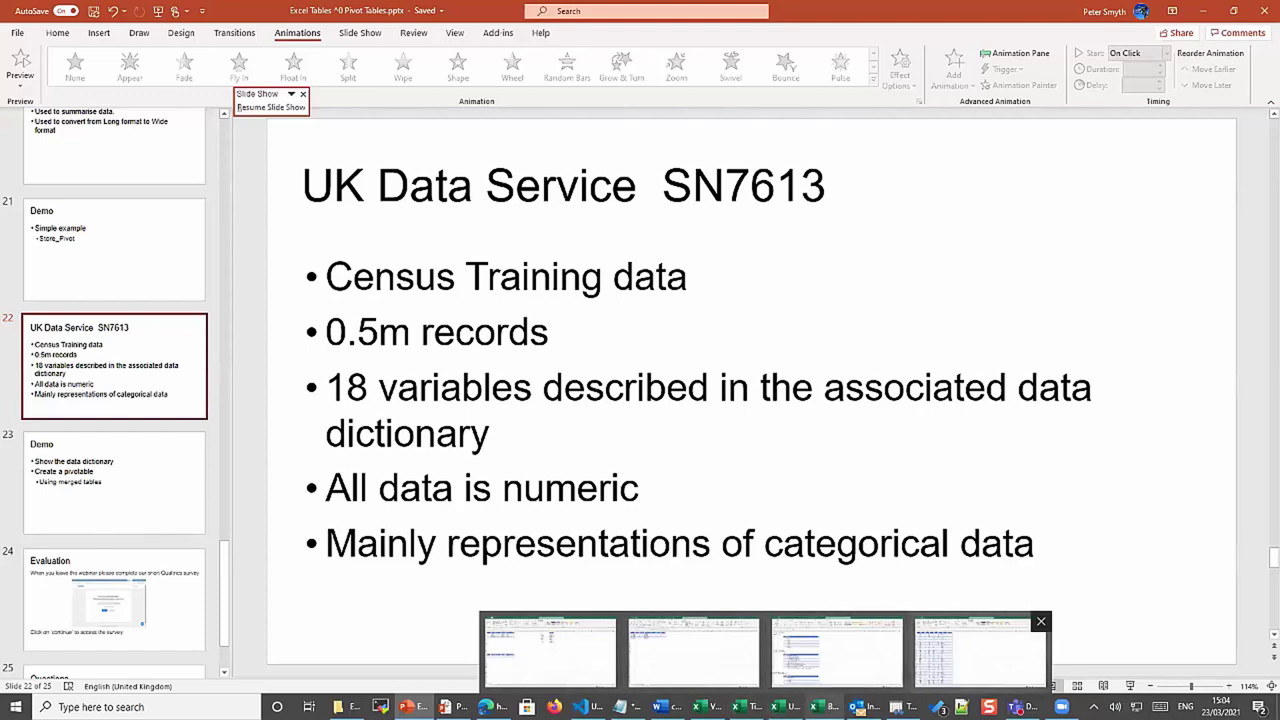
pyautogui.click(662, 707)
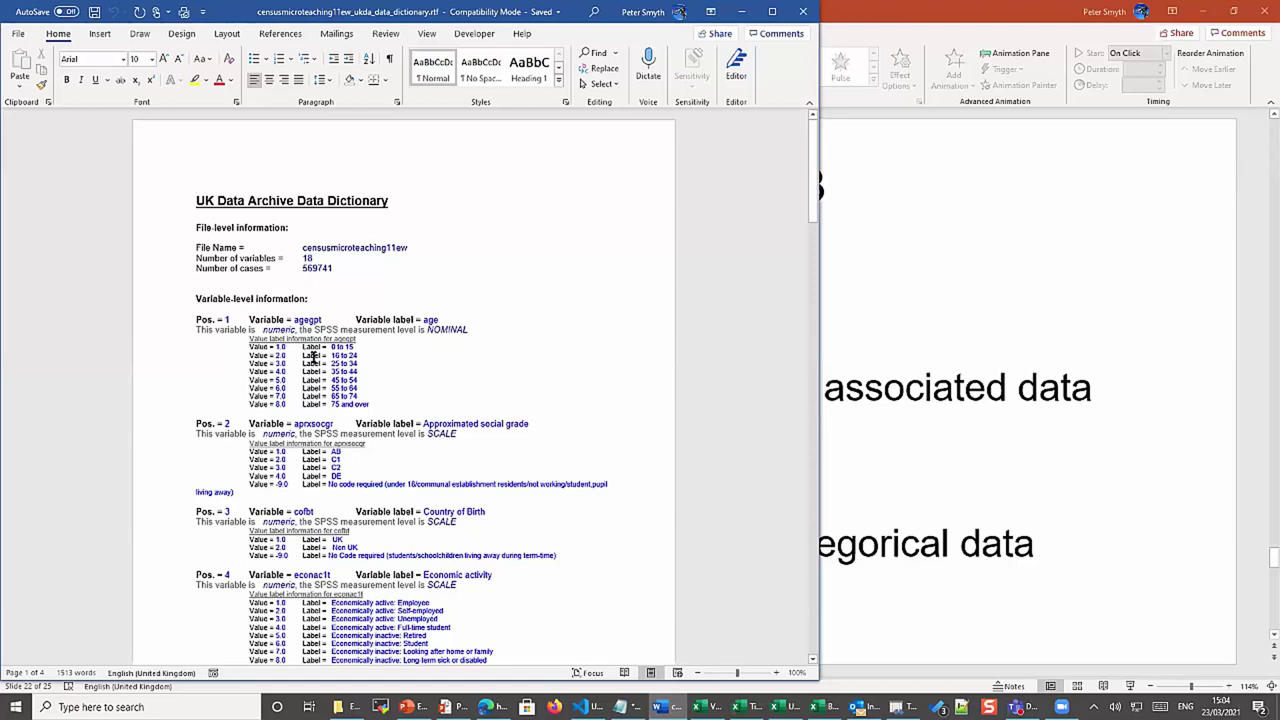
pyautogui.scroll(-1, 313, 357)
pyautogui.scroll(-5, 313, 357)
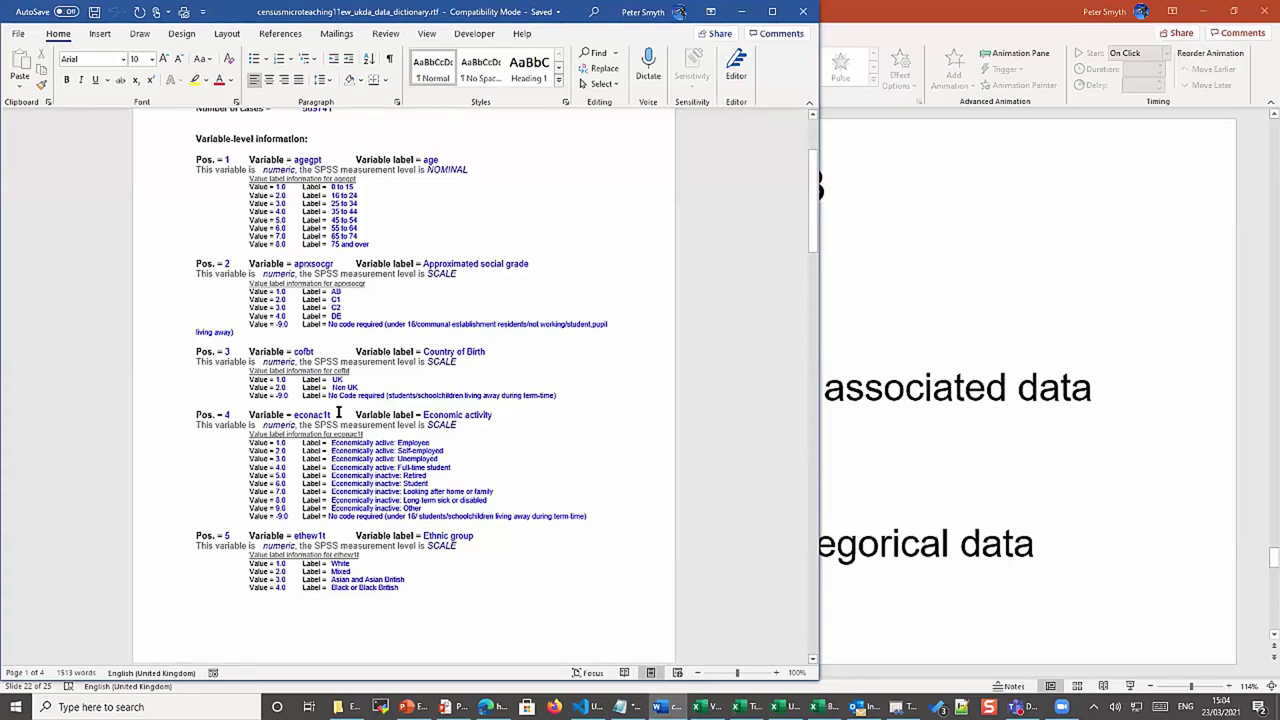
pyautogui.scroll(-12, 325, 410)
pyautogui.scroll(-5, 325, 407)
pyautogui.scroll(15, 340, 380)
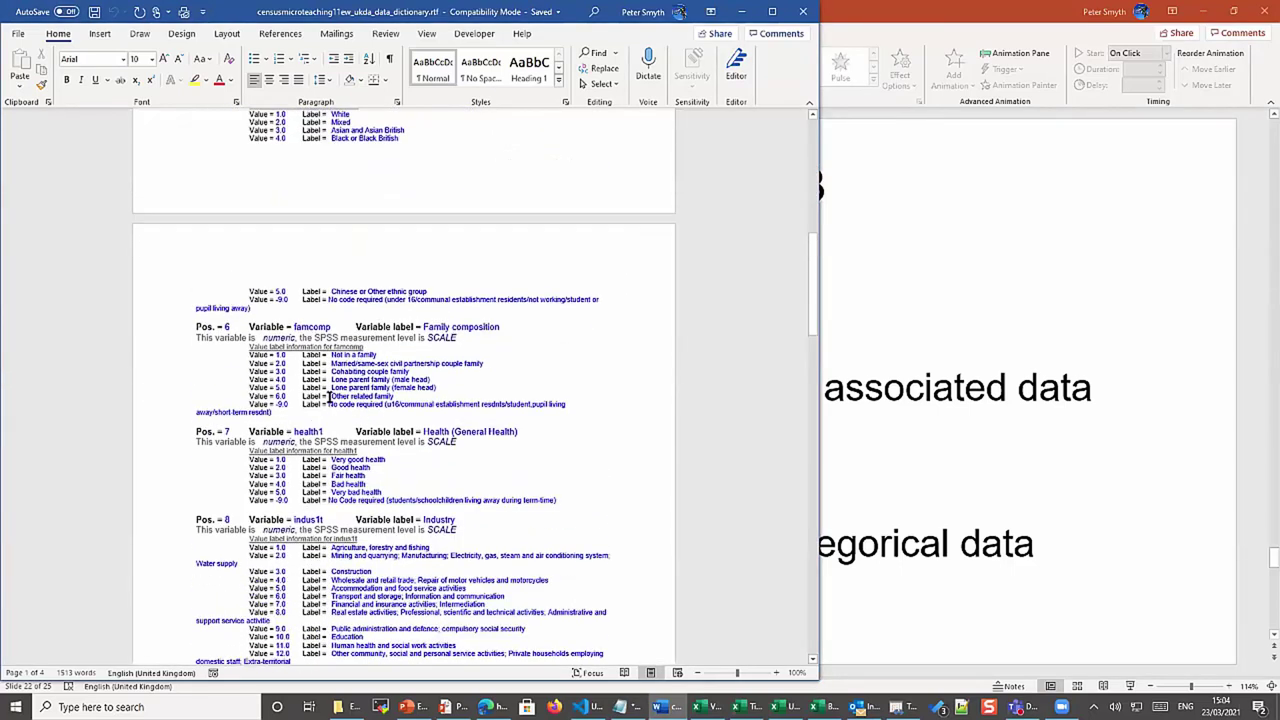
pyautogui.scroll(3, 359, 347)
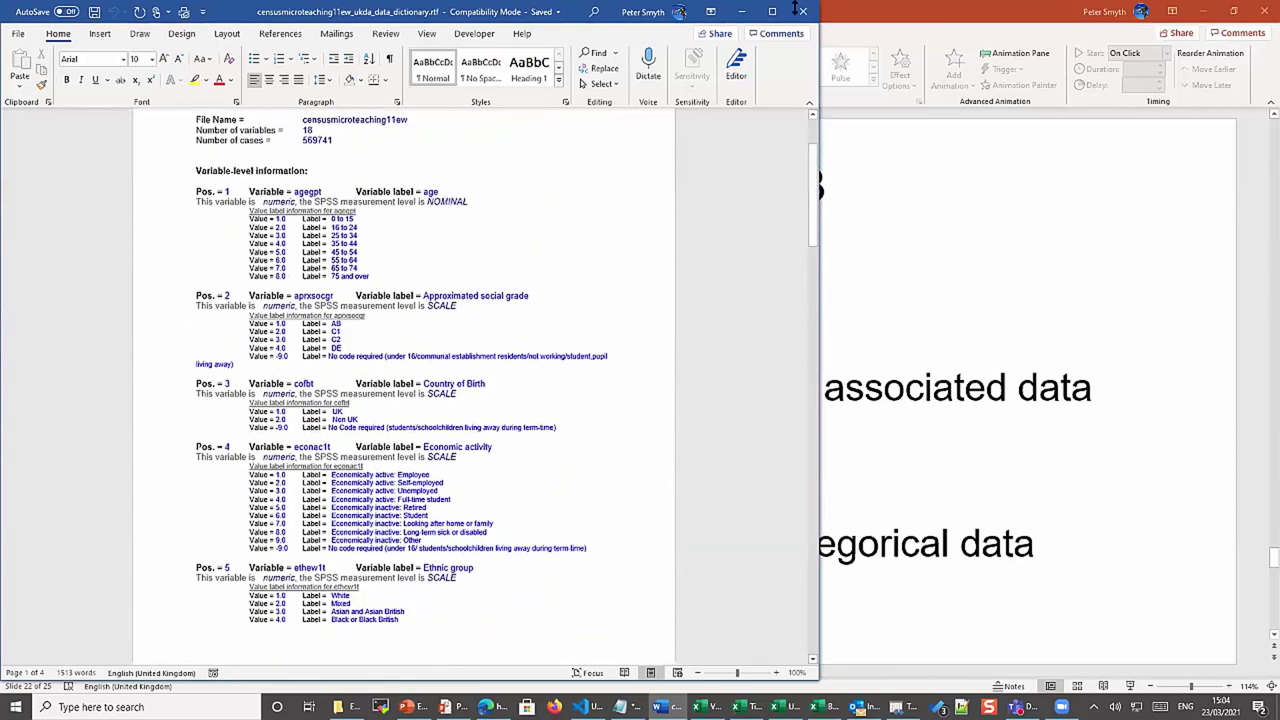
pyautogui.click(741, 12)
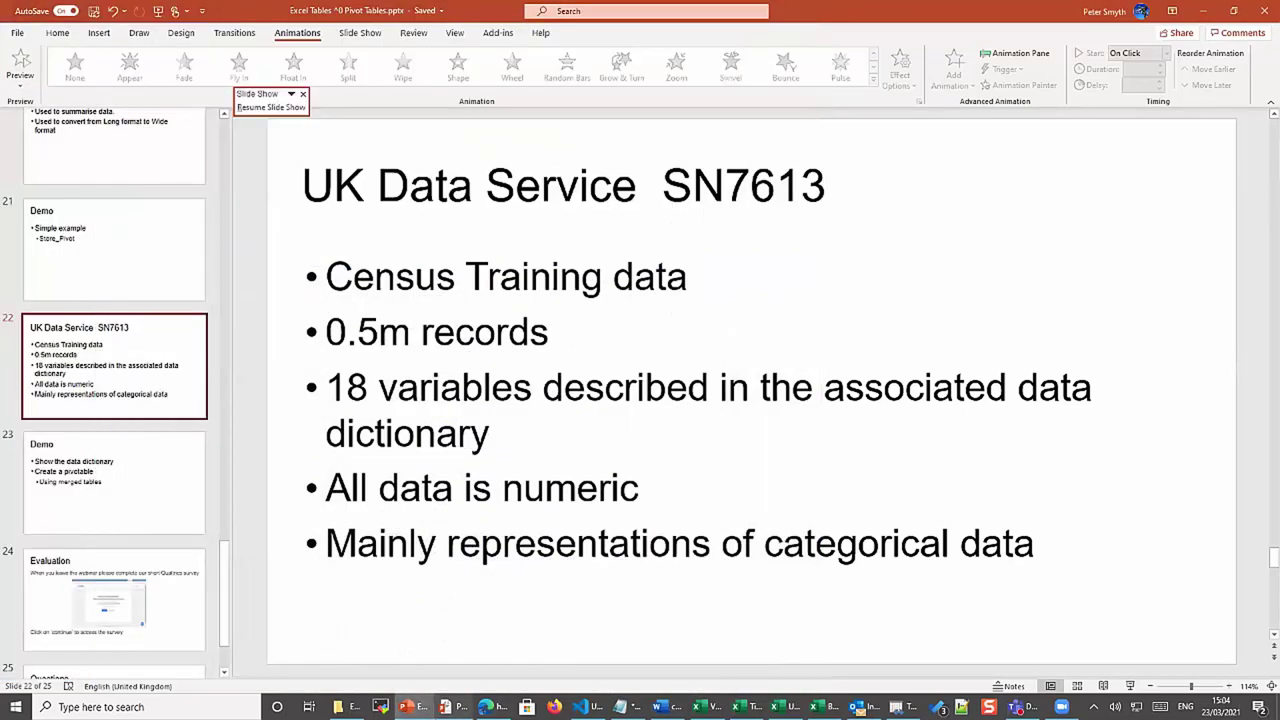
# Bring UKDS.xlsx forward and review the Lookups sheet's age, economic activity and health tables
pyautogui.moveTo(660, 707)
pyautogui.click(787, 707)
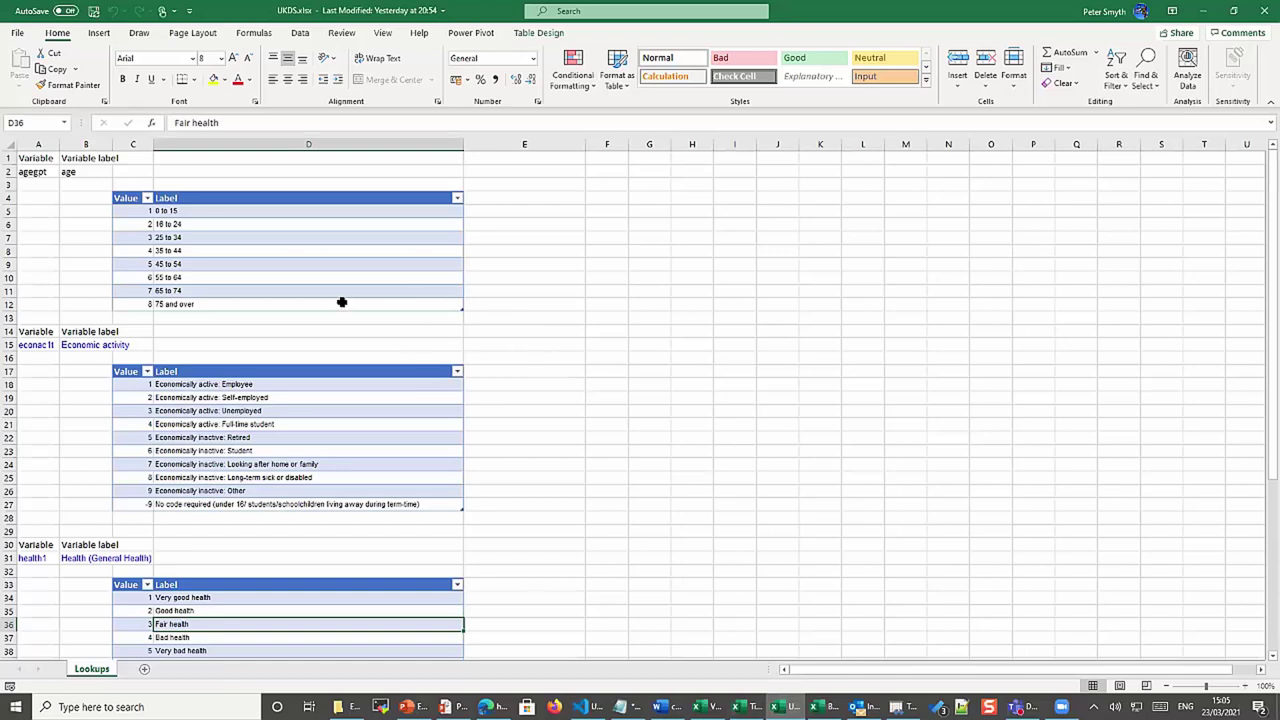
pyautogui.scroll(-12, 338, 303)
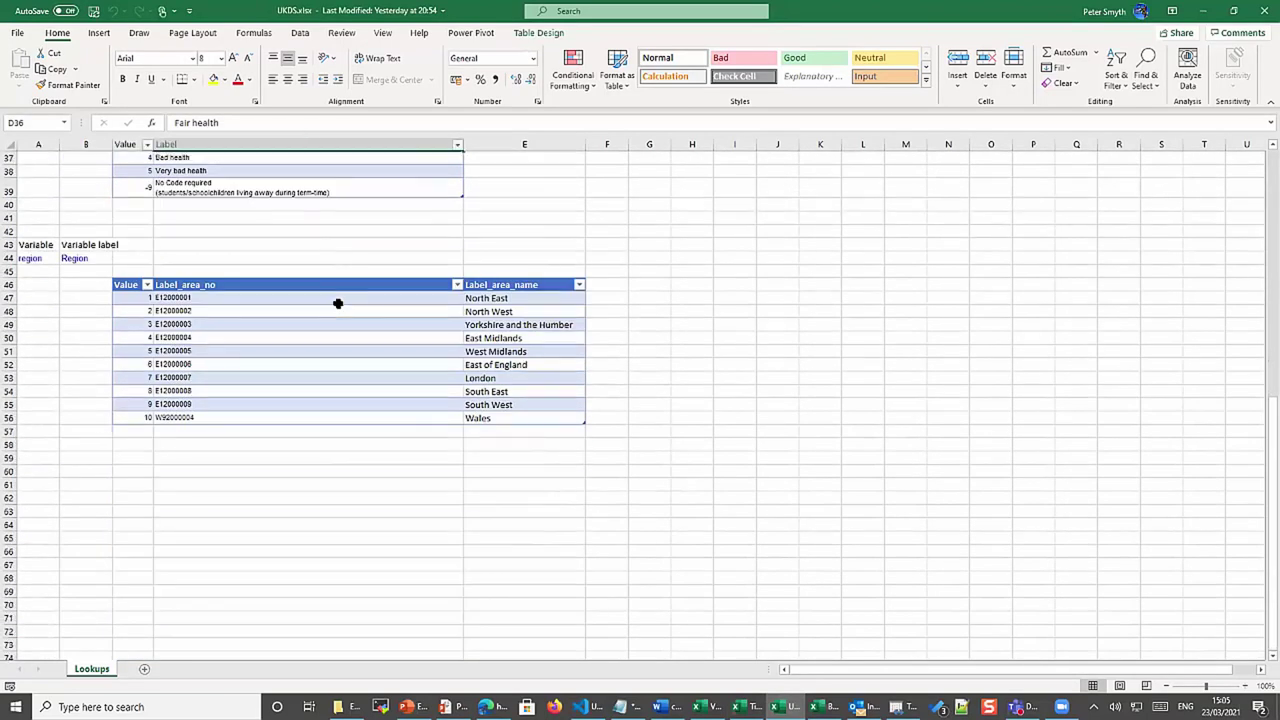
pyautogui.scroll(12, 338, 300)
pyautogui.click(243, 250)
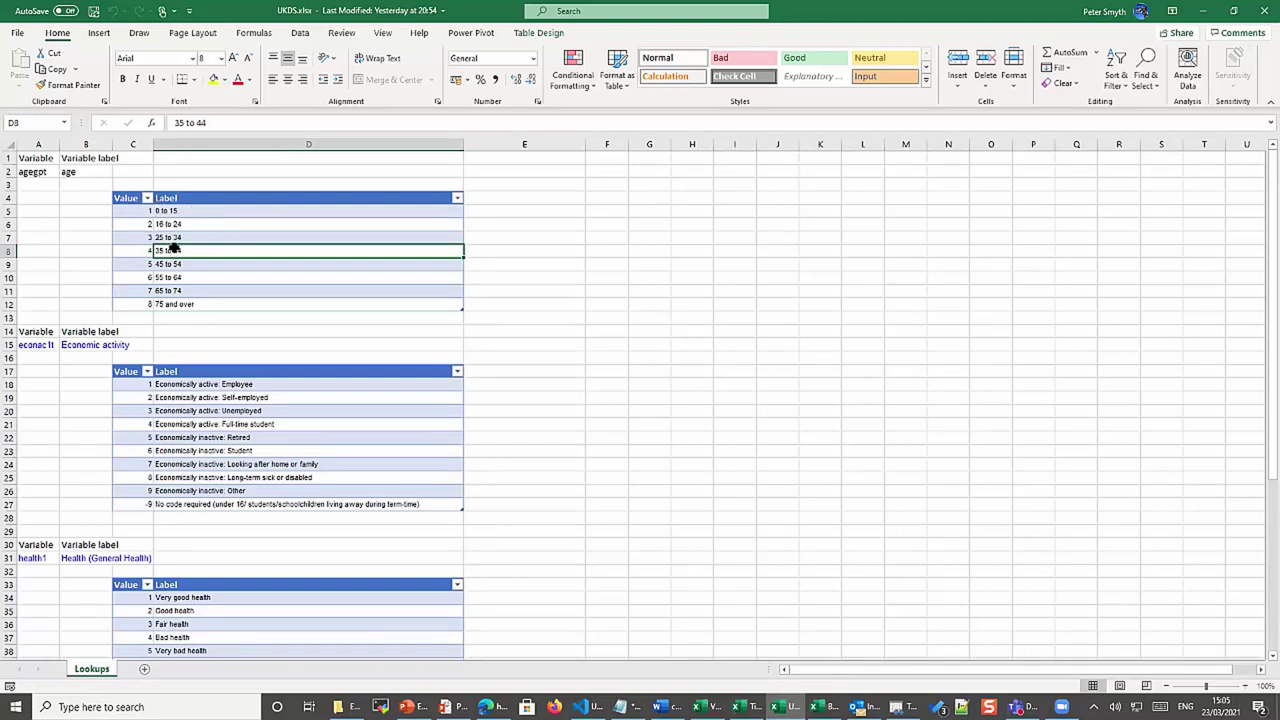
pyautogui.scroll(-3, 241, 374)
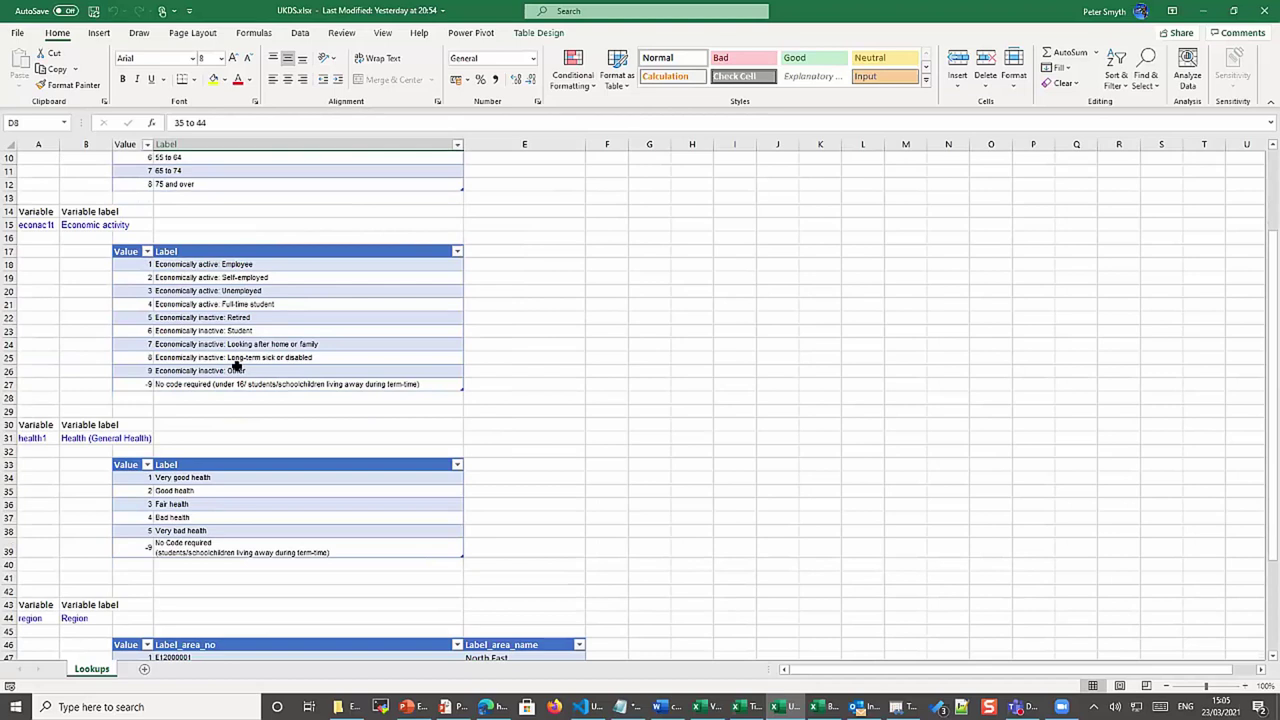
pyautogui.scroll(-4, 238, 368)
pyautogui.scroll(-1, 239, 366)
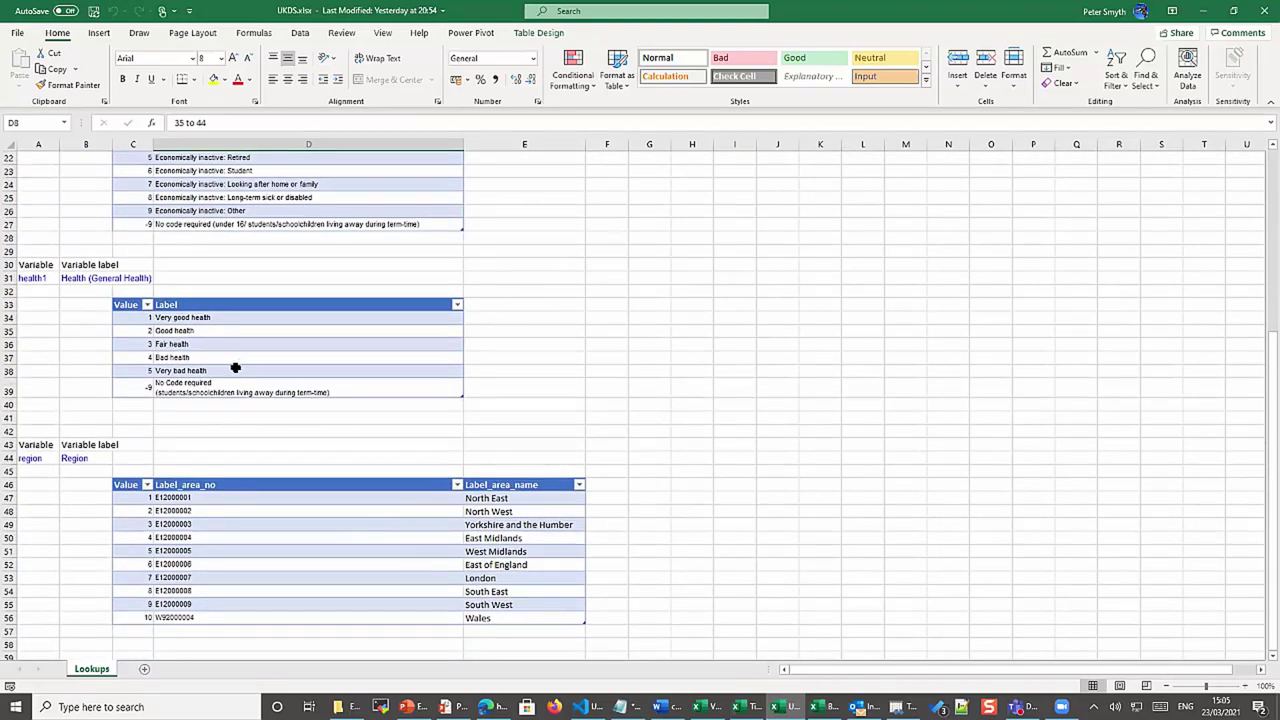
pyautogui.scroll(-3, 236, 368)
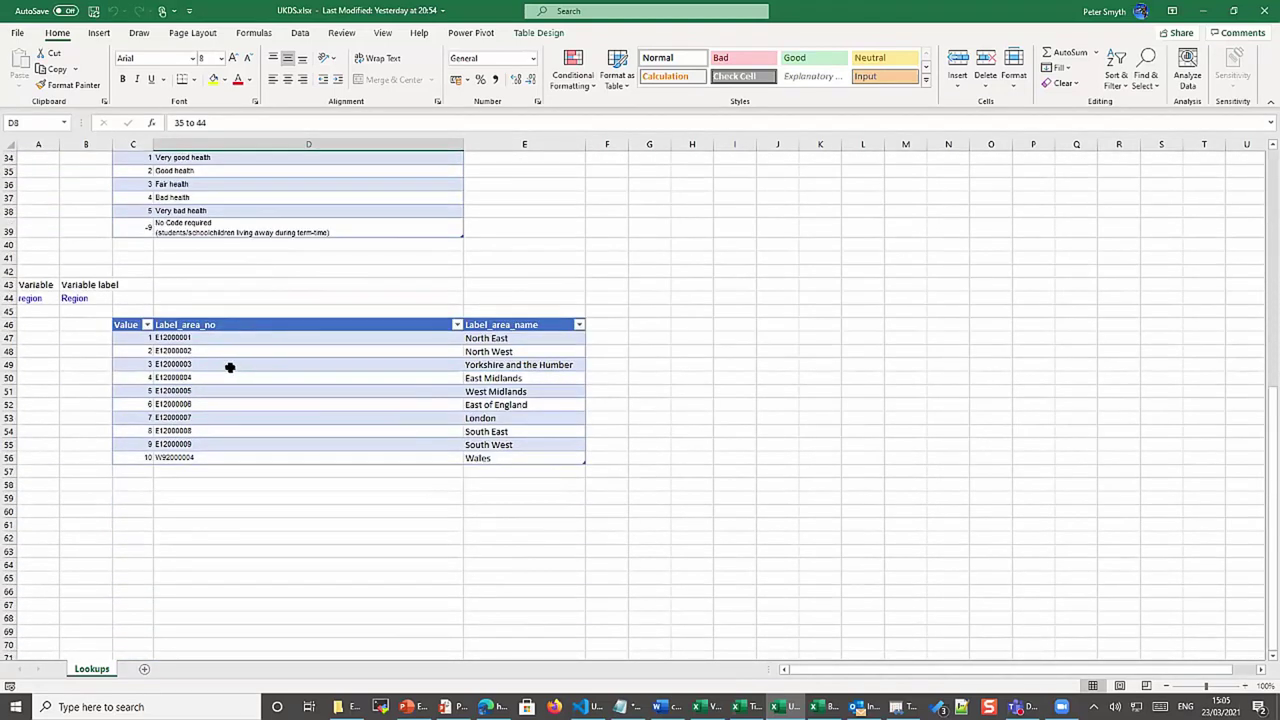
pyautogui.scroll(11, 229, 367)
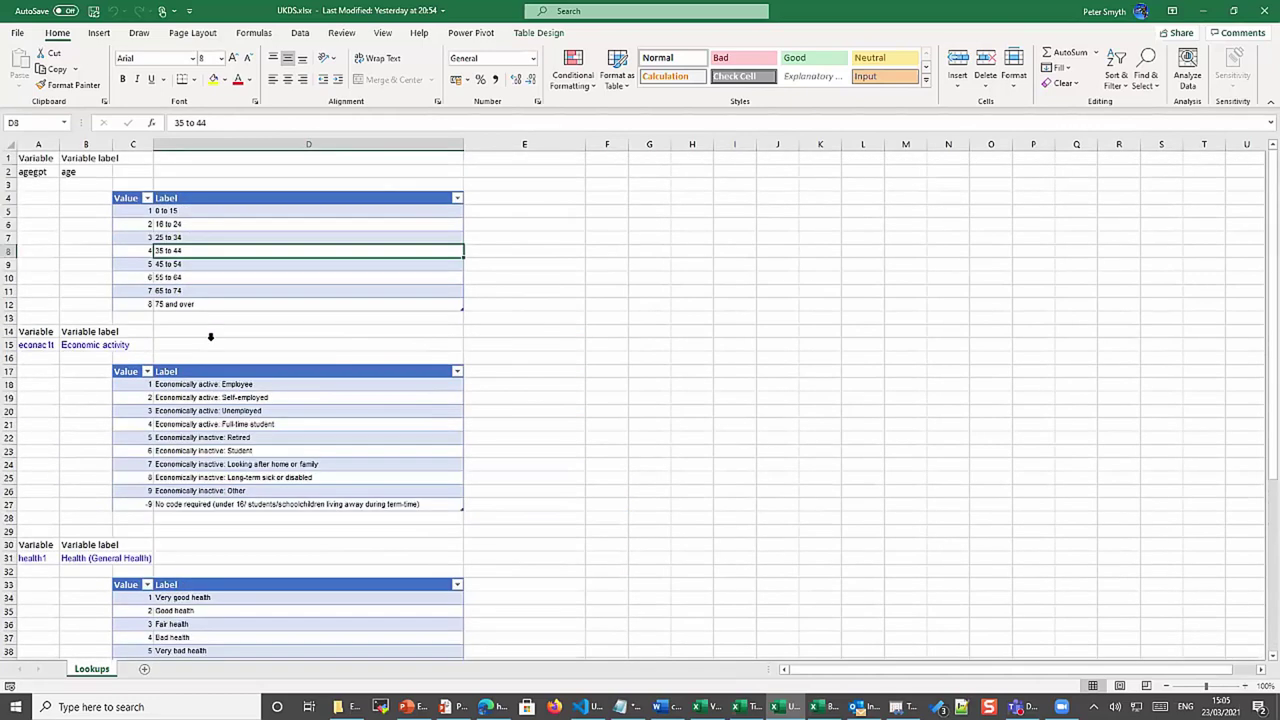
pyautogui.scroll(-5, 208, 338)
pyautogui.scroll(5, 200, 310)
# Import censusmicroteaching11ew.csv from the UKDA-7613-tab folder via Data > From Text/CSV
pyautogui.click(300, 32)
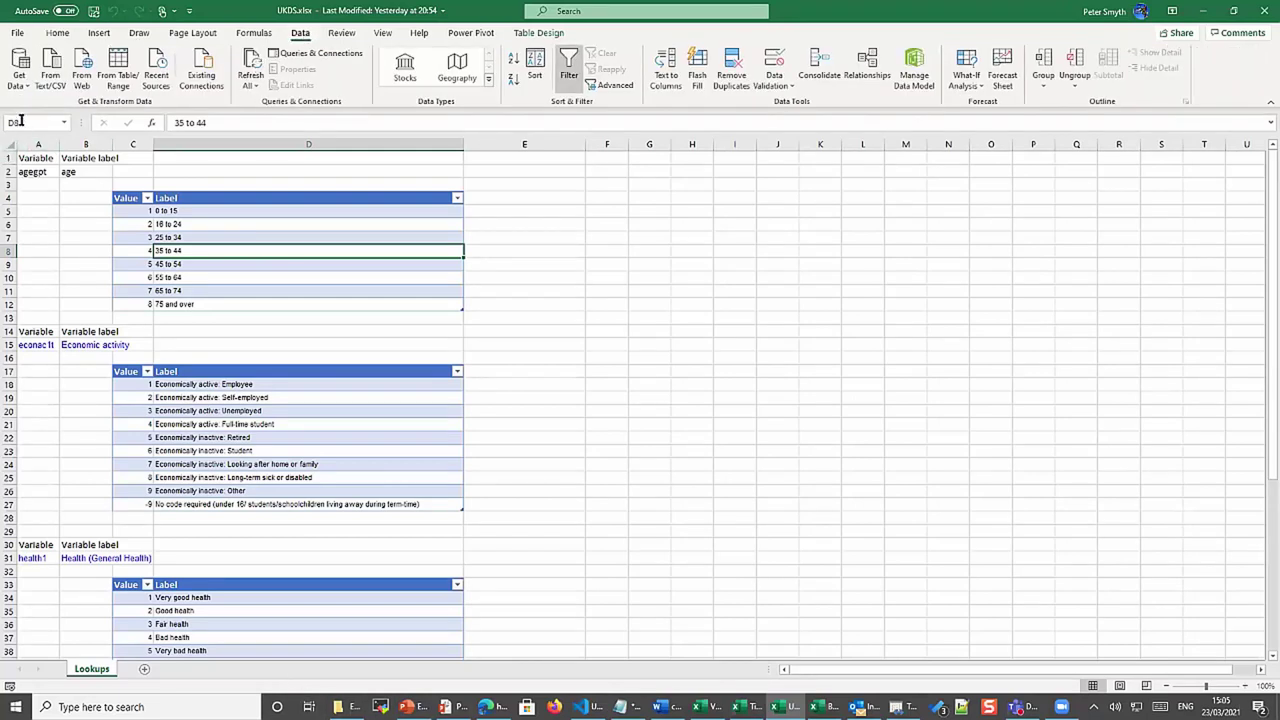
pyautogui.click(48, 73)
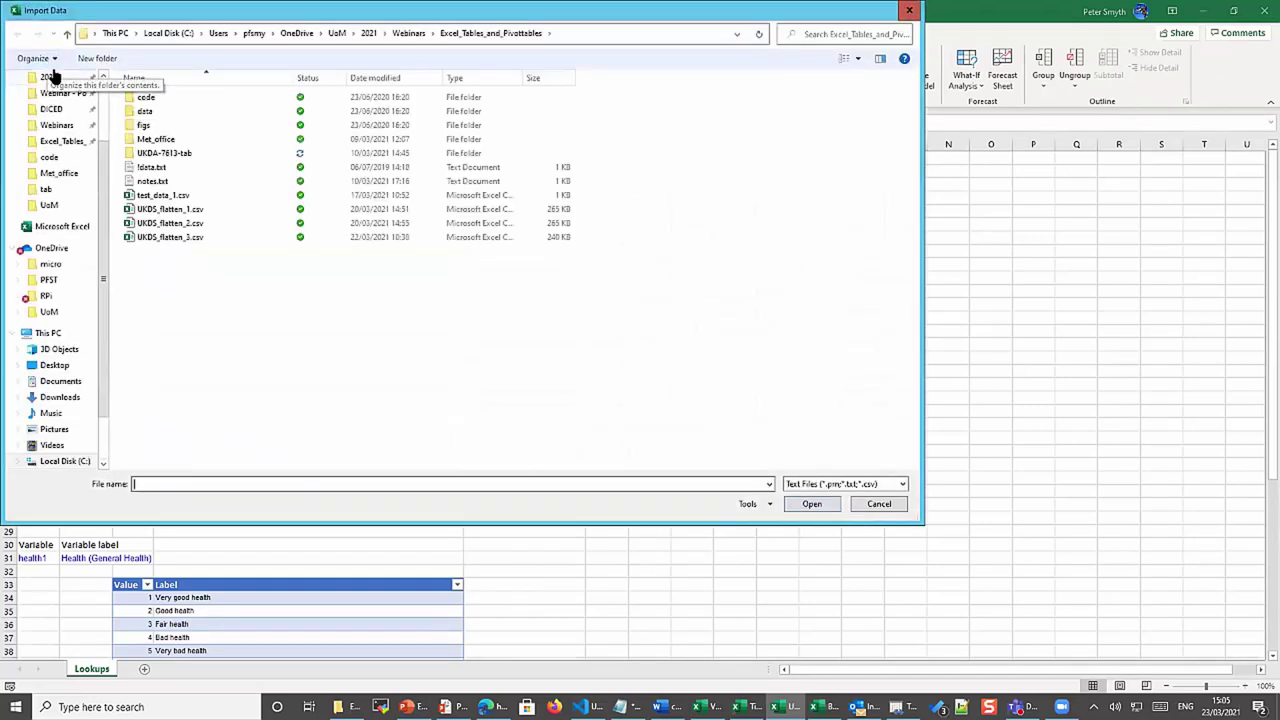
pyautogui.doubleClick(152, 154)
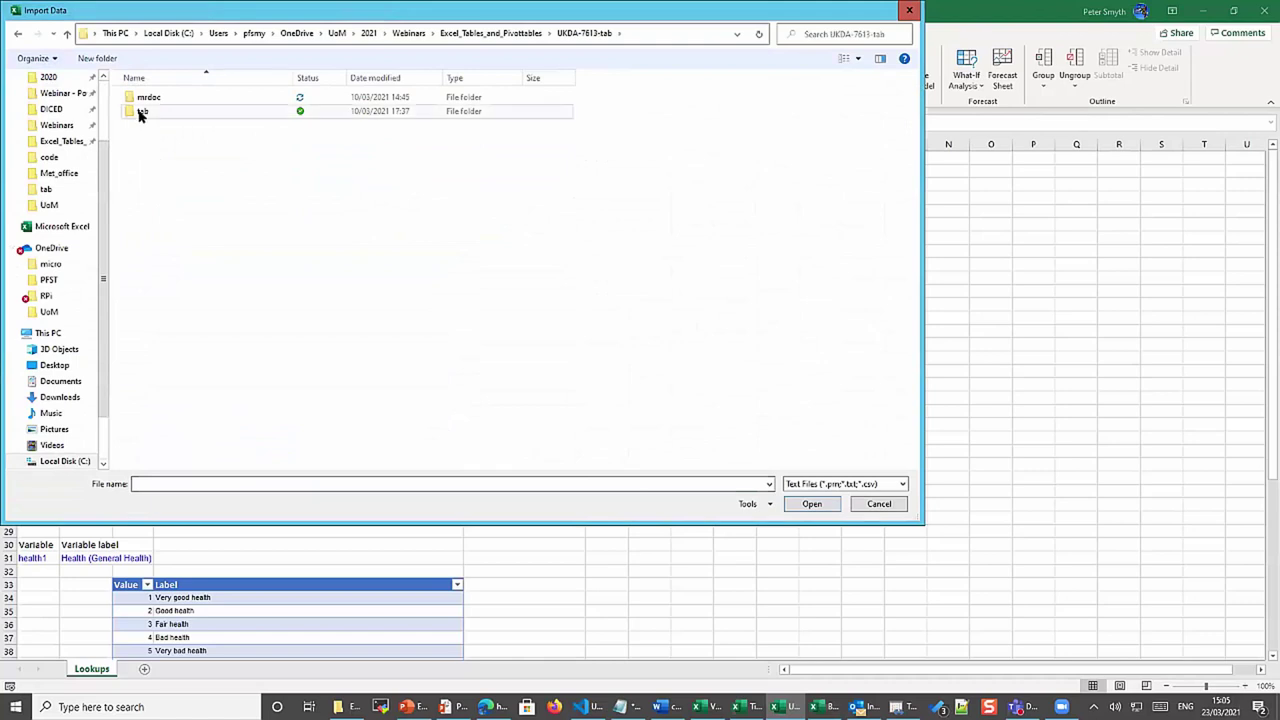
pyautogui.doubleClick(141, 112)
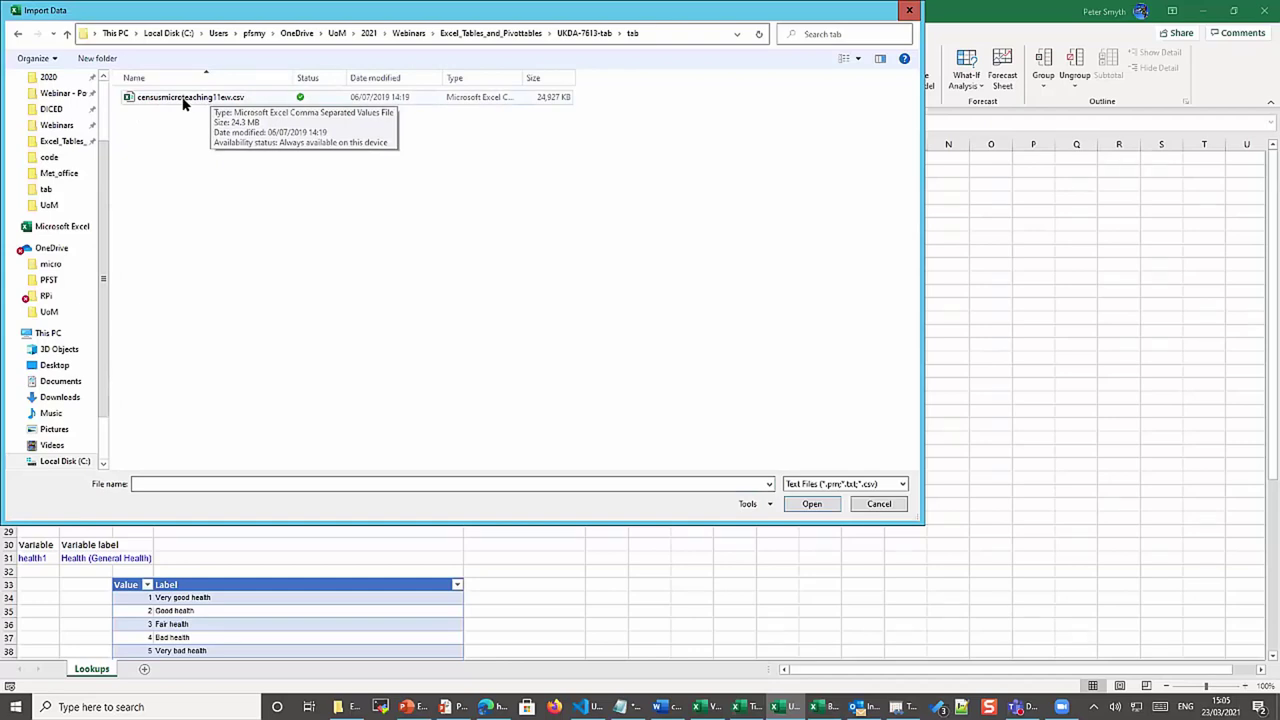
pyautogui.click(183, 98)
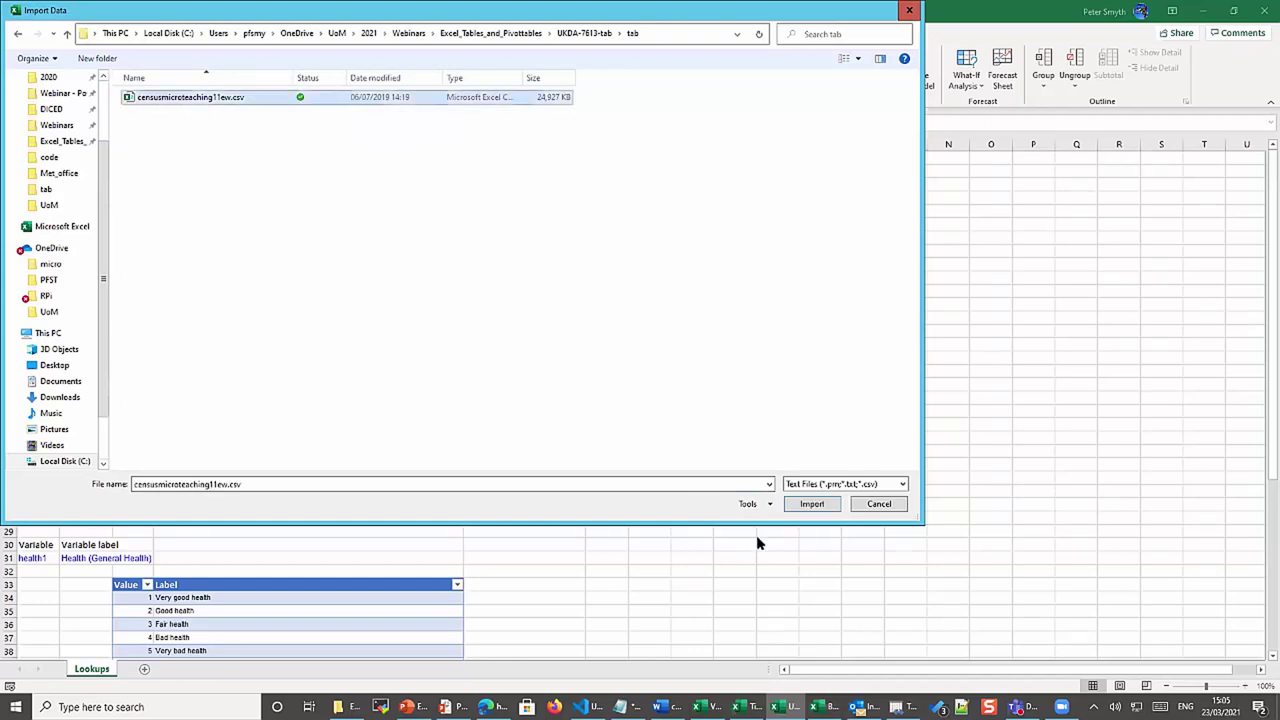
pyautogui.click(809, 504)
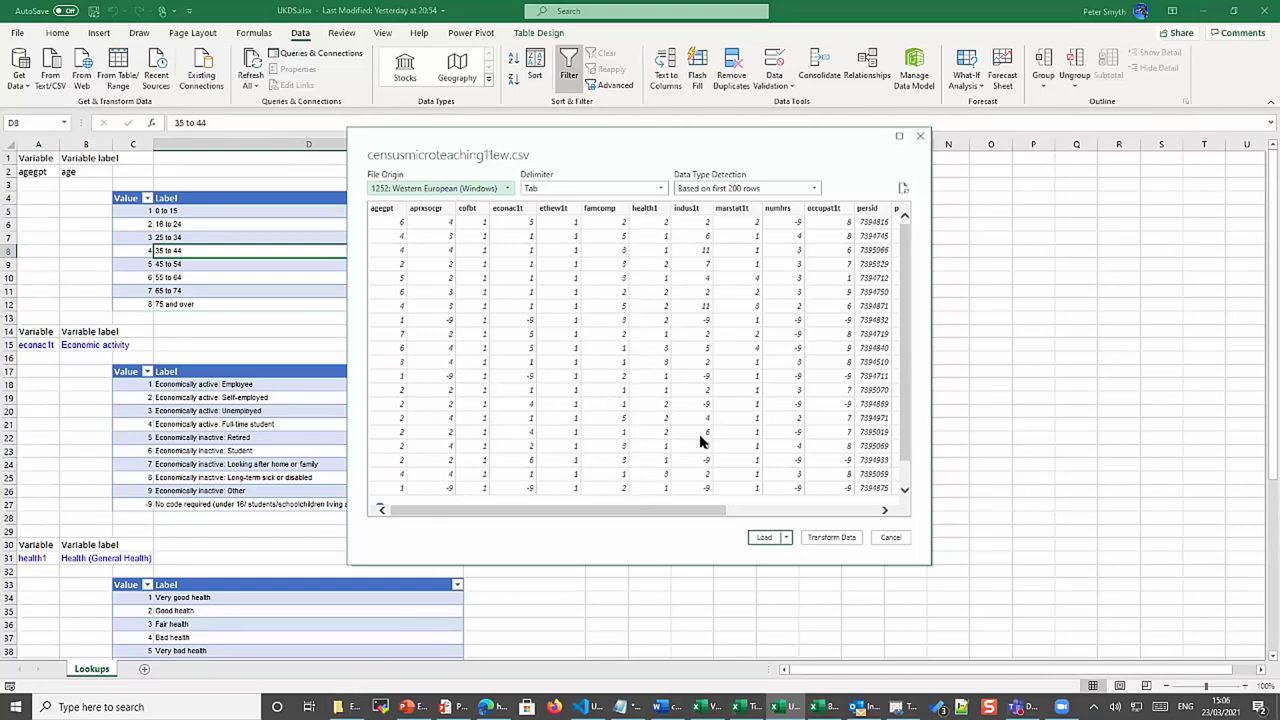
# Load the census data as a connection only, added to the Data Model
pyautogui.moveTo(626, 512); pyautogui.dragTo(426, 527)
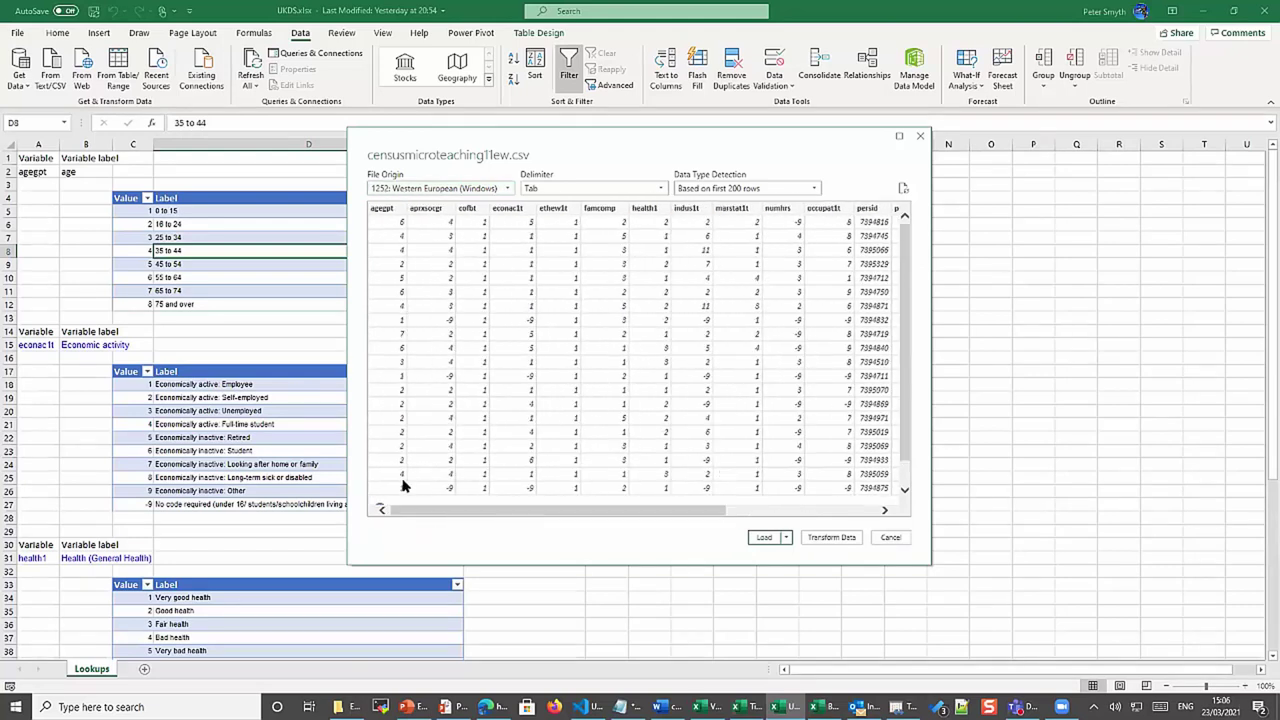
pyautogui.click(785, 538)
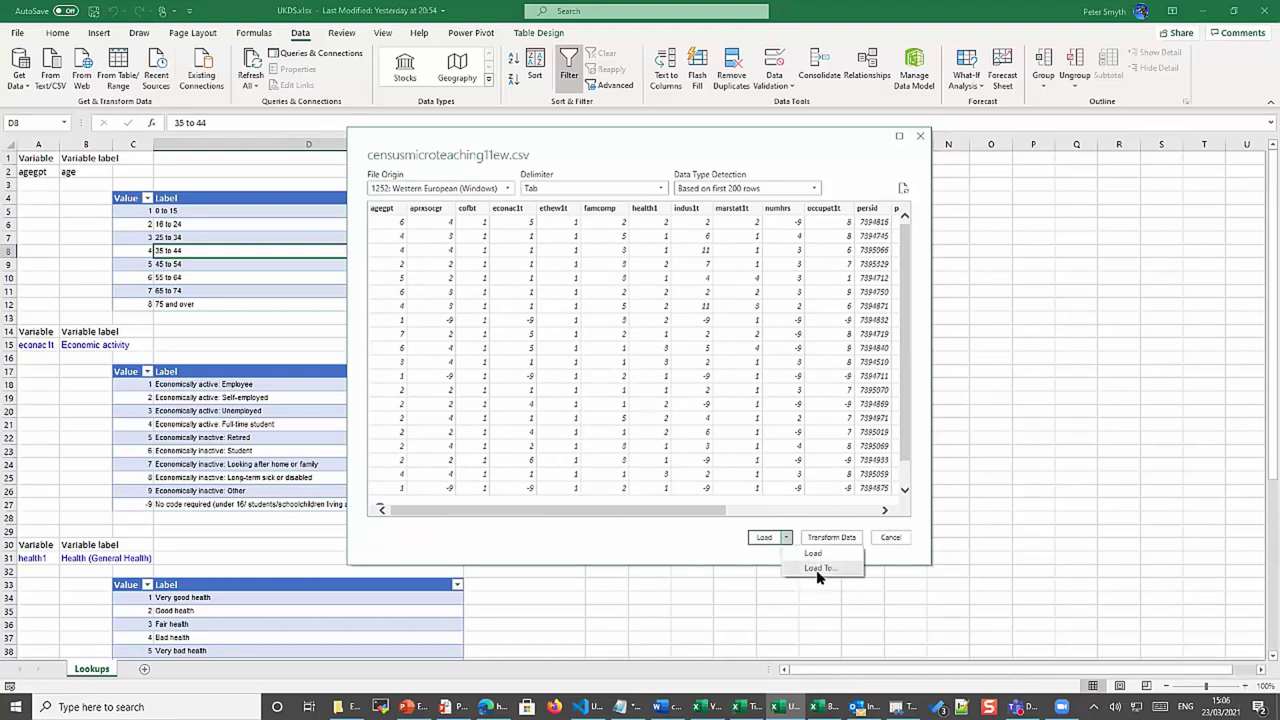
pyautogui.click(815, 569)
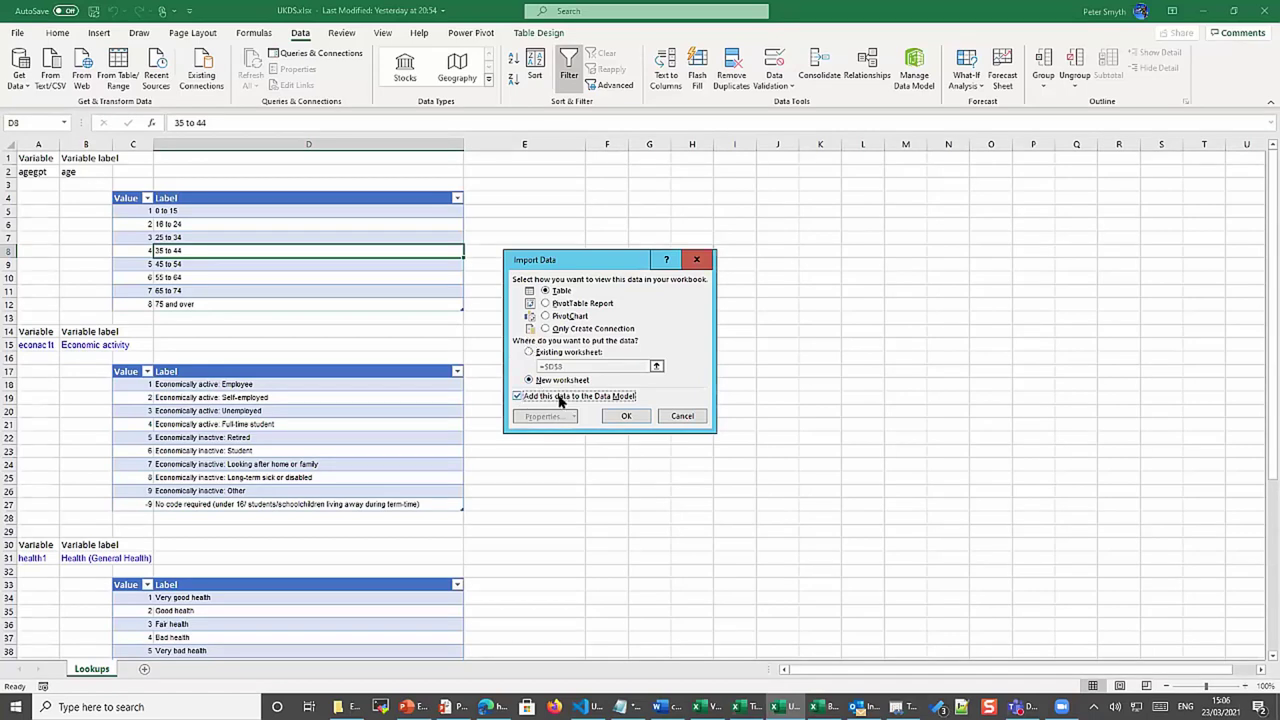
pyautogui.click(545, 330)
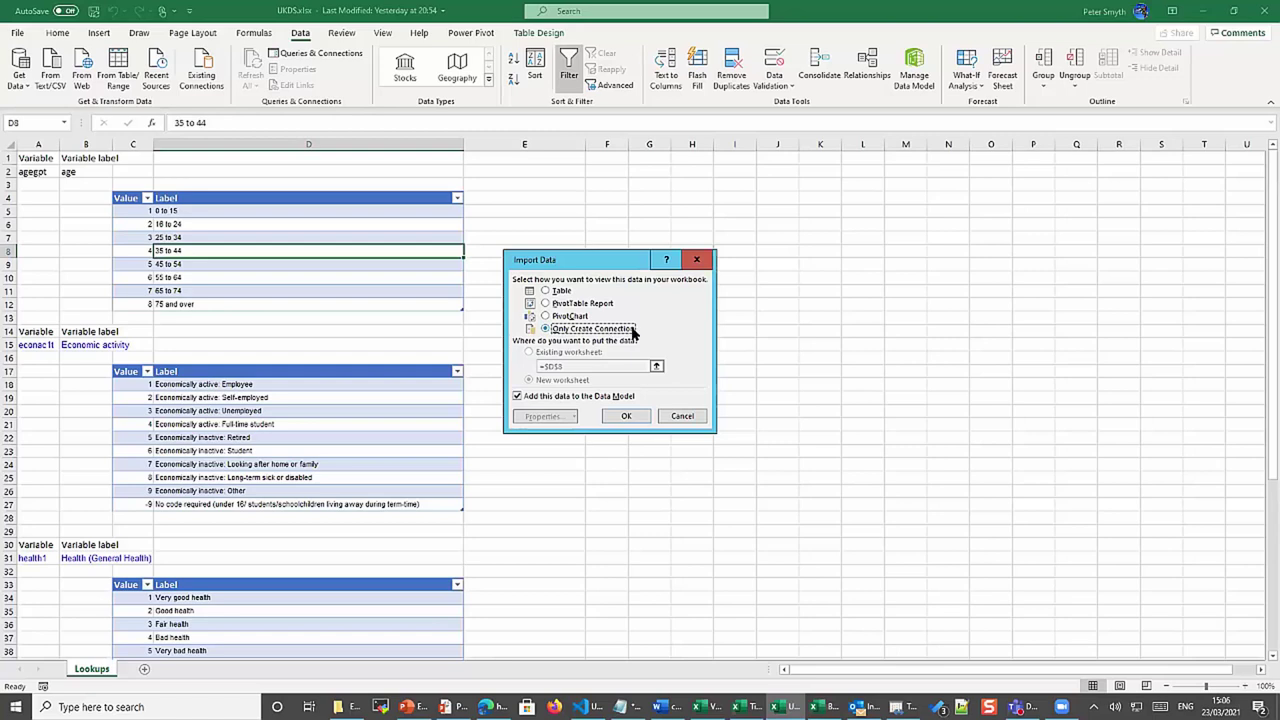
# Confirm the import so the census query loads 569,741 rows as a connection-only query
pyautogui.click(627, 414)
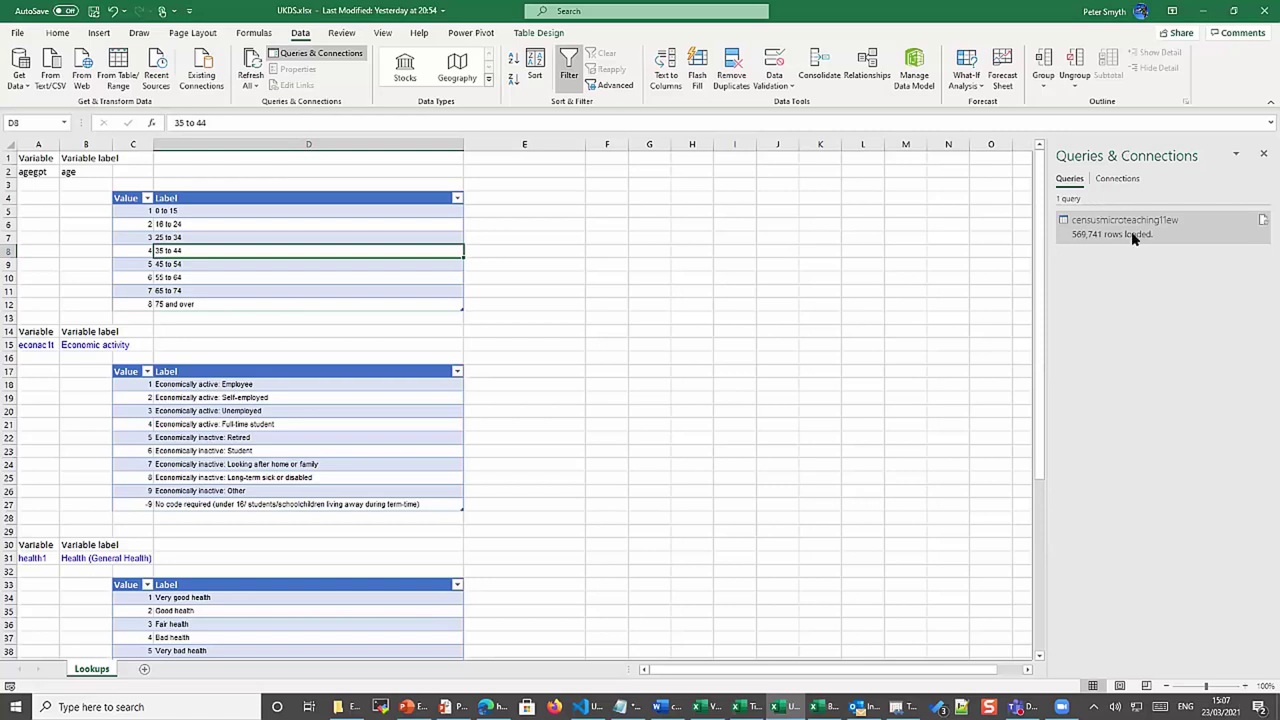
pyautogui.moveTo(1125, 238)
# Open the Data Model in Power Pivot to view the census table's 569,741 records
pyautogui.click(924, 80)
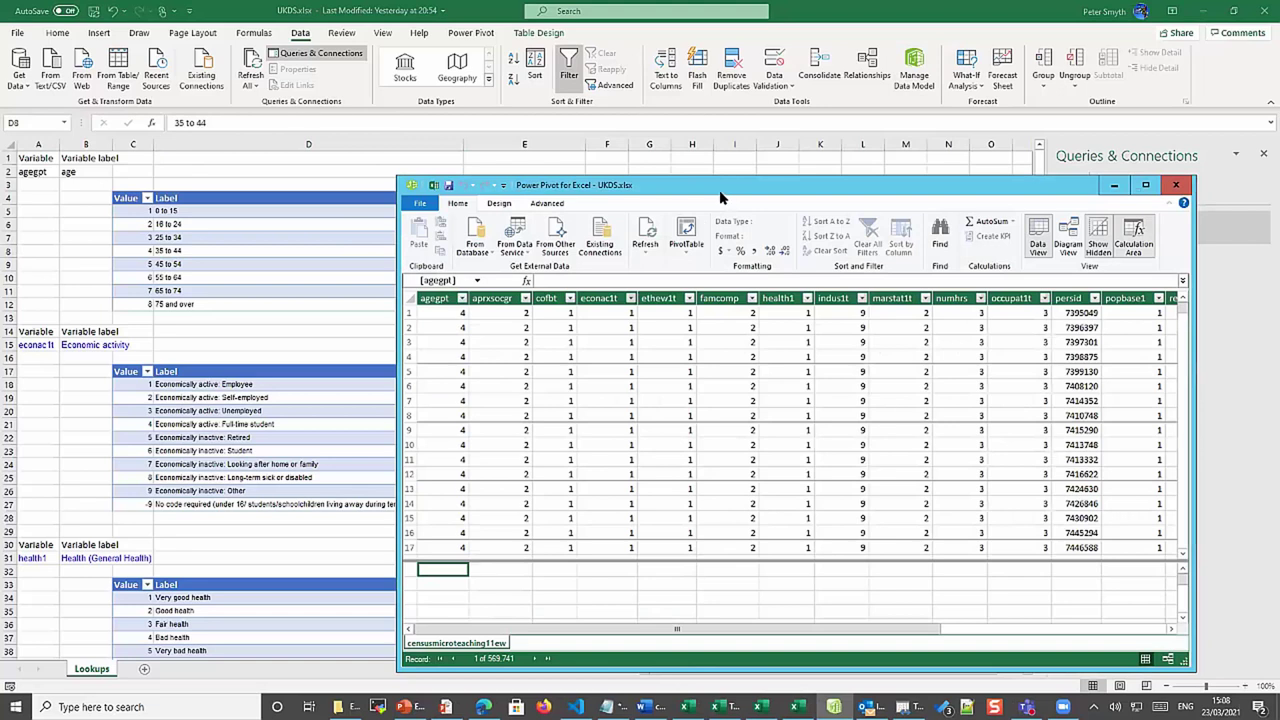
pyautogui.moveTo(720, 196); pyautogui.dragTo(472, 141)
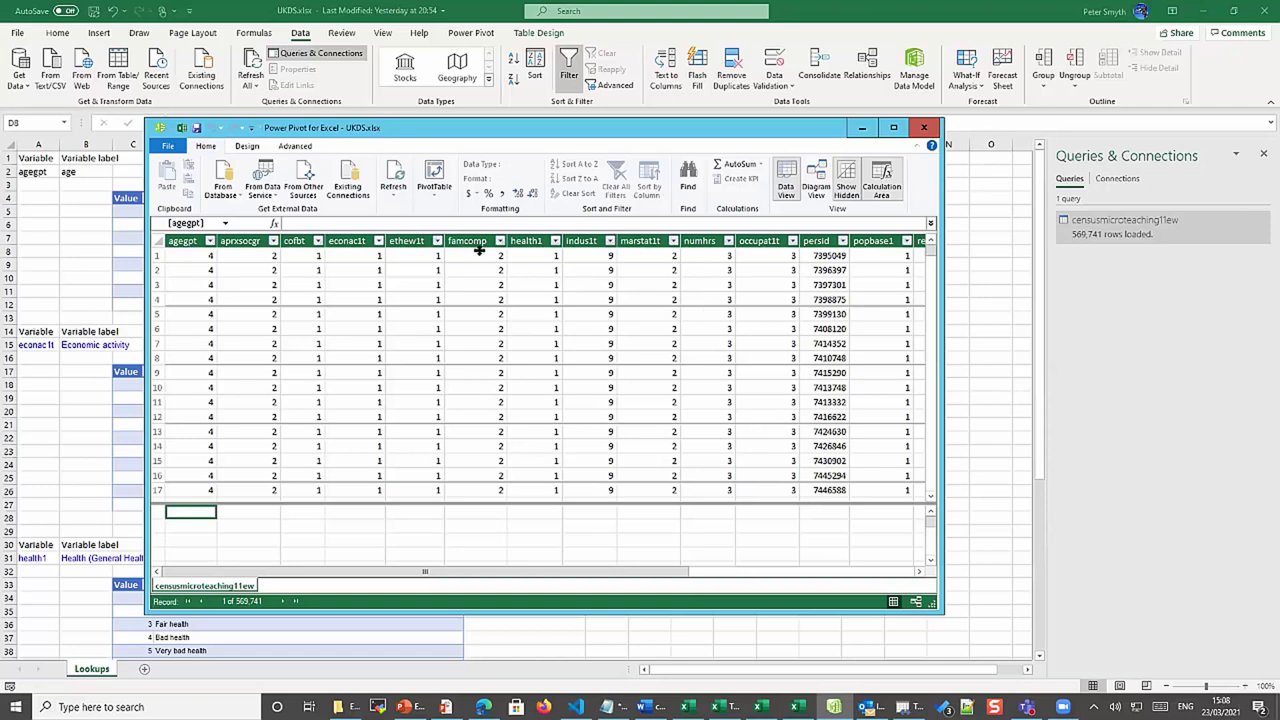
# Create PivotTable3 from the Data Model on a new worksheet and expand the census fields
pyautogui.click(435, 173)
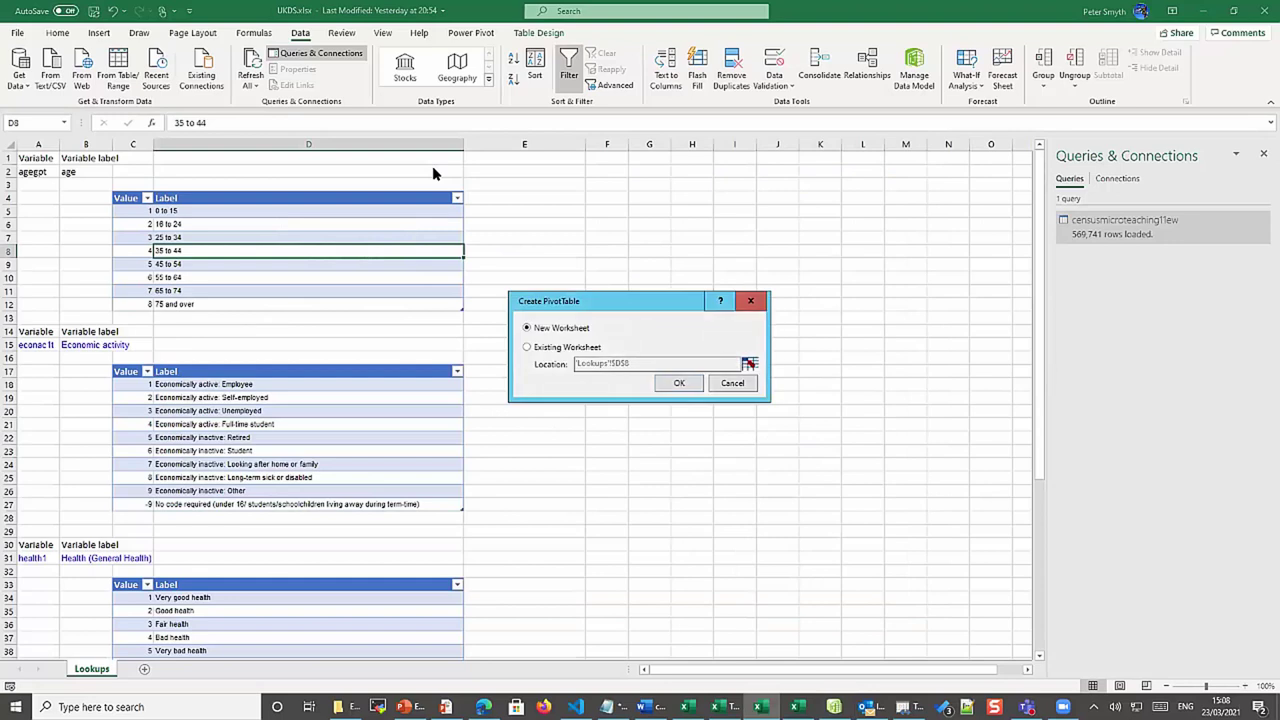
pyautogui.click(679, 385)
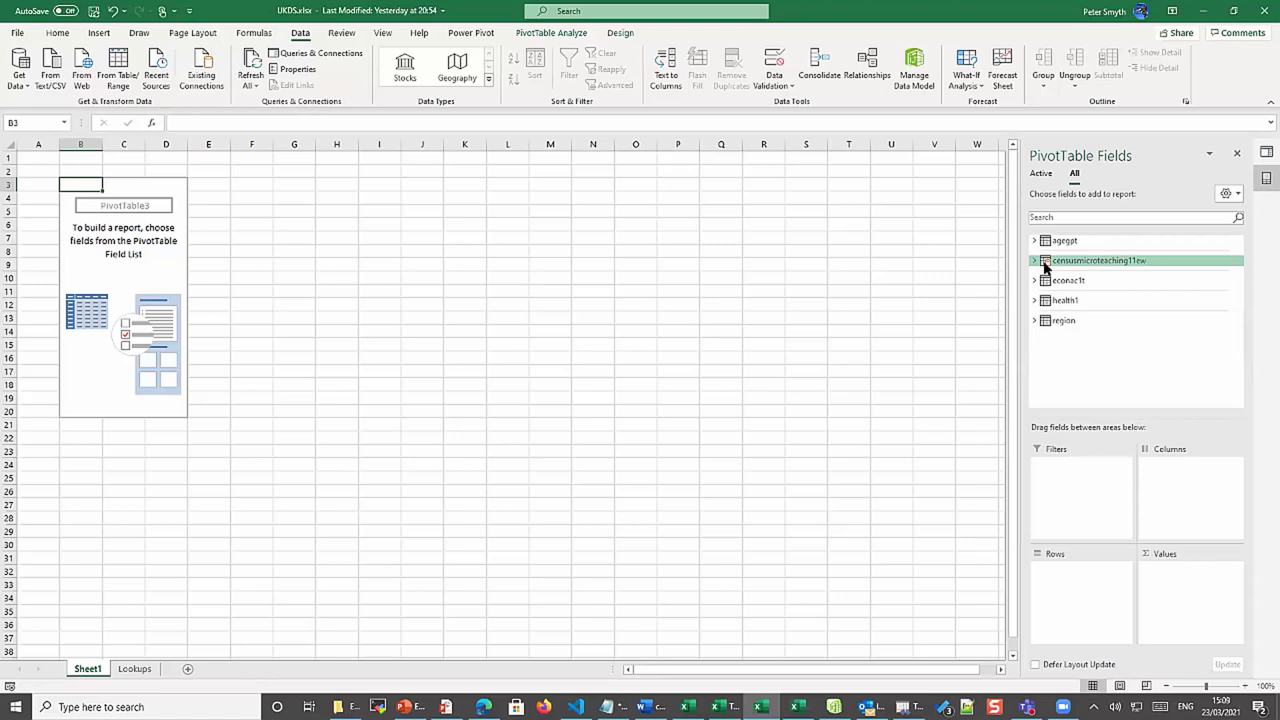
pyautogui.click(1036, 264)
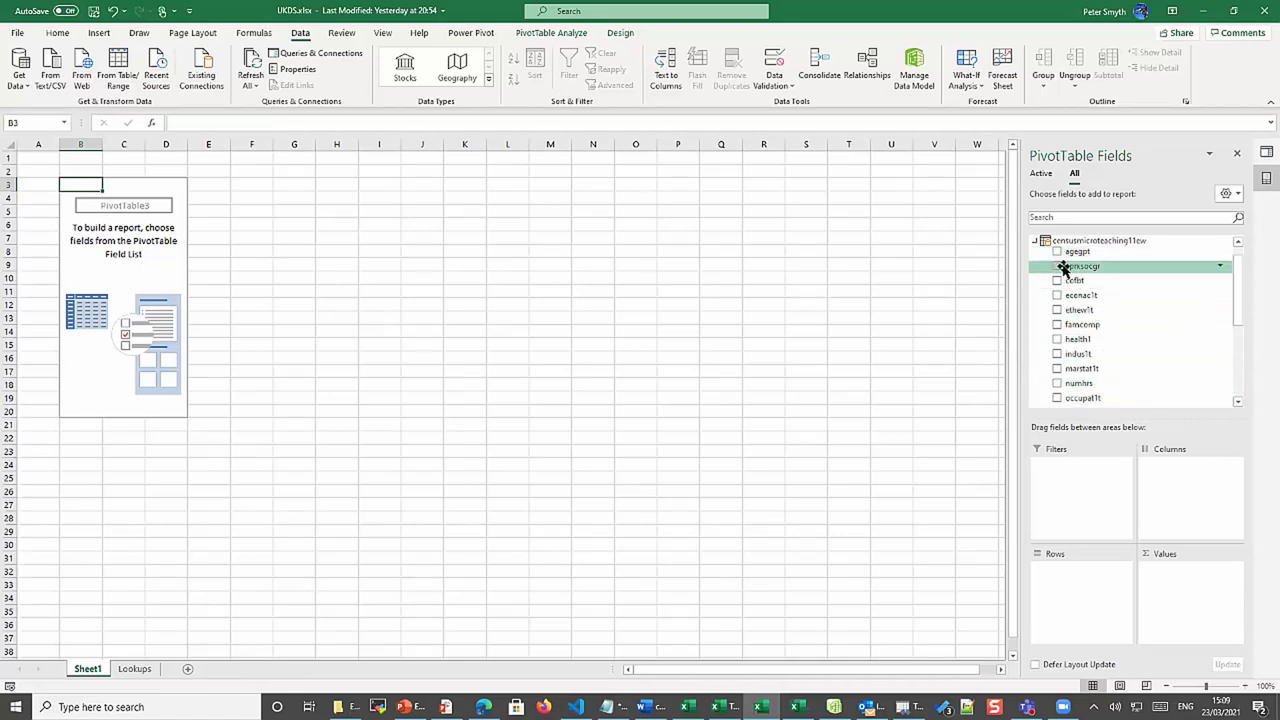
# Lay out the pivot with health1 in Rows, agegpt in Columns and persid in Values
pyautogui.moveTo(1077, 339)
pyautogui.mouseDown()
pyautogui.moveTo(1117, 636)
pyautogui.moveTo(1064, 590)
pyautogui.mouseUp()
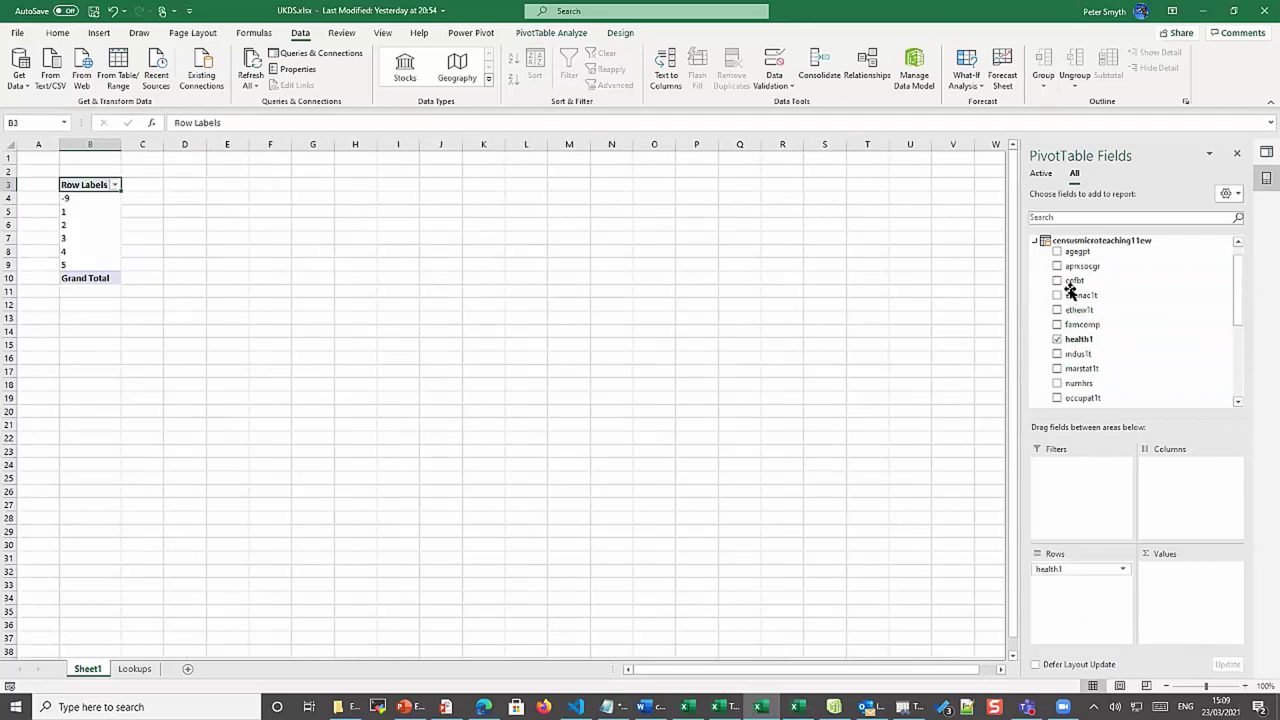
pyautogui.moveTo(1072, 254); pyautogui.dragTo(1176, 471)
pyautogui.scroll(-3, 1117, 350)
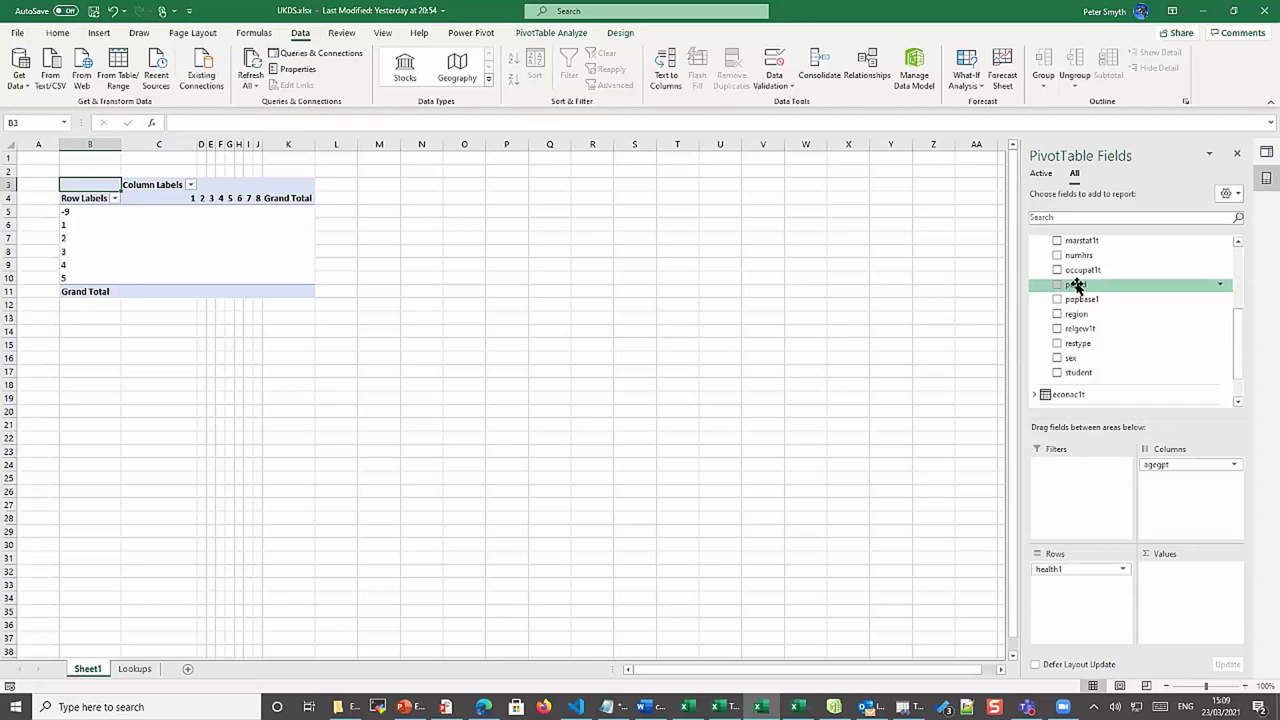
pyautogui.moveTo(1076, 287); pyautogui.dragTo(1194, 597)
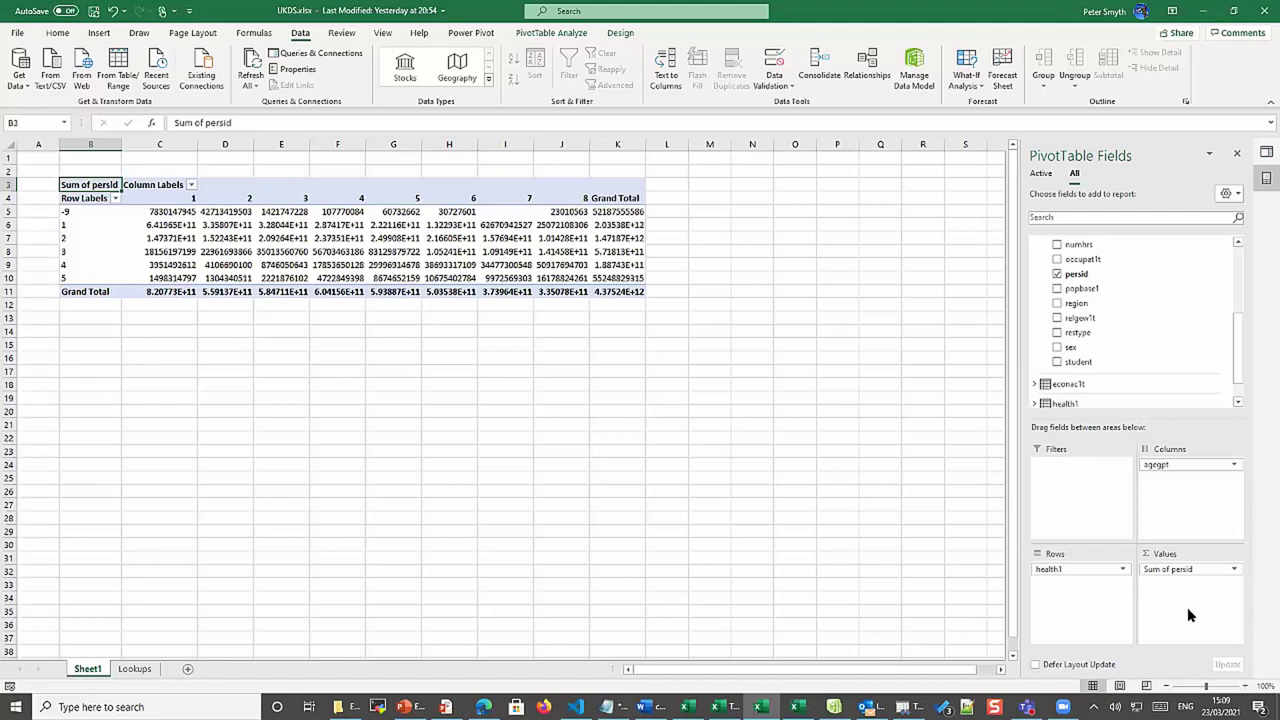
# Summarize persid by Count instead of Sum, giving a grand total of 569741
pyautogui.click(1235, 573)
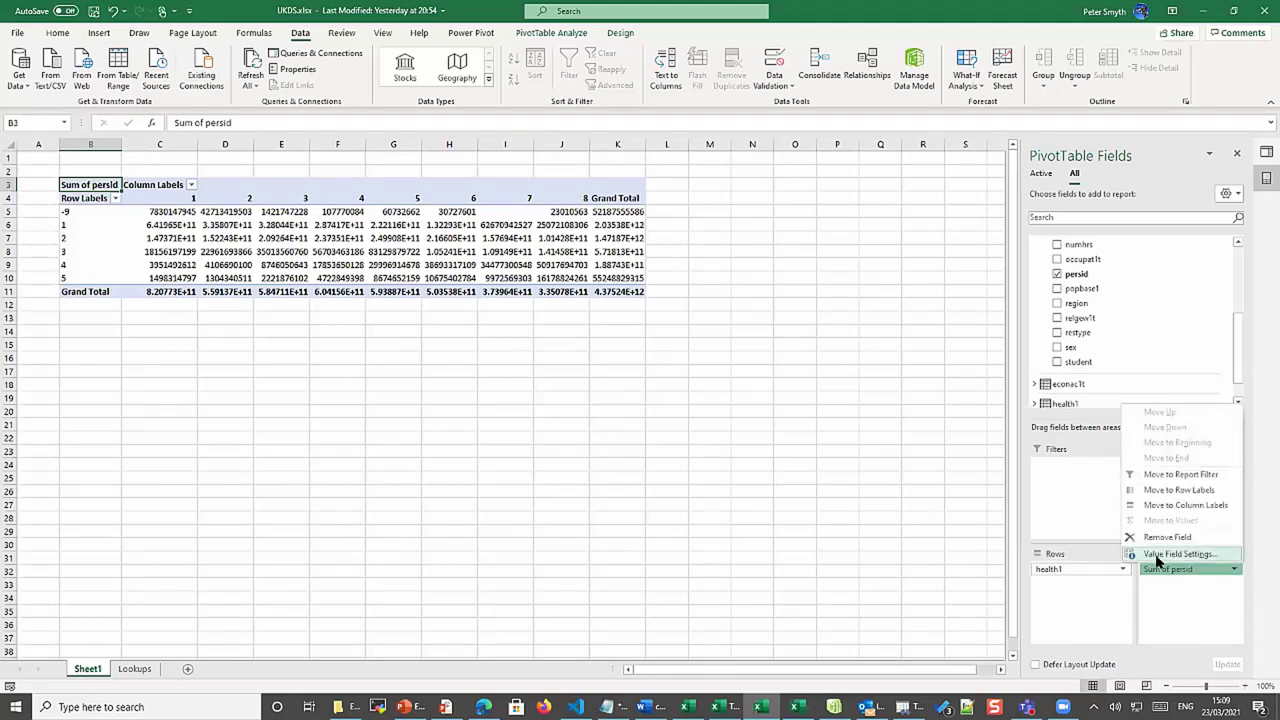
pyautogui.click(1170, 554)
pyautogui.click(531, 370)
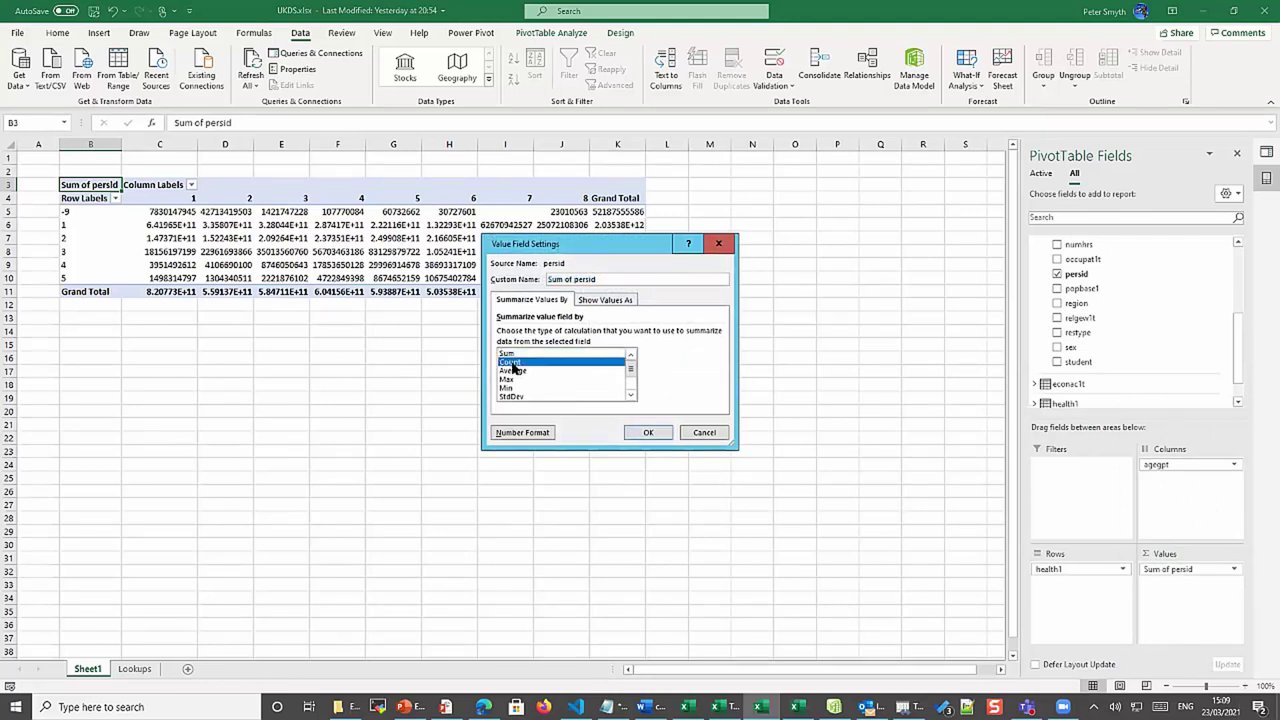
pyautogui.click(666, 436)
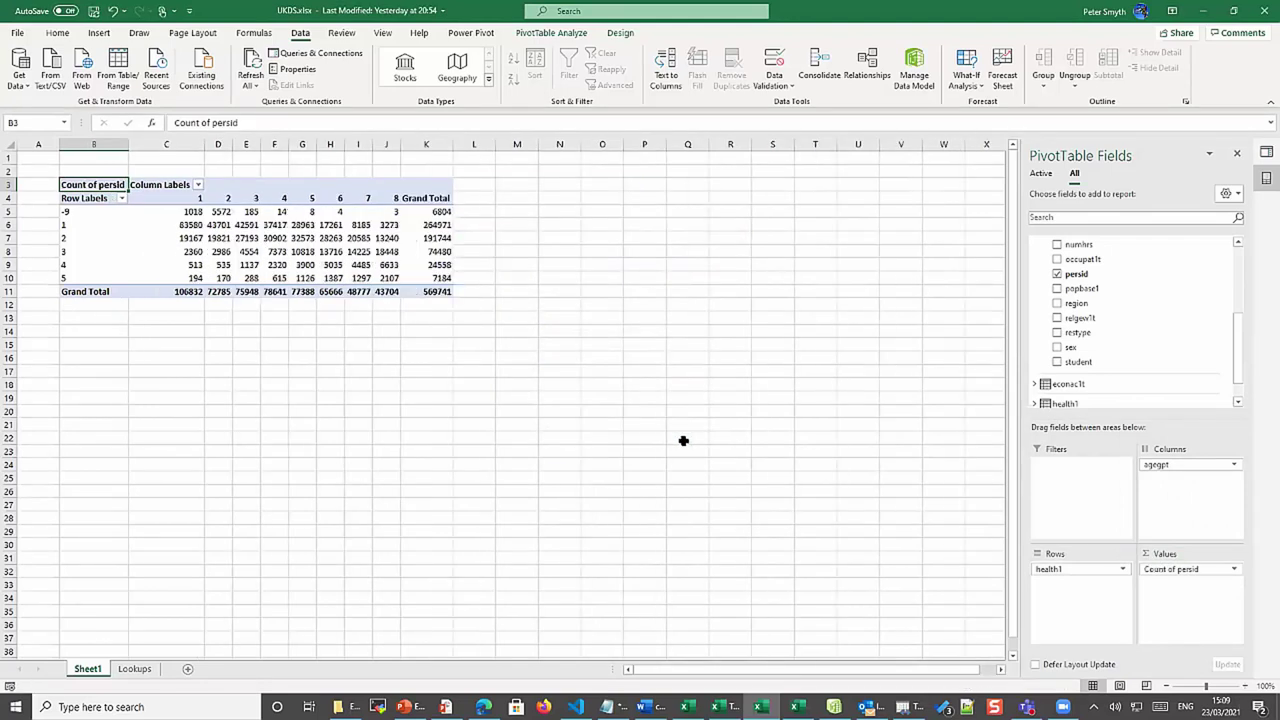
pyautogui.click(438, 293)
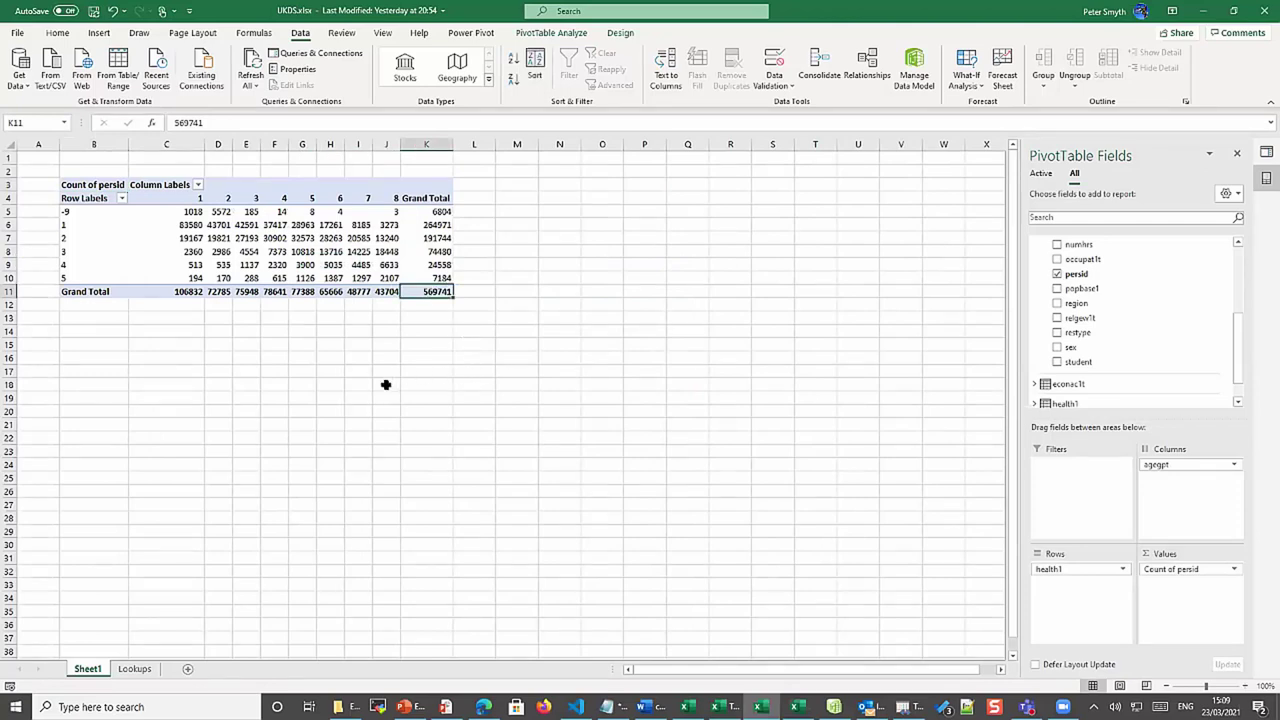
# Rename the pivot headers: Column Labels to Age_grp and Row Labels to Health
pyautogui.click(146, 185)
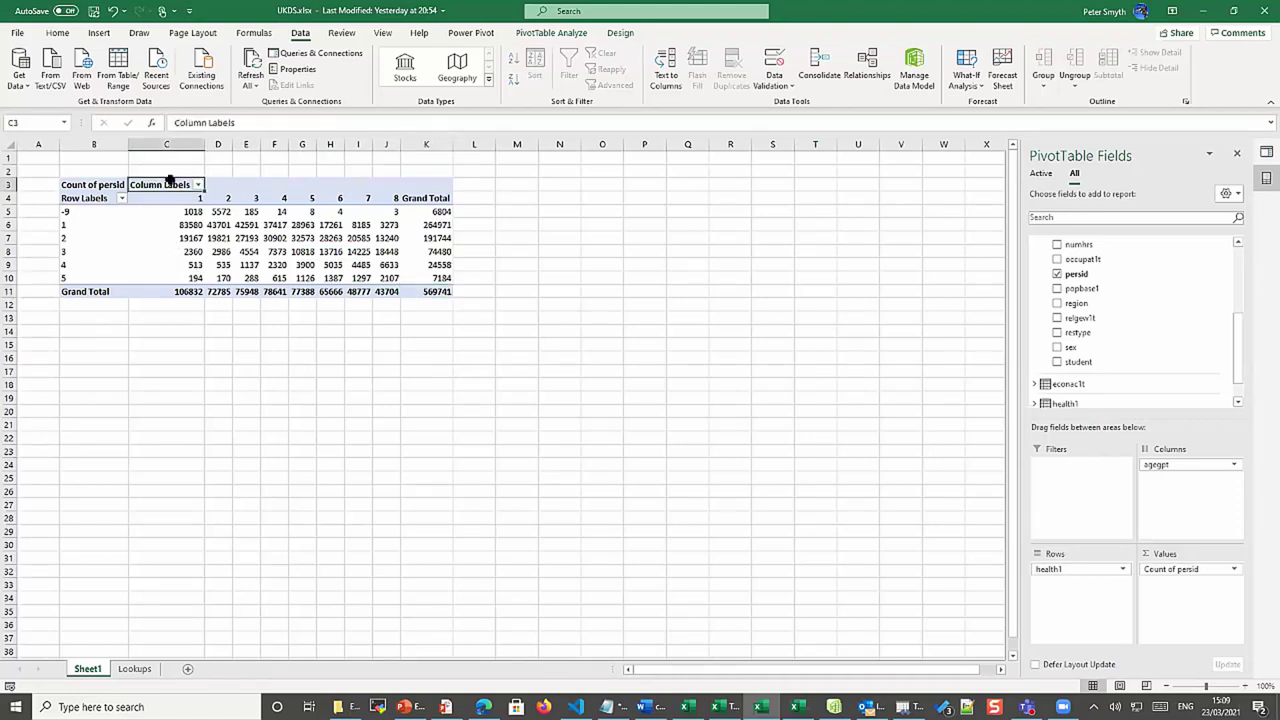
pyautogui.tripleClick(182, 121)
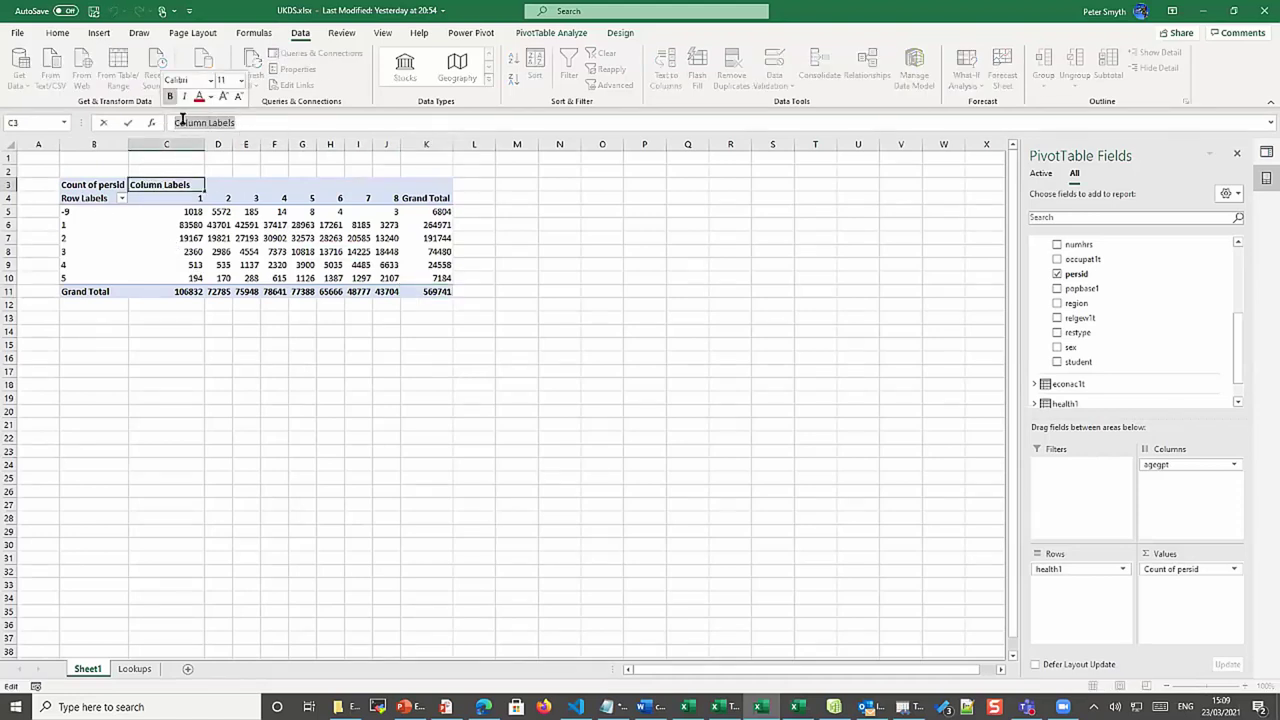
pyautogui.write('A')
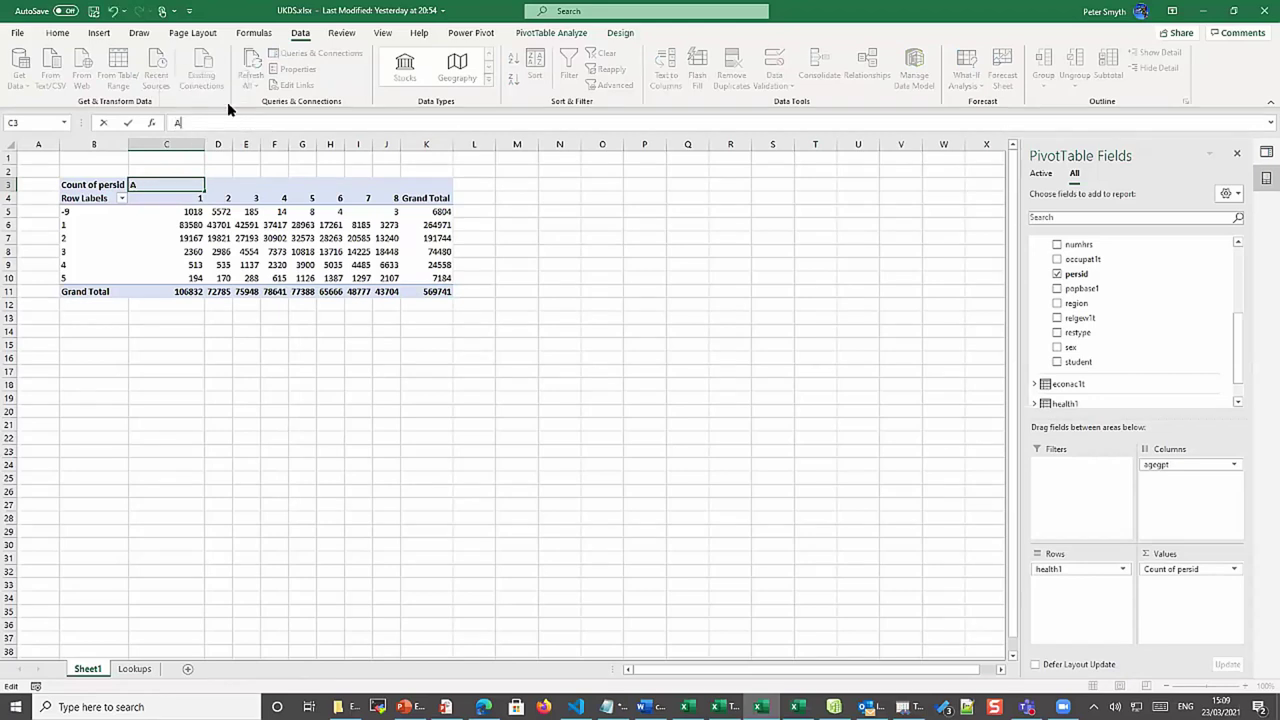
pyautogui.write('ge_grp')
pyautogui.click(78, 198)
pyautogui.moveTo(226, 123); pyautogui.dragTo(150, 121)
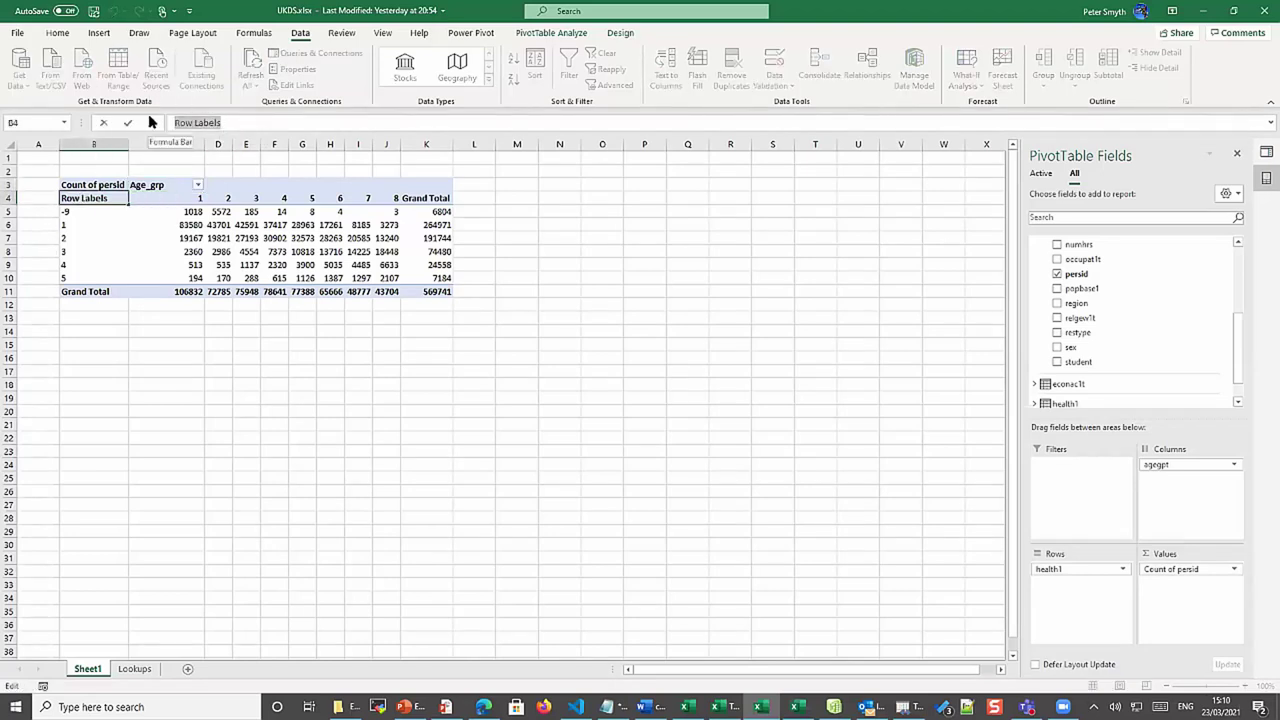
pyautogui.write('Health')
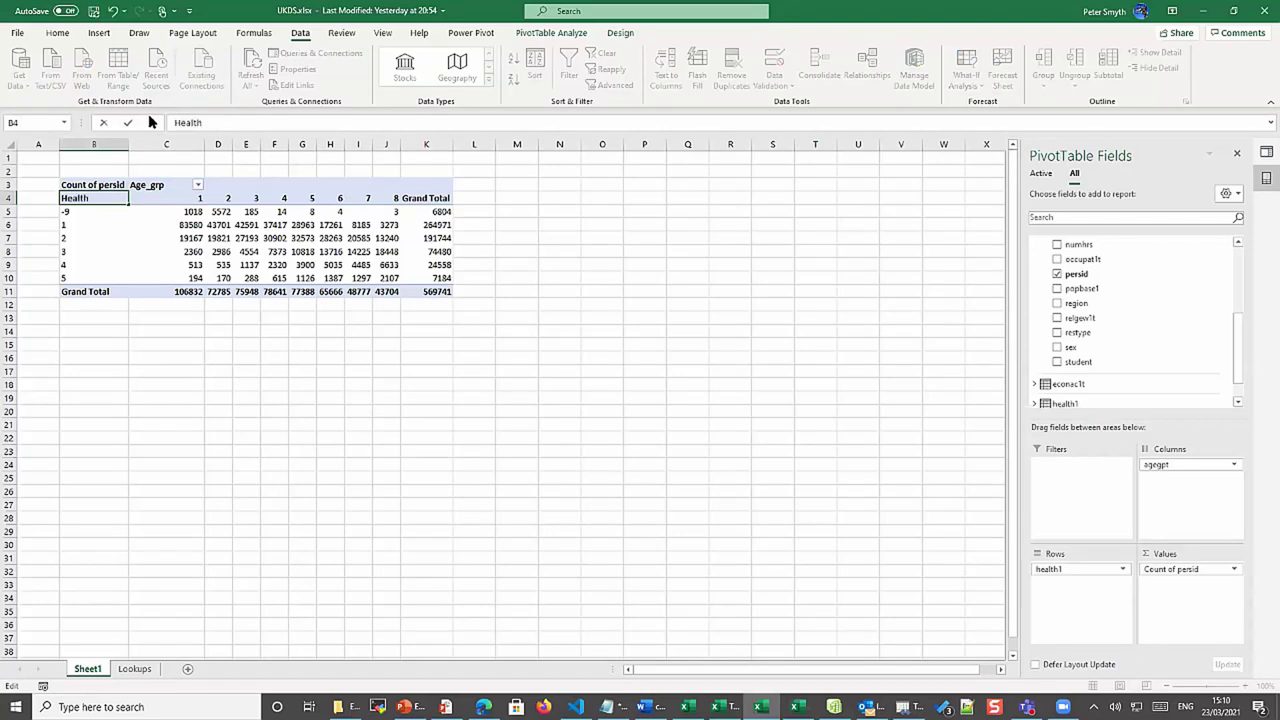
pyautogui.click(380, 445)
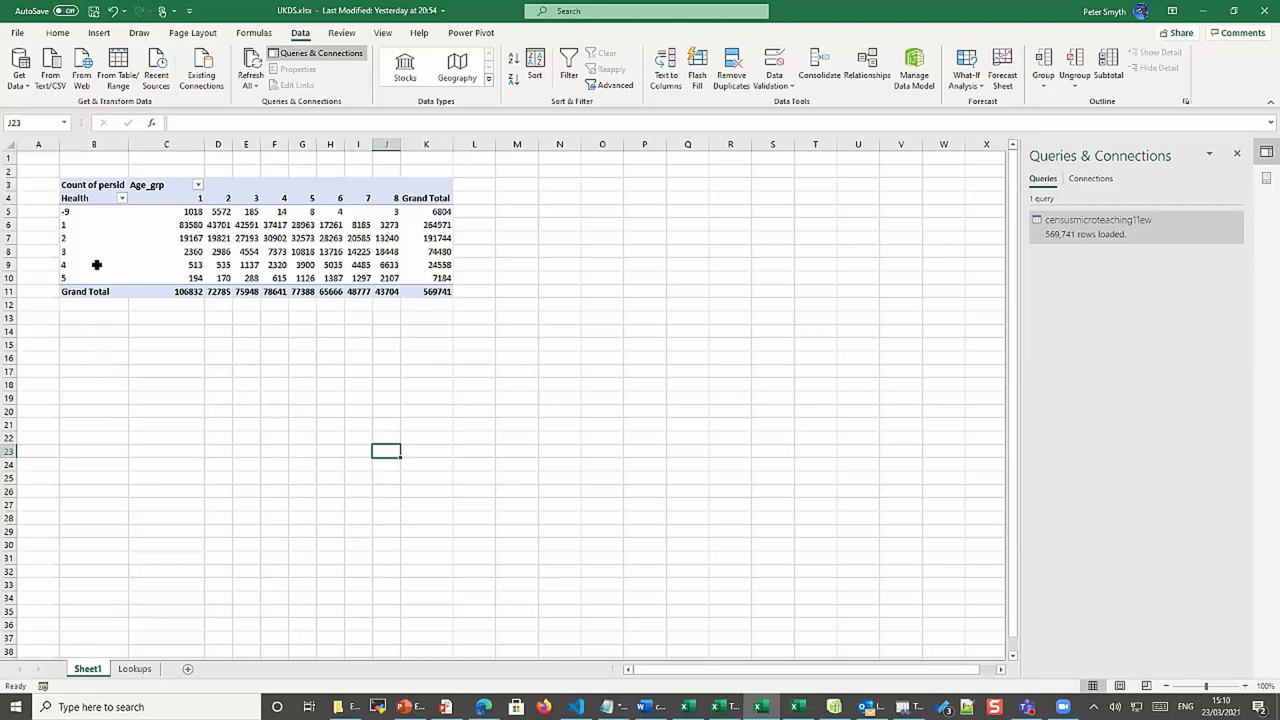
pyautogui.click(130, 670)
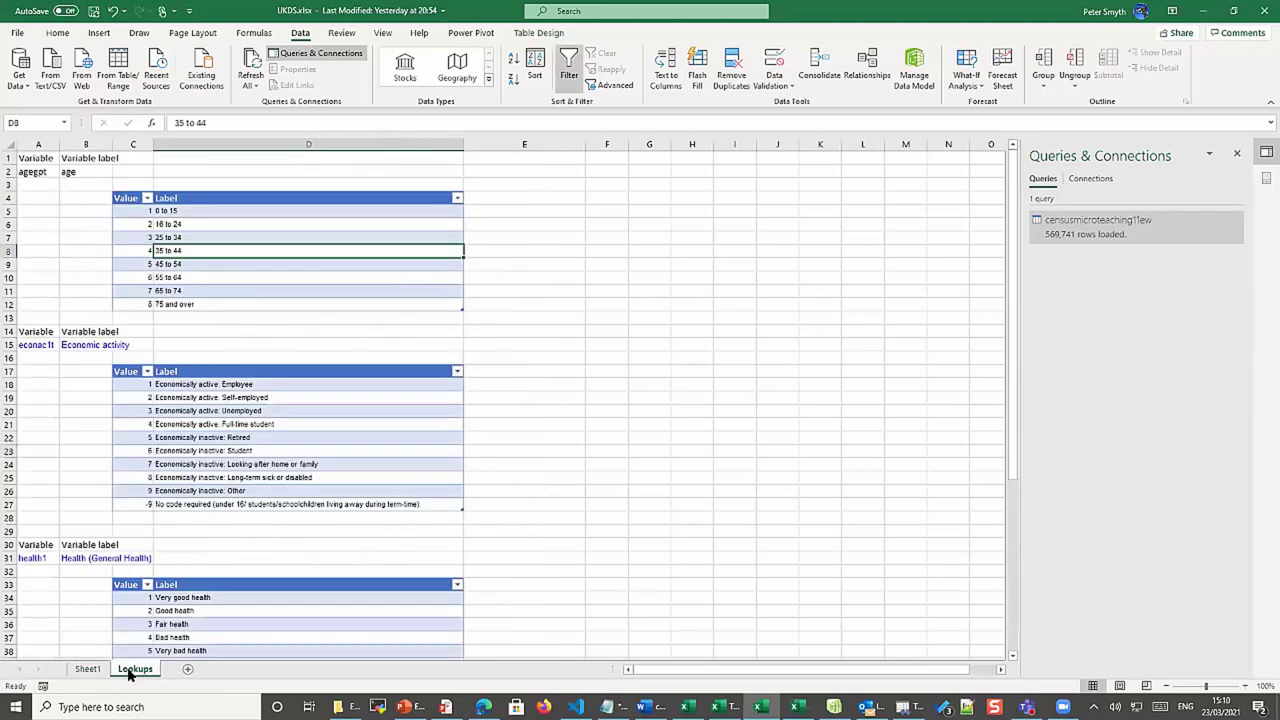
pyautogui.scroll(-6, 190, 518)
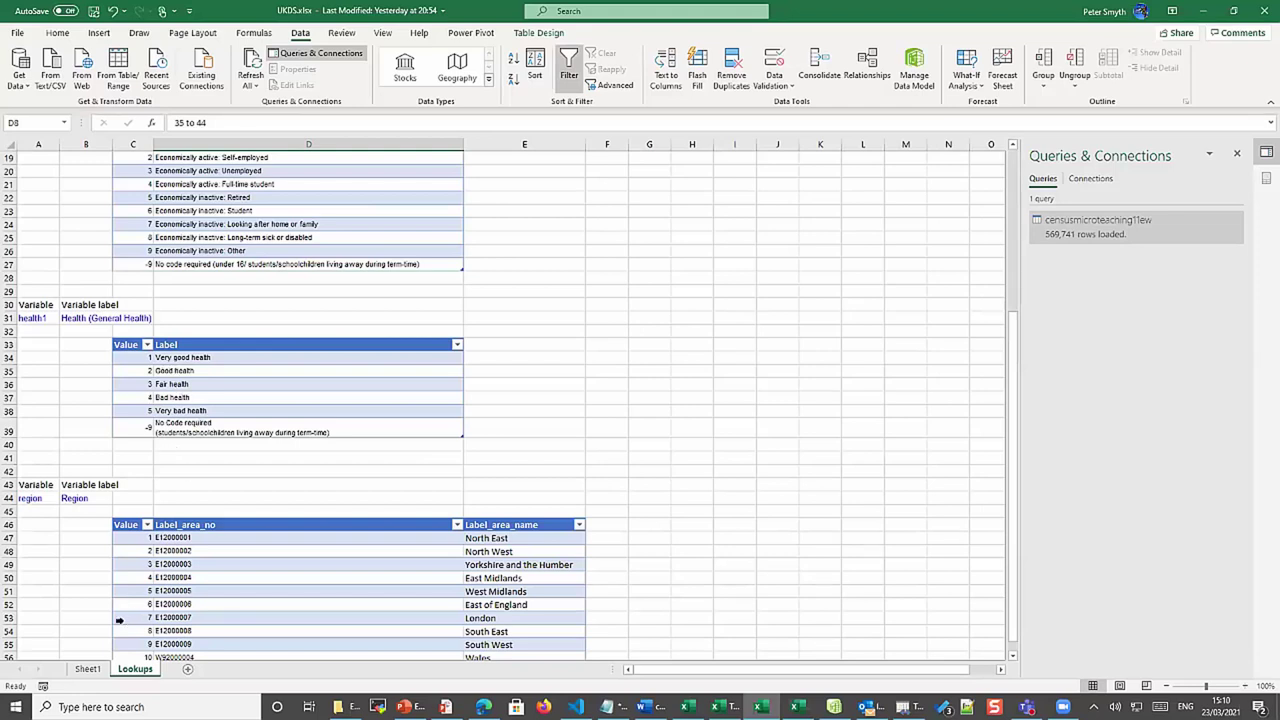
pyautogui.click(86, 669)
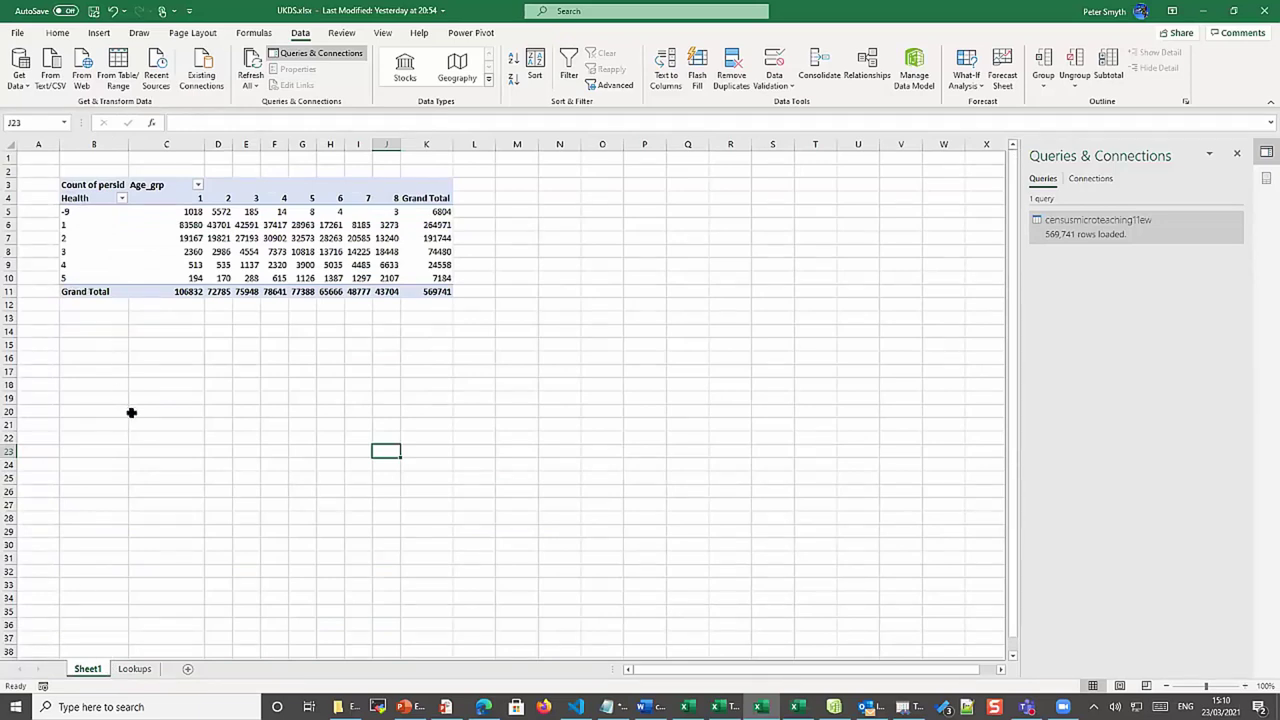
# Add the agegpt lookup table's Label field to the pivot rows
pyautogui.click(339, 247)
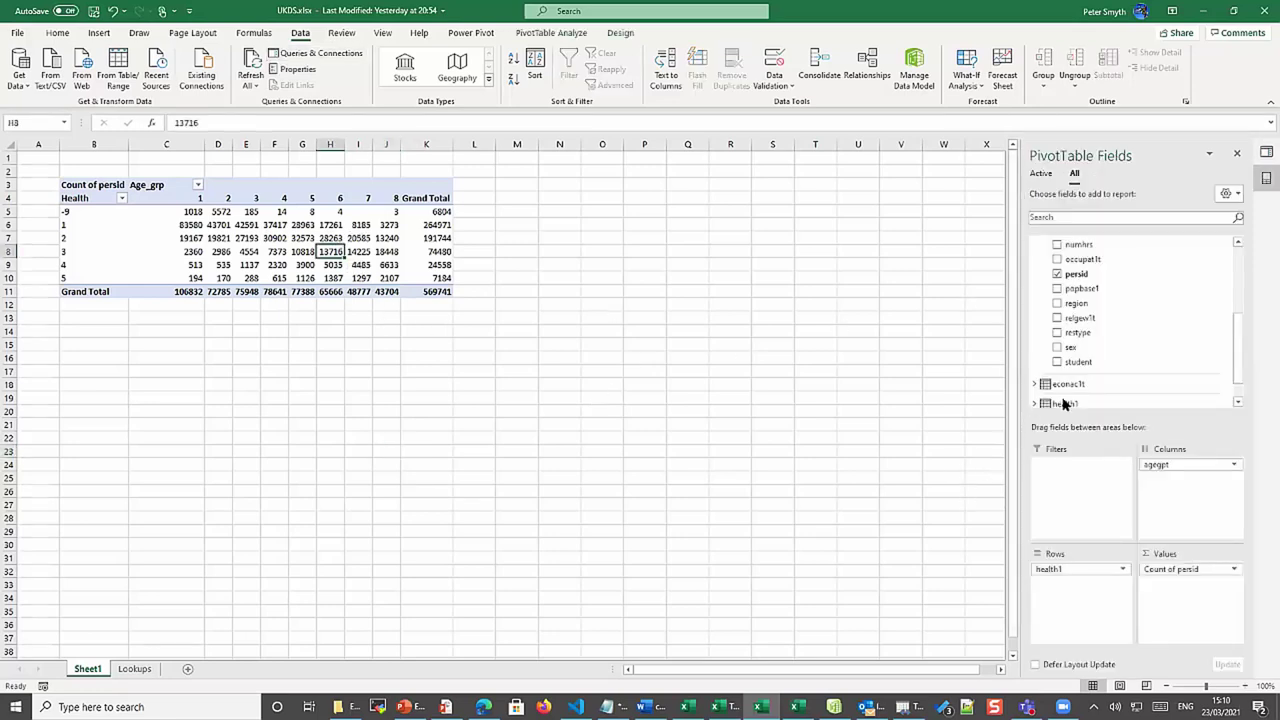
pyautogui.scroll(4, 1110, 322)
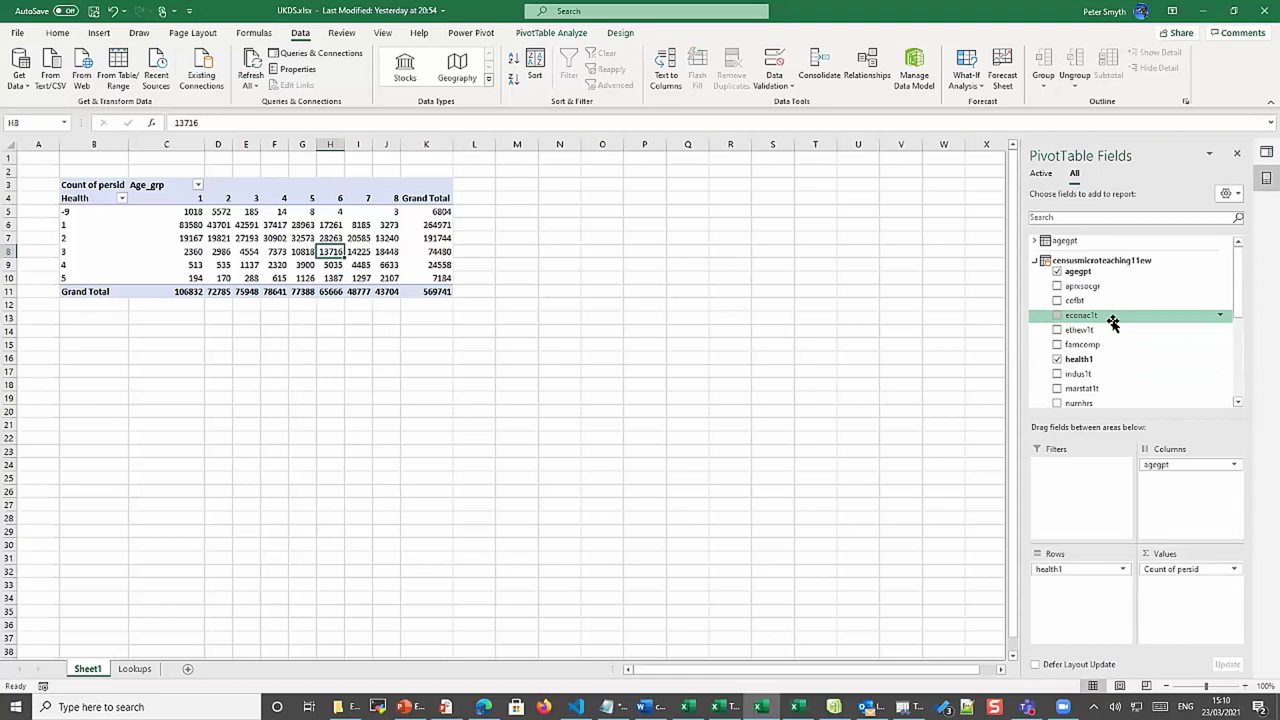
pyautogui.click(1036, 241)
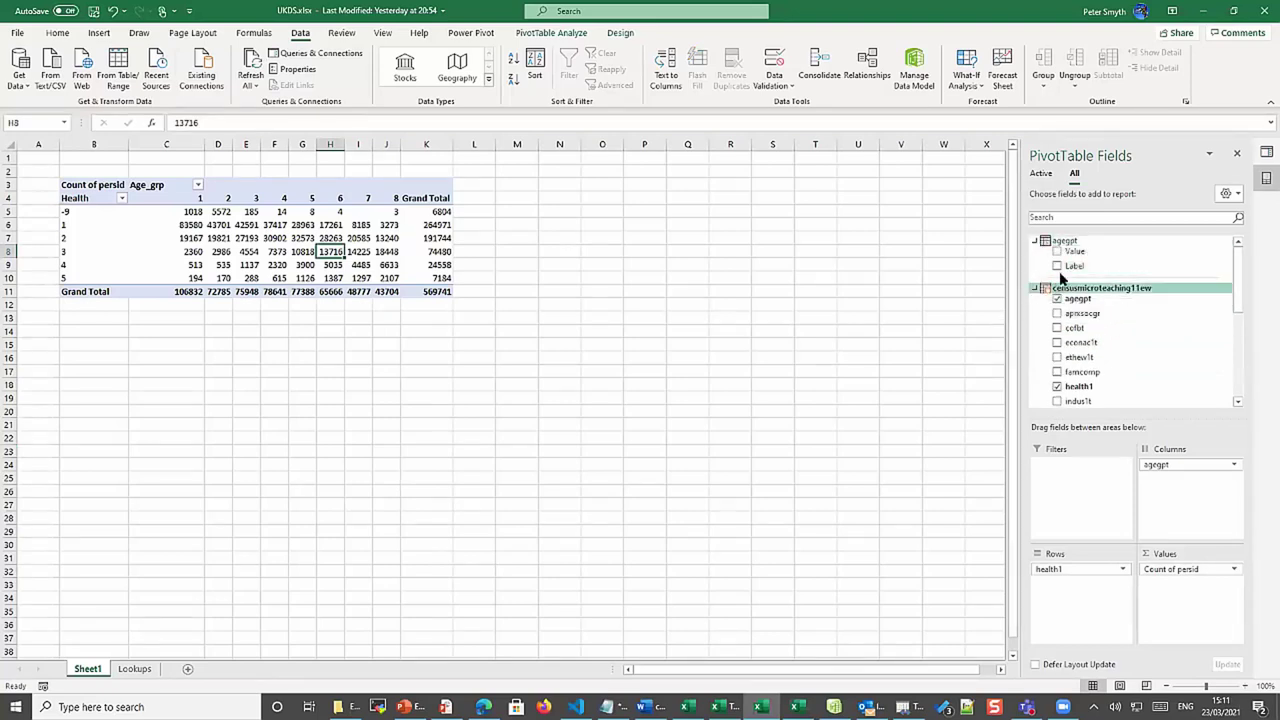
pyautogui.click(1068, 268)
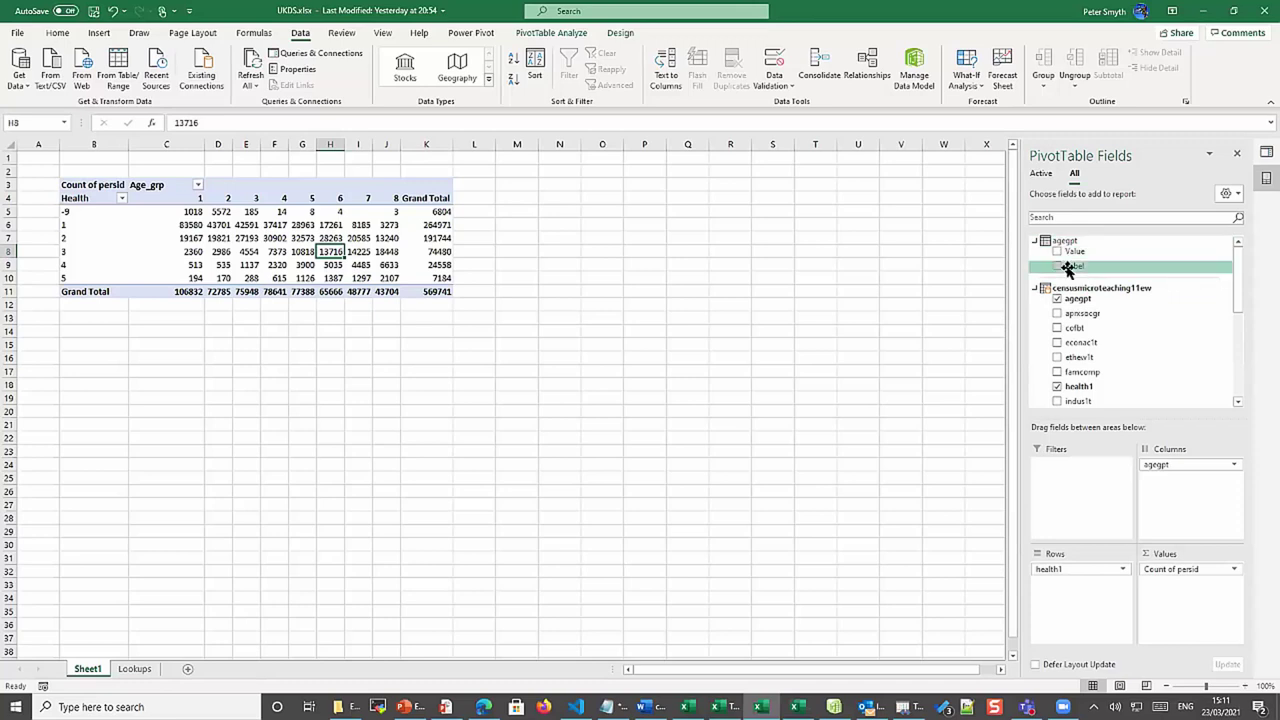
pyautogui.moveTo(1068, 268)
pyautogui.mouseDown()
pyautogui.moveTo(1094, 562)
pyautogui.moveTo(1071, 594)
pyautogui.moveTo(1052, 583)
pyautogui.mouseUp()
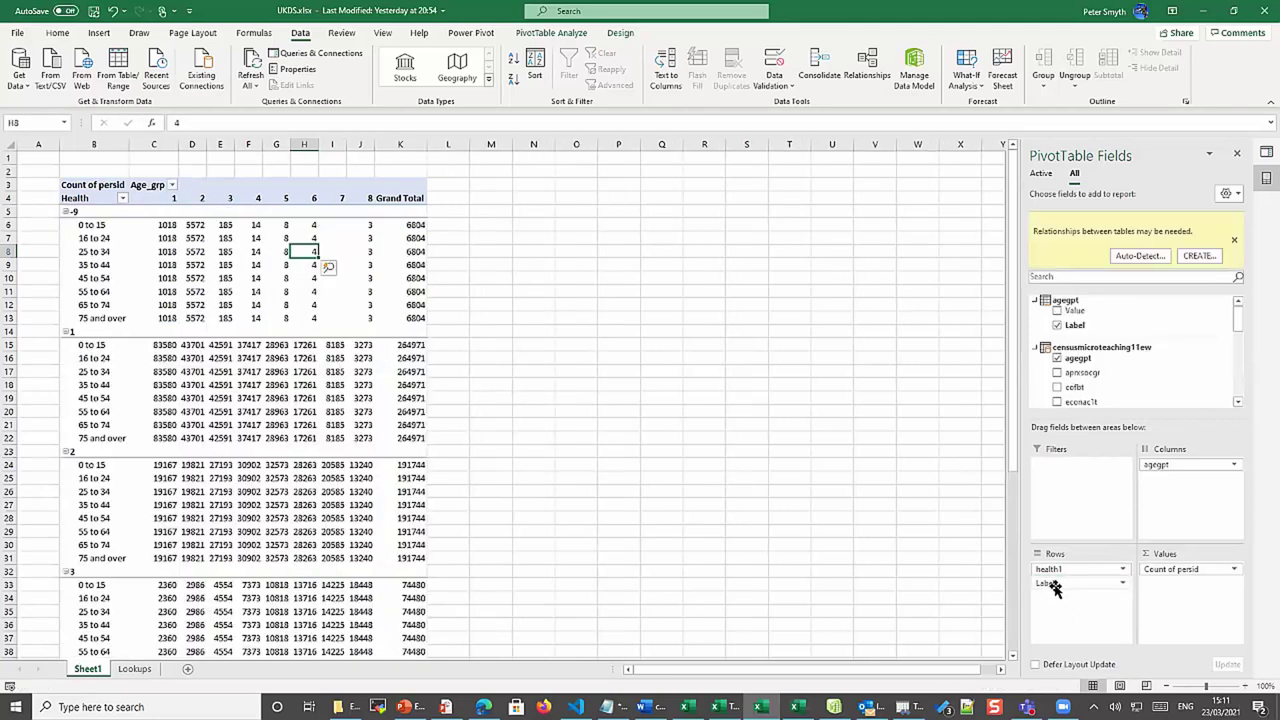
# Remove health1, move the age Label field to Columns, and re-add health1 as rows
pyautogui.moveTo(1048, 570); pyautogui.dragTo(903, 557)
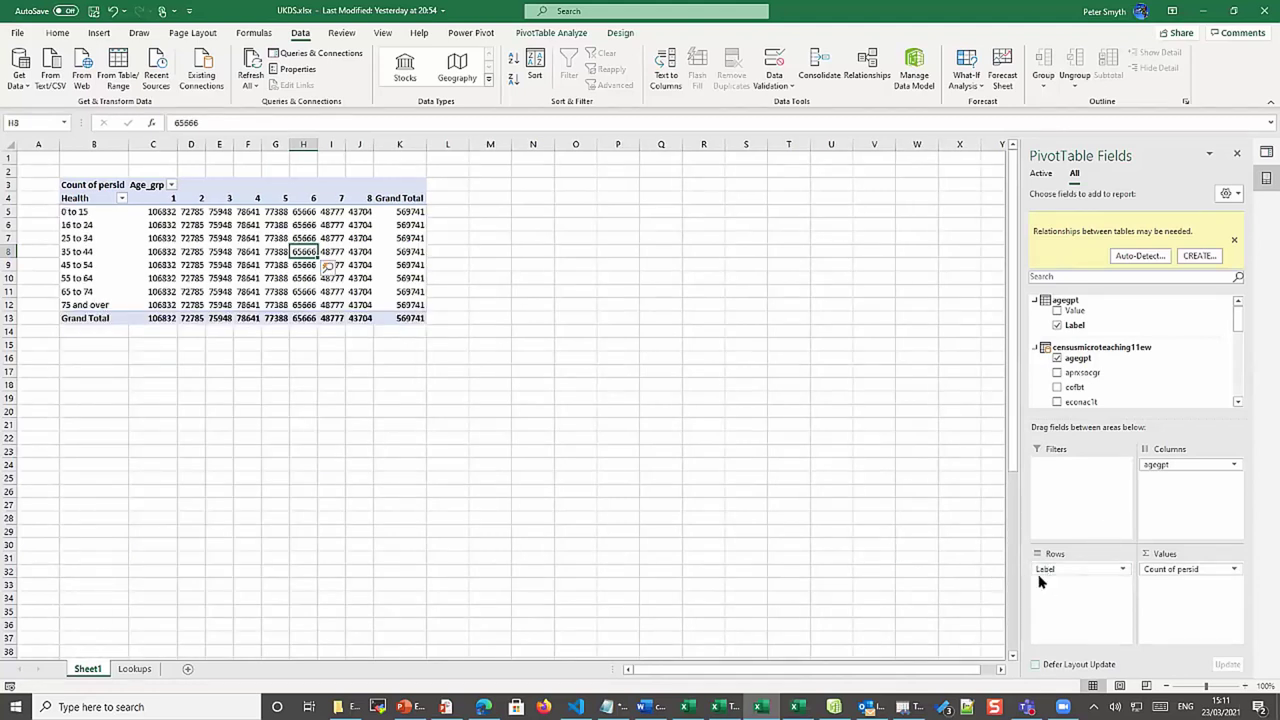
pyautogui.moveTo(1043, 569); pyautogui.dragTo(945, 478)
pyautogui.scroll(-4, 1078, 378)
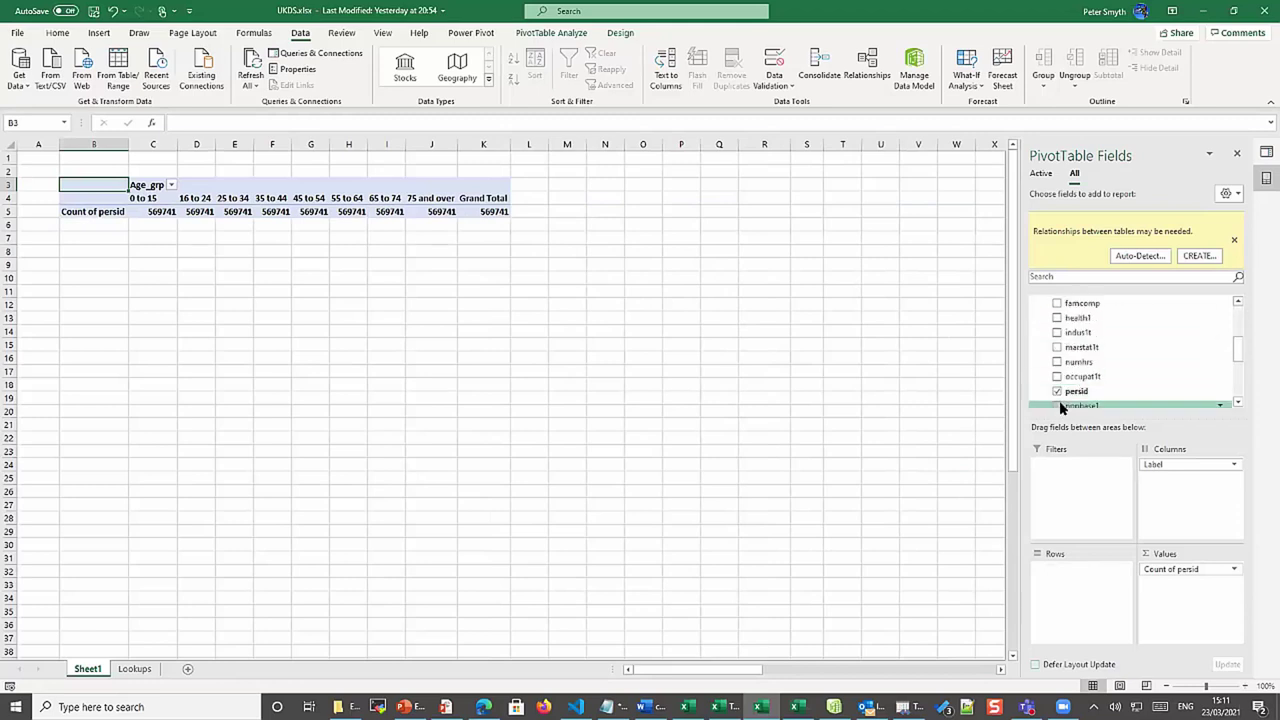
pyautogui.moveTo(1078, 322)
pyautogui.mouseDown()
pyautogui.moveTo(1047, 633)
pyautogui.moveTo(1044, 599)
pyautogui.mouseUp()
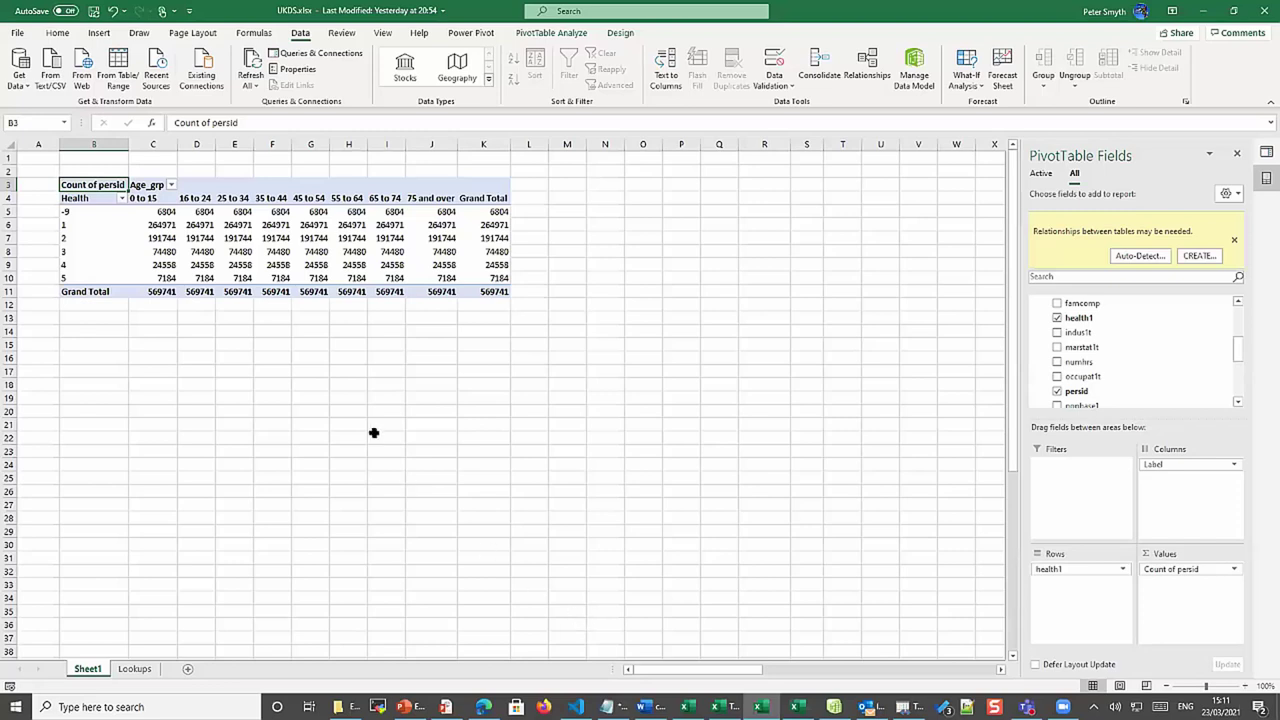
pyautogui.click(144, 190)
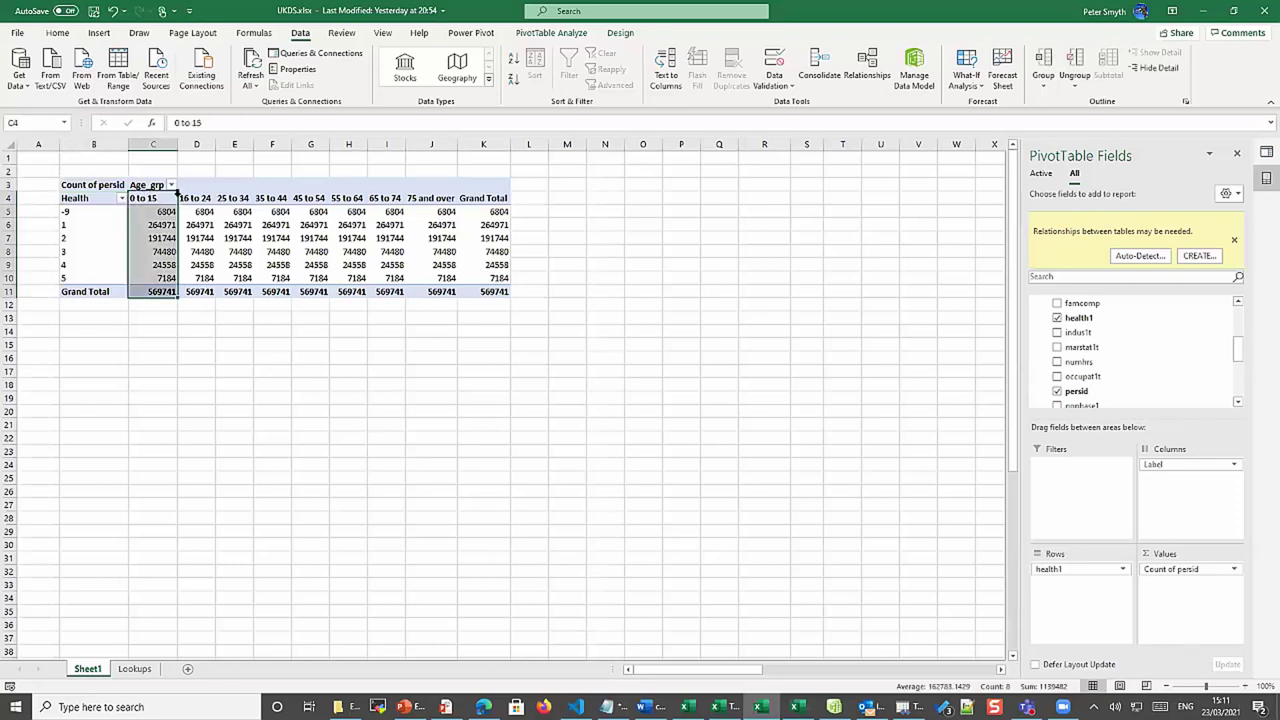
pyautogui.click(210, 191)
pyautogui.click(247, 192)
pyautogui.click(306, 198)
pyautogui.click(355, 200)
pyautogui.click(388, 199)
pyautogui.click(431, 200)
pyautogui.click(431, 212)
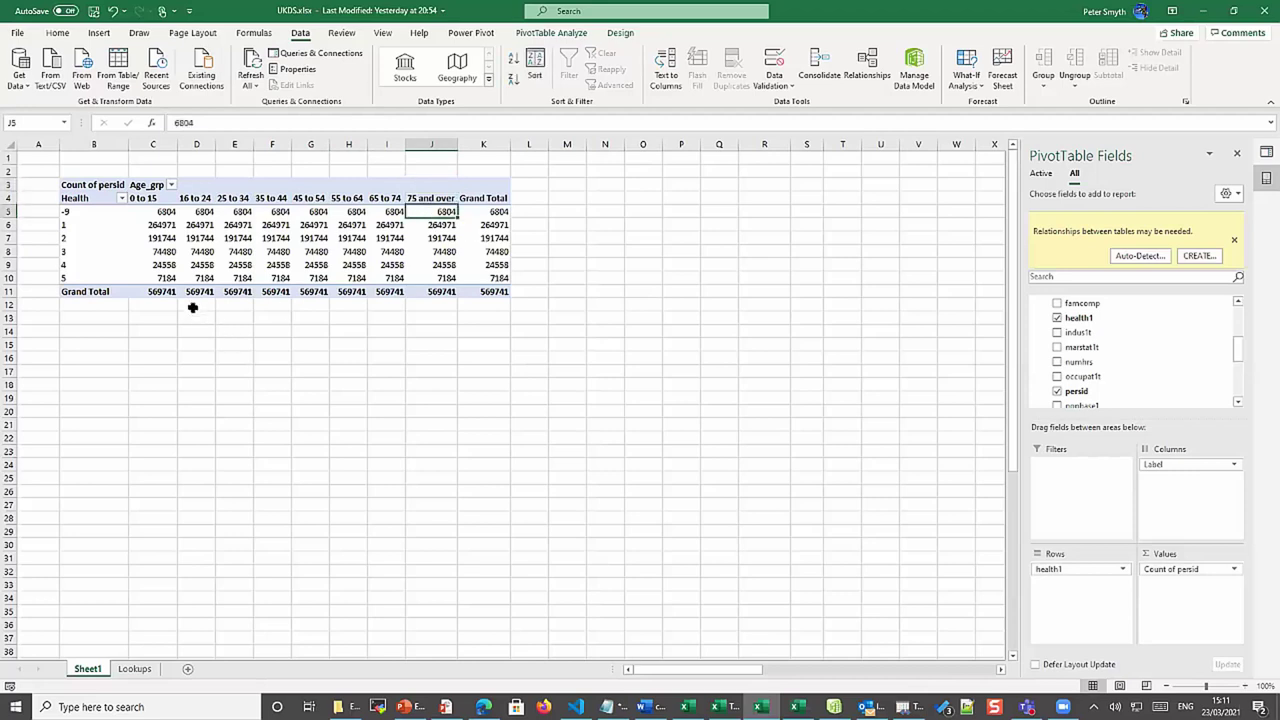
pyautogui.click(158, 291)
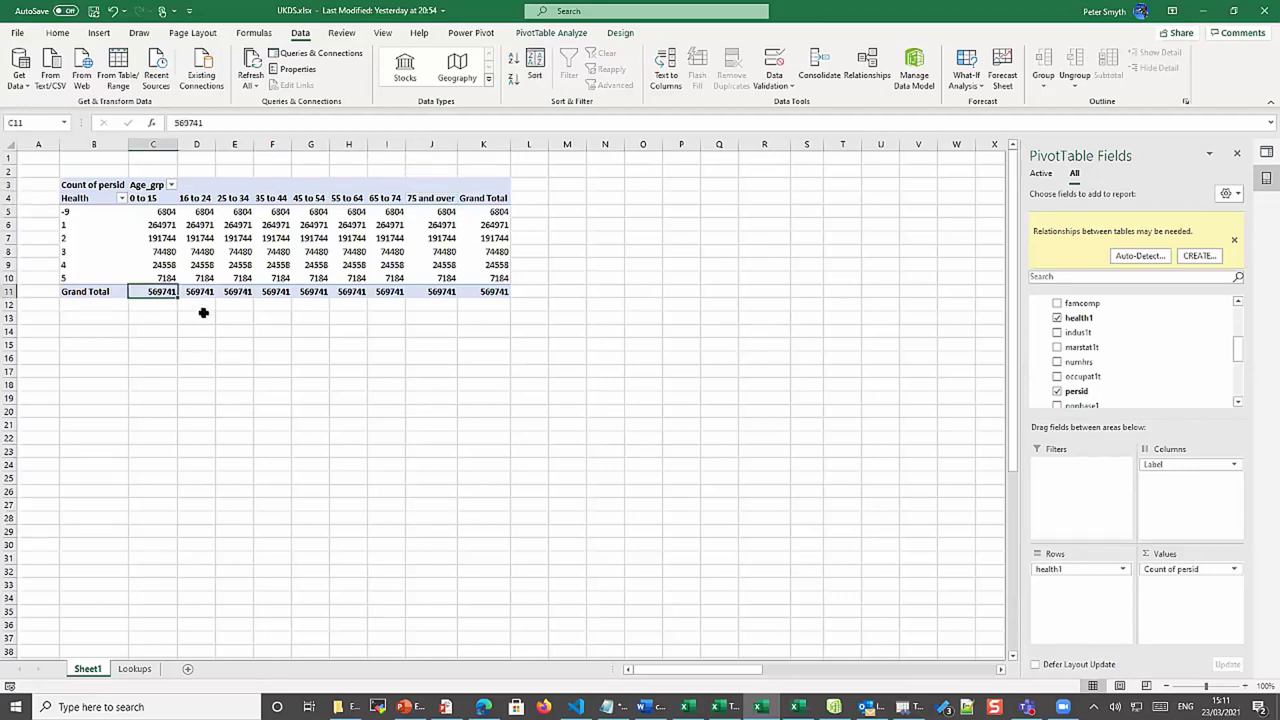
pyautogui.click(200, 291)
pyautogui.click(228, 290)
pyautogui.click(310, 290)
pyautogui.click(352, 290)
pyautogui.click(388, 290)
pyautogui.click(440, 290)
pyautogui.click(488, 290)
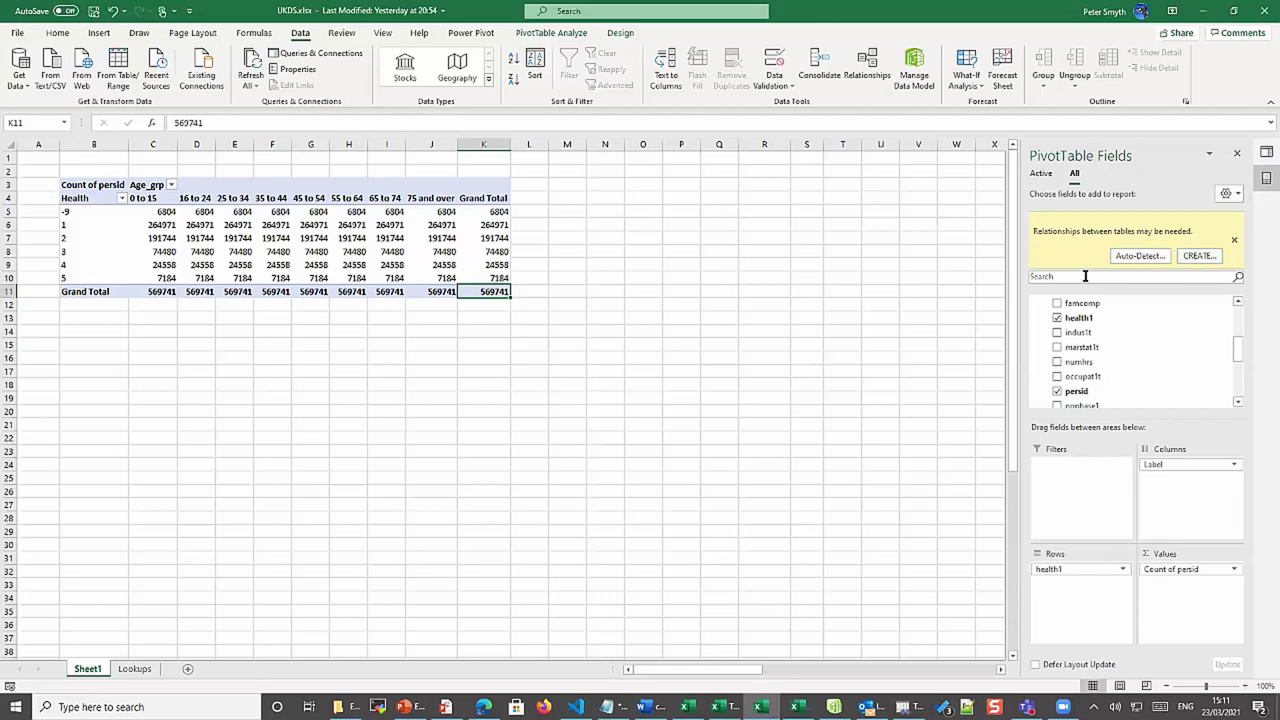
pyautogui.click(1199, 257)
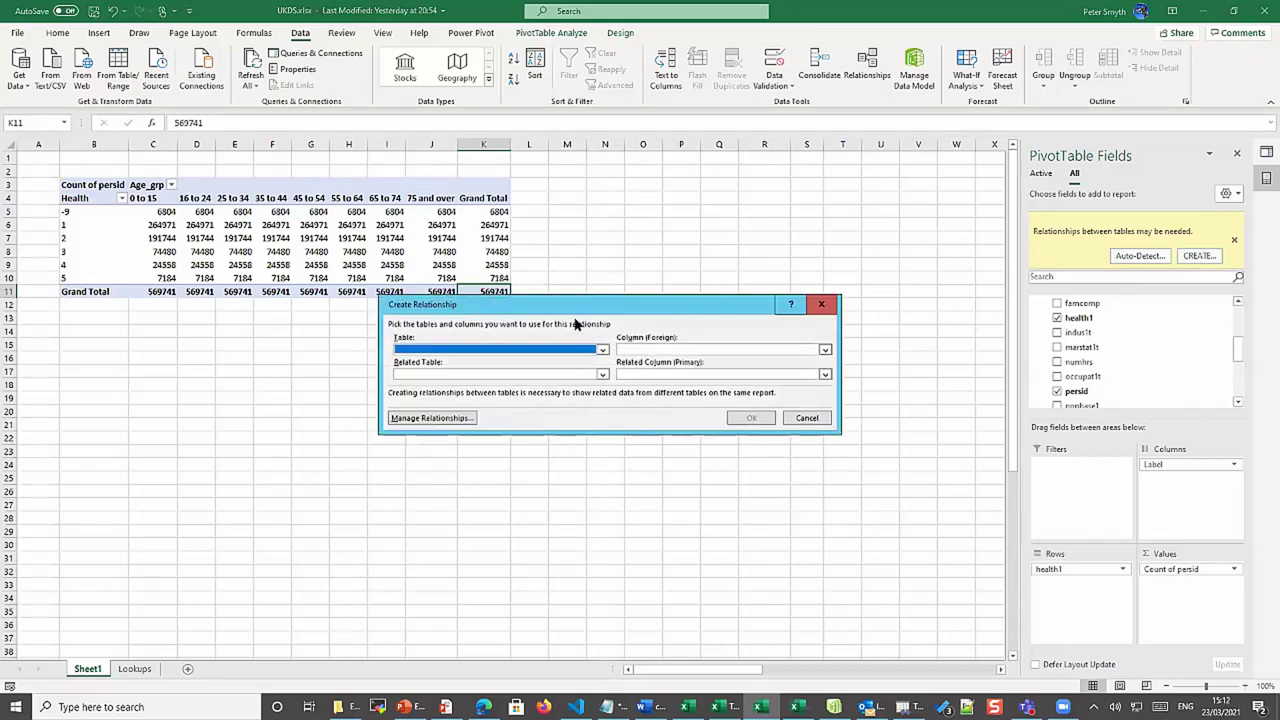
# Relate censusmicroteaching11ew's agegpt column to the agegpt table's Value column
pyautogui.moveTo(590, 316); pyautogui.dragTo(608, 240)
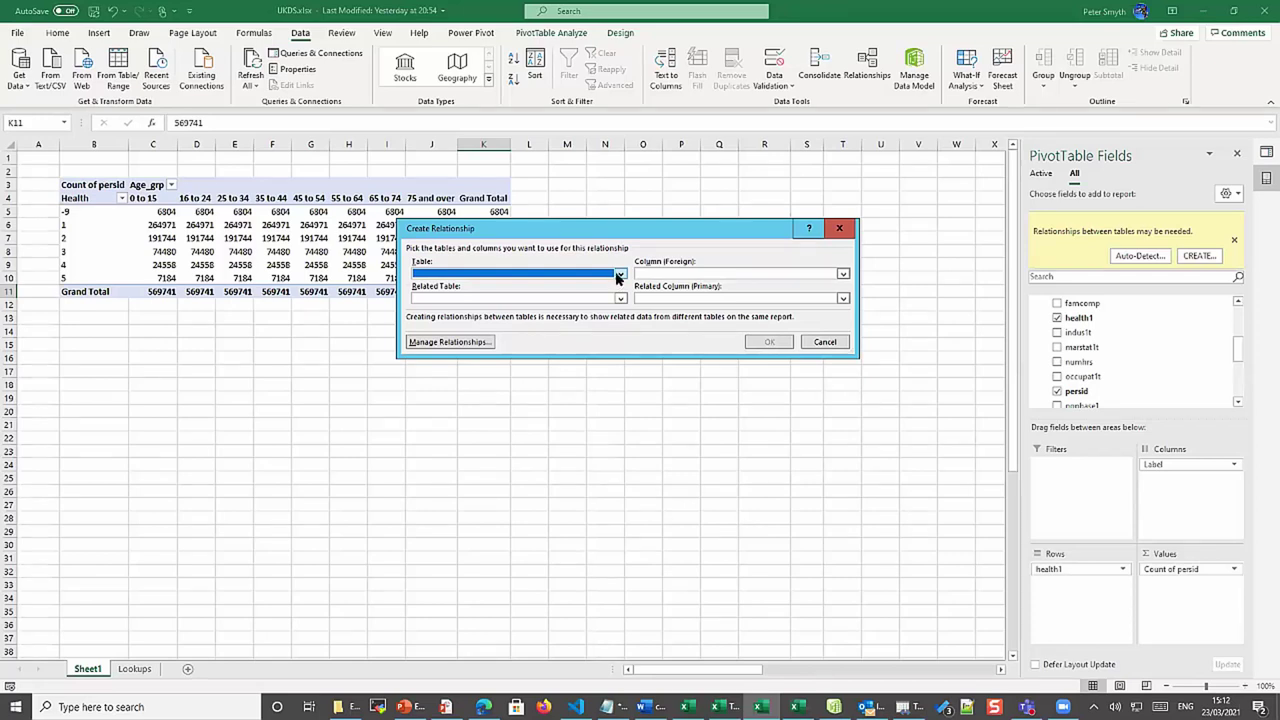
pyautogui.click(619, 275)
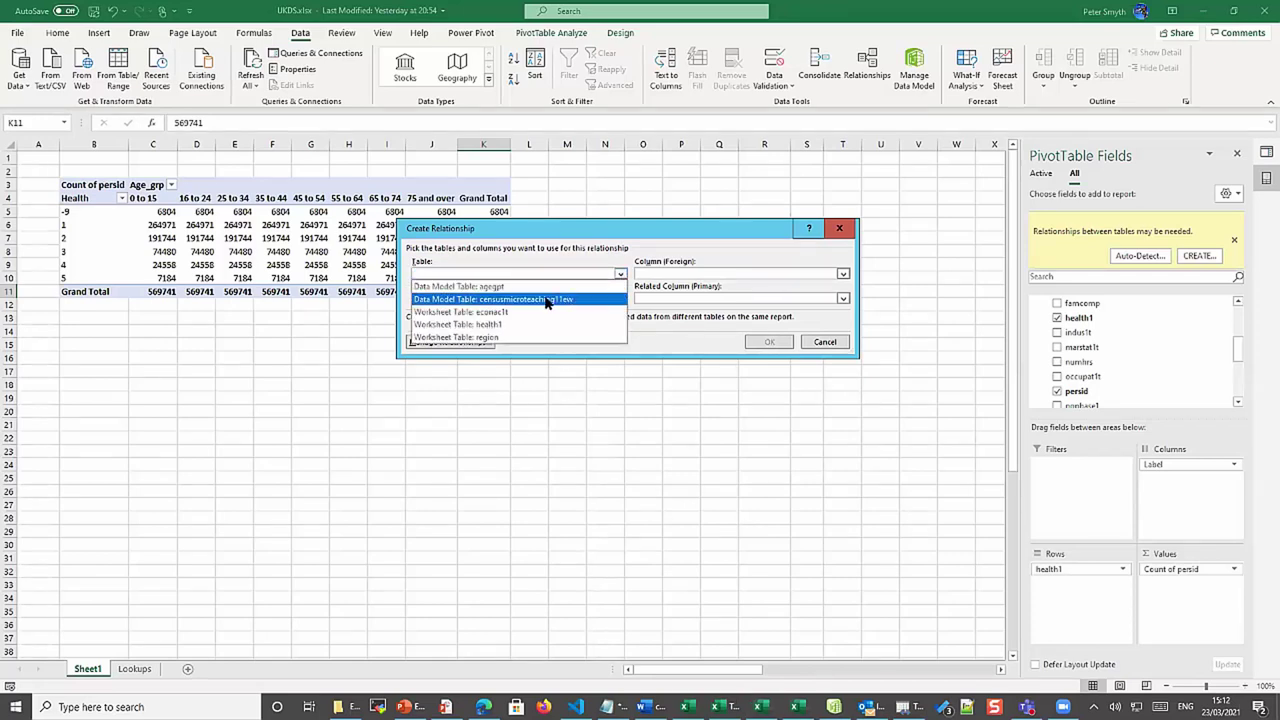
pyautogui.click(530, 302)
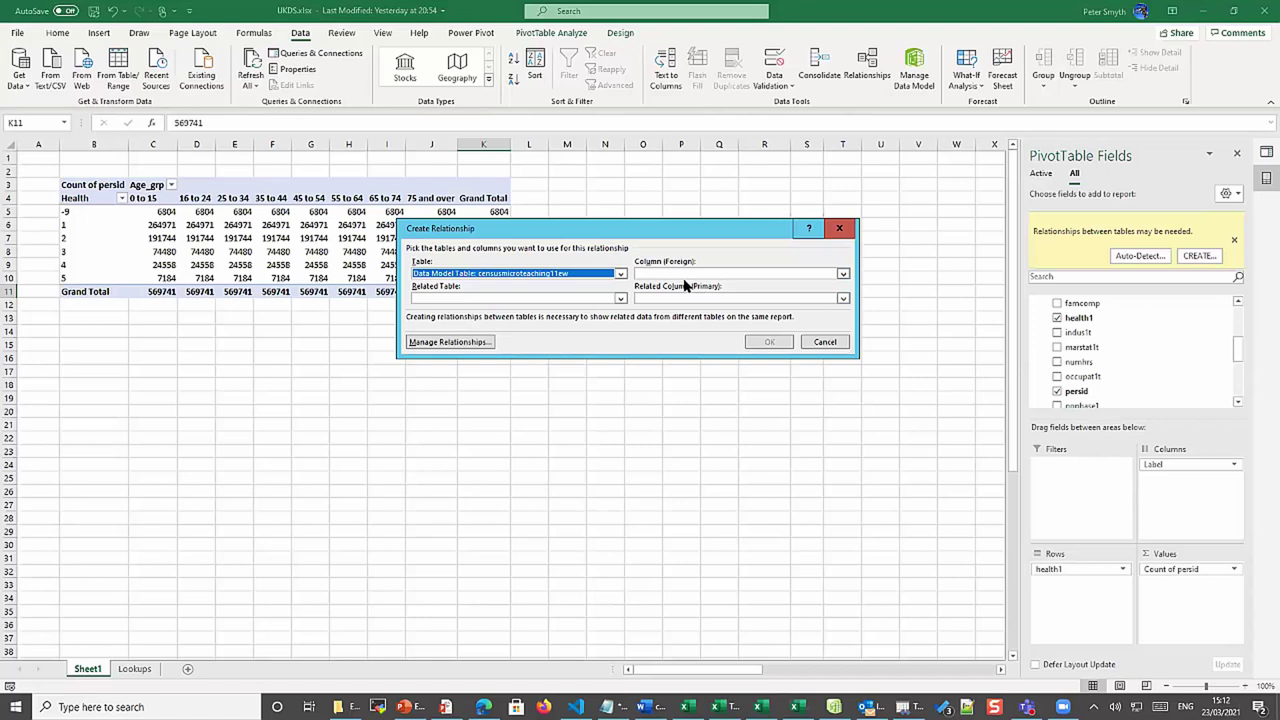
pyautogui.click(788, 273)
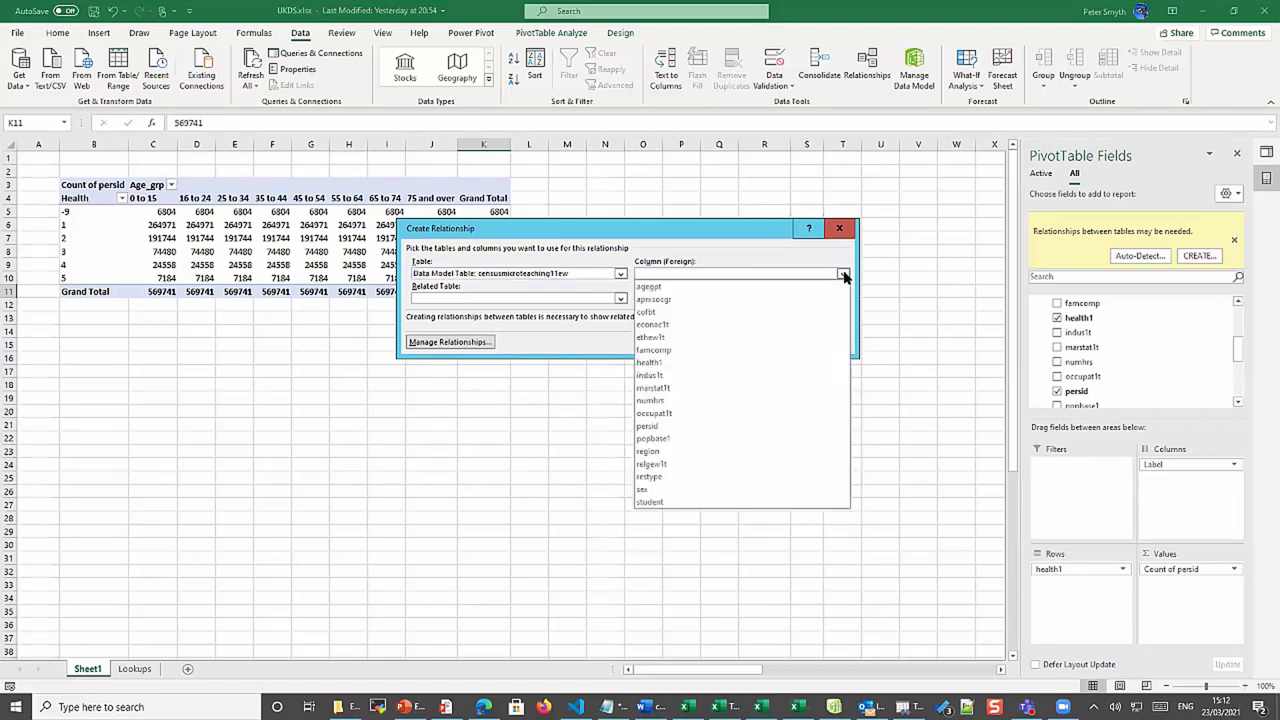
pyautogui.click(658, 289)
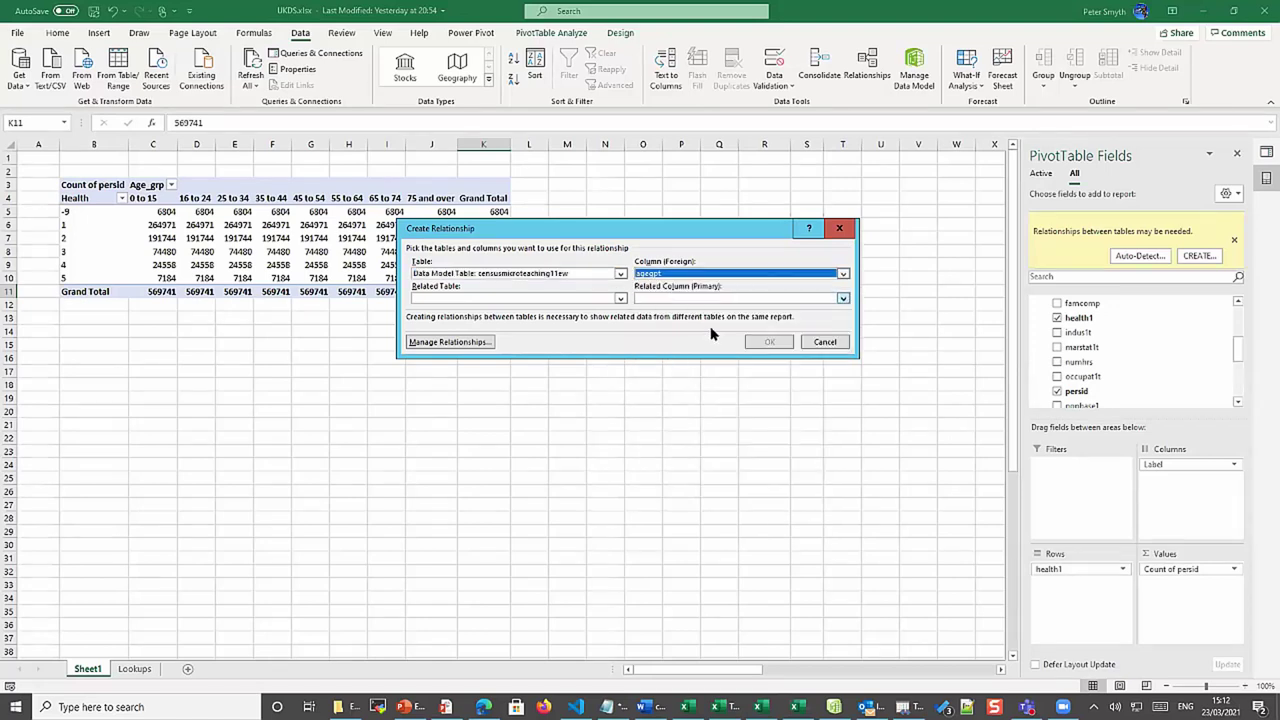
pyautogui.click(621, 299)
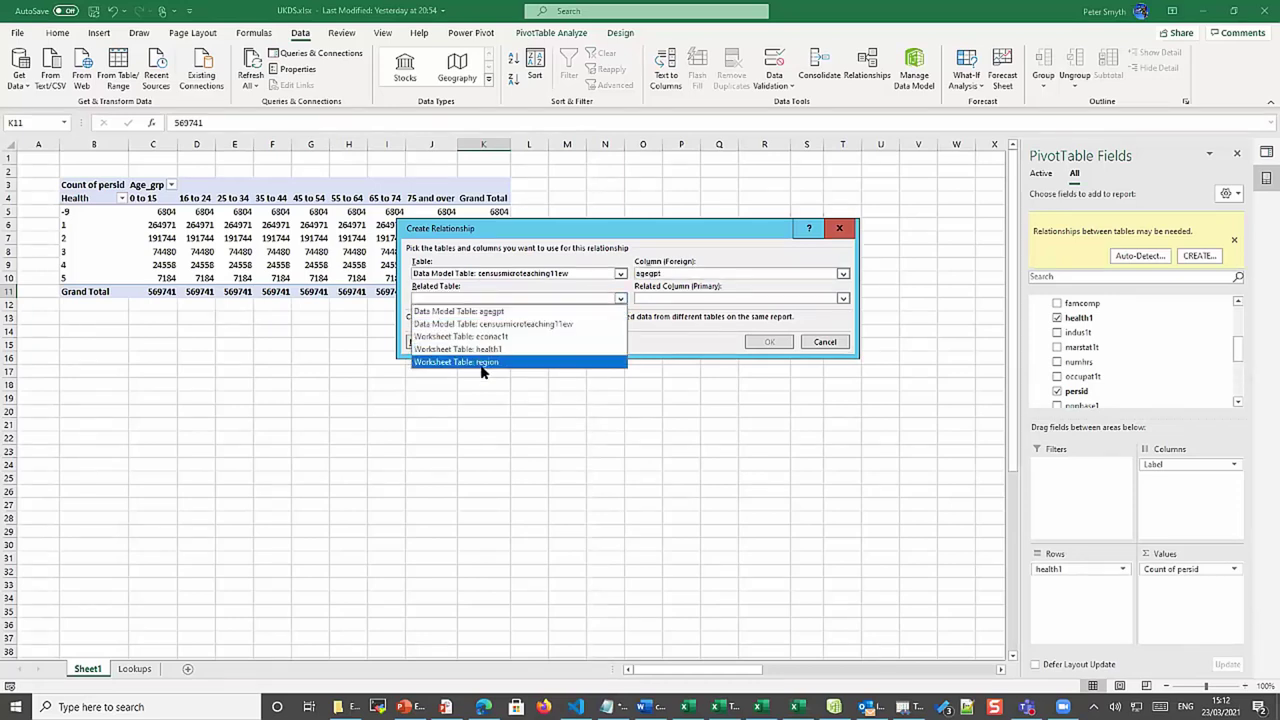
pyautogui.click(464, 312)
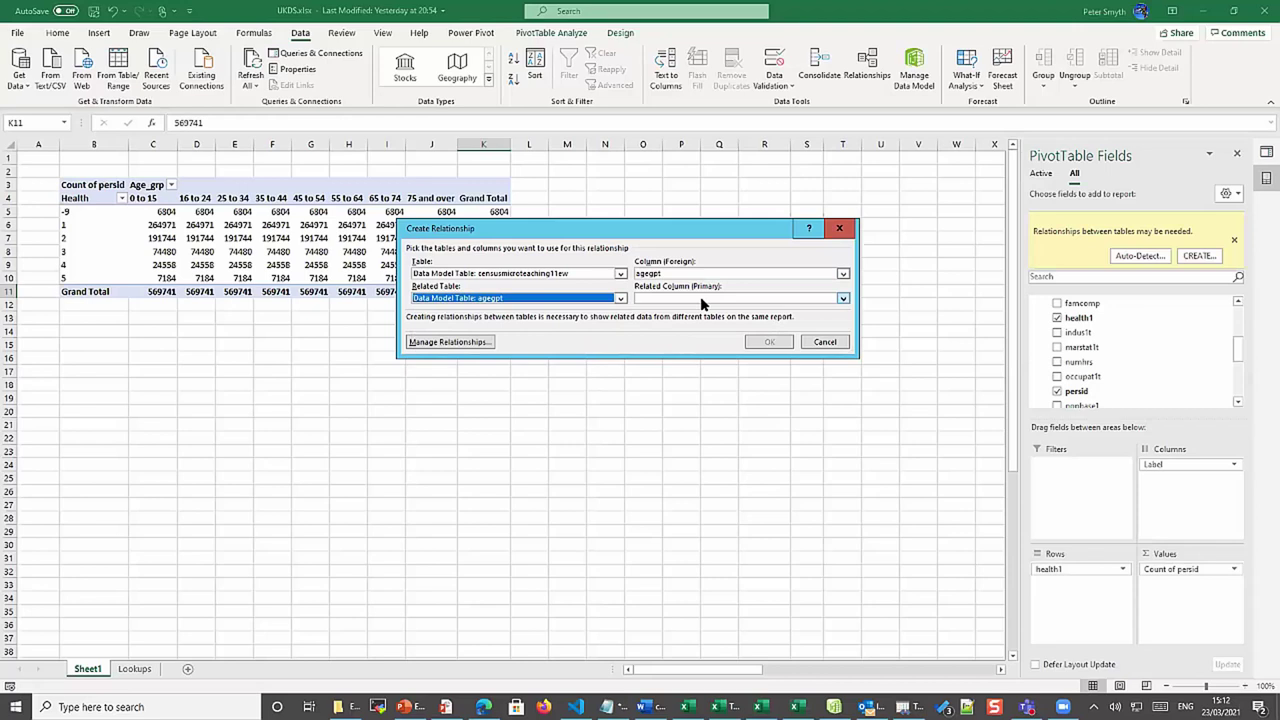
pyautogui.click(843, 298)
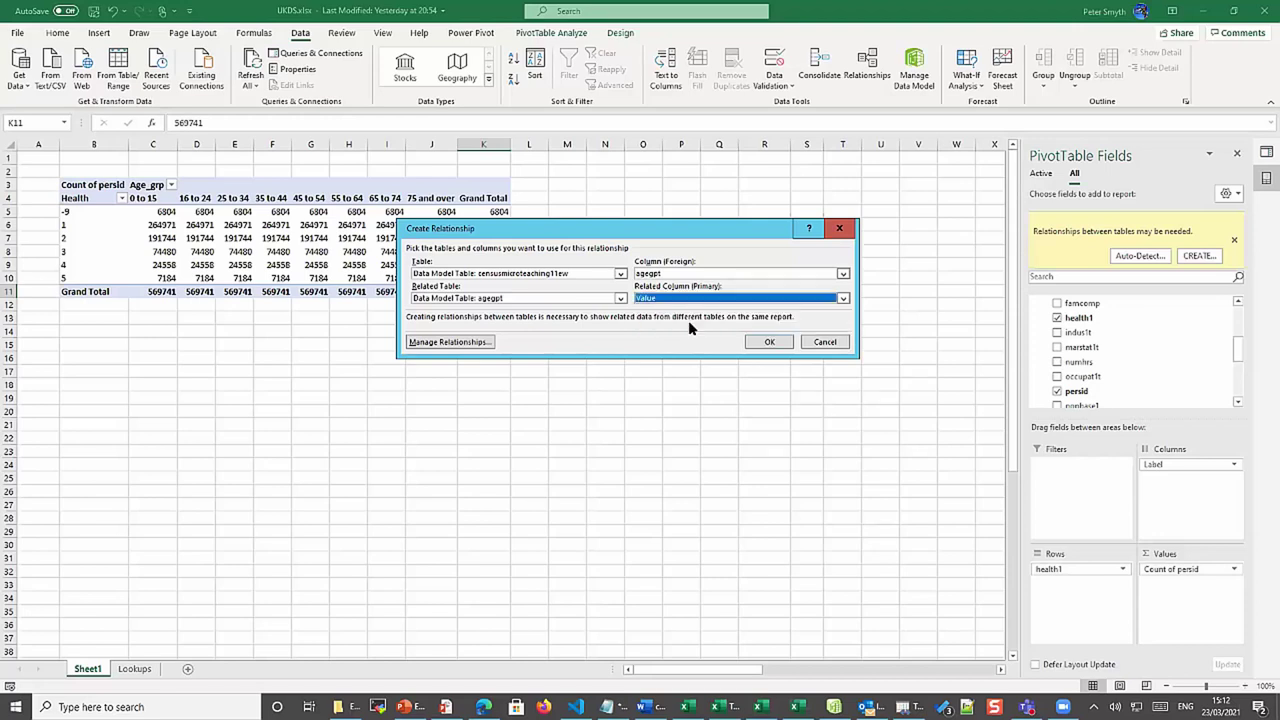
pyautogui.click(768, 342)
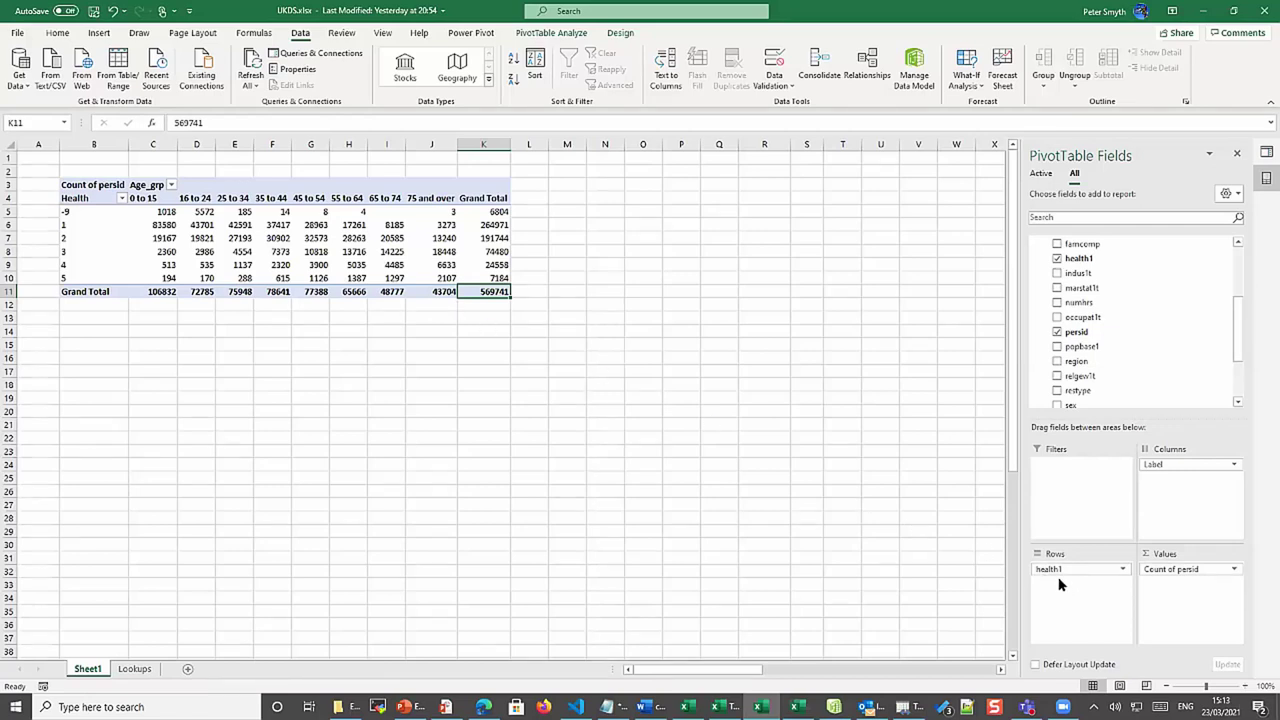
# Put the health1 table's Label field in Rows so health descriptions like Good health appear
pyautogui.scroll(-4, 1036, 280)
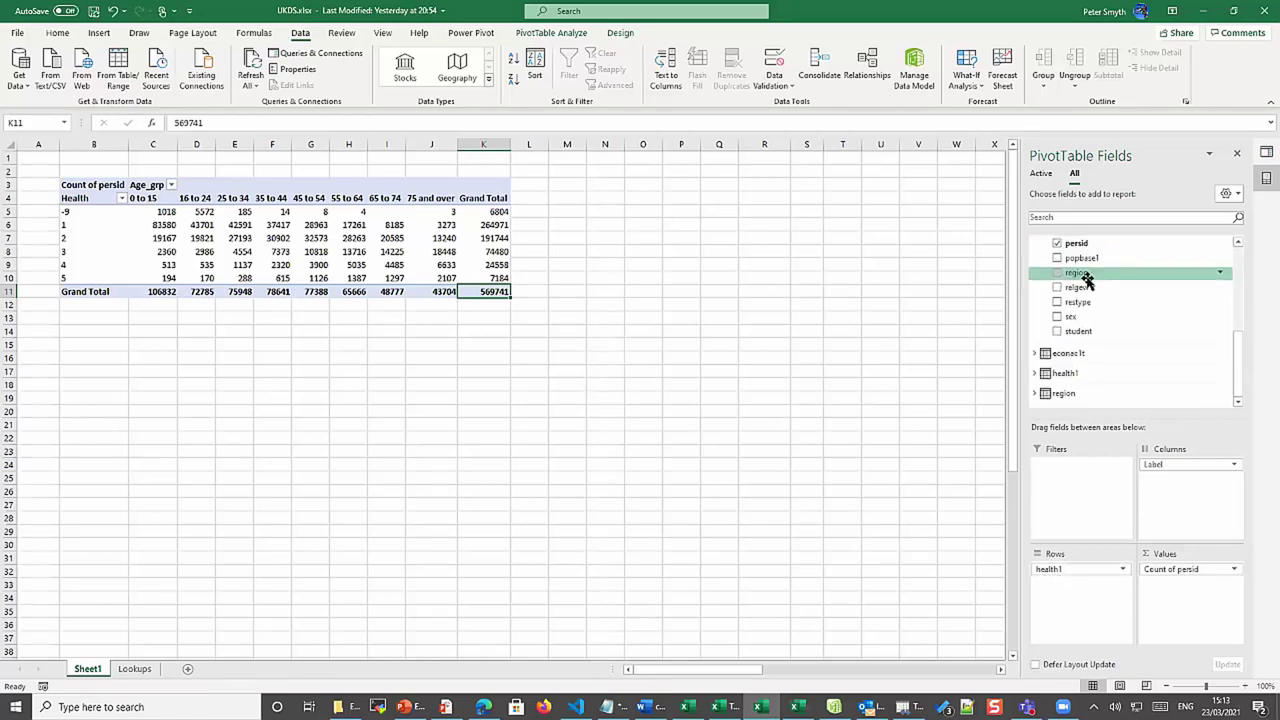
pyautogui.click(1035, 374)
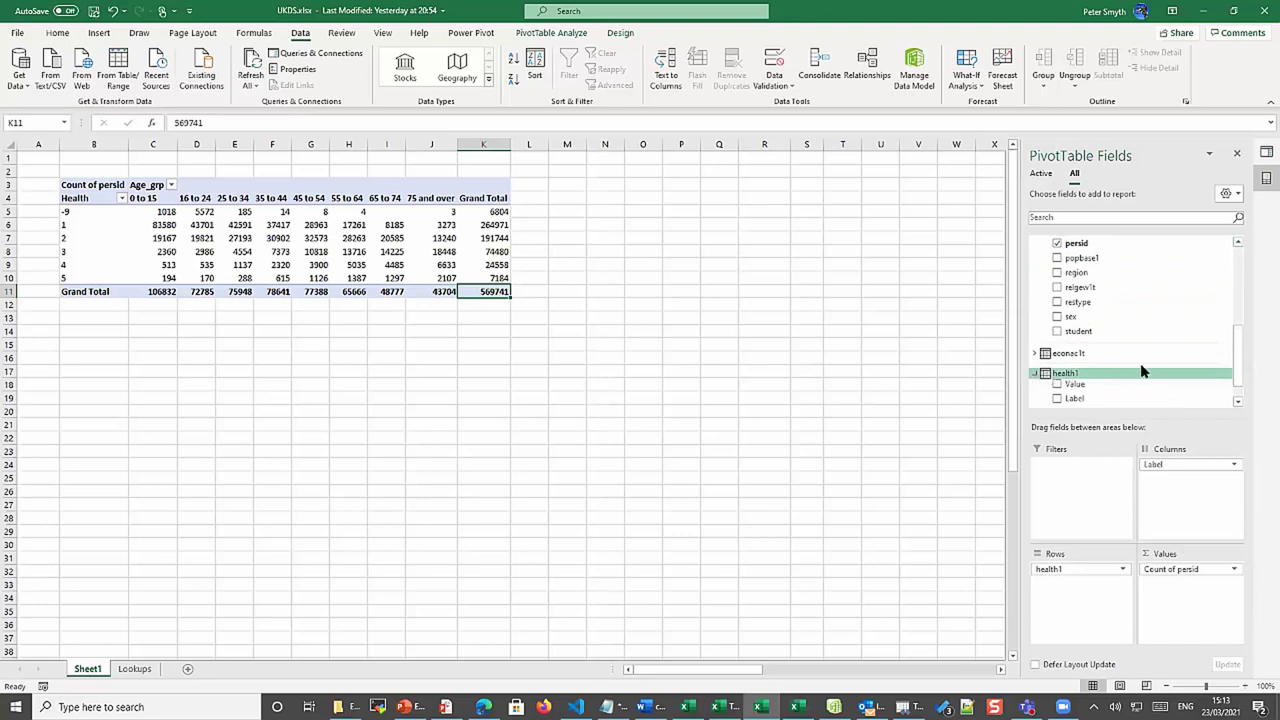
pyautogui.moveTo(1070, 399)
pyautogui.mouseDown()
pyautogui.moveTo(1045, 622)
pyautogui.moveTo(1085, 592)
pyautogui.moveTo(1058, 612)
pyautogui.moveTo(932, 558)
pyautogui.mouseUp()
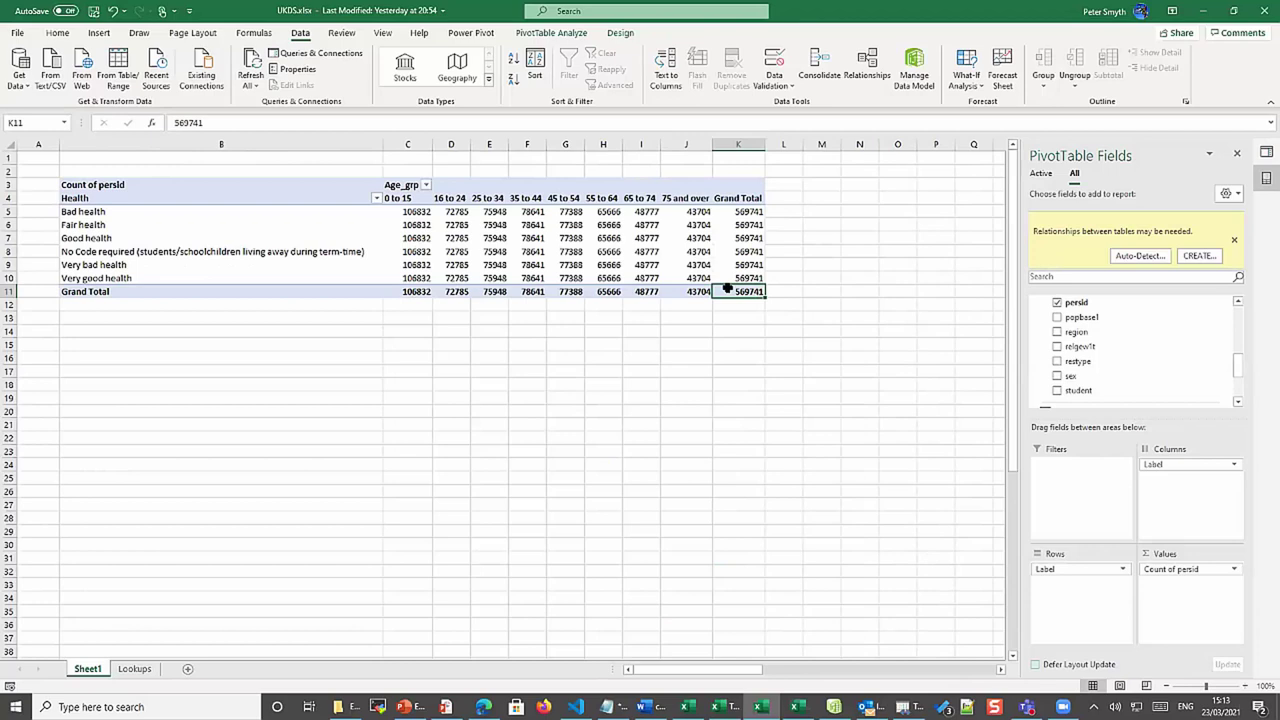
pyautogui.click(1196, 258)
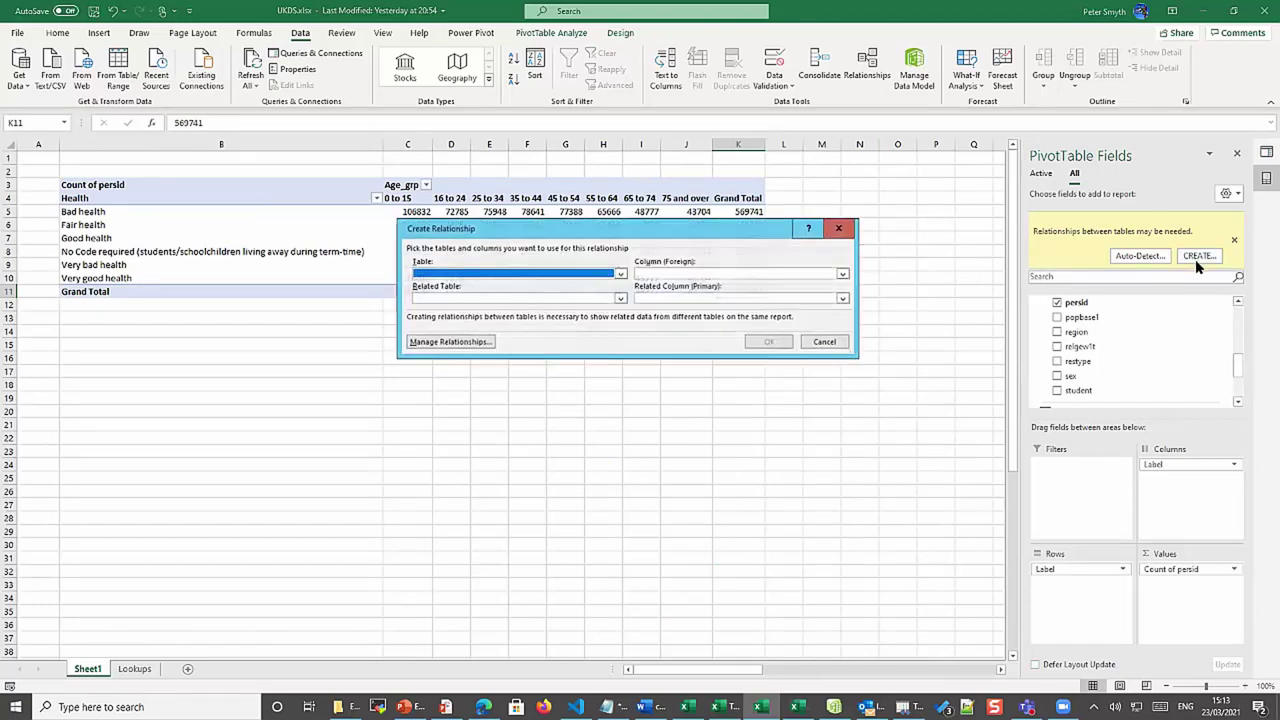
# Relate censusmicroteaching11ew's health1 column to the health1 table's Value column
pyautogui.click(620, 274)
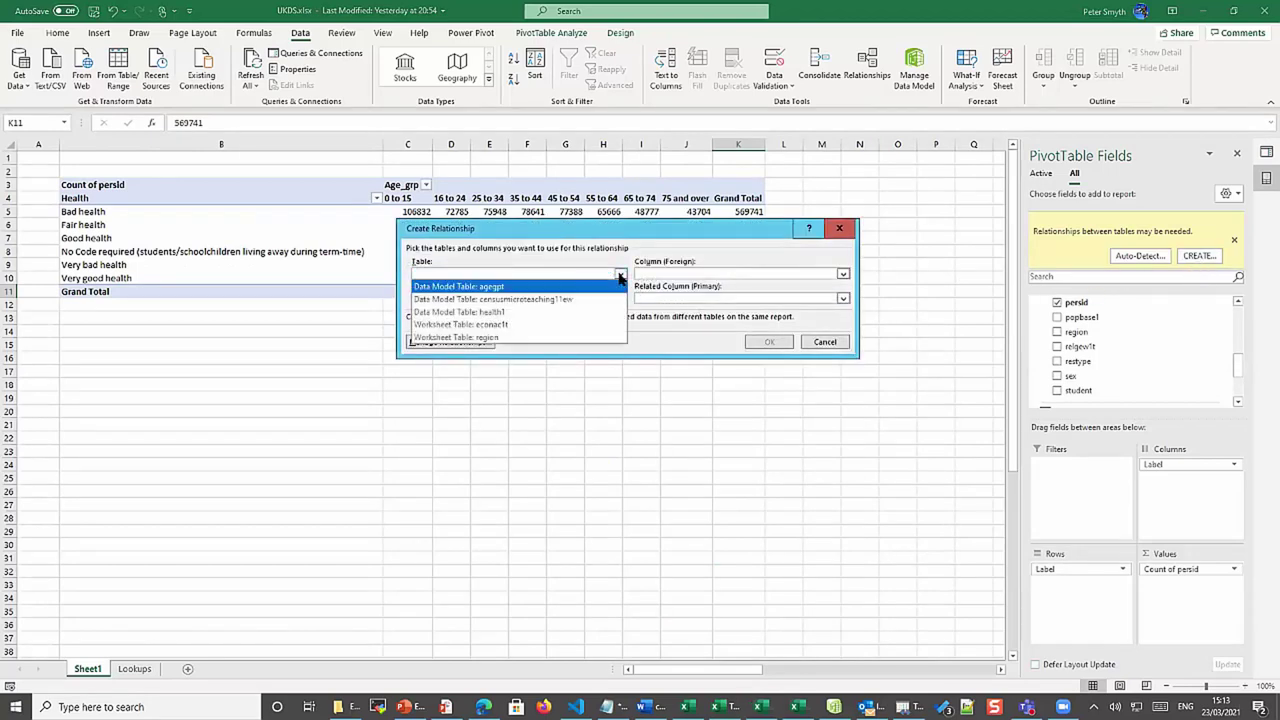
pyautogui.click(537, 299)
pyautogui.click(843, 274)
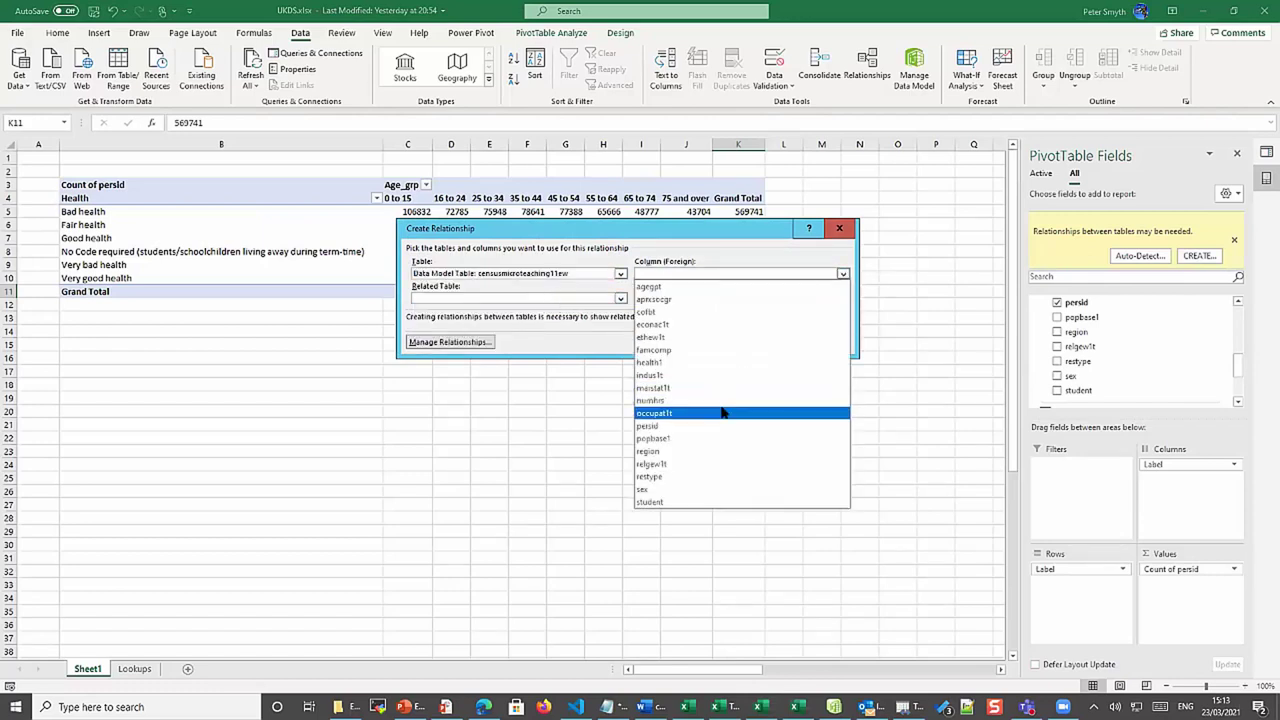
pyautogui.click(690, 363)
pyautogui.click(620, 298)
pyautogui.click(530, 337)
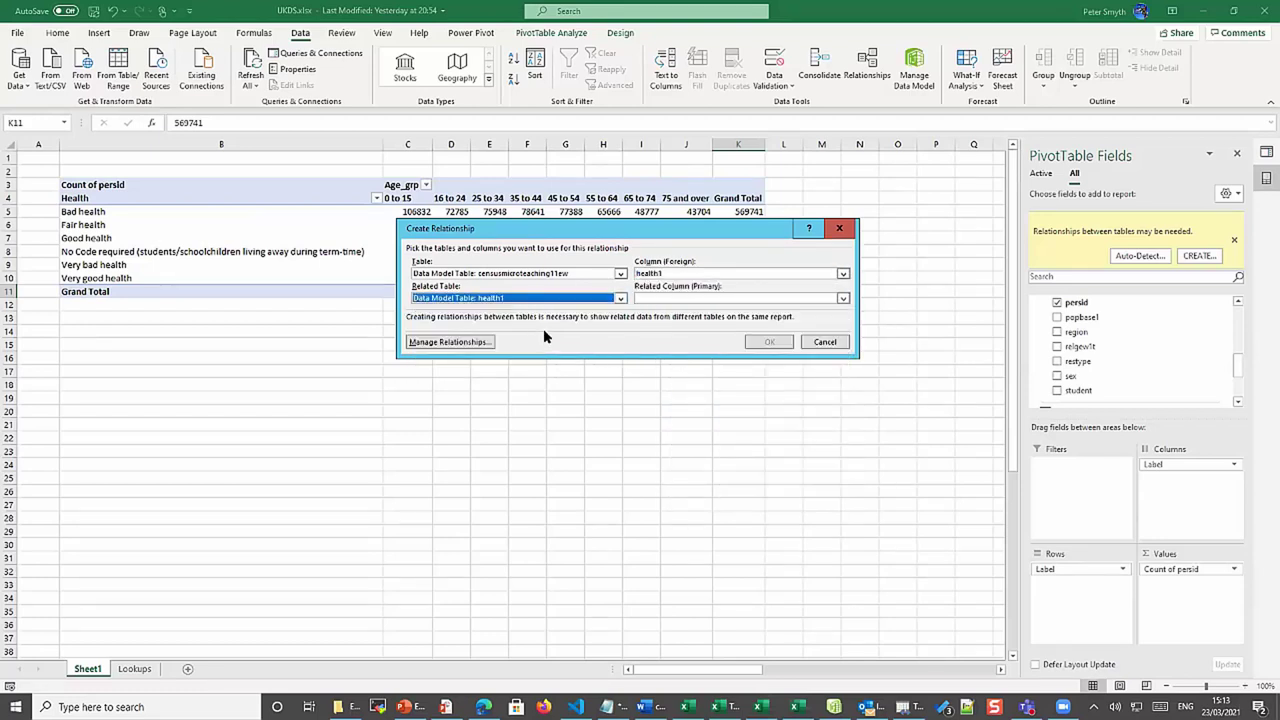
pyautogui.click(843, 298)
pyautogui.click(765, 324)
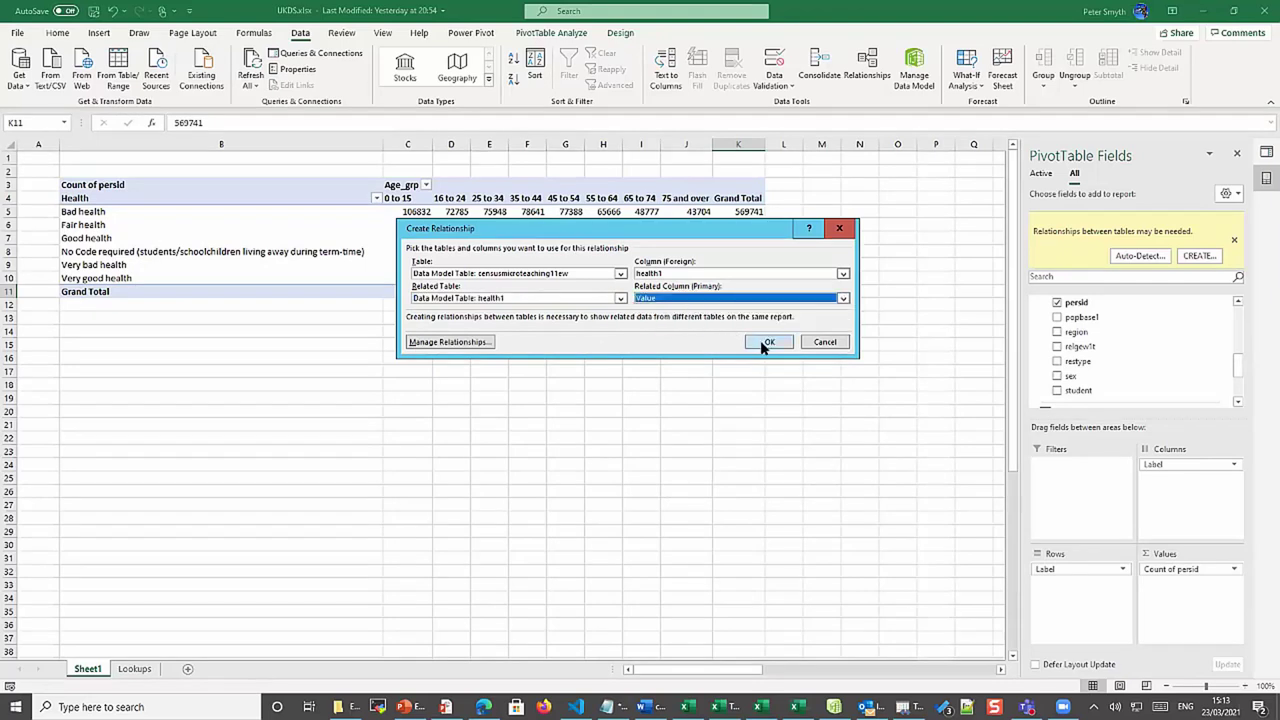
pyautogui.click(767, 342)
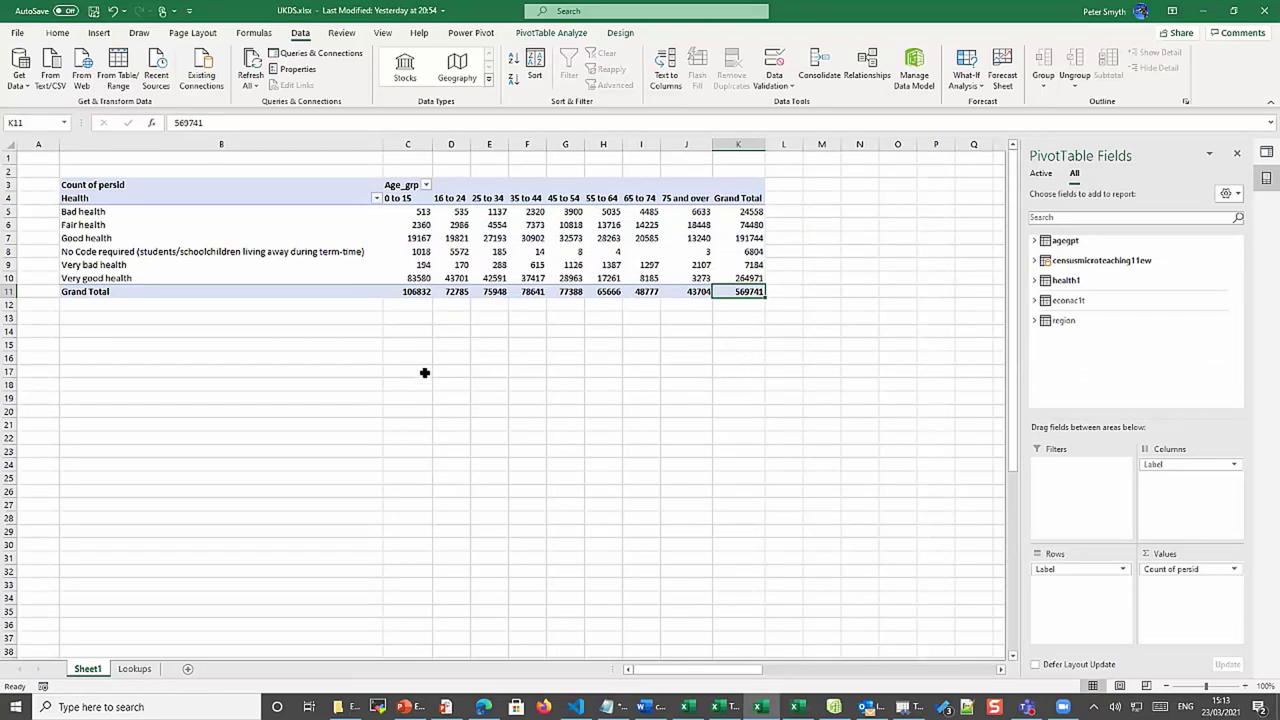
pyautogui.click(425, 199)
pyautogui.click(697, 198)
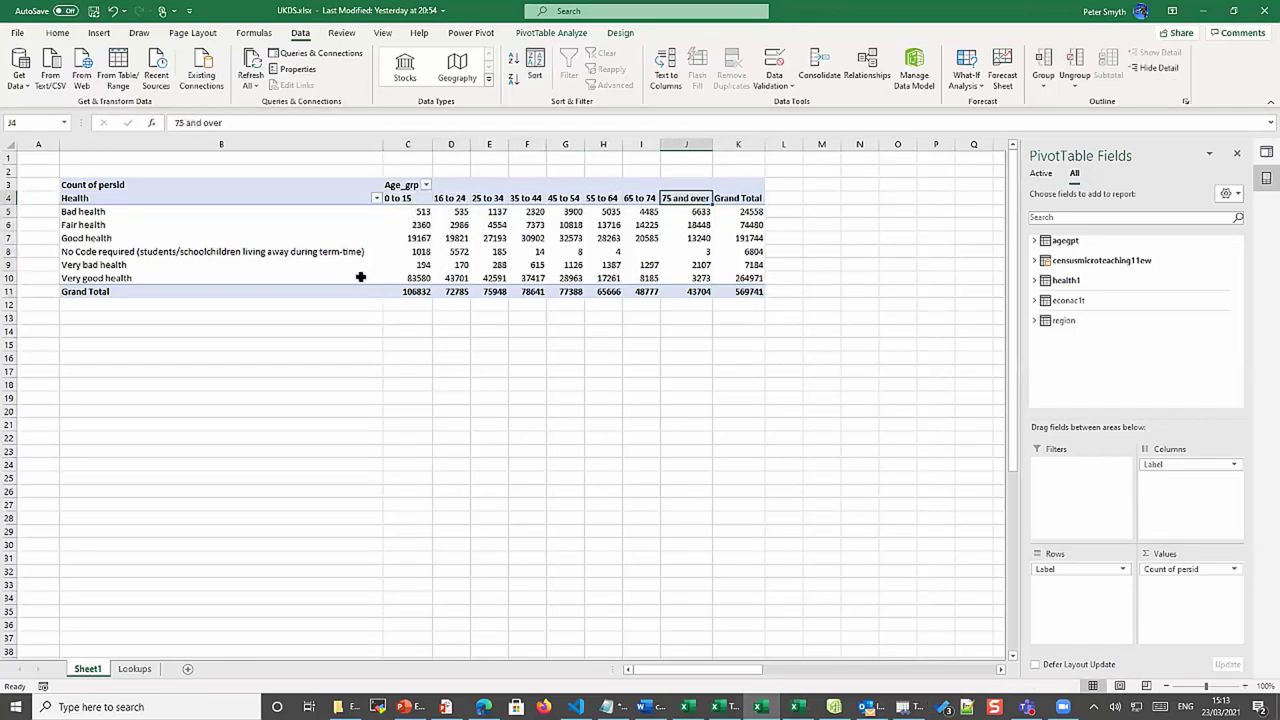
pyautogui.click(97, 226)
pyautogui.click(130, 279)
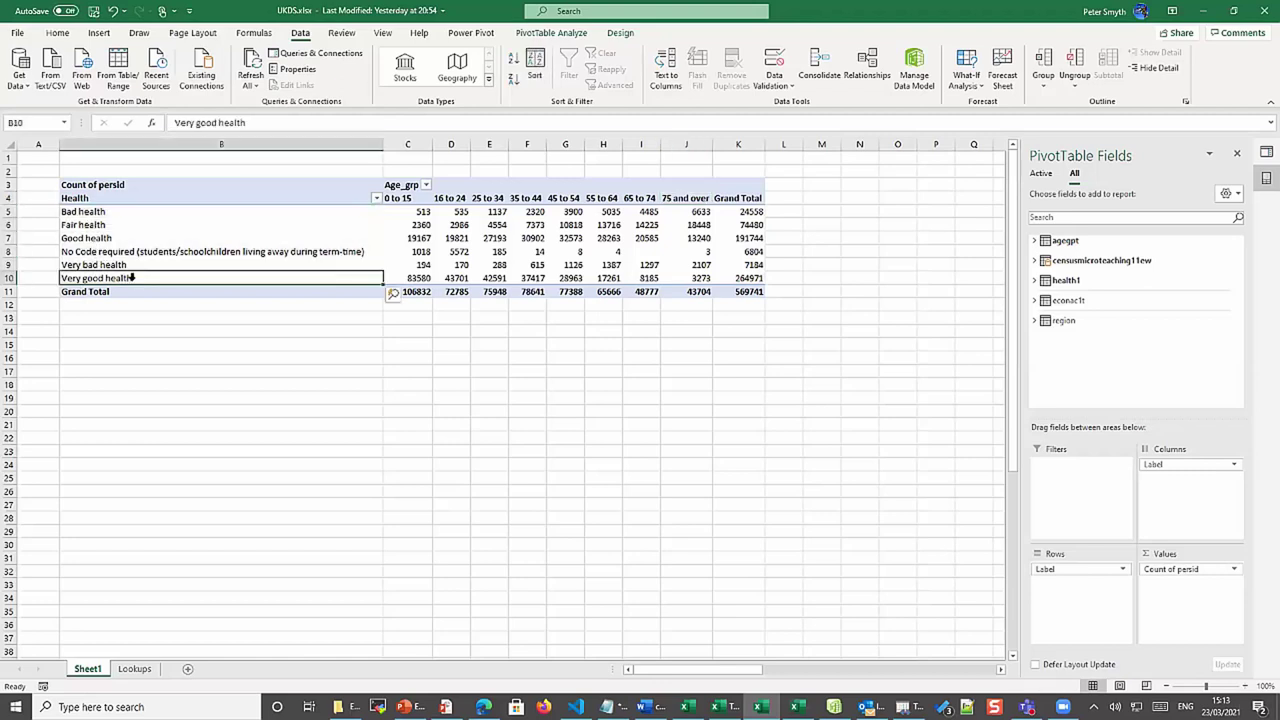
pyautogui.click(100, 211)
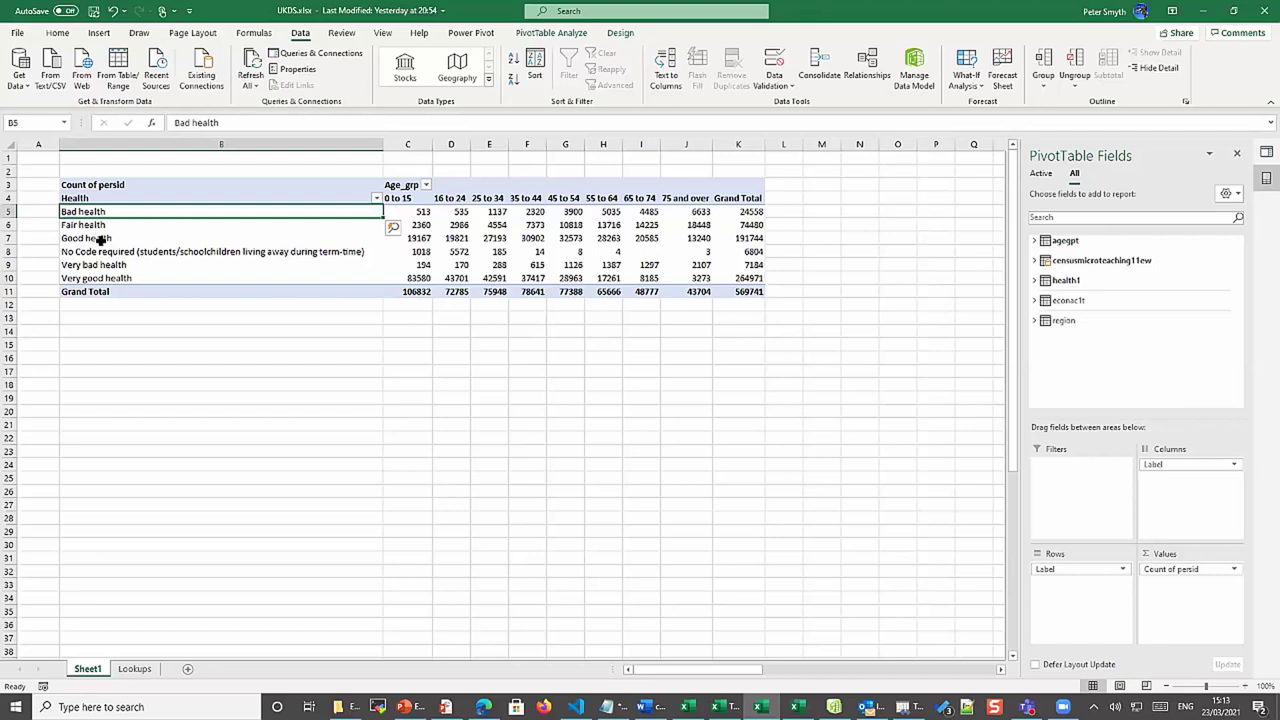
pyautogui.click(106, 278)
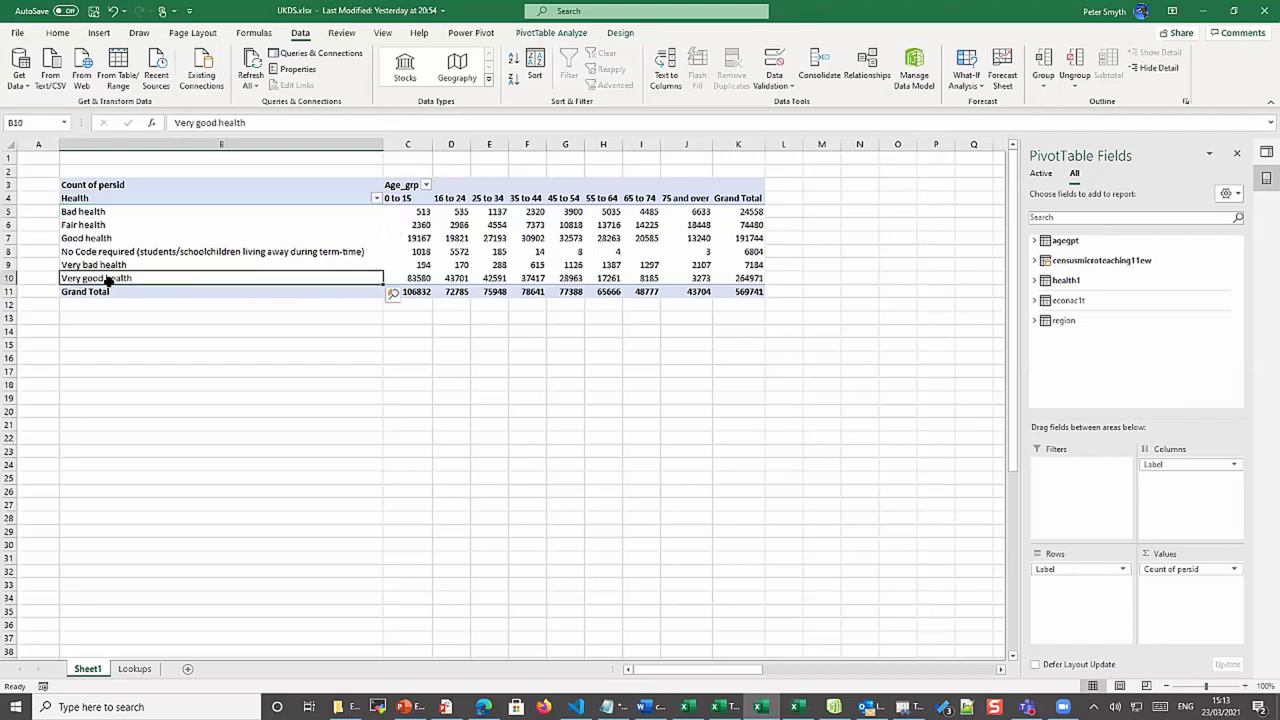
pyautogui.click(84, 211)
pyautogui.rightClick(86, 213)
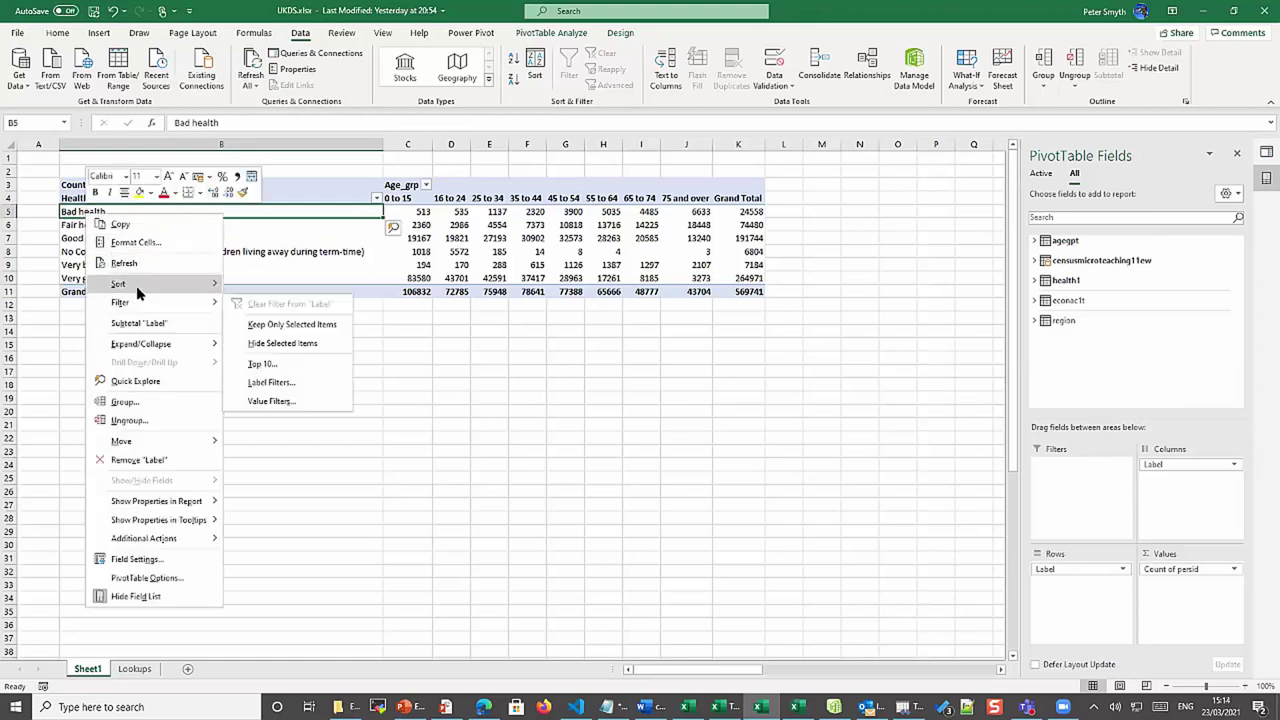
pyautogui.moveTo(138, 292)
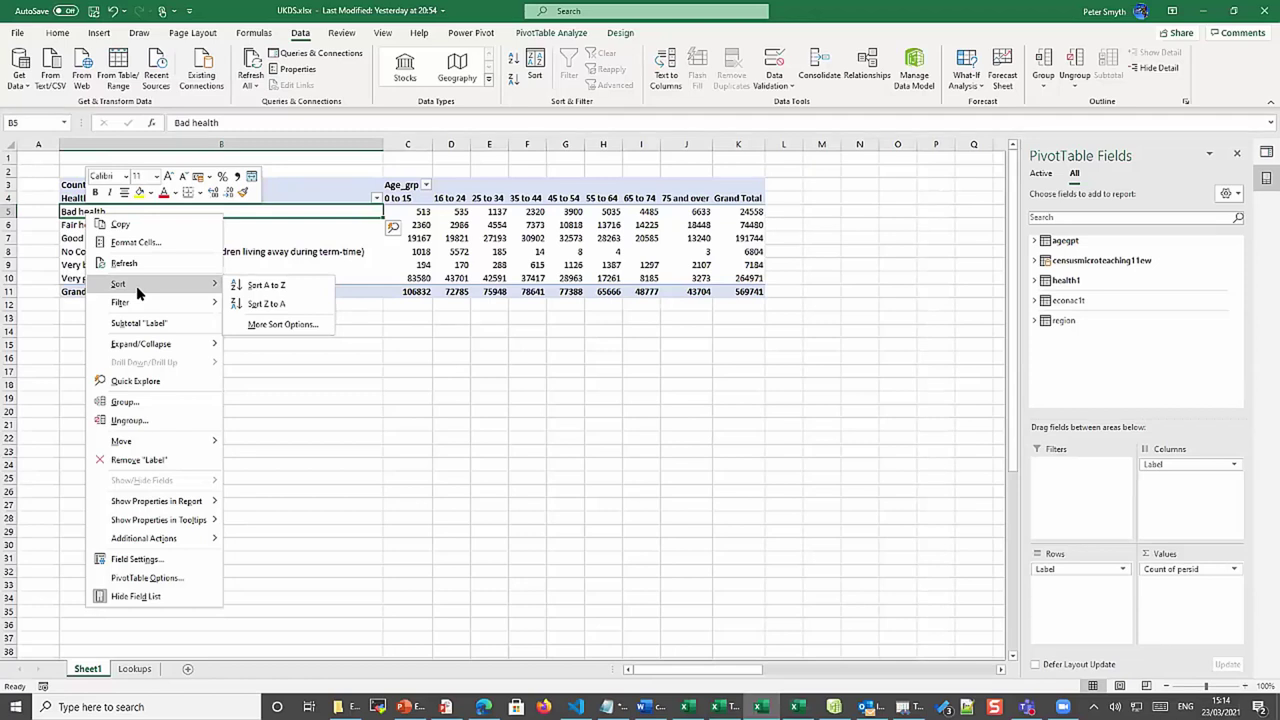
pyautogui.click(70, 238)
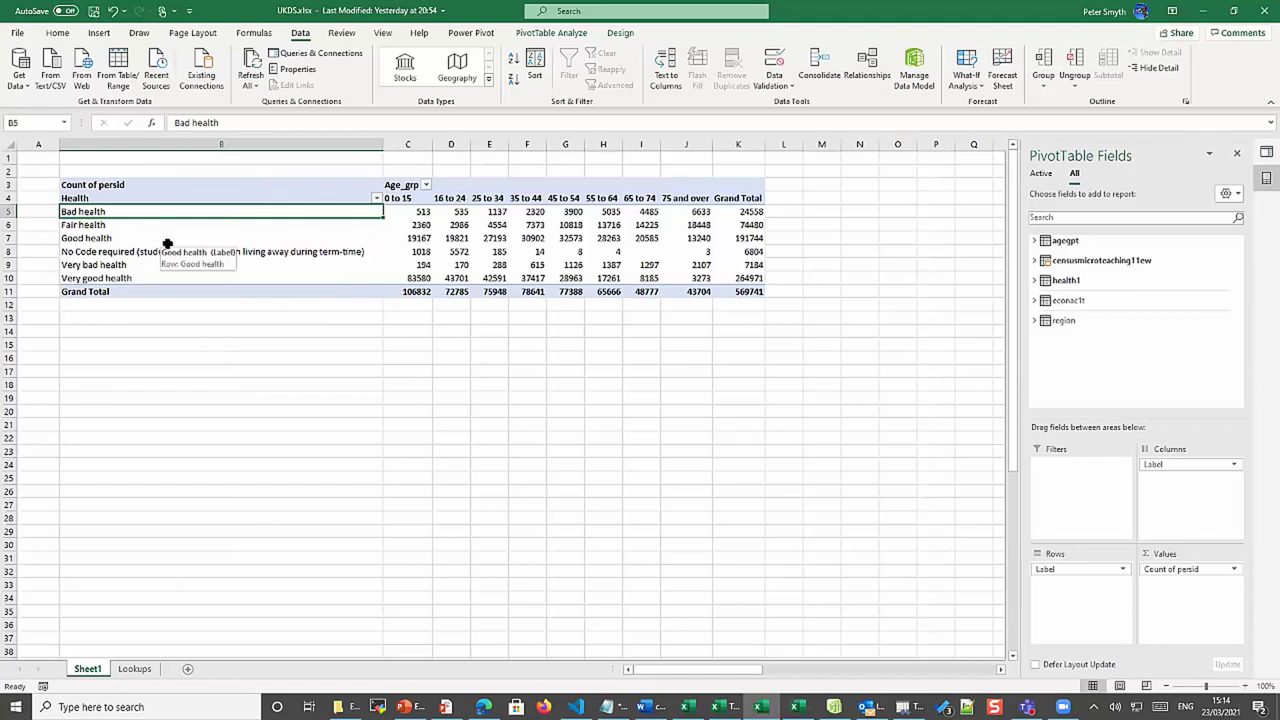
# Add a sorty_by header in cell E33 beside the health lookup table on Lookups
pyautogui.click(135, 669)
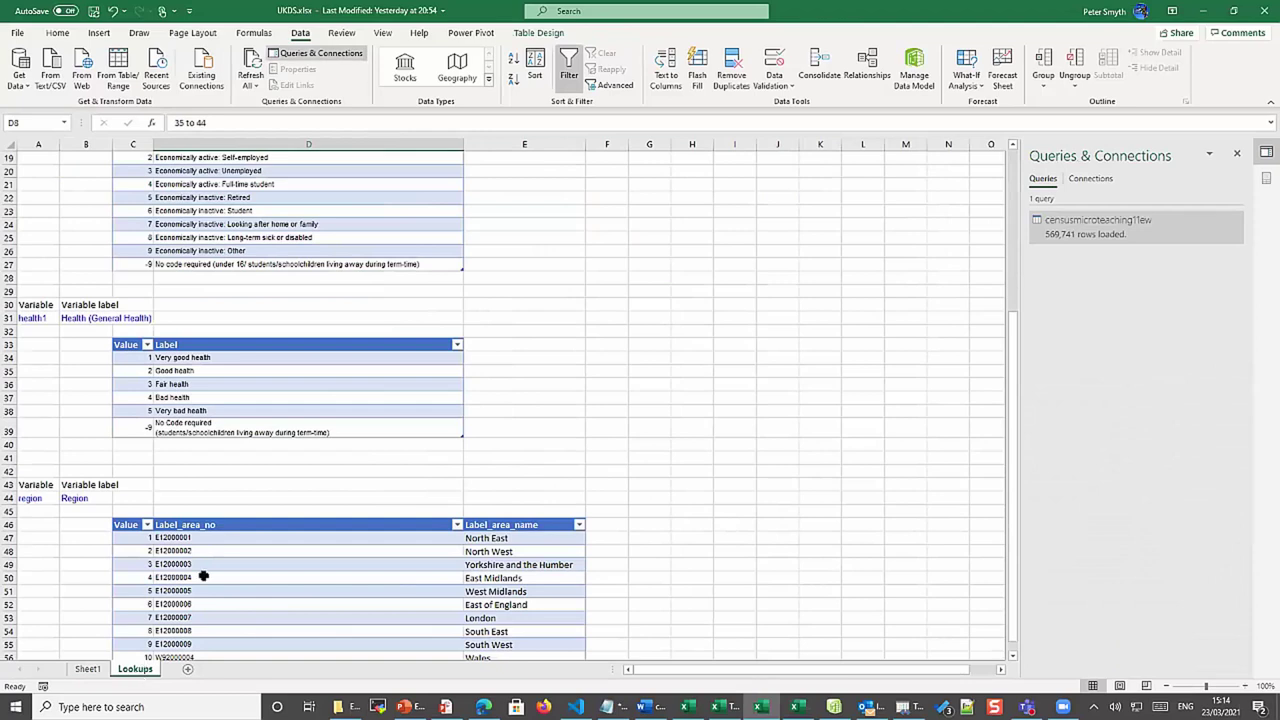
pyautogui.click(300, 360)
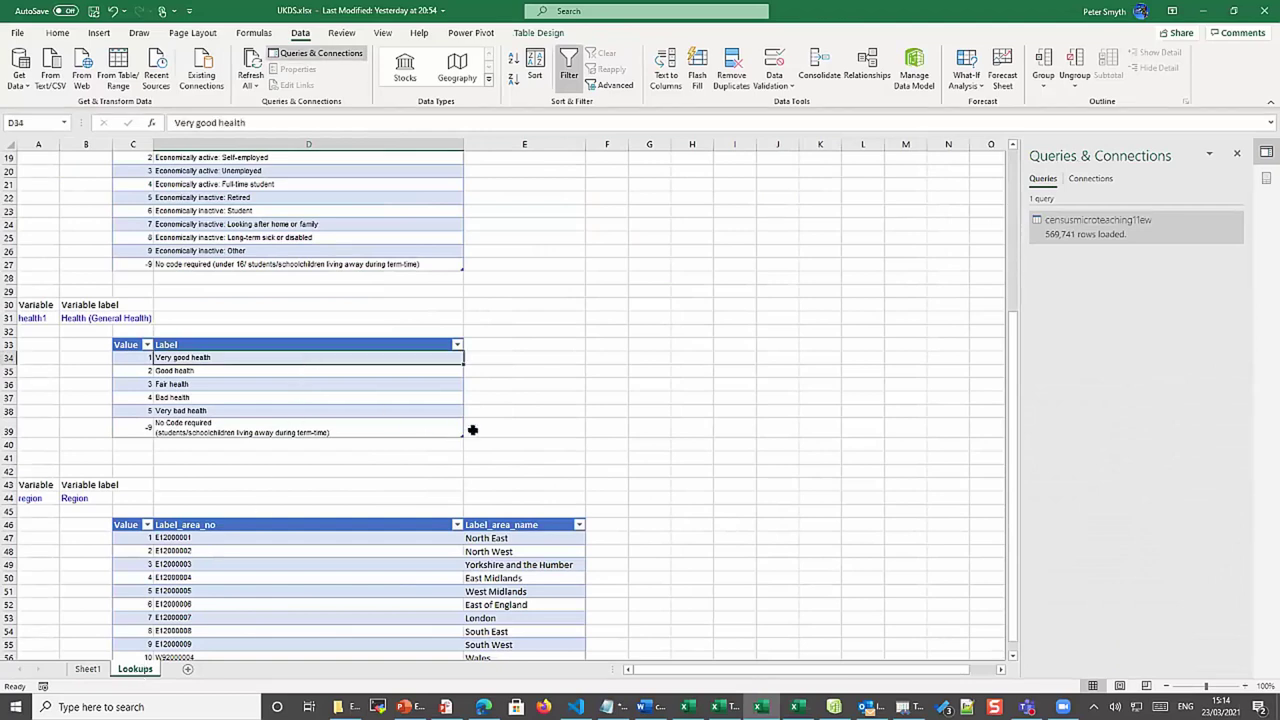
pyautogui.click(487, 343)
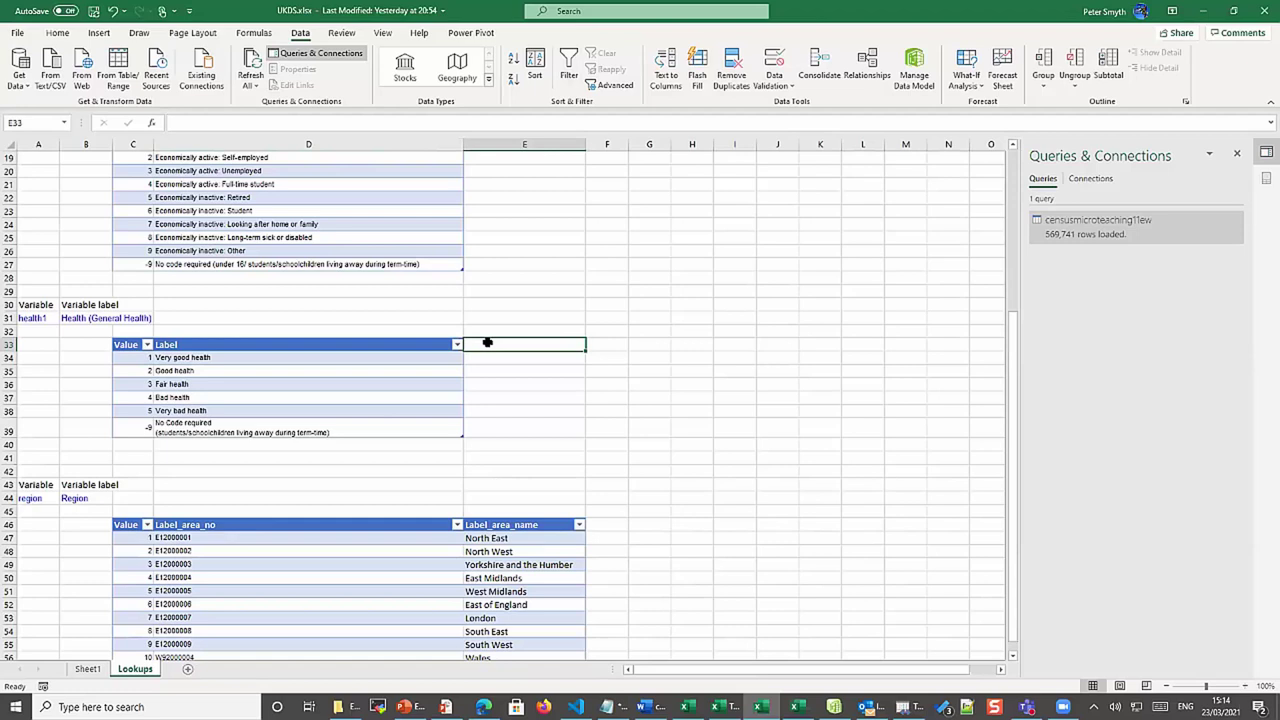
pyautogui.write('sorty_by')
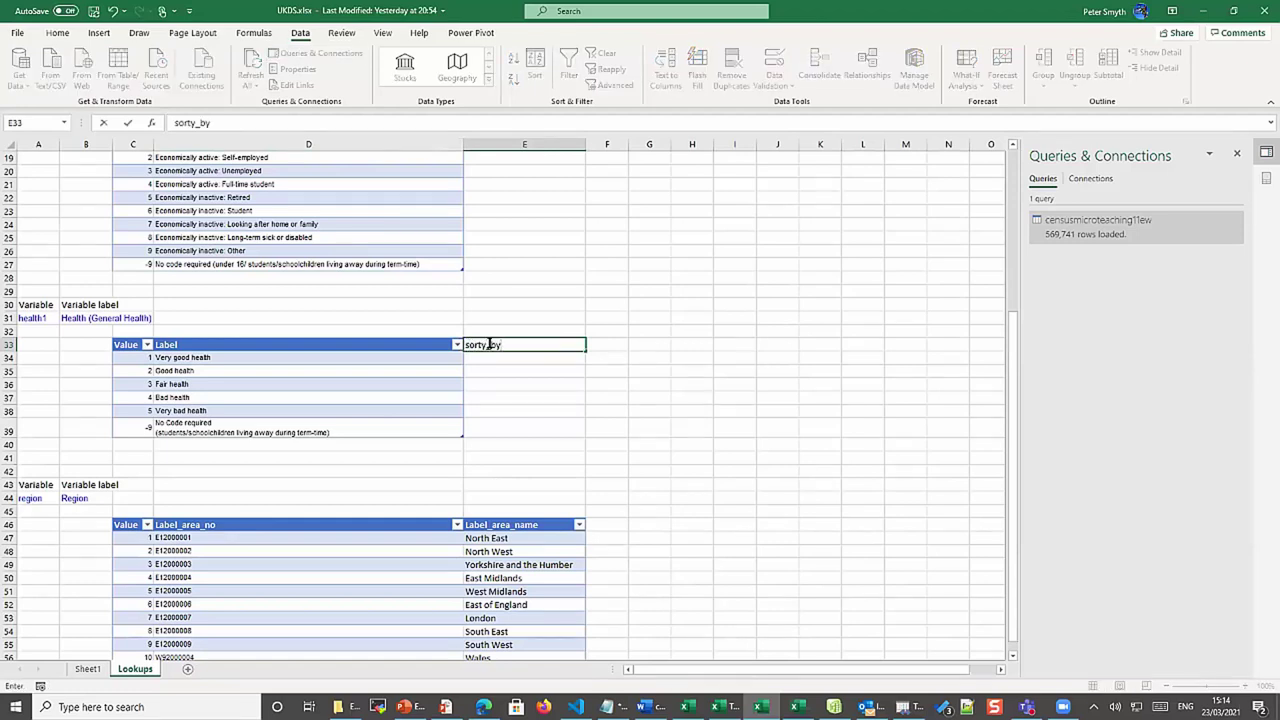
pyautogui.press('Return')
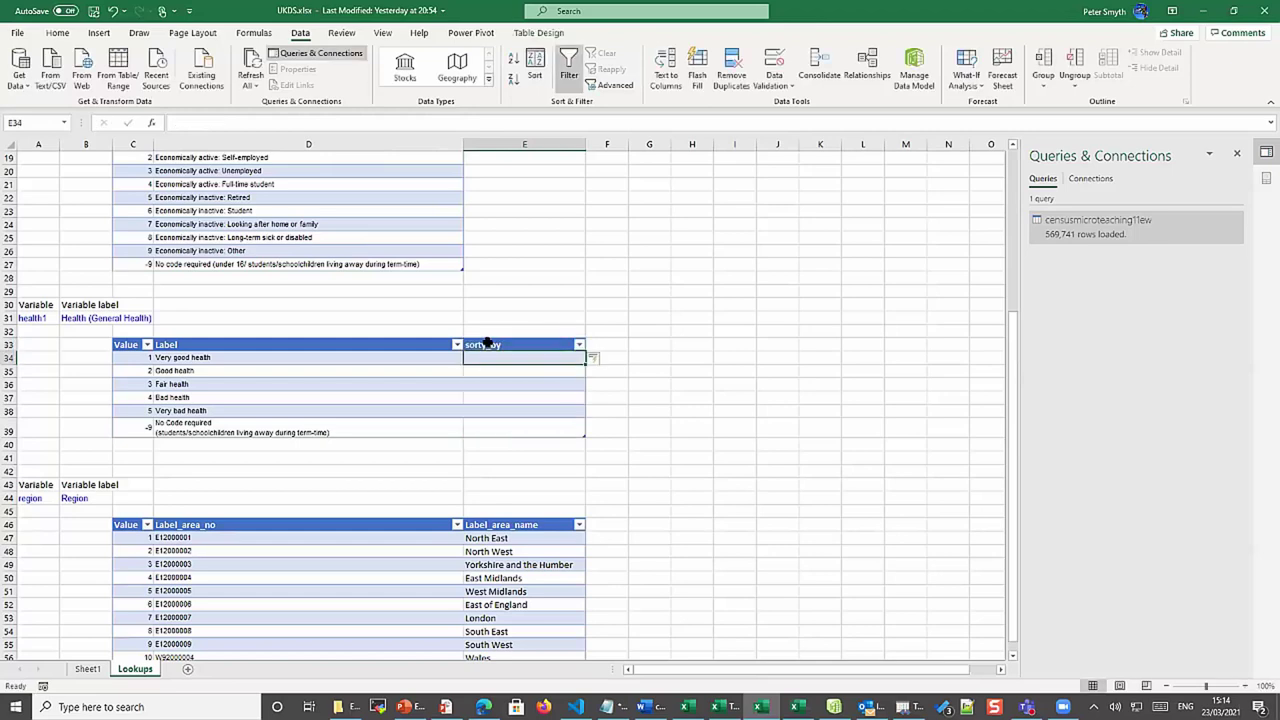
# Number the six health labels 1 to 6 in E34:E39, Very good health through No Code required
pyautogui.write('1')
pyautogui.press('Return')
pyautogui.write('2')
pyautogui.press('Return')
pyautogui.write('3')
pyautogui.press('Return')
pyautogui.write('4')
pyautogui.press('Return')
pyautogui.write('5')
pyautogui.press('Return')
pyautogui.write('6')
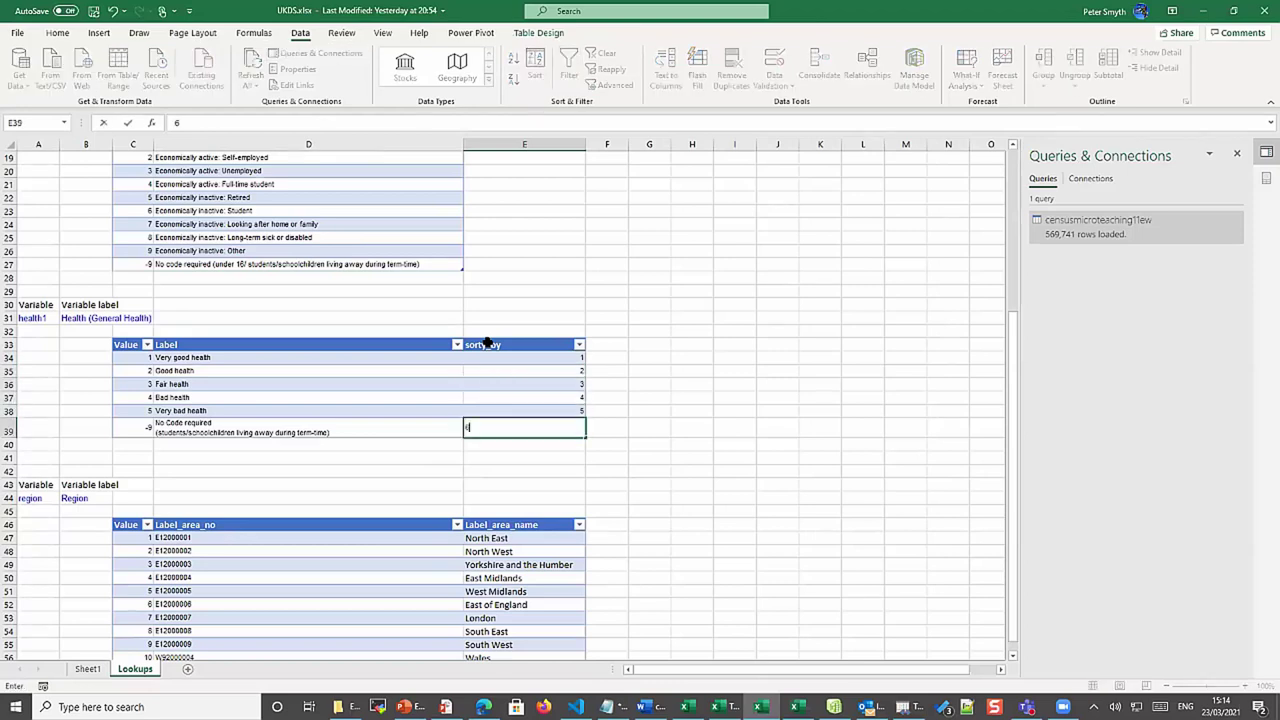
pyautogui.press('Return')
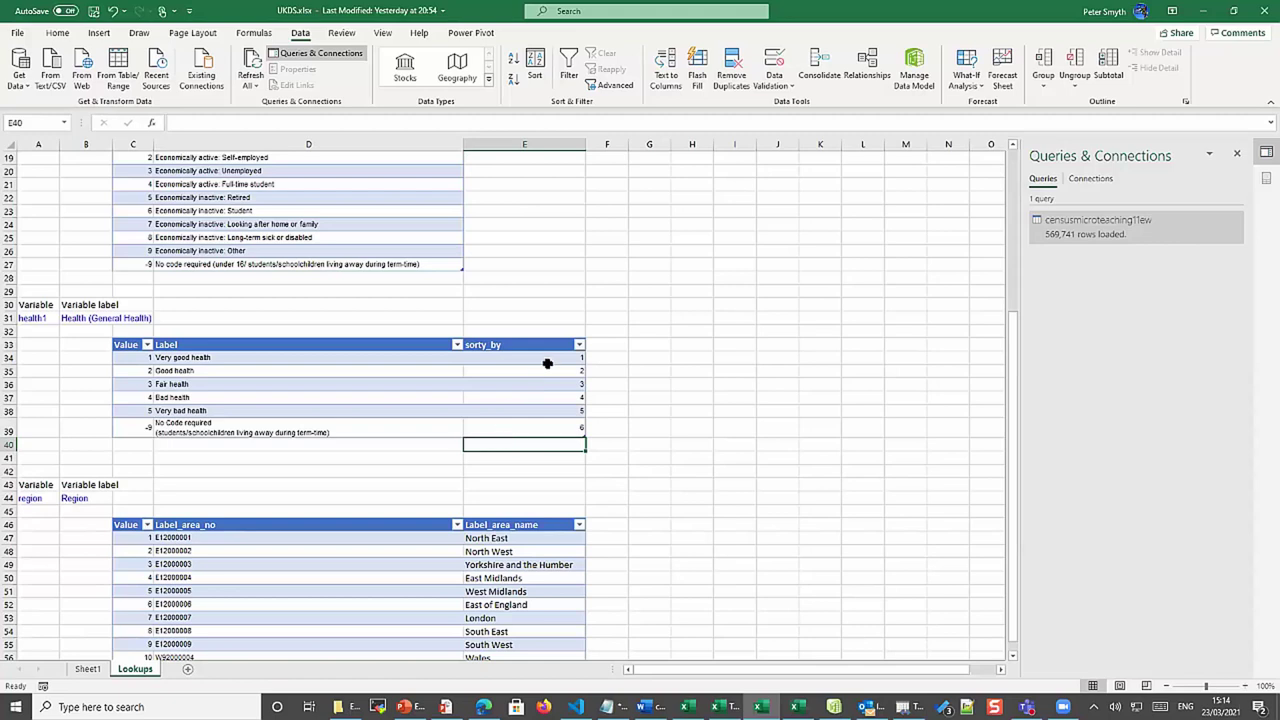
# Refresh the health1 table in Power Pivot so it picks up the new sorty_by column
pyautogui.click(833, 707)
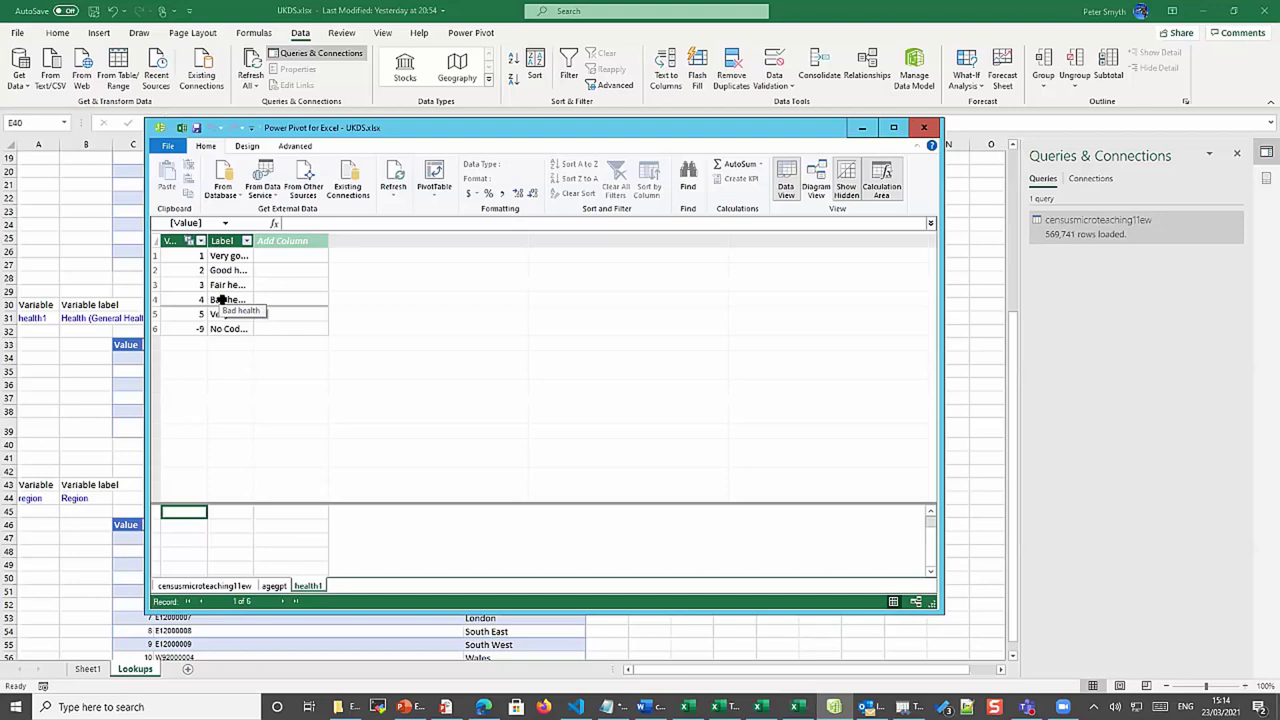
pyautogui.click(395, 192)
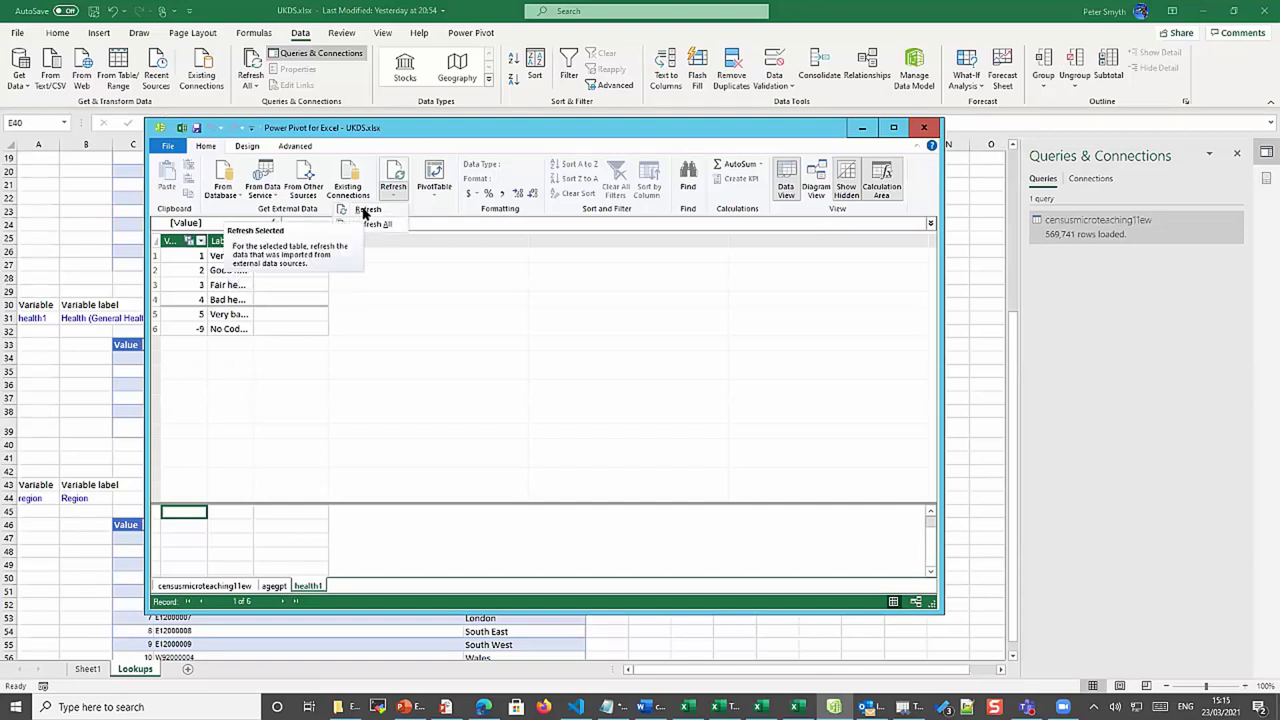
pyautogui.click(365, 211)
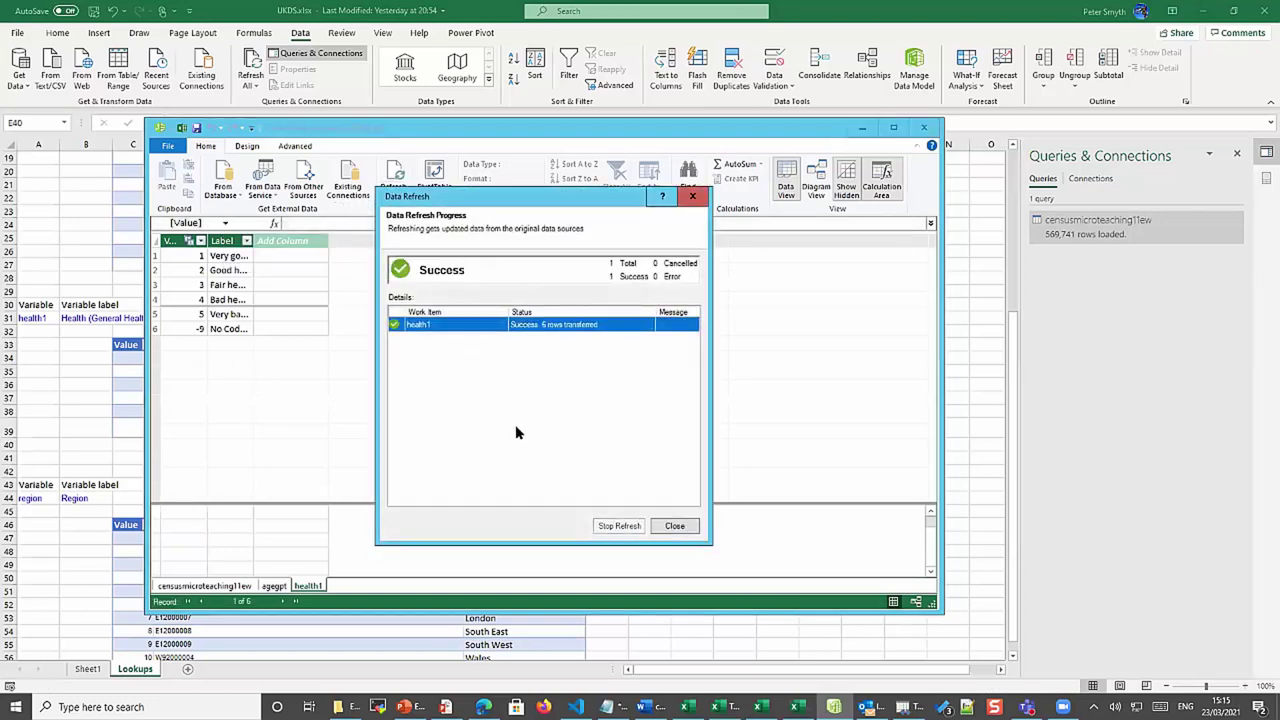
pyautogui.click(674, 527)
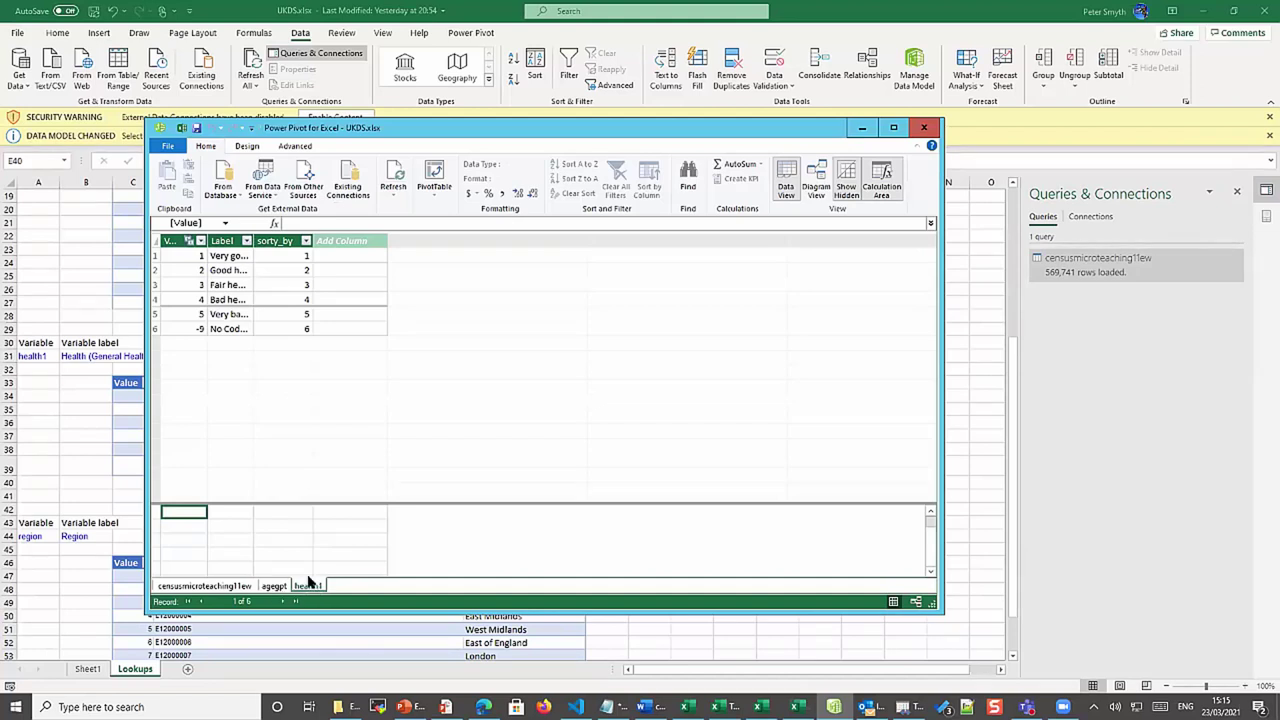
pyautogui.click(286, 284)
pyautogui.click(222, 240)
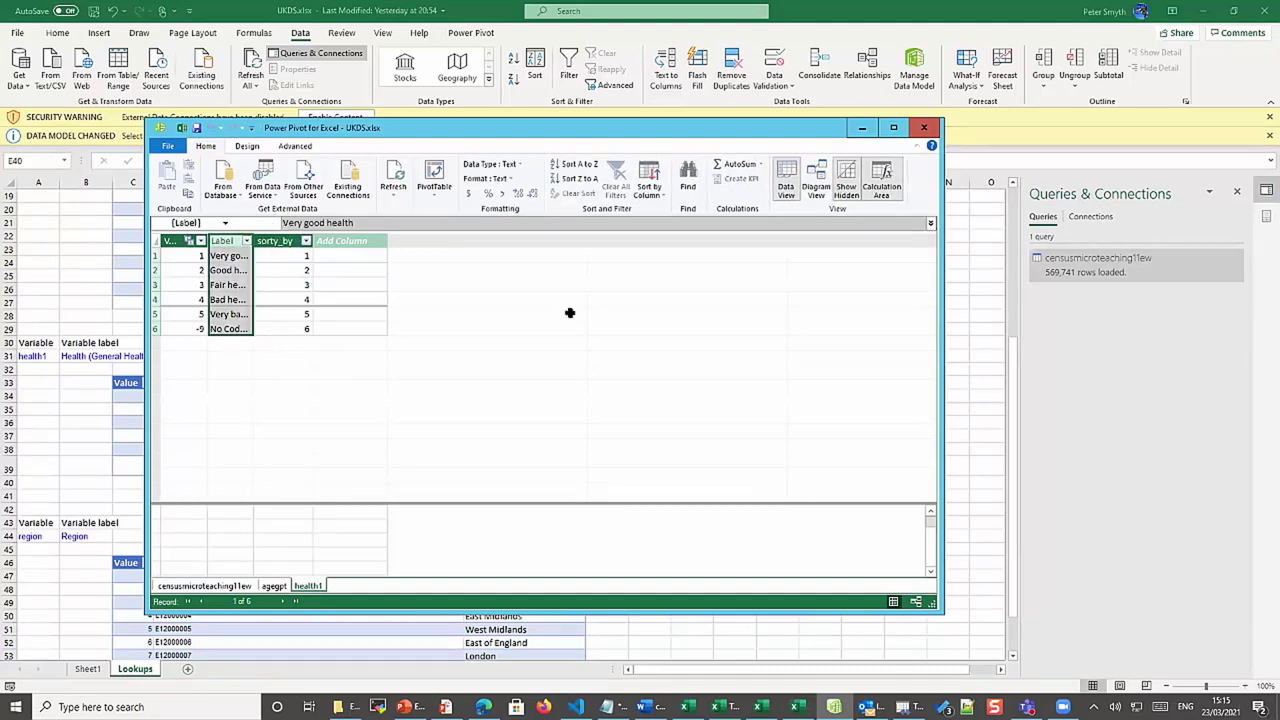
# Sort the health1 Label column by sorty_by, then minimize the Power Pivot window
pyautogui.click(645, 193)
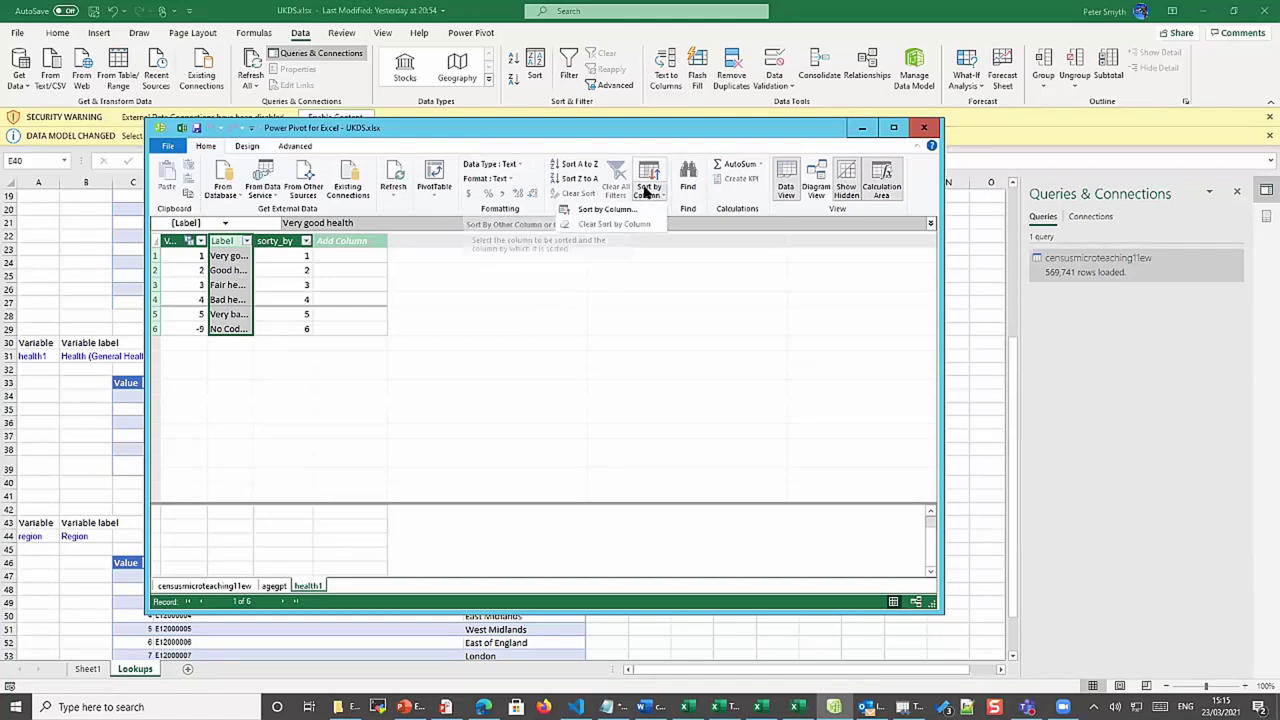
pyautogui.click(602, 214)
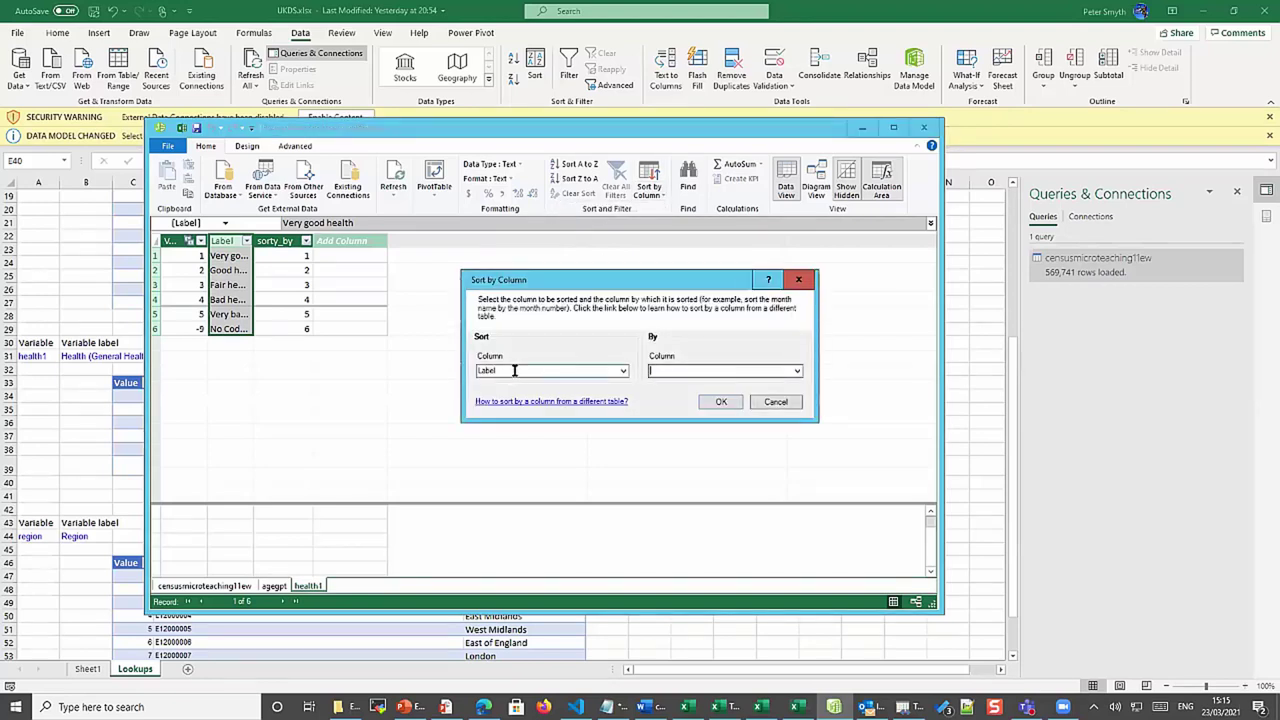
pyautogui.click(797, 371)
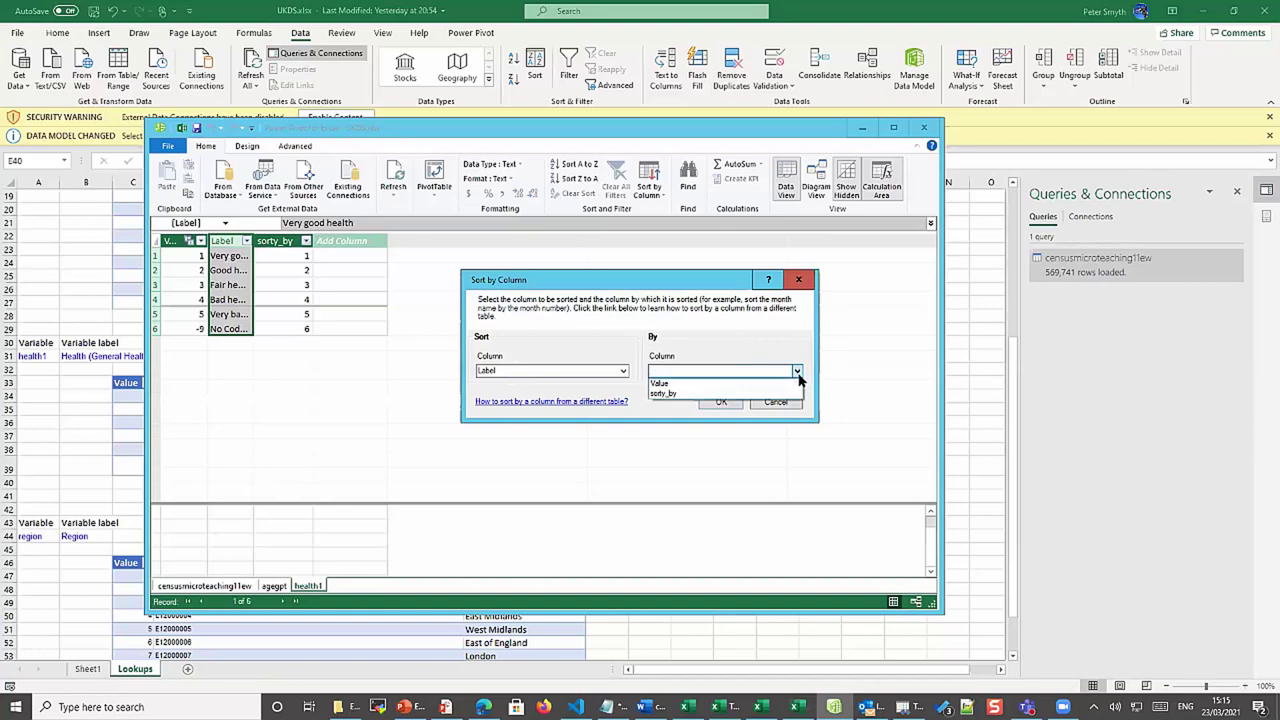
pyautogui.click(660, 394)
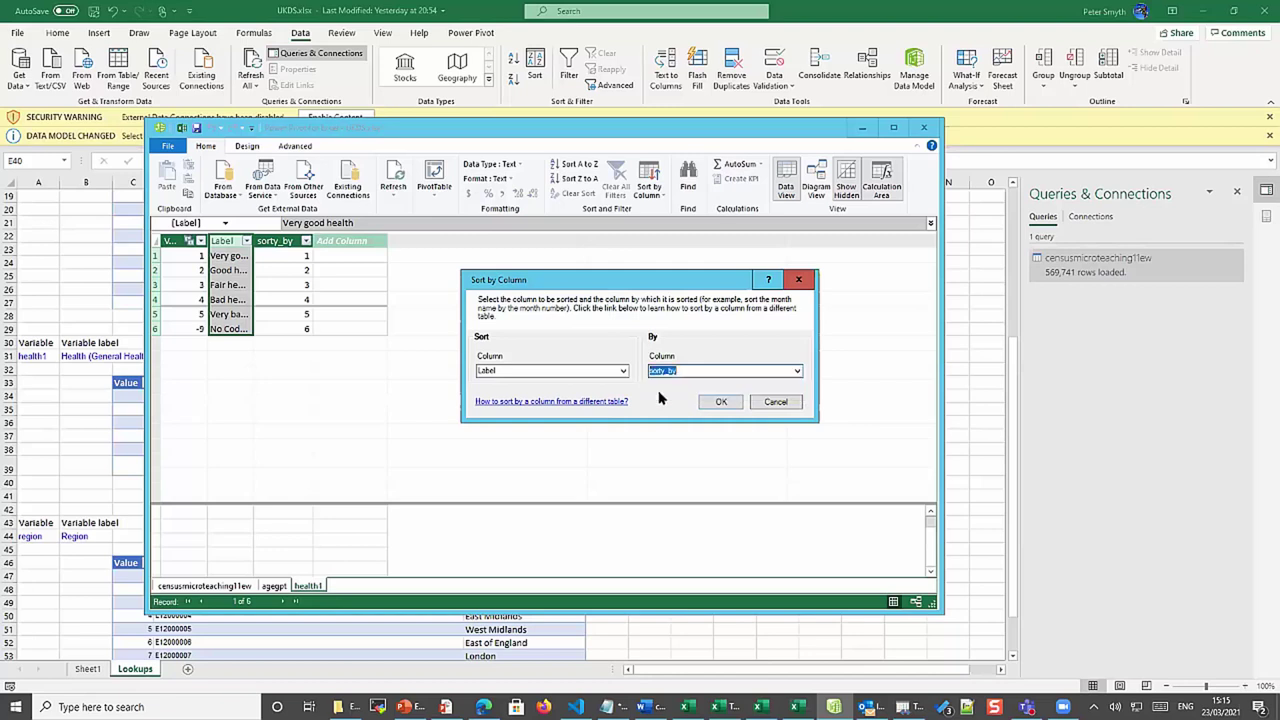
pyautogui.click(721, 401)
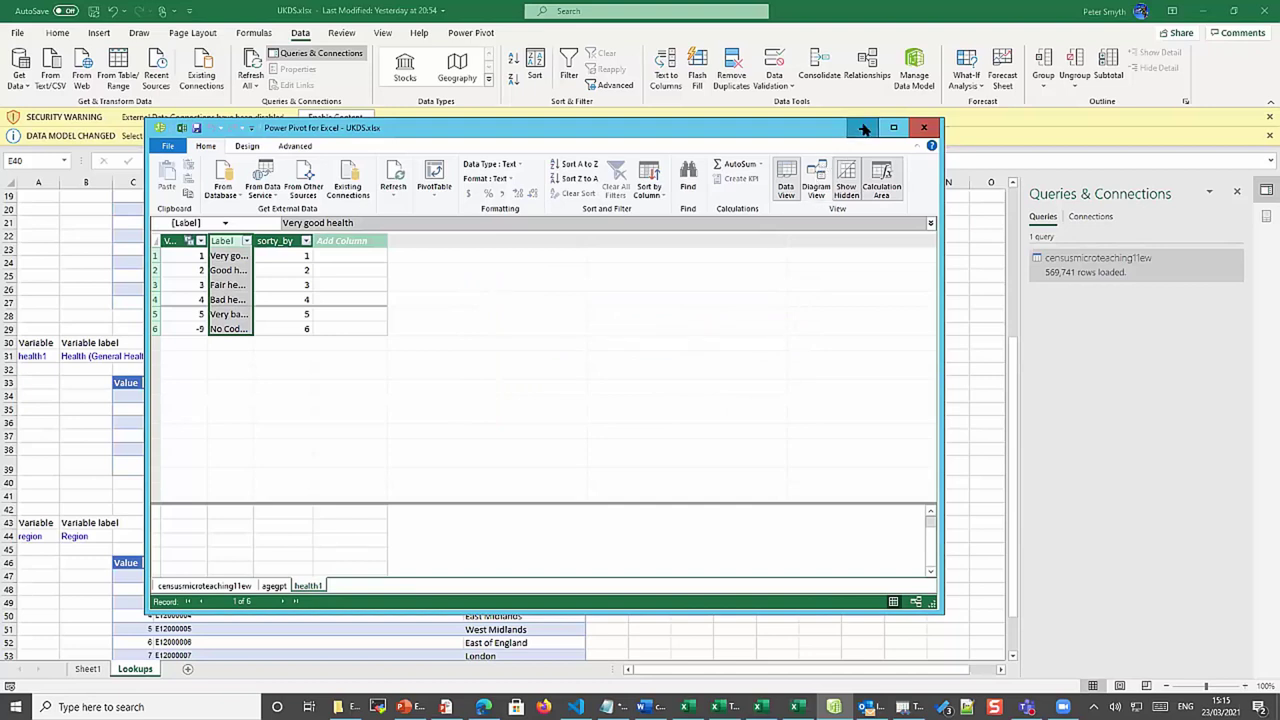
pyautogui.click(864, 128)
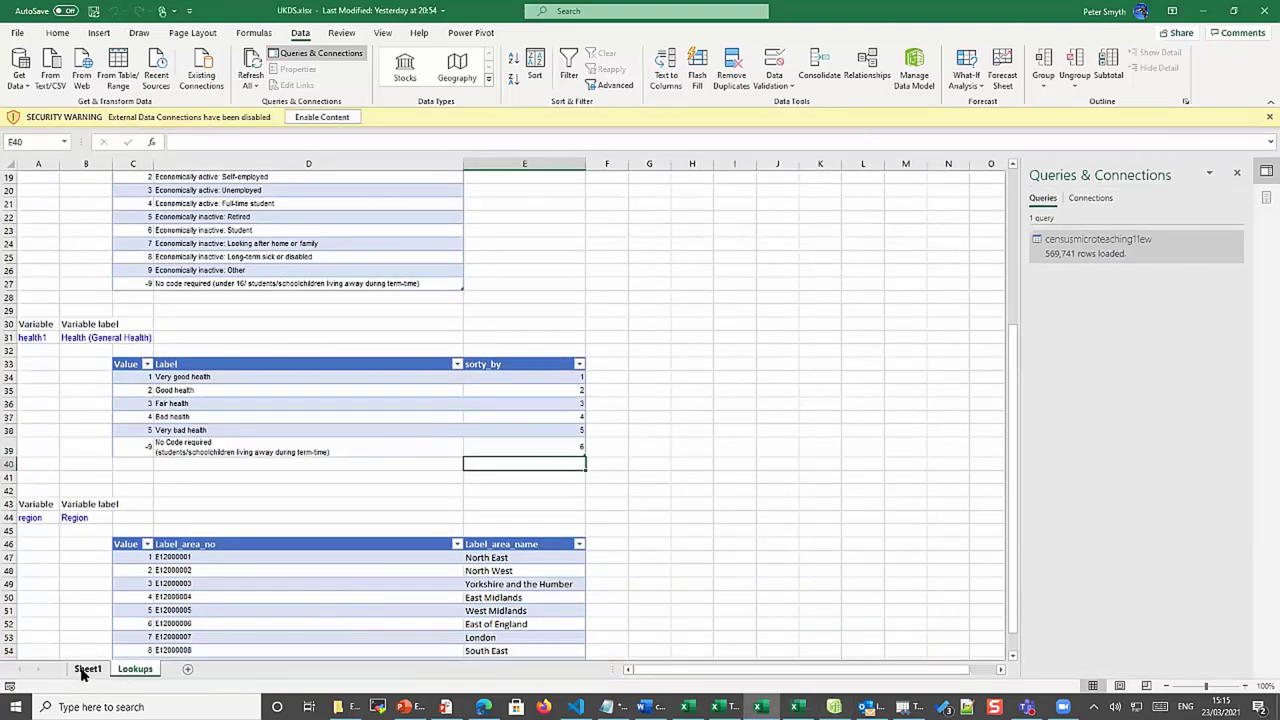
# On Sheet1, verify the pivot's health rows run Very good through Very bad health, then No Code required
pyautogui.click(87, 669)
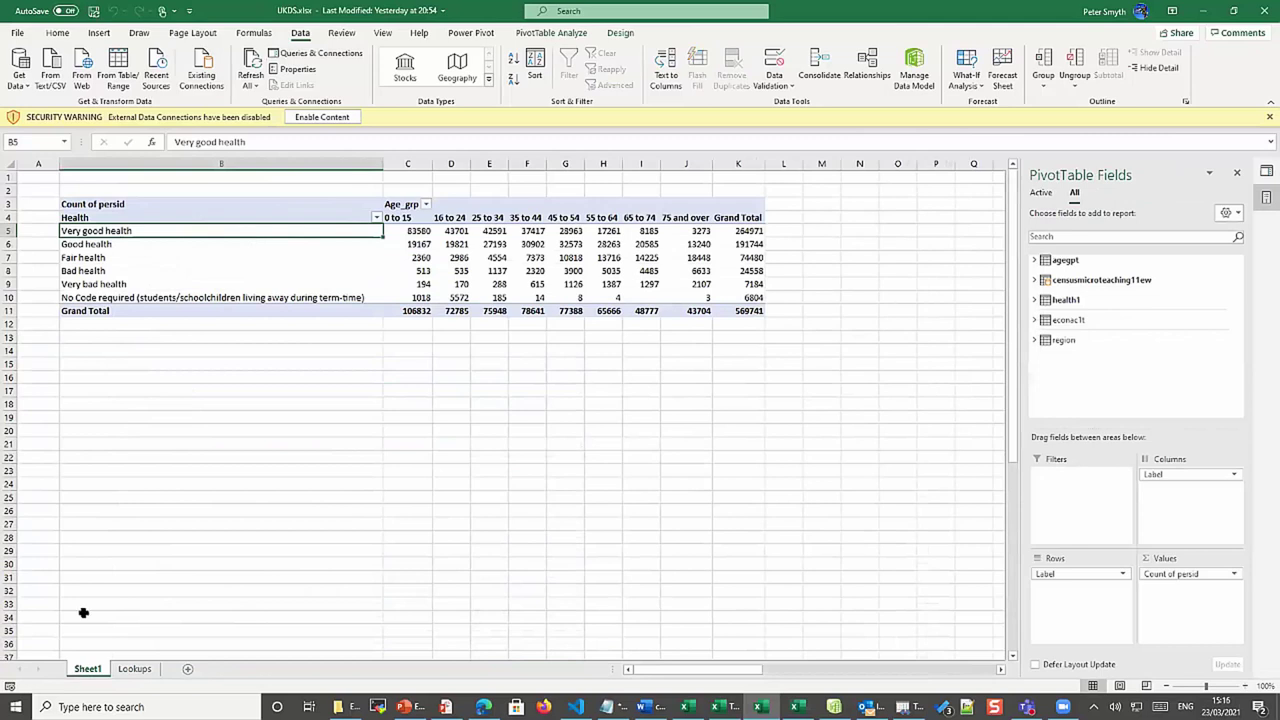
pyautogui.click(86, 244)
pyautogui.click(84, 271)
pyautogui.click(84, 298)
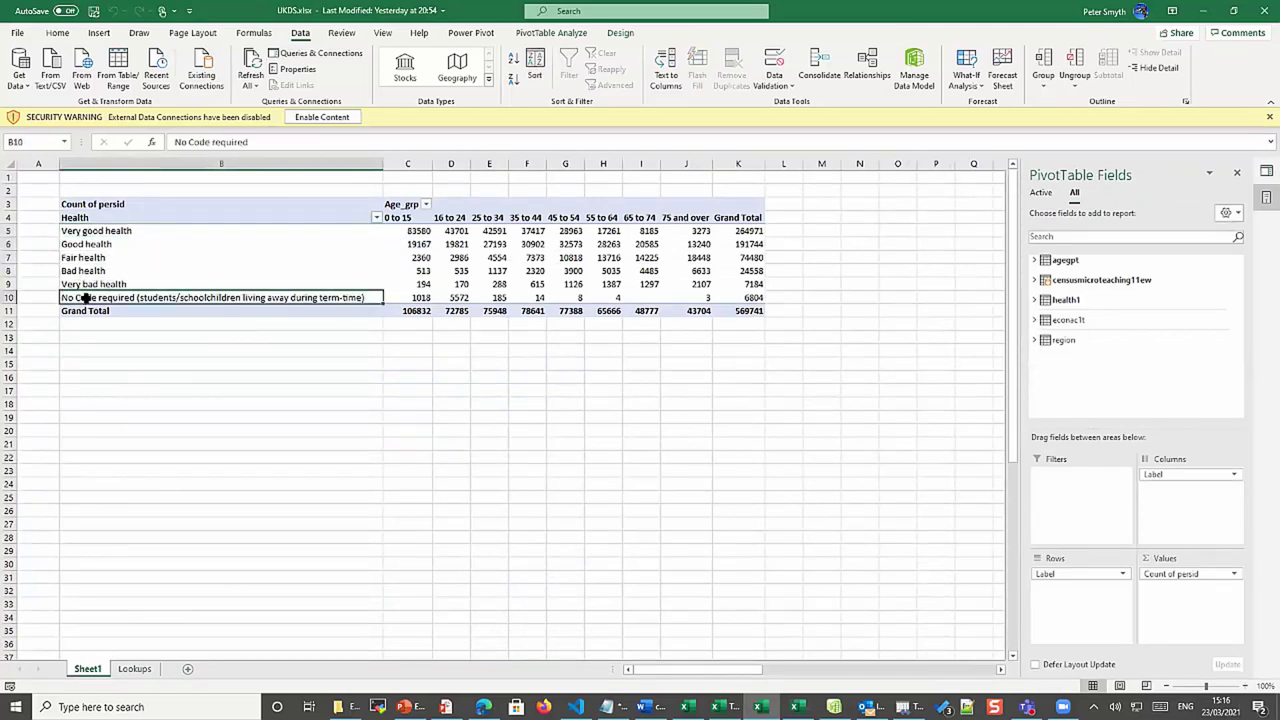
pyautogui.click(83, 219)
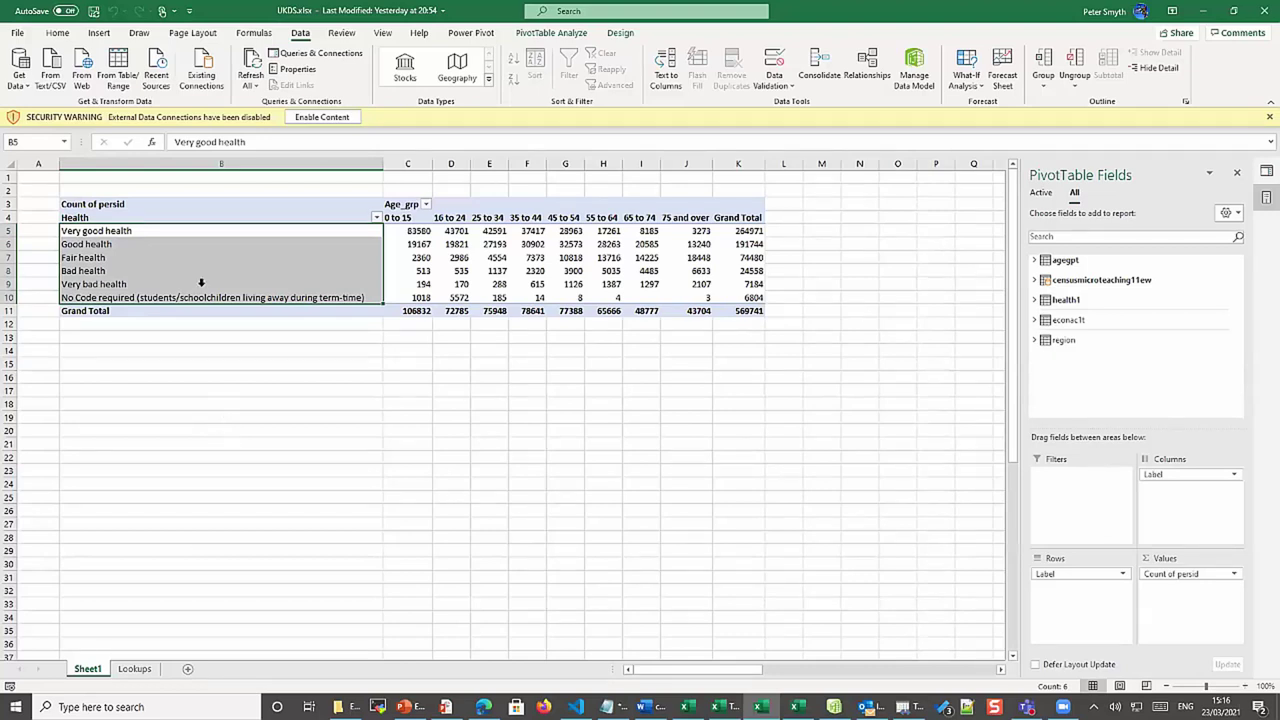
pyautogui.click(417, 284)
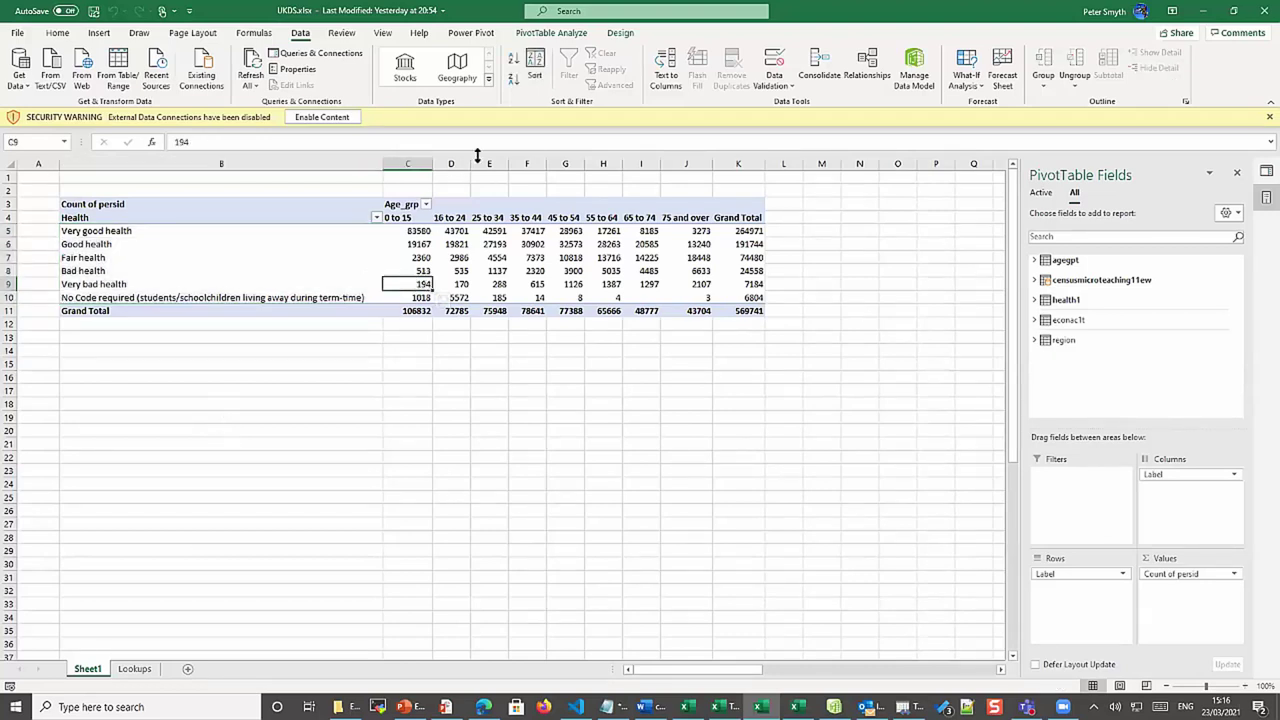
pyautogui.click(100, 33)
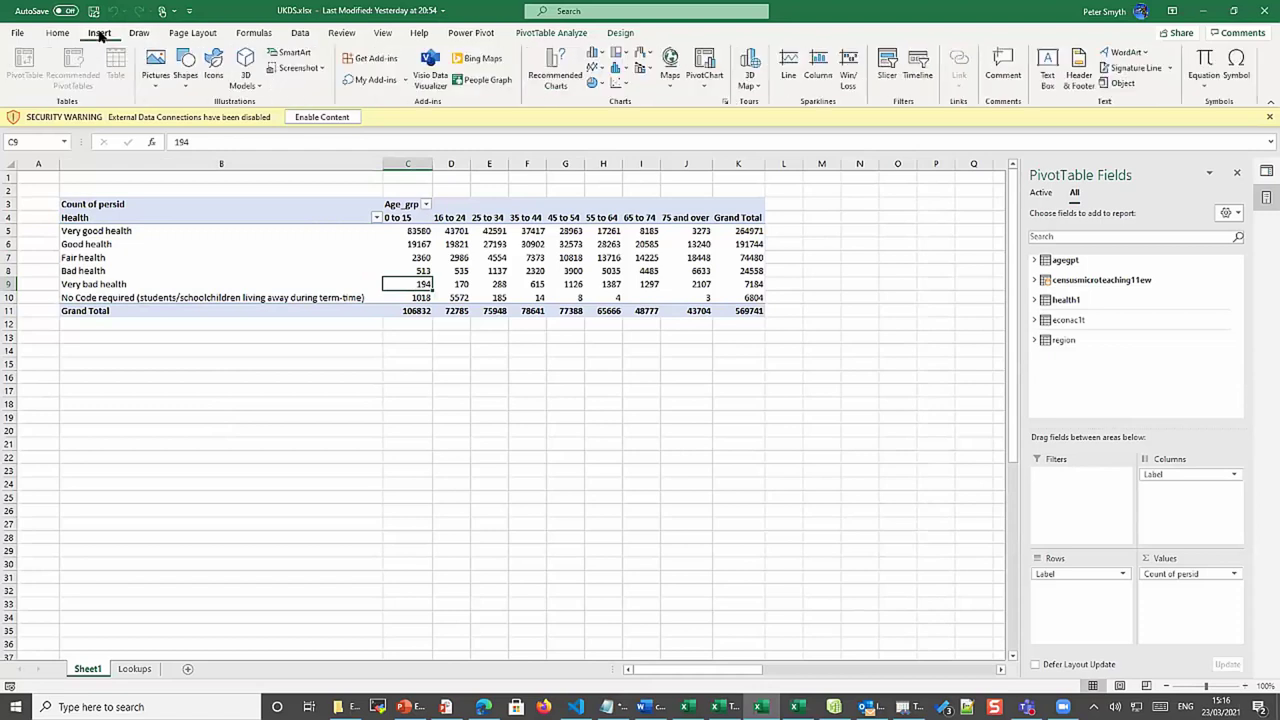
# Insert a clustered column PivotChart of Count of persid and enlarge it so axis labels lie flat
pyautogui.click(557, 62)
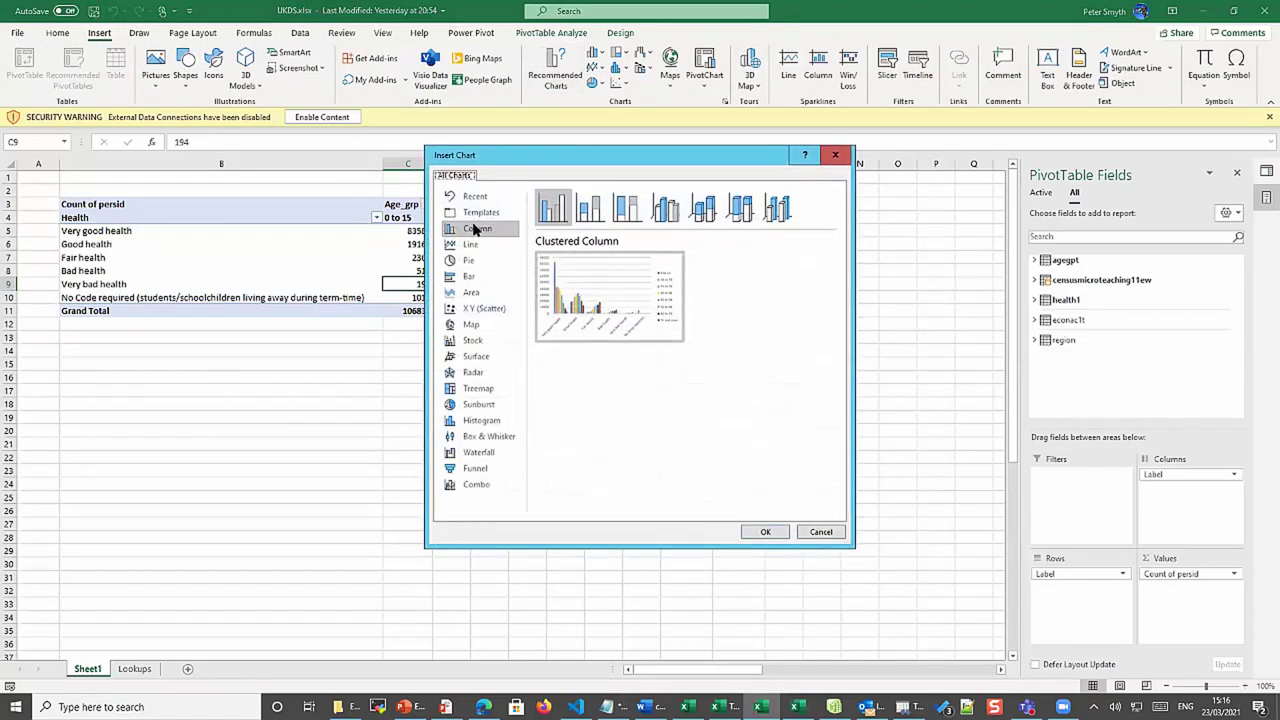
pyautogui.moveTo(596, 312)
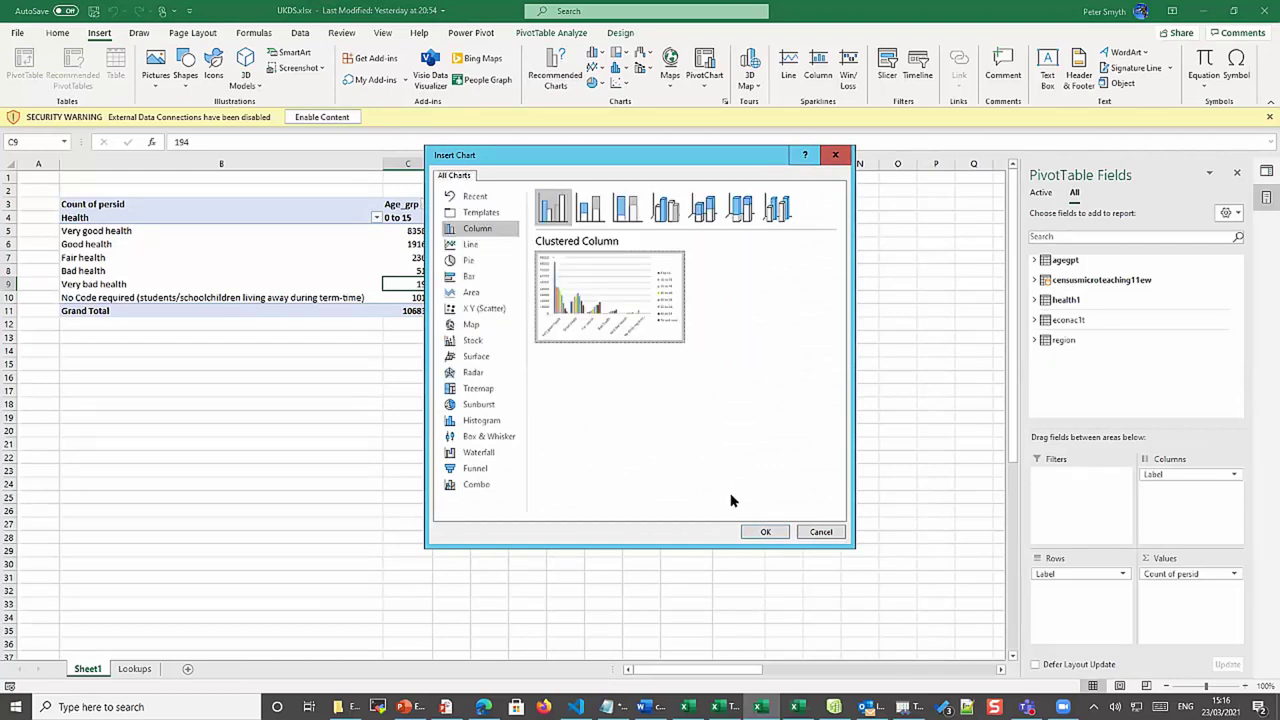
pyautogui.click(763, 533)
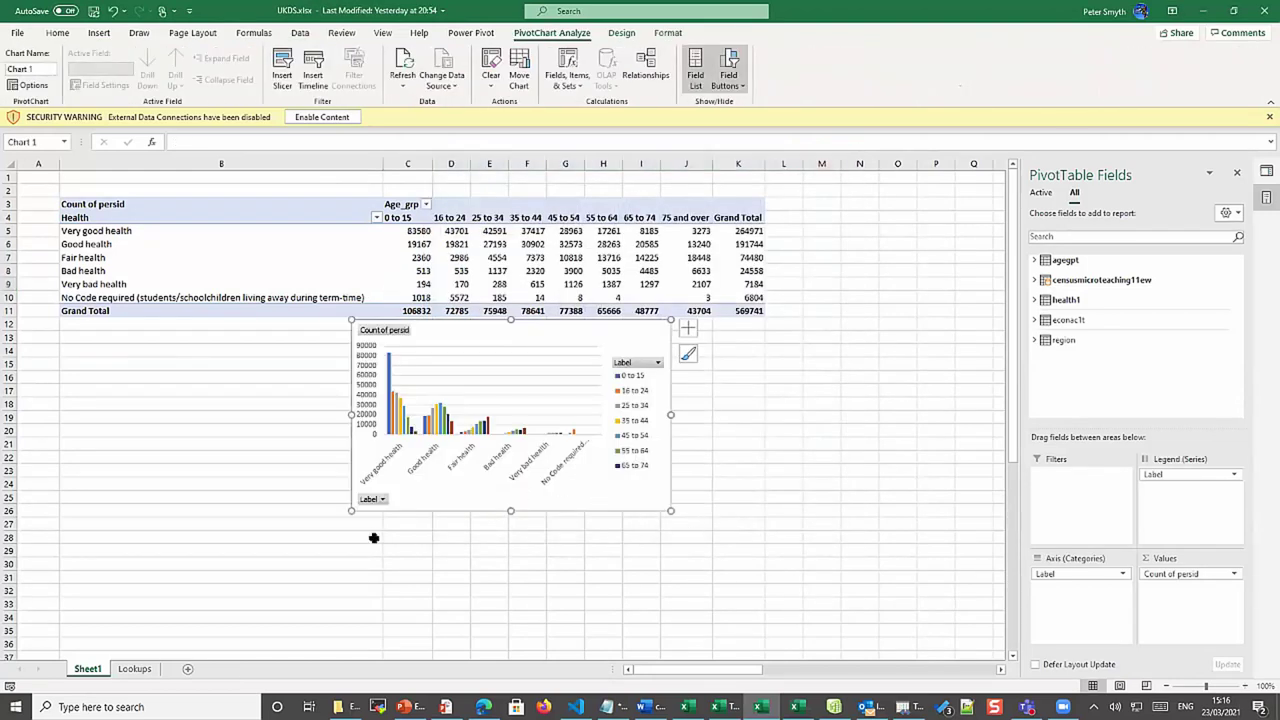
pyautogui.moveTo(347, 509); pyautogui.dragTo(71, 569)
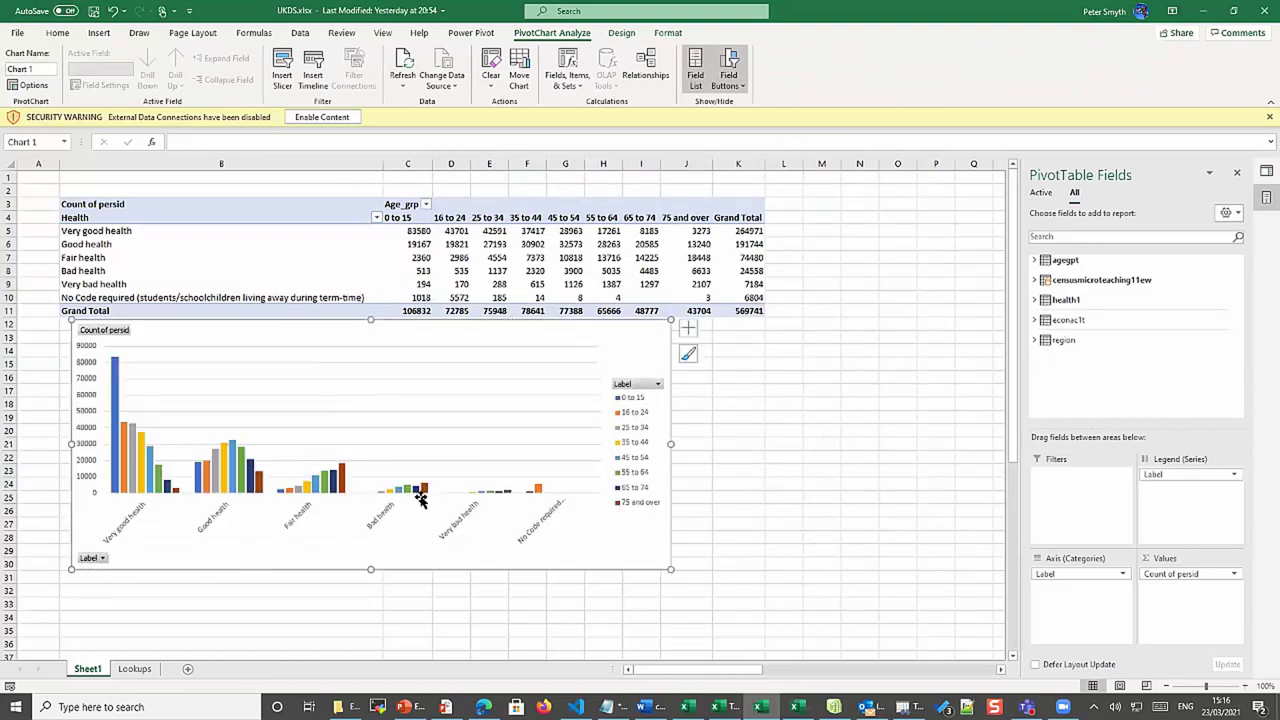
pyautogui.moveTo(669, 442); pyautogui.dragTo(771, 443)
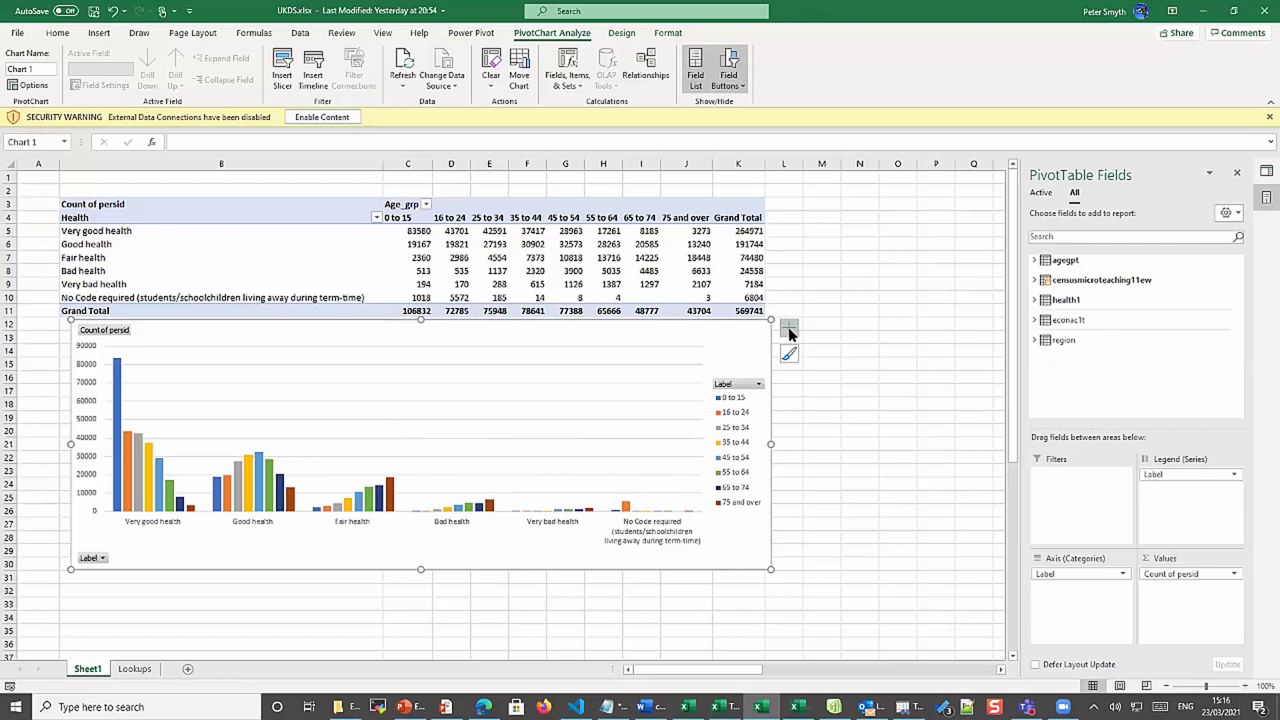
# Add a data table beneath the PivotChart's columns and stretch the chart much taller
pyautogui.click(789, 331)
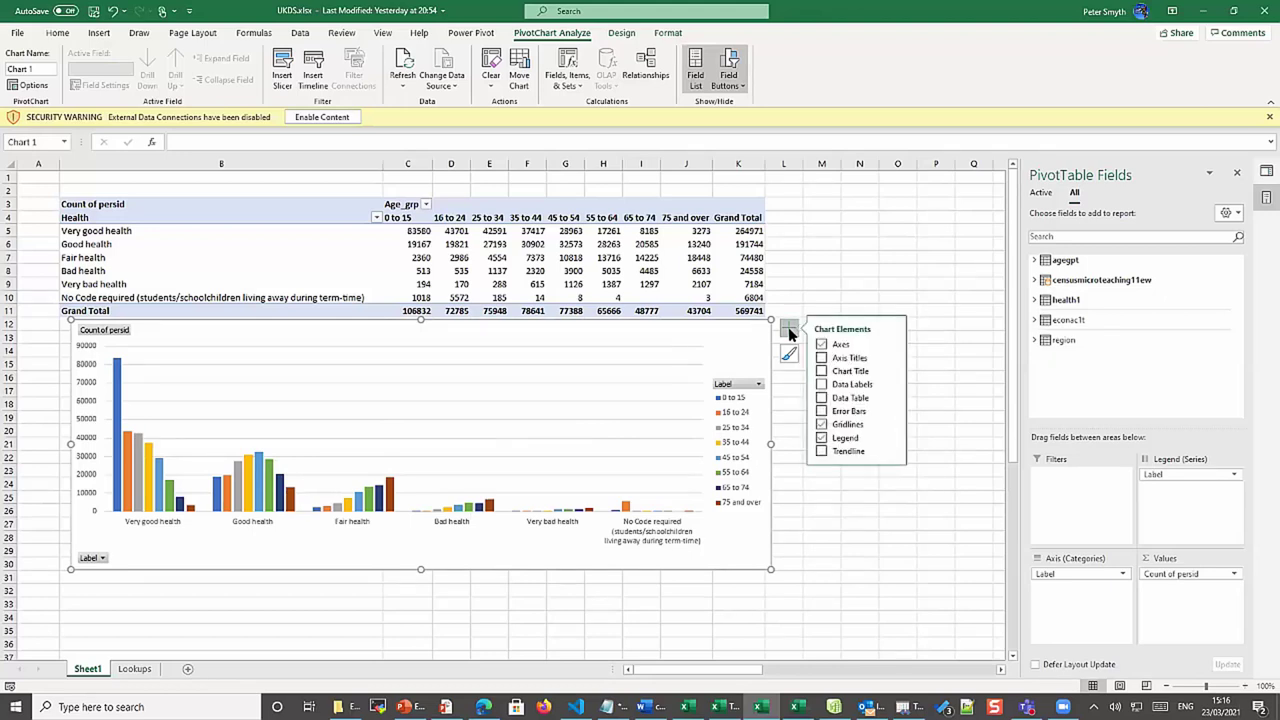
pyautogui.click(823, 399)
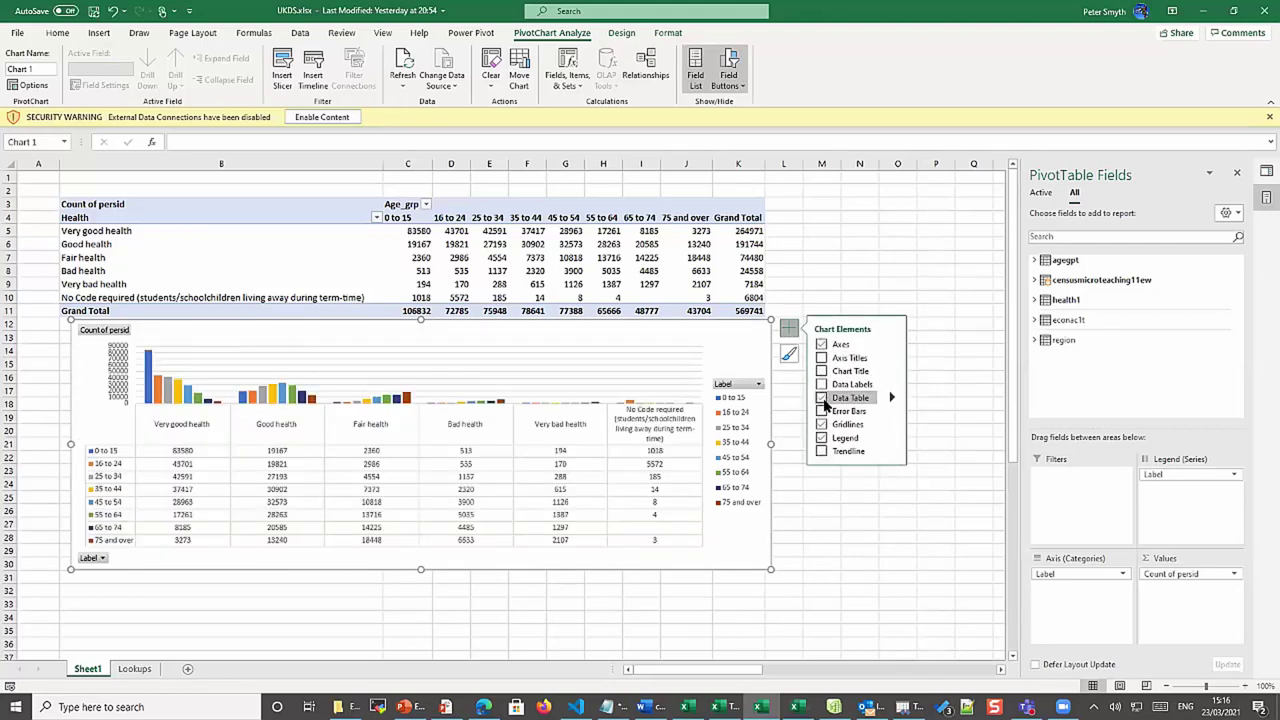
pyautogui.moveTo(421, 567); pyautogui.dragTo(437, 657)
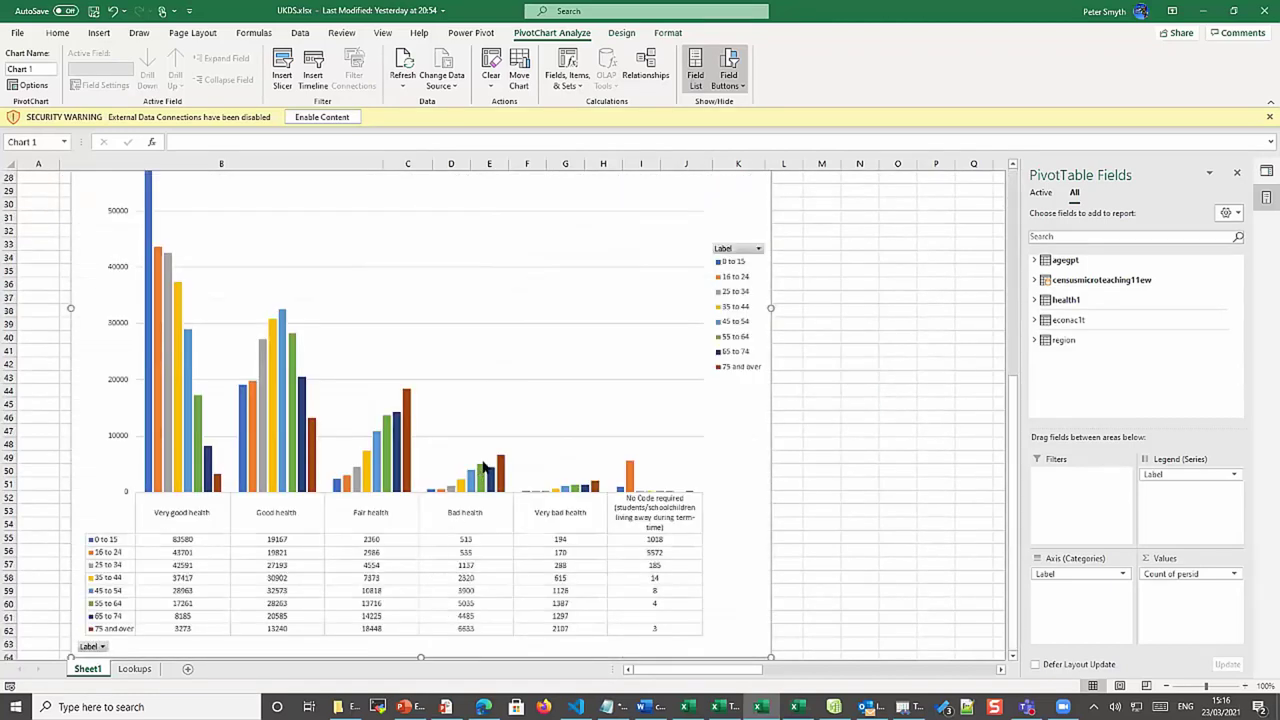
pyautogui.scroll(4, 388, 368)
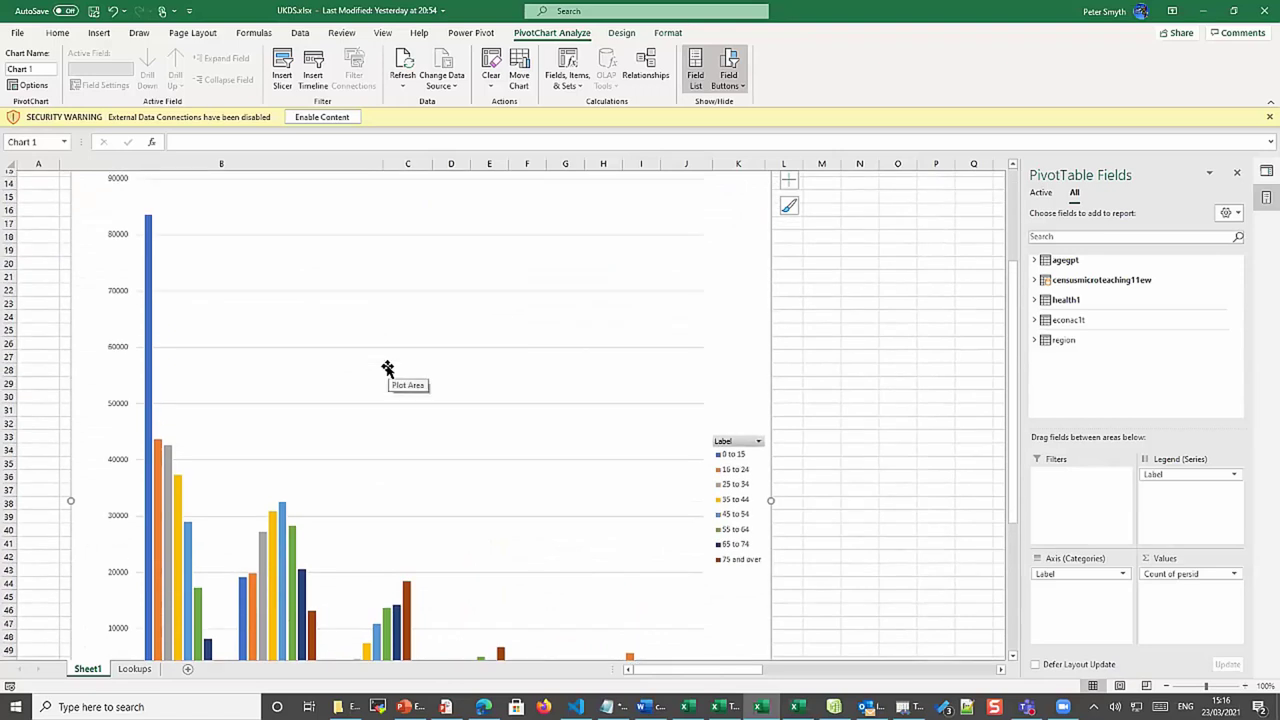
pyautogui.scroll(2, 388, 368)
pyautogui.scroll(-4, 388, 368)
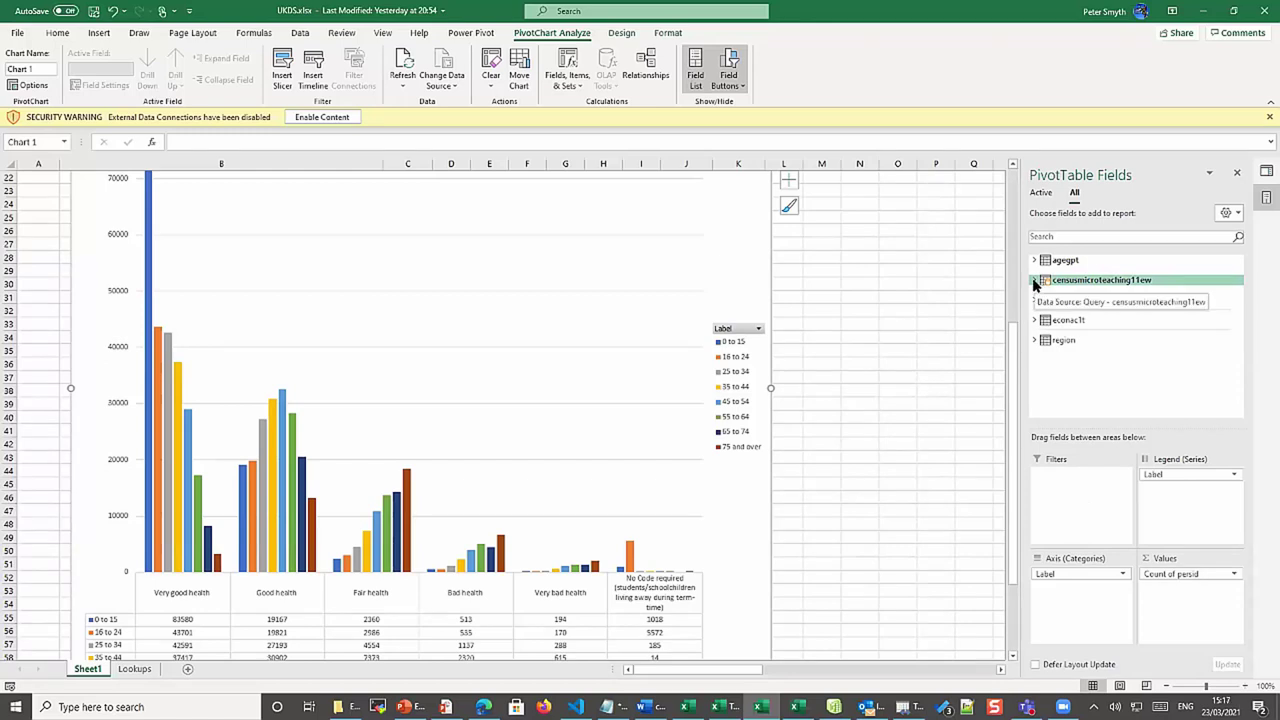
# Make Label_area_name a report filter and relate censusmicroteaching11ew's region column to region's Value
pyautogui.click(1034, 340)
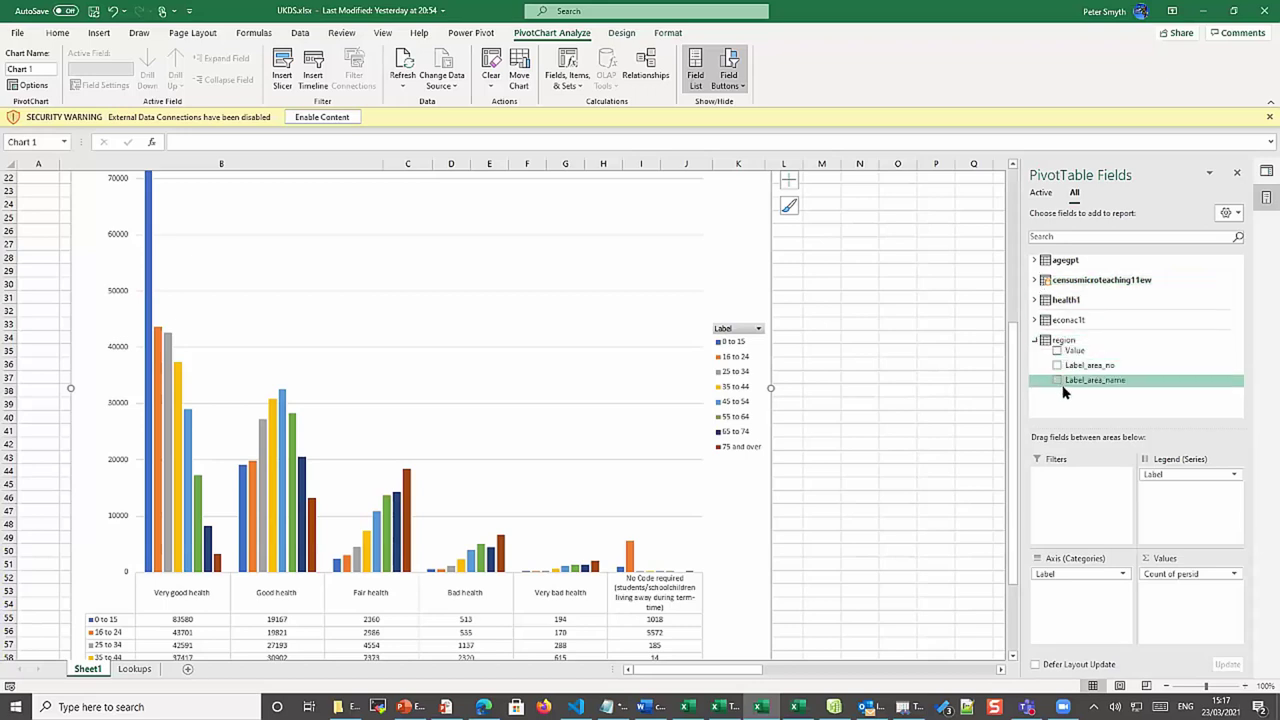
pyautogui.moveTo(1068, 382); pyautogui.dragTo(1072, 501)
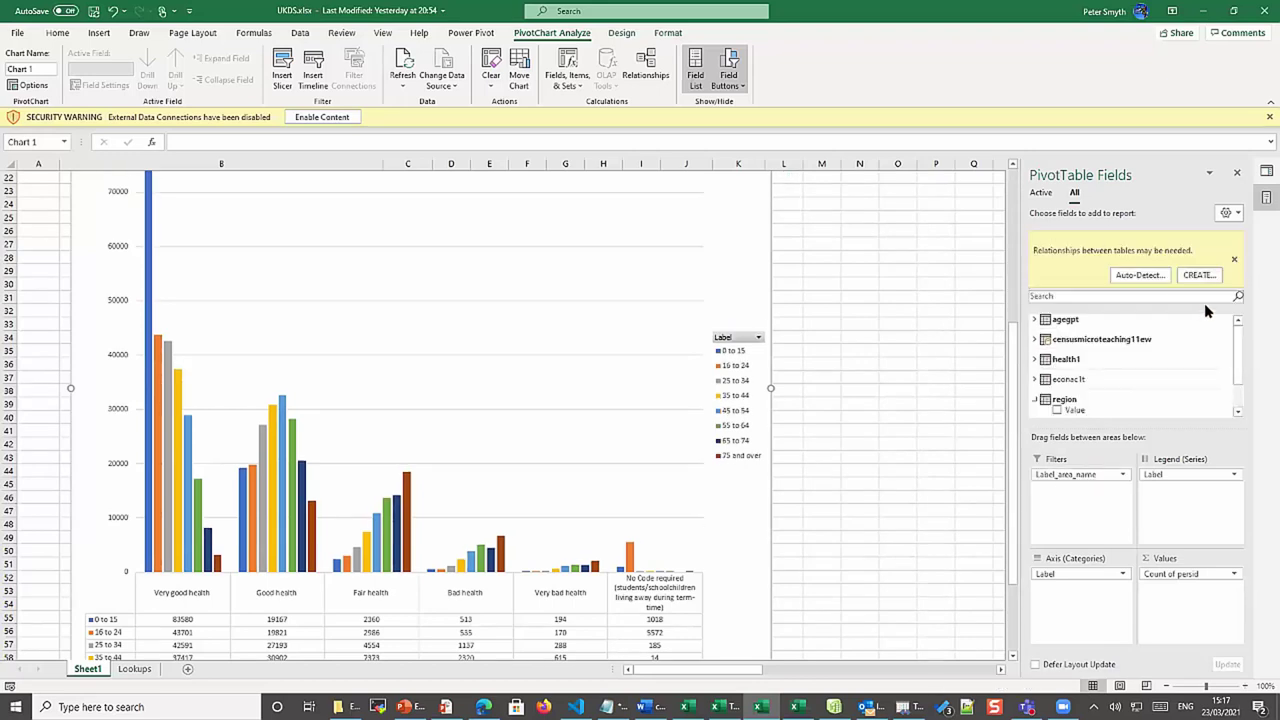
pyautogui.click(1192, 278)
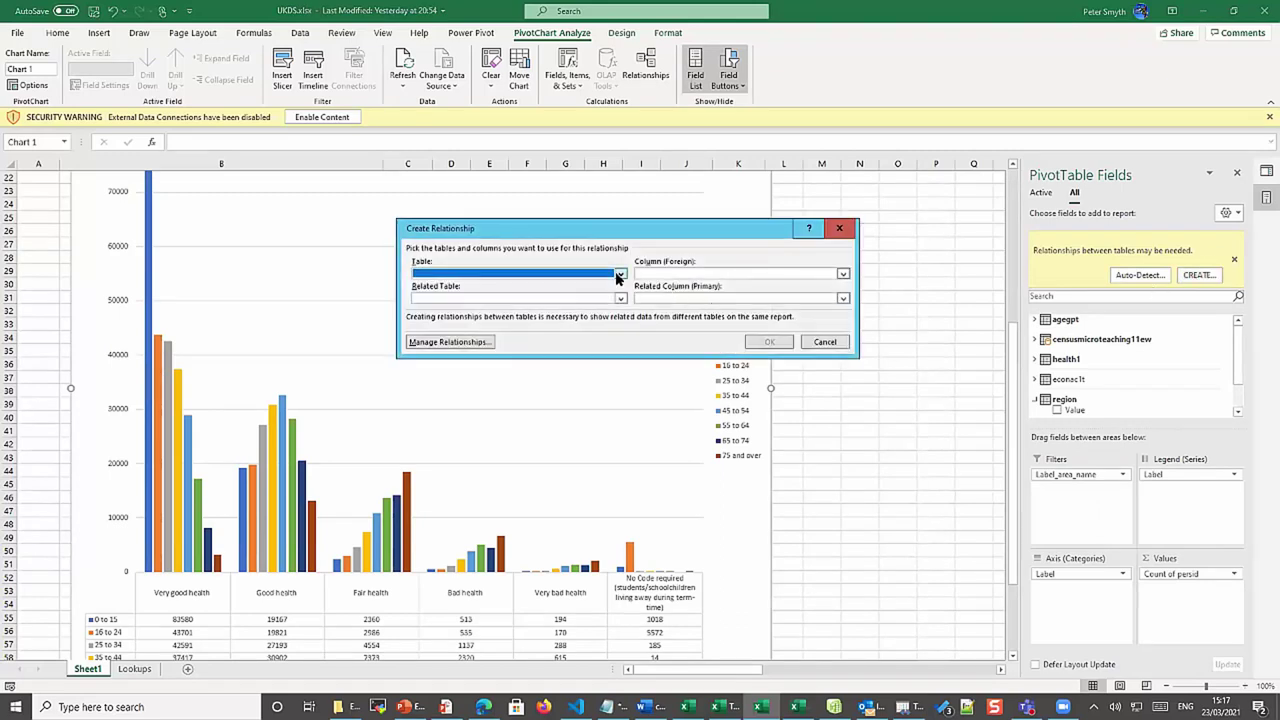
pyautogui.click(619, 275)
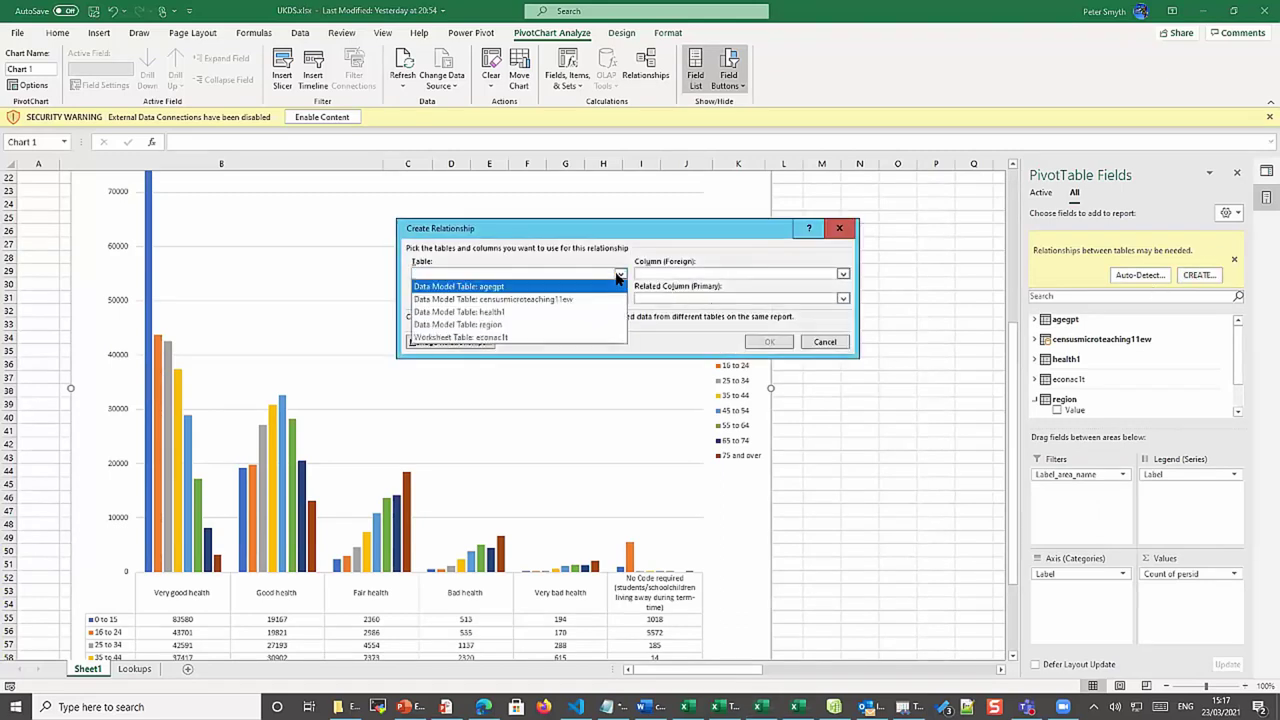
pyautogui.click(560, 299)
pyautogui.click(841, 276)
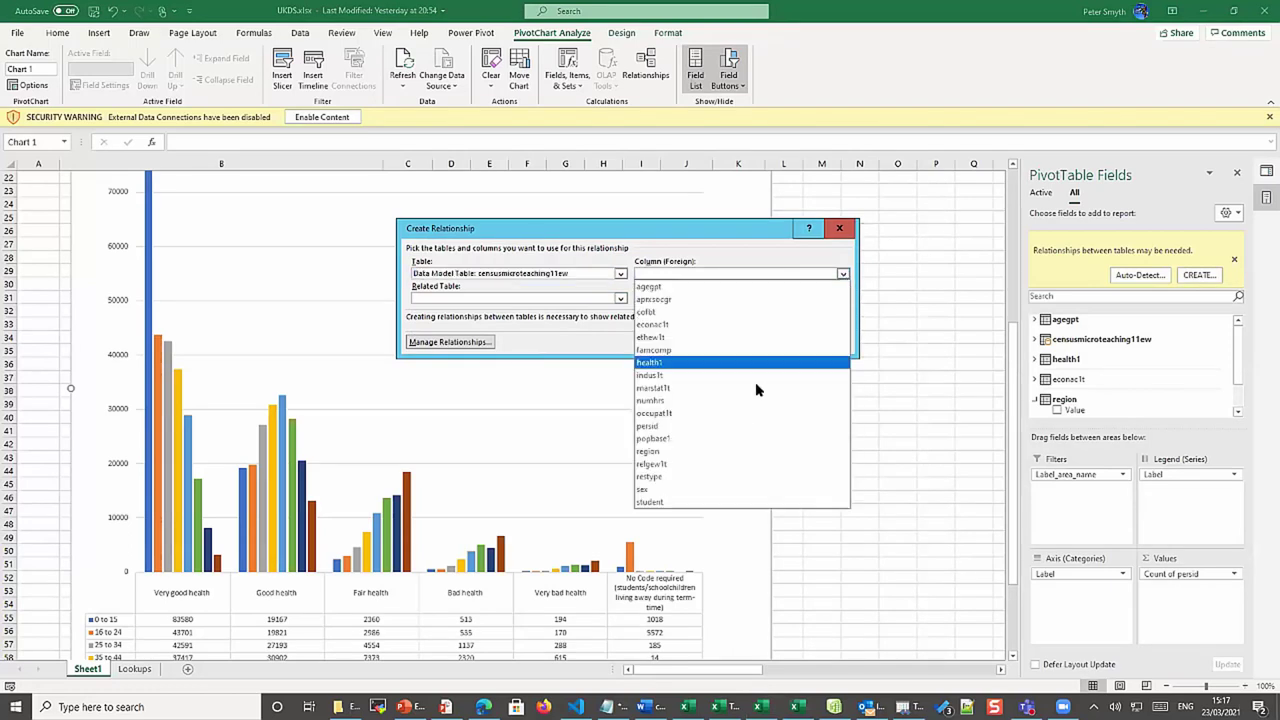
pyautogui.click(707, 453)
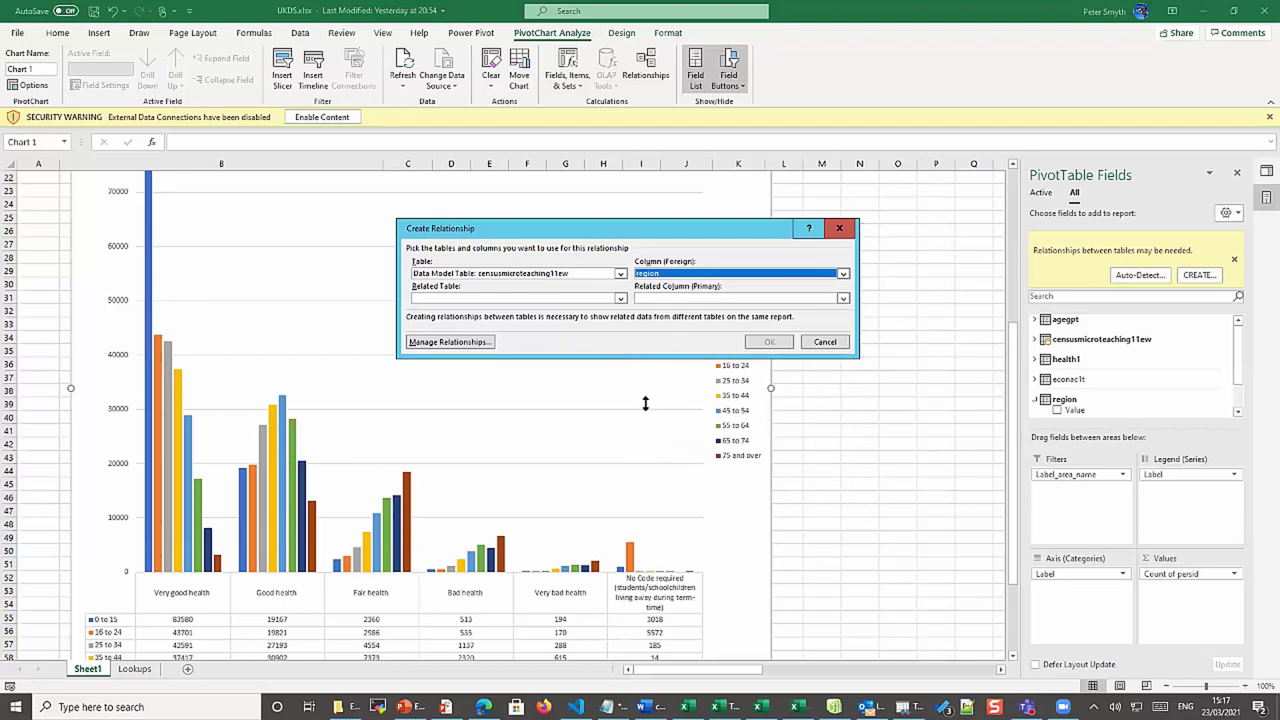
pyautogui.click(620, 299)
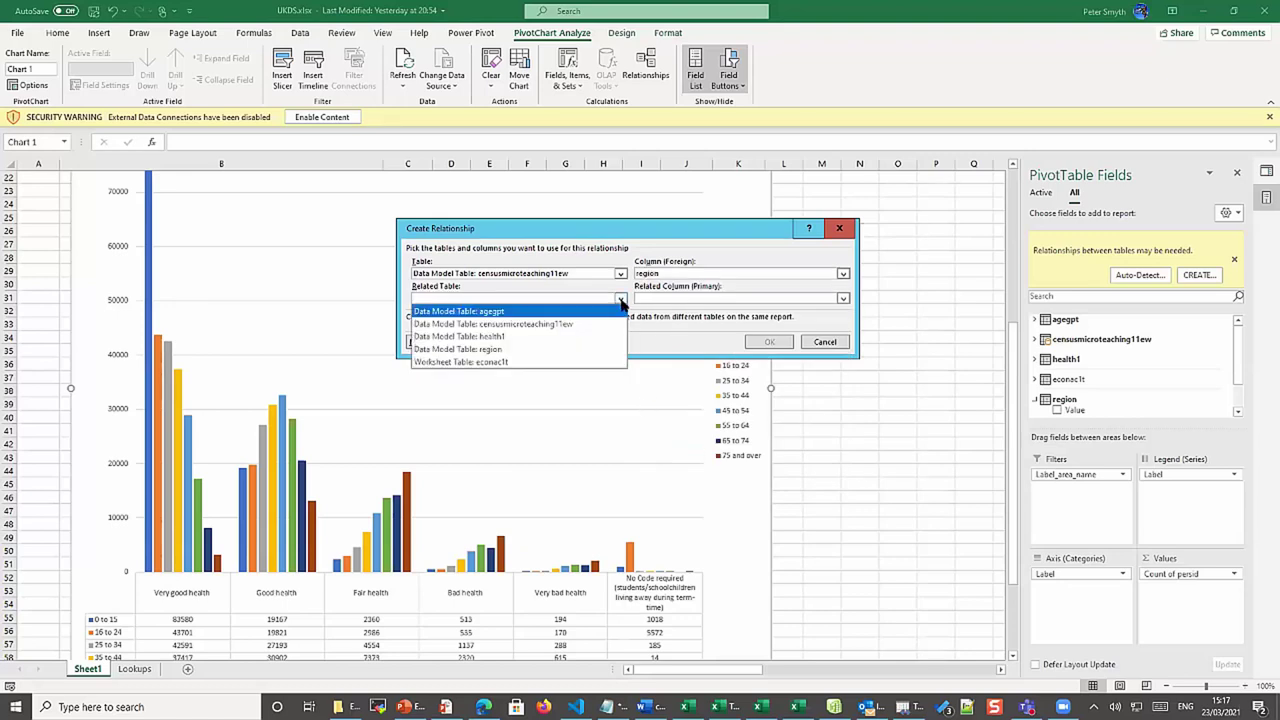
pyautogui.click(540, 349)
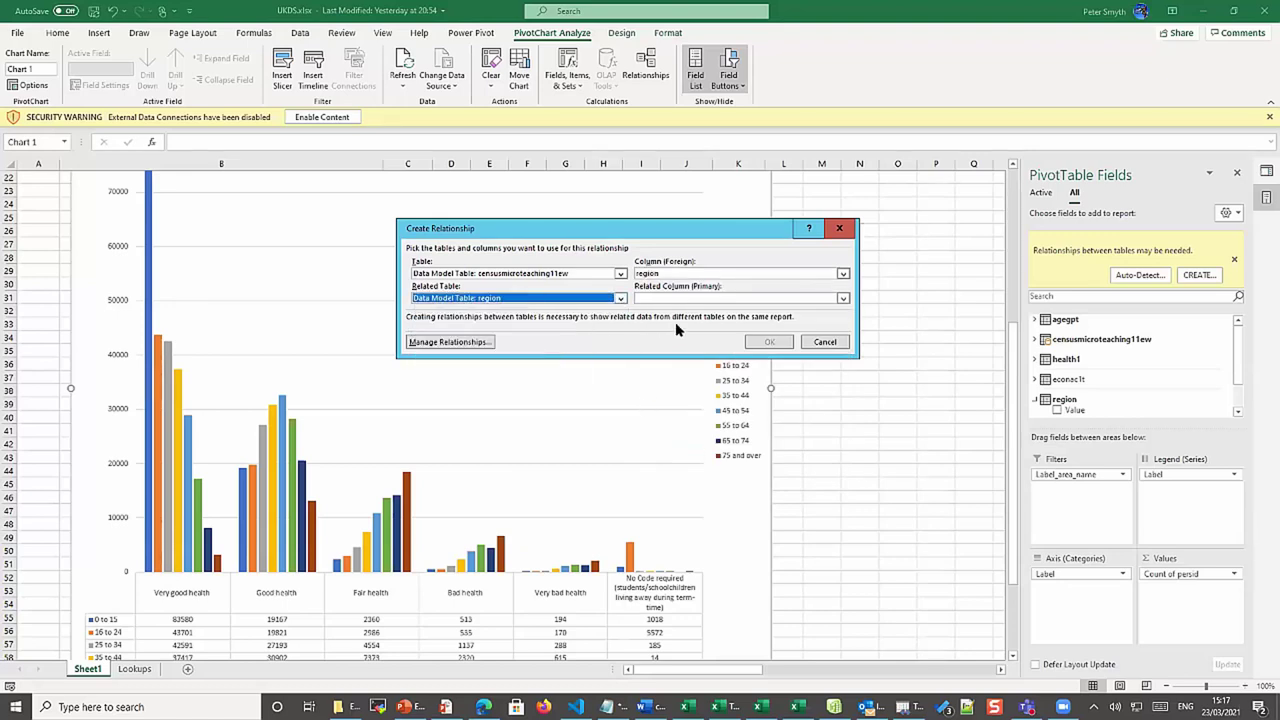
pyautogui.click(843, 300)
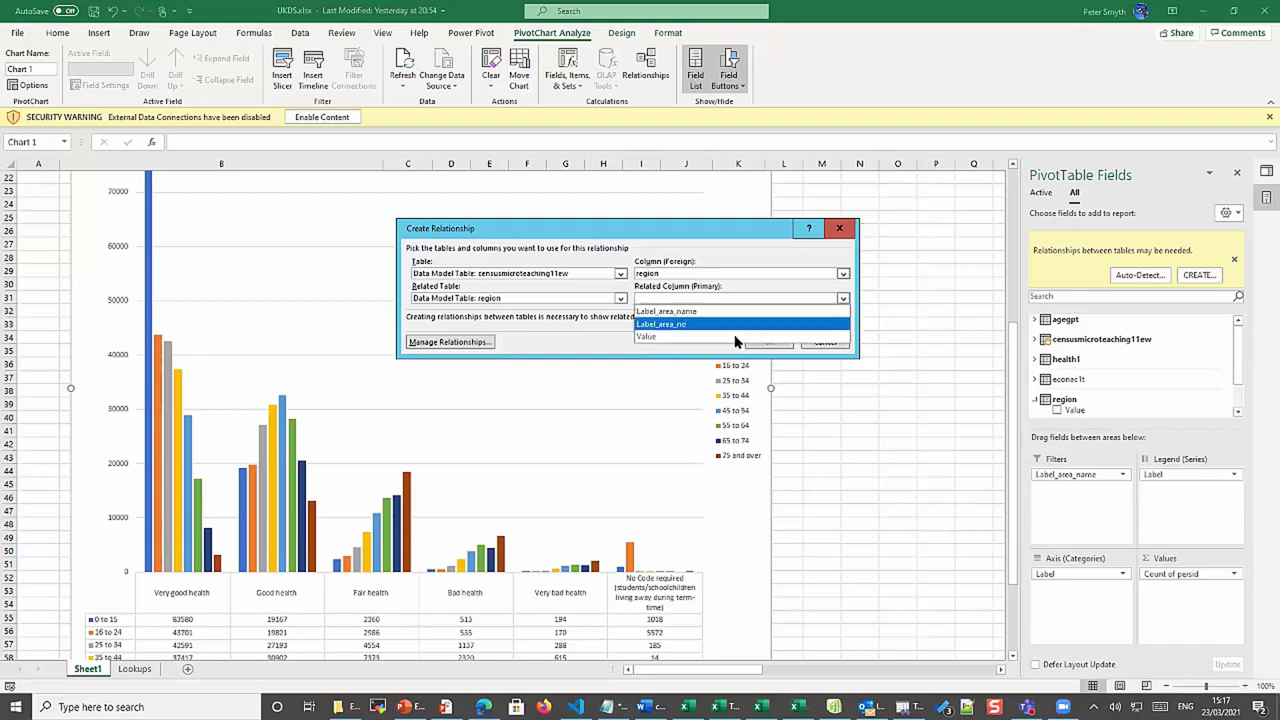
pyautogui.click(655, 337)
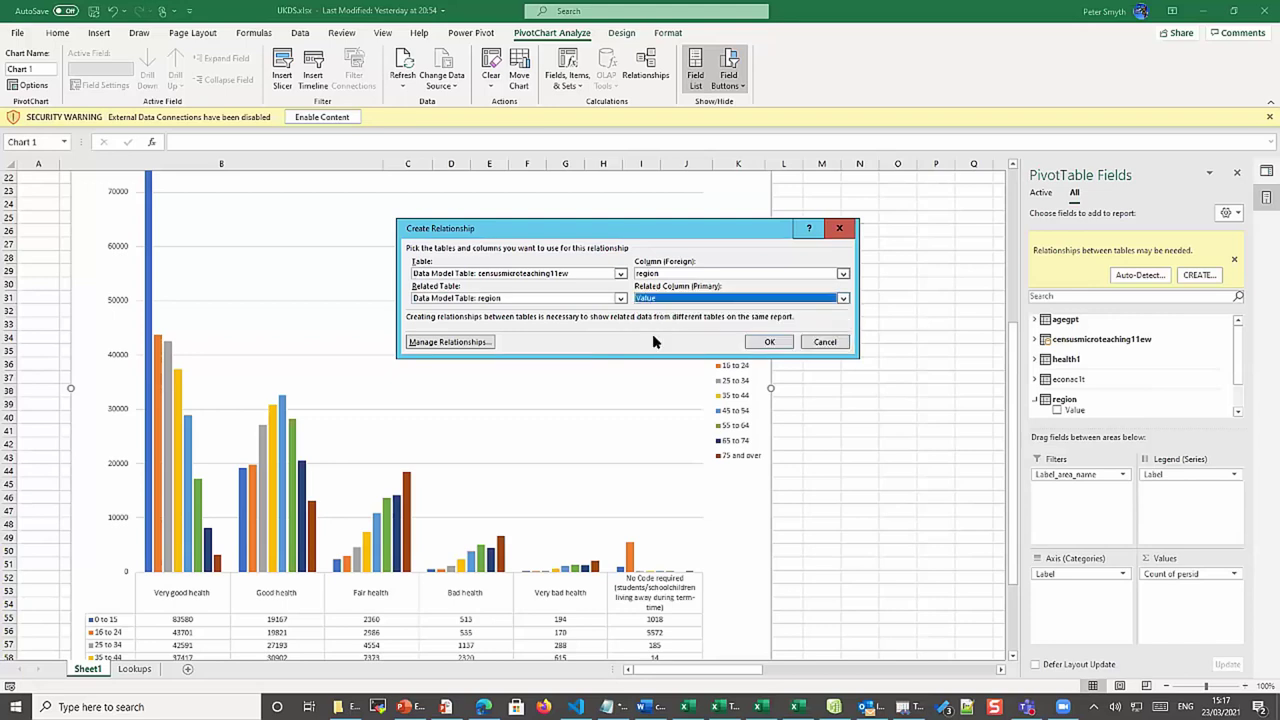
pyautogui.click(769, 343)
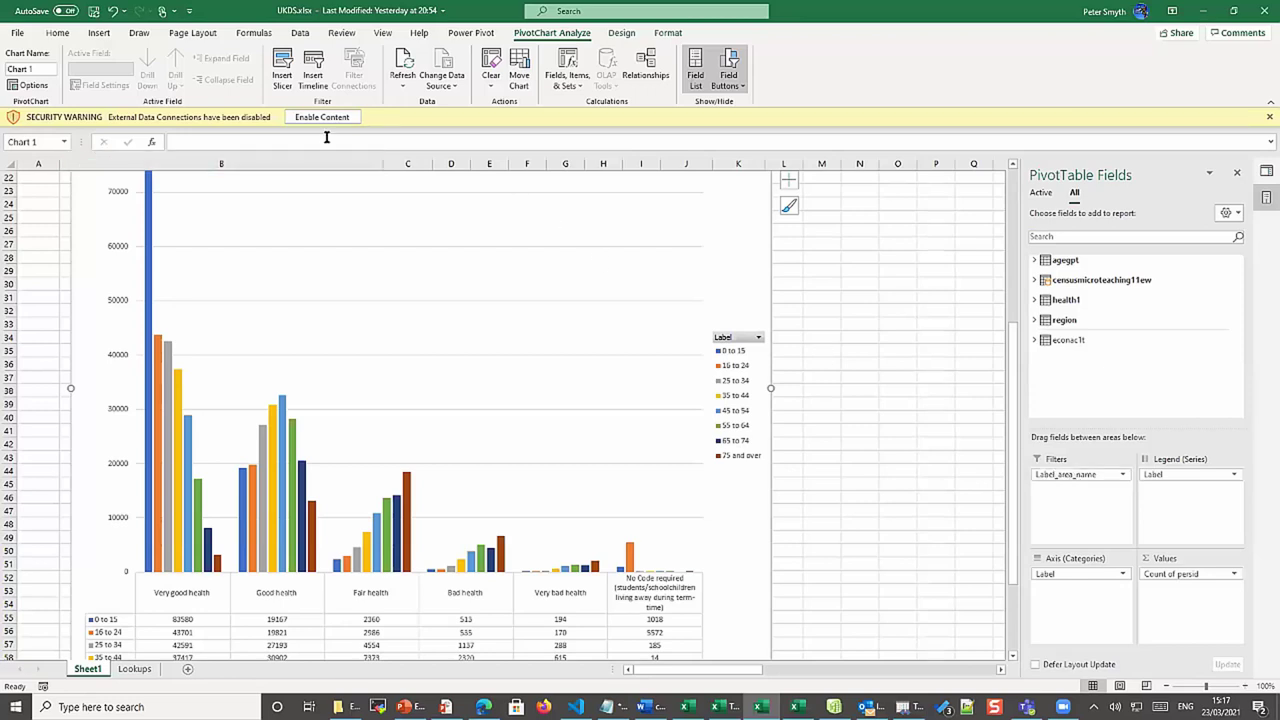
# Add a Label_area_name slicer right of the chart, sized to list all ten regions
pyautogui.click(283, 72)
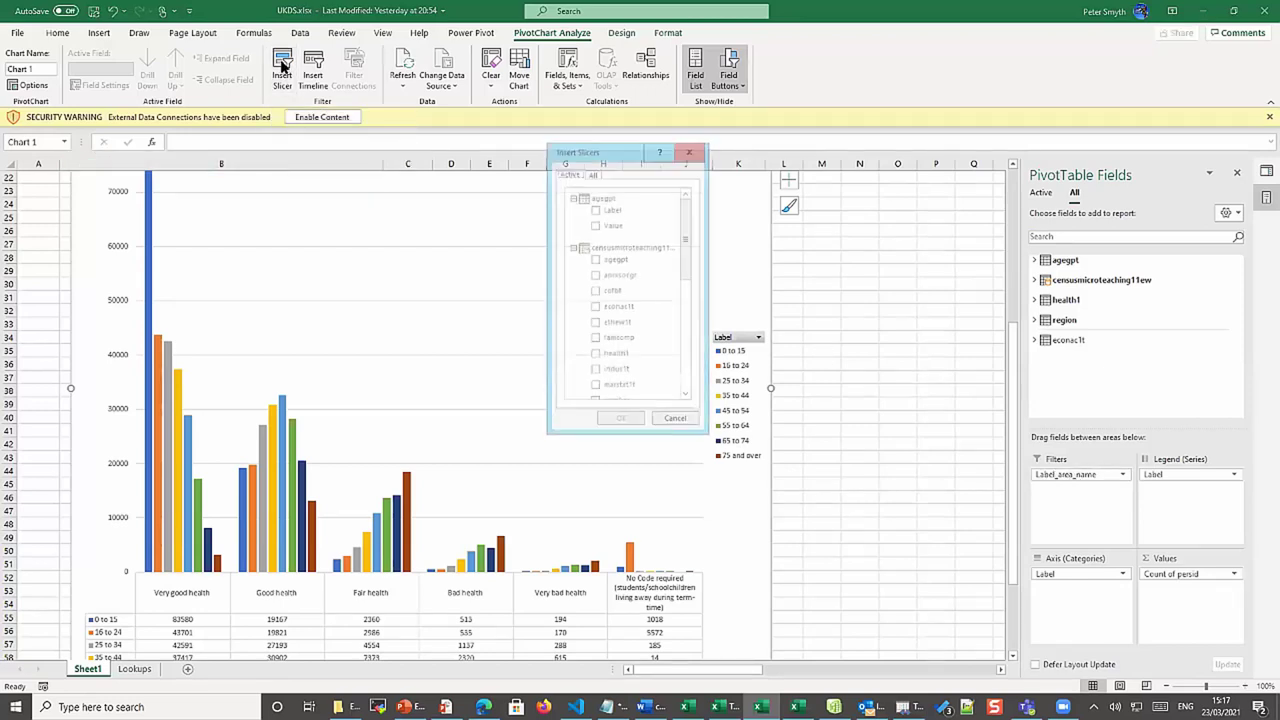
pyautogui.moveTo(688, 258); pyautogui.dragTo(700, 330)
pyautogui.scroll(-2, 700, 323)
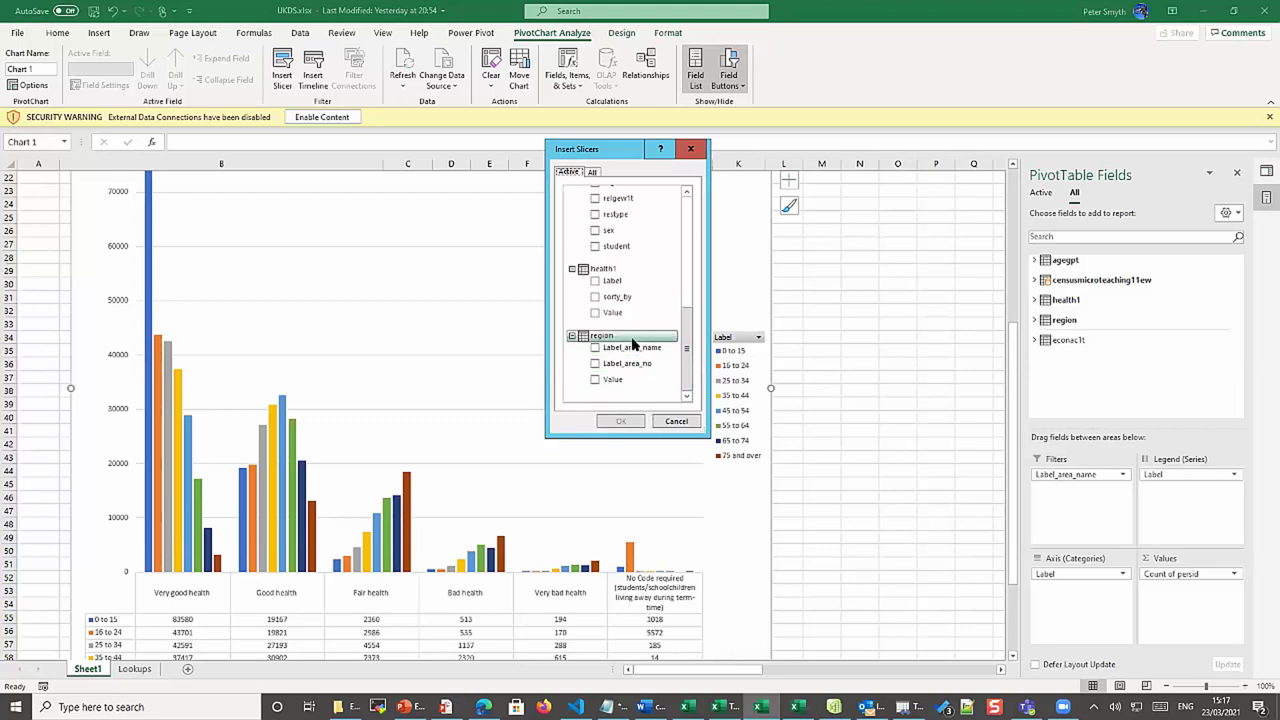
pyautogui.click(601, 352)
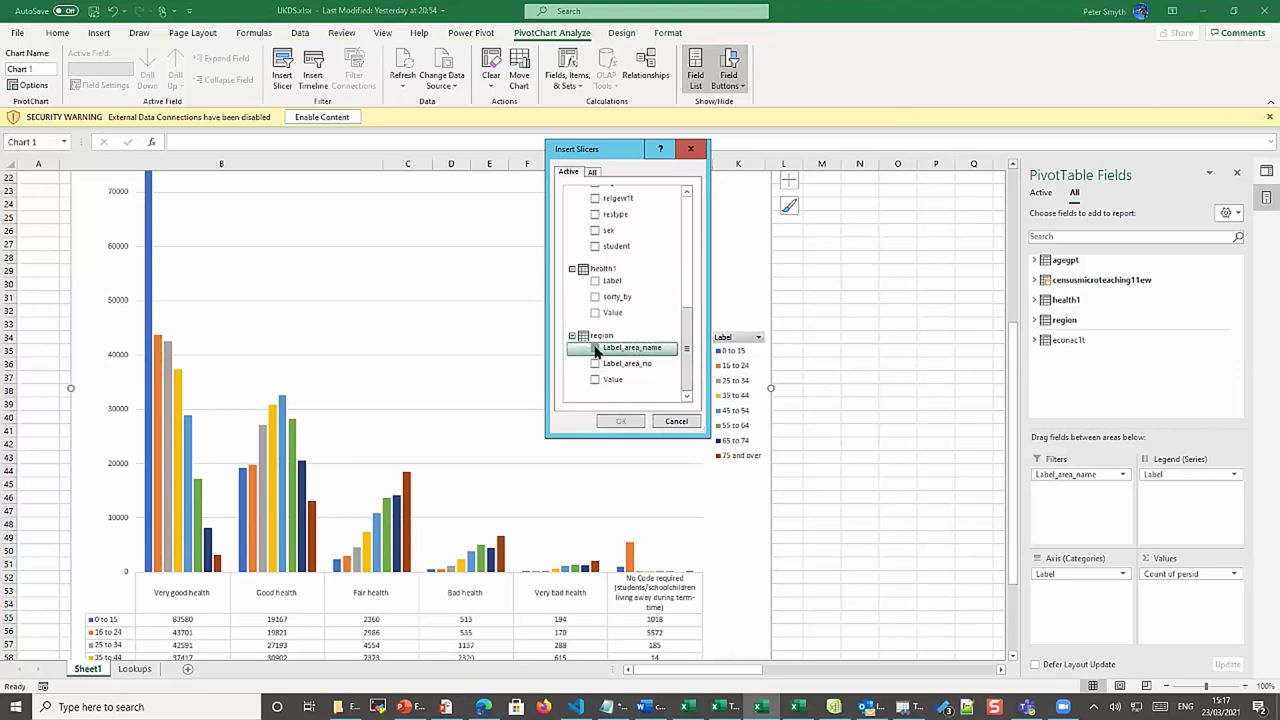
pyautogui.click(620, 421)
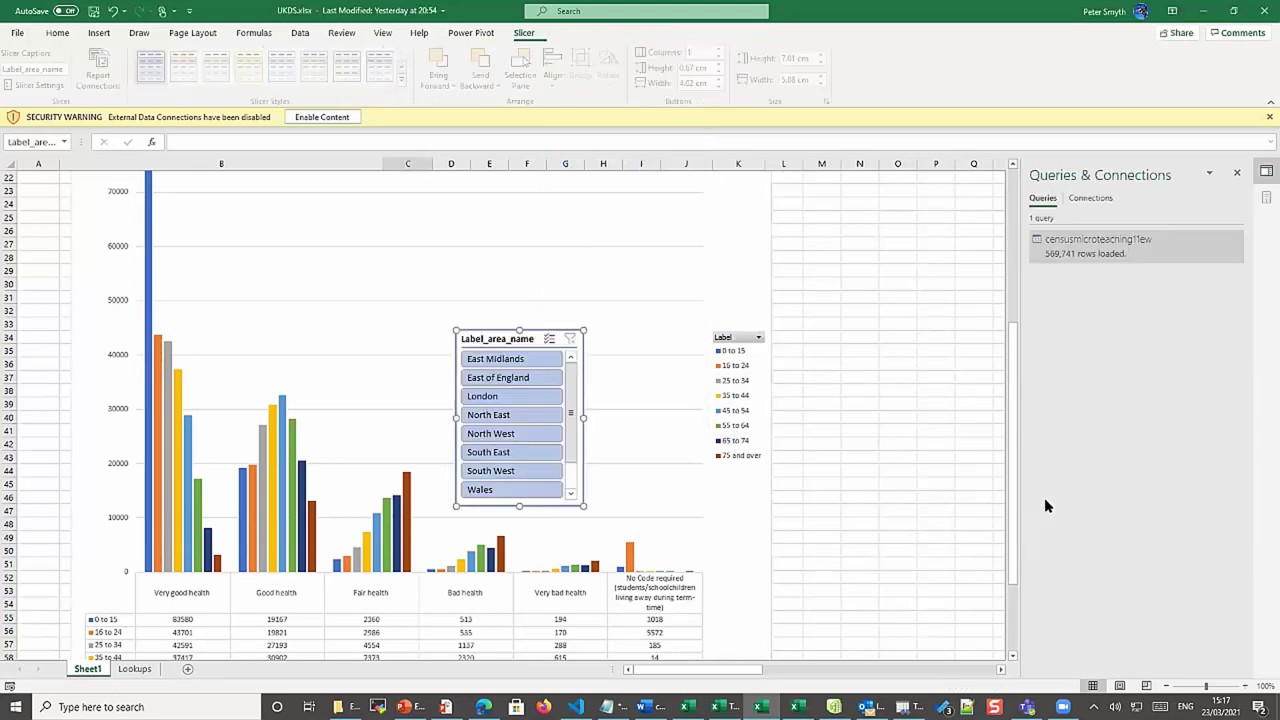
pyautogui.moveTo(506, 340); pyautogui.dragTo(827, 192)
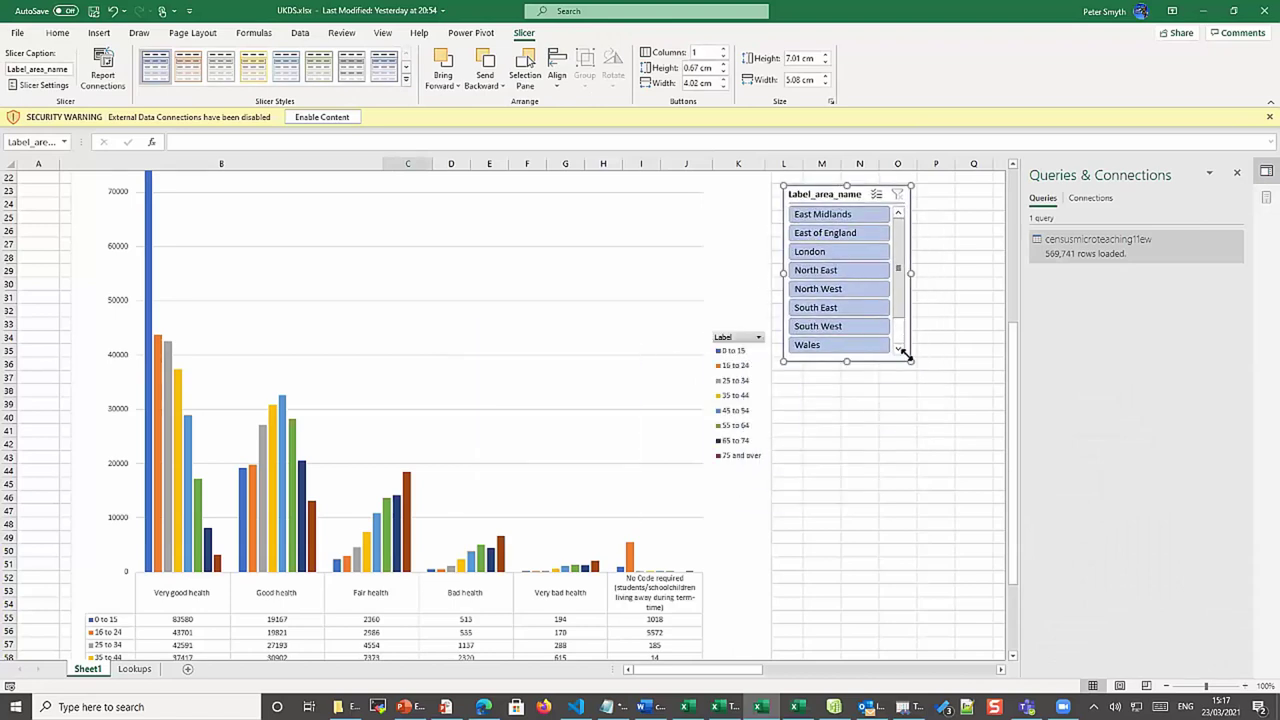
pyautogui.moveTo(909, 362); pyautogui.dragTo(913, 425)
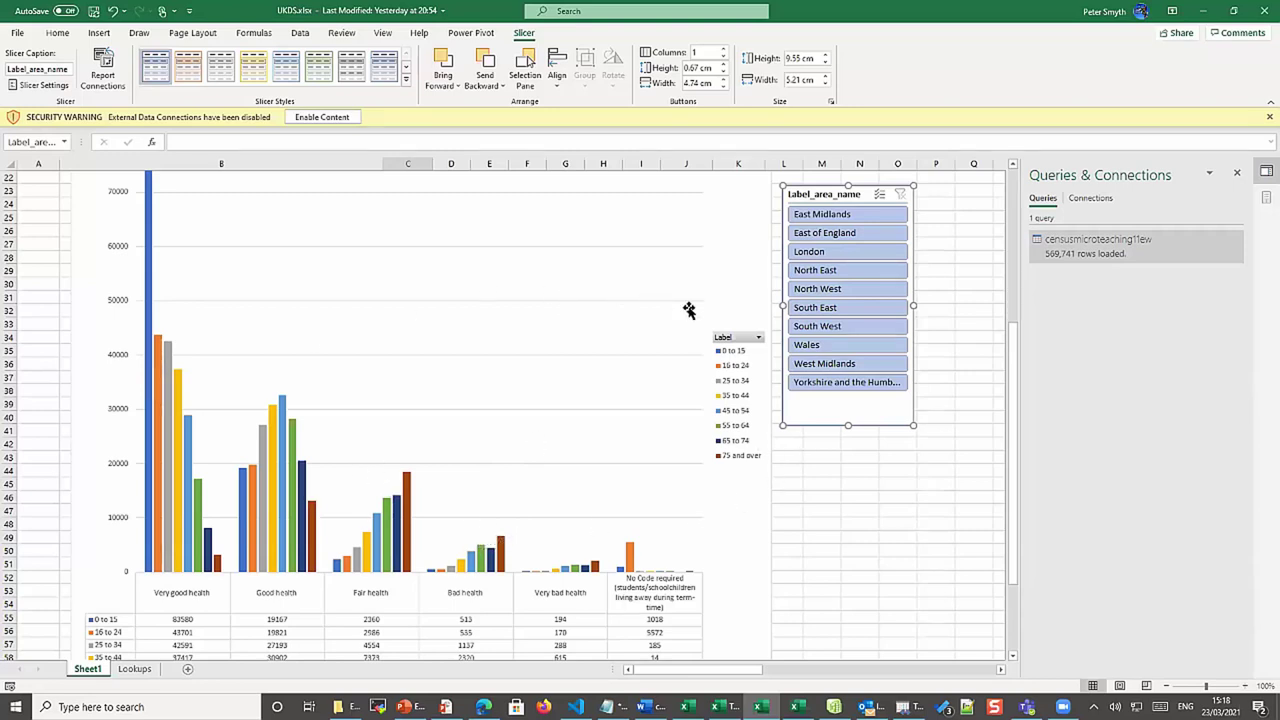
# Test single-region filters, then enable Multi-Select and filter to South West plus East Midlands
pyautogui.click(813, 212)
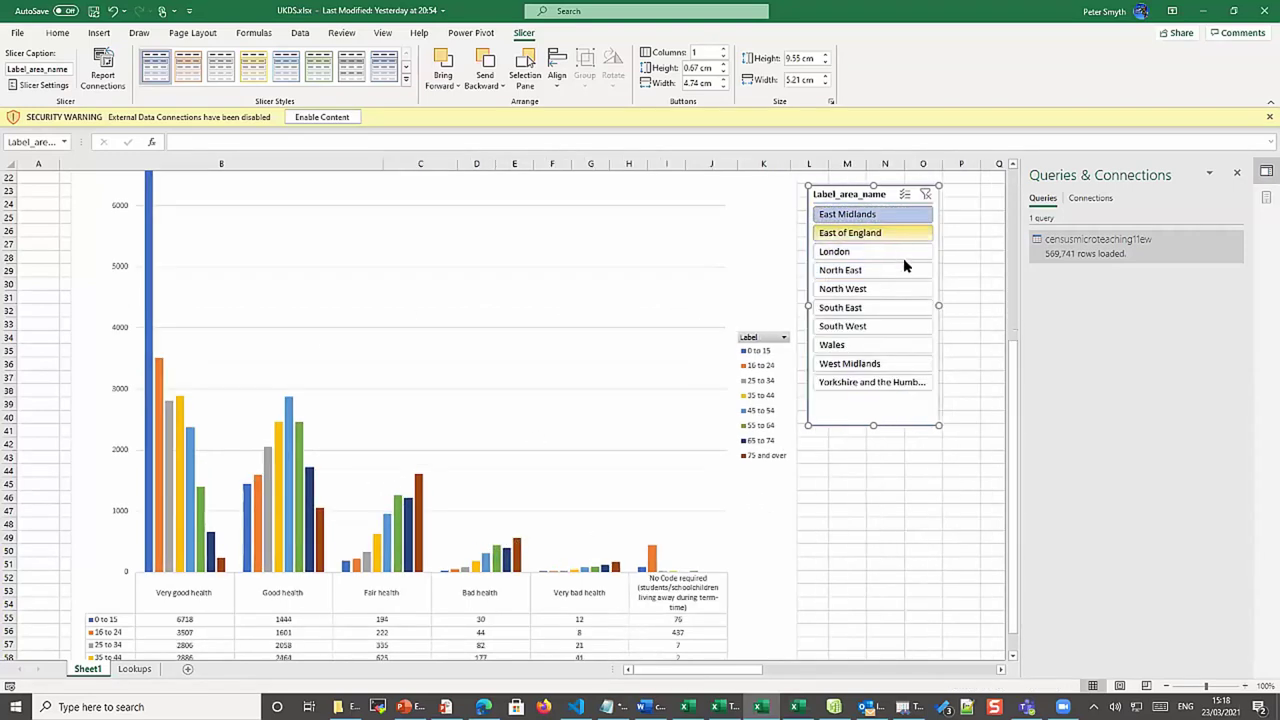
pyautogui.click(855, 234)
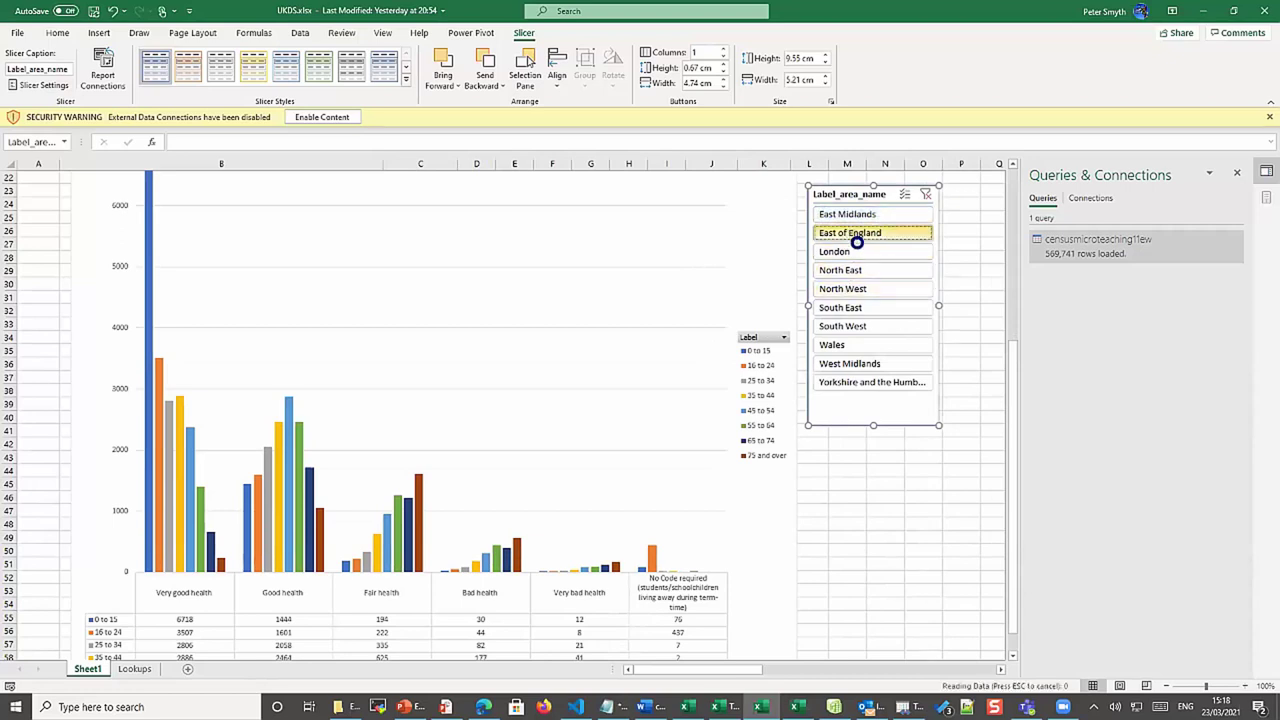
pyautogui.click(858, 253)
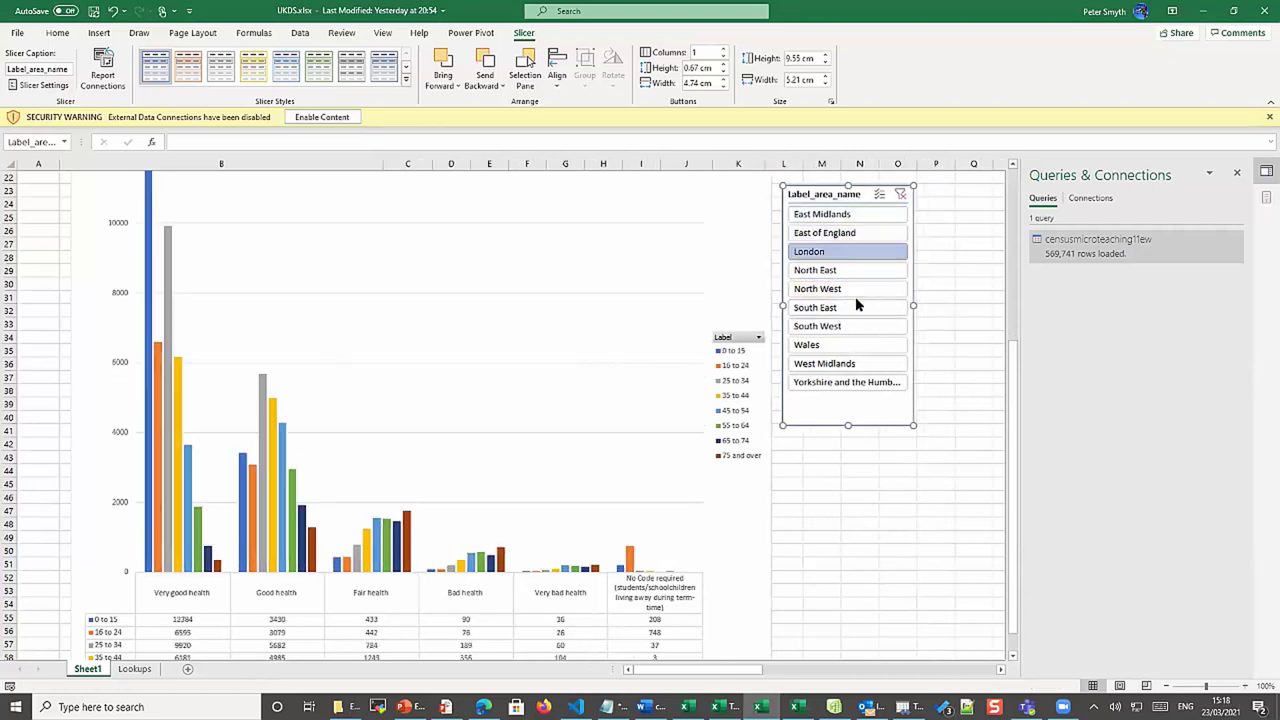
pyautogui.click(858, 326)
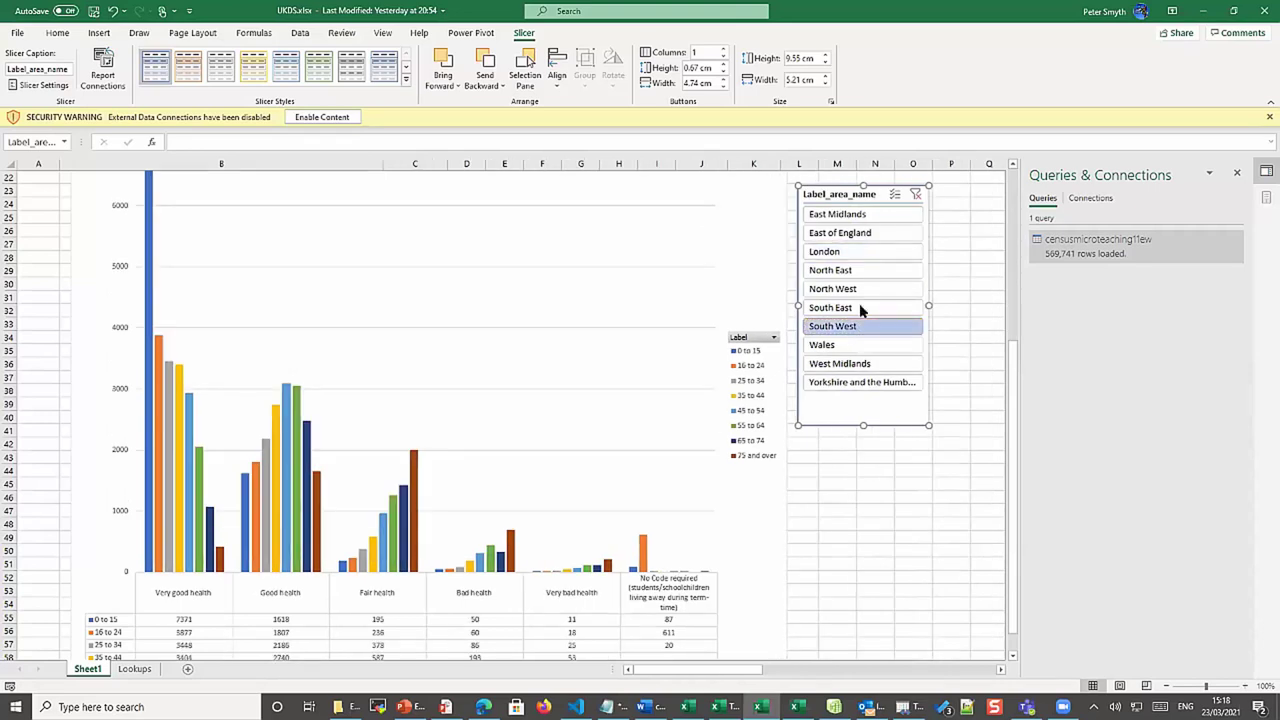
pyautogui.click(894, 195)
pyautogui.click(834, 220)
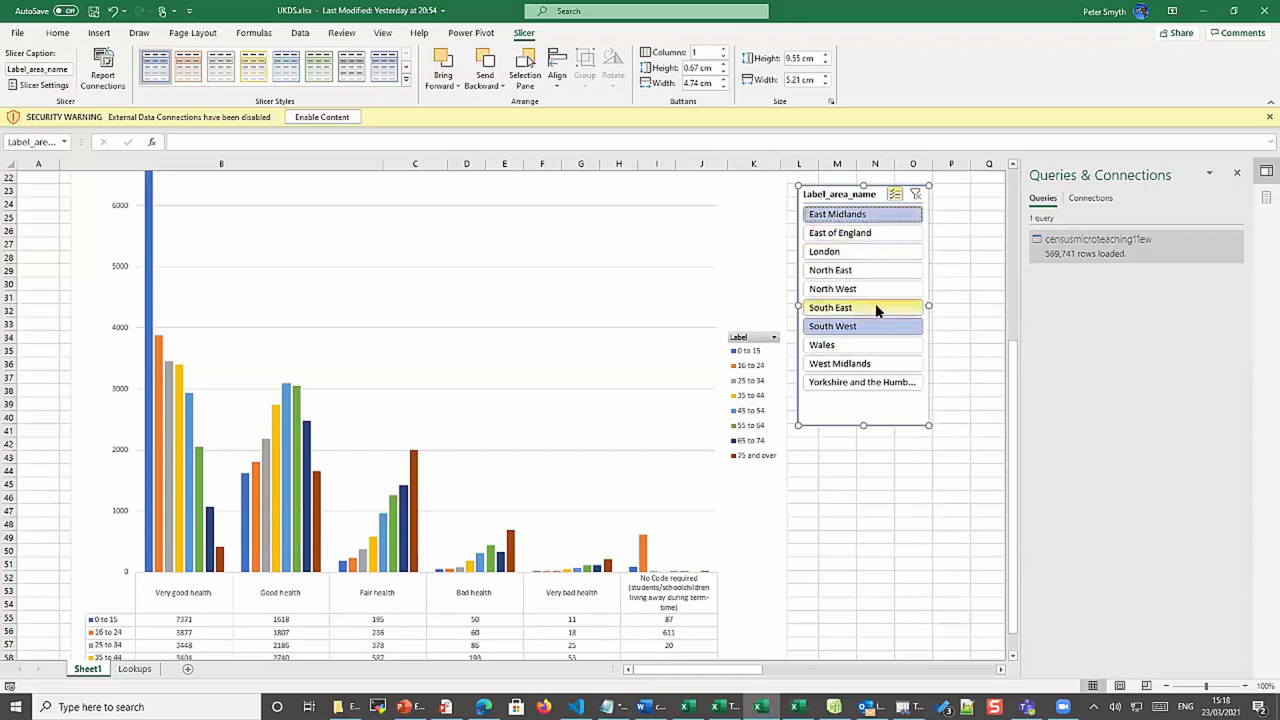